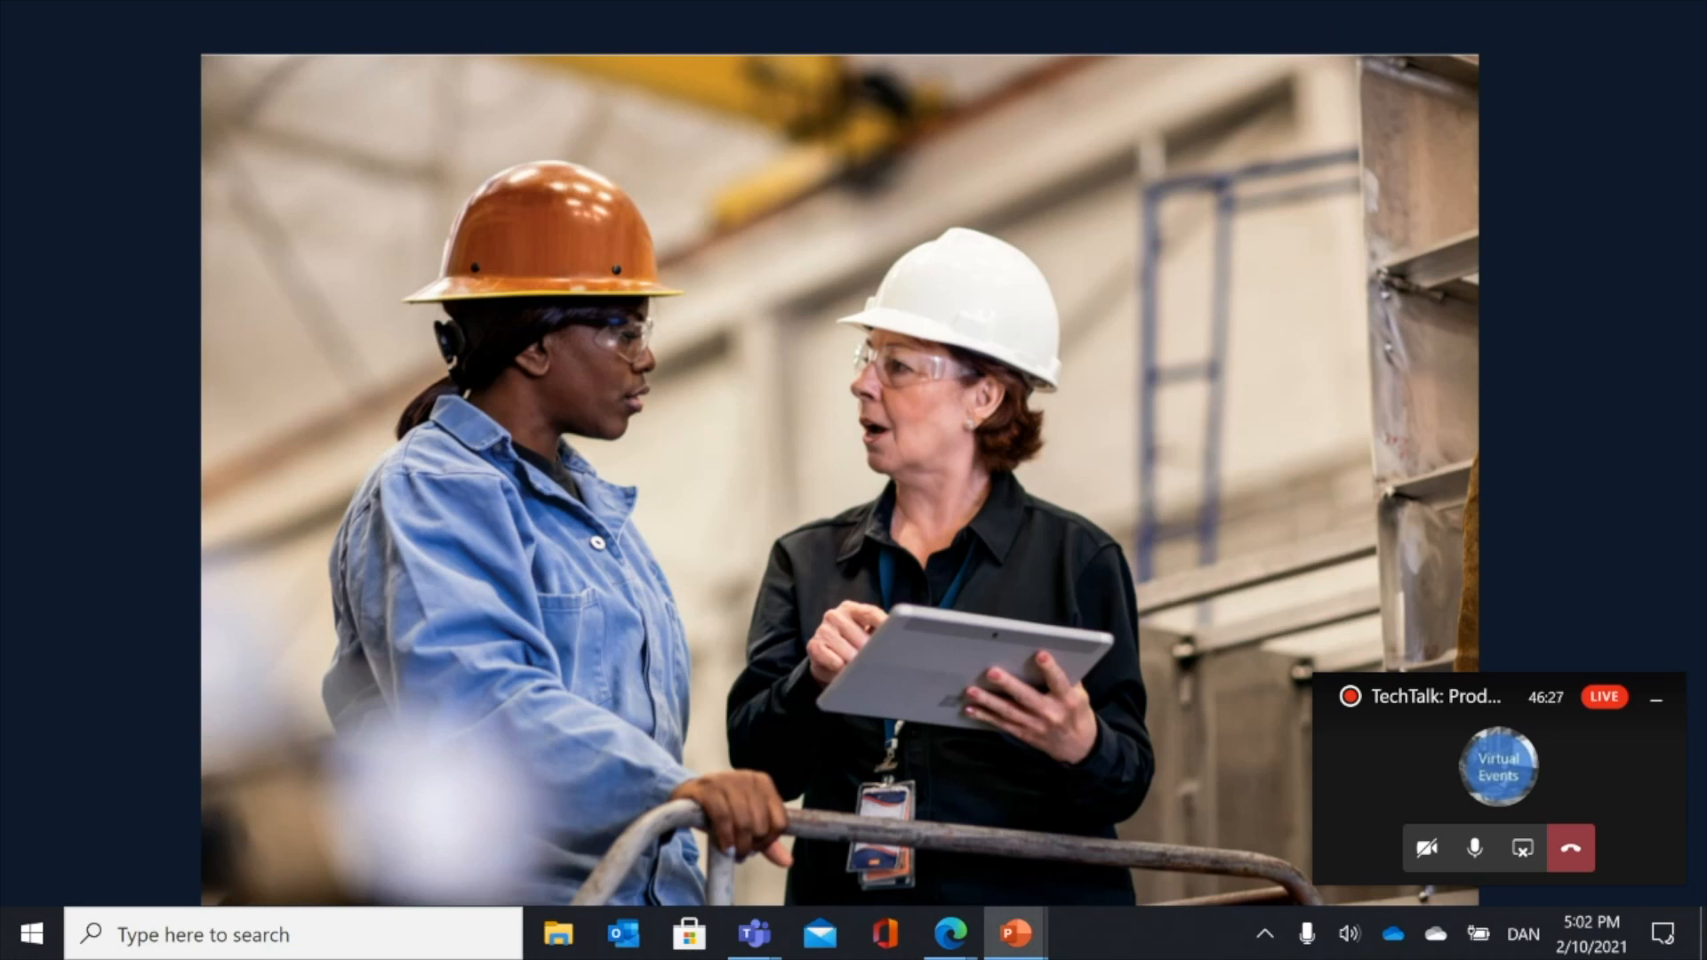
# - Switch from the presentation to the Finance and Operations browser window and hide the live meeting overlay covering the welcome page
pyautogui.press('Right')
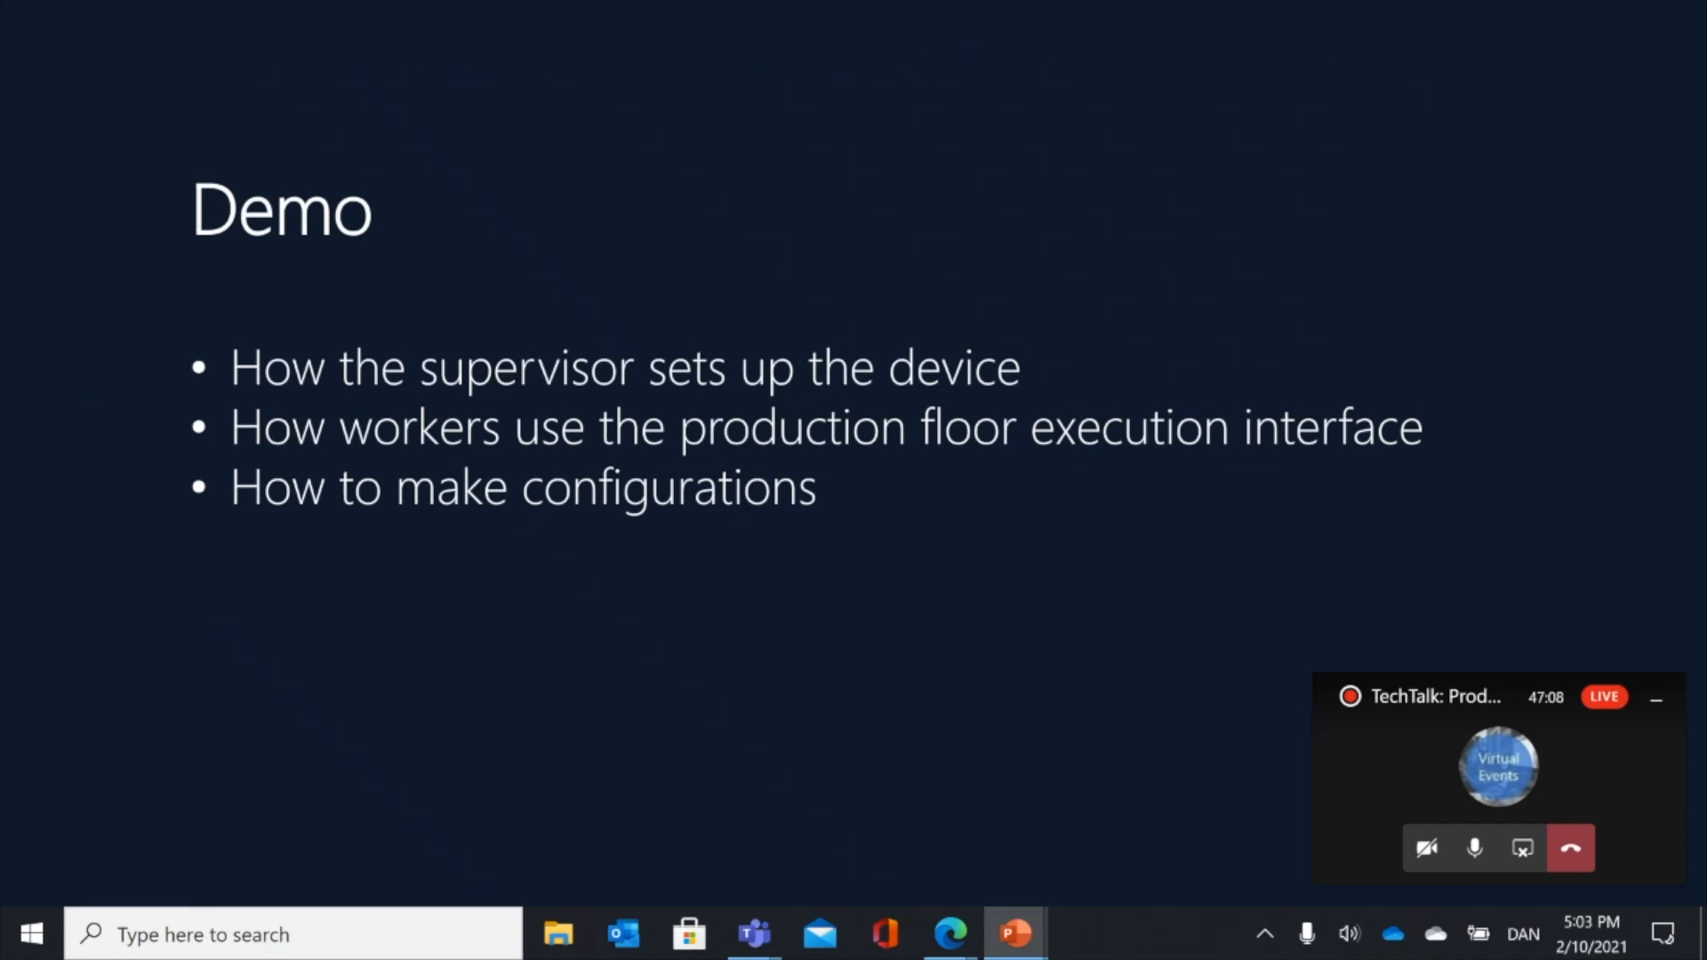
pyautogui.hotkey('alt', 'Tab')
pyautogui.hotkey('alt', 'Tab')
pyautogui.hotkey('alt', 'Tab')
pyautogui.hotkey('alt', 'Tab')
pyautogui.hotkey('alt', 'Tab')
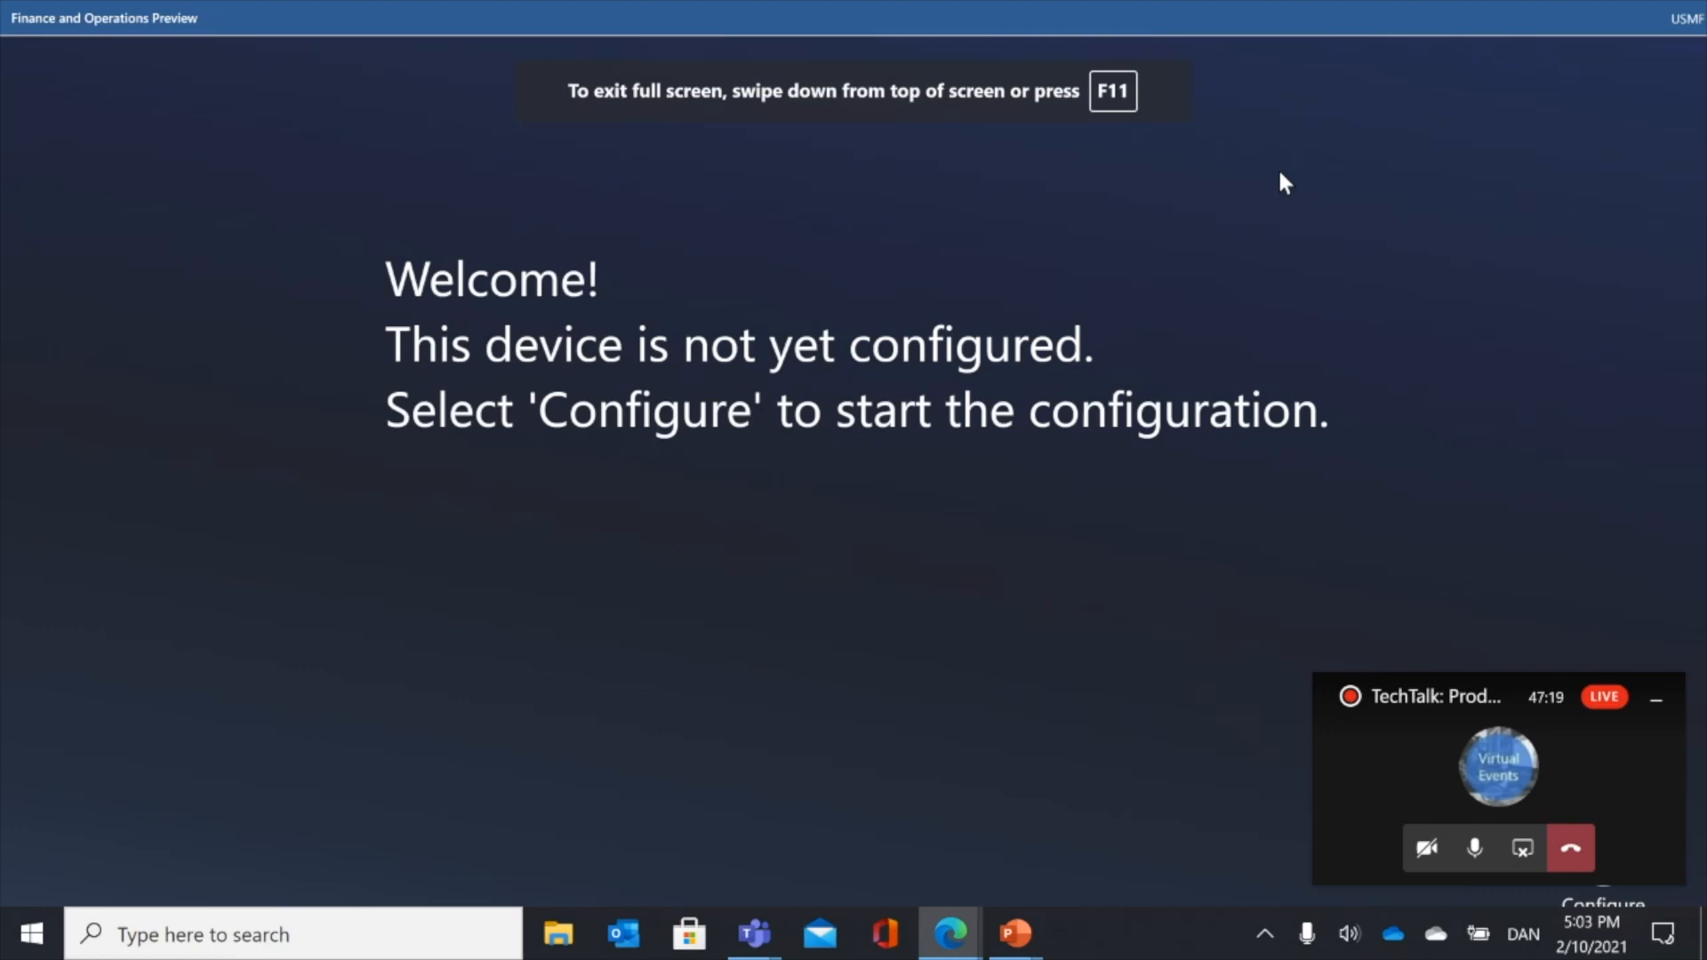
pyautogui.click(1658, 704)
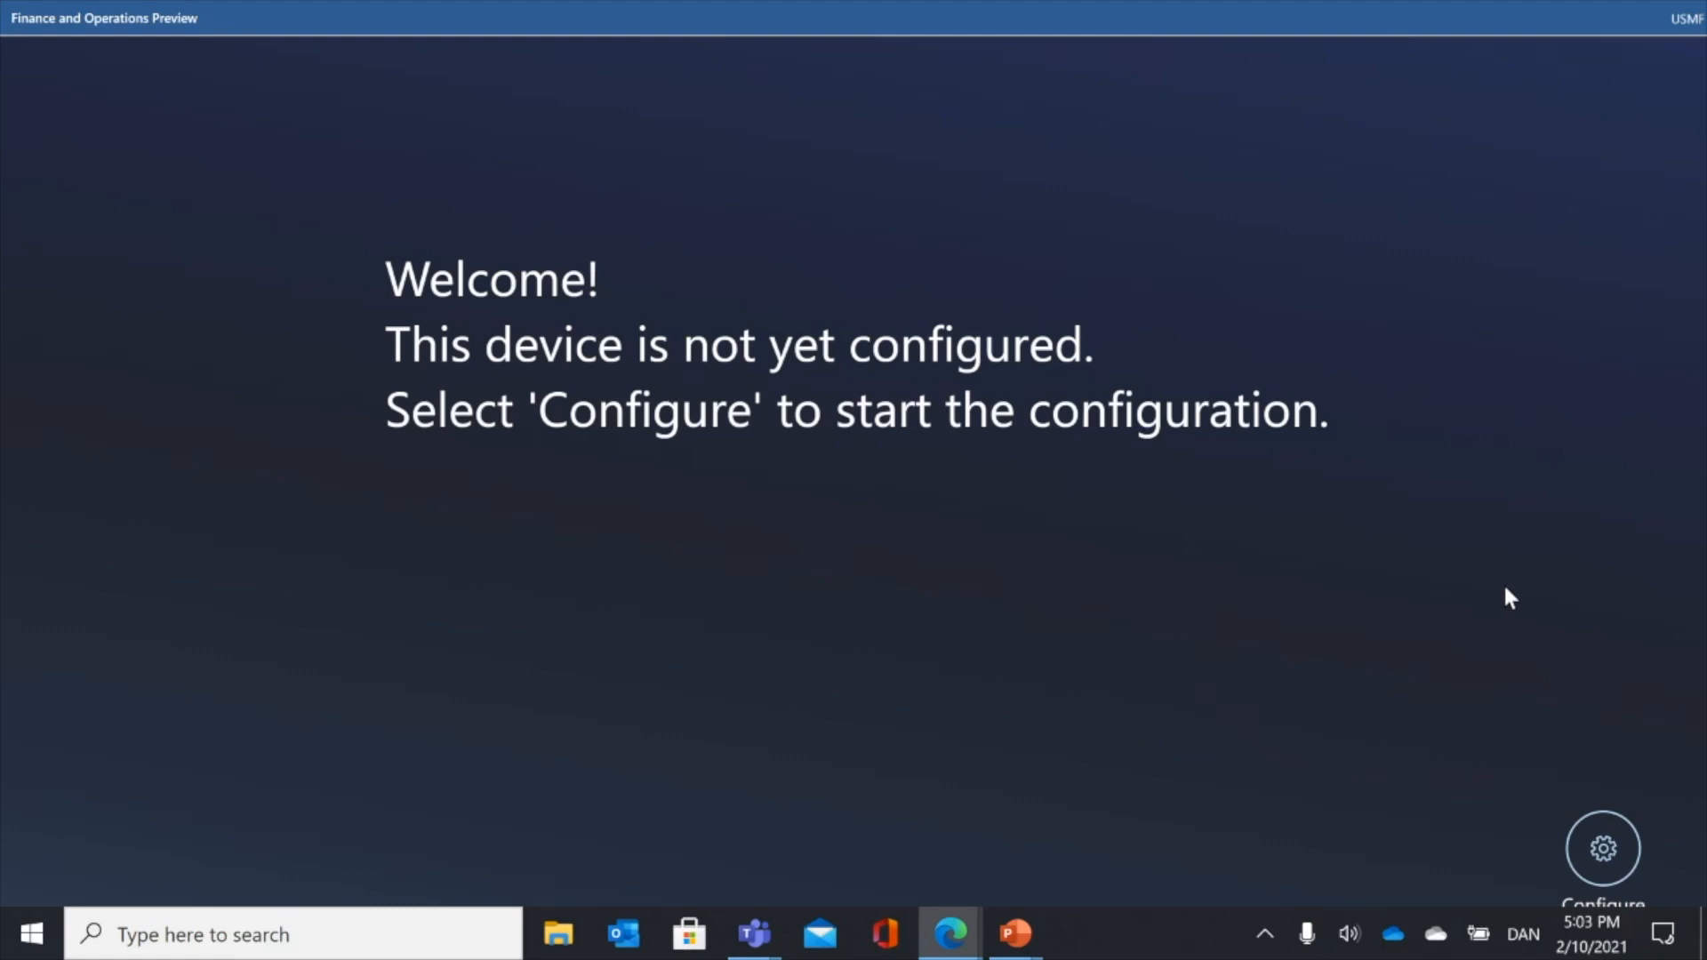
# - Start configuring the device, choose the Advanced configuration and proceed to defining the production floor area
pyautogui.click(1603, 848)
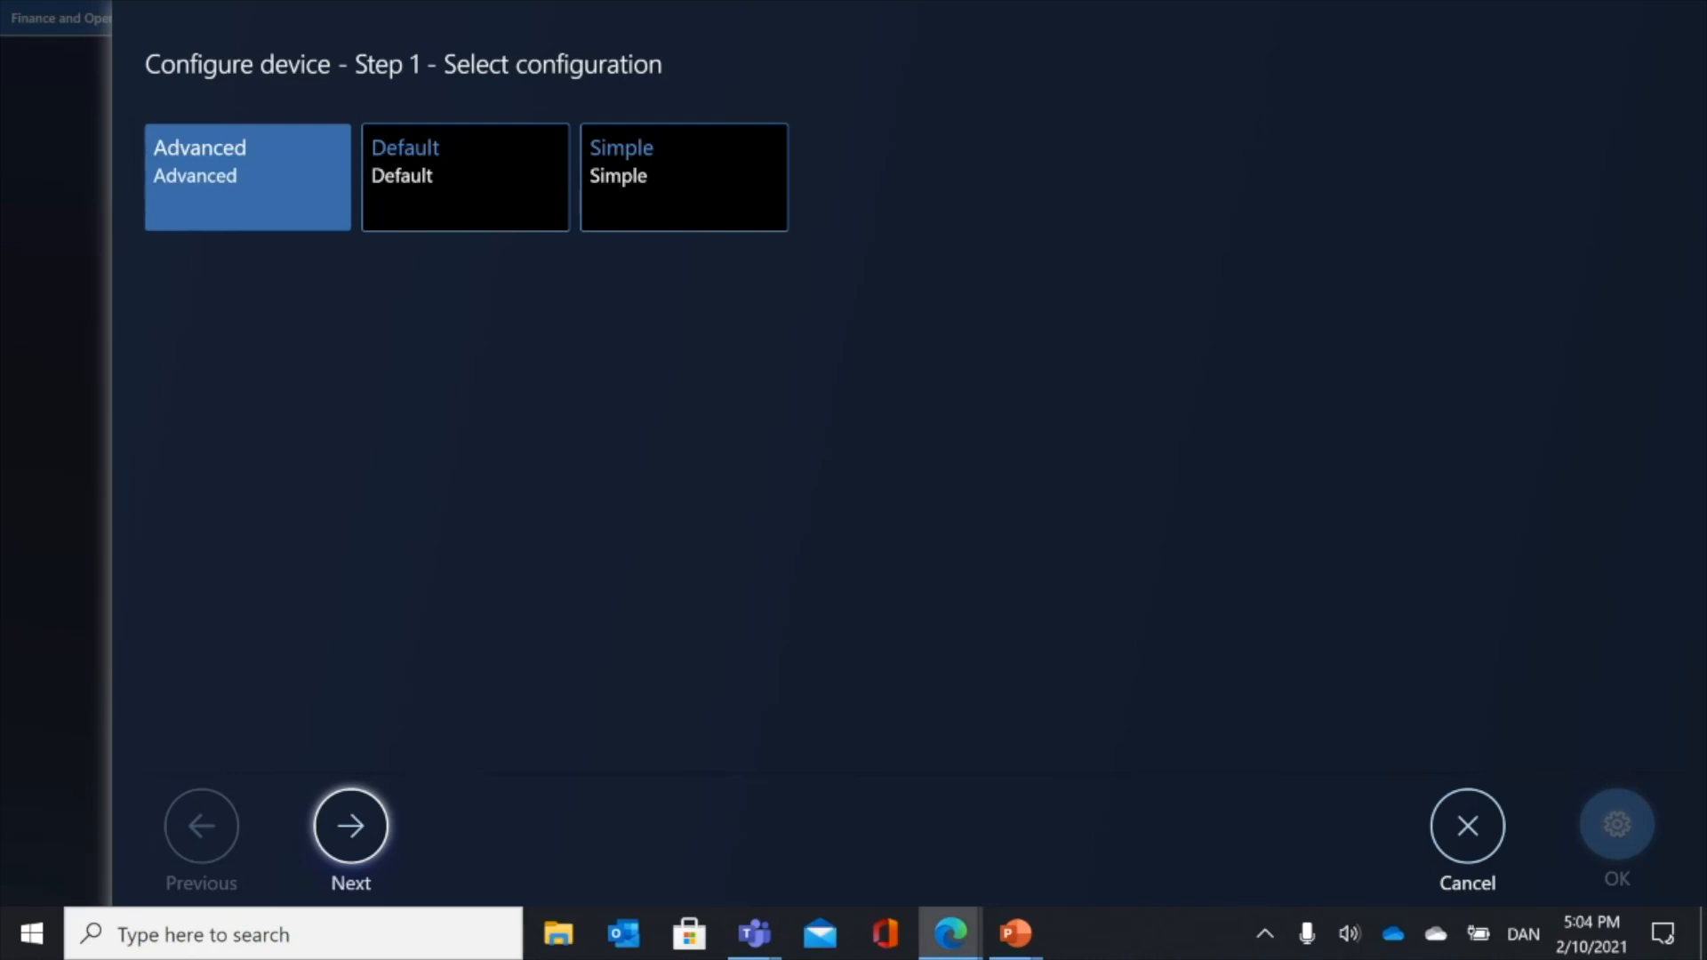
pyautogui.click(465, 179)
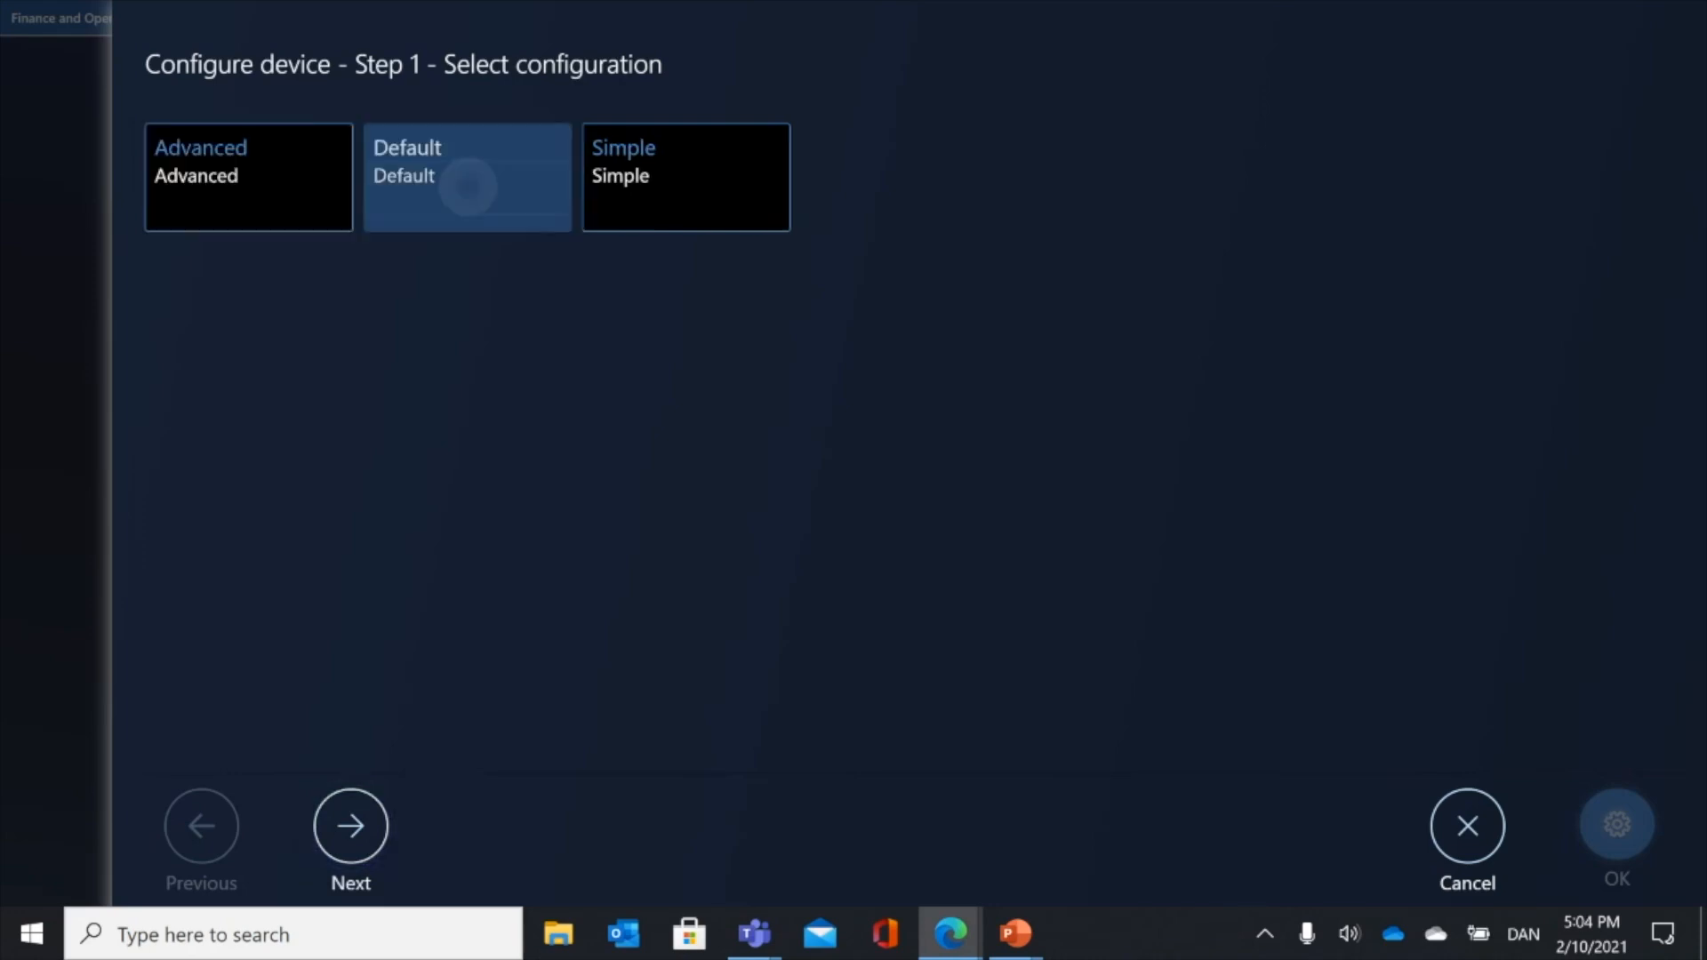
pyautogui.click(684, 177)
pyautogui.click(247, 184)
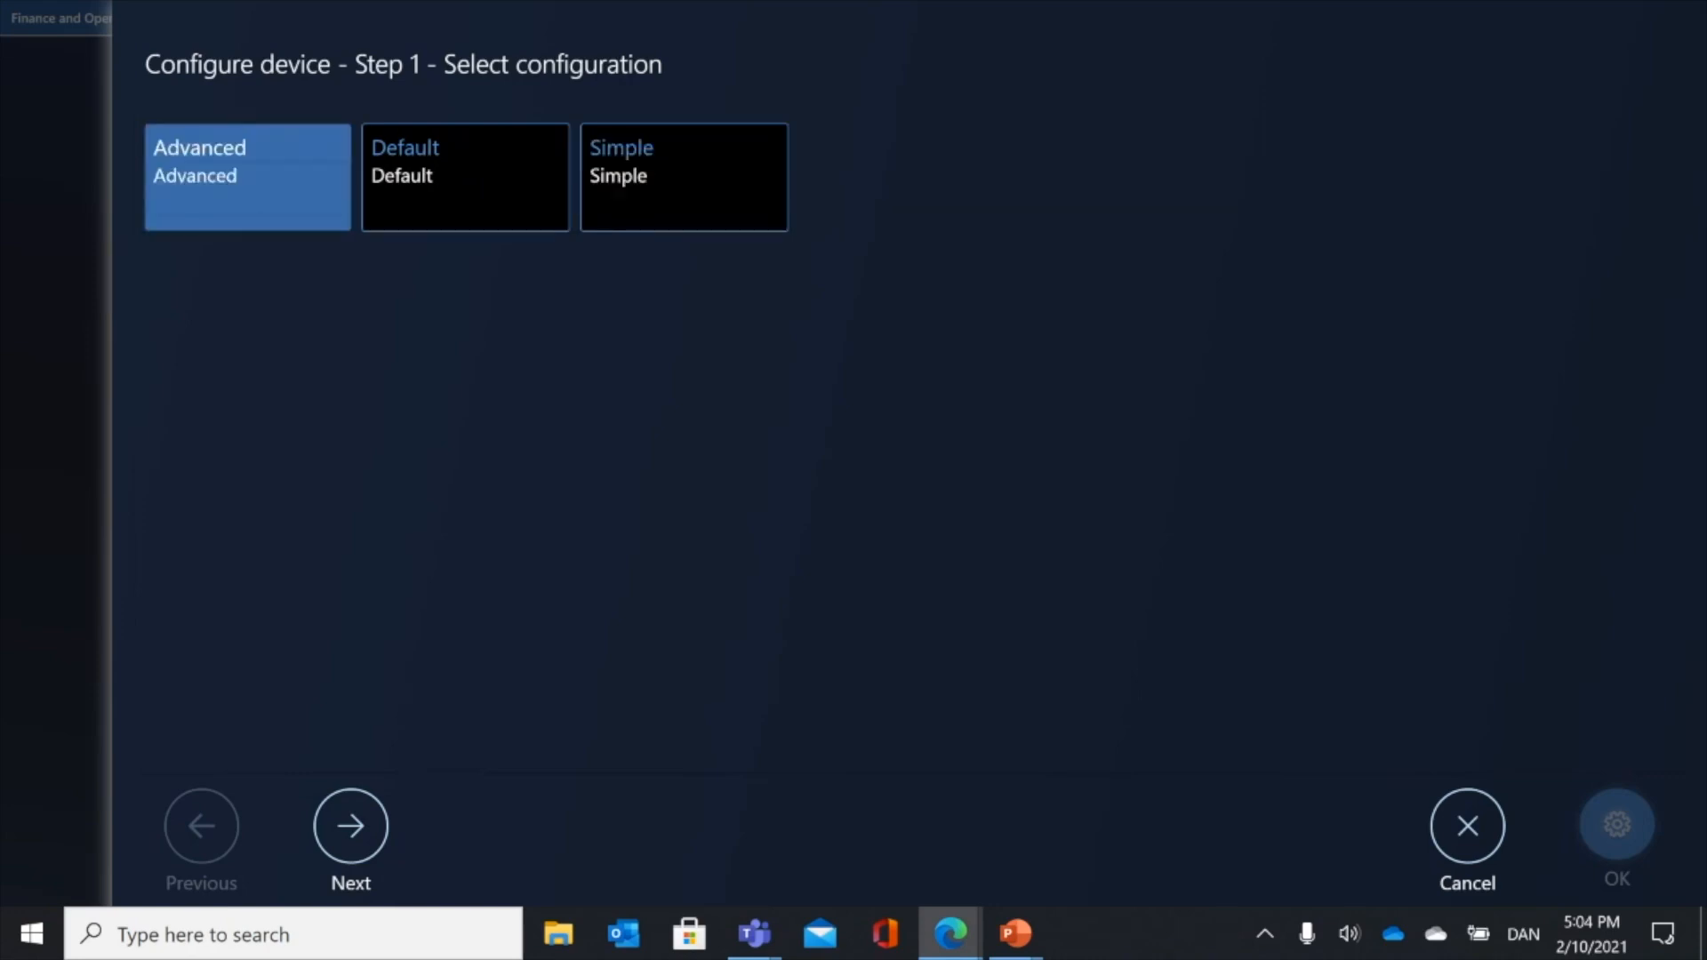
pyautogui.click(351, 826)
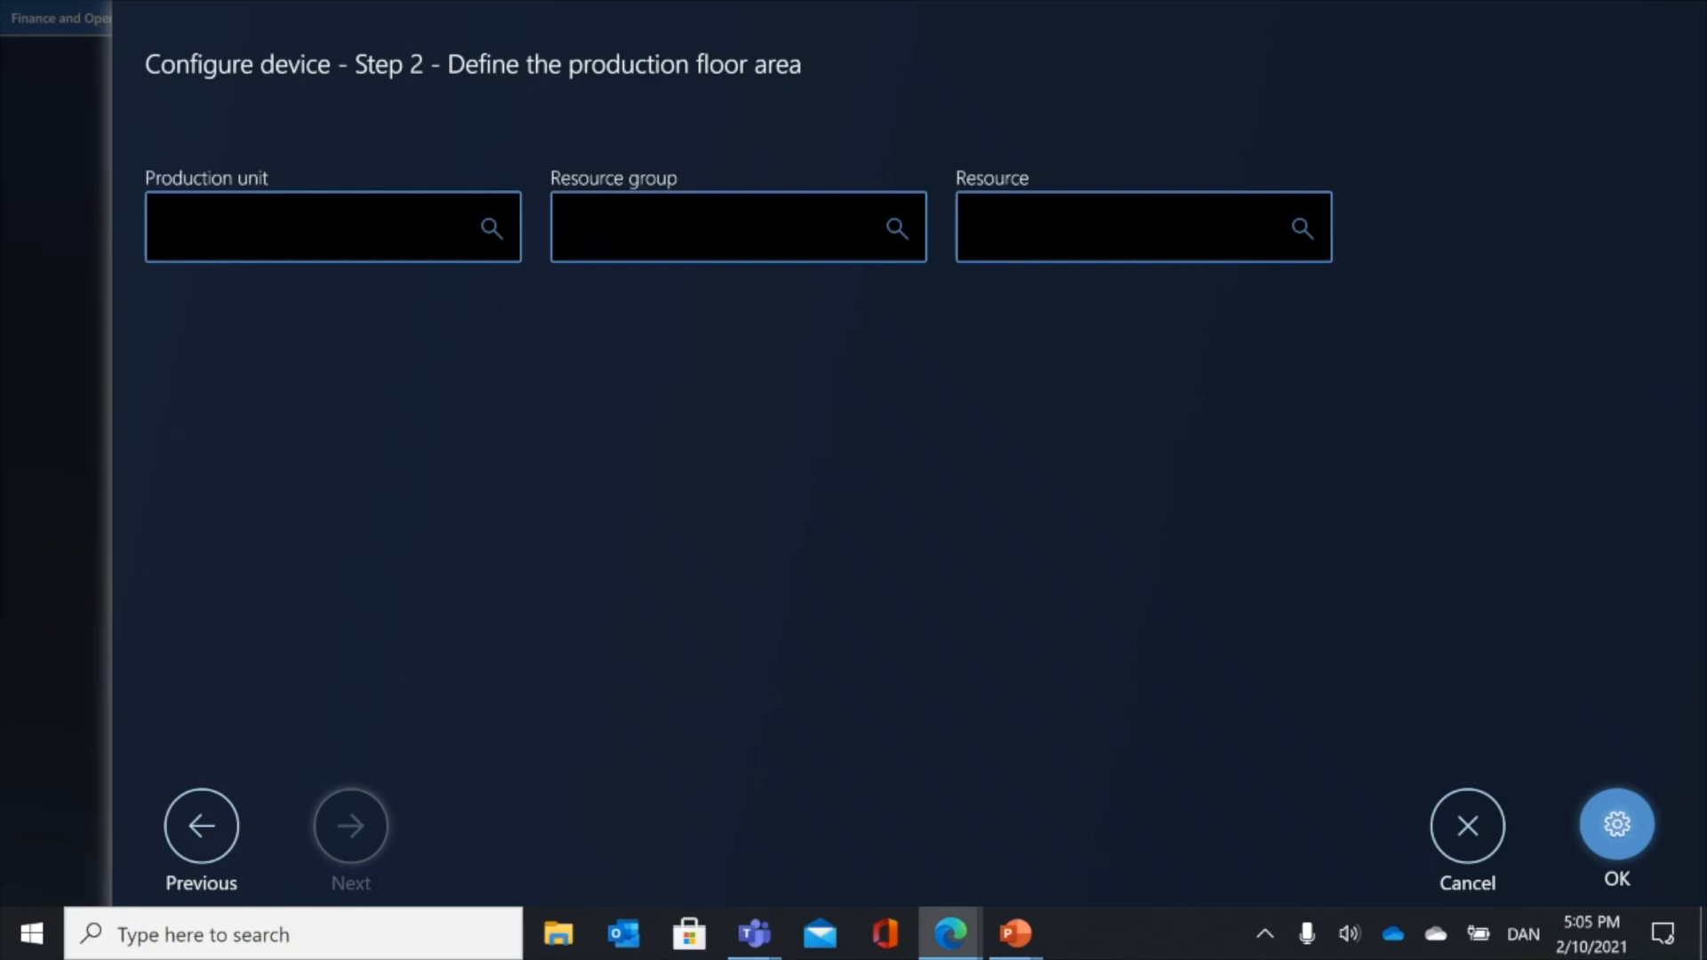
pyautogui.click(673, 229)
pyautogui.click(1078, 228)
pyautogui.write('1211')
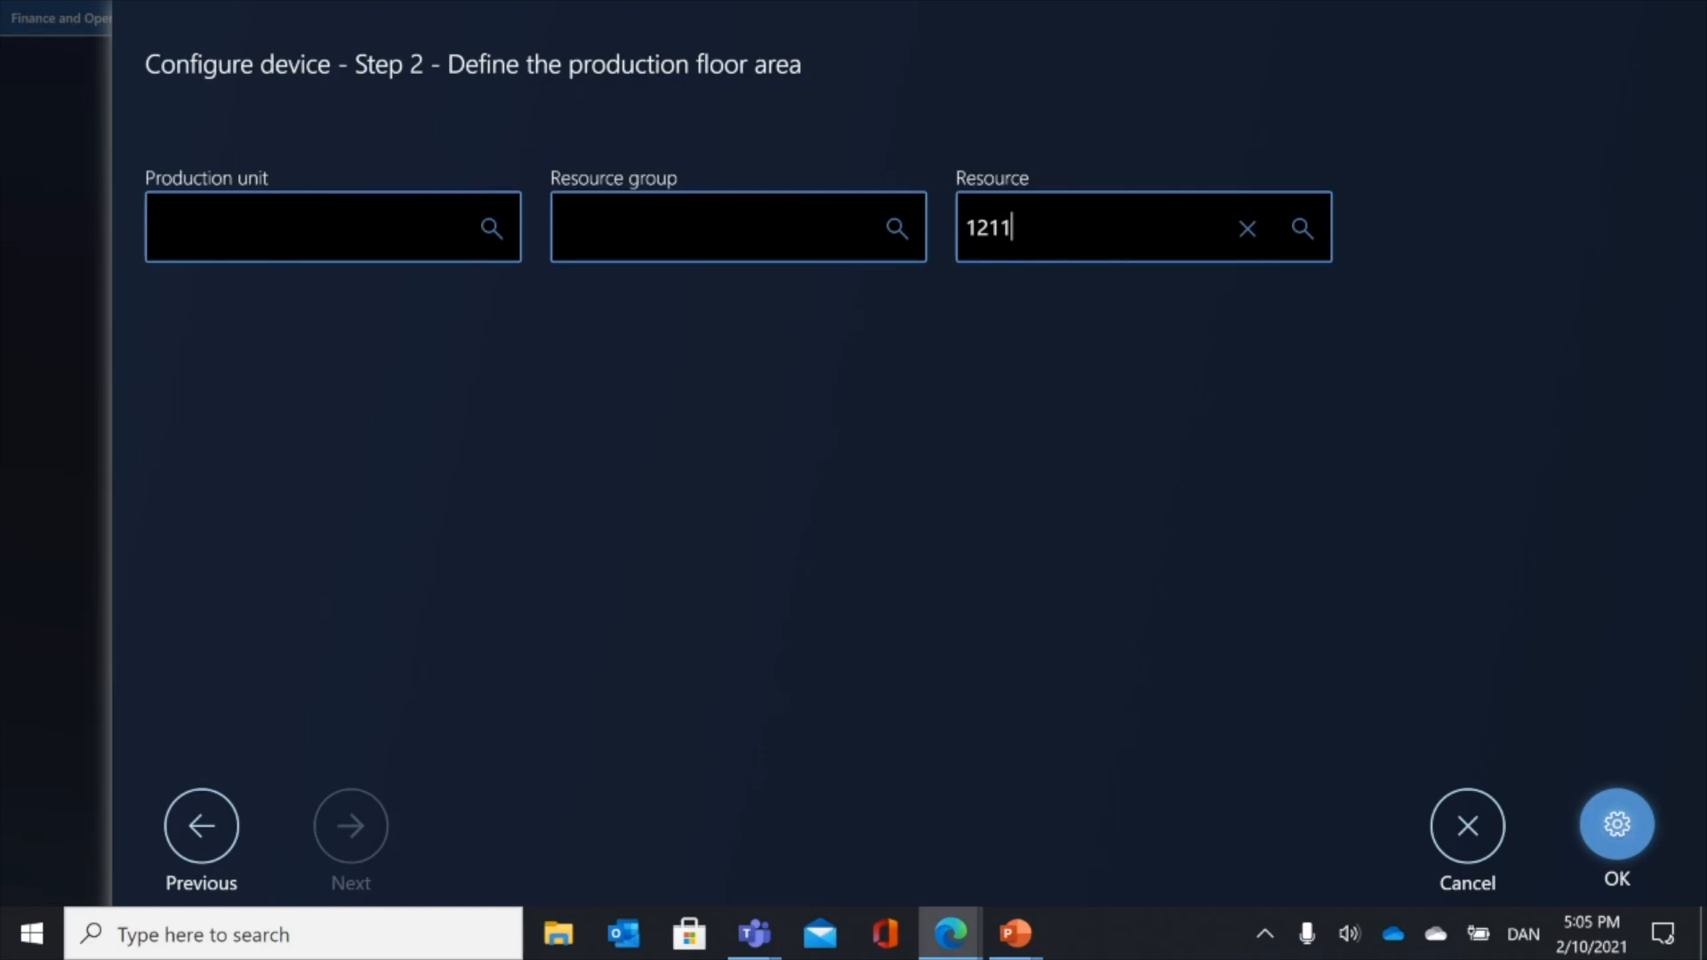
pyautogui.press('BackSpace')
pyautogui.press('BackSpace')
pyautogui.press('BackSpace')
pyautogui.press('BackSpace')
# - Look up resource 1211 Speaker assembly worker 1, assign it to the device and complete the configuration
pyautogui.click(1304, 229)
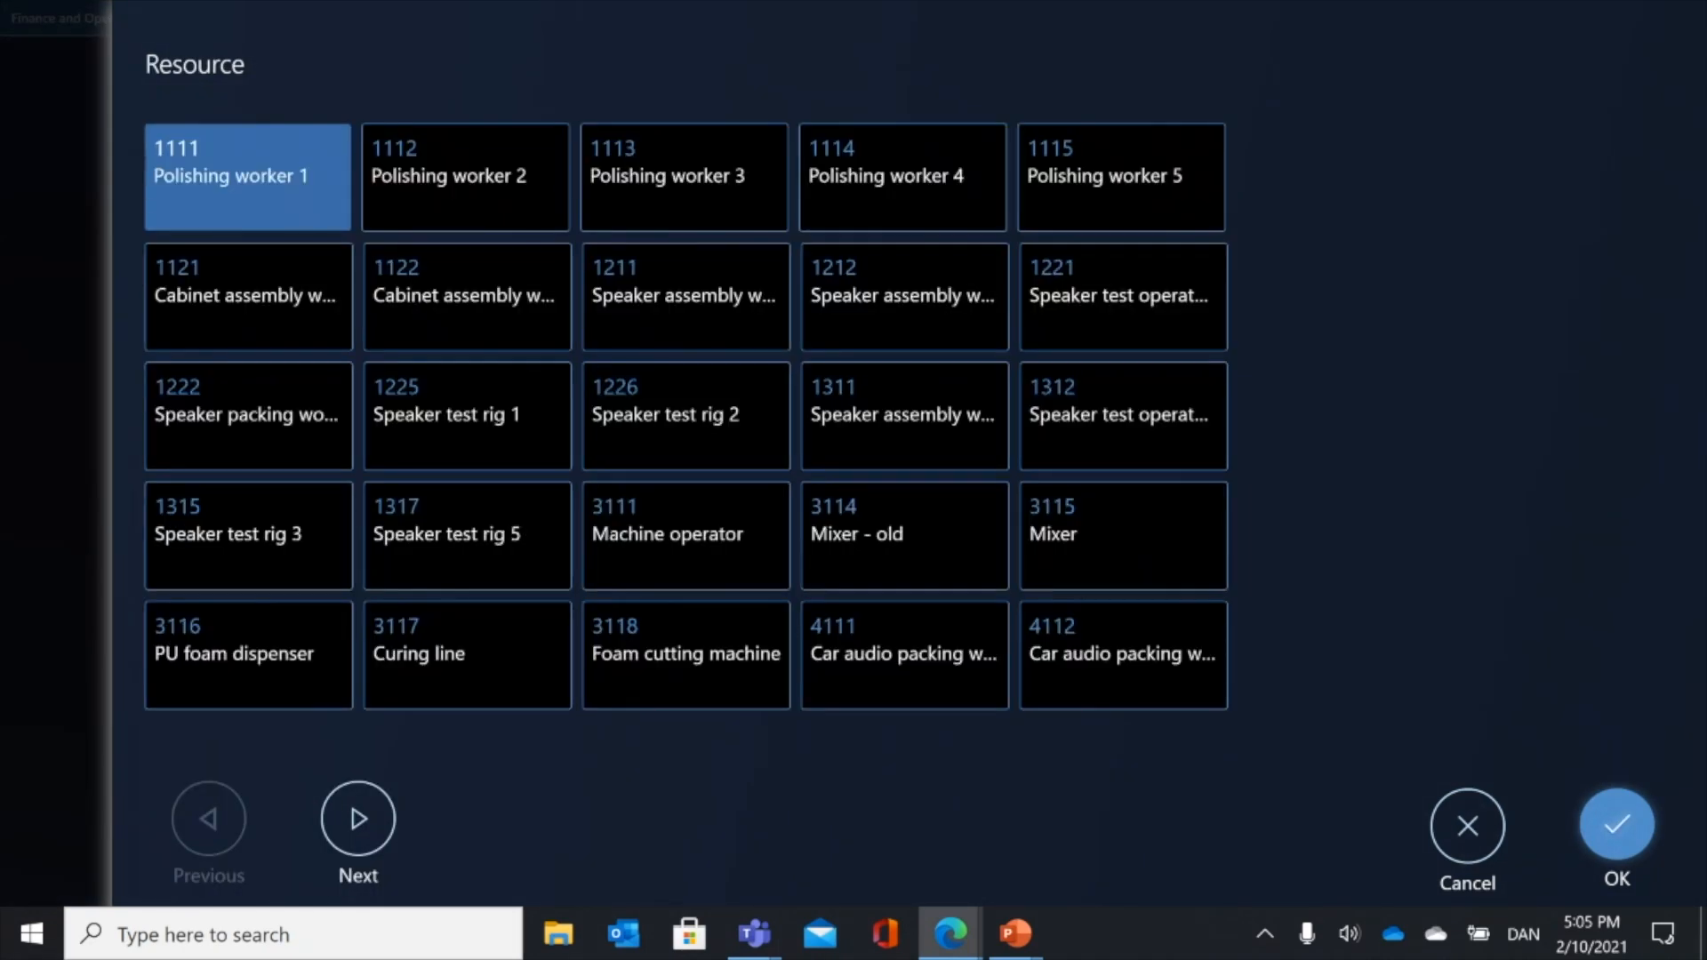
pyautogui.click(659, 287)
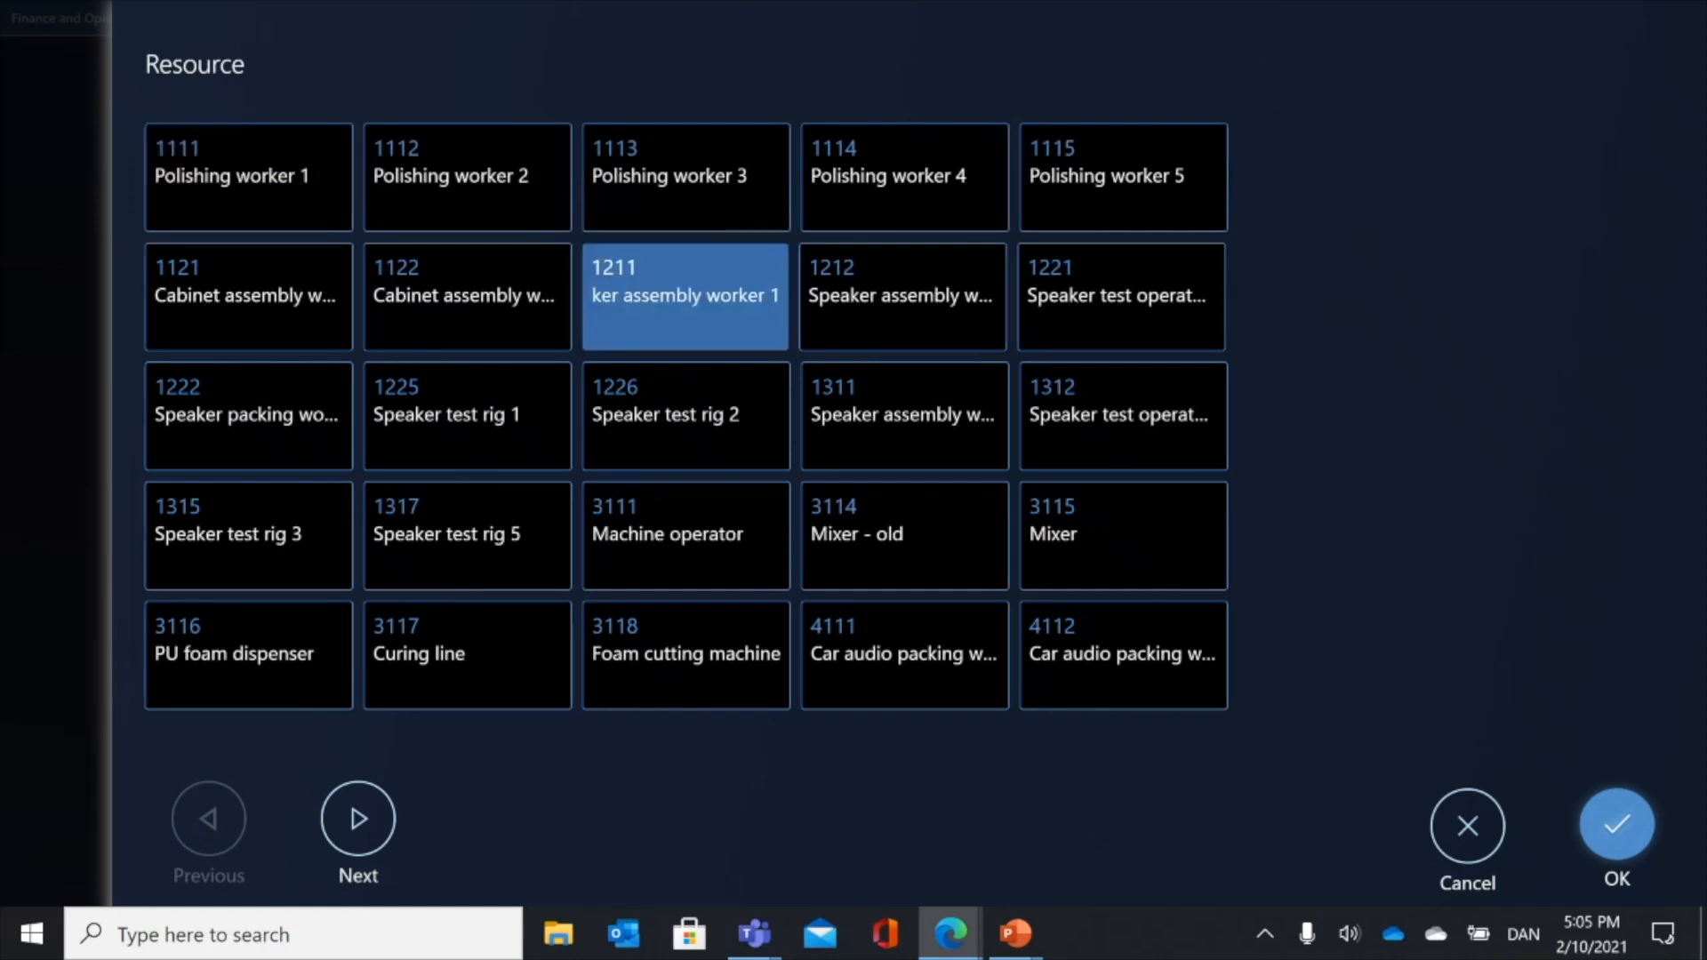
pyautogui.click(1617, 824)
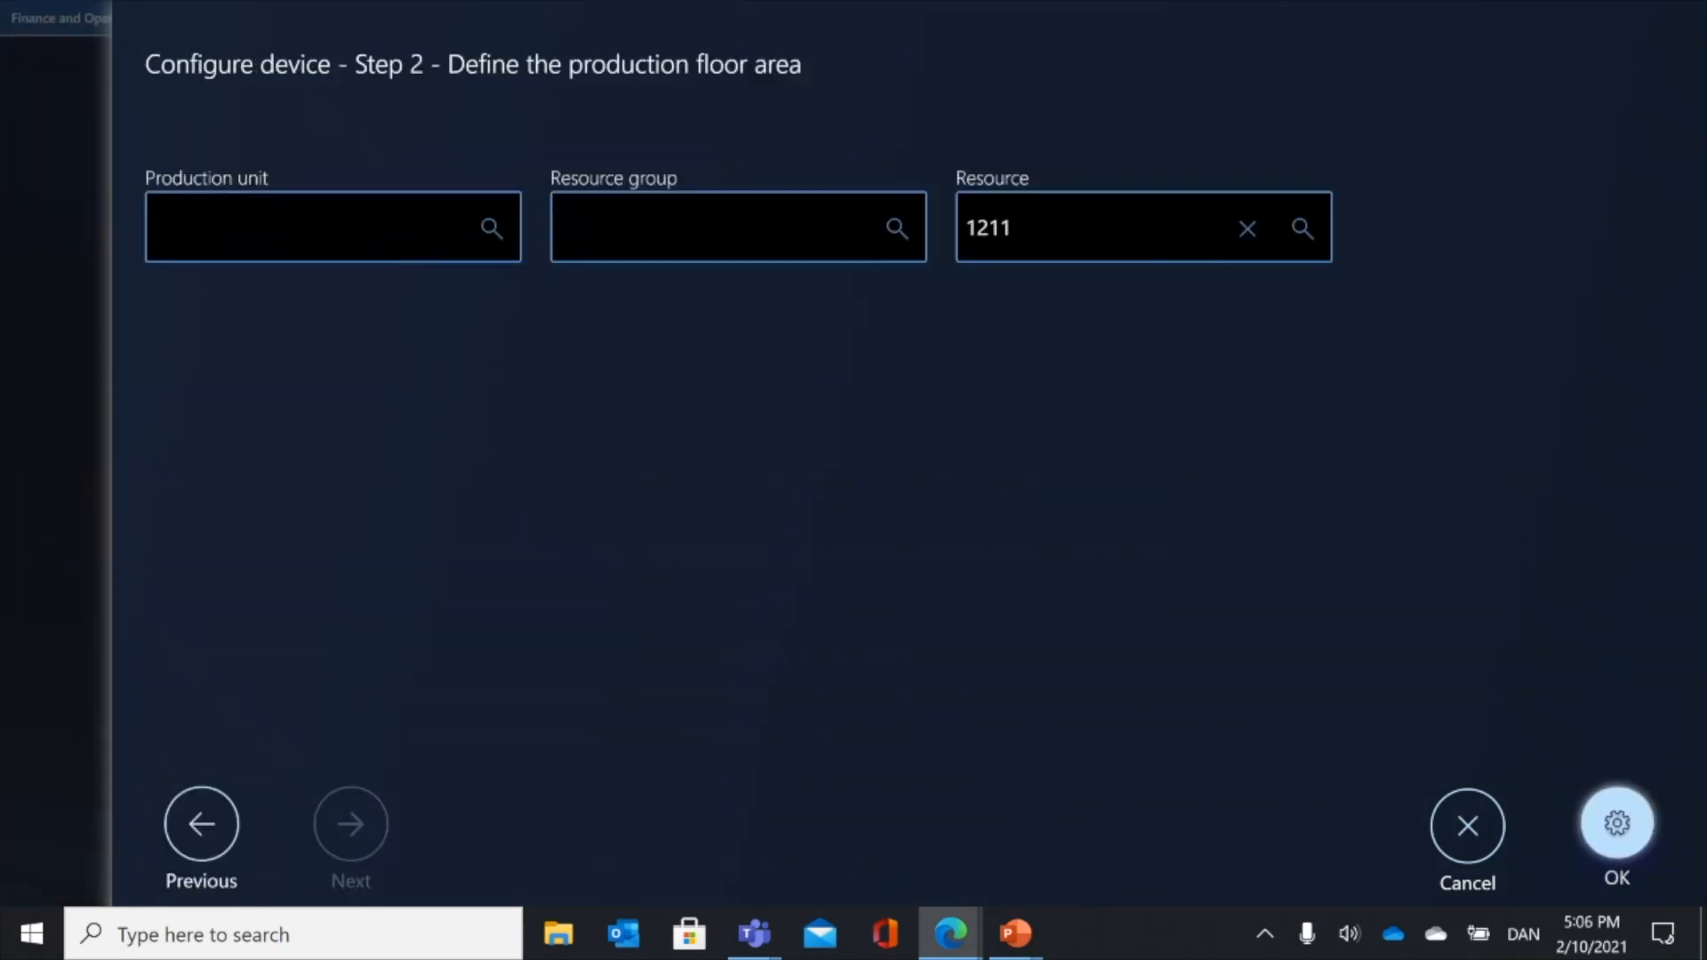
pyautogui.click(1616, 825)
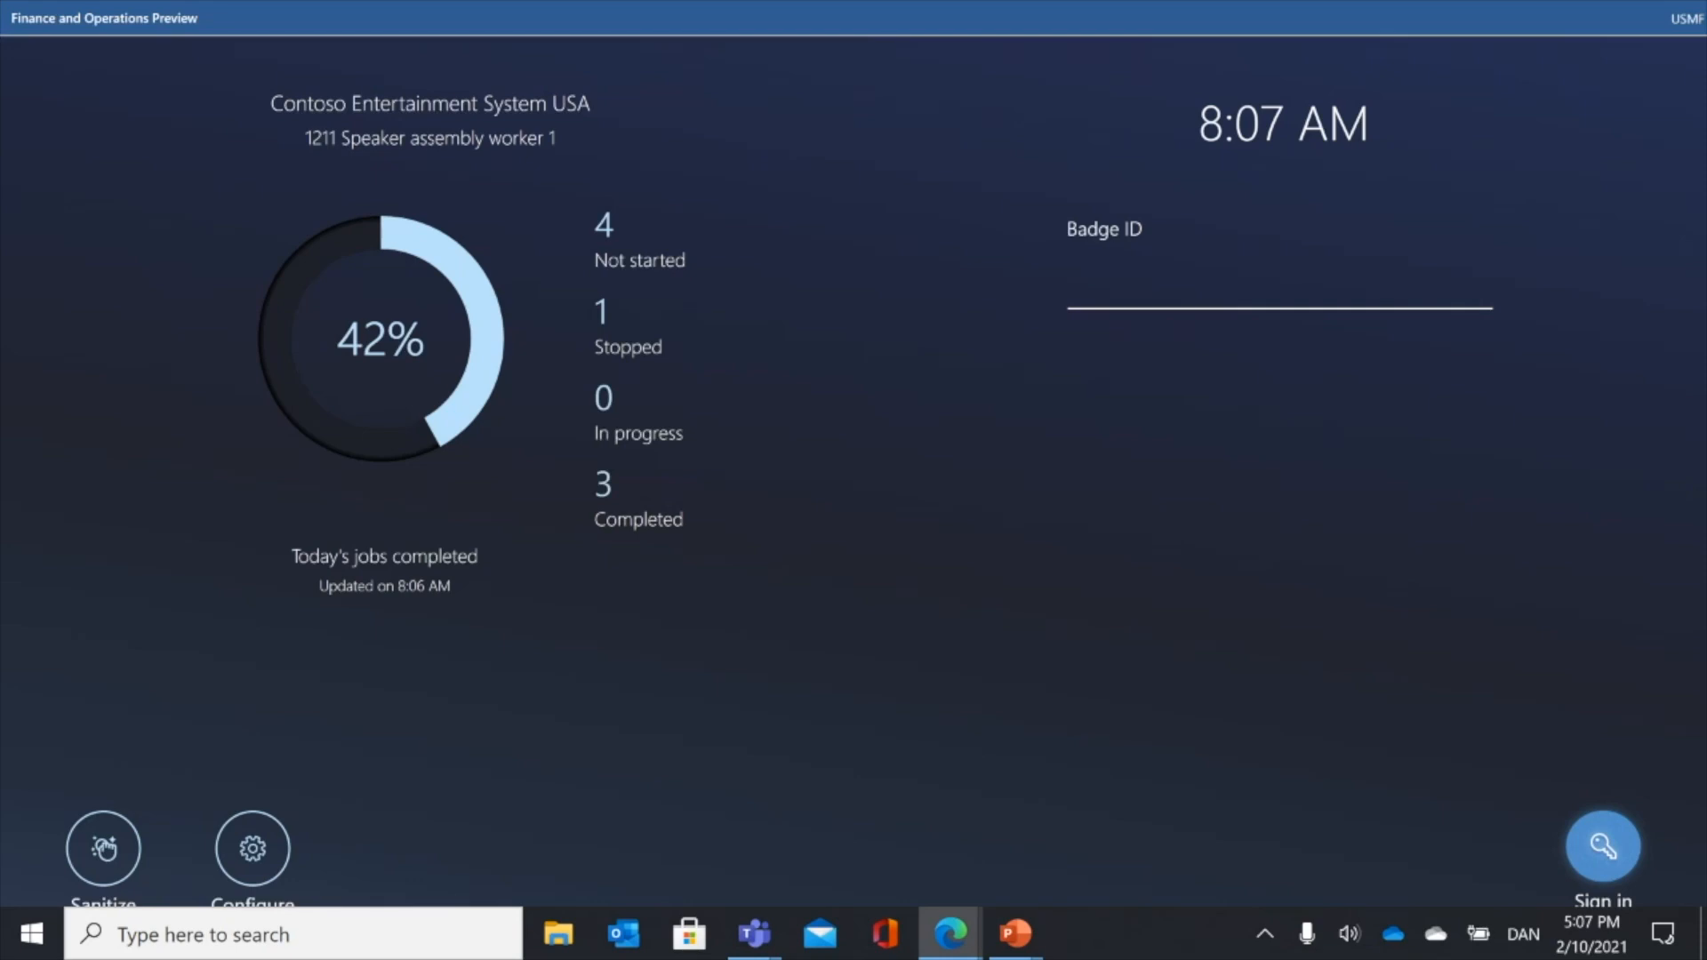
# - Sign in to the production floor interface with the worker's badge ID
pyautogui.click(1085, 285)
pyautogui.write('136')
pyautogui.click(1604, 847)
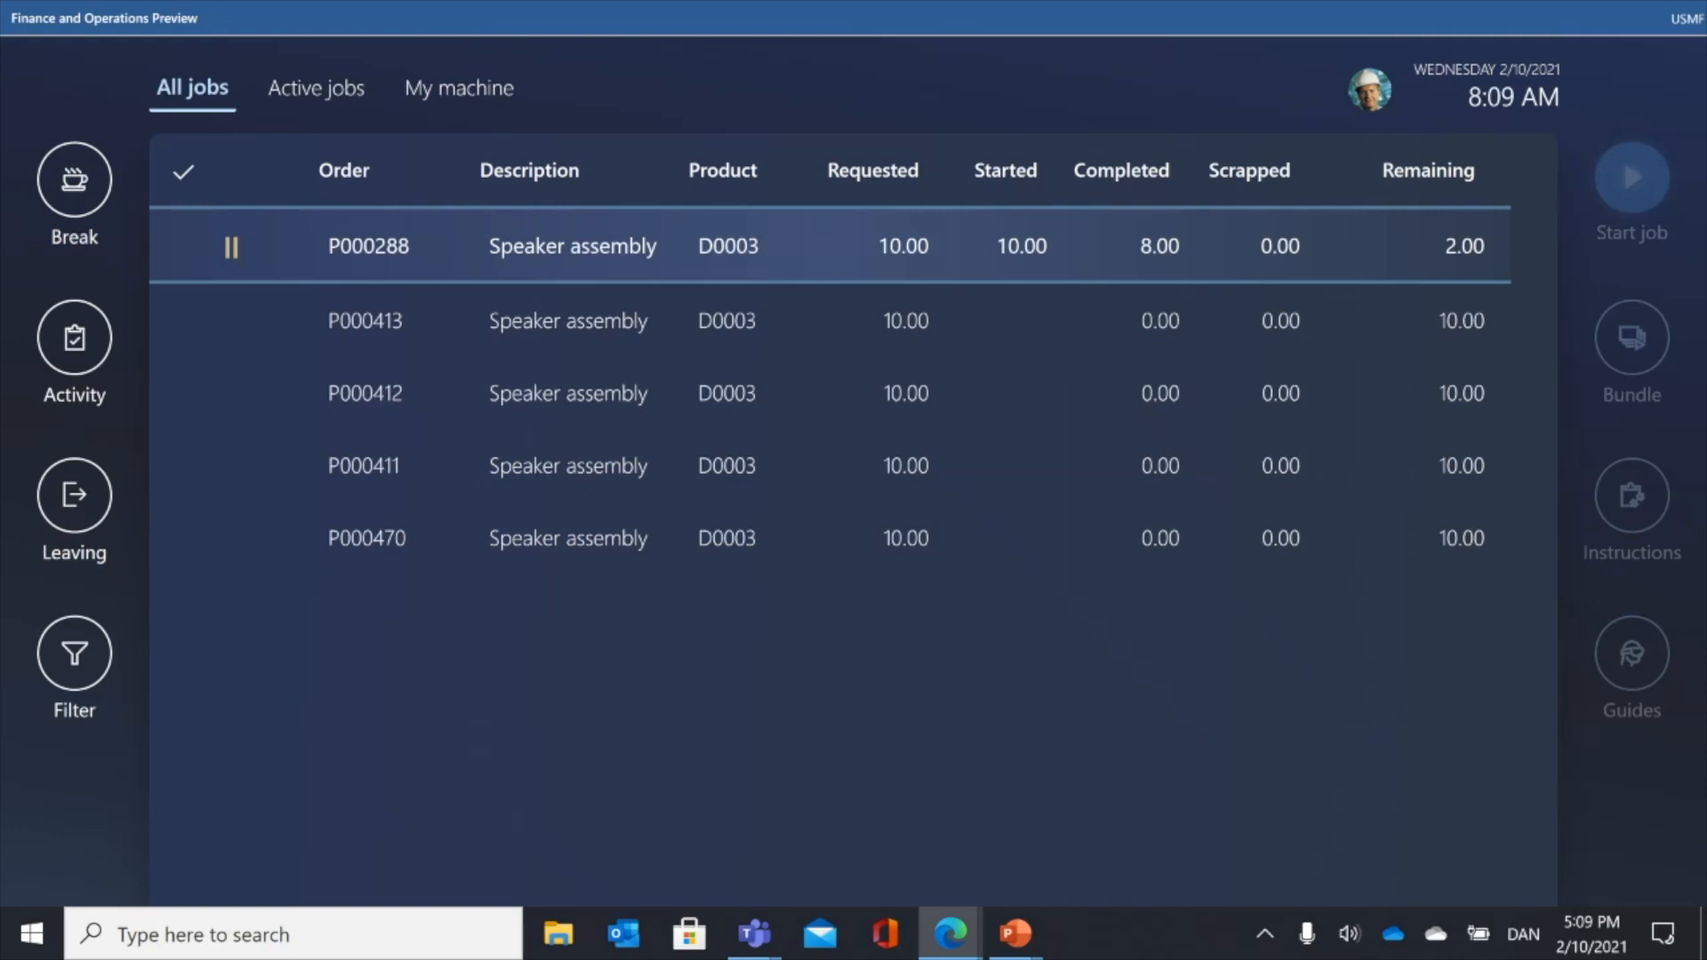
# - Try single and multiple selection in the list of all jobs, leaving only the second speaker assembly job selected
pyautogui.click(184, 248)
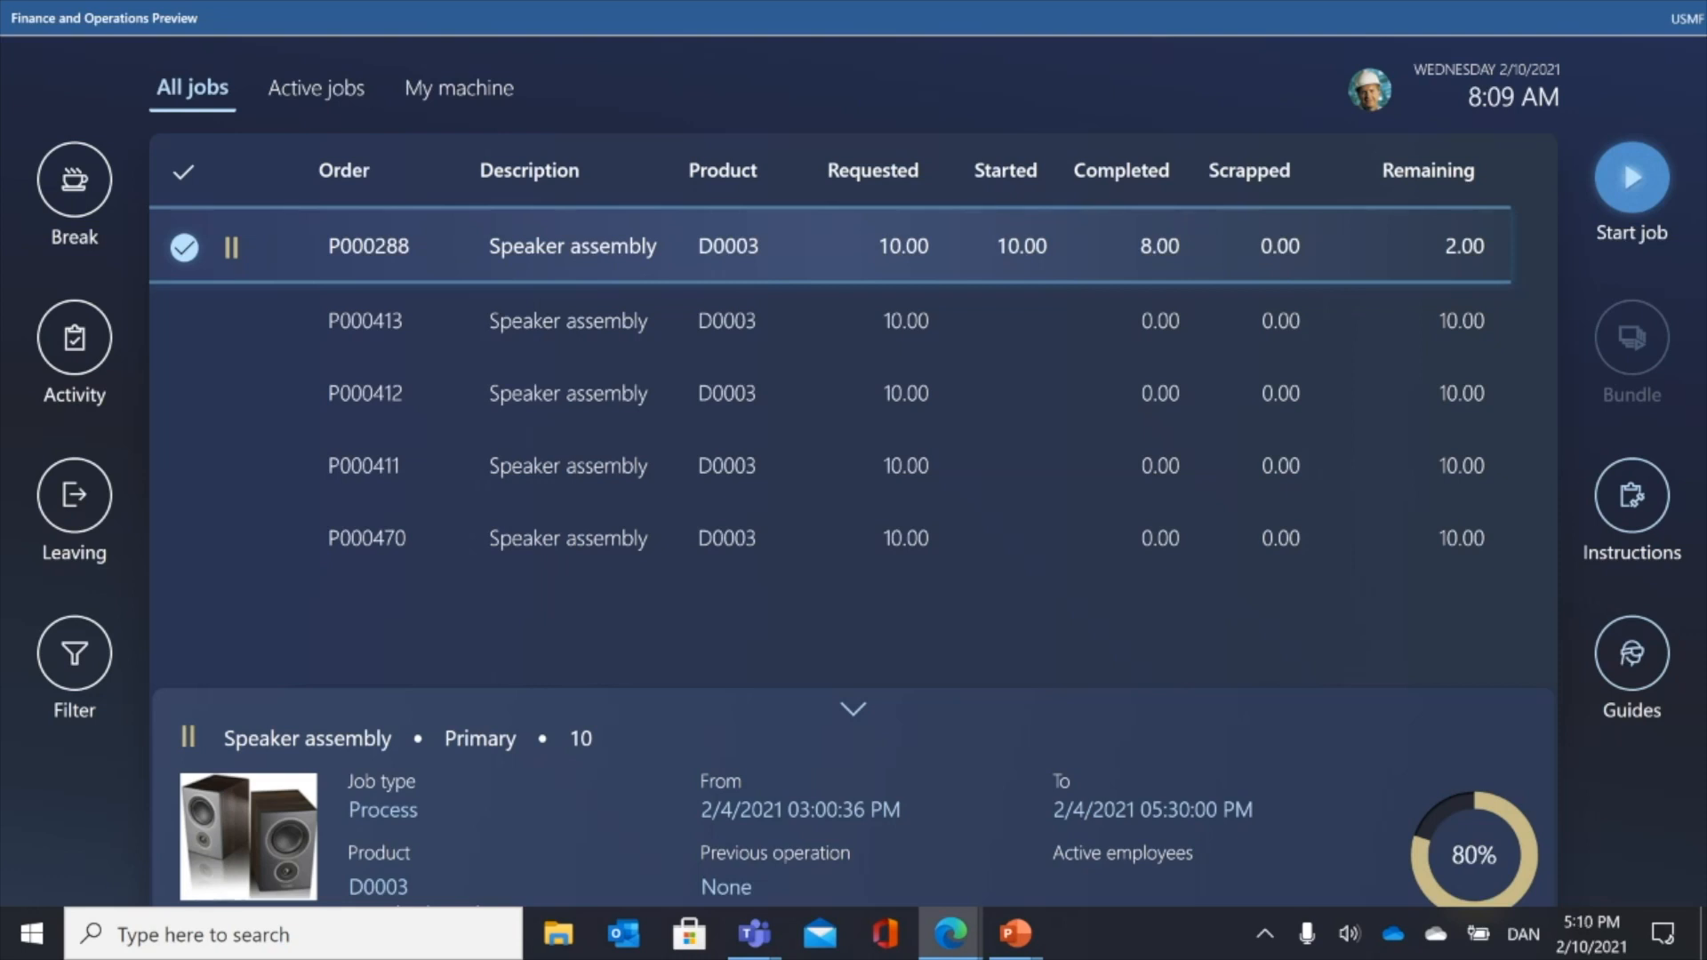
pyautogui.click(251, 344)
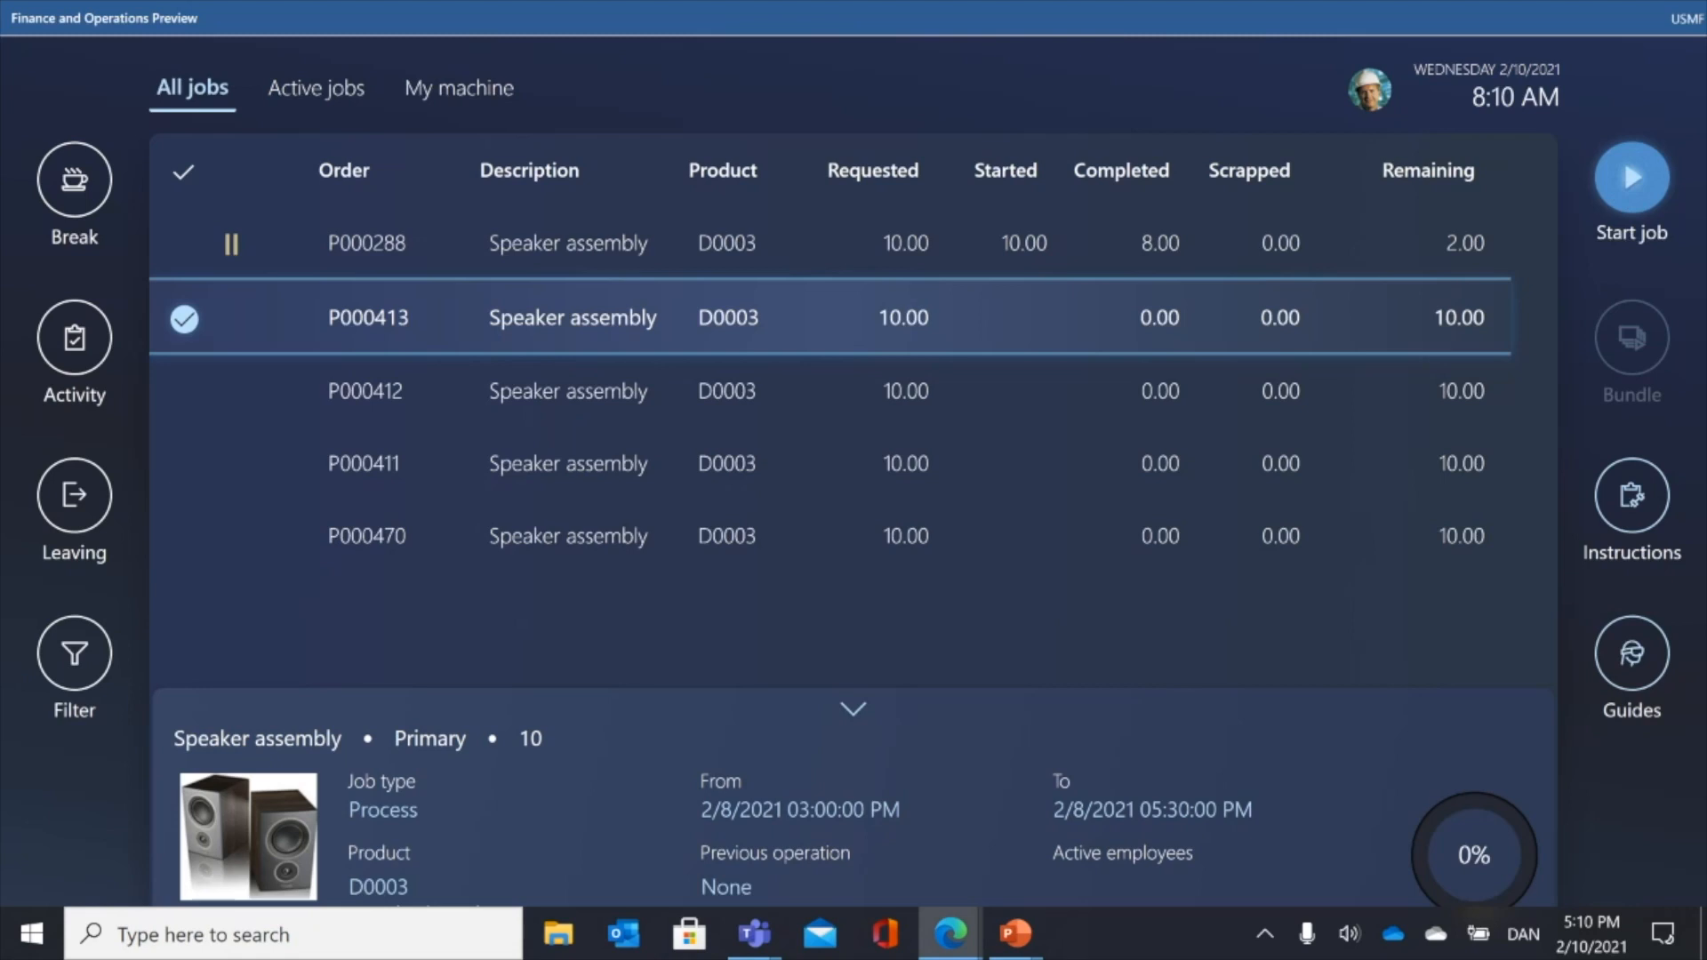
pyautogui.click(184, 392)
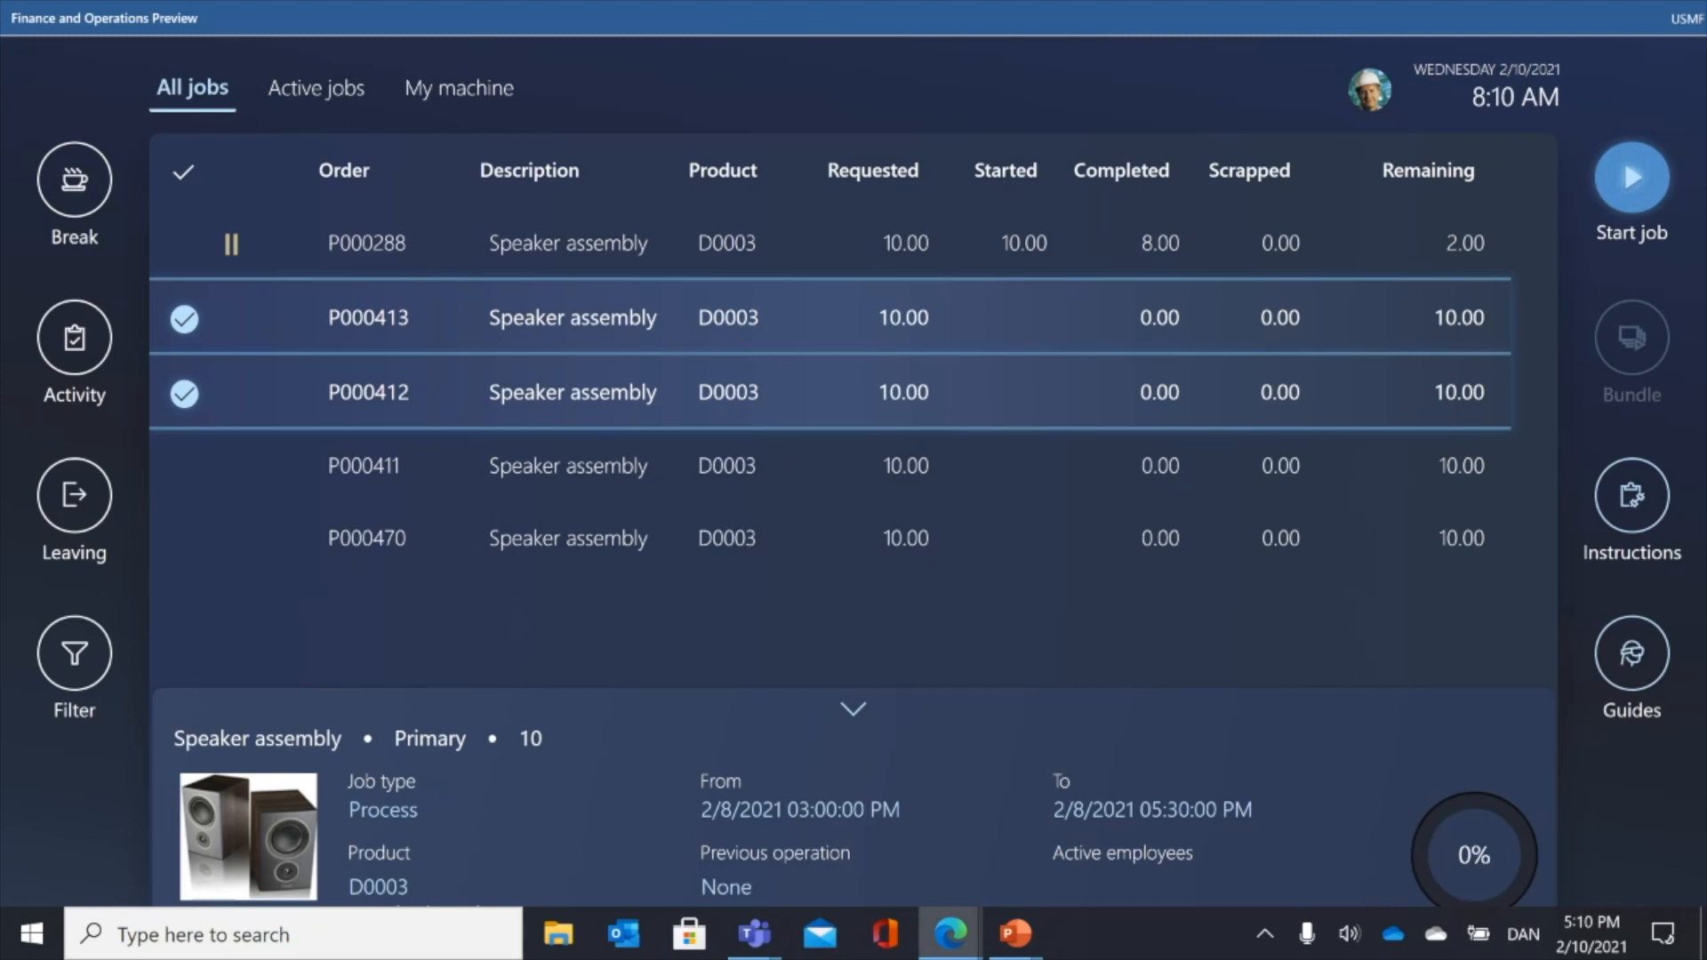
pyautogui.click(184, 392)
pyautogui.click(184, 393)
pyautogui.click(185, 393)
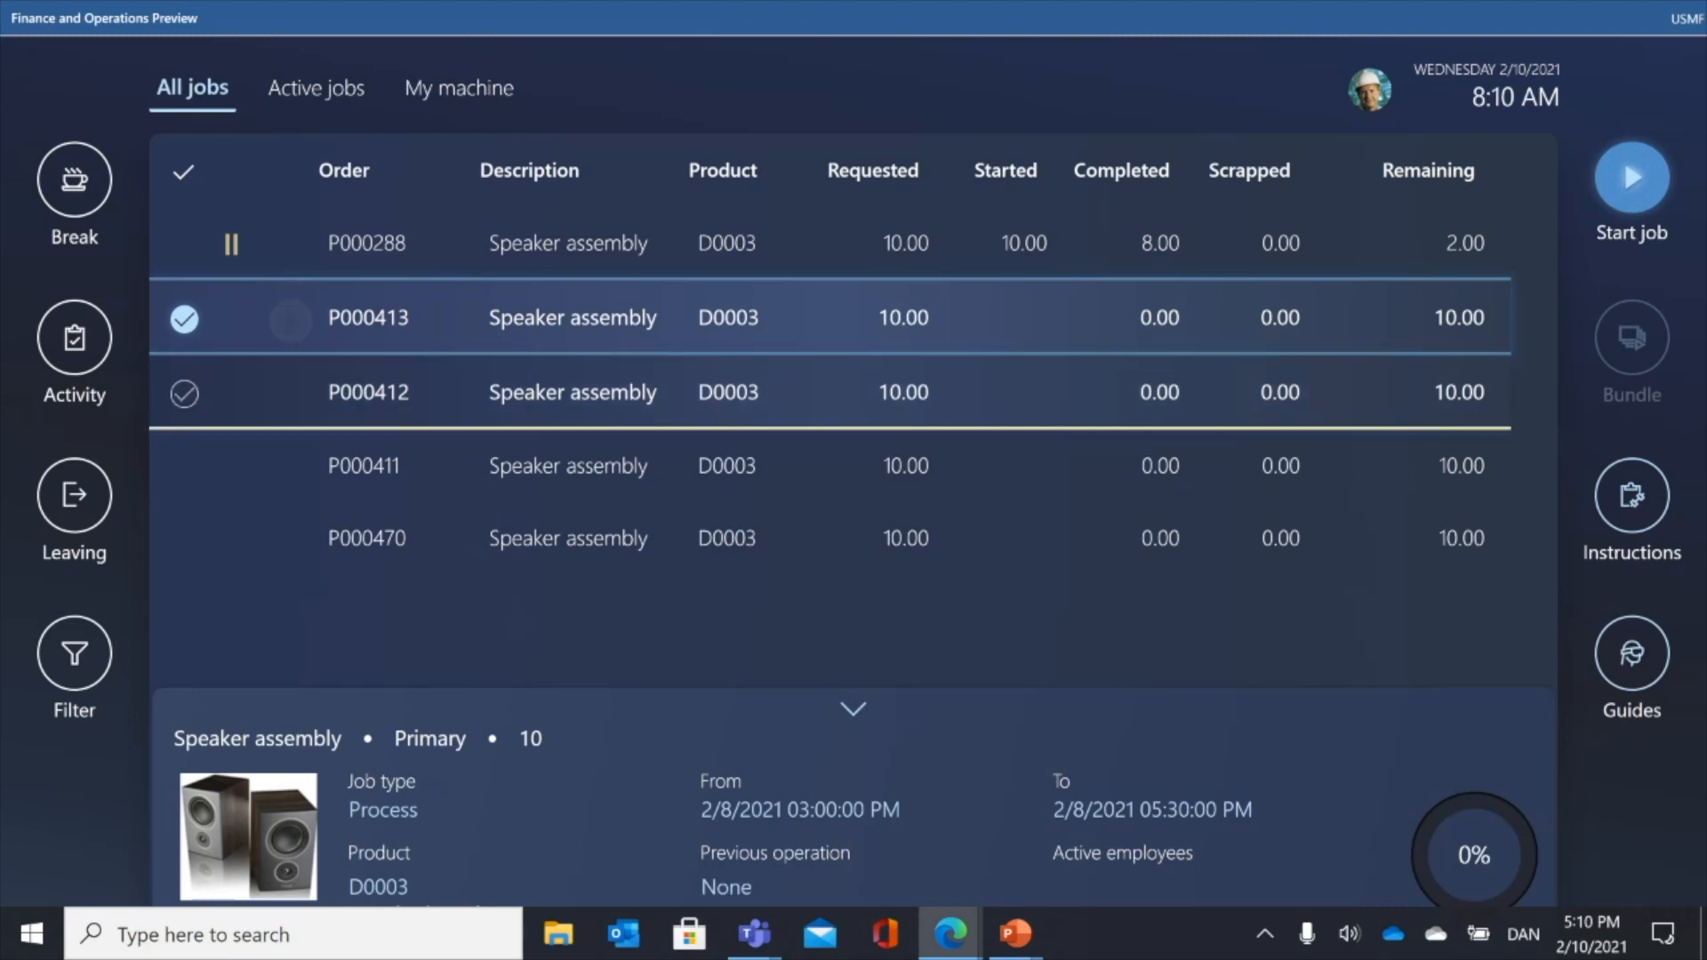
pyautogui.click(291, 320)
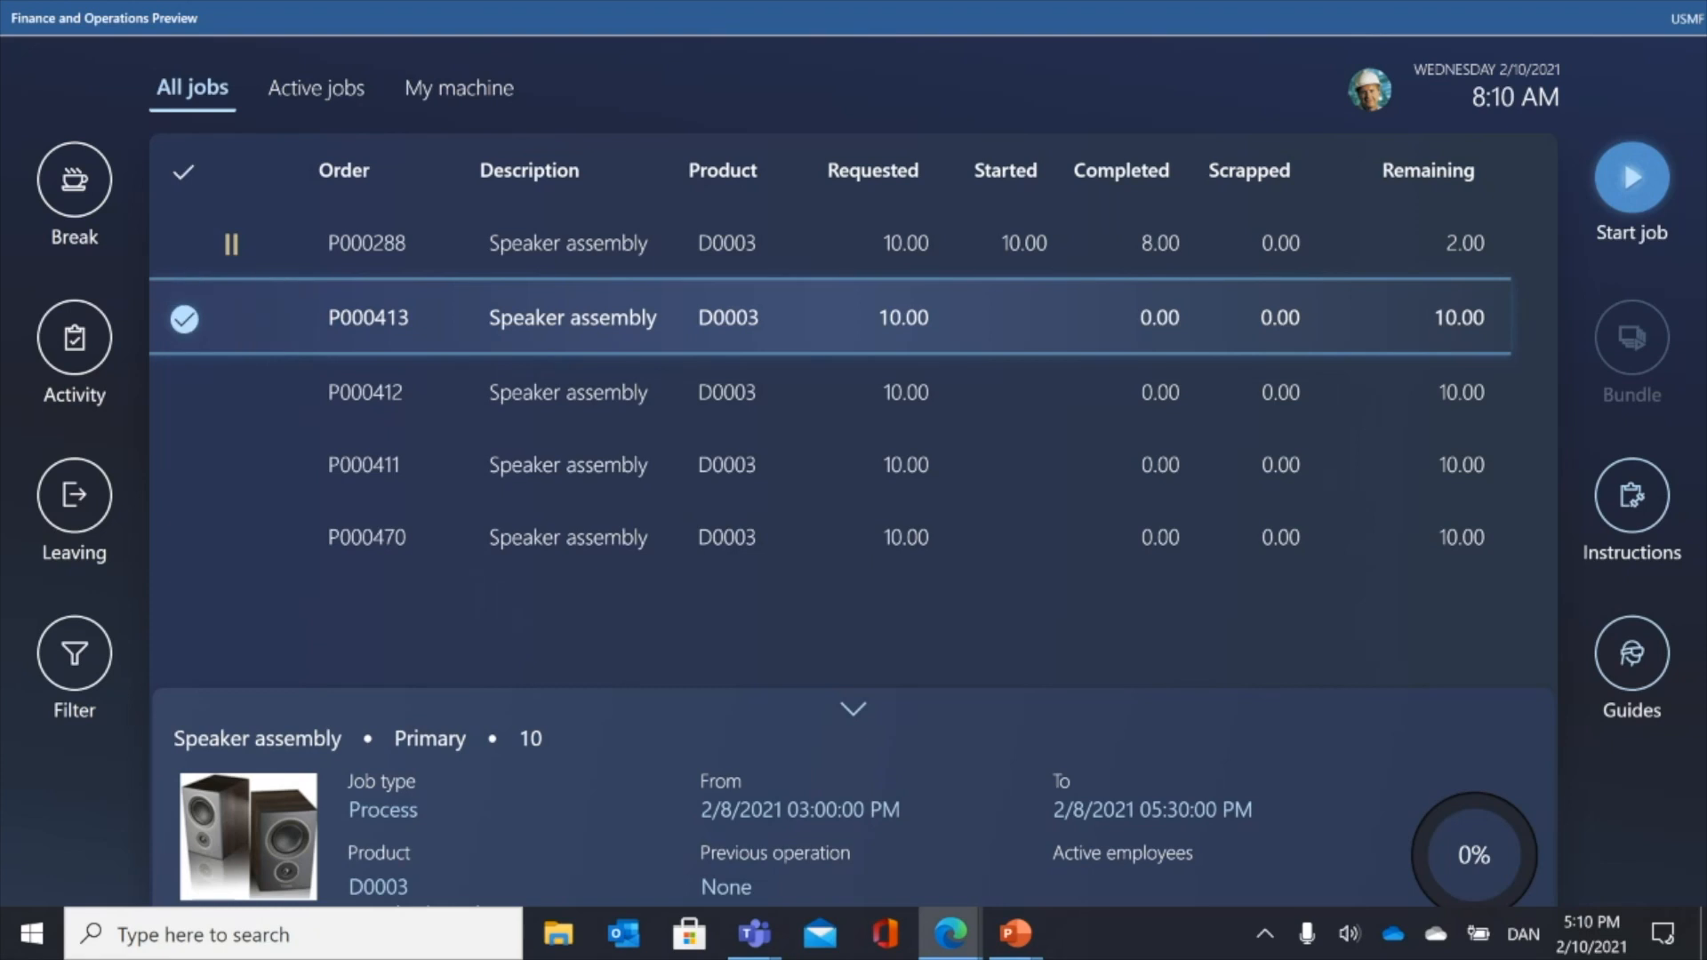
# - Start the selected speaker assembly job with a quantity of 8
pyautogui.click(1631, 178)
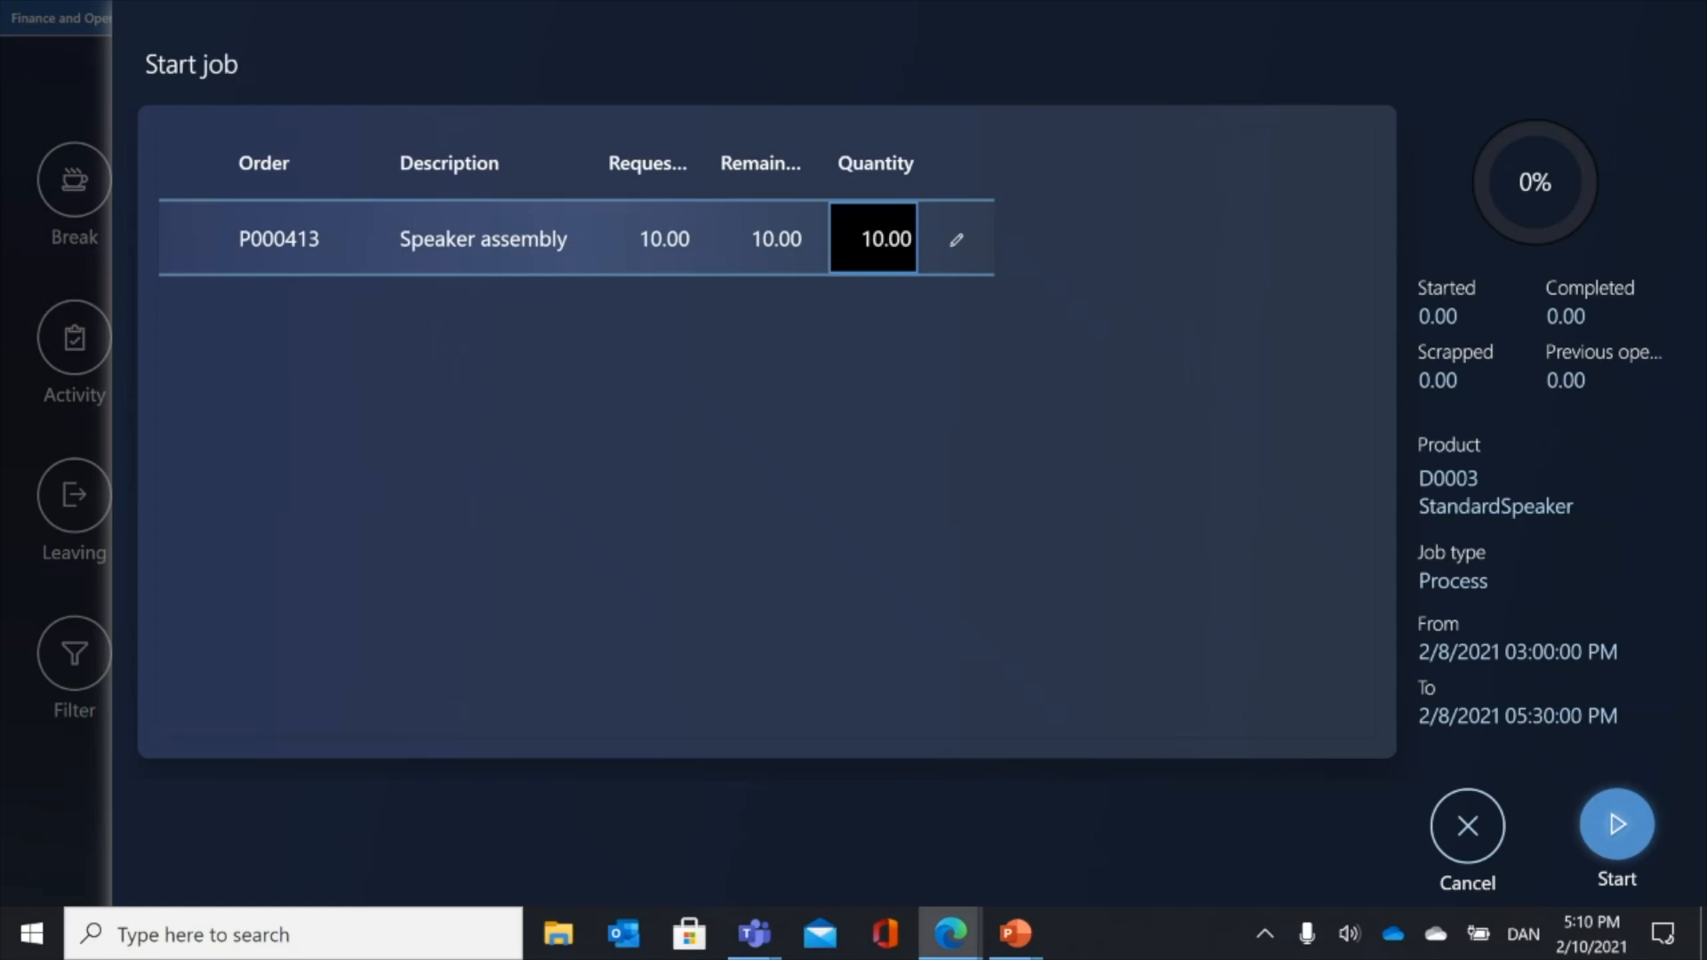
pyautogui.click(880, 262)
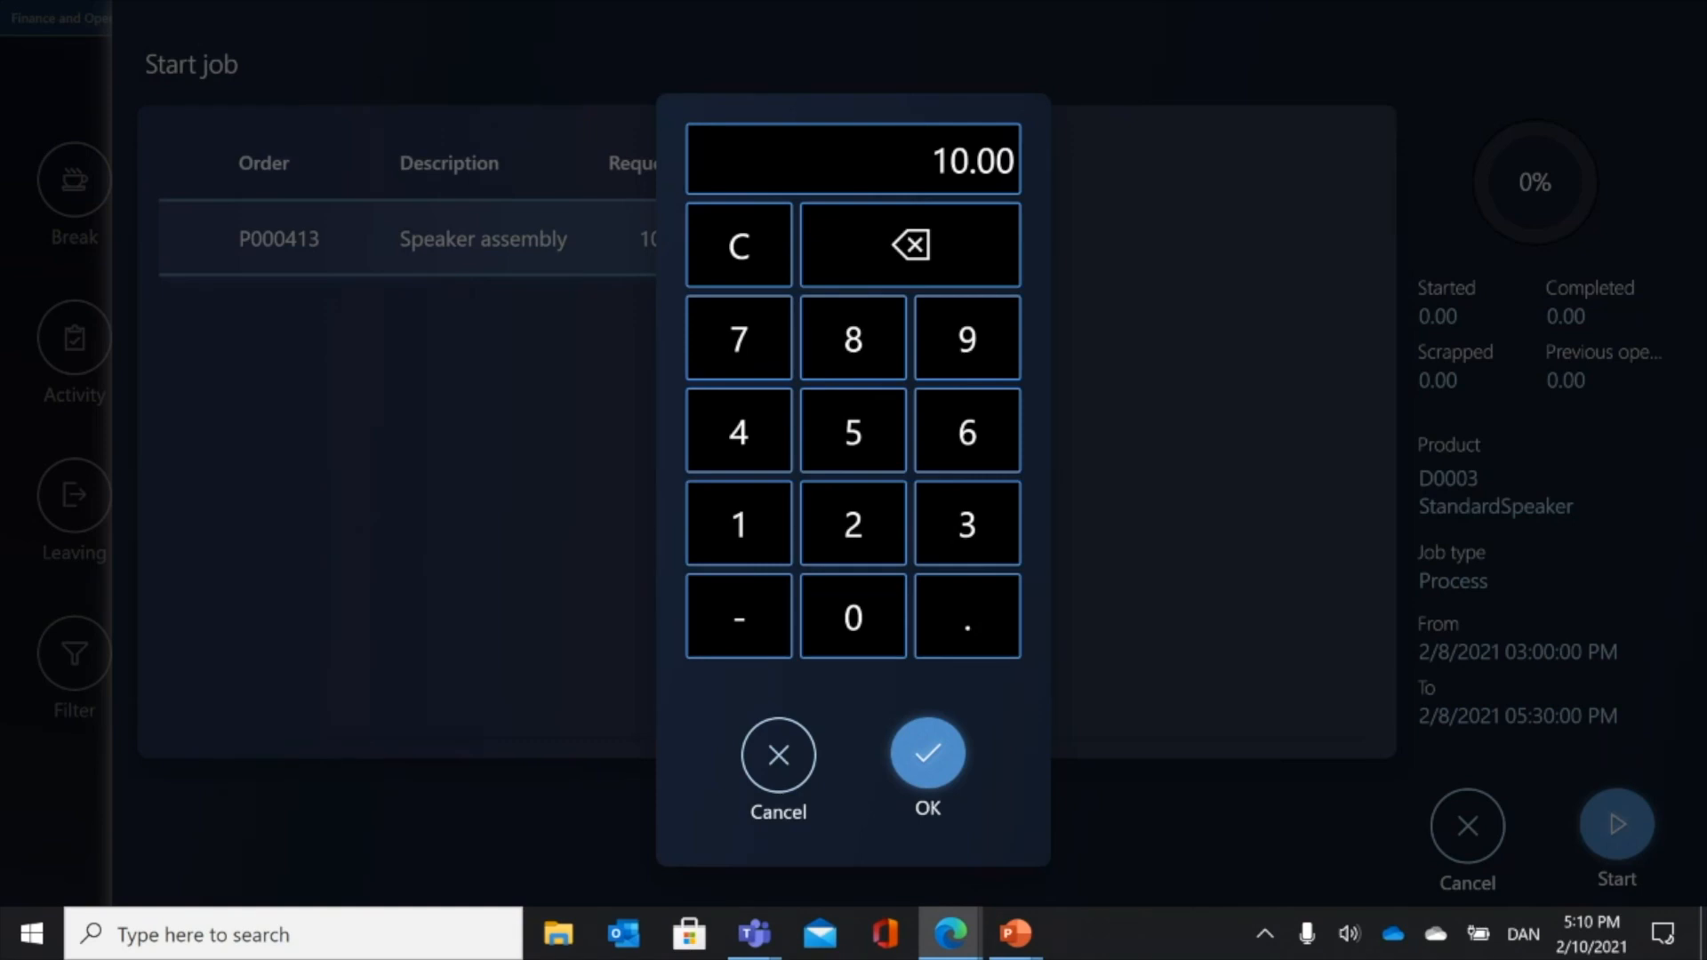
pyautogui.click(739, 246)
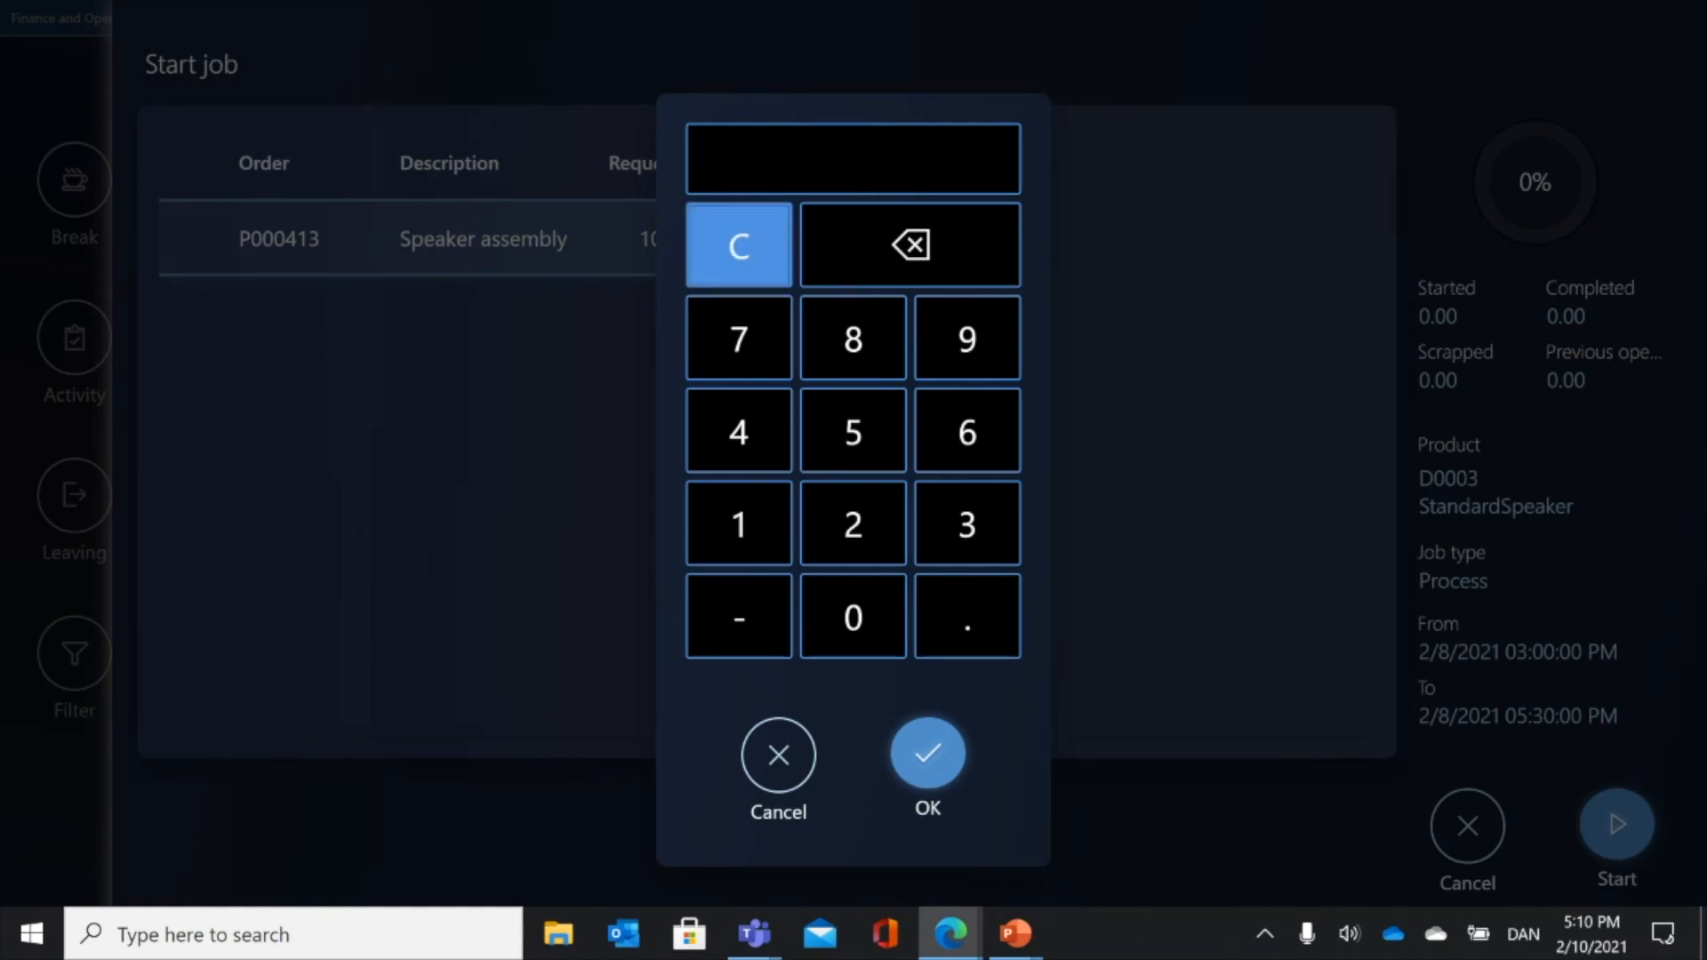
pyautogui.click(853, 339)
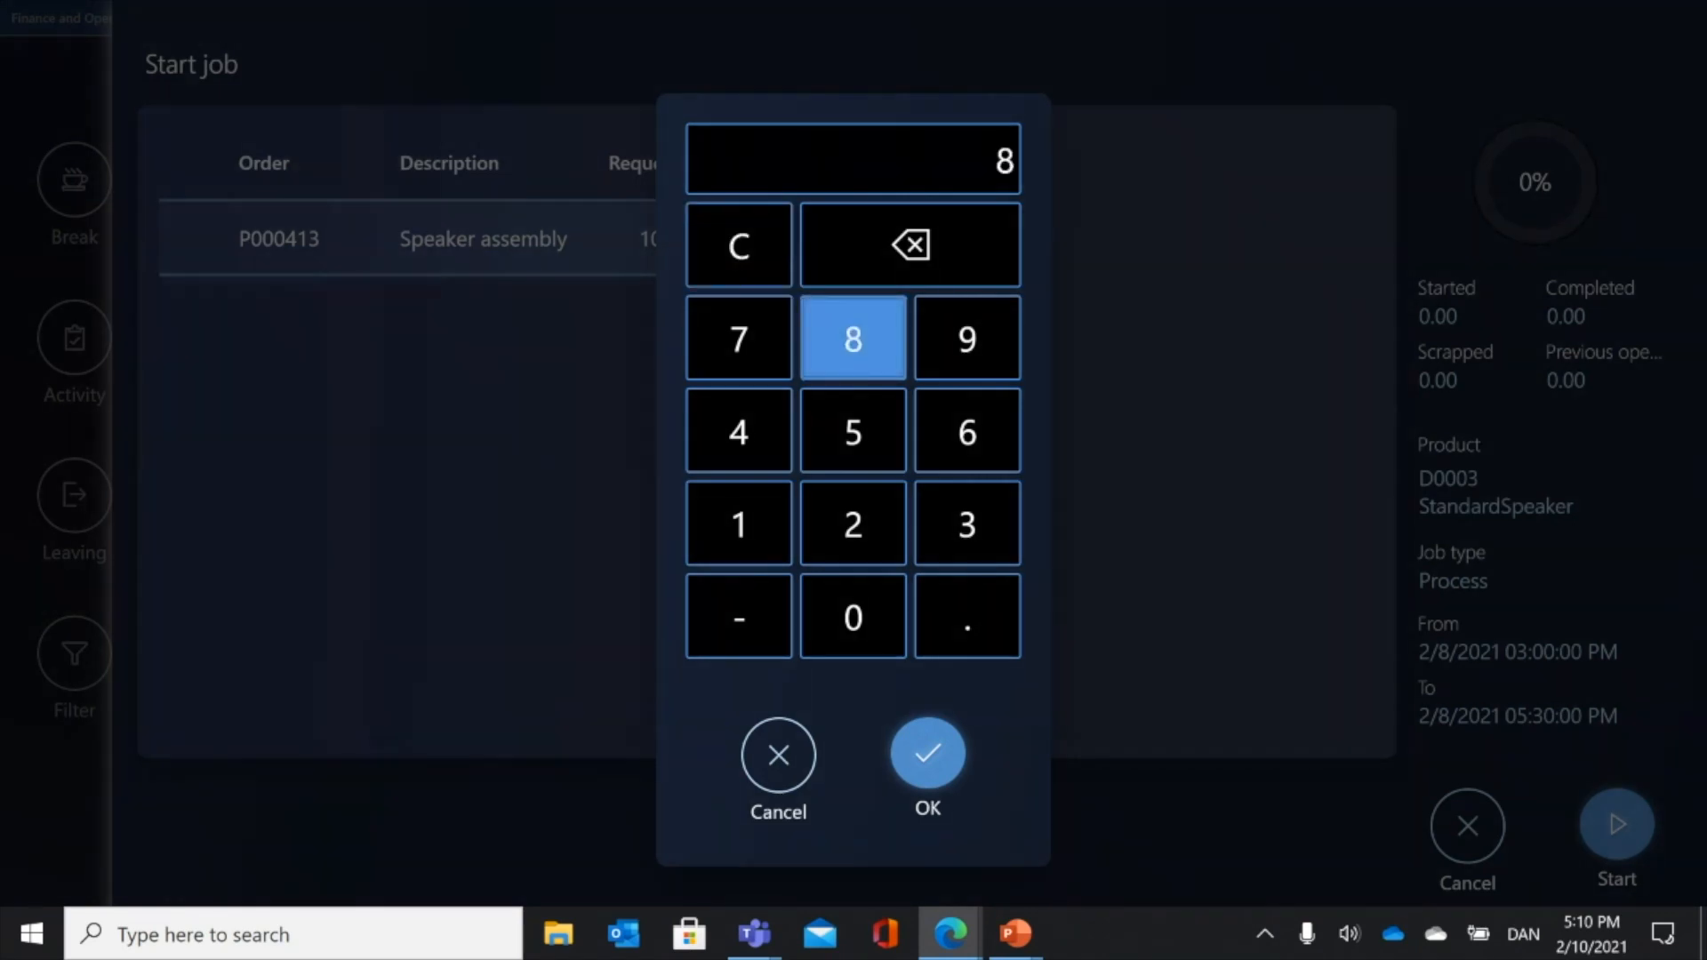
pyautogui.click(927, 753)
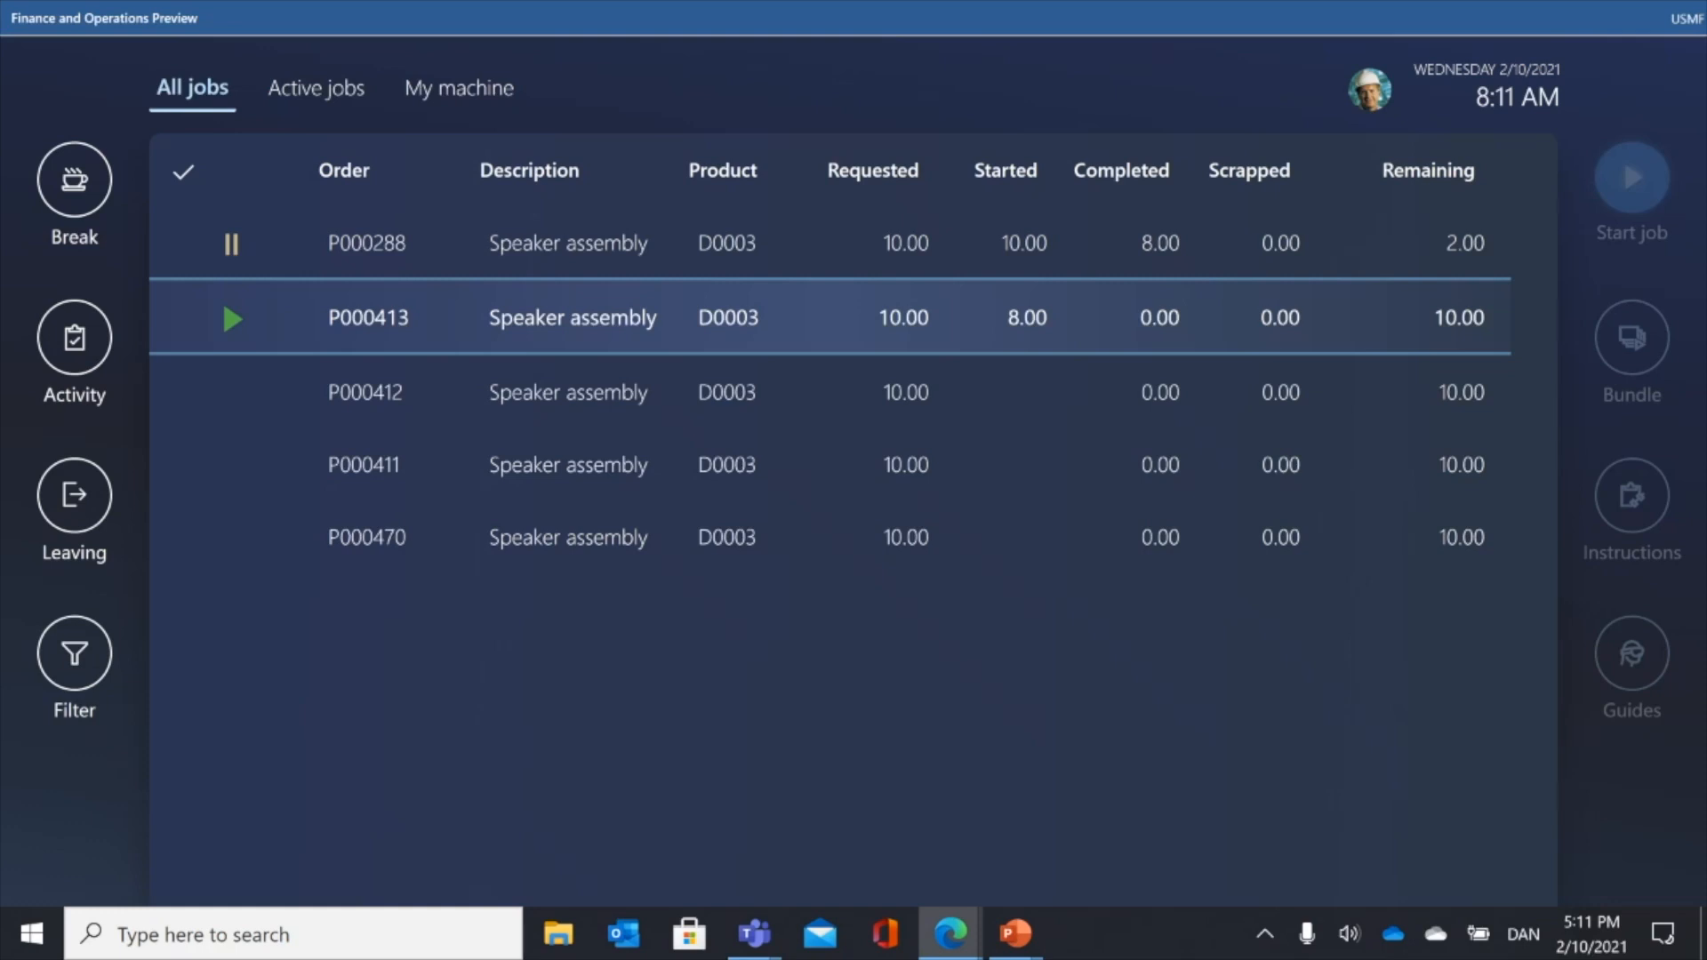
# - Bundle the third speaker assembly job in the list with the job already in progress
pyautogui.click(317, 88)
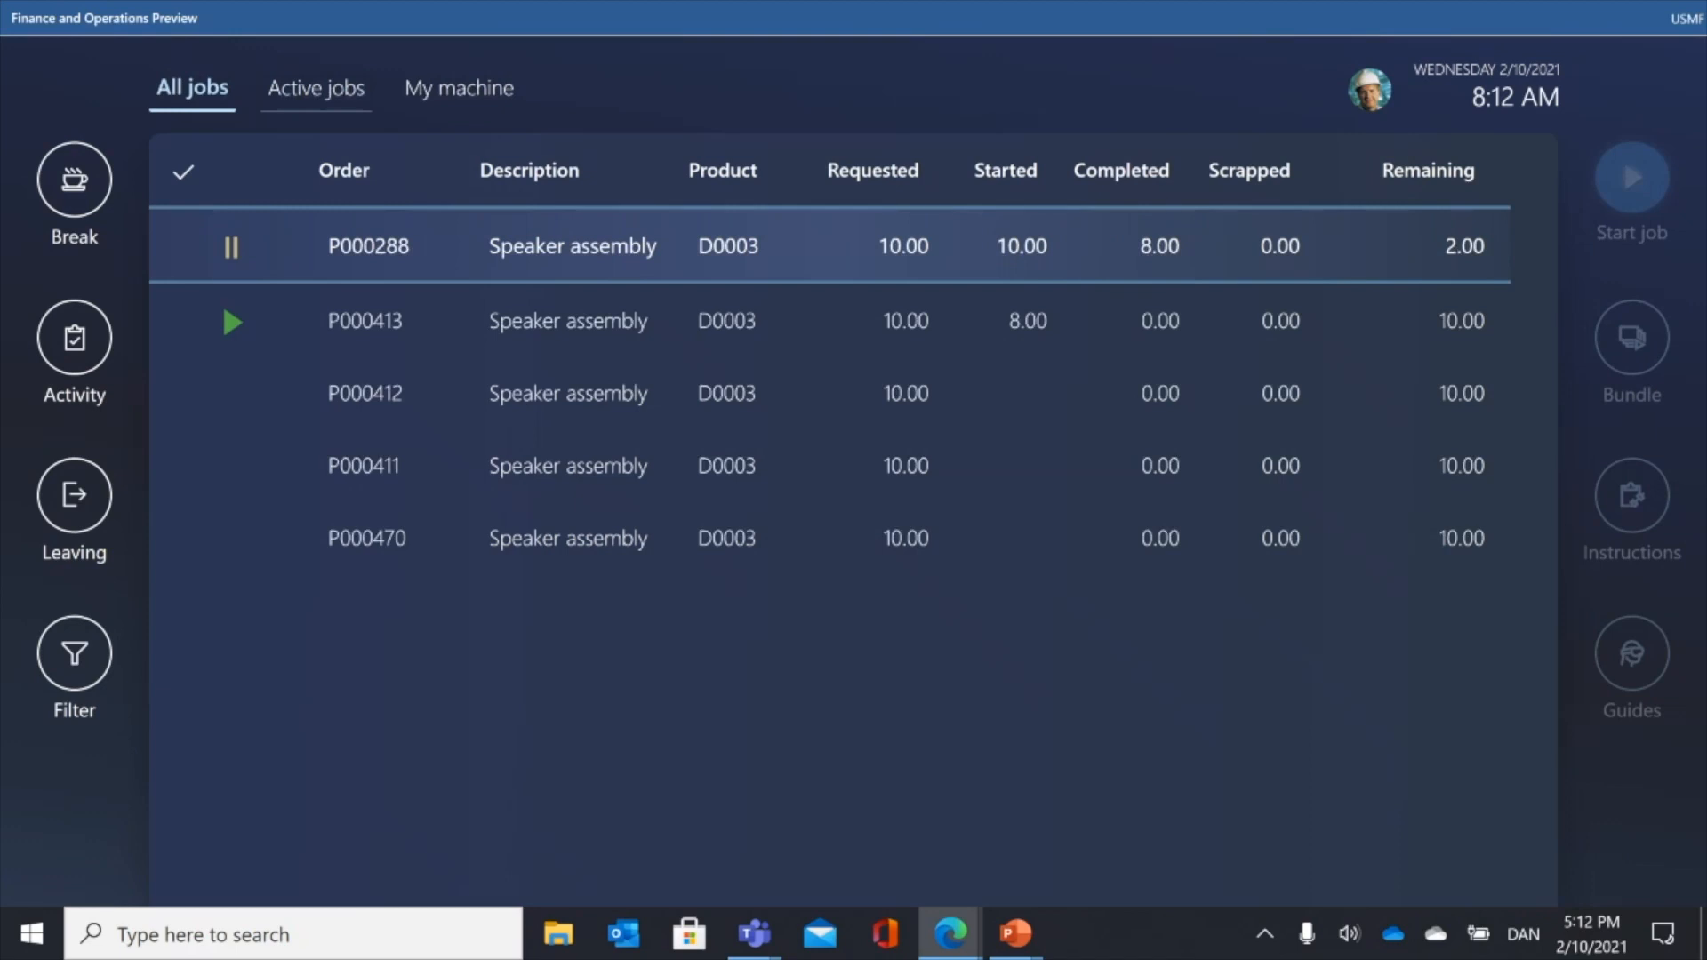
pyautogui.click(536, 394)
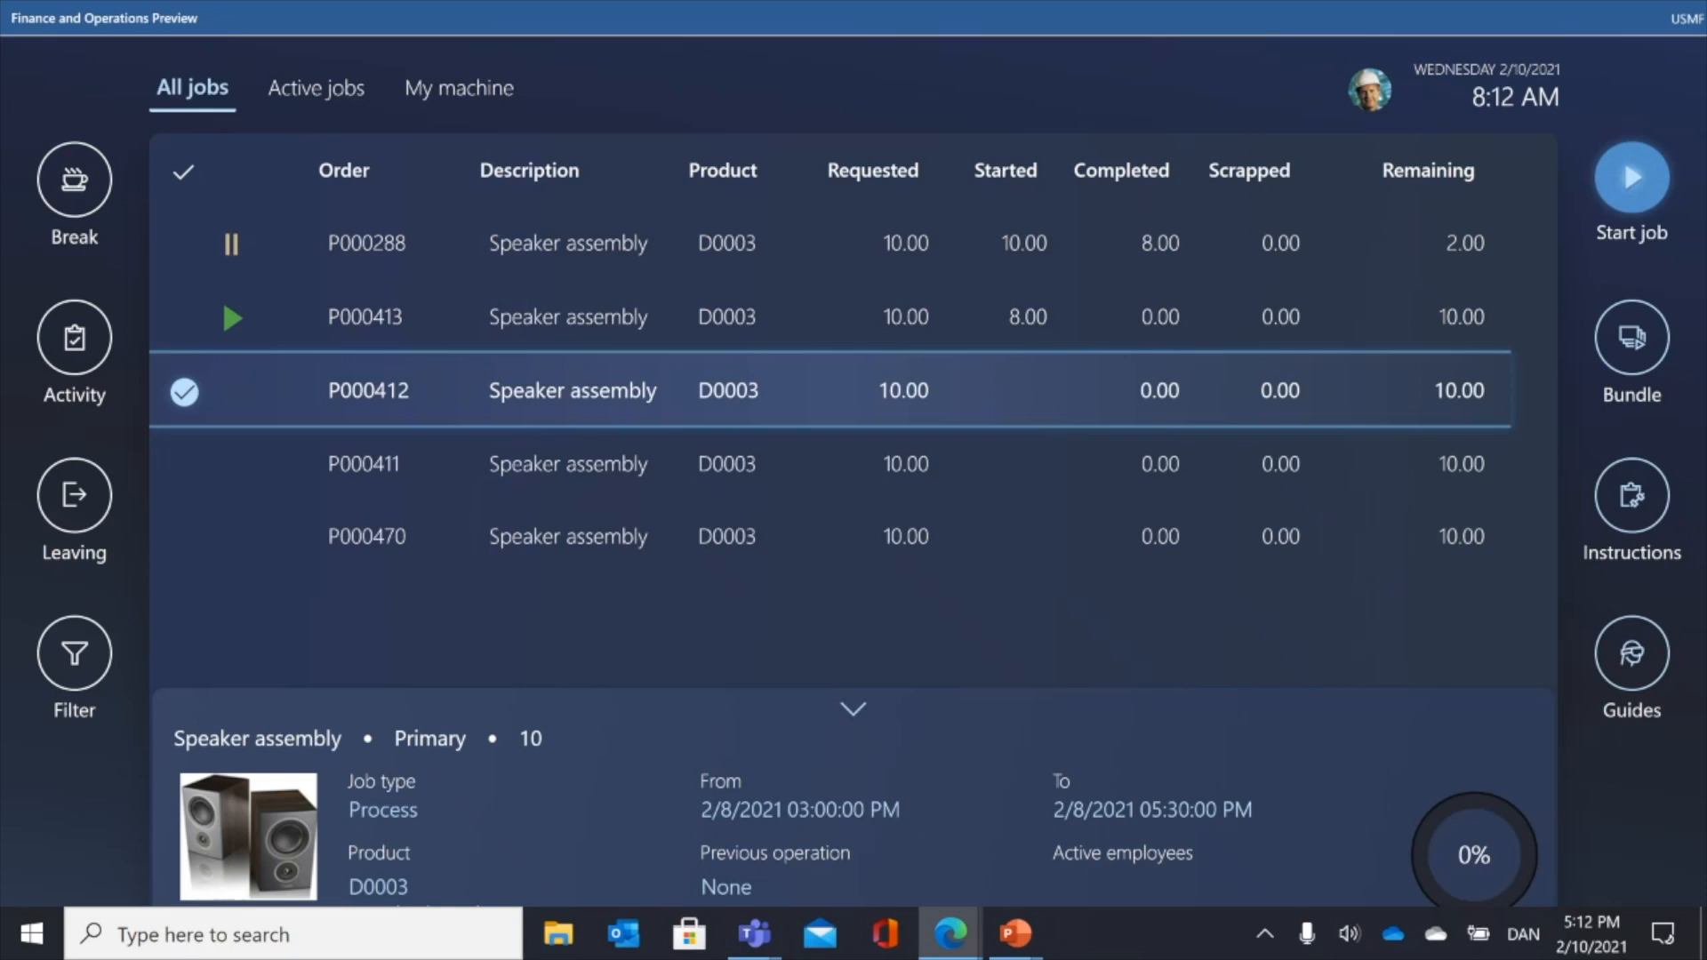
pyautogui.click(1631, 338)
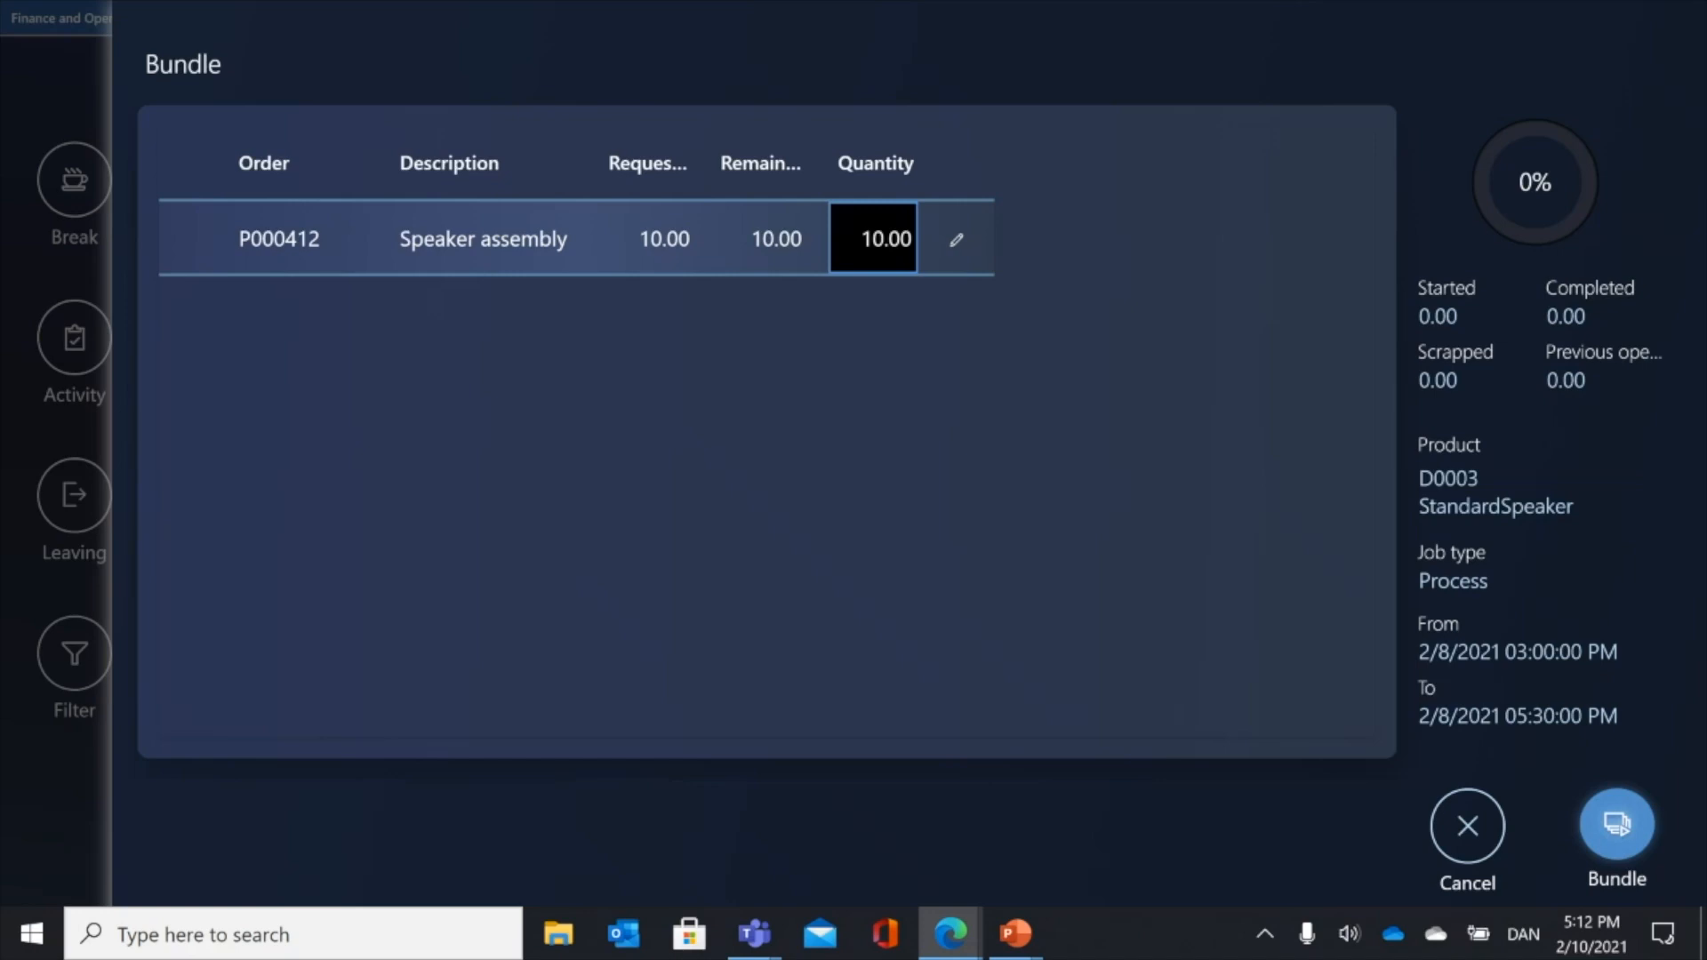
pyautogui.click(1616, 826)
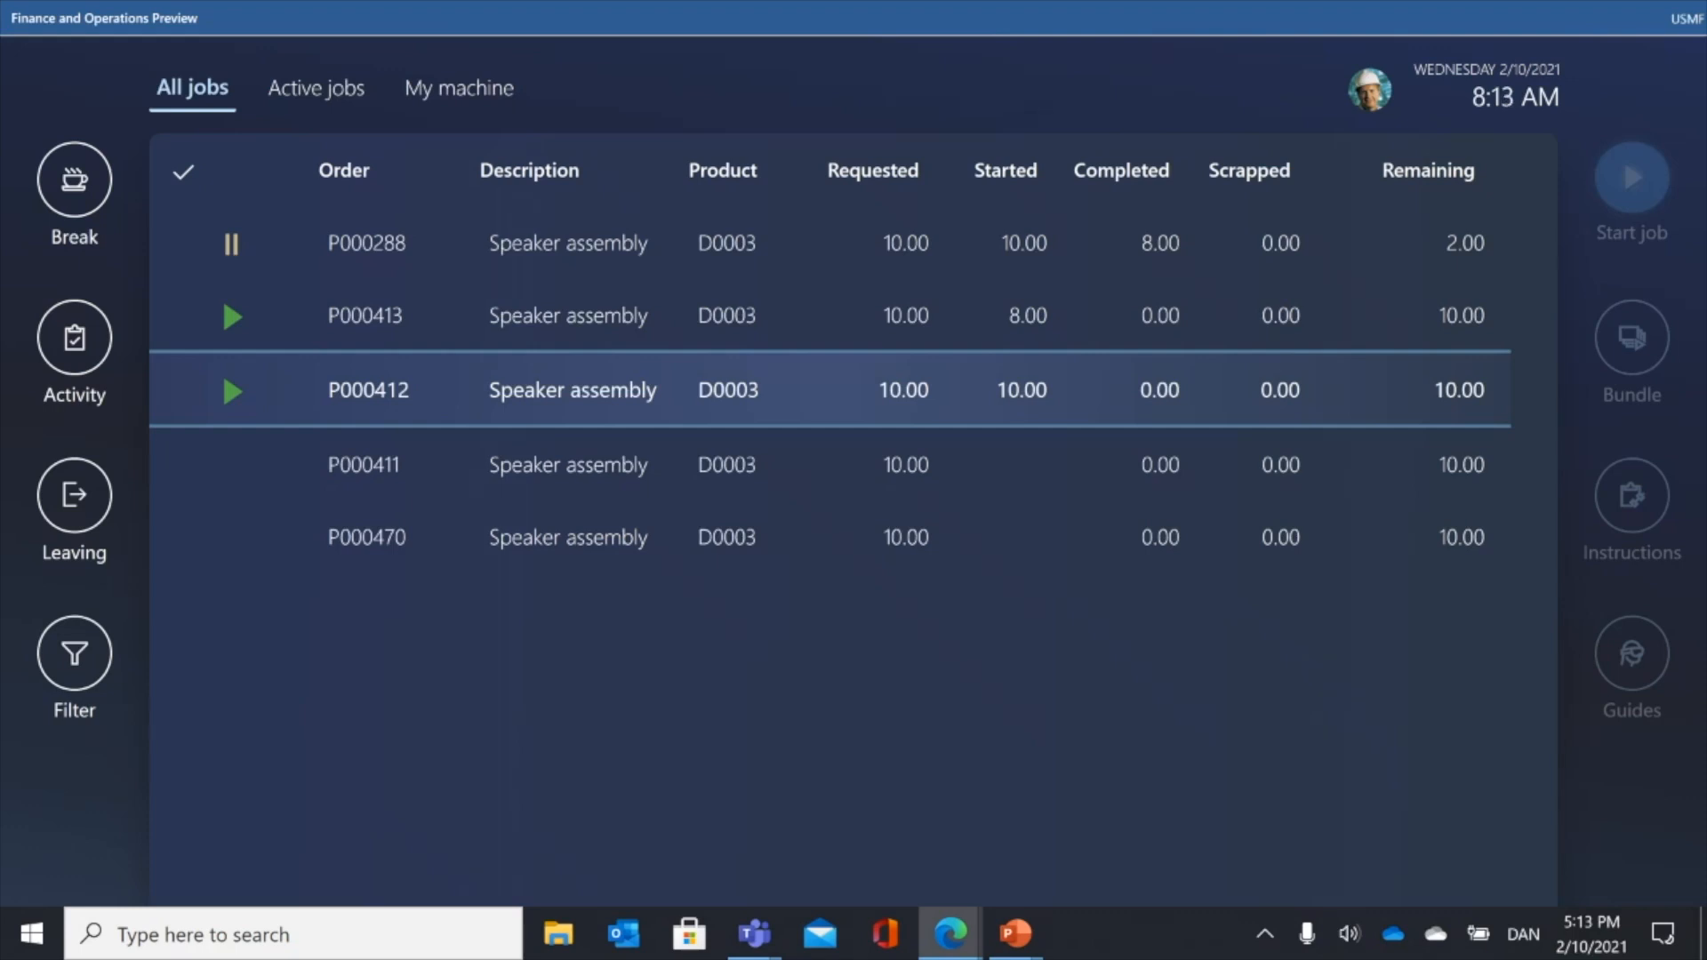
# - Examine the two bundled speaker assembly jobs by selecting them together and individually in the full job list
pyautogui.click(184, 391)
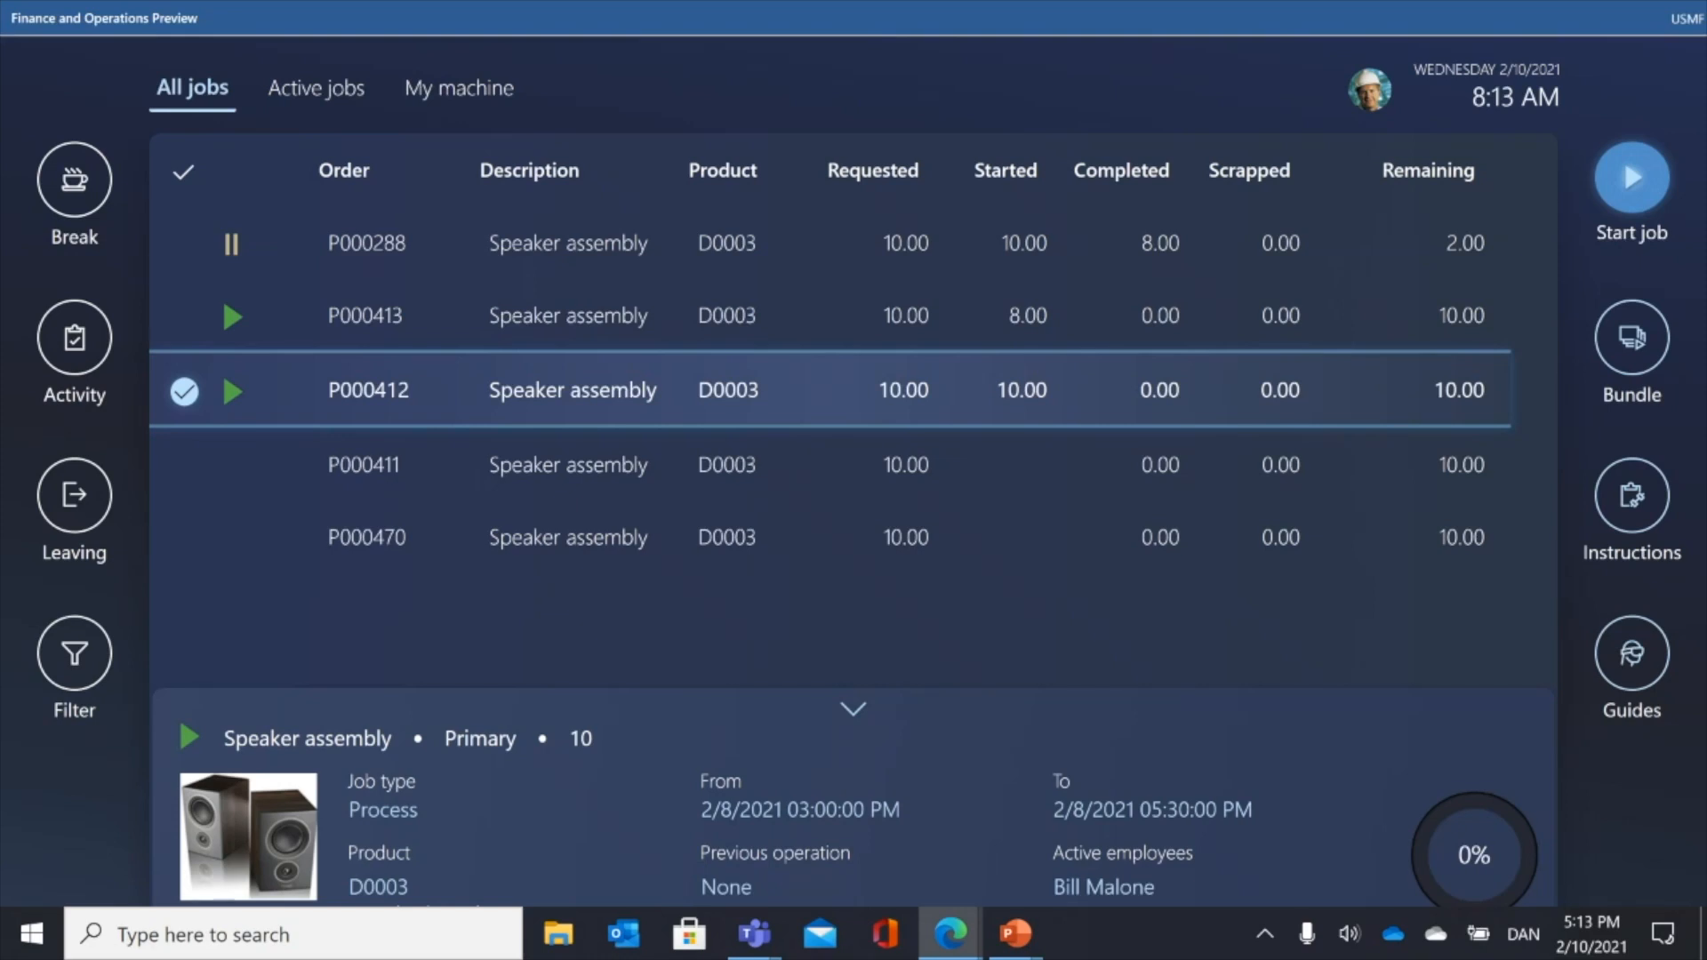
pyautogui.click(184, 318)
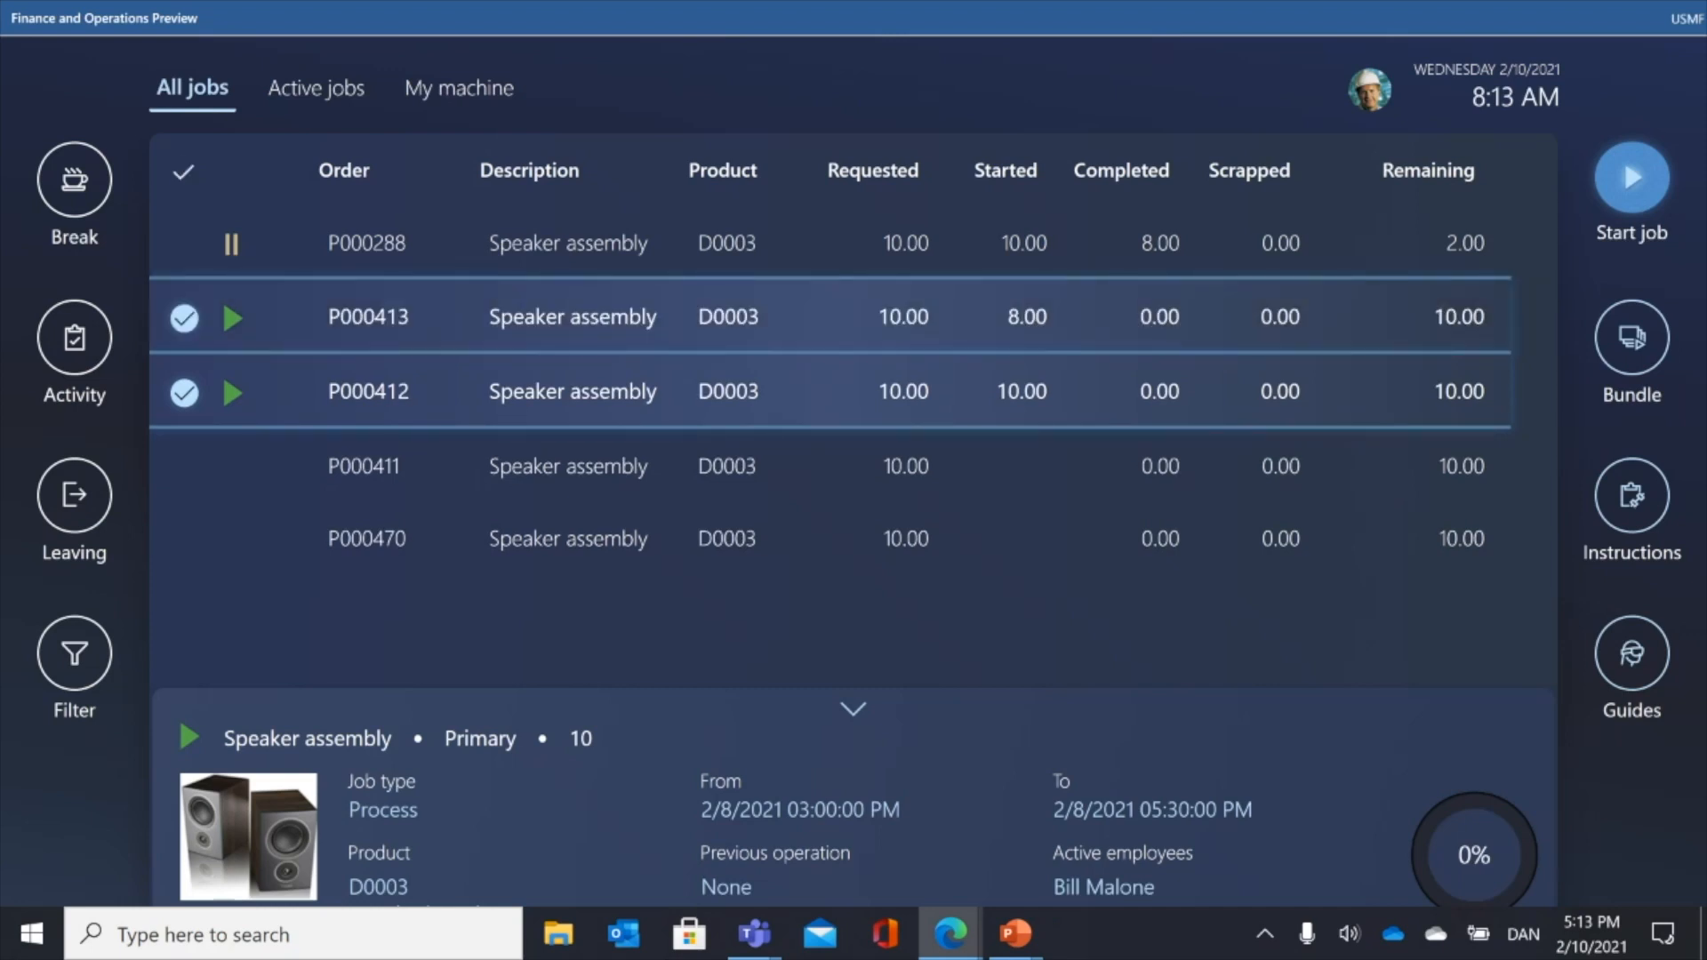
pyautogui.click(187, 399)
pyautogui.click(489, 313)
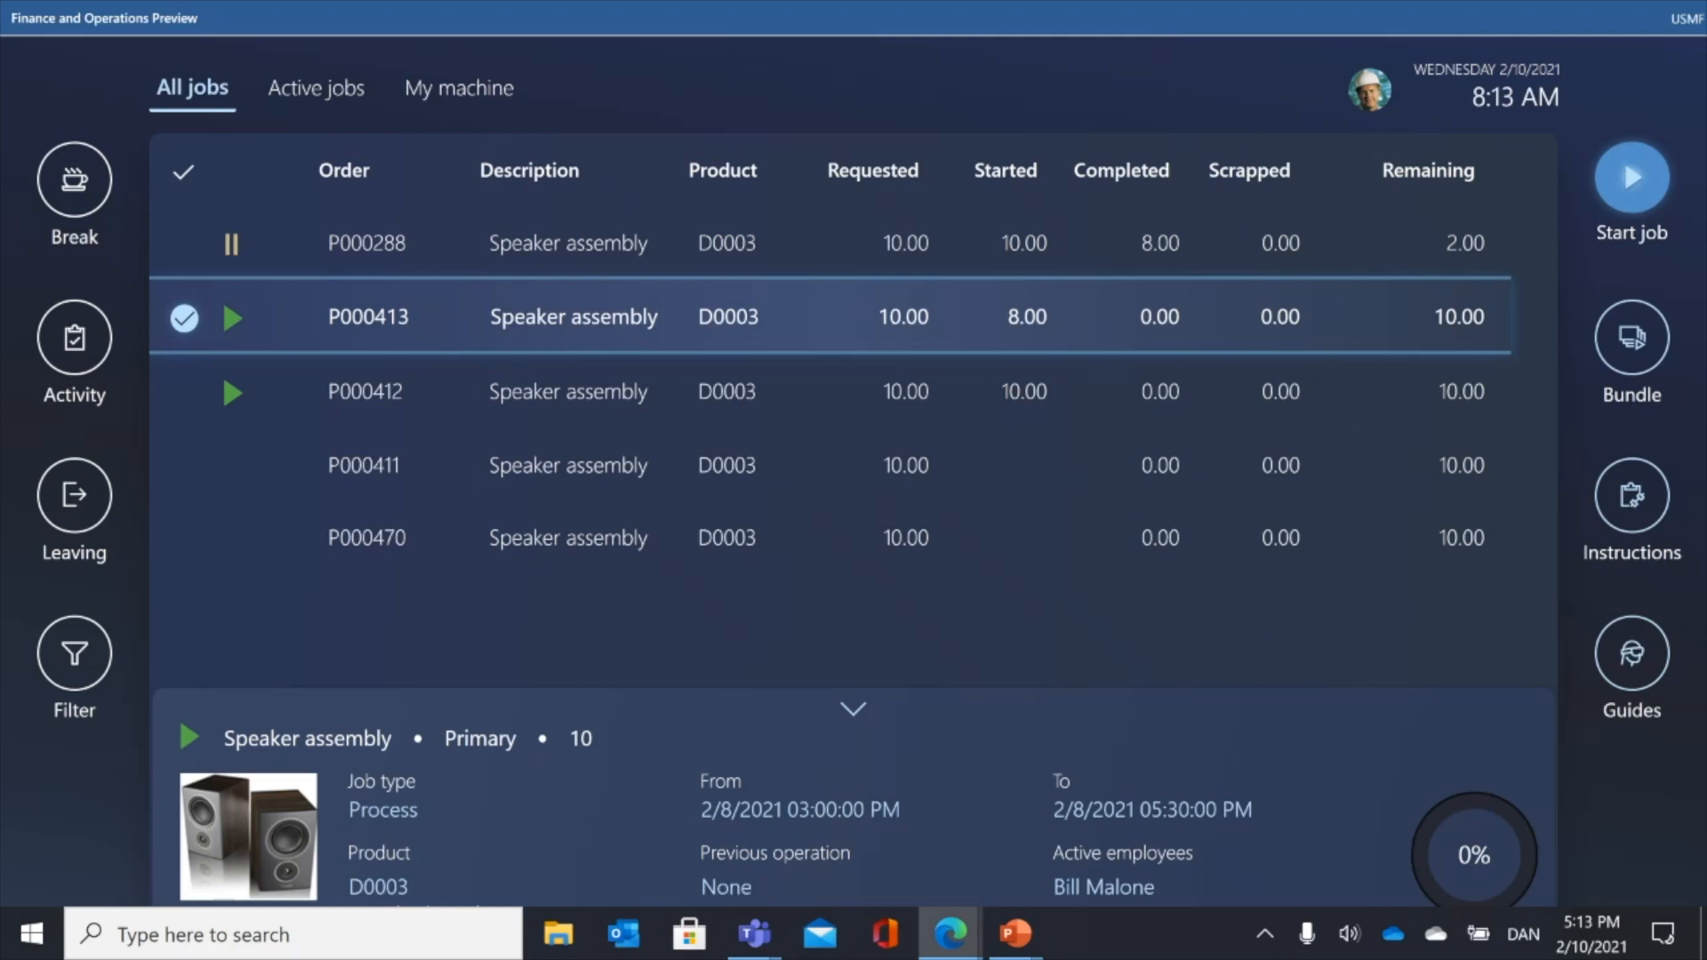
# - Report a good quantity of 6 for the first active speaker assembly job, with its status set to In progress
pyautogui.click(301, 88)
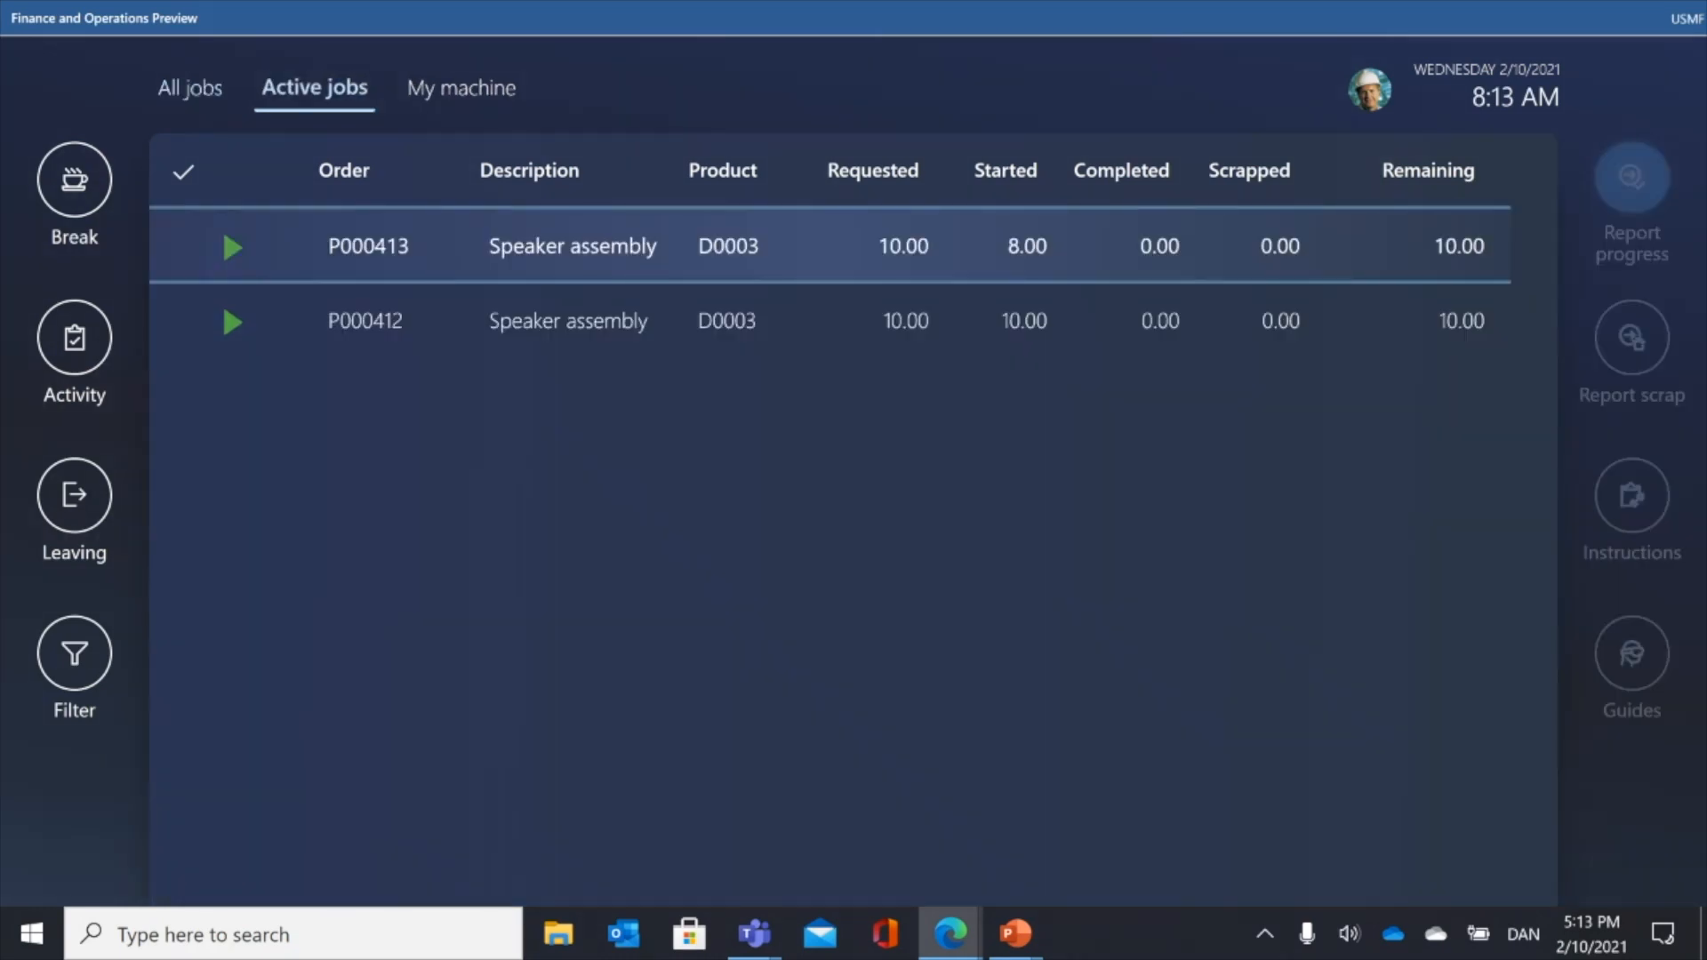
pyautogui.click(169, 246)
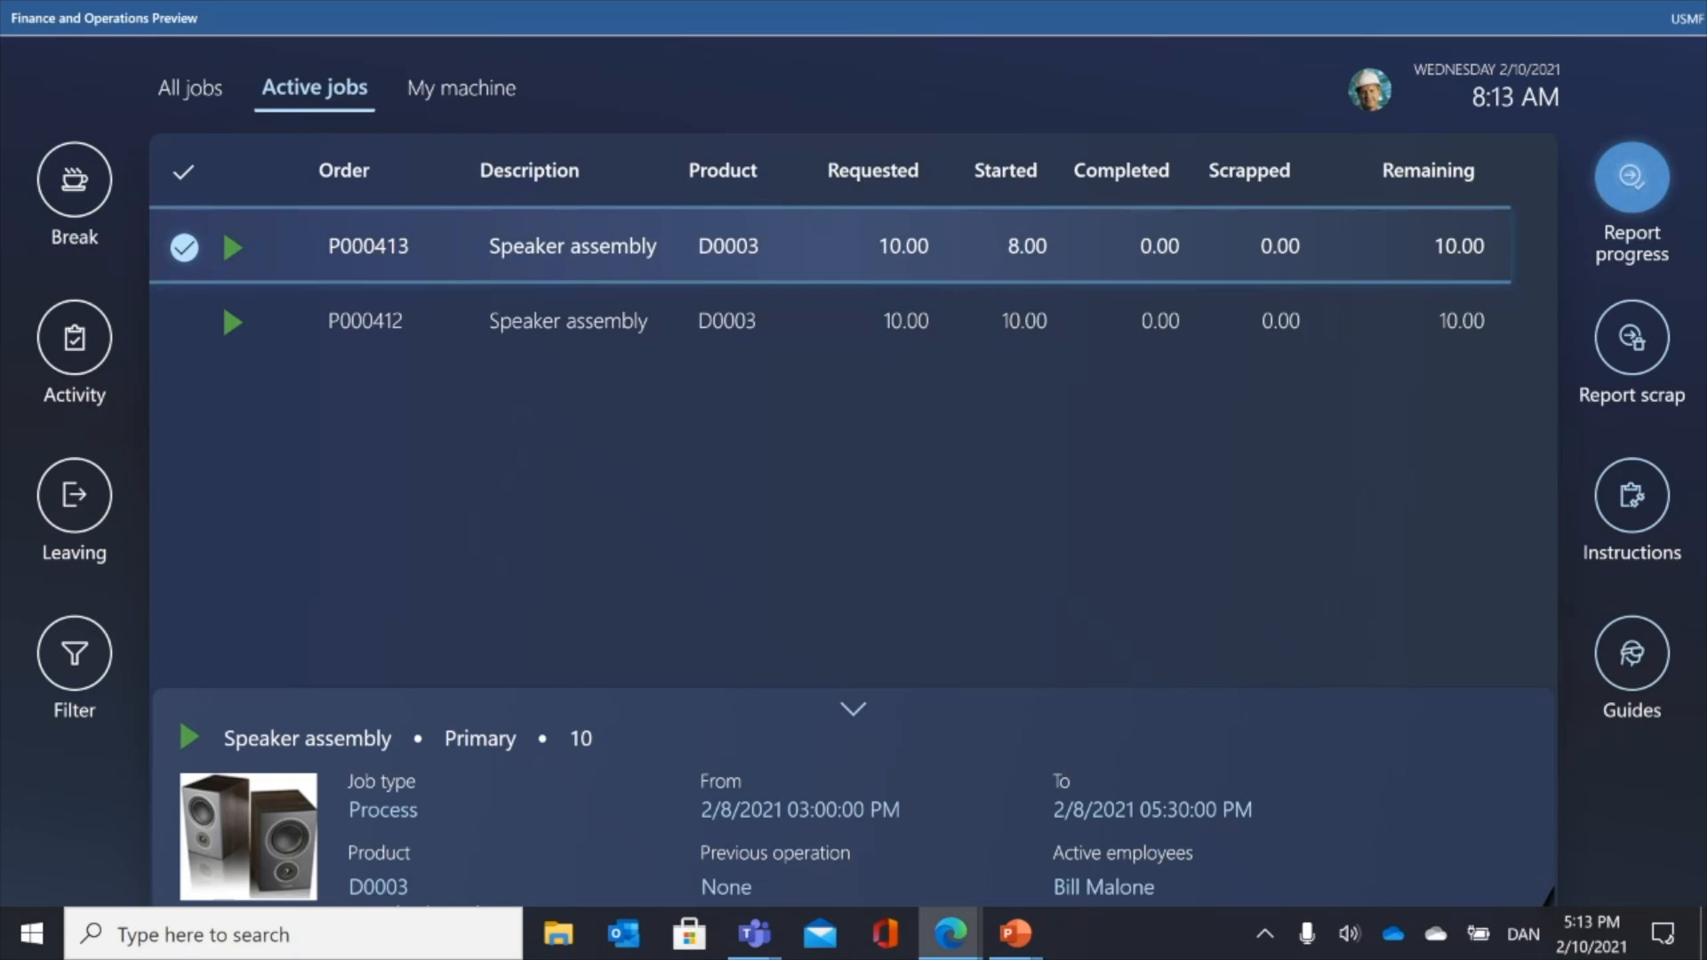
pyautogui.click(1632, 178)
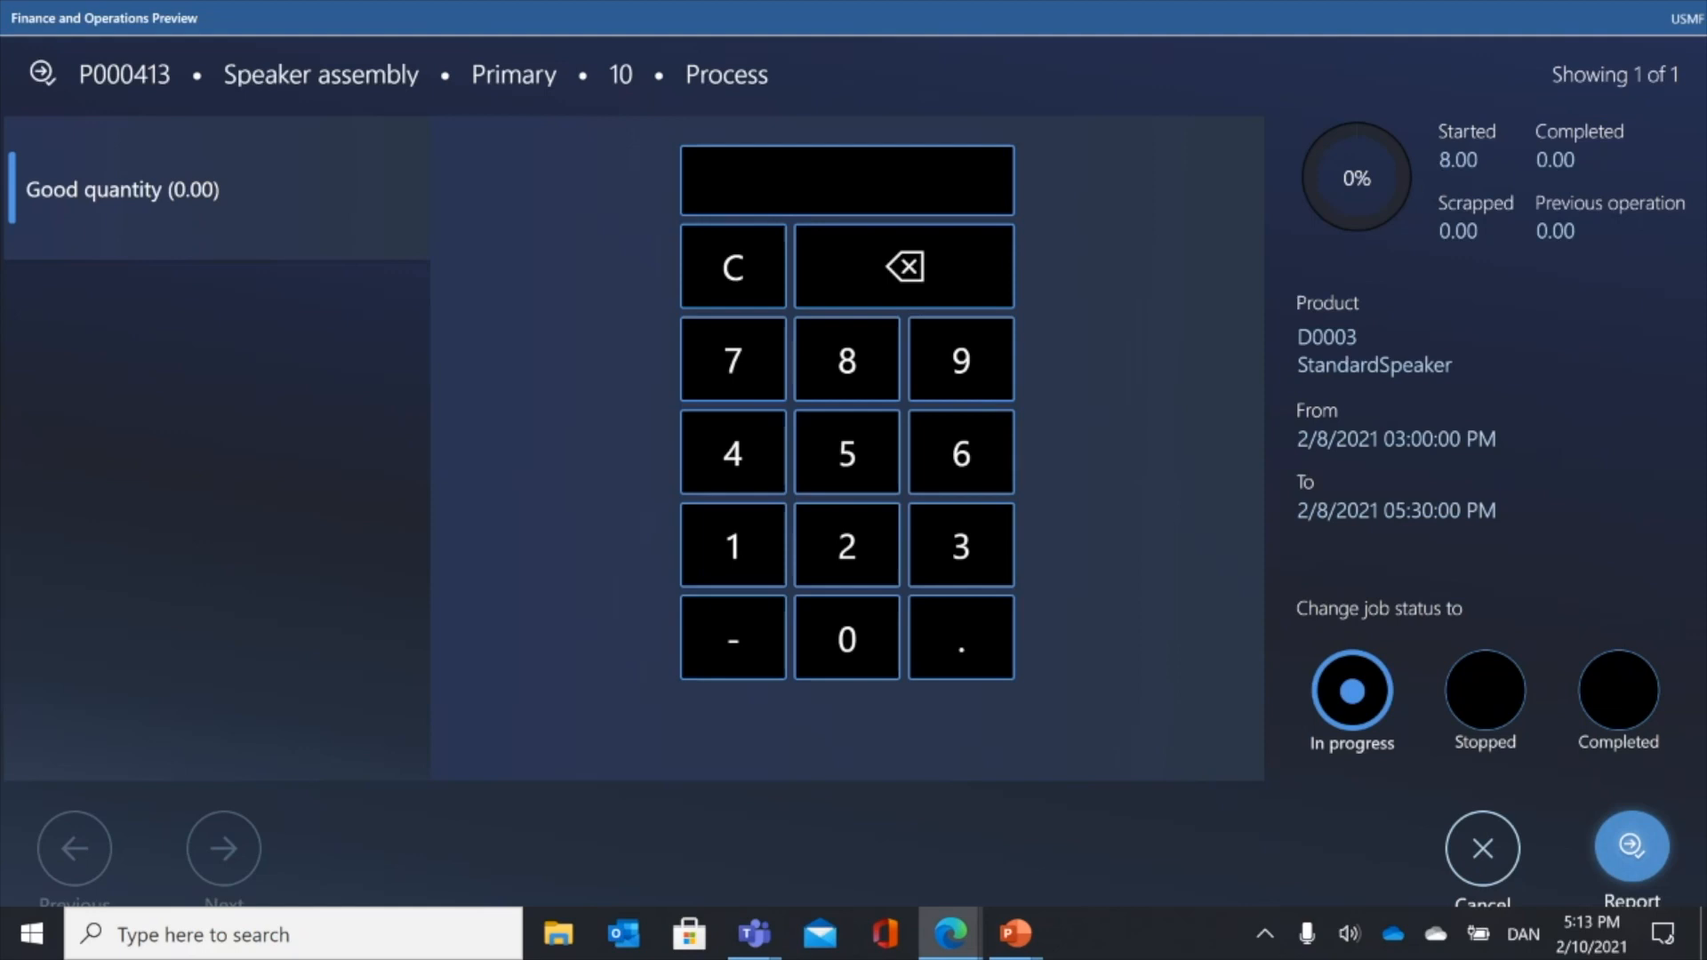
pyautogui.click(961, 453)
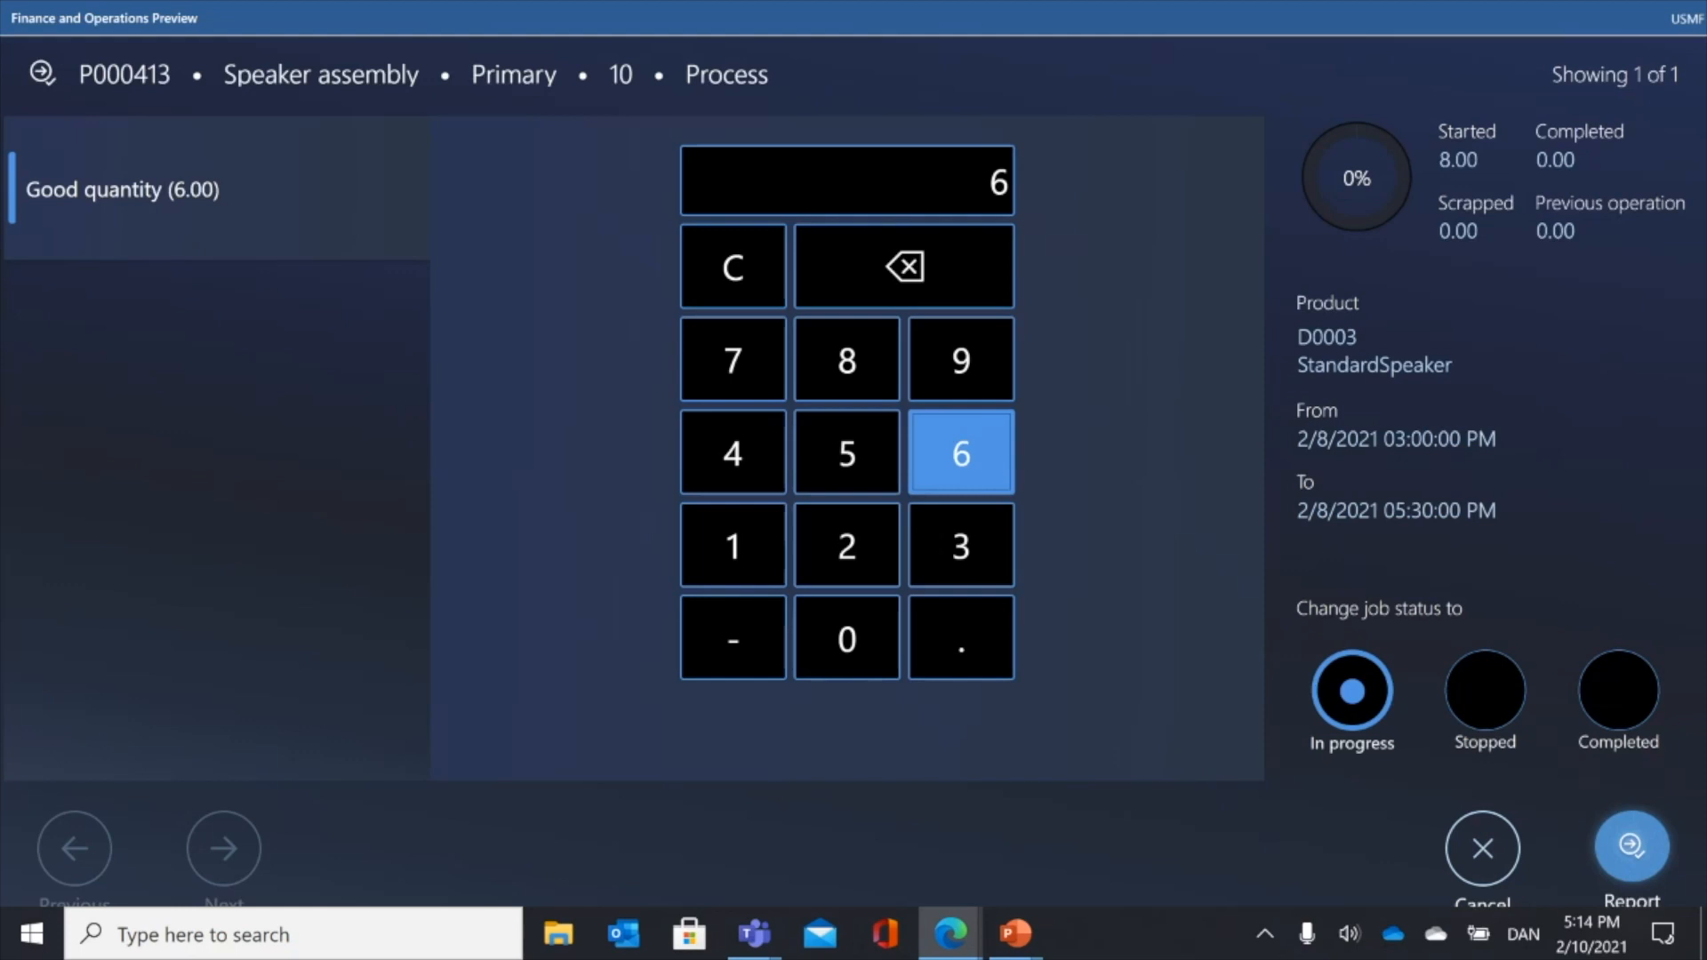
pyautogui.click(1485, 691)
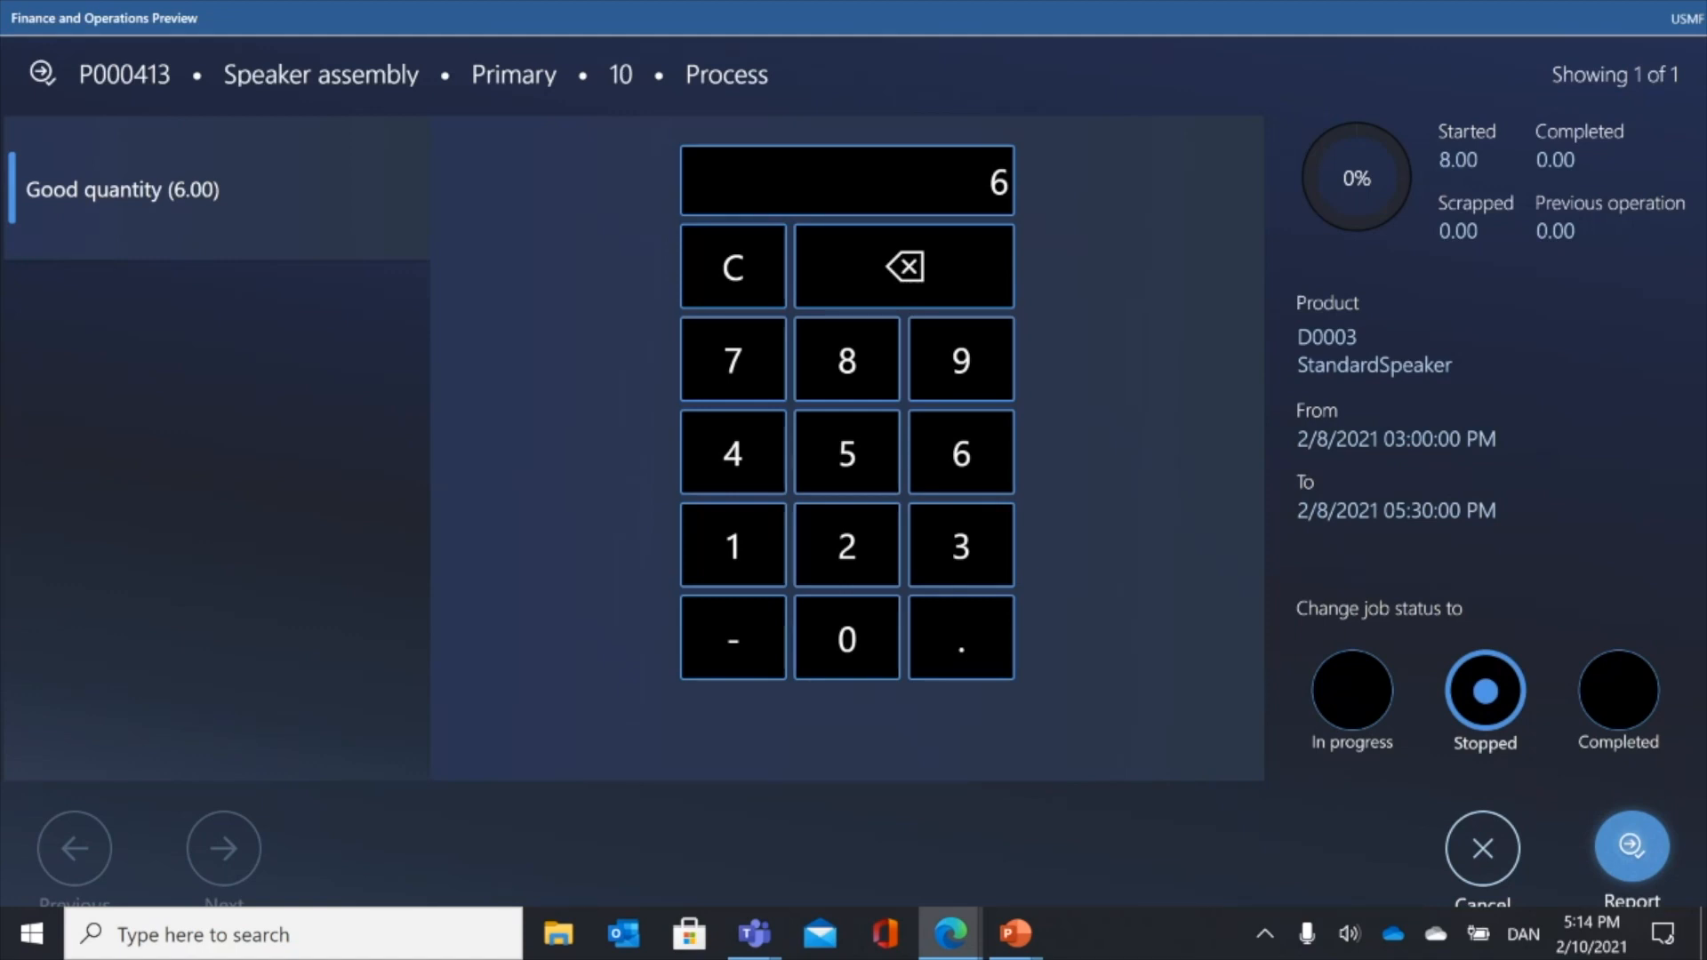
pyautogui.click(1619, 691)
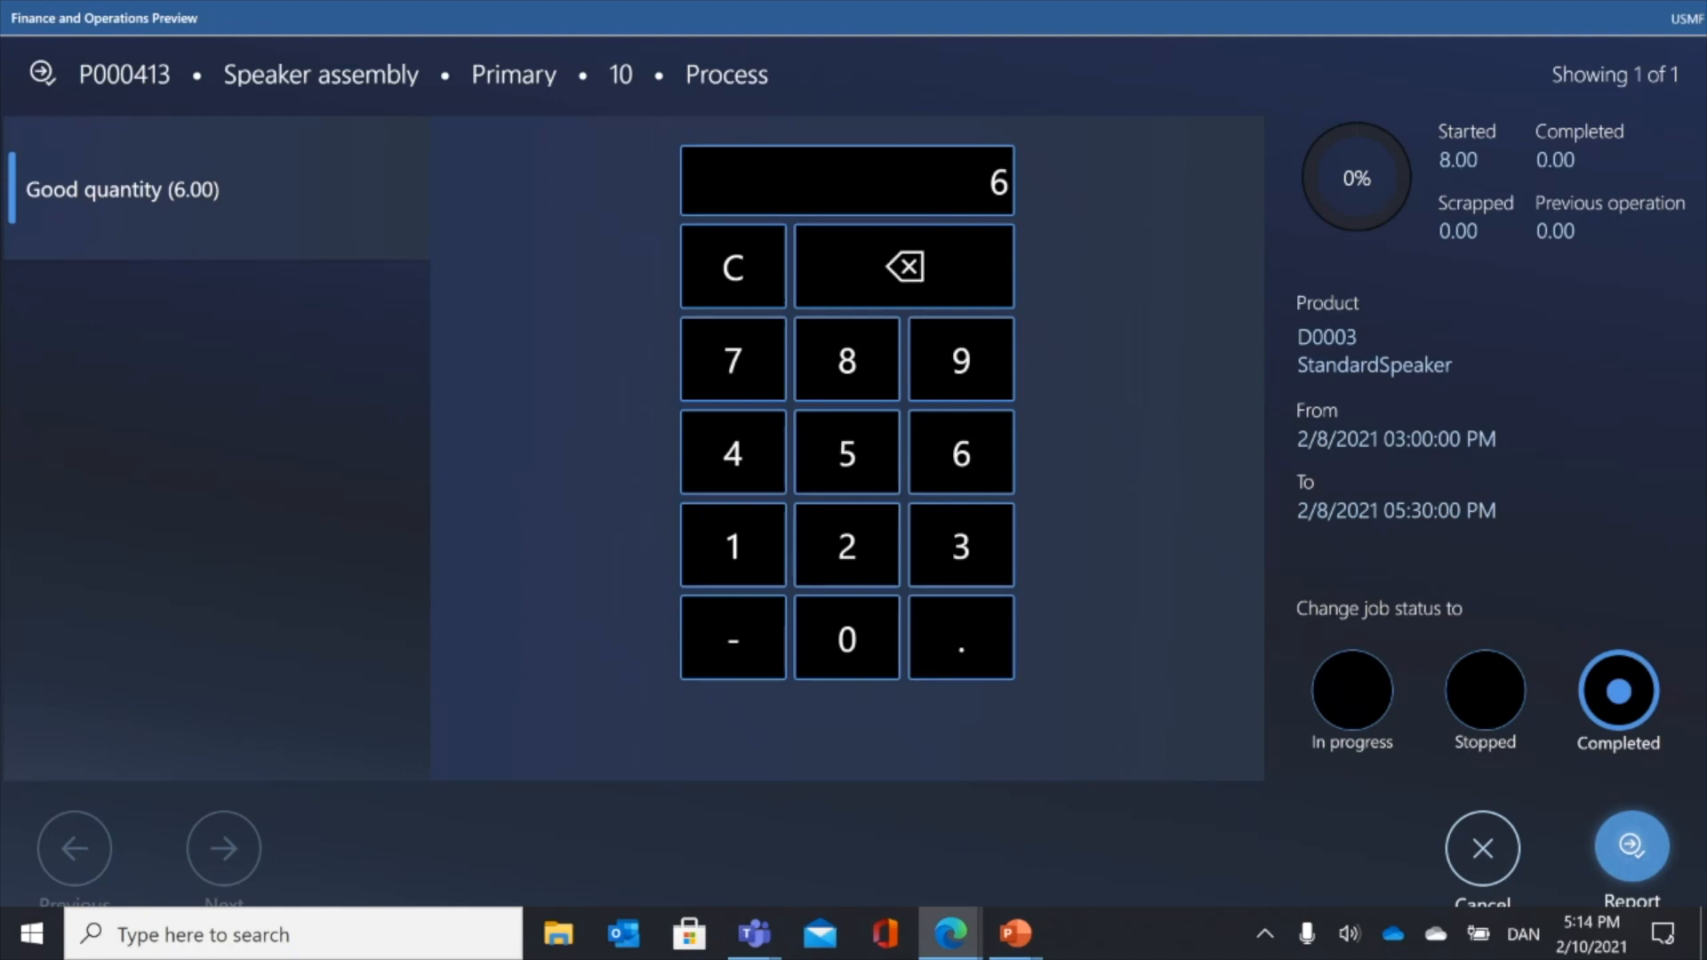
pyautogui.click(1352, 691)
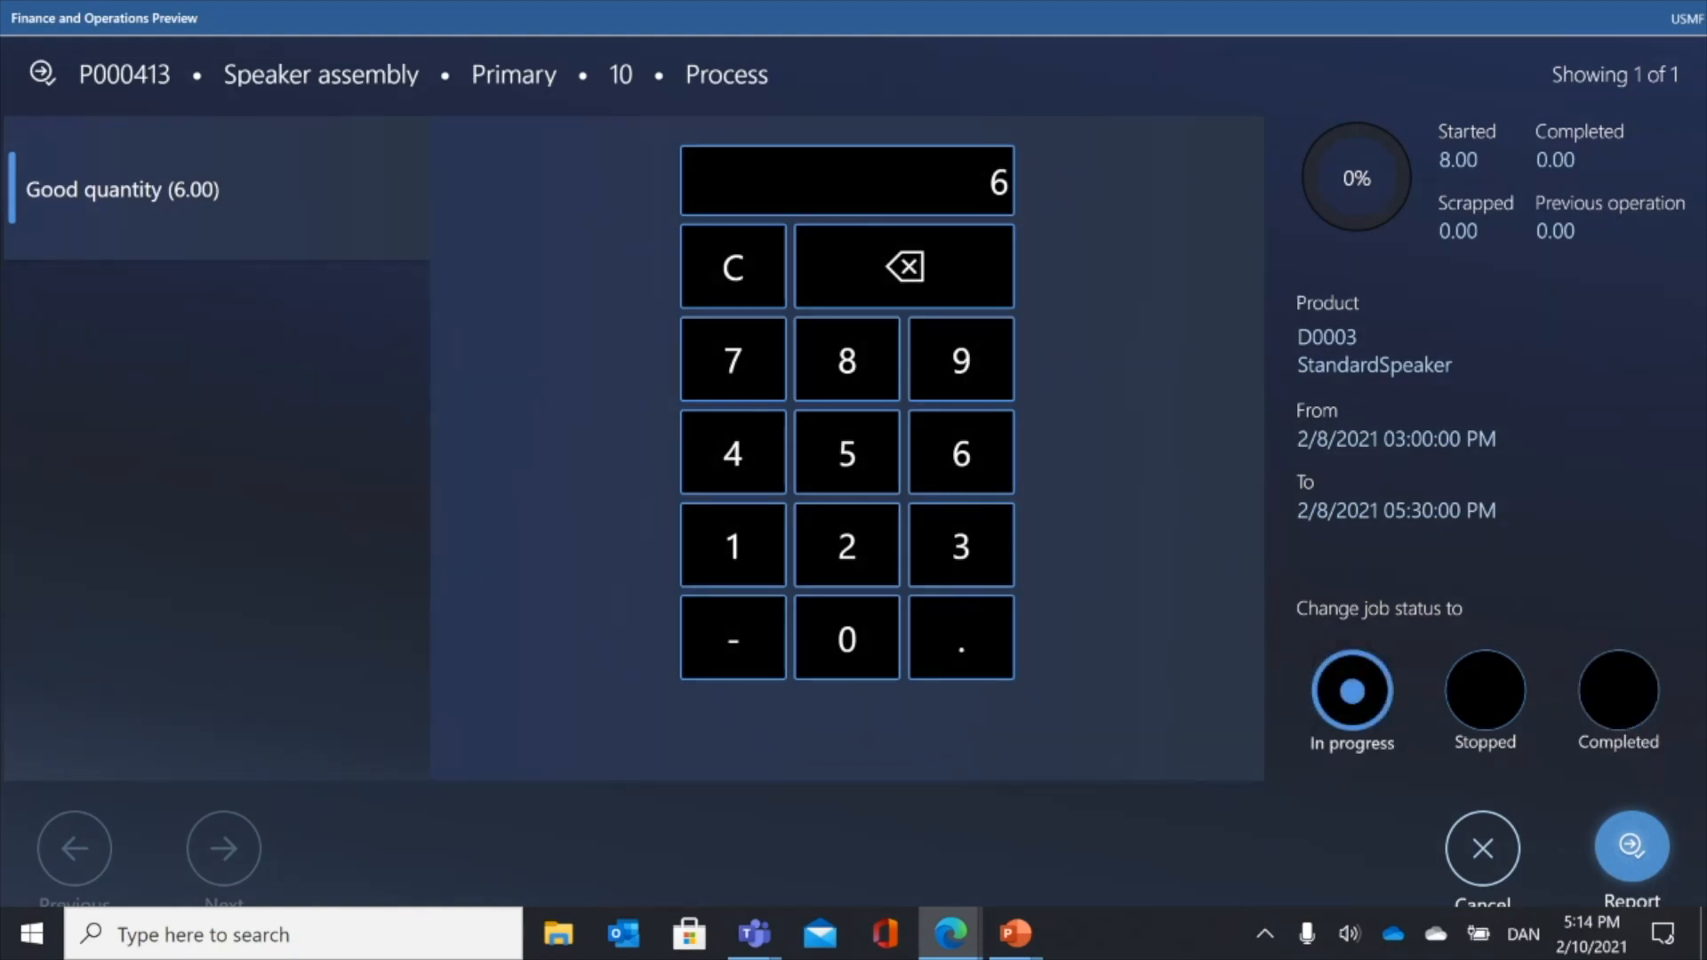
pyautogui.click(1631, 846)
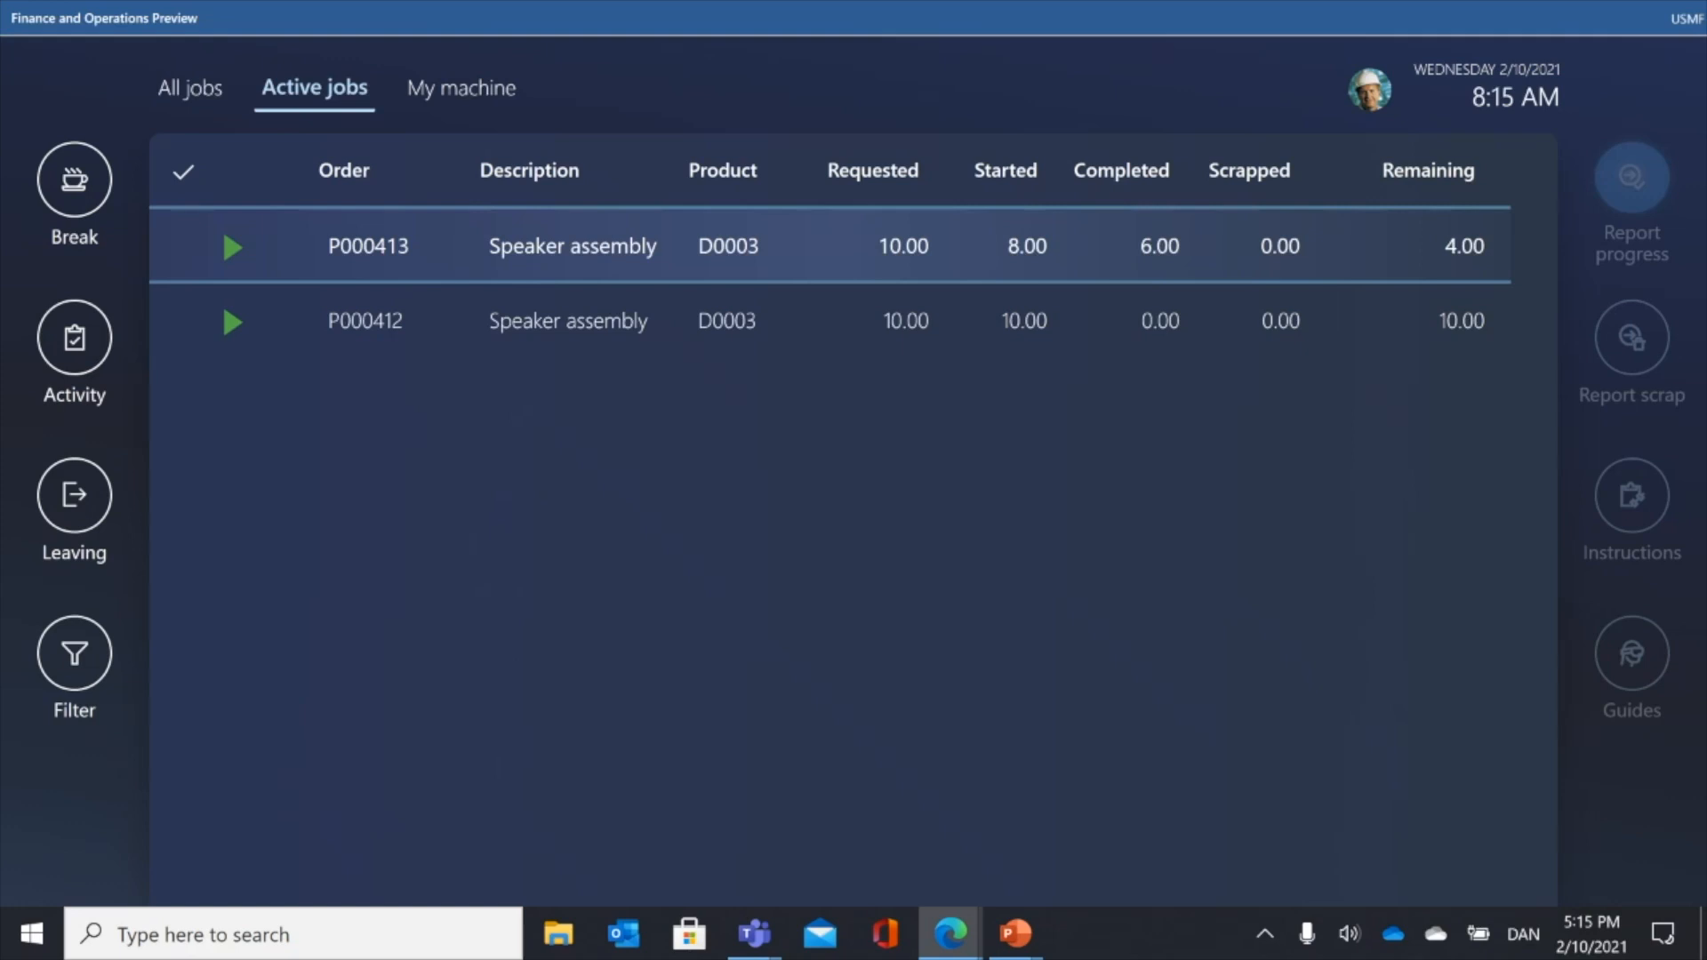
# - Report a scrap quantity of 1 with error cause Material for the first active speaker assembly job
pyautogui.click(184, 247)
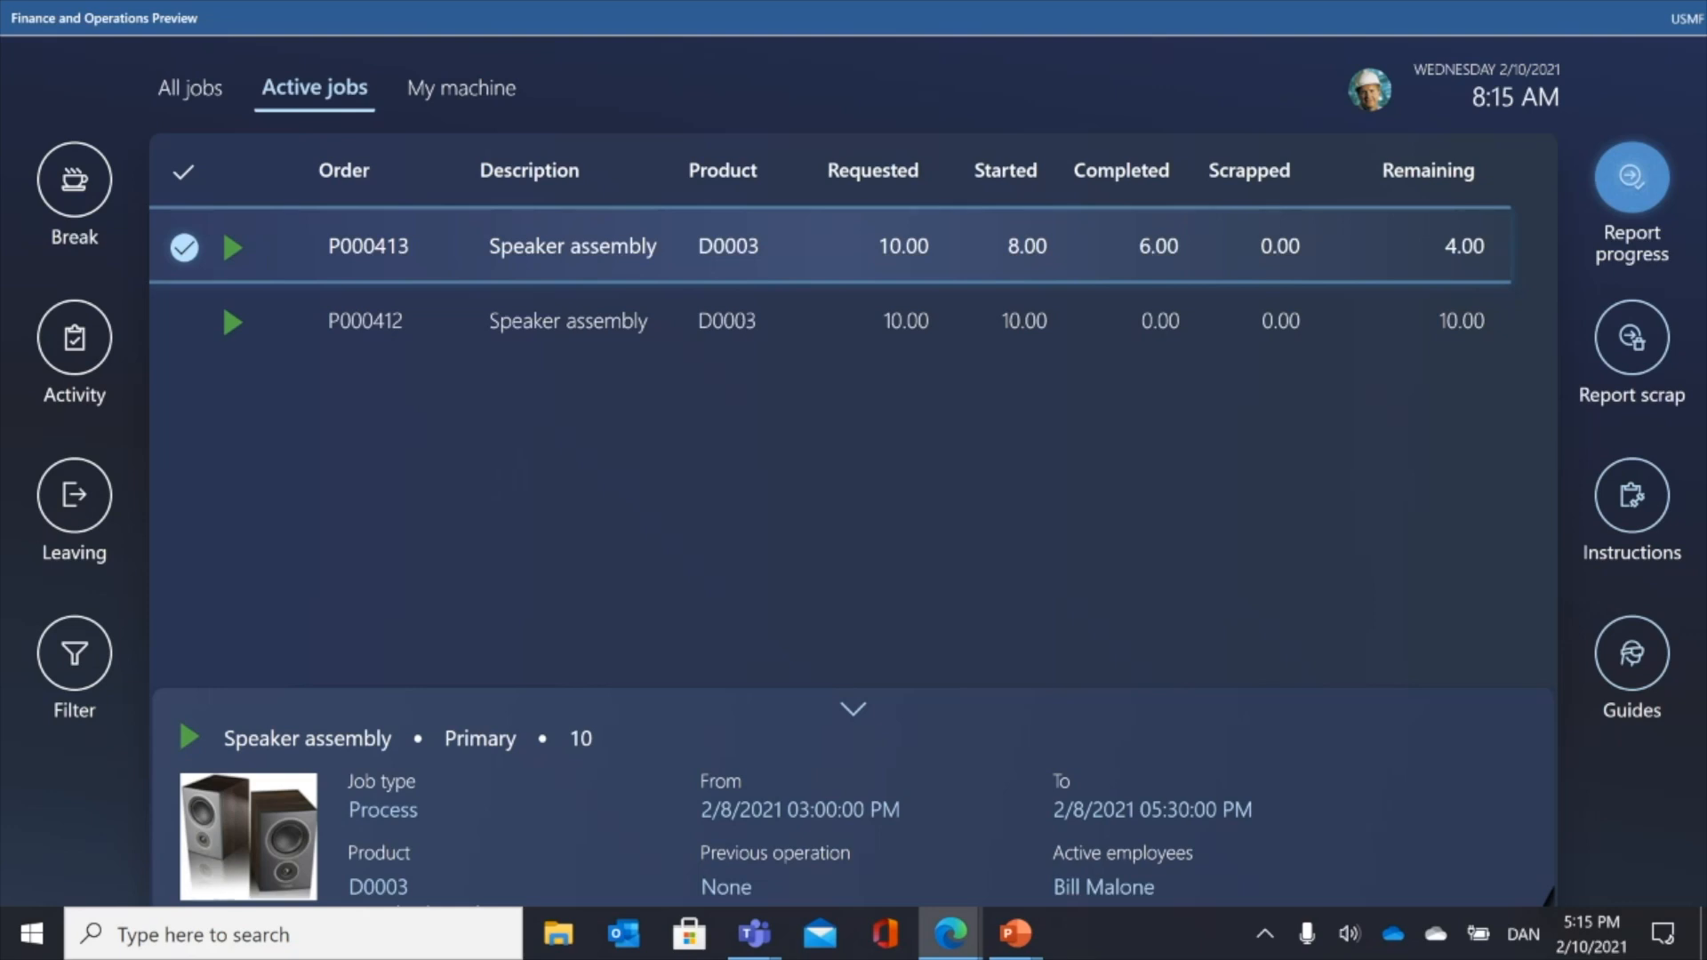
pyautogui.click(1632, 337)
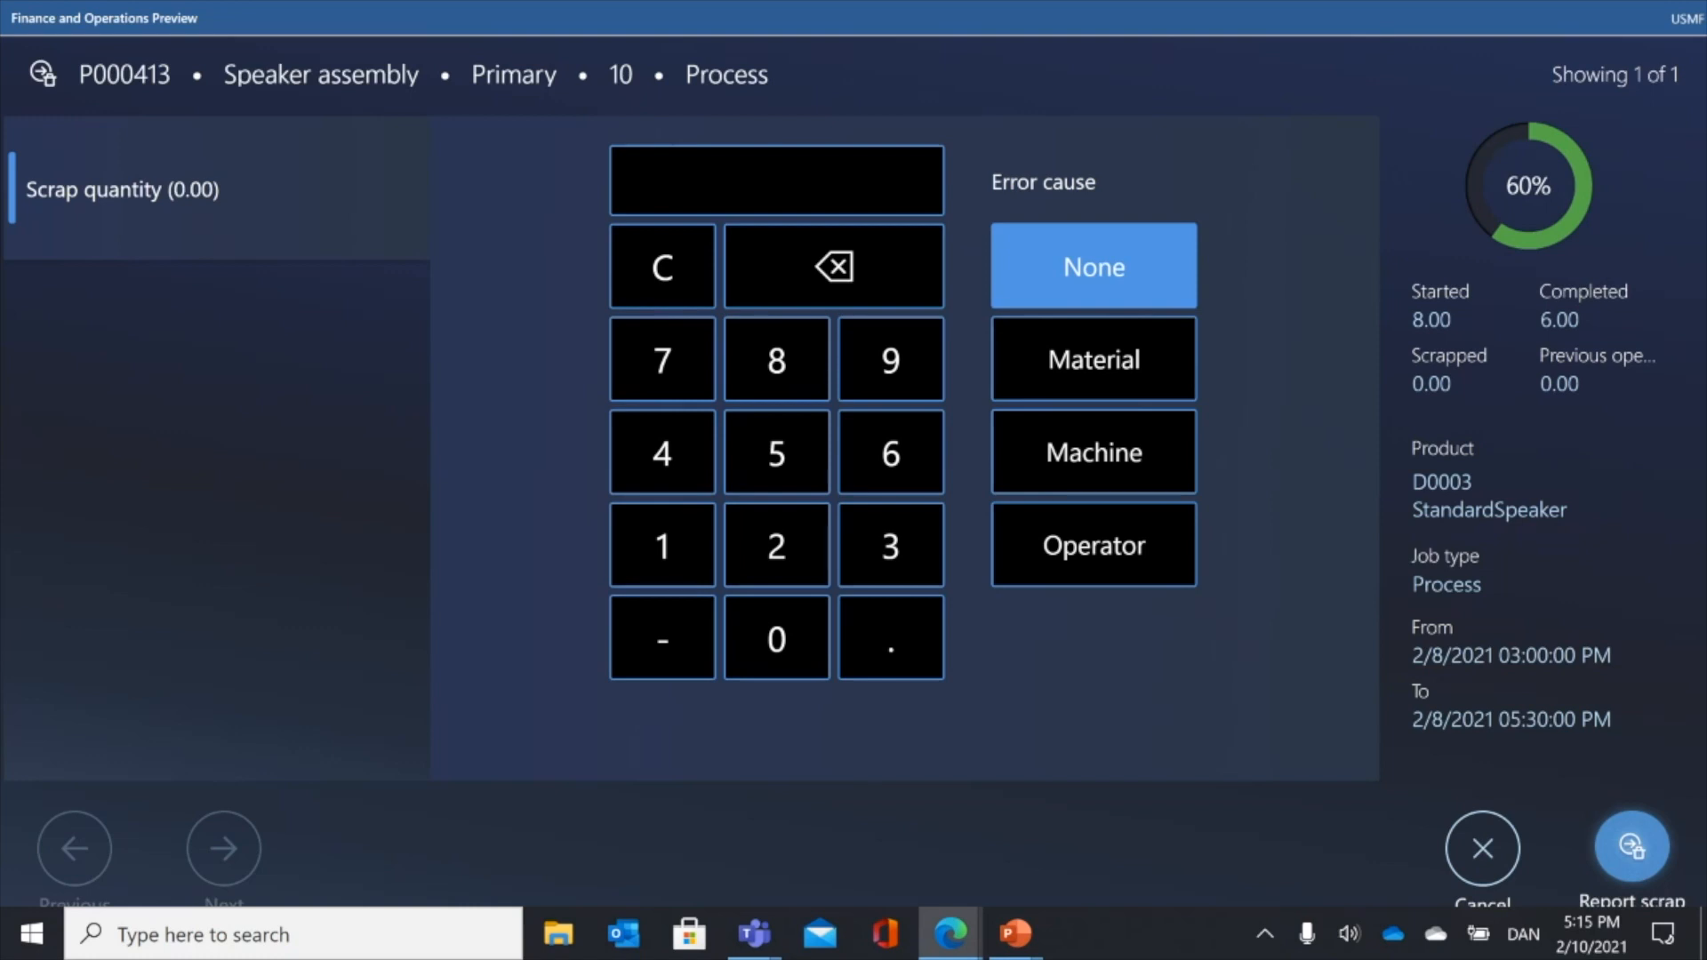
pyautogui.click(662, 545)
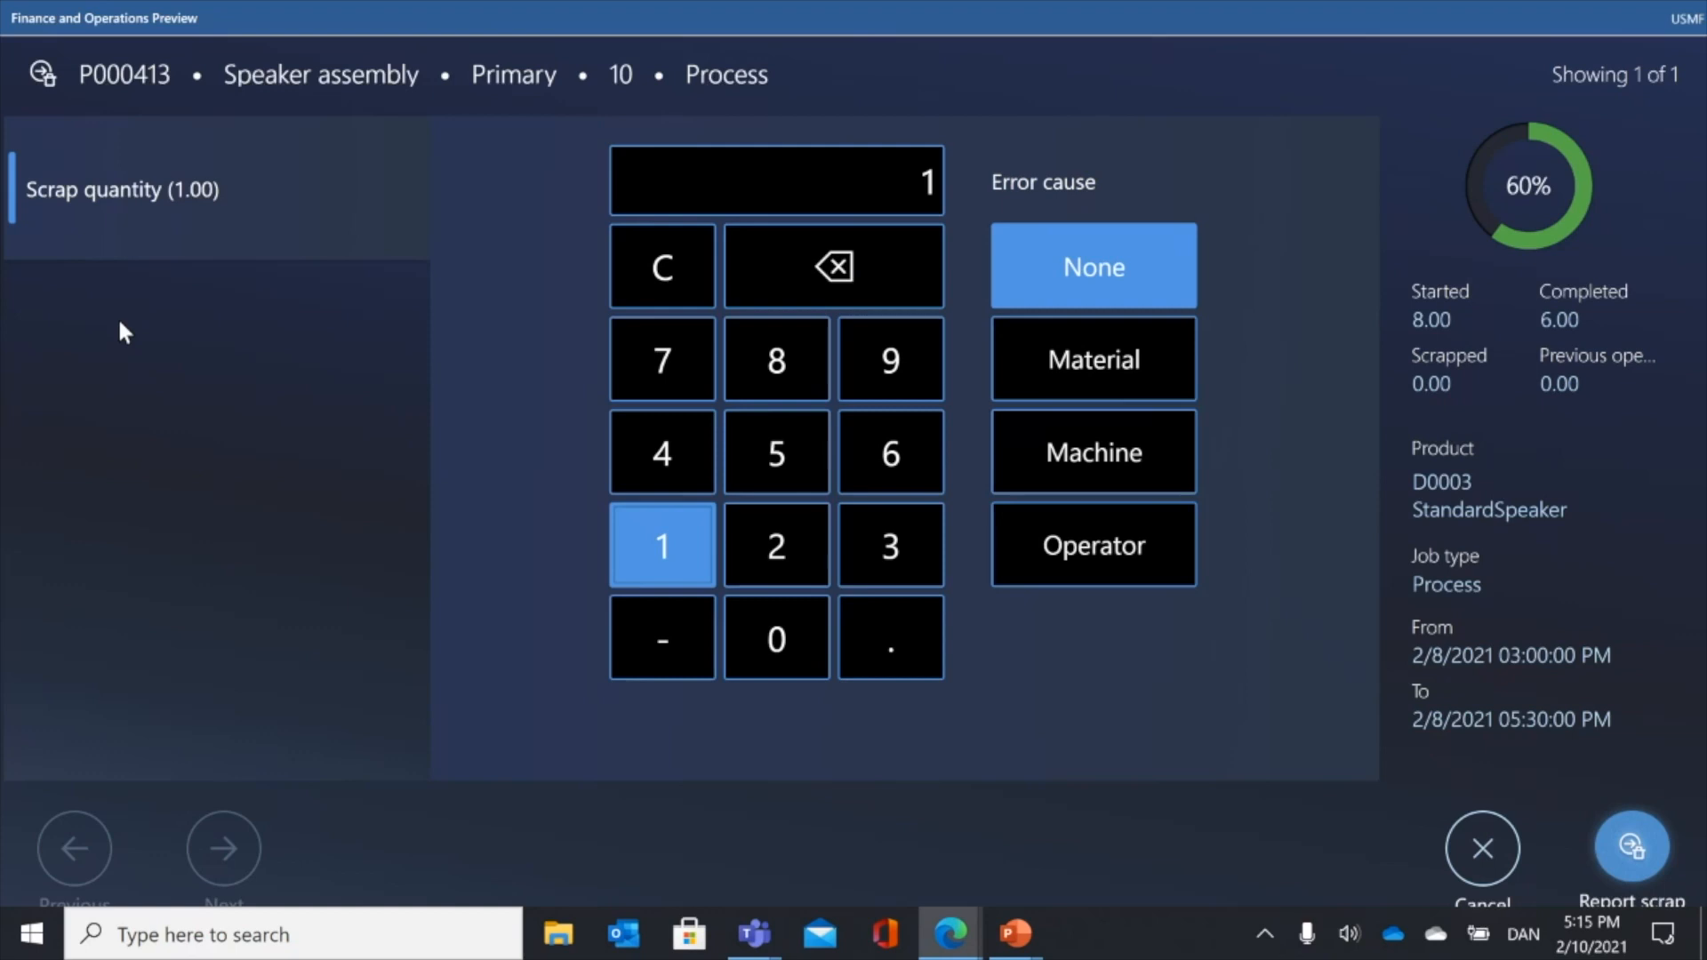
pyautogui.click(776, 546)
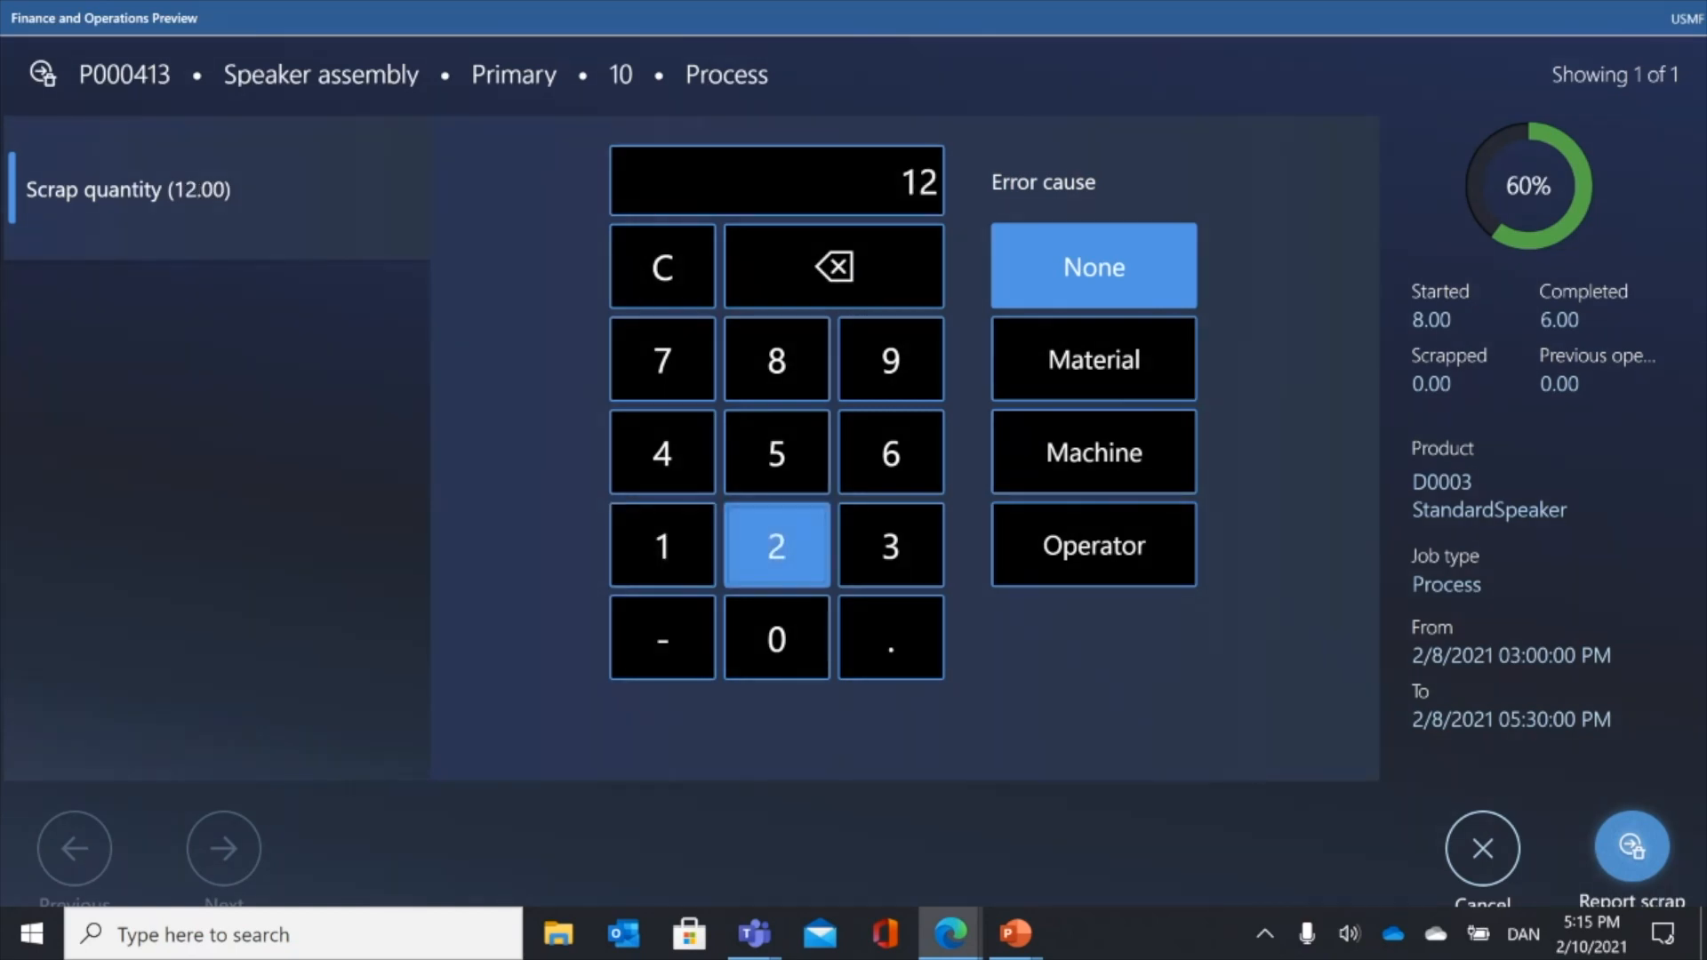
pyautogui.click(834, 266)
pyautogui.click(834, 266)
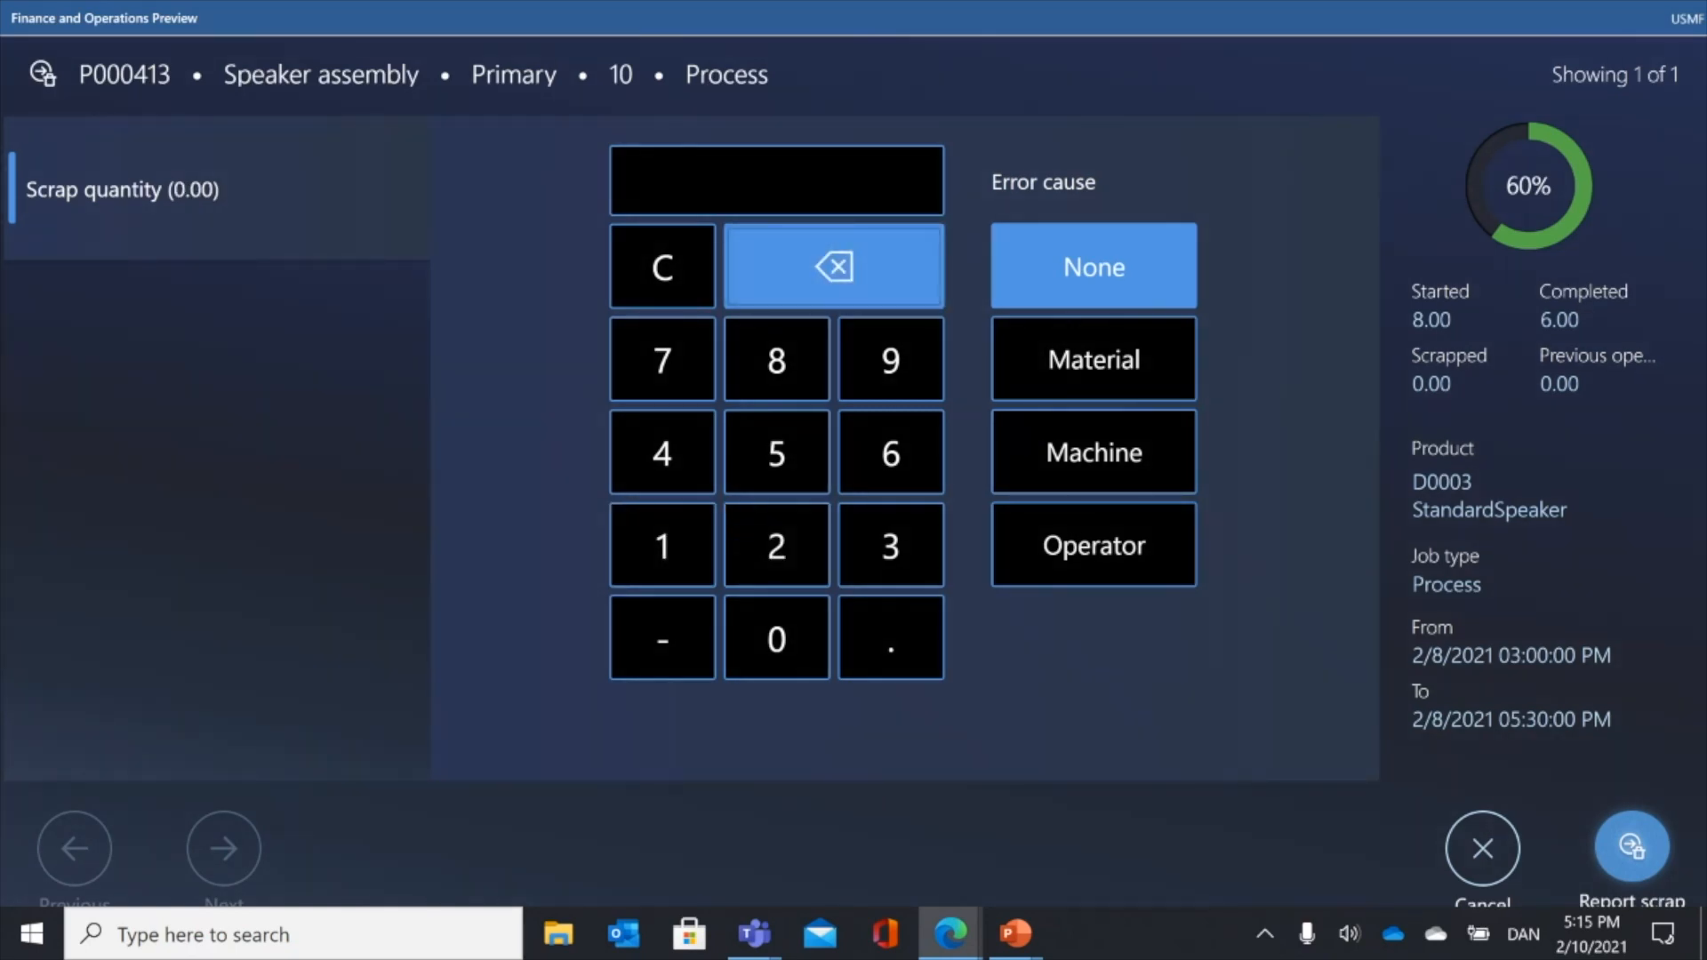
pyautogui.click(662, 546)
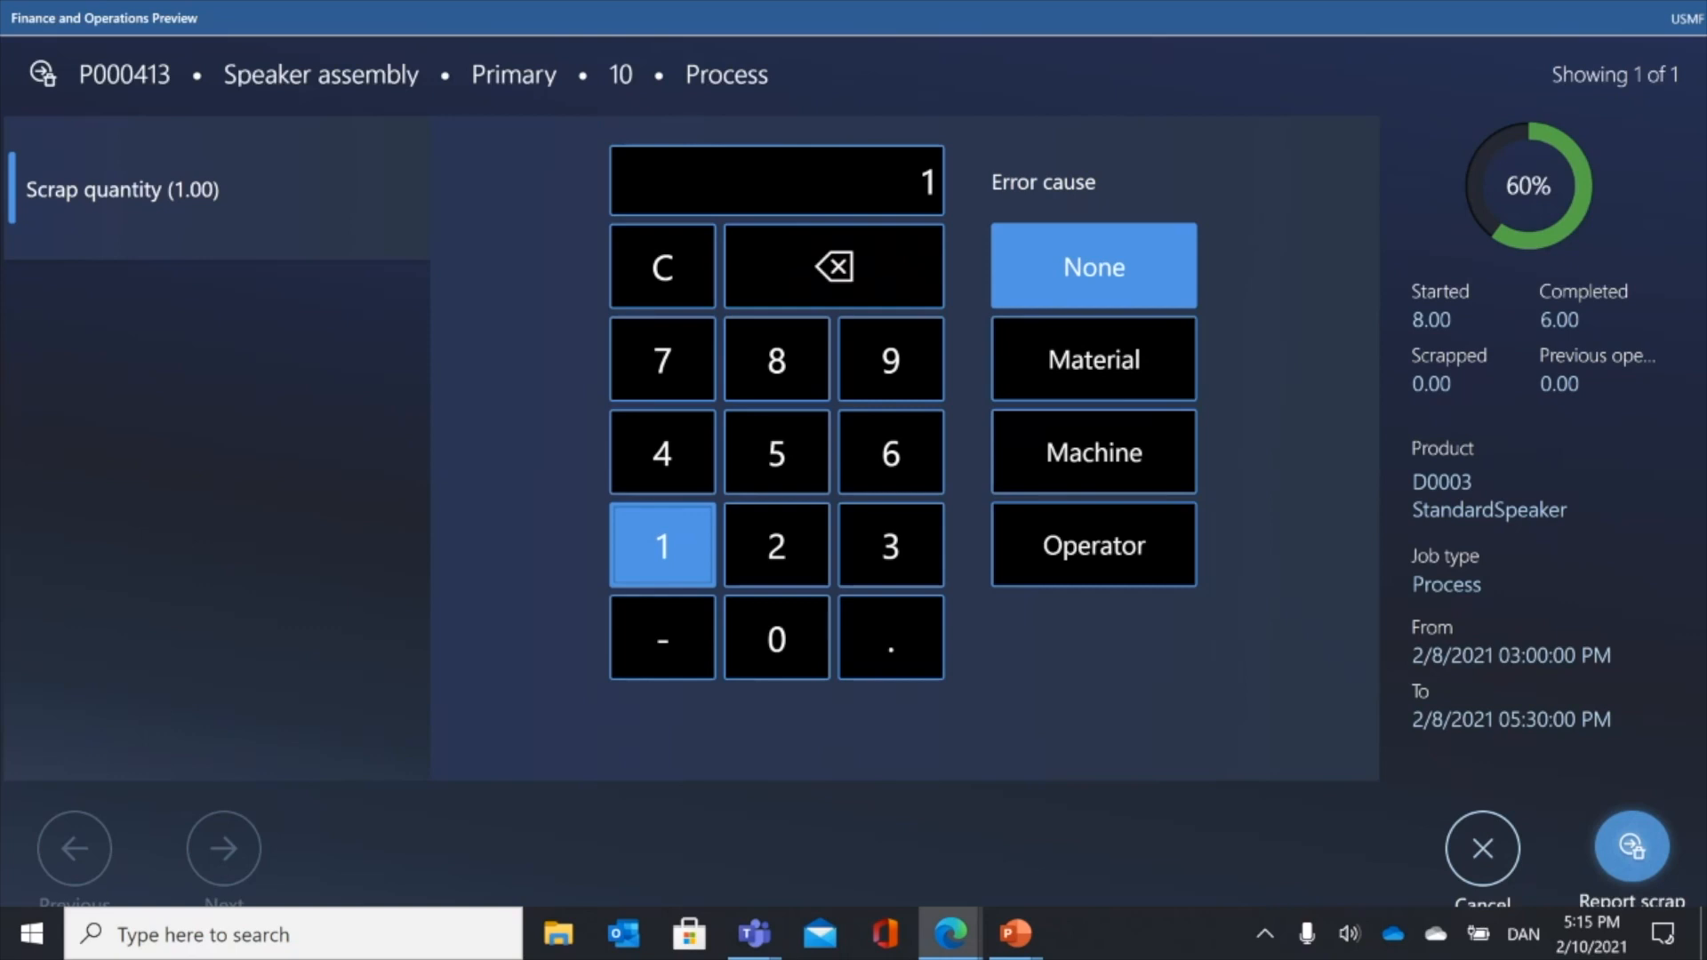
pyautogui.click(1125, 360)
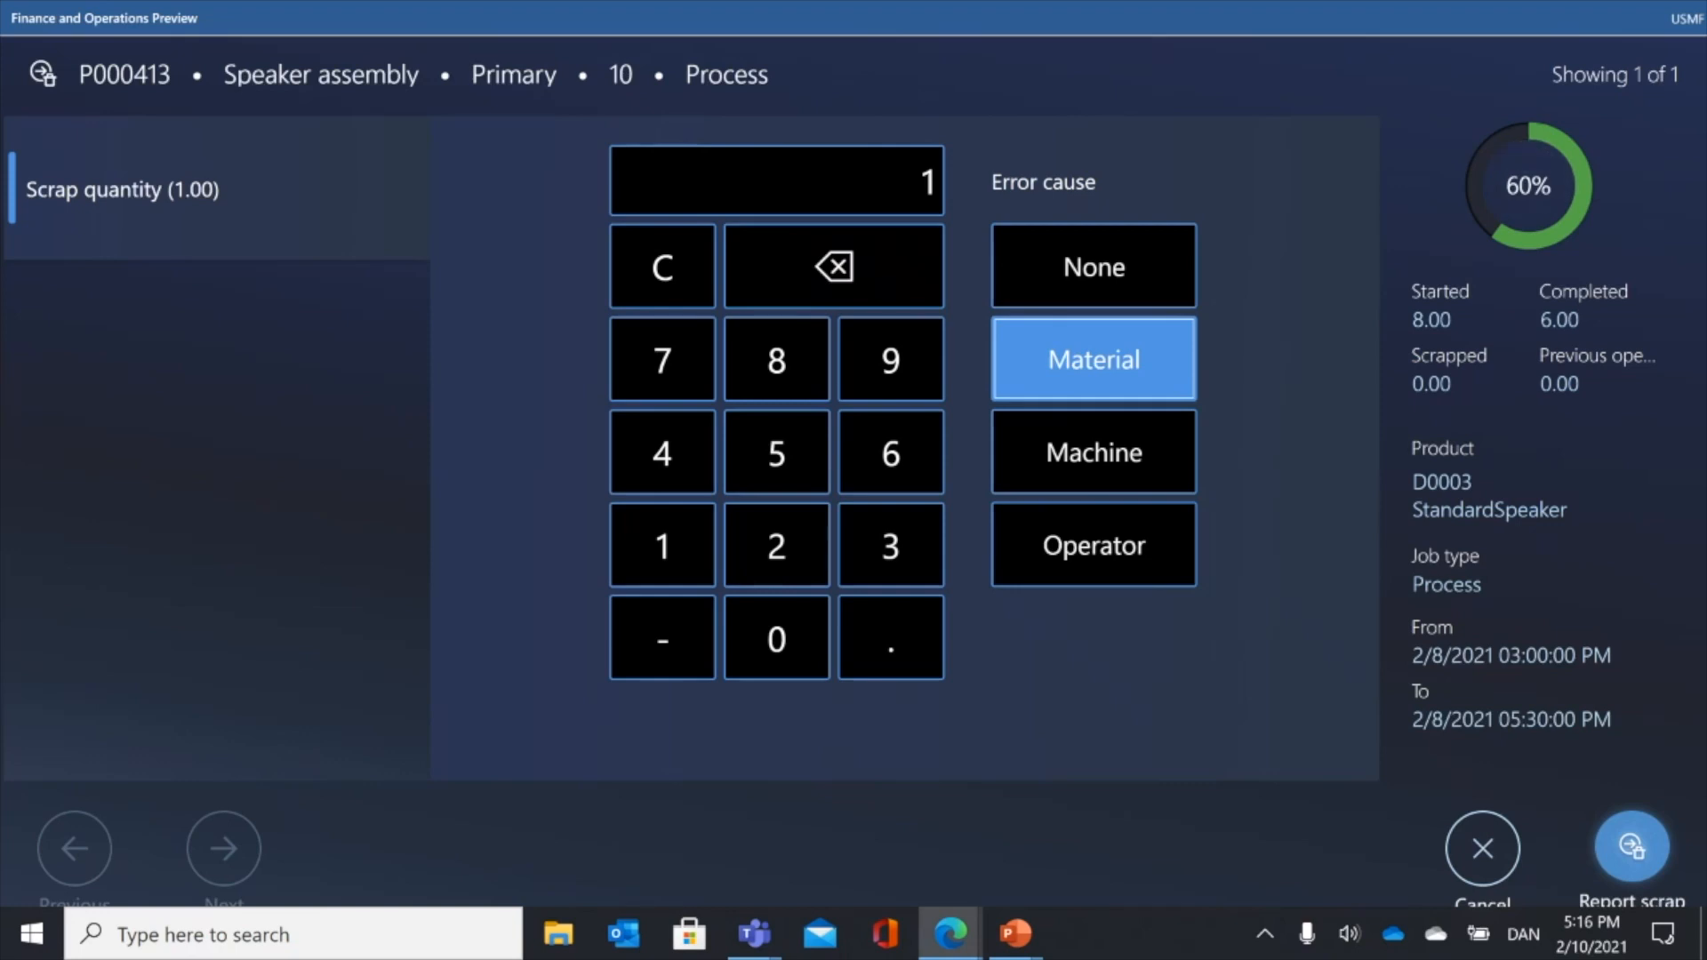
pyautogui.click(1632, 848)
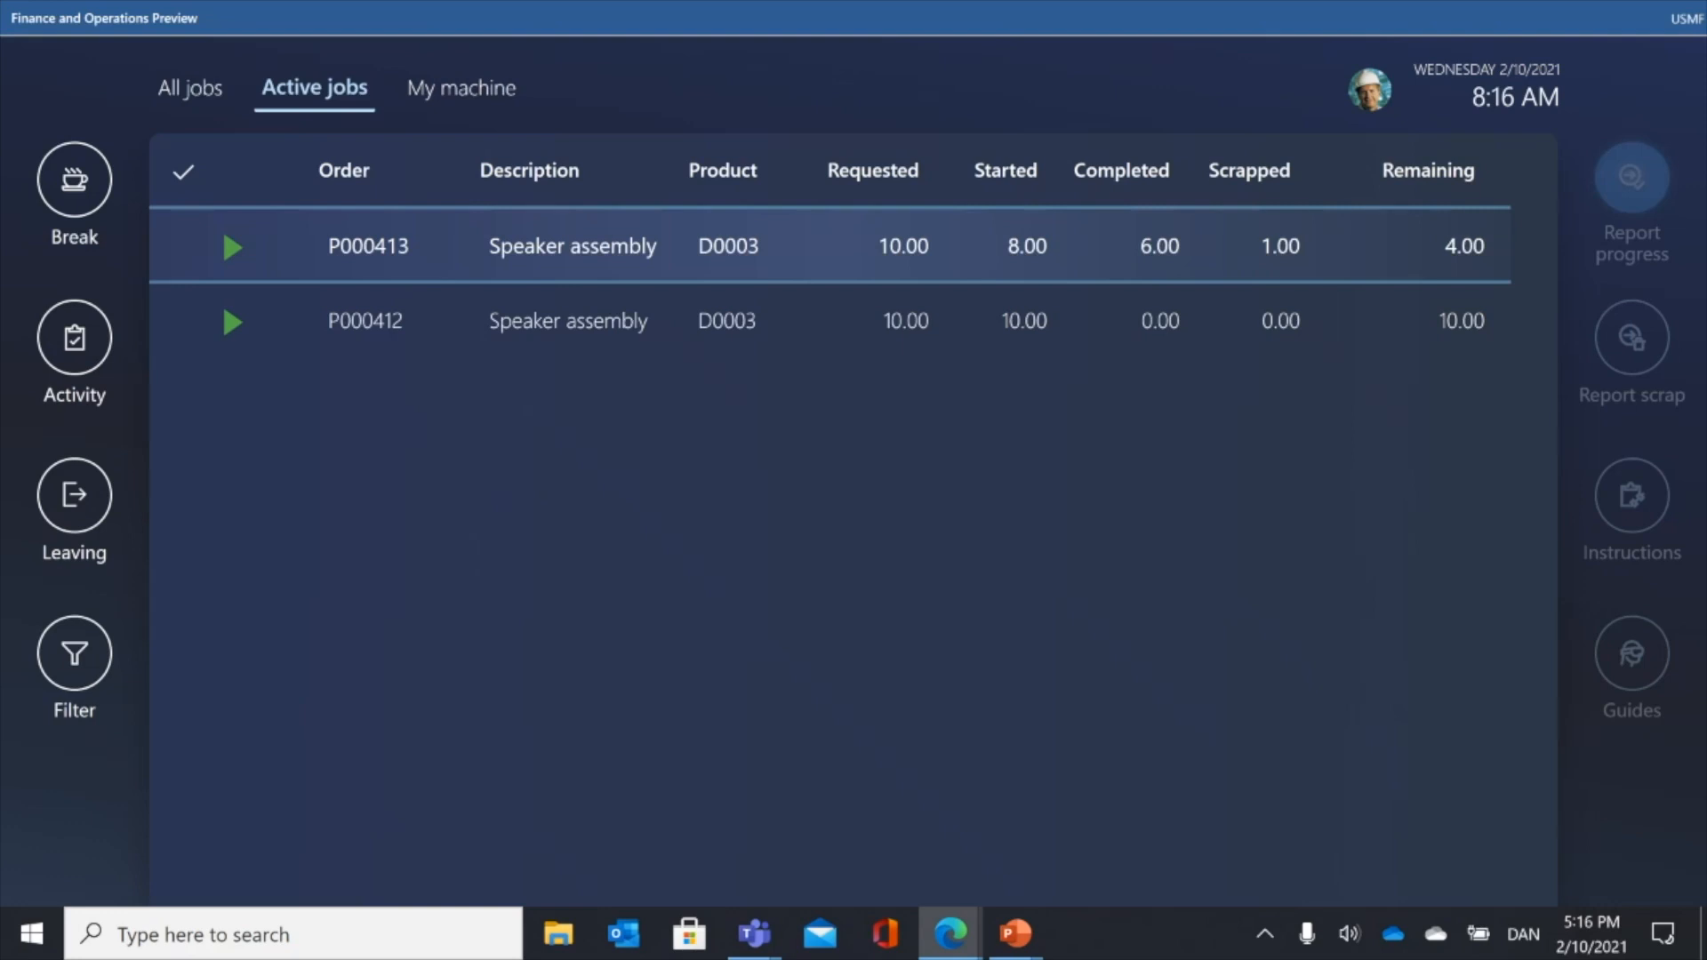
# - Report a good quantity of 1 for the first active speaker assembly job and change its status to Completed
pyautogui.click(1138, 247)
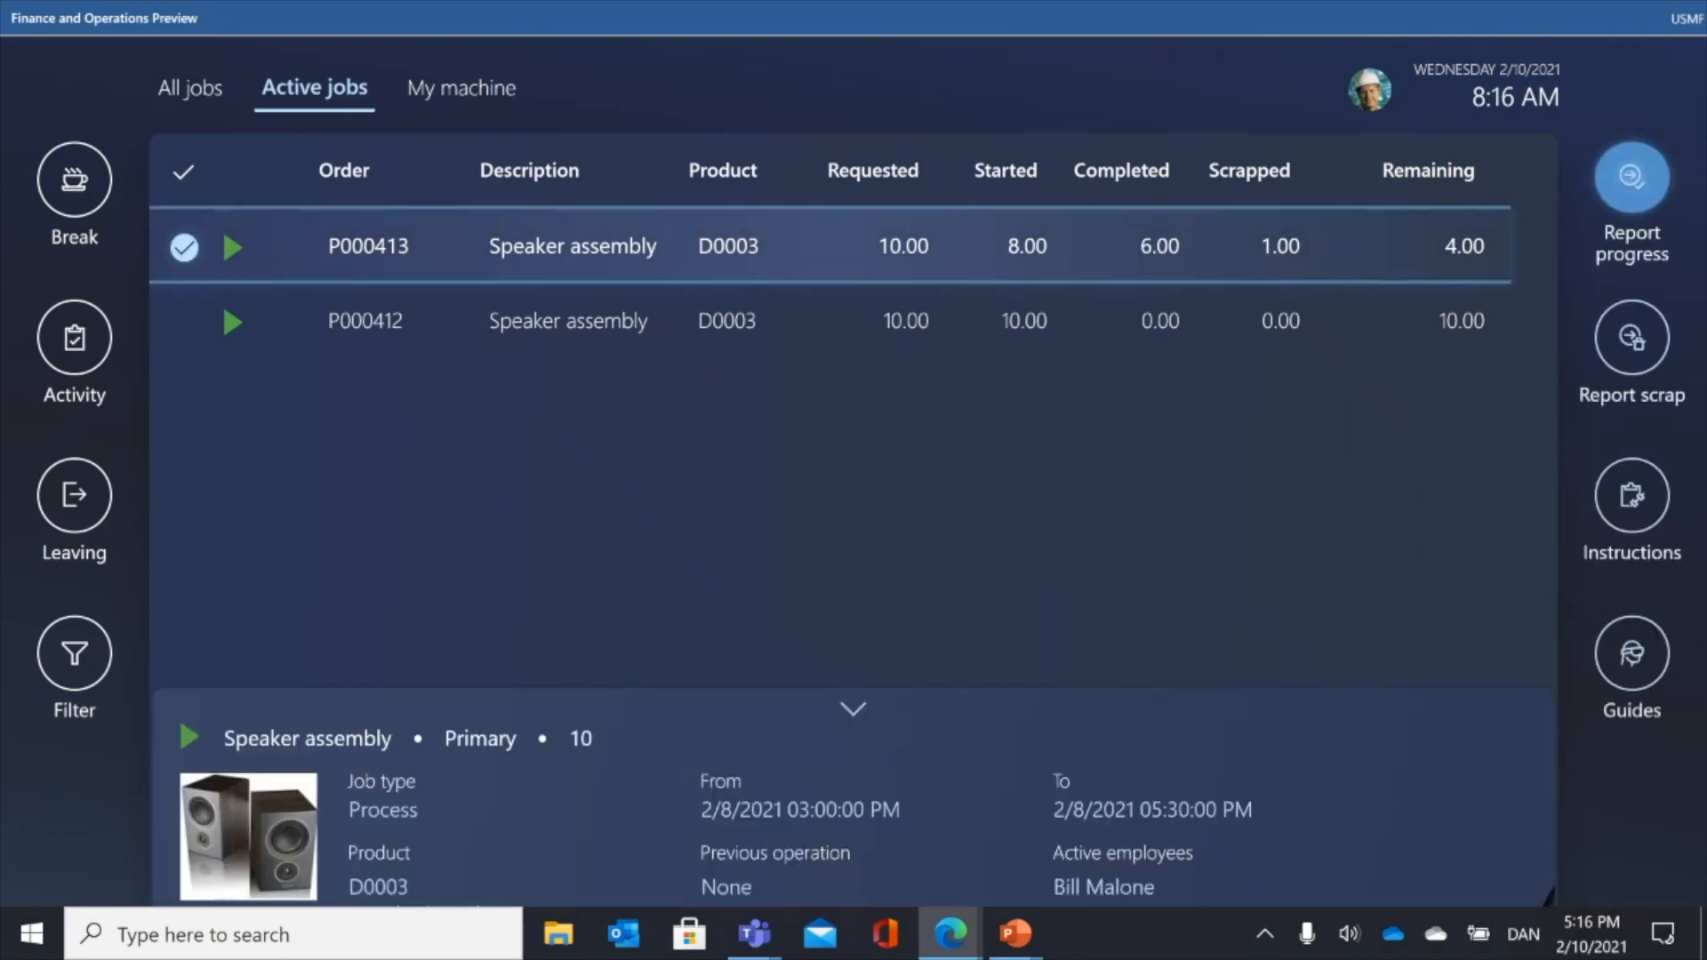
pyautogui.click(1632, 177)
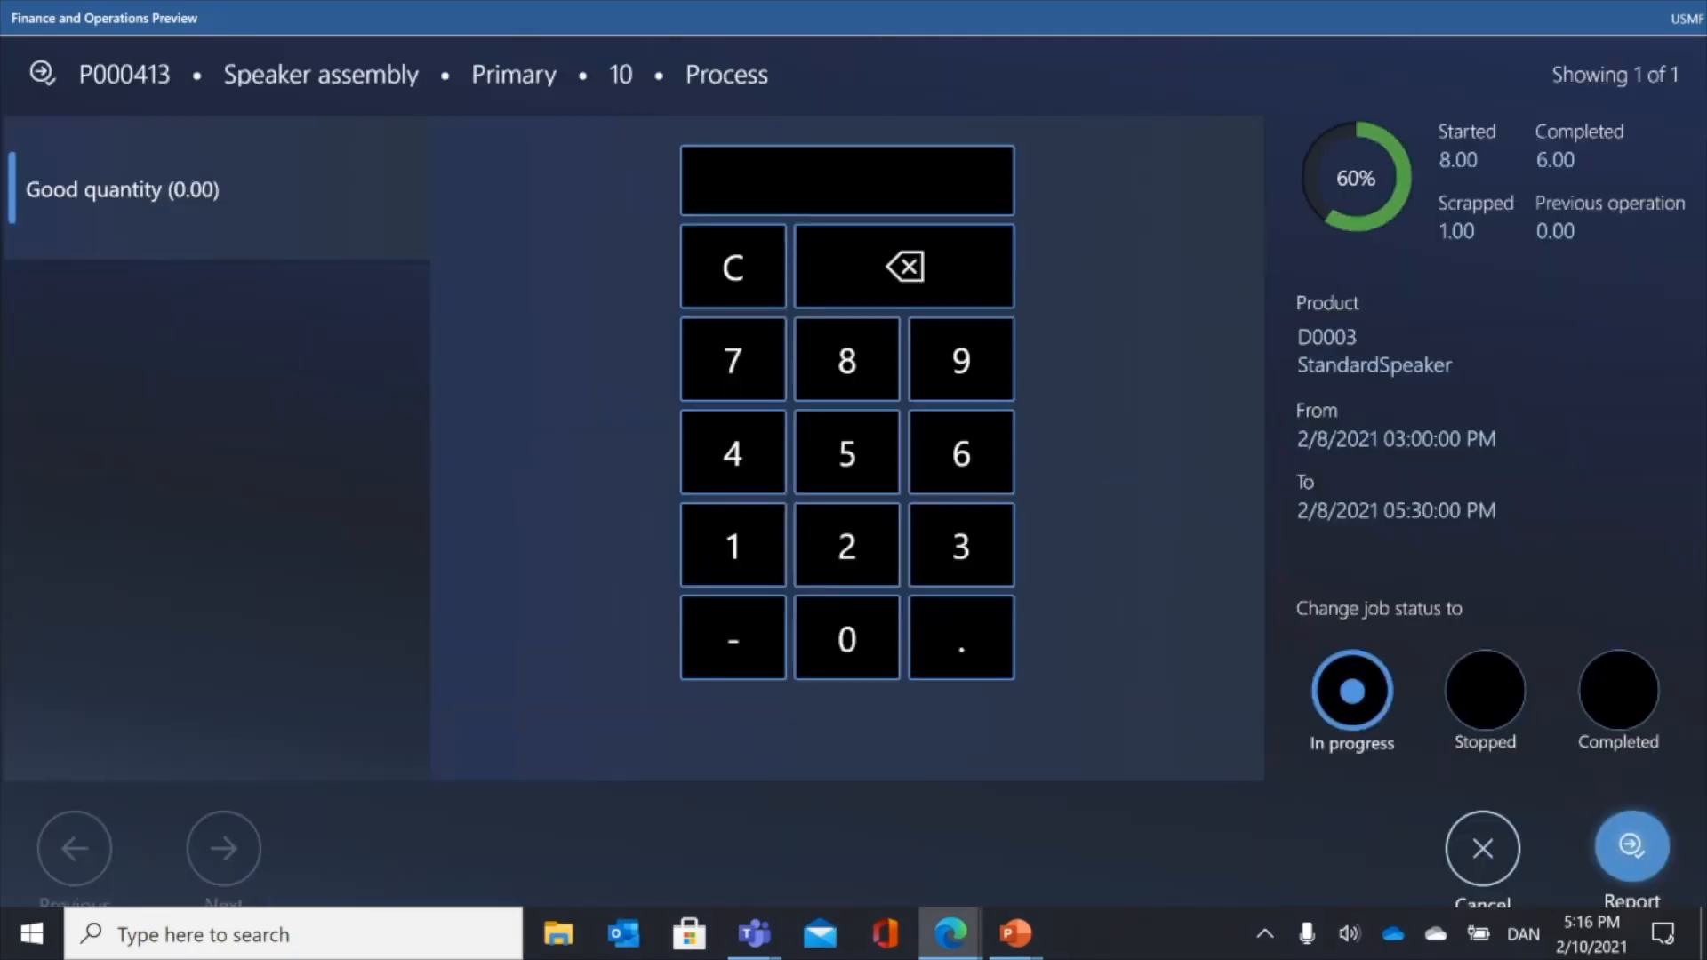
pyautogui.click(732, 545)
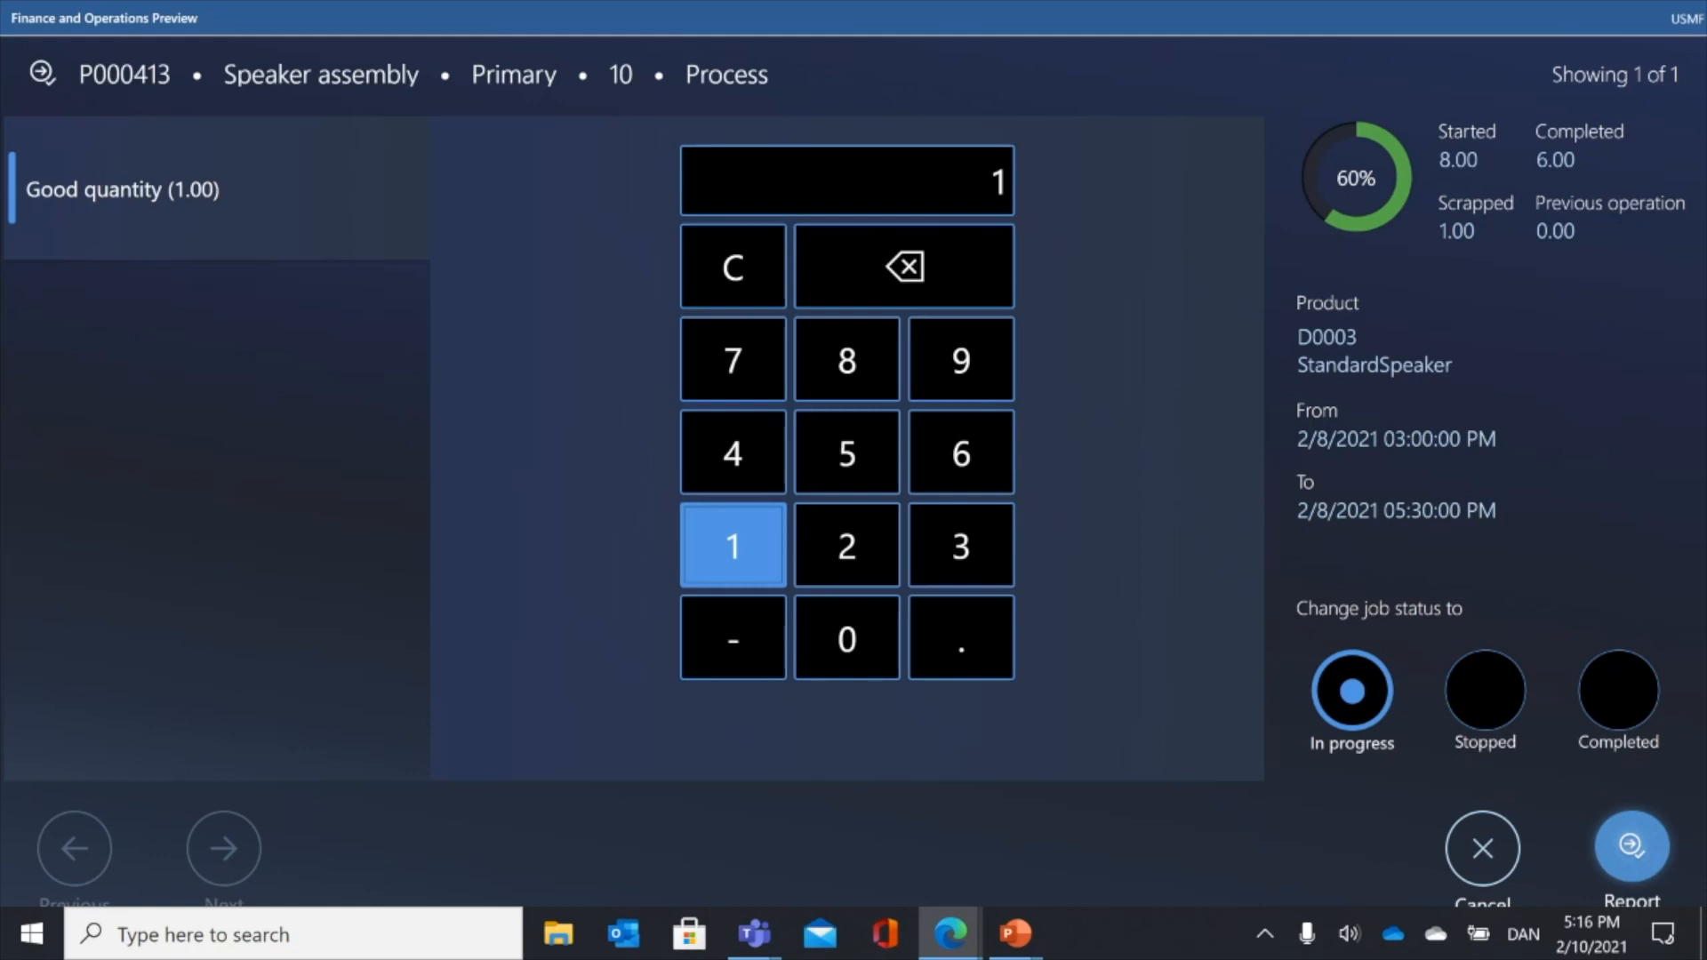
pyautogui.click(1618, 691)
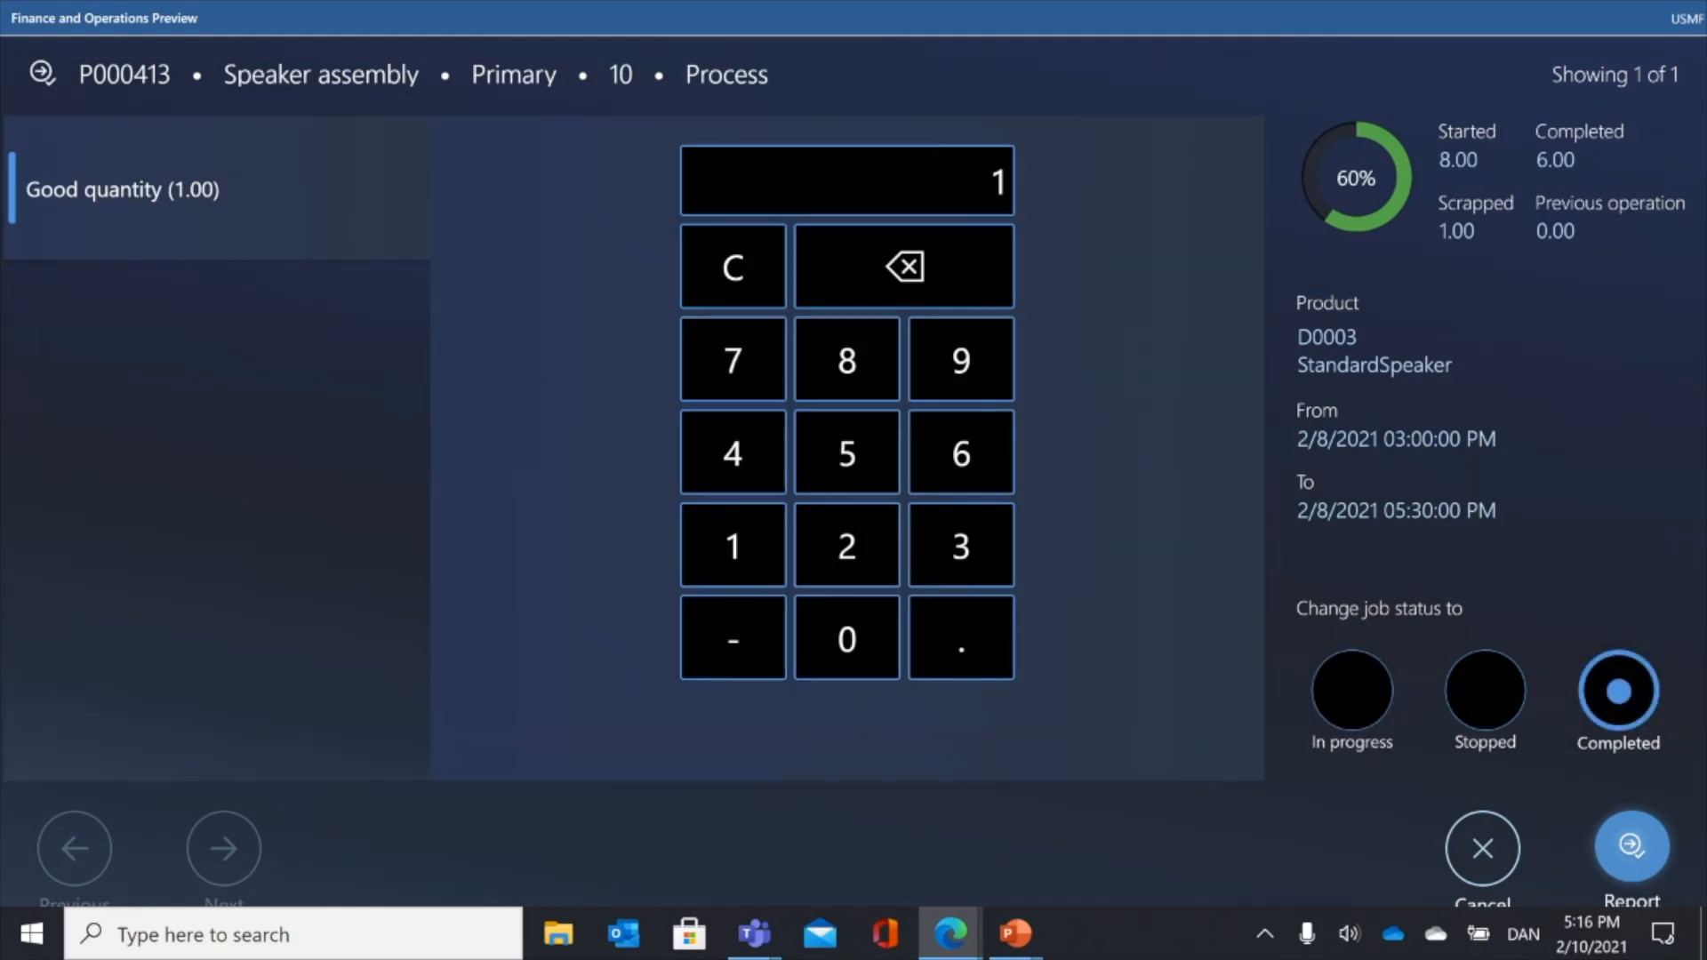
pyautogui.click(1632, 846)
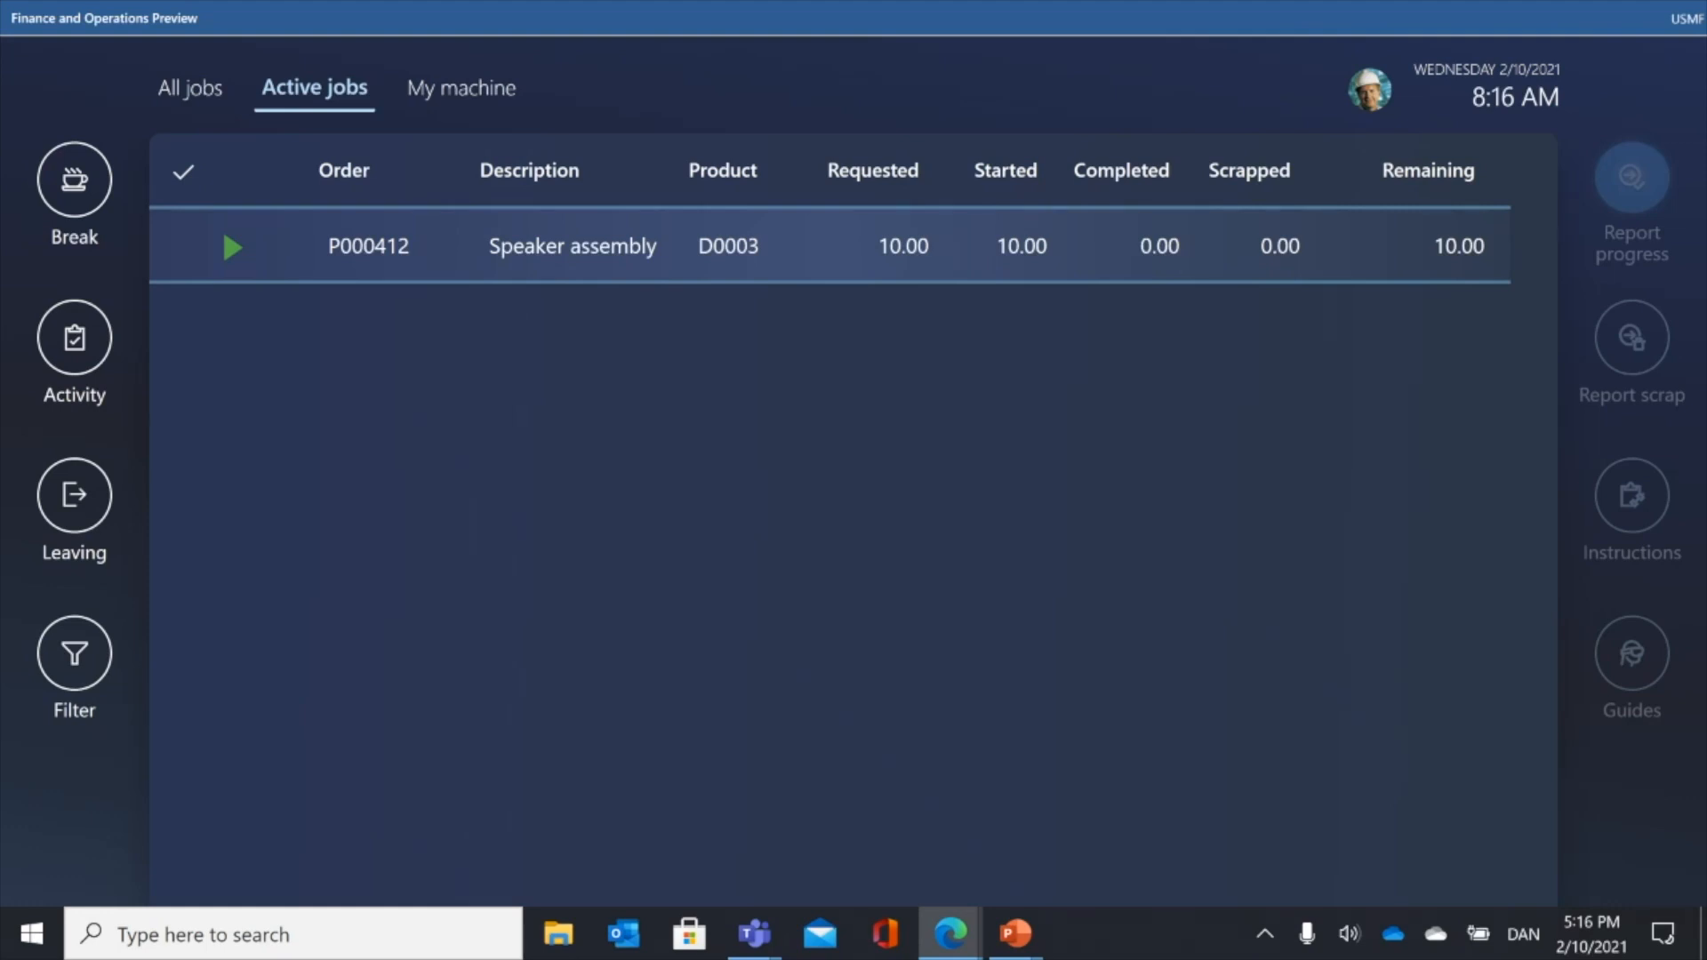
# - Report a good quantity of 10 for the remaining active speaker assembly job and change its status to Completed
pyautogui.click(185, 248)
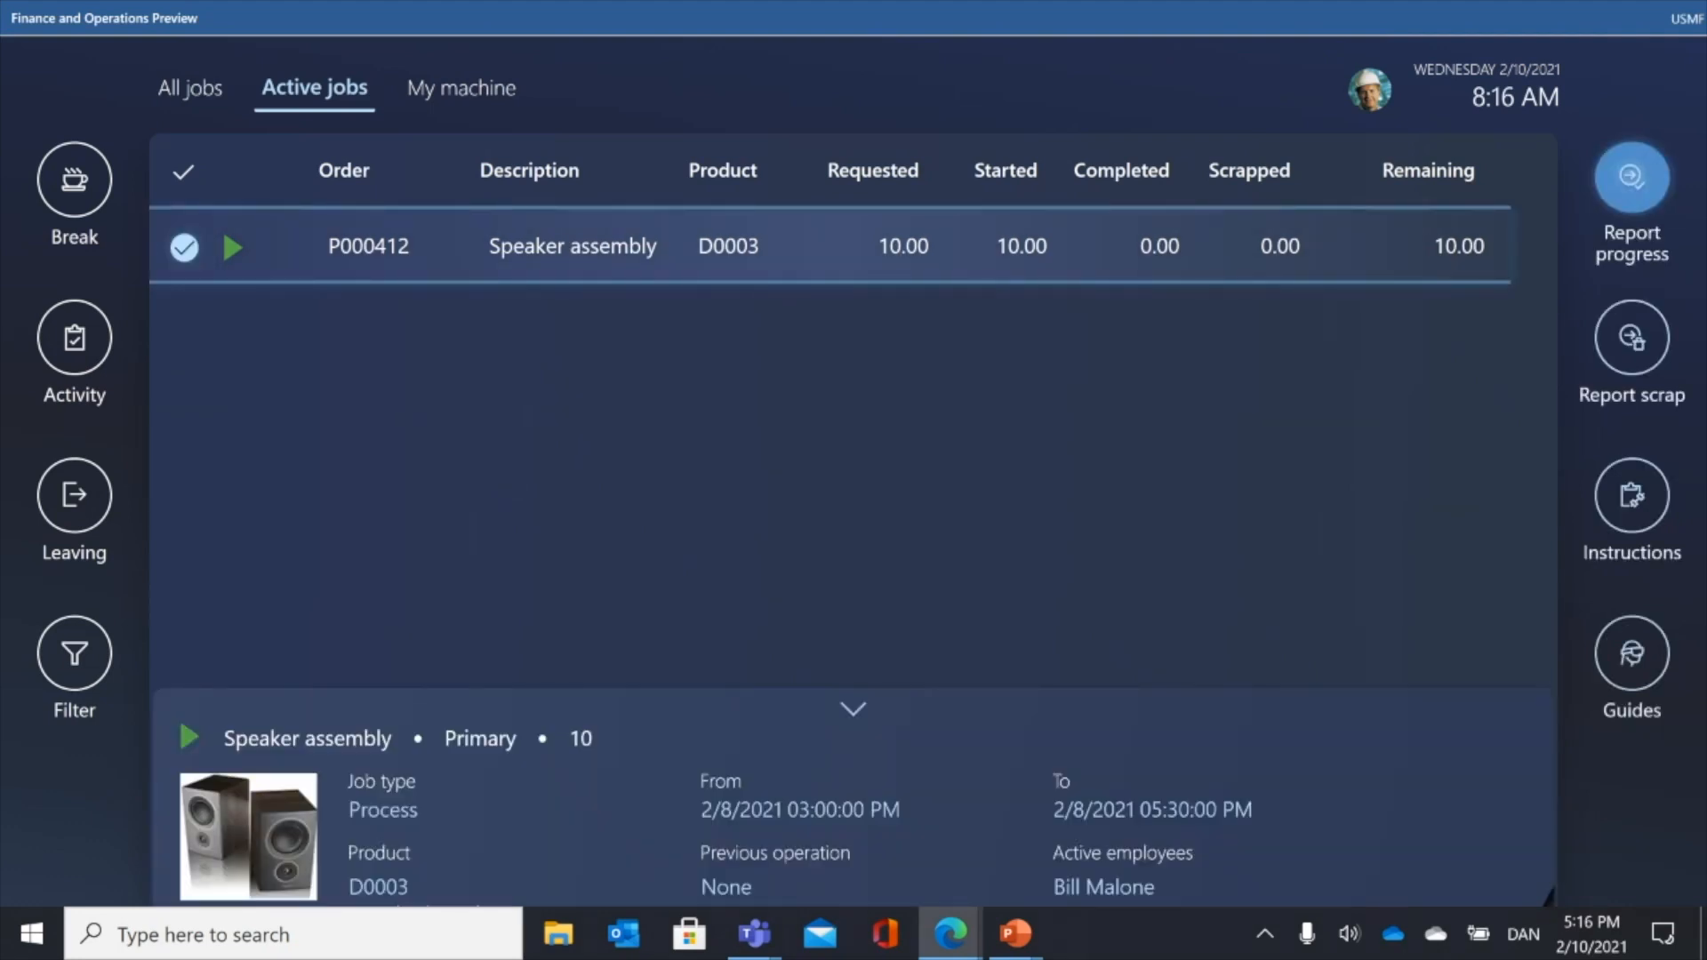
pyautogui.click(1631, 177)
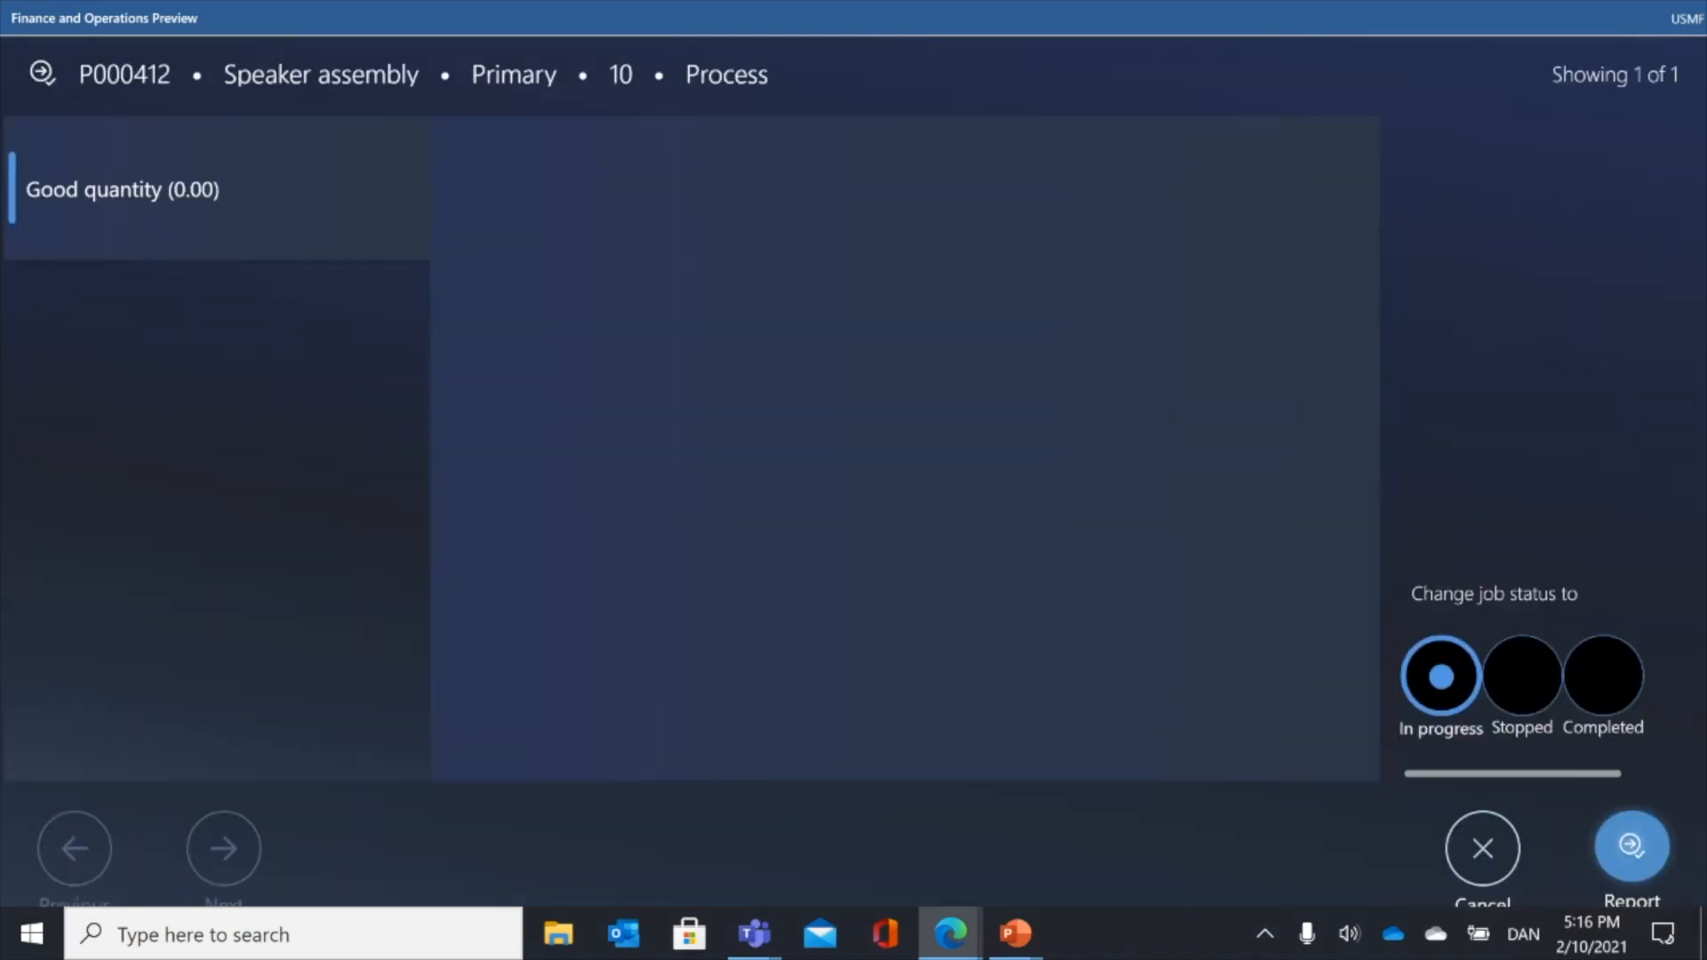
pyautogui.click(733, 545)
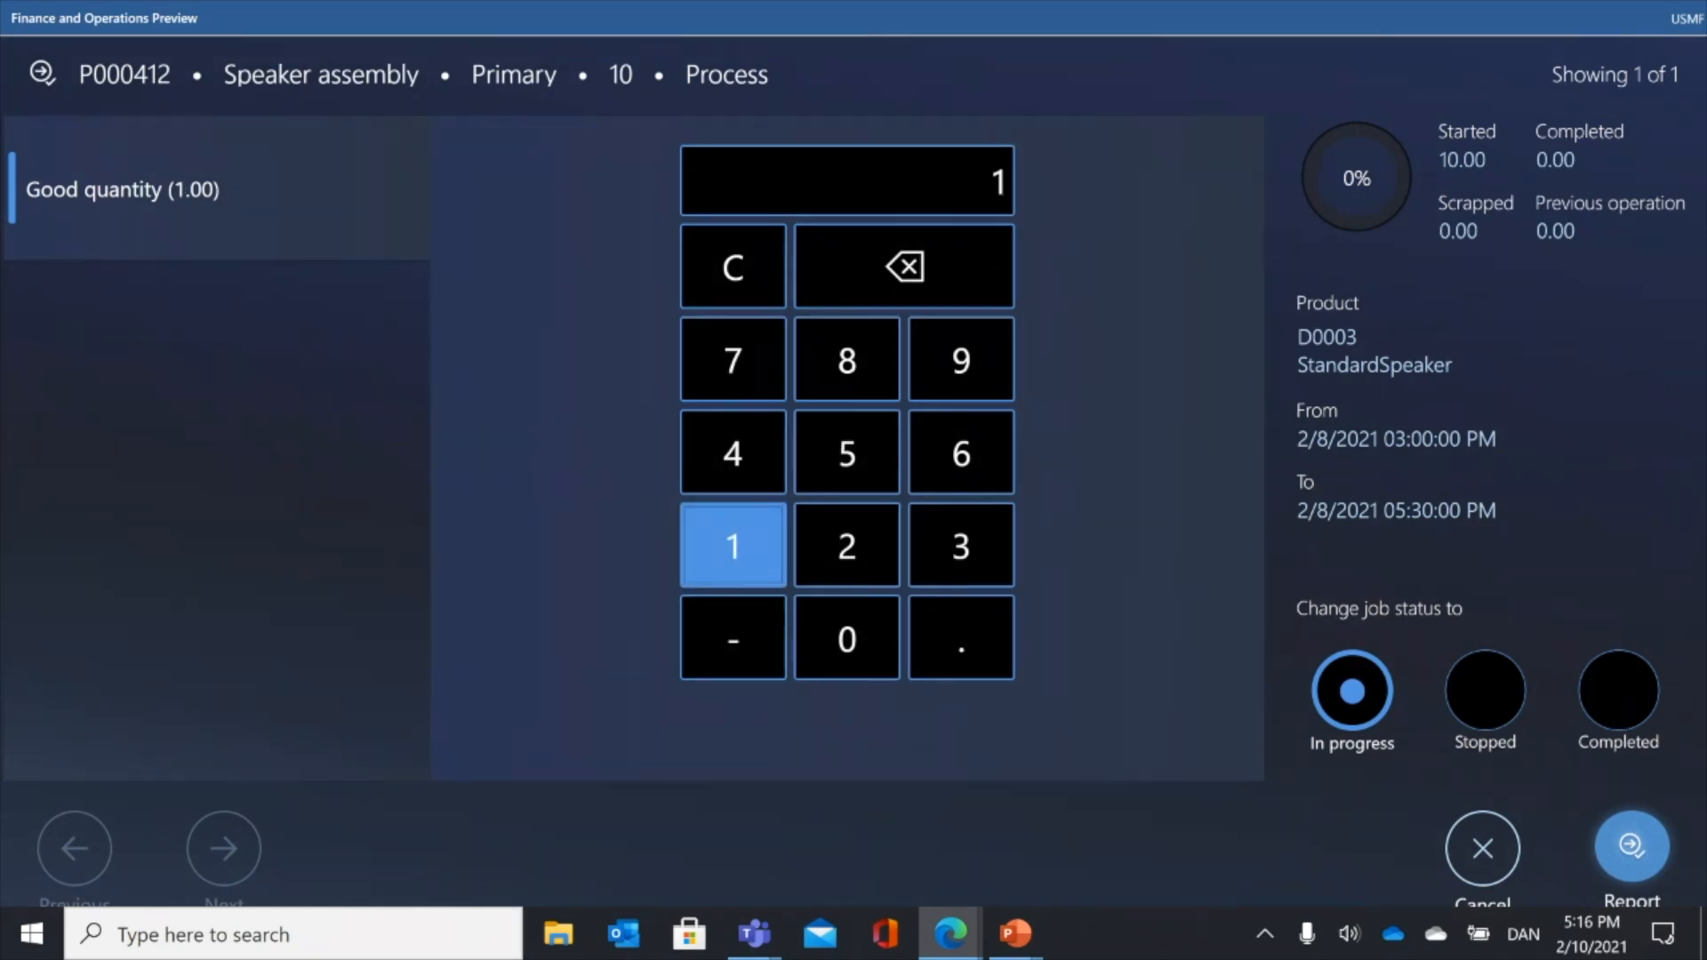
pyautogui.click(847, 638)
pyautogui.click(1619, 691)
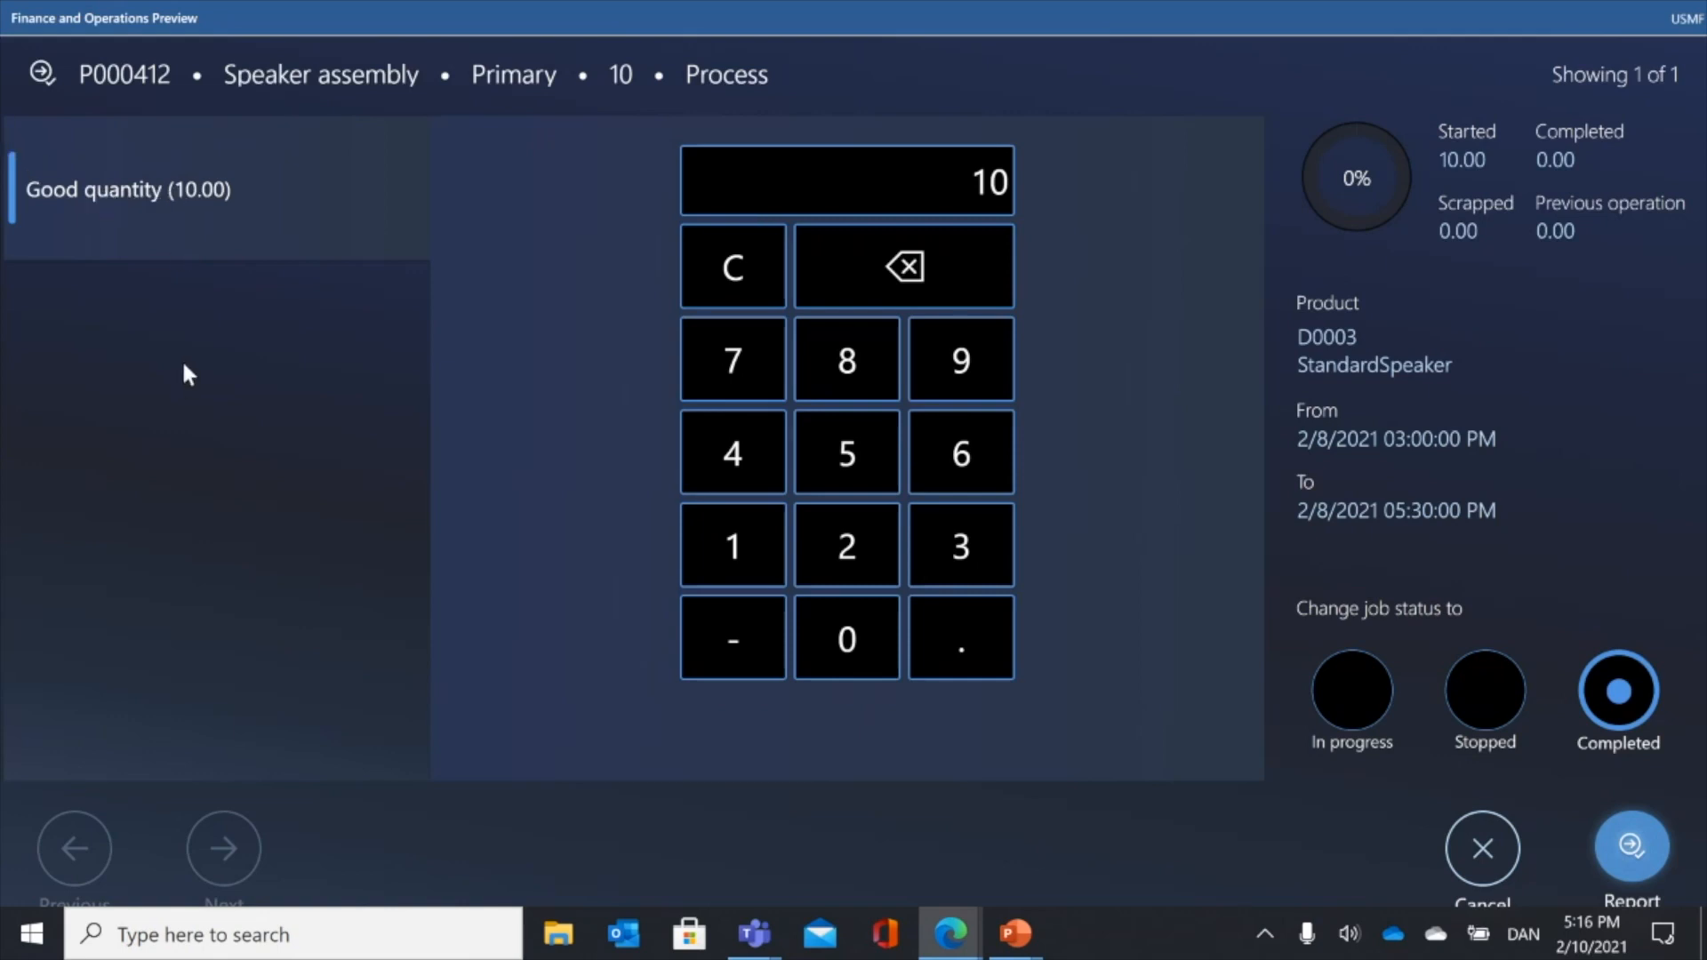
pyautogui.click(1631, 848)
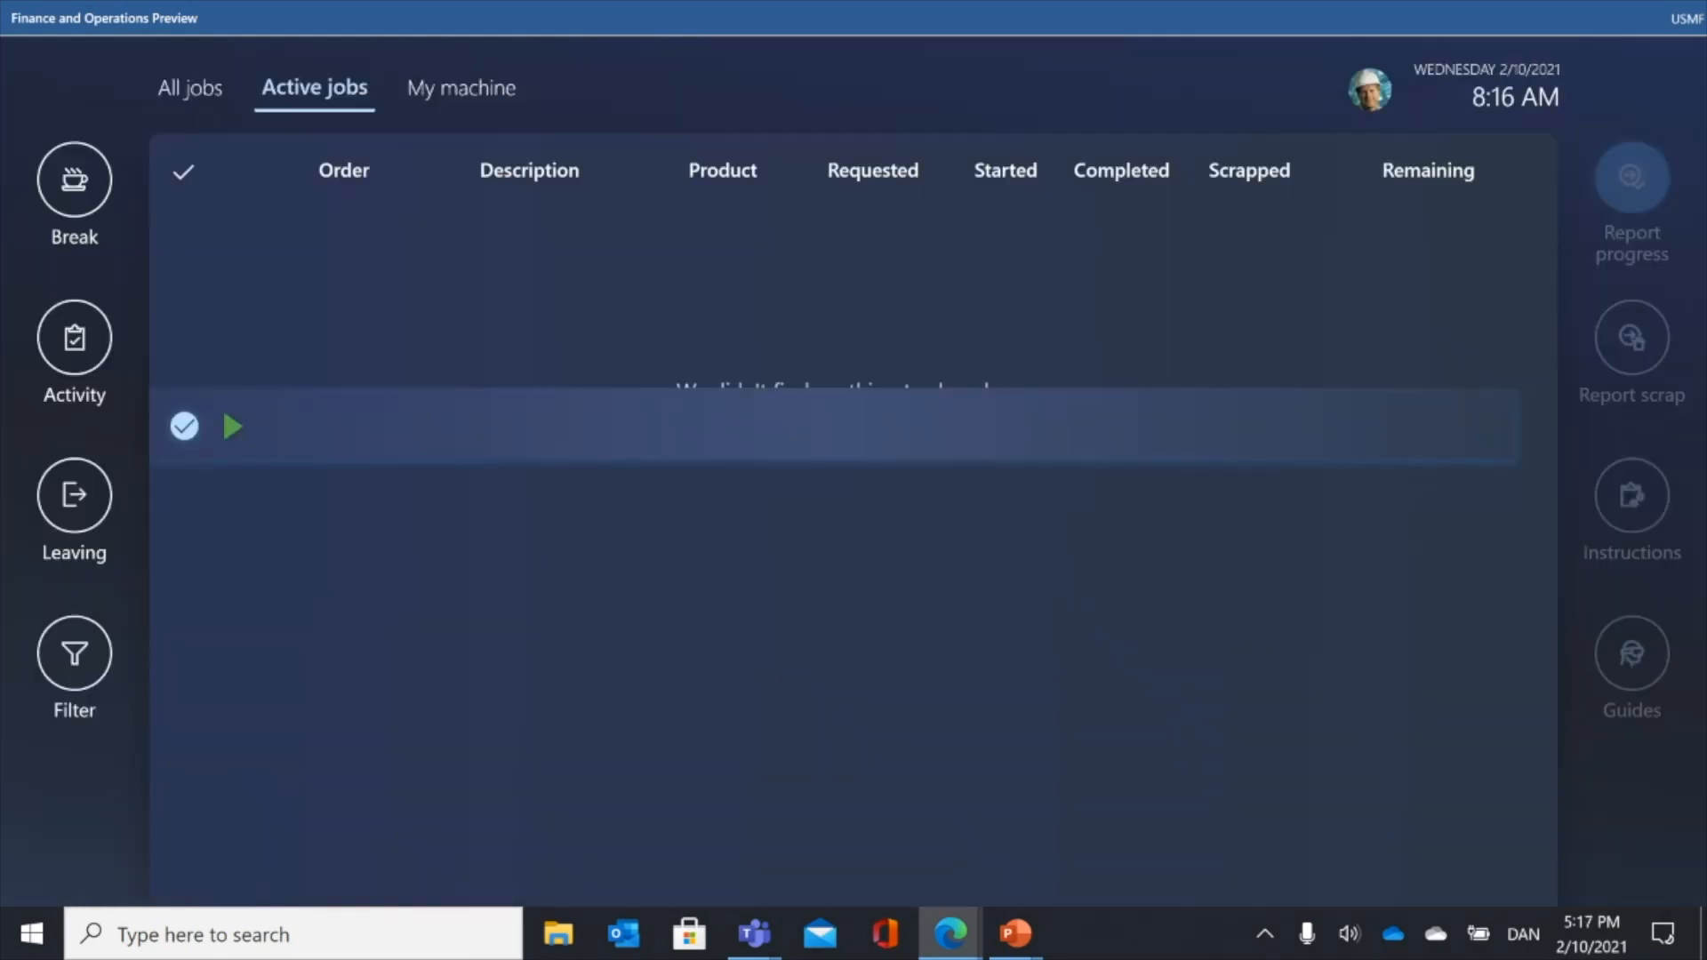
# - Examine the attached instructions and the relevant mixed reality guides of the second speaker assembly job in the full job list
pyautogui.click(190, 88)
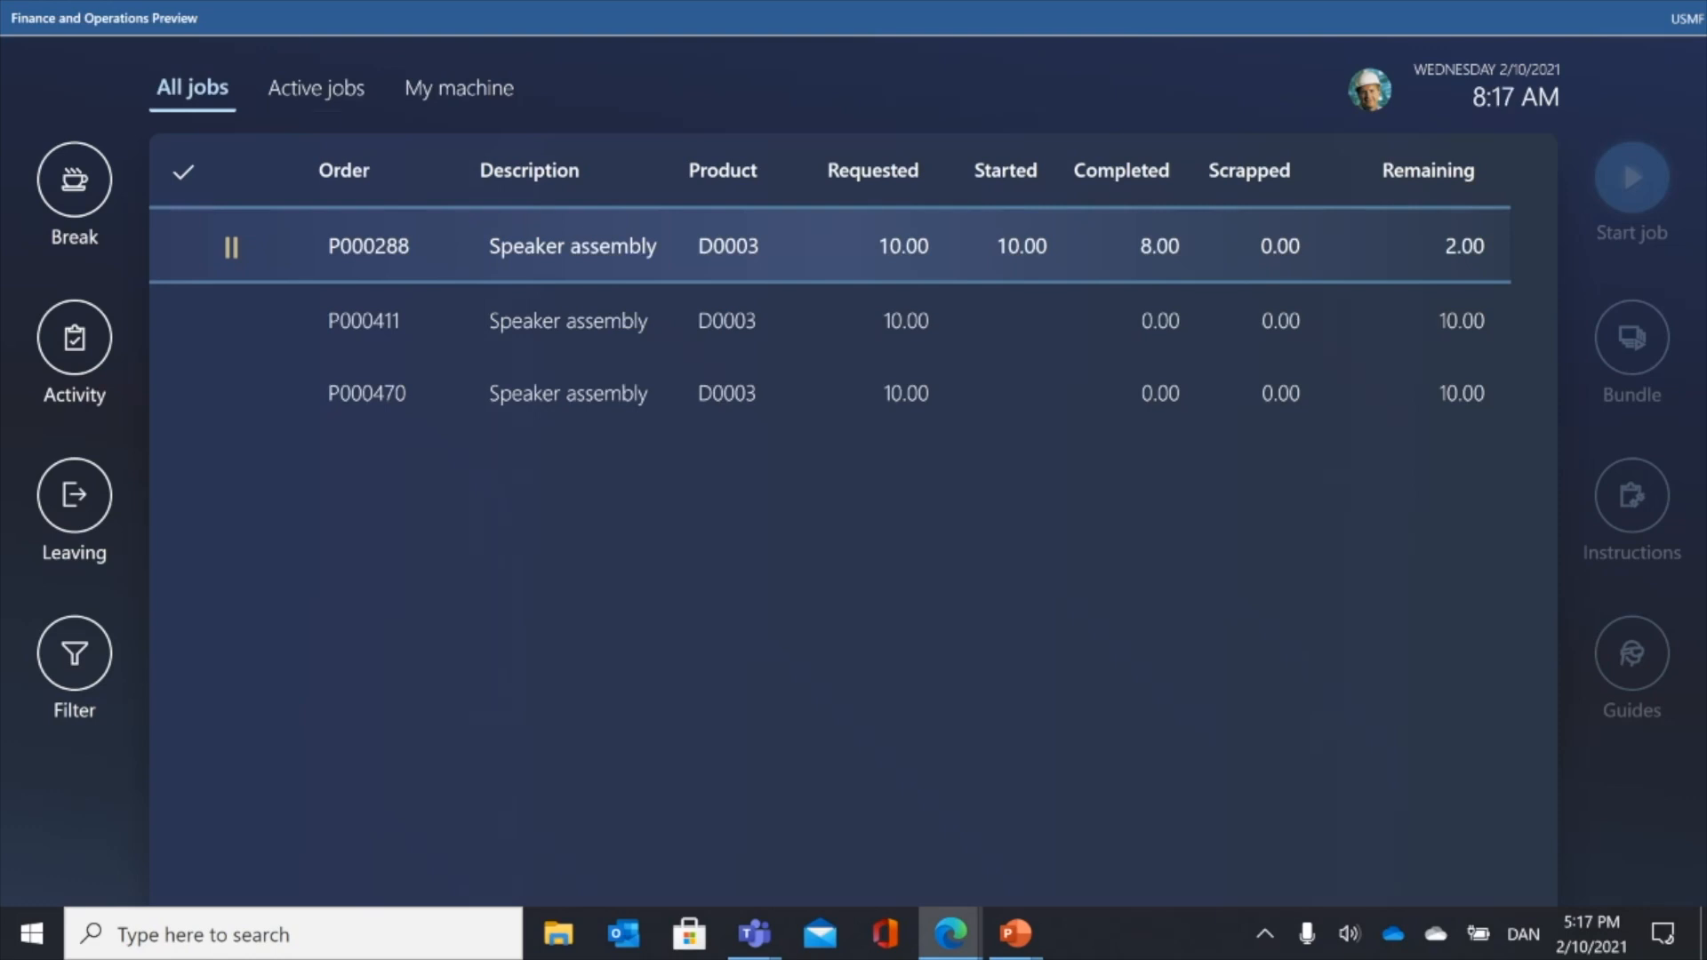
pyautogui.click(248, 326)
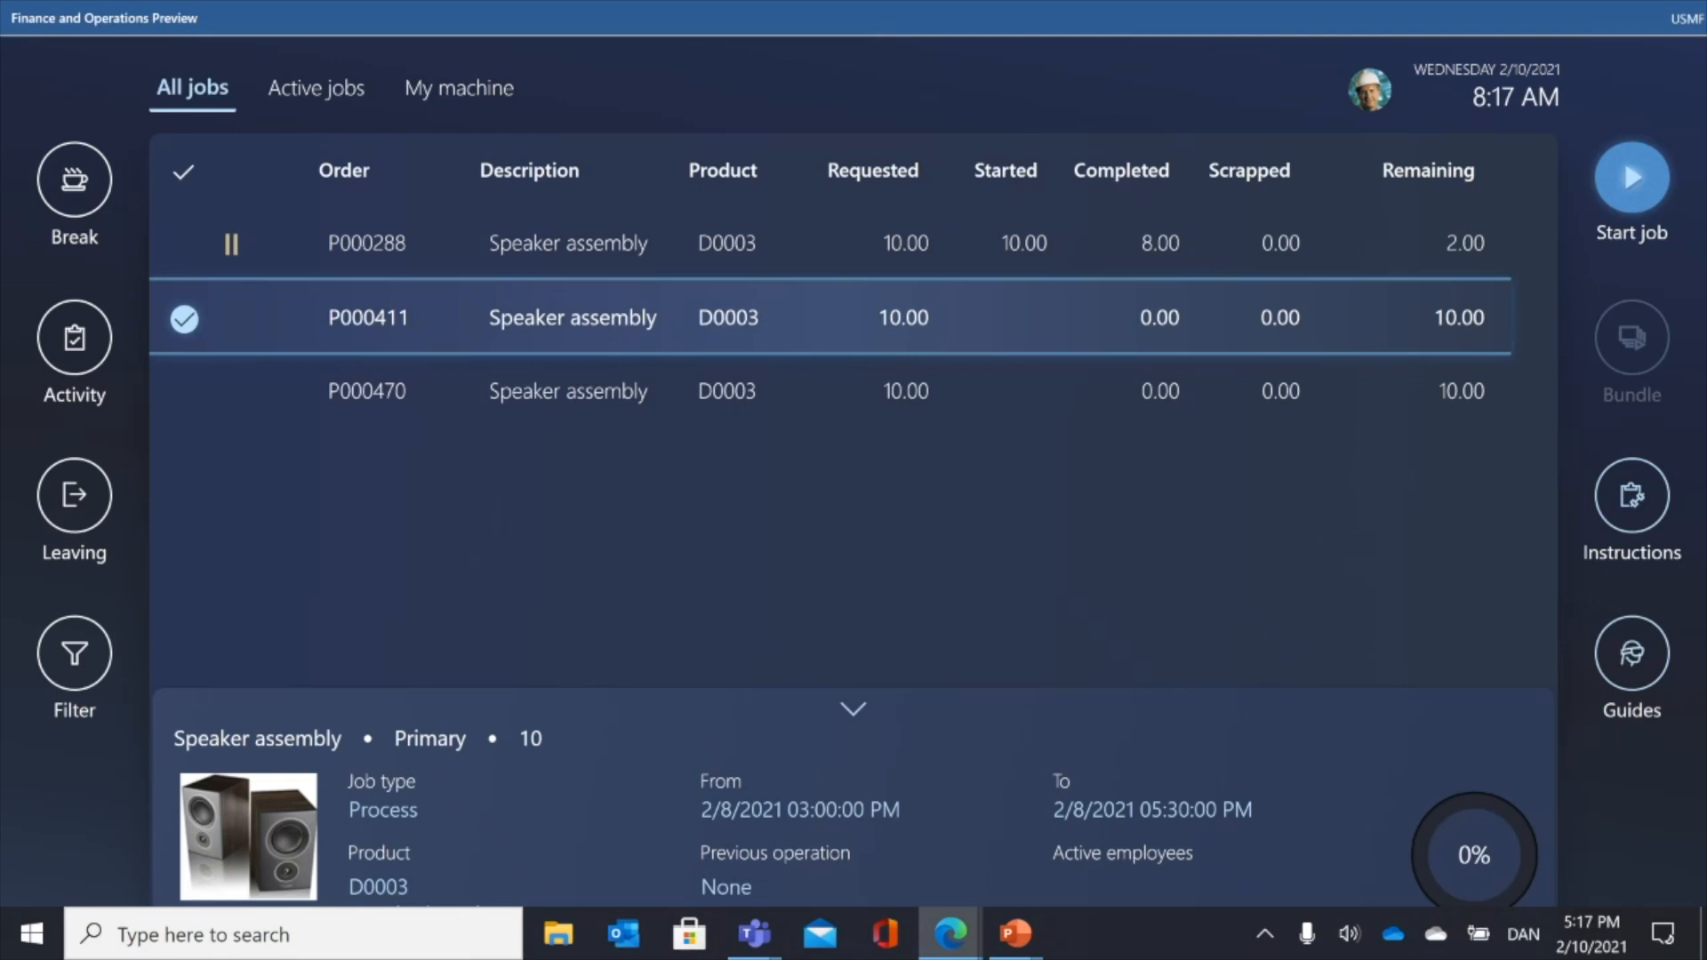
pyautogui.click(1632, 495)
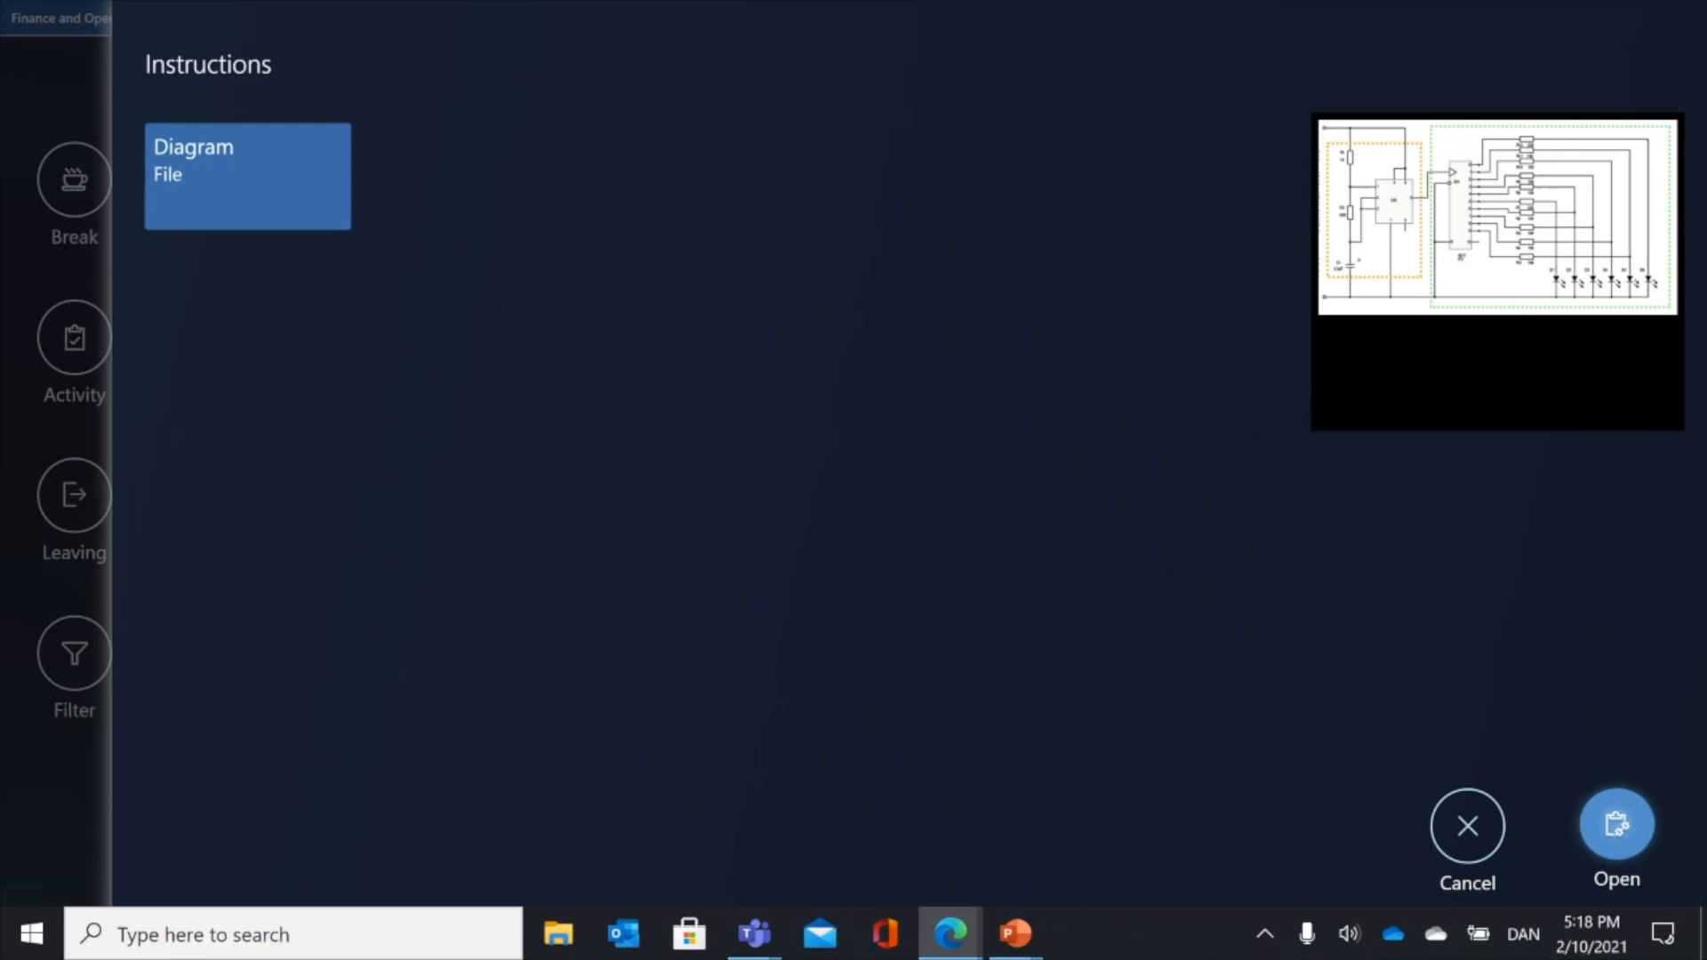
pyautogui.click(1468, 826)
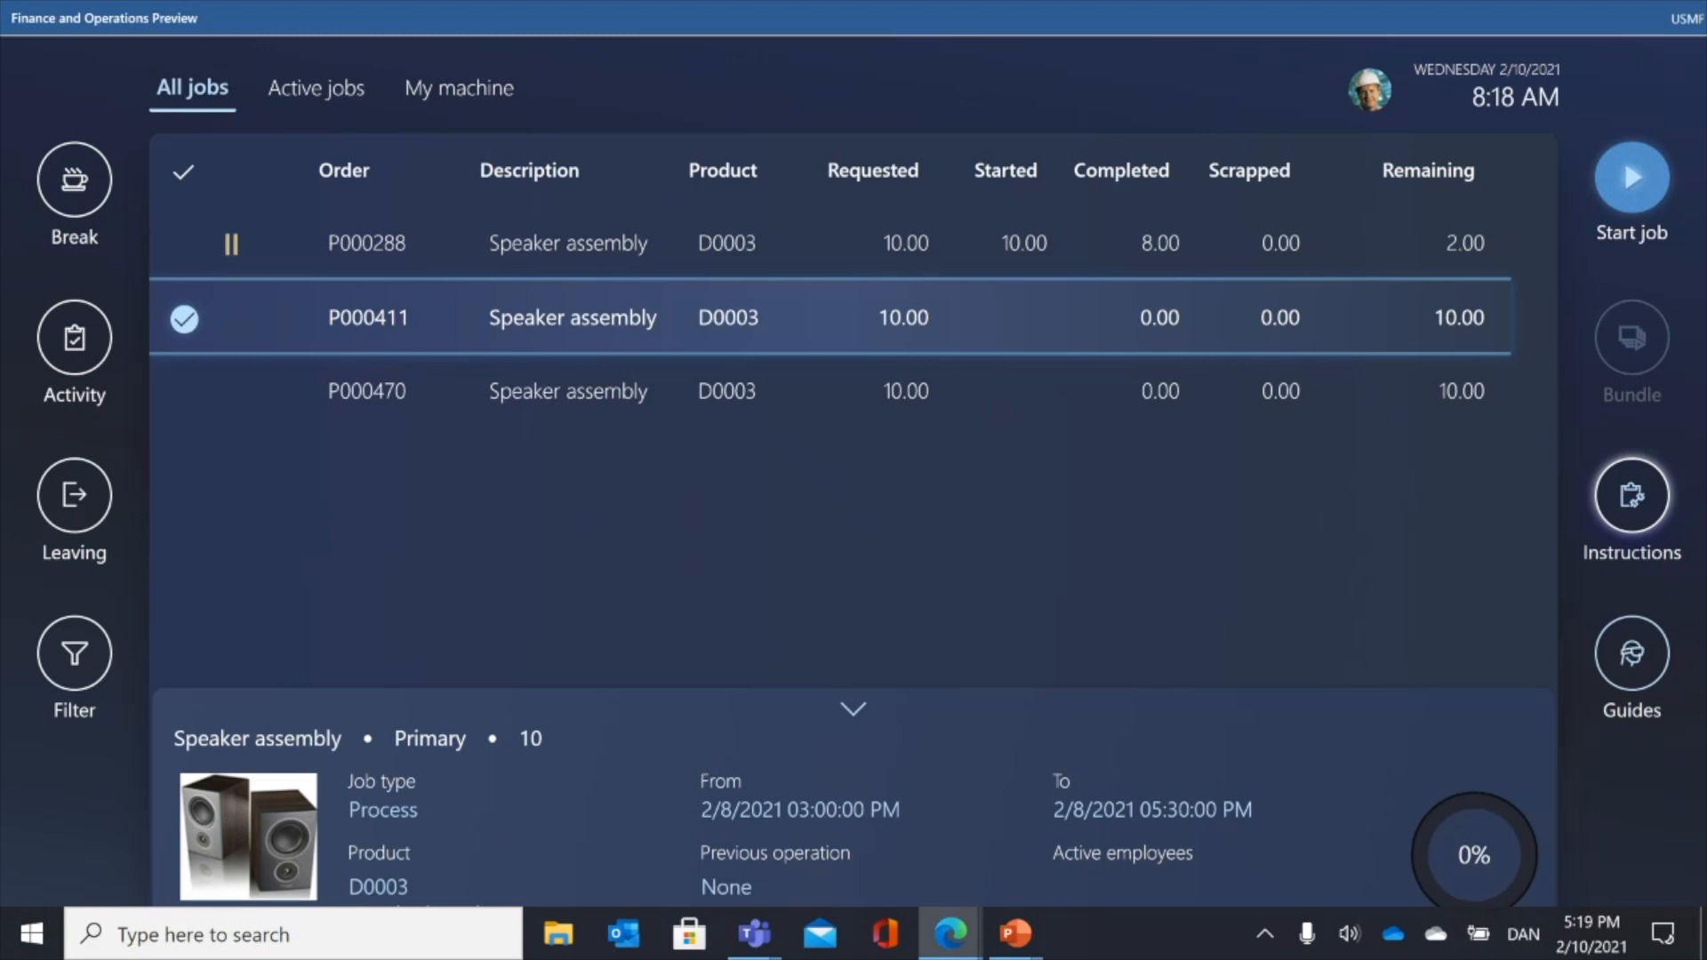
pyautogui.click(1631, 654)
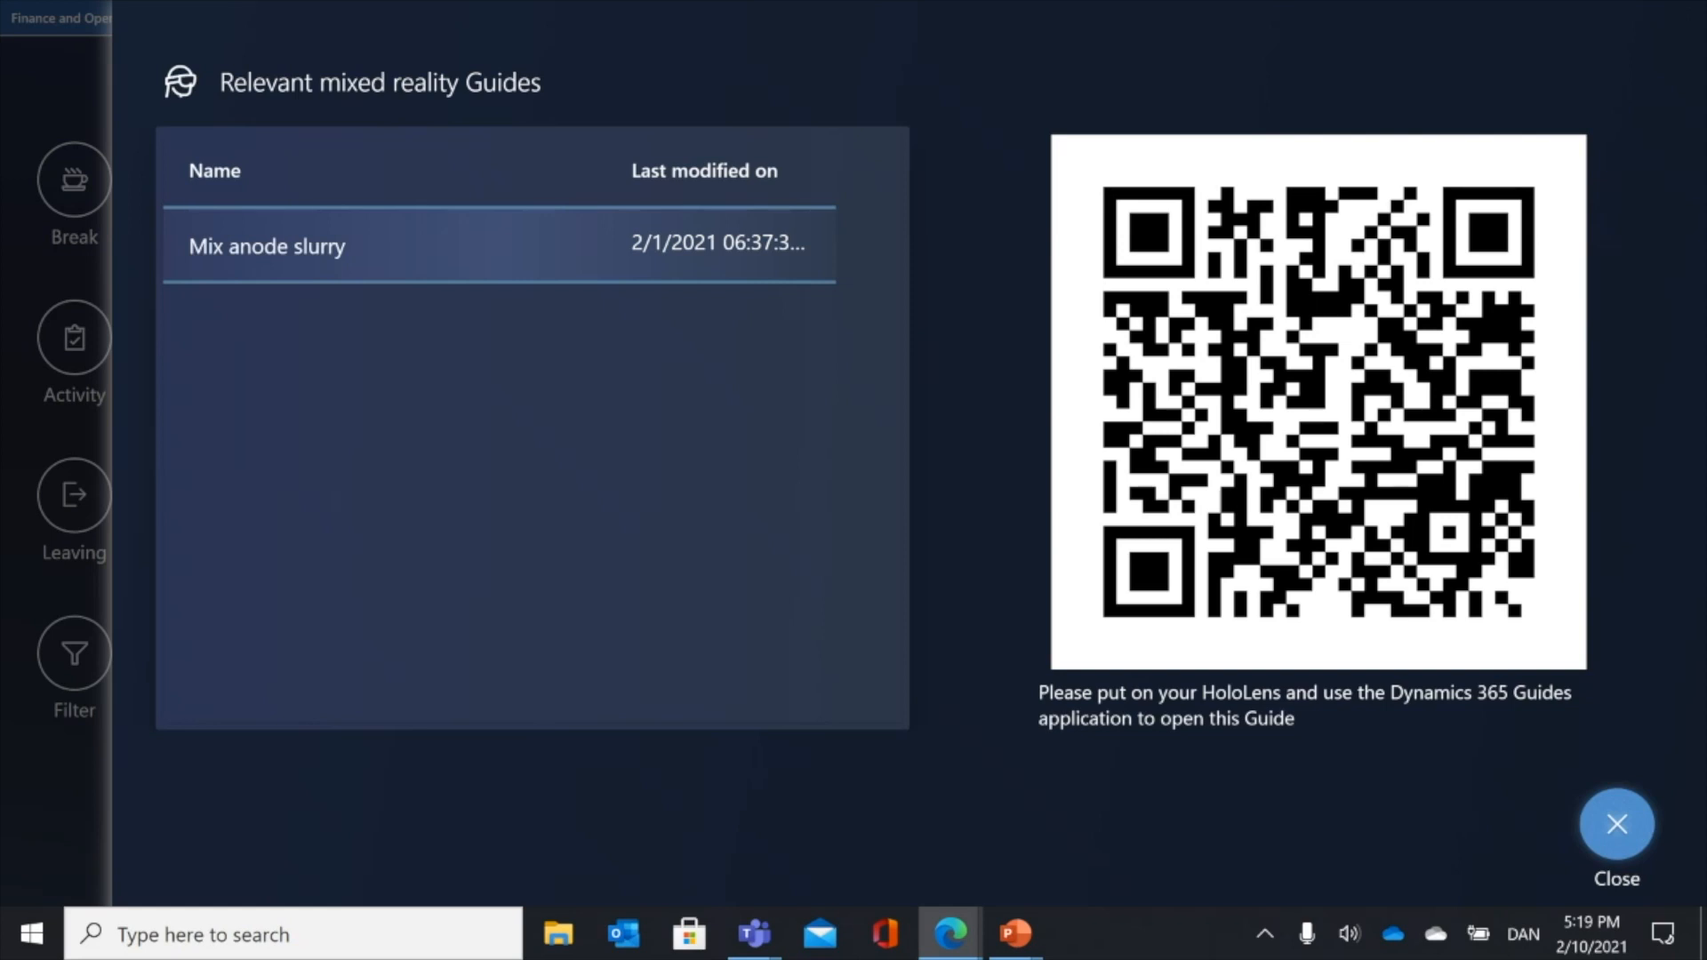
pyautogui.click(1617, 824)
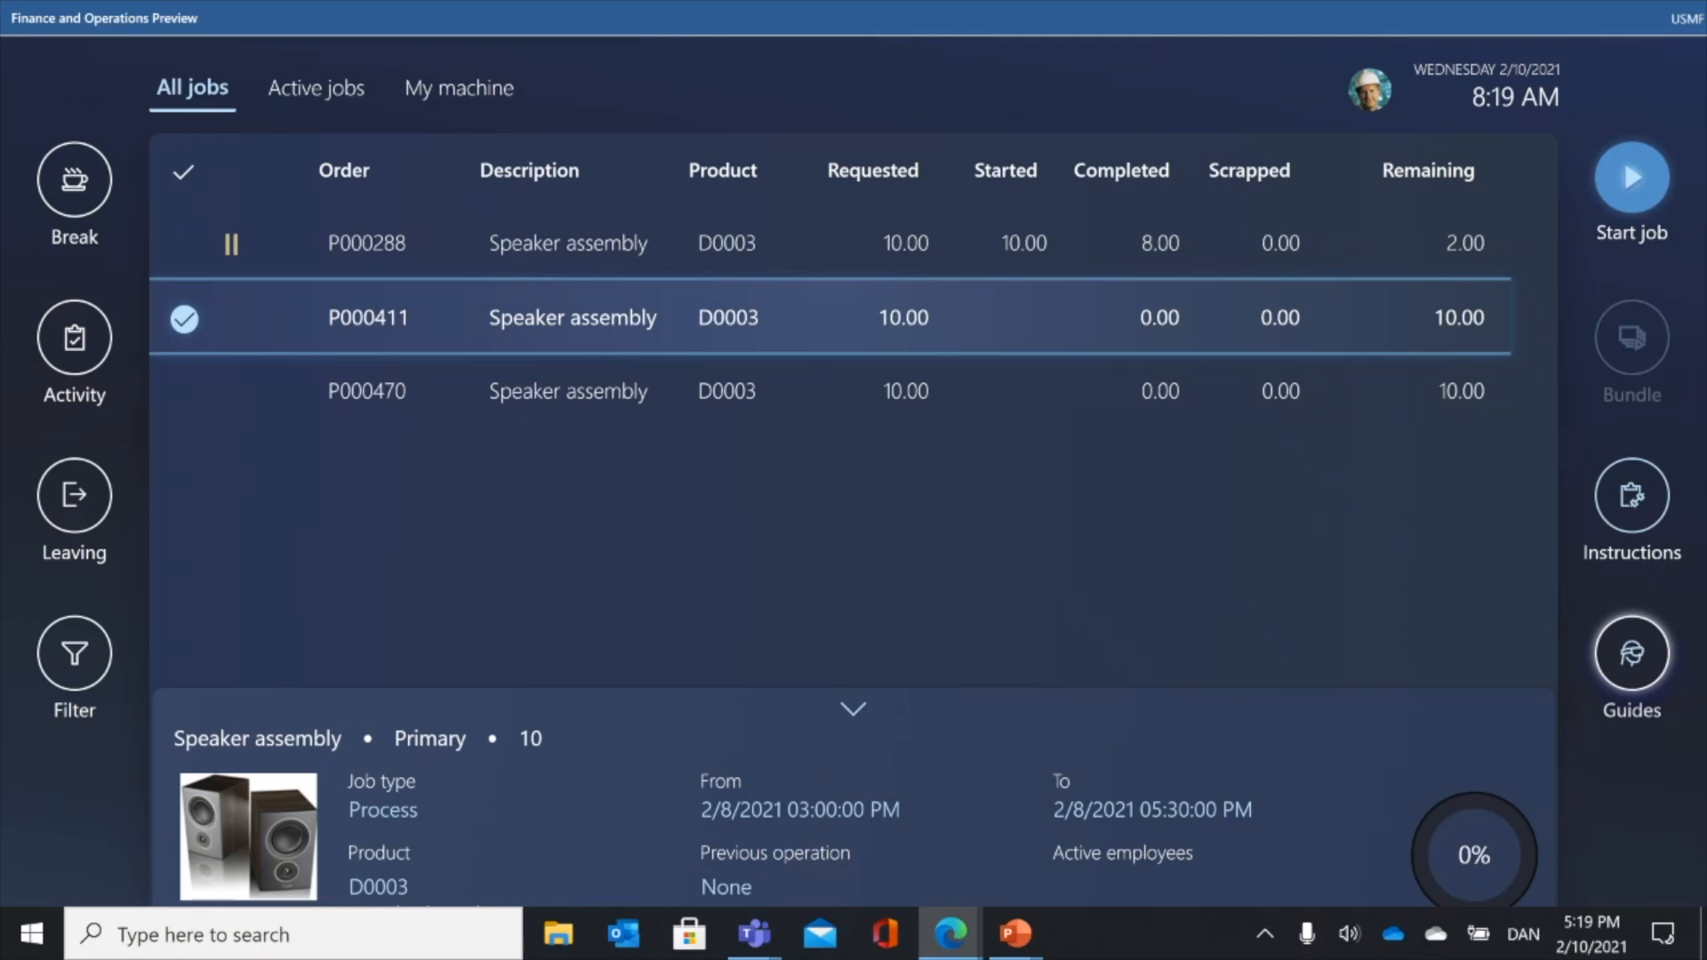
# - Switch to the Finance and Operations Preview dashboard window and start a new session, continuing to the site flagged as unsafe
pyautogui.hotkey('alt', 'Tab')
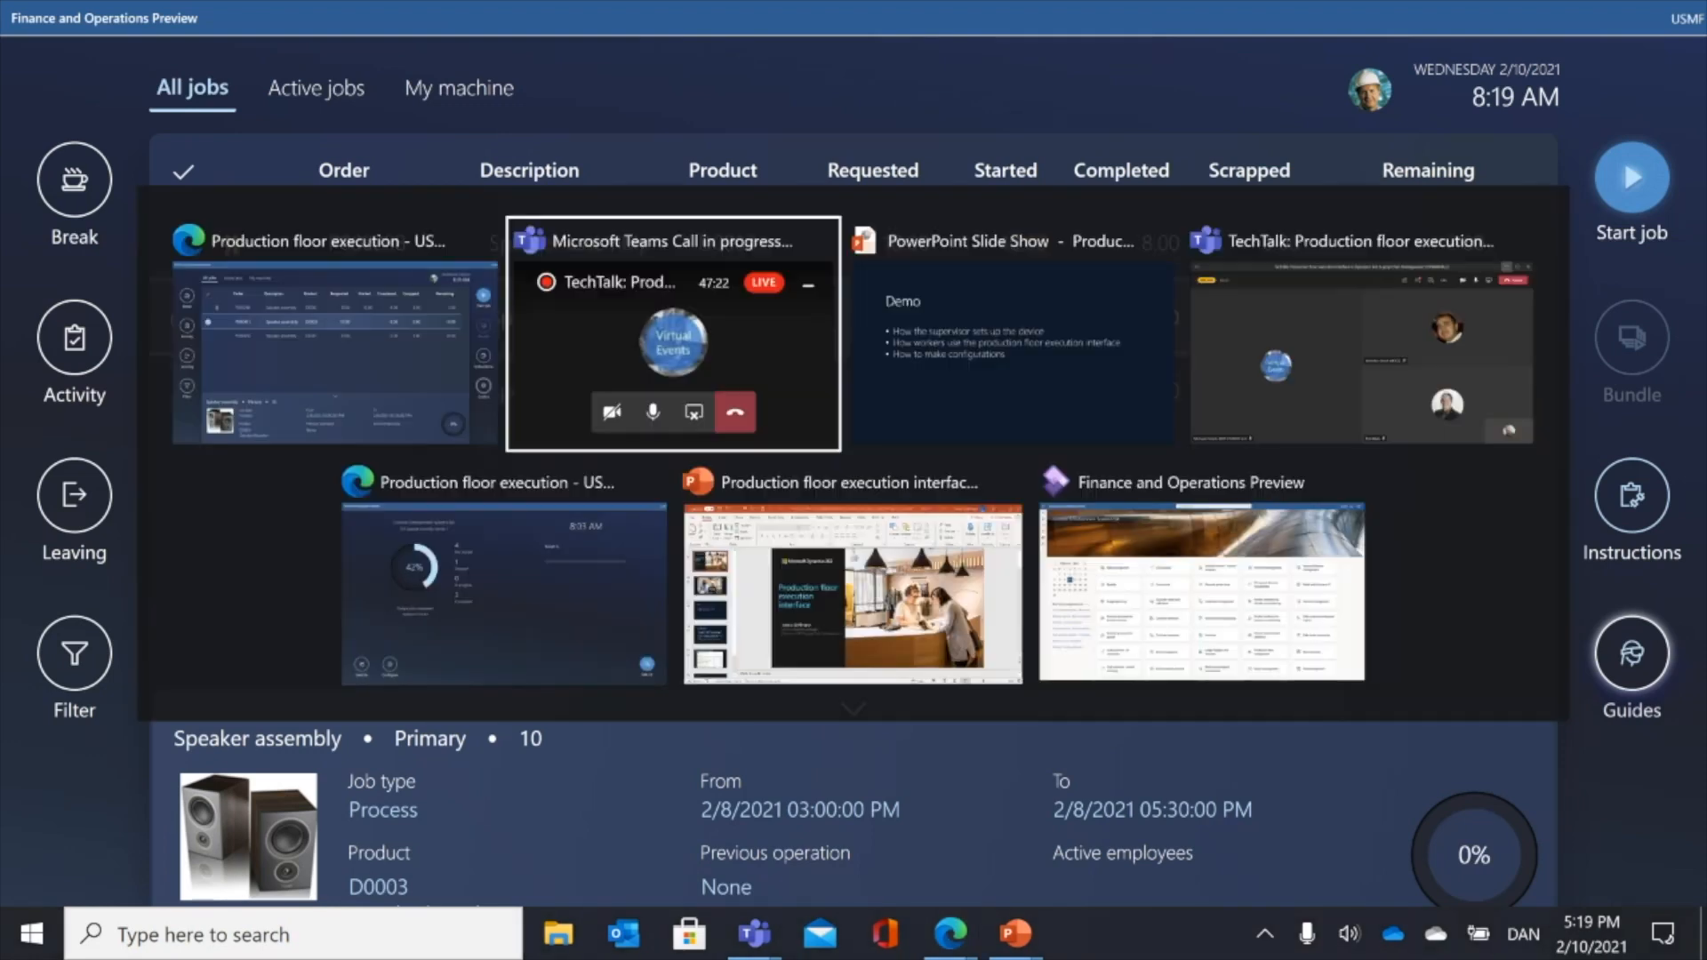
pyautogui.click(1089, 596)
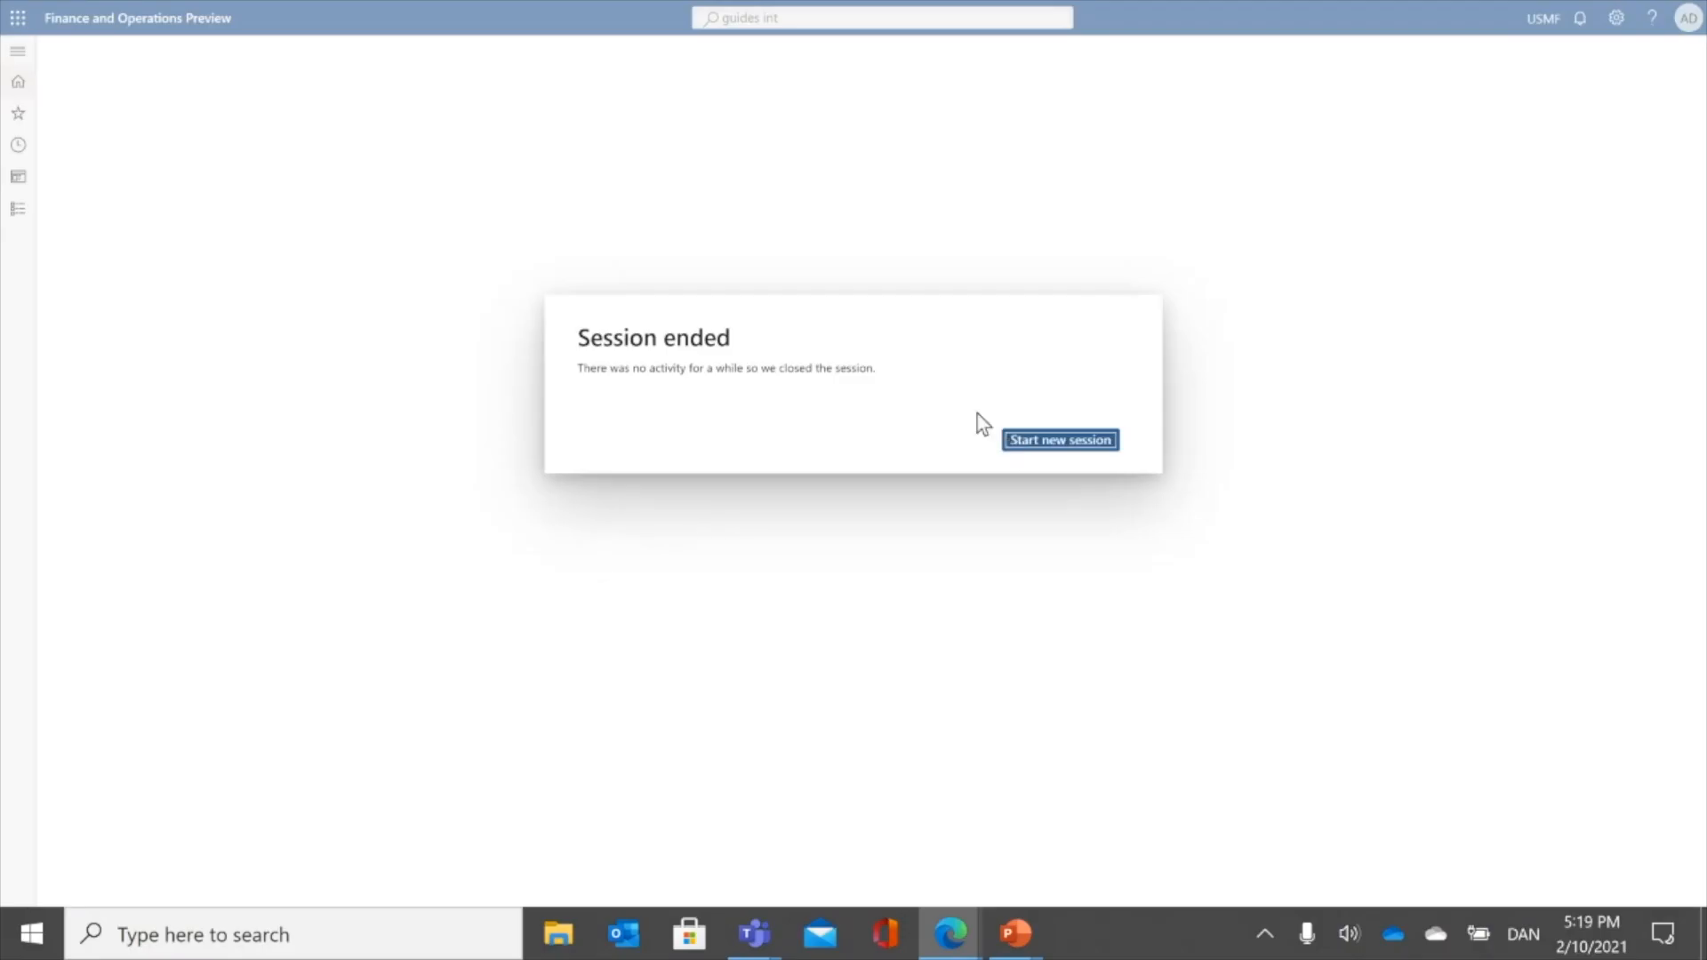
pyautogui.click(1039, 449)
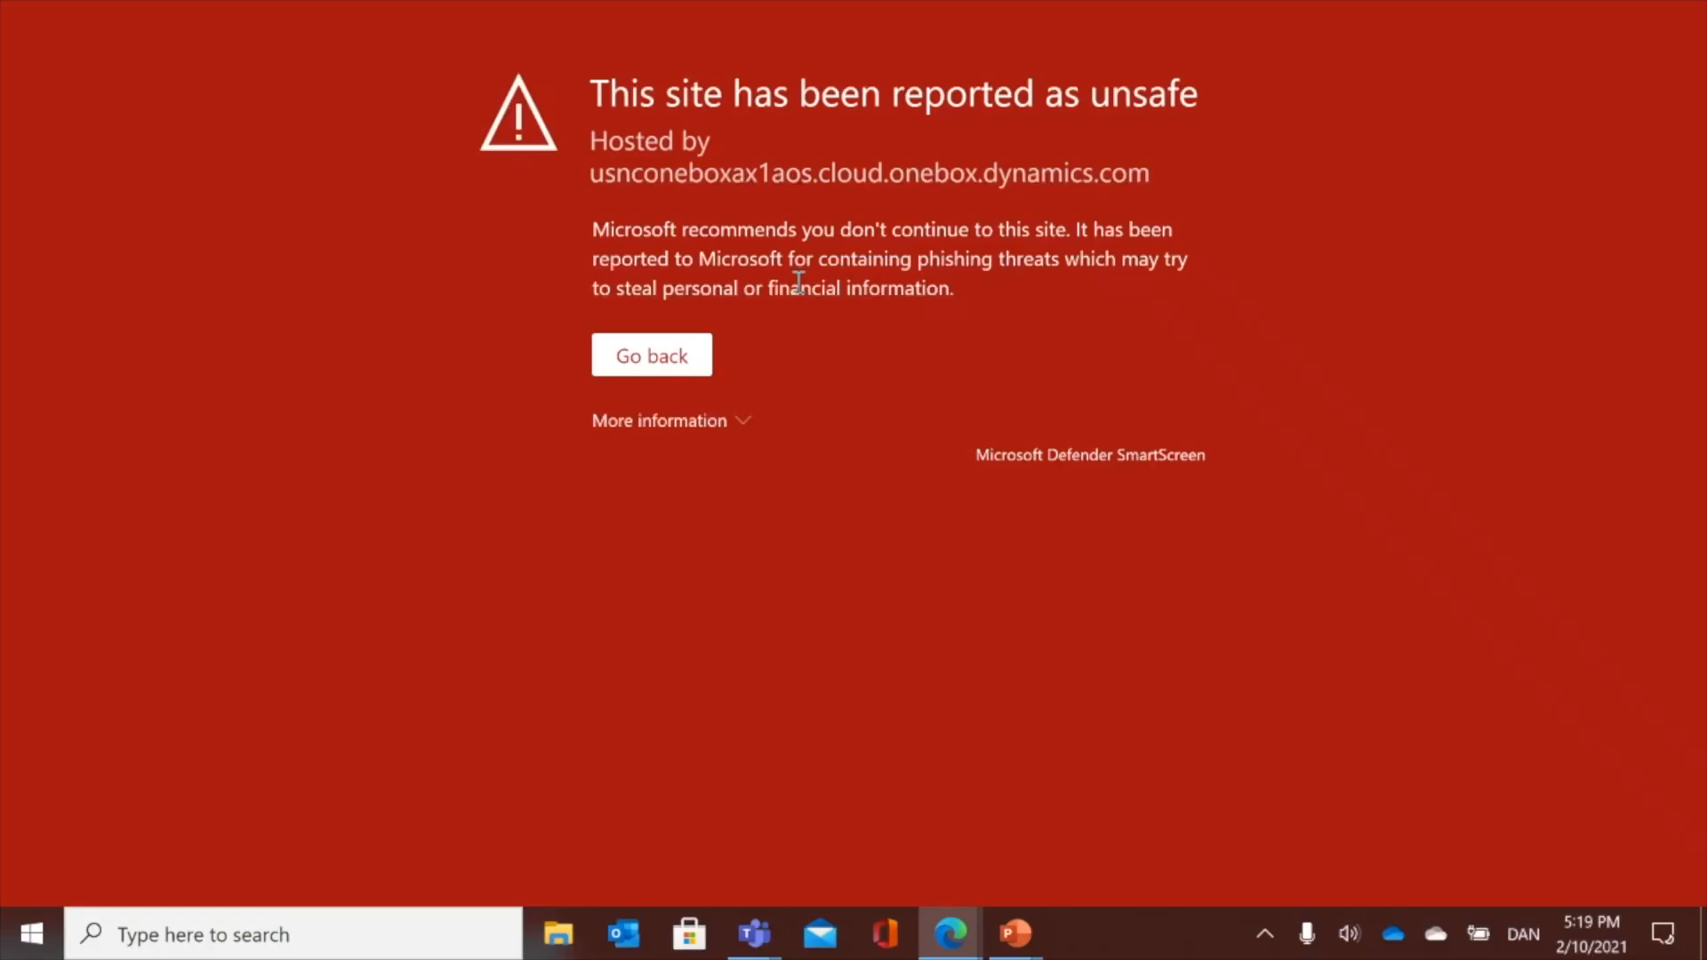
pyautogui.click(745, 425)
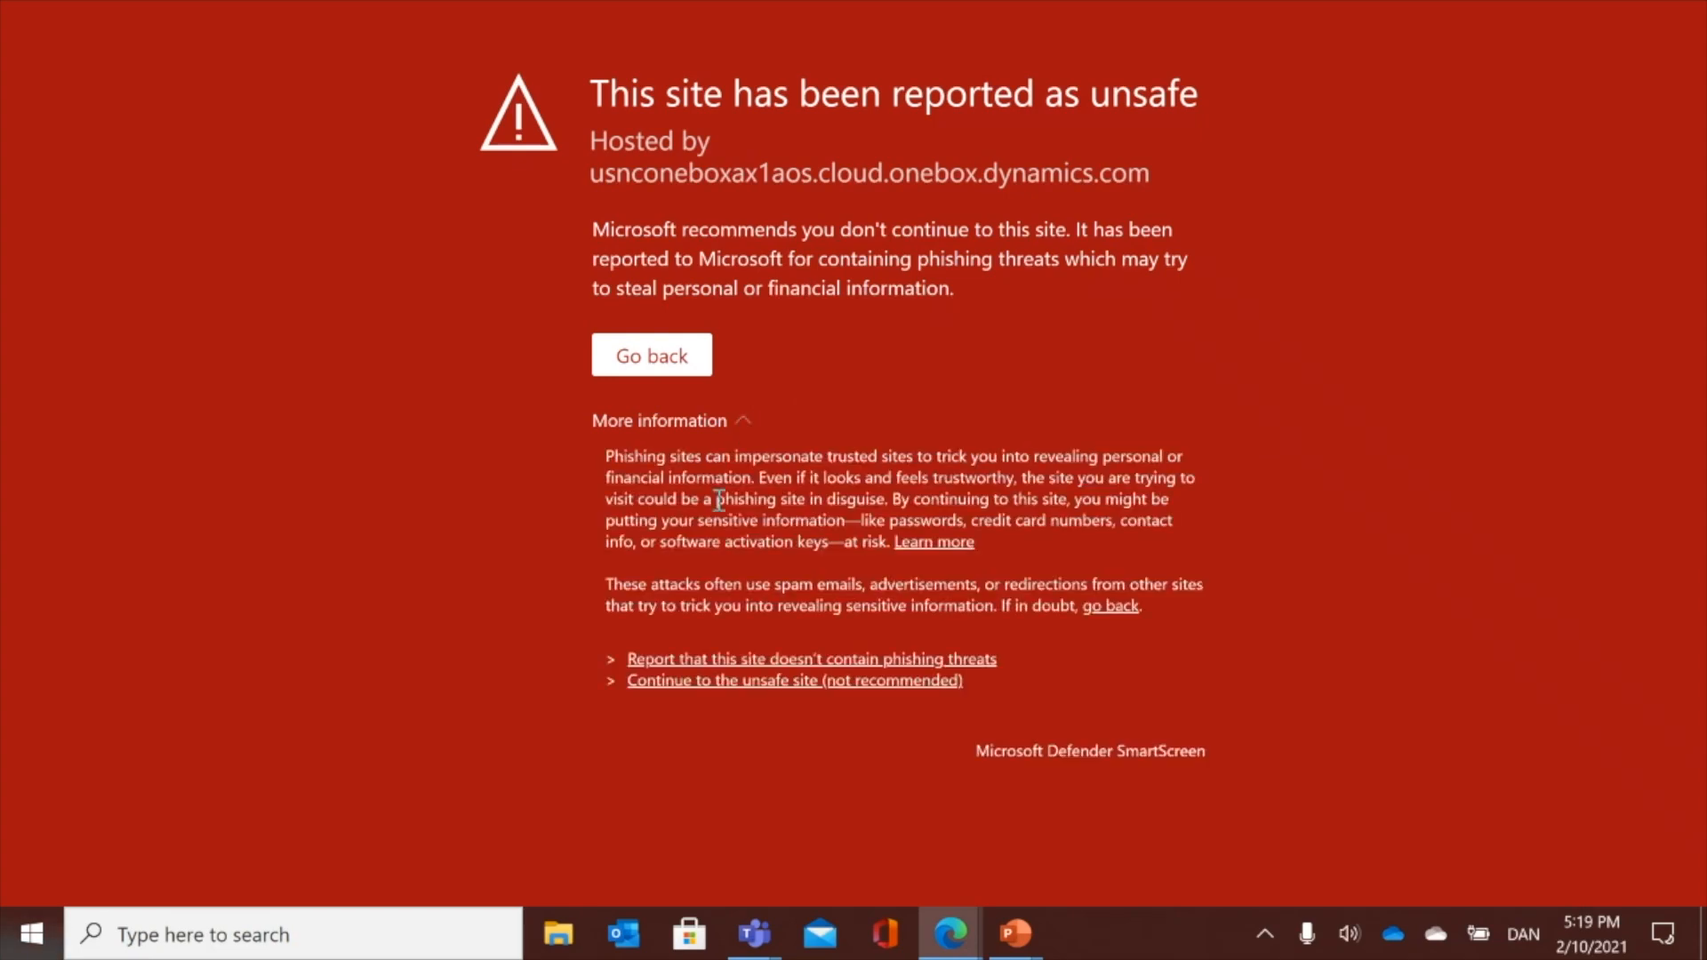
pyautogui.click(695, 682)
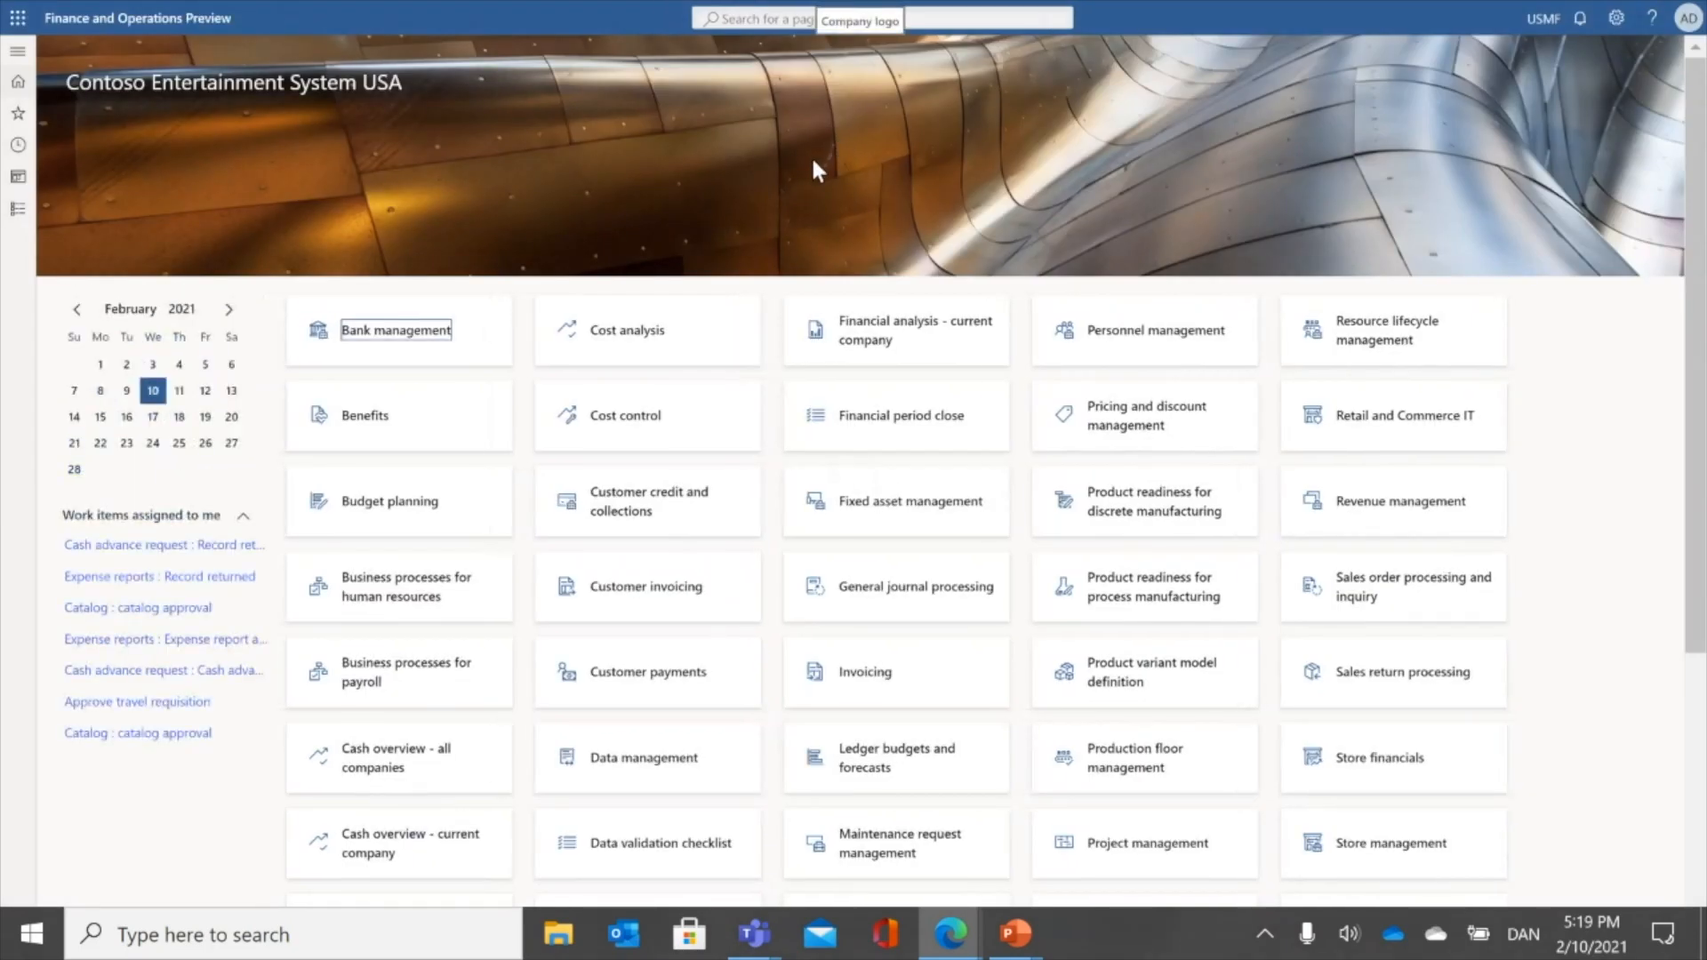
# - Search for "guides in" and open the Guides integration setup page under Mixed reality to view its configuration
pyautogui.click(772, 19)
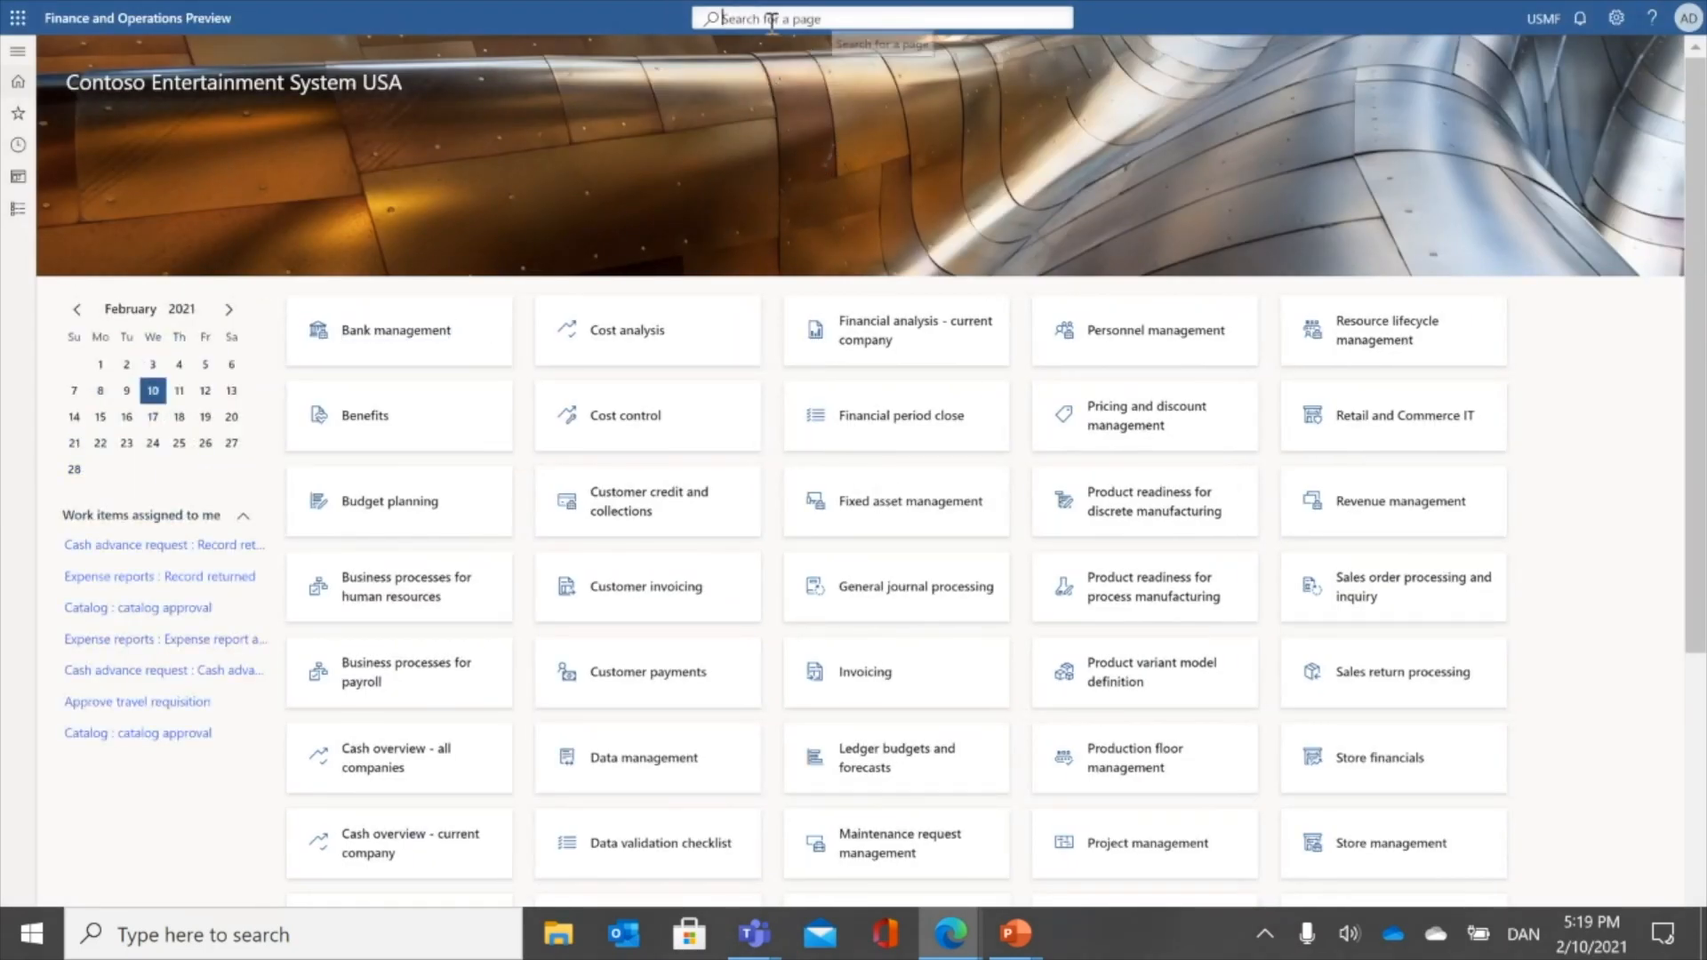
pyautogui.write('guides in')
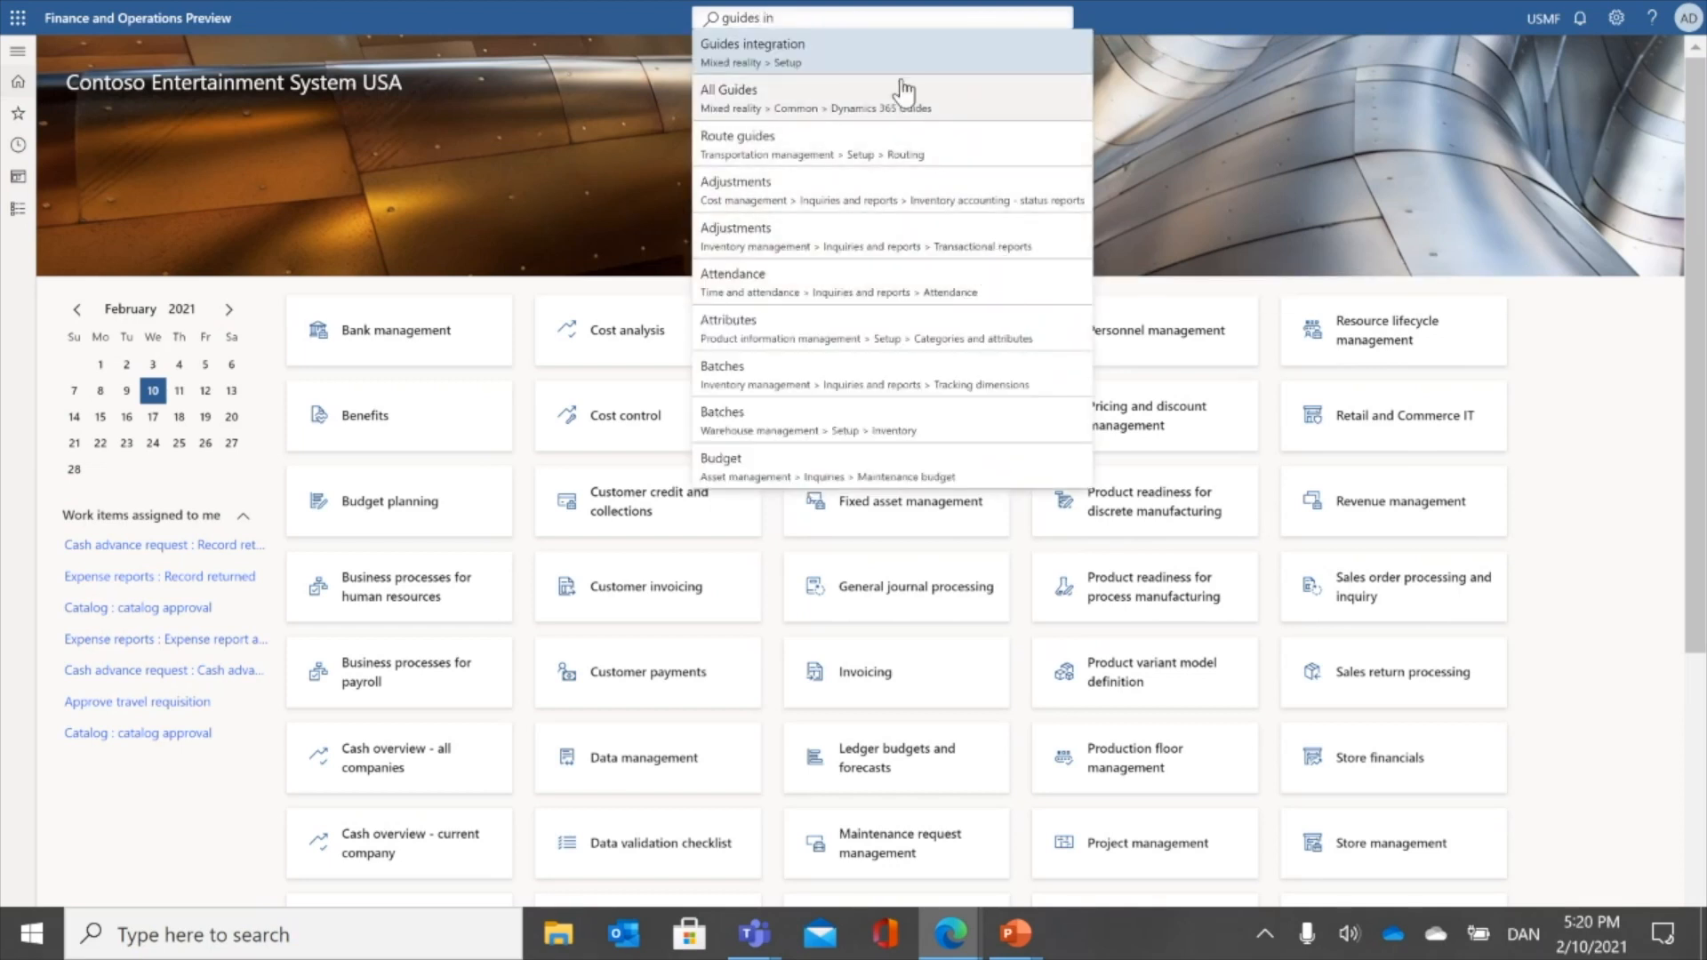
pyautogui.click(868, 54)
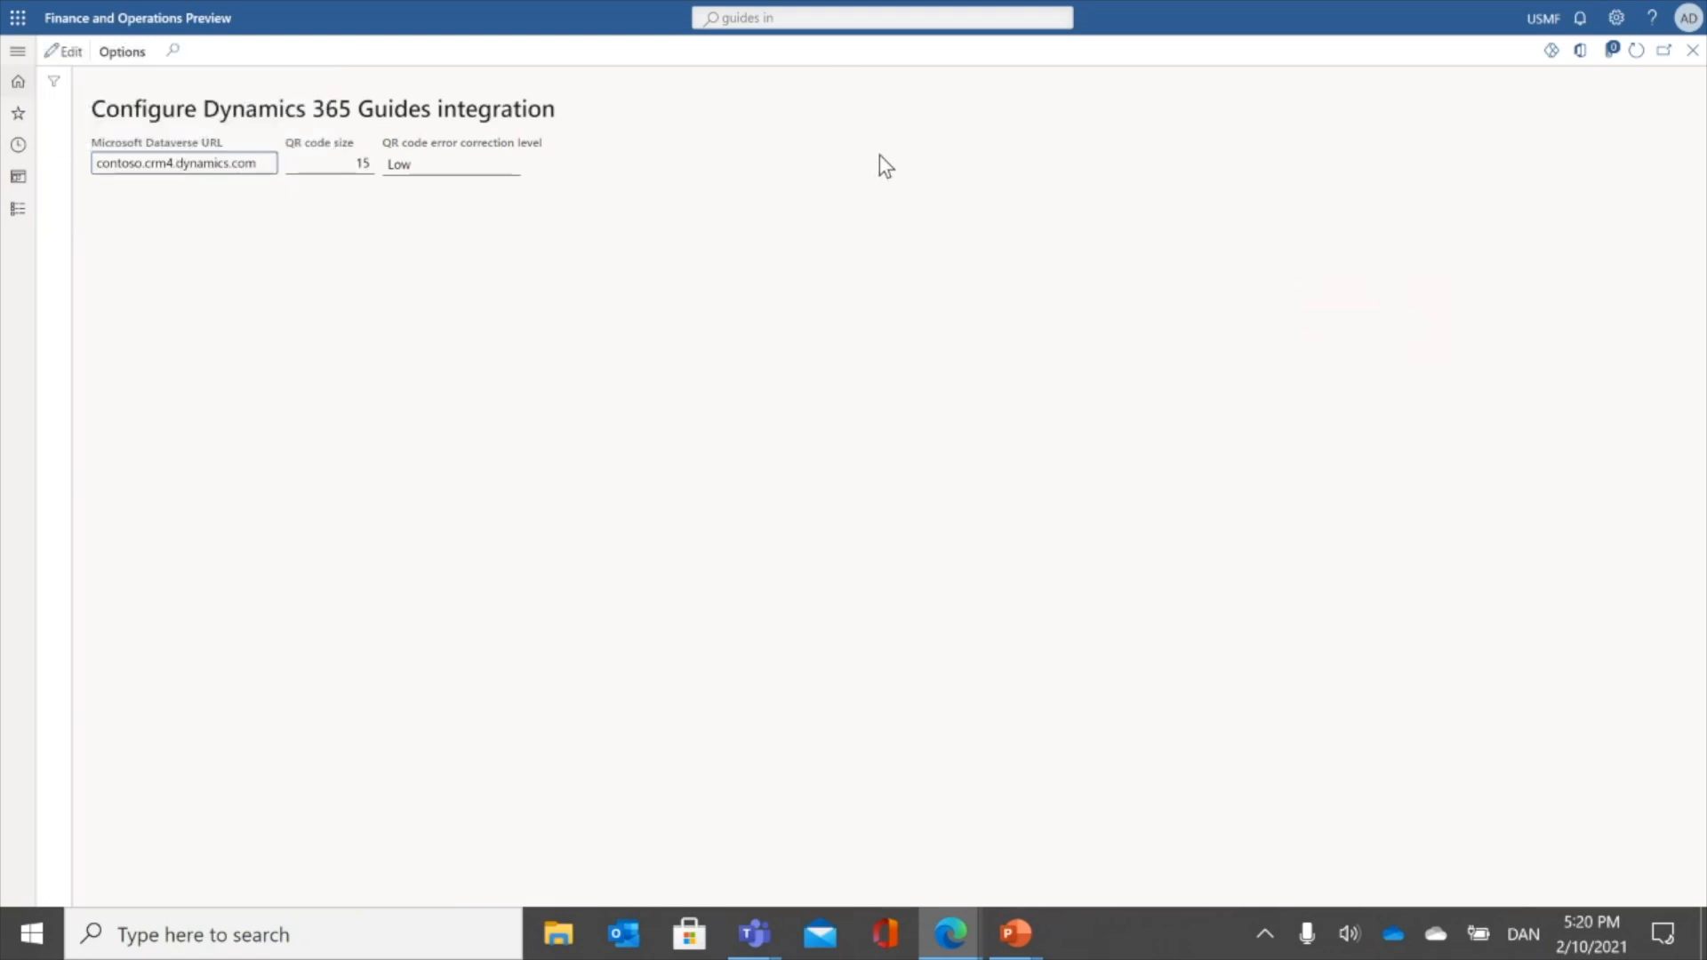
# - Search for "all gu" and open the All Guides page under Mixed reality
pyautogui.click(845, 17)
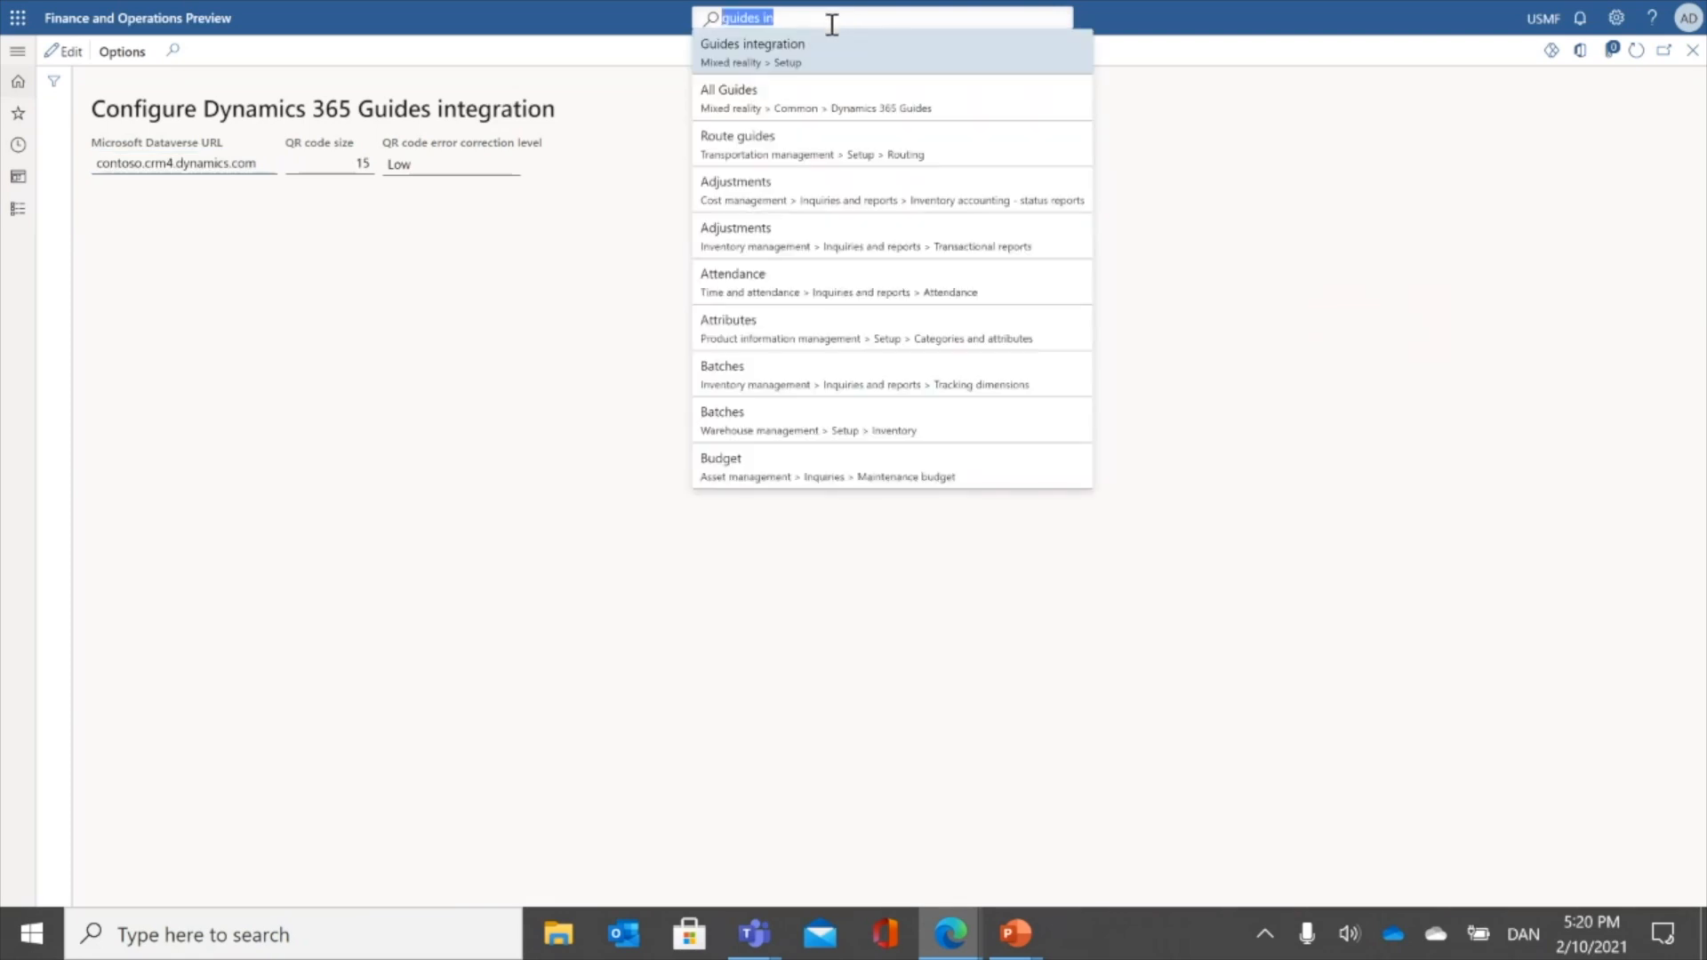
pyautogui.write('a')
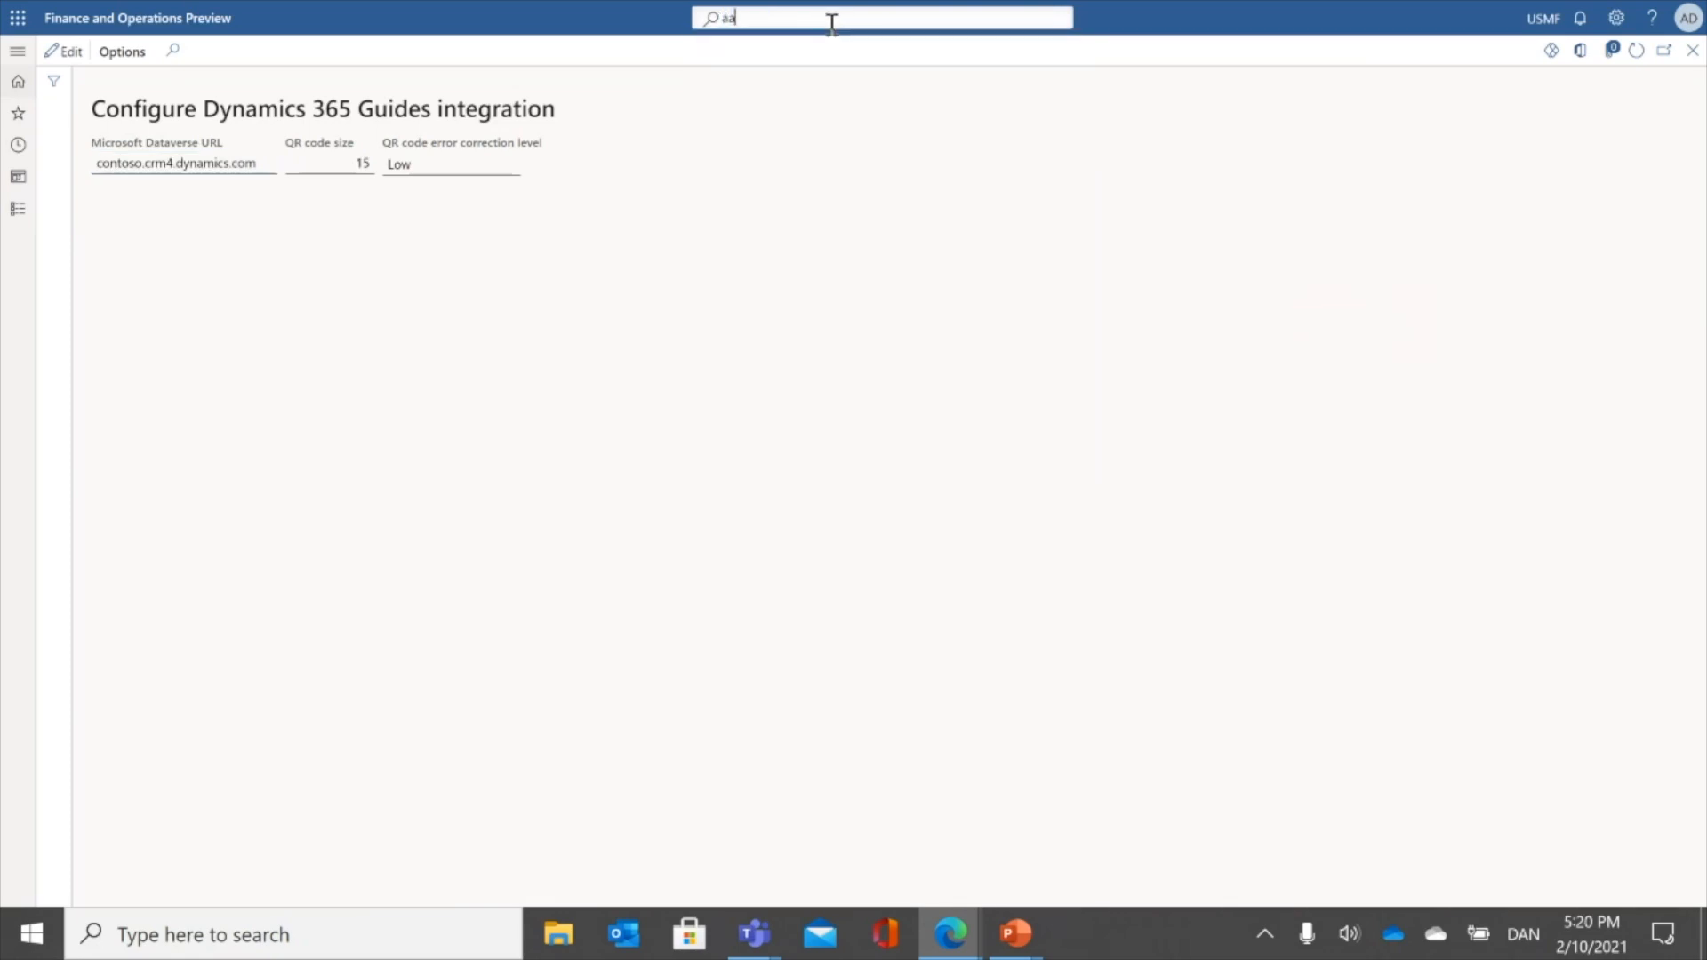
pyautogui.write('ll gu')
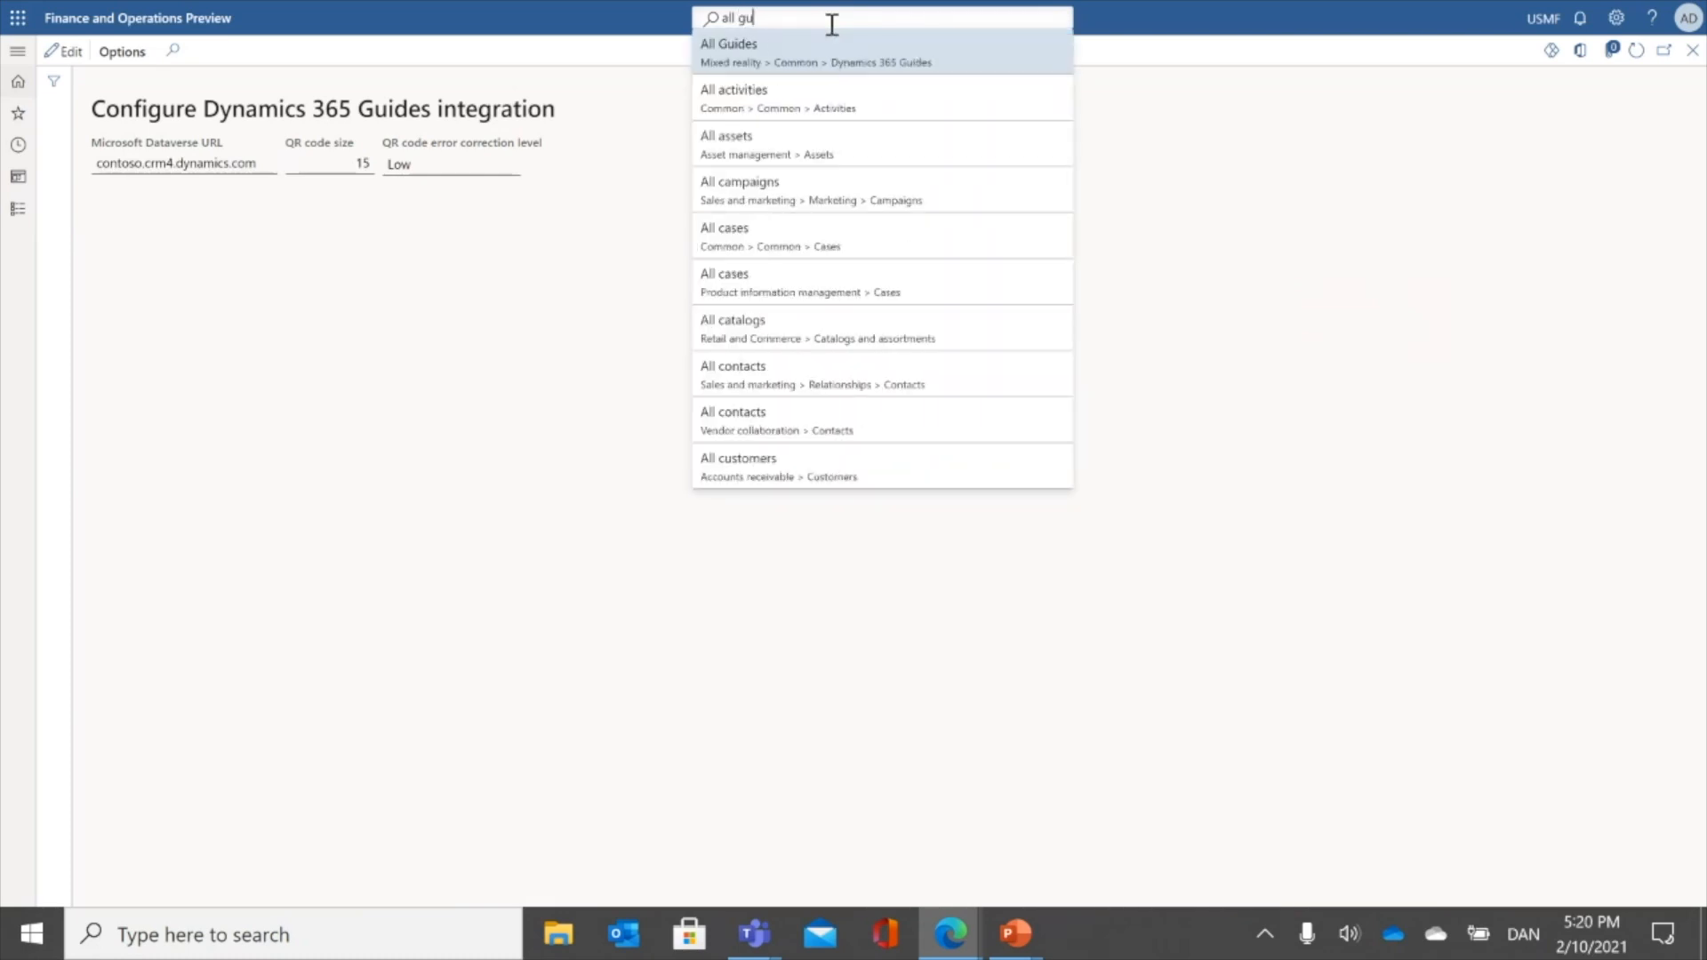
pyautogui.press('Return')
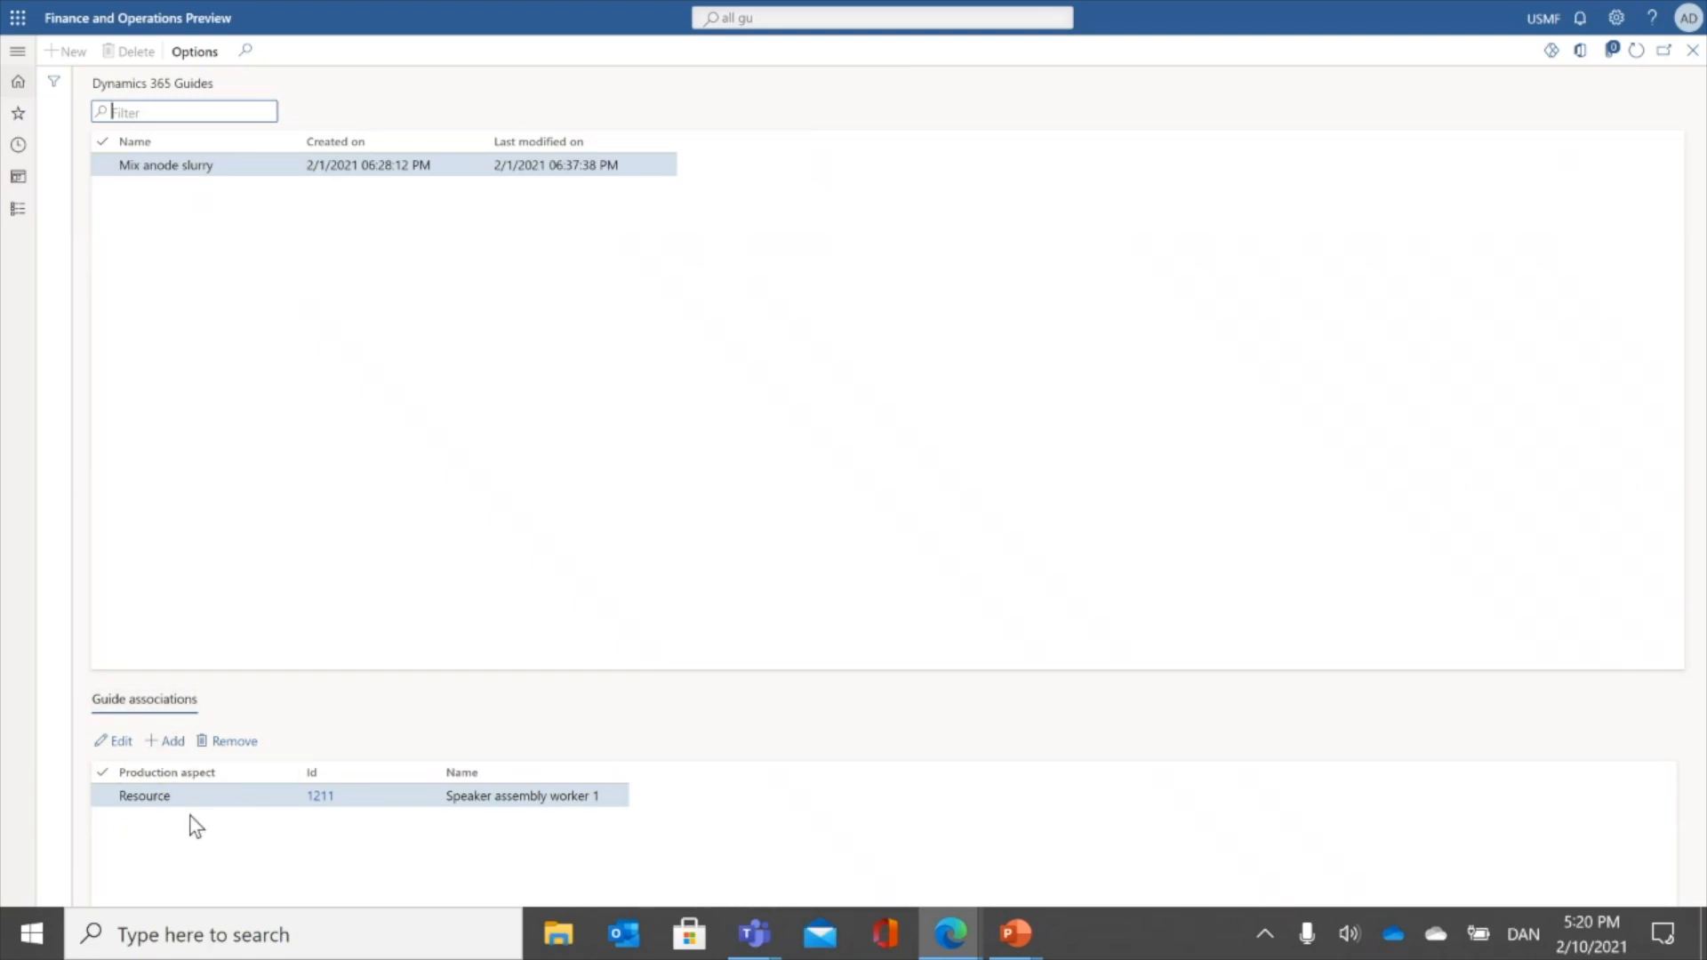
# - Open the Mix anode slurry guide's resource association for editing and examine the available production aspects, keeping Resource
pyautogui.click(245, 791)
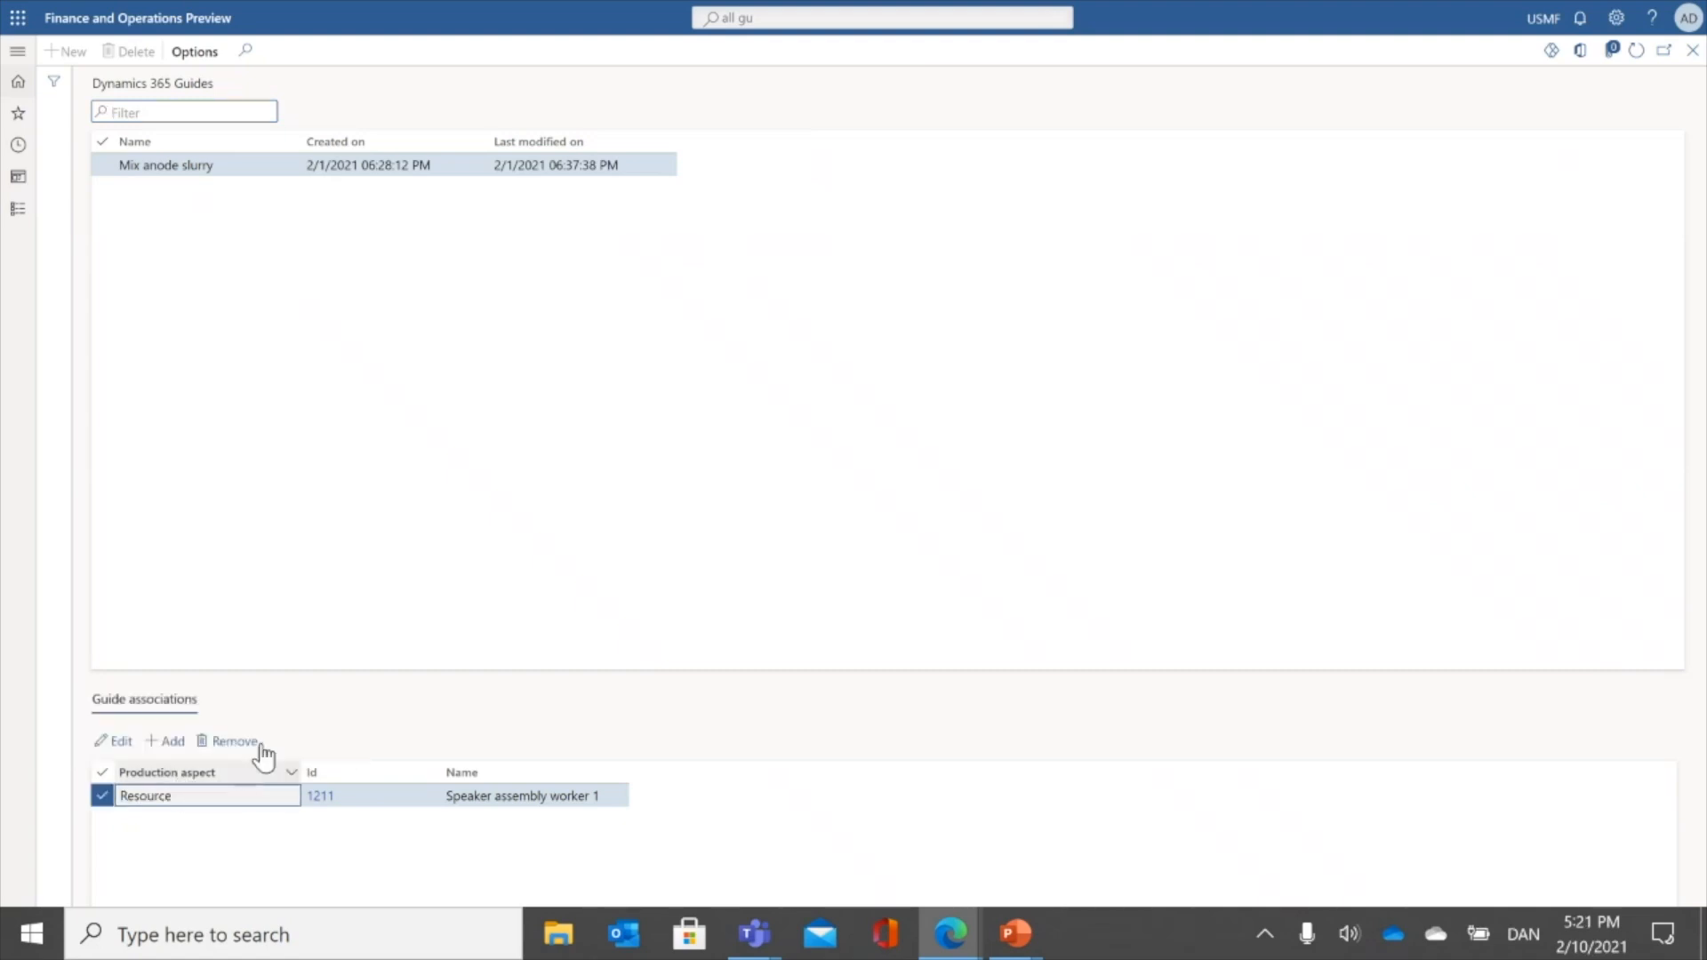
pyautogui.click(129, 745)
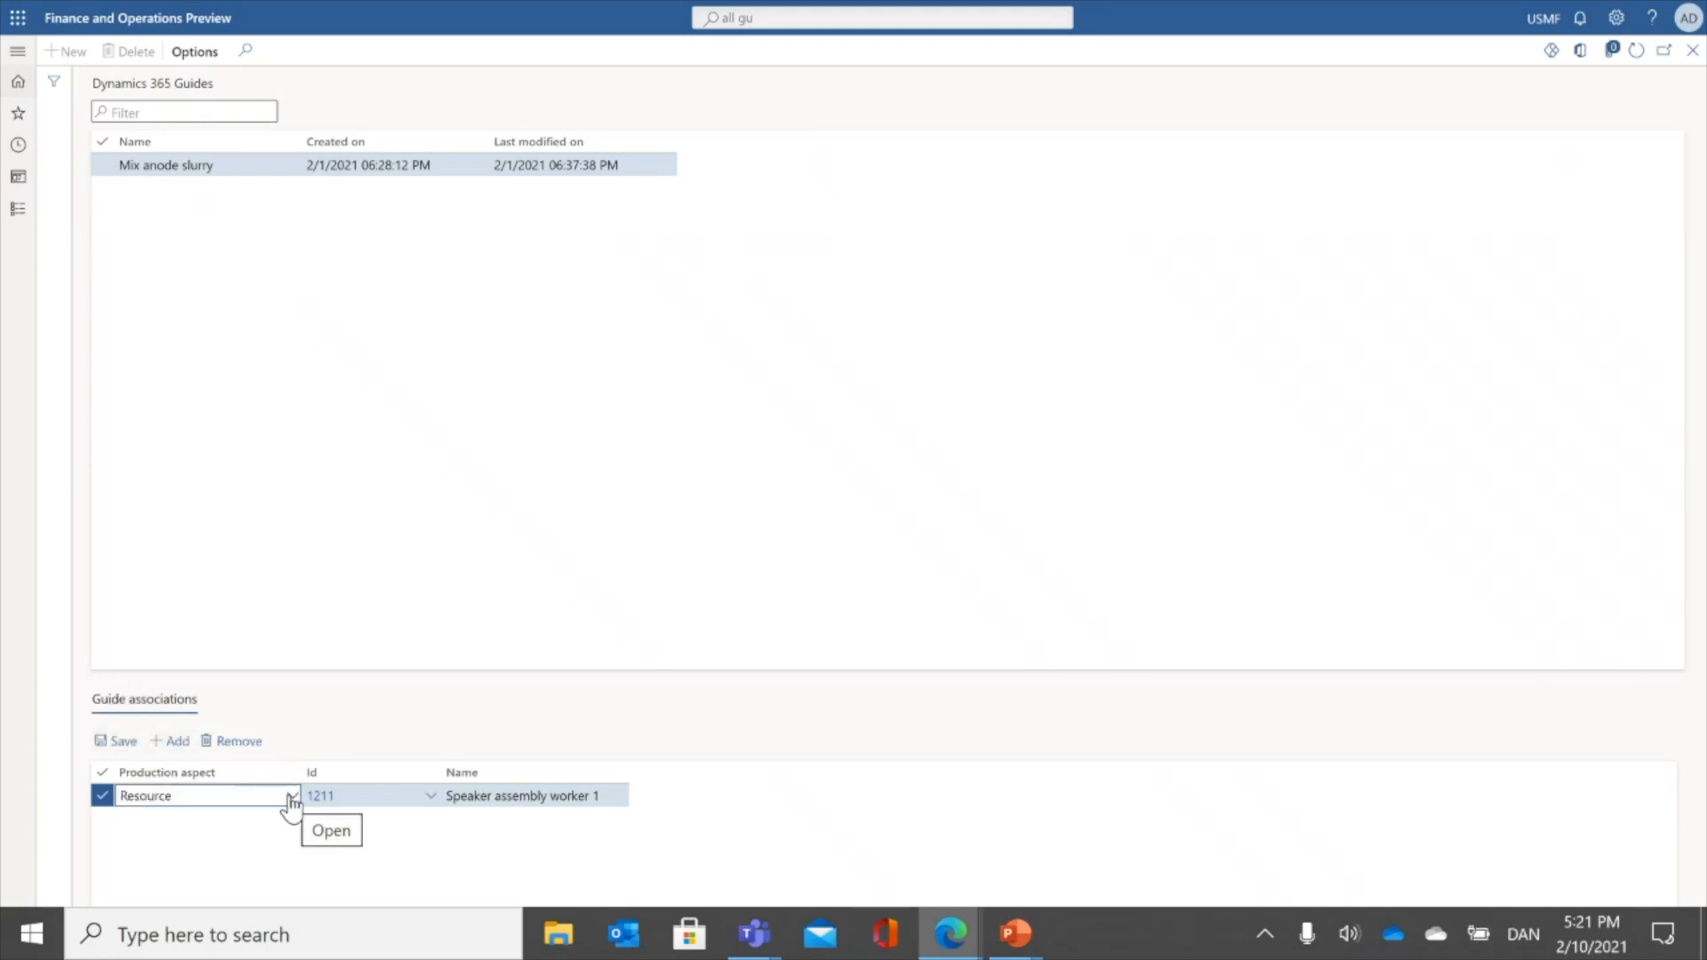
pyautogui.click(291, 799)
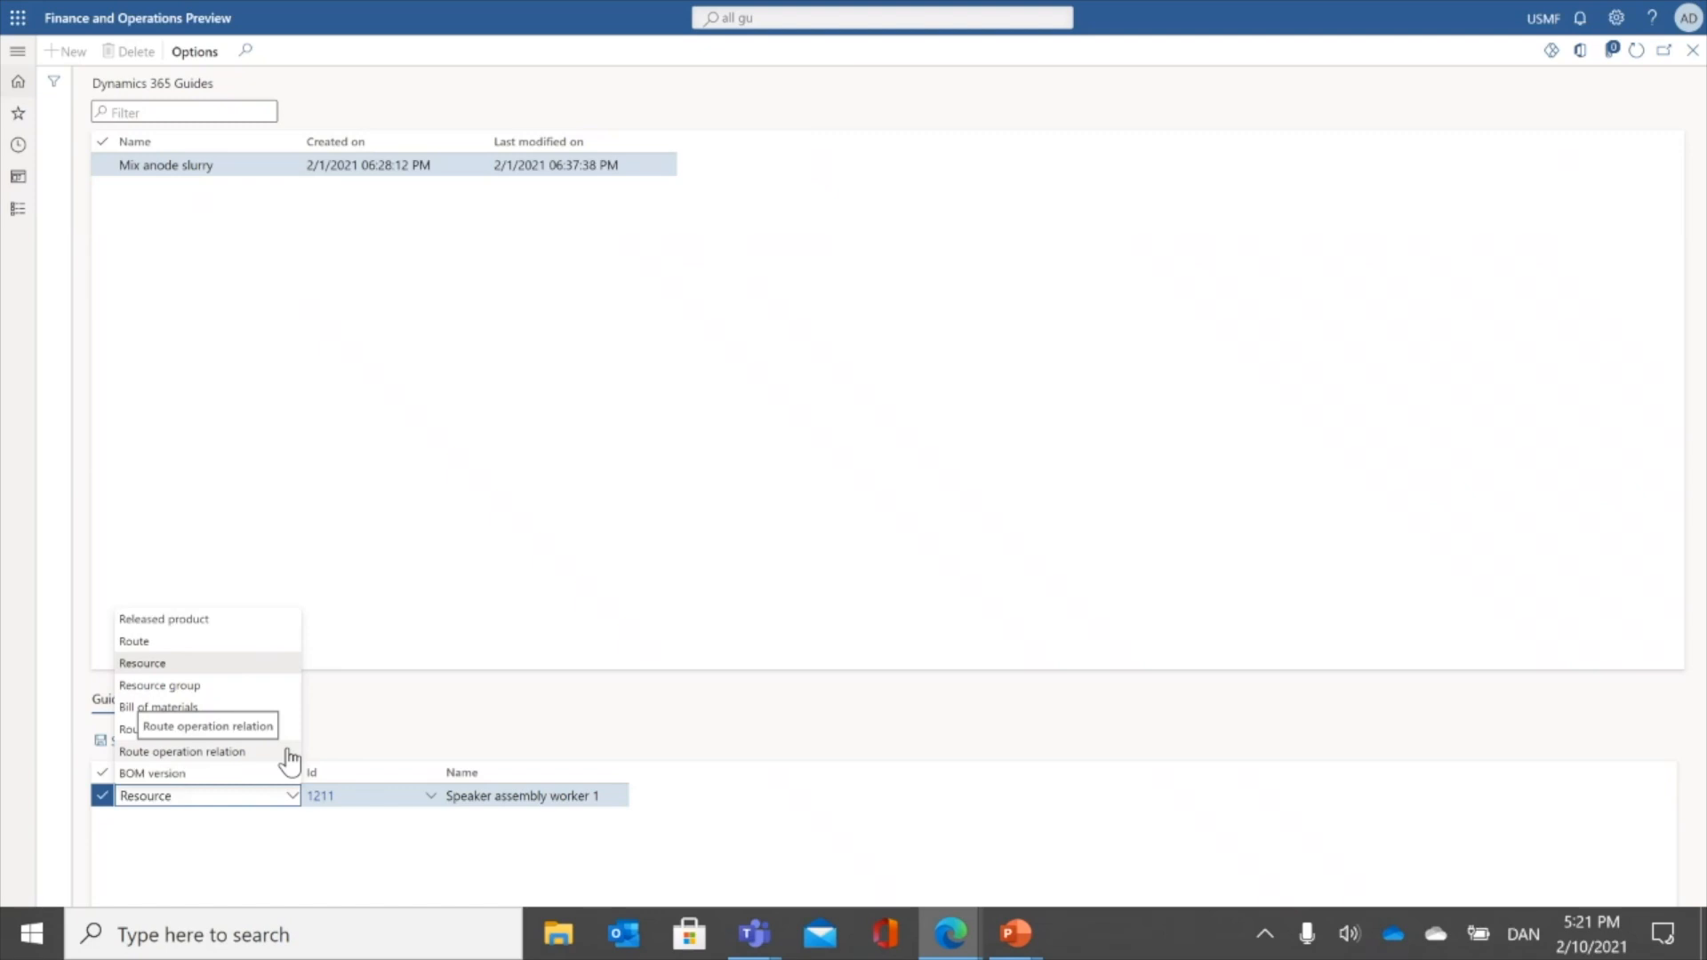
pyautogui.click(439, 741)
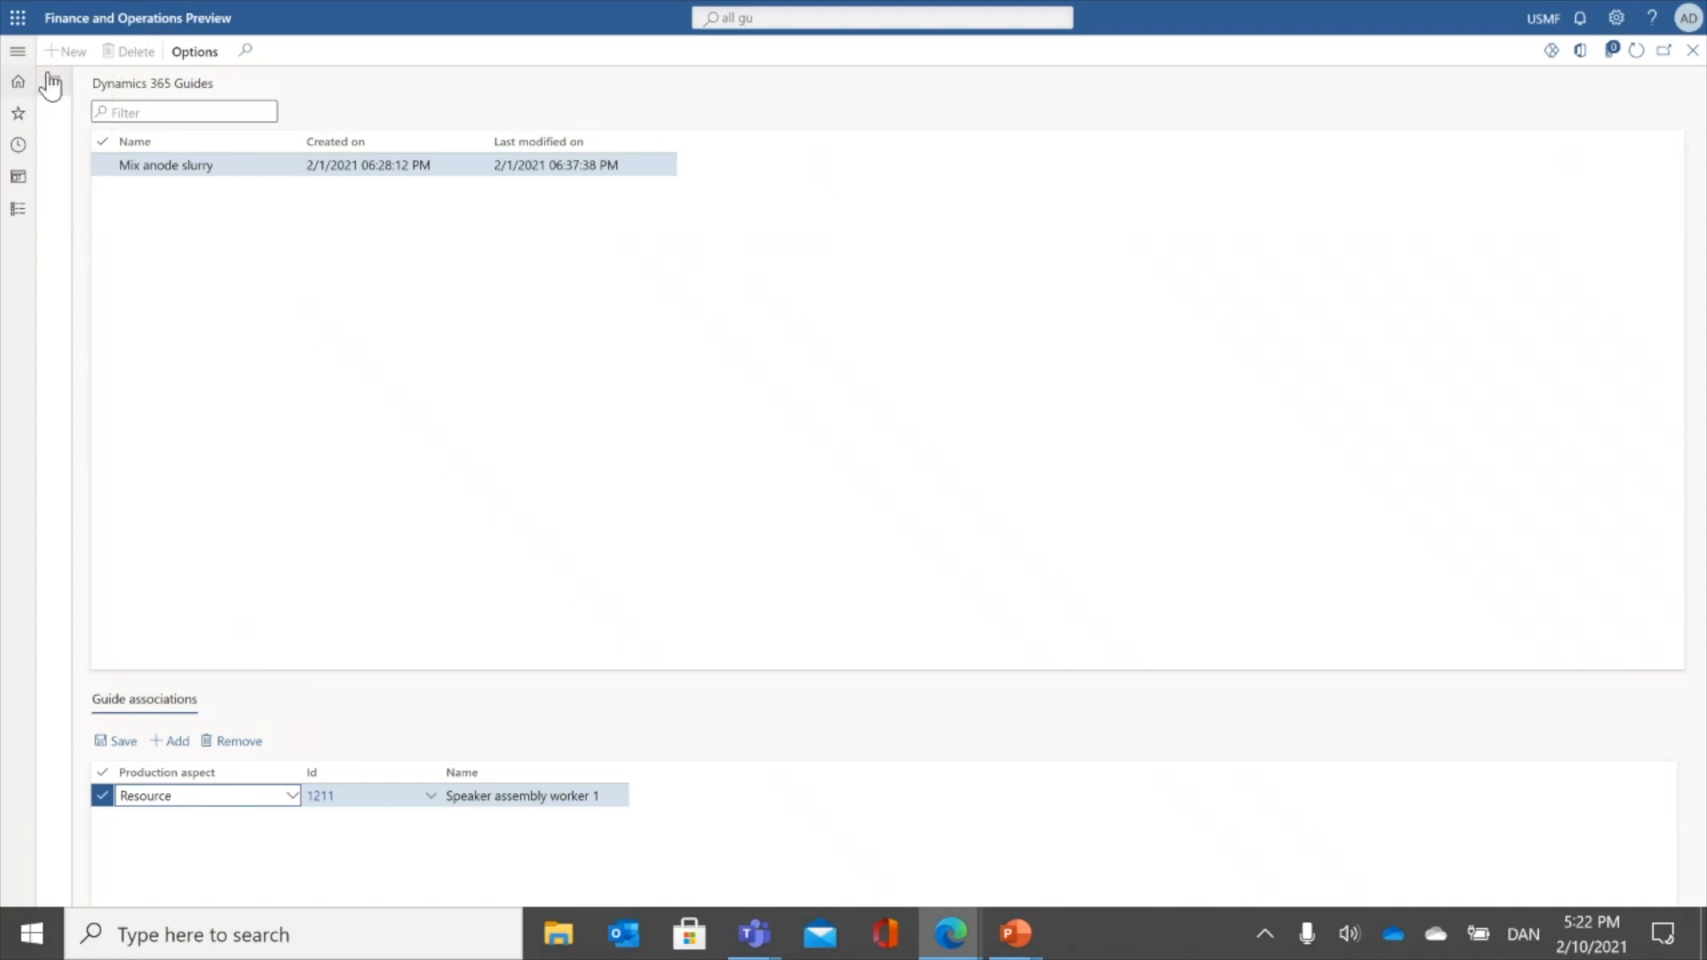
# - Open Resources under Organization administration, filter the list by resource 1211, view its associated guides, and close the page
pyautogui.click(22, 56)
pyautogui.click(104, 282)
pyautogui.scroll(-5, 100, 702)
pyautogui.click(122, 445)
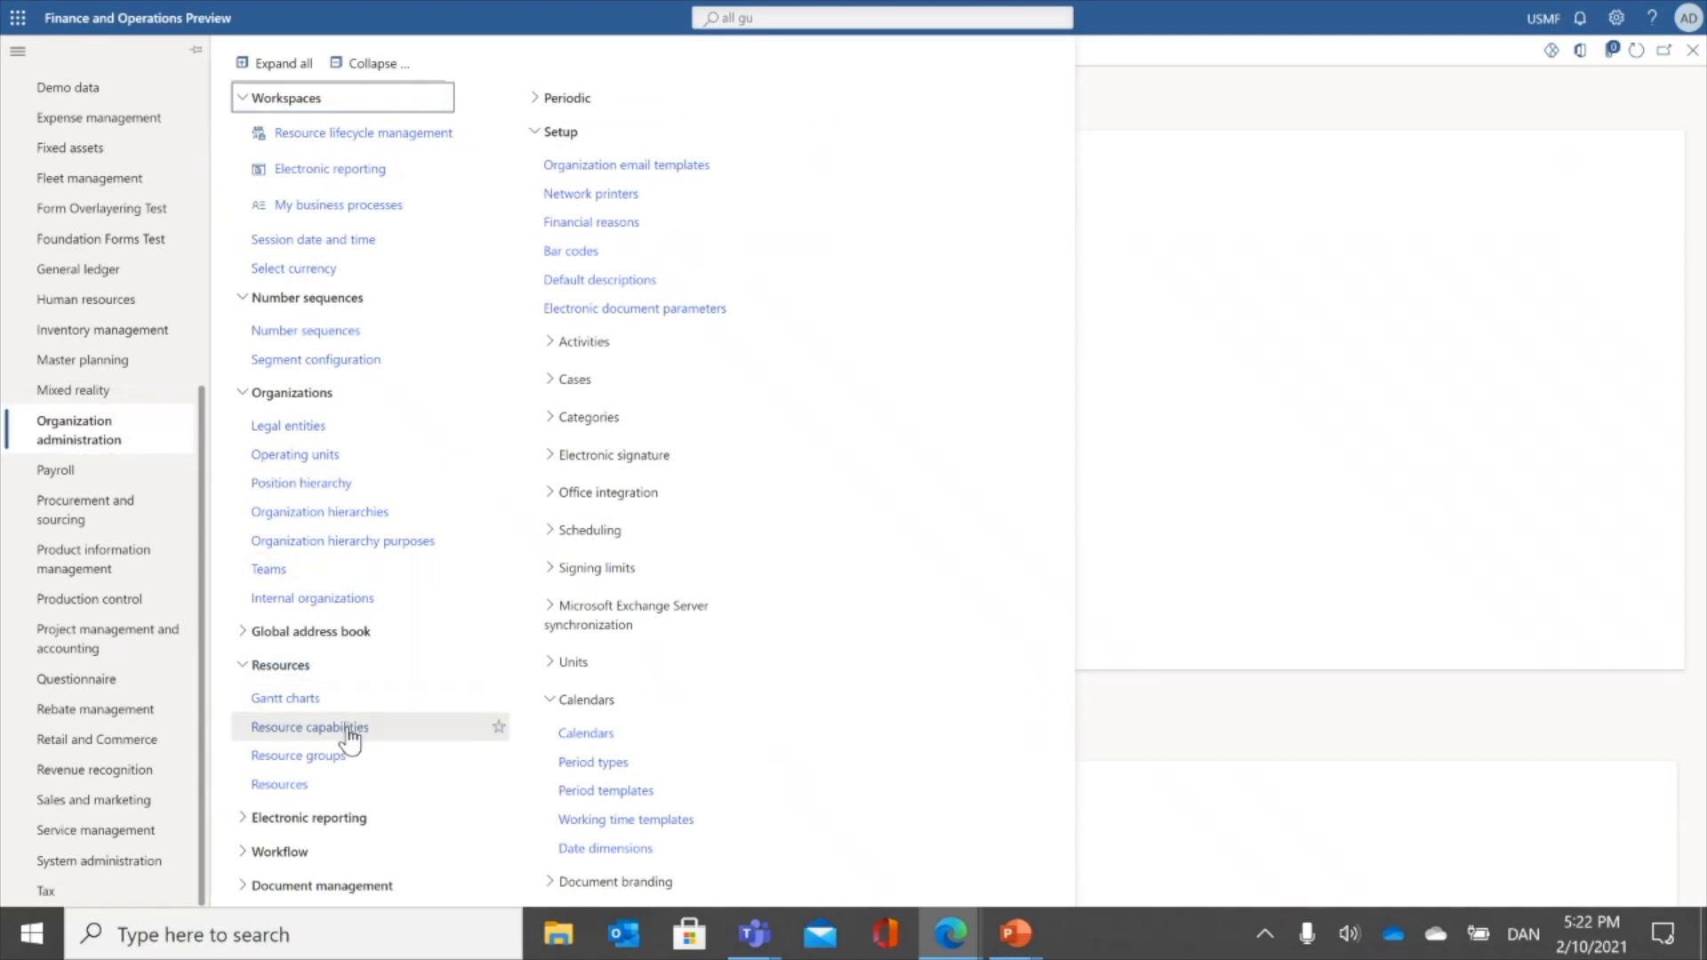
pyautogui.click(311, 785)
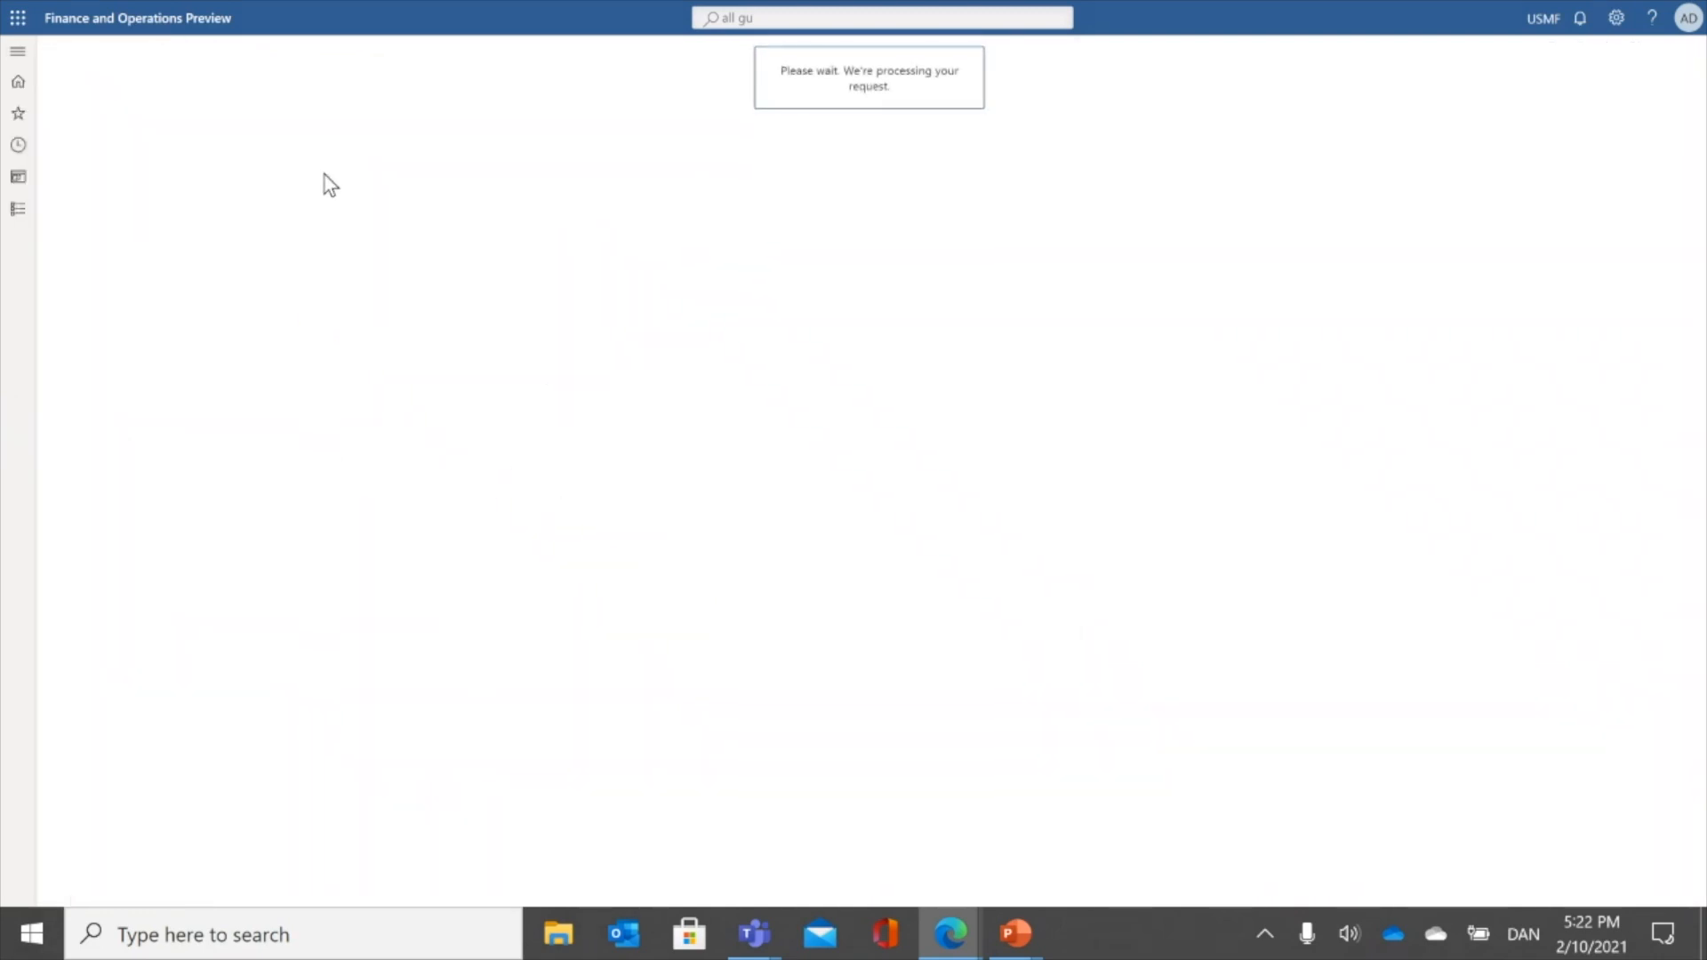
pyautogui.write('1211')
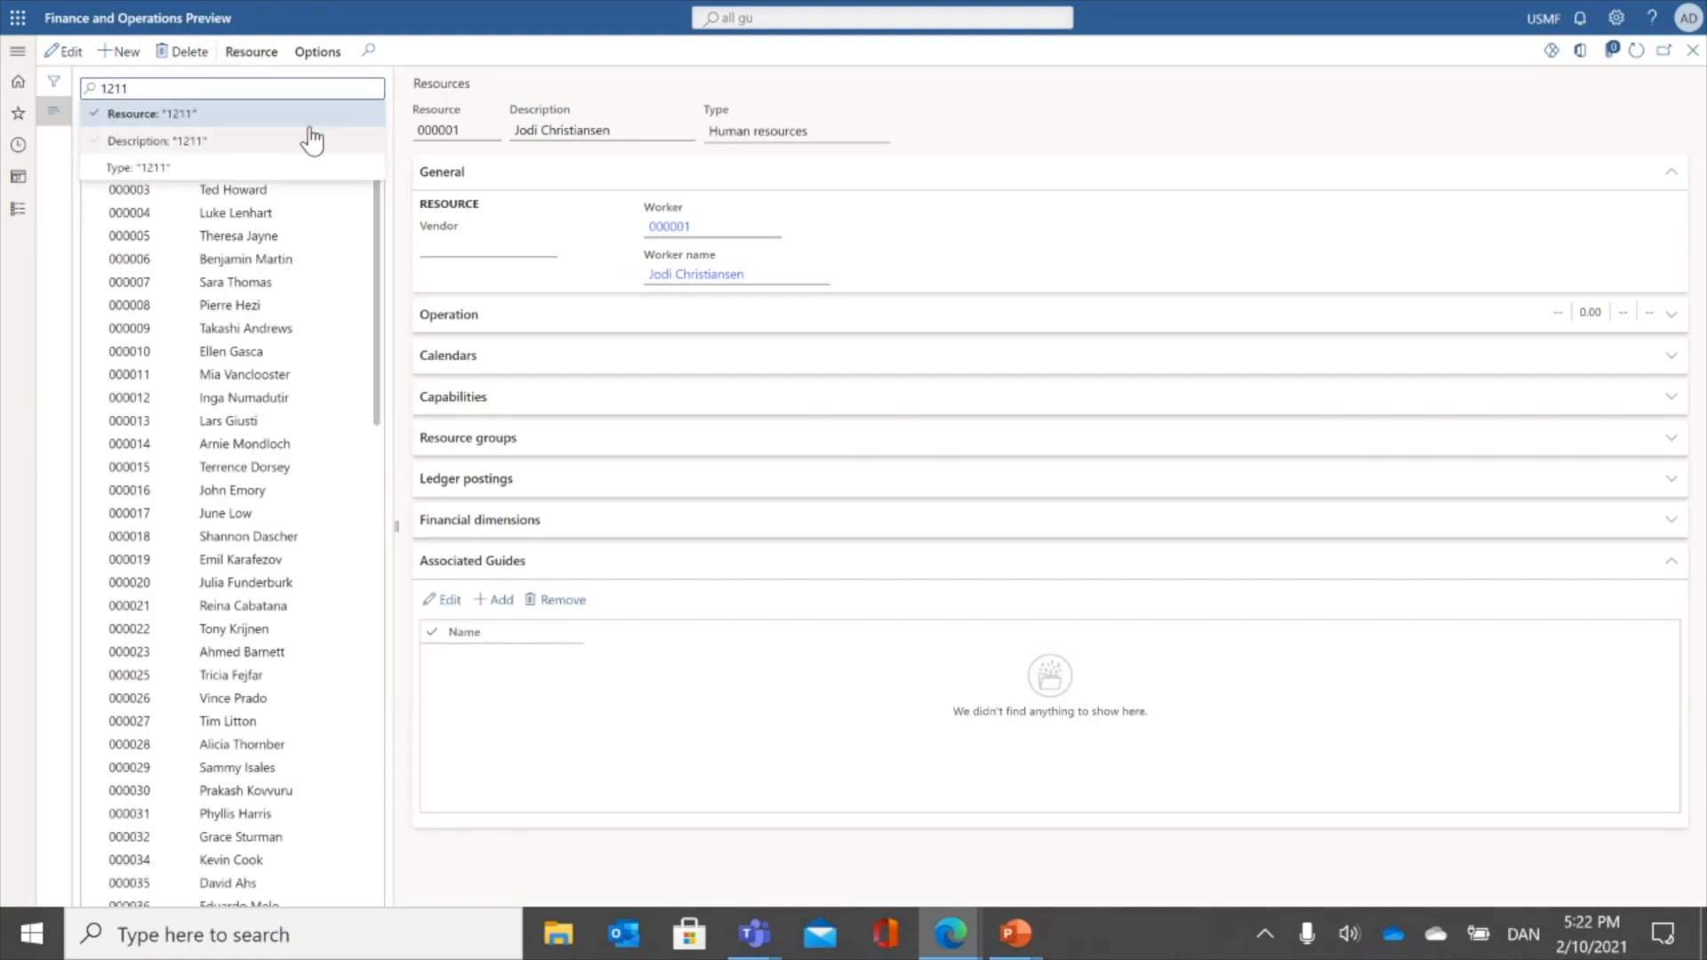
pyautogui.click(278, 119)
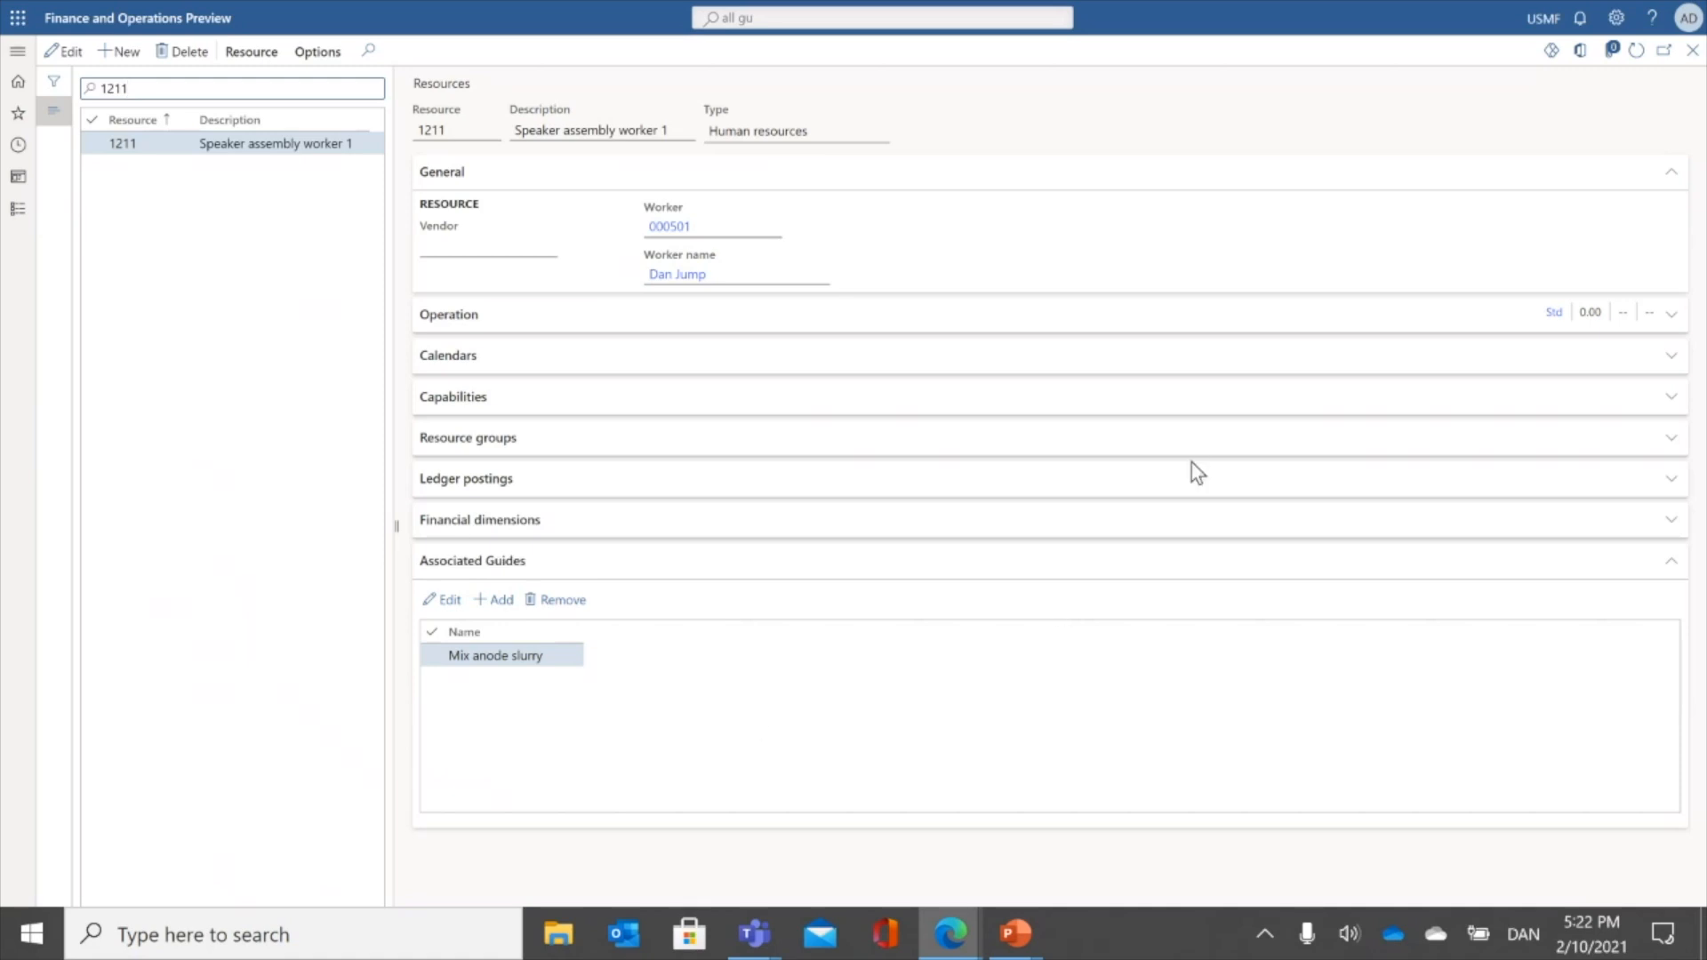
pyautogui.click(1693, 51)
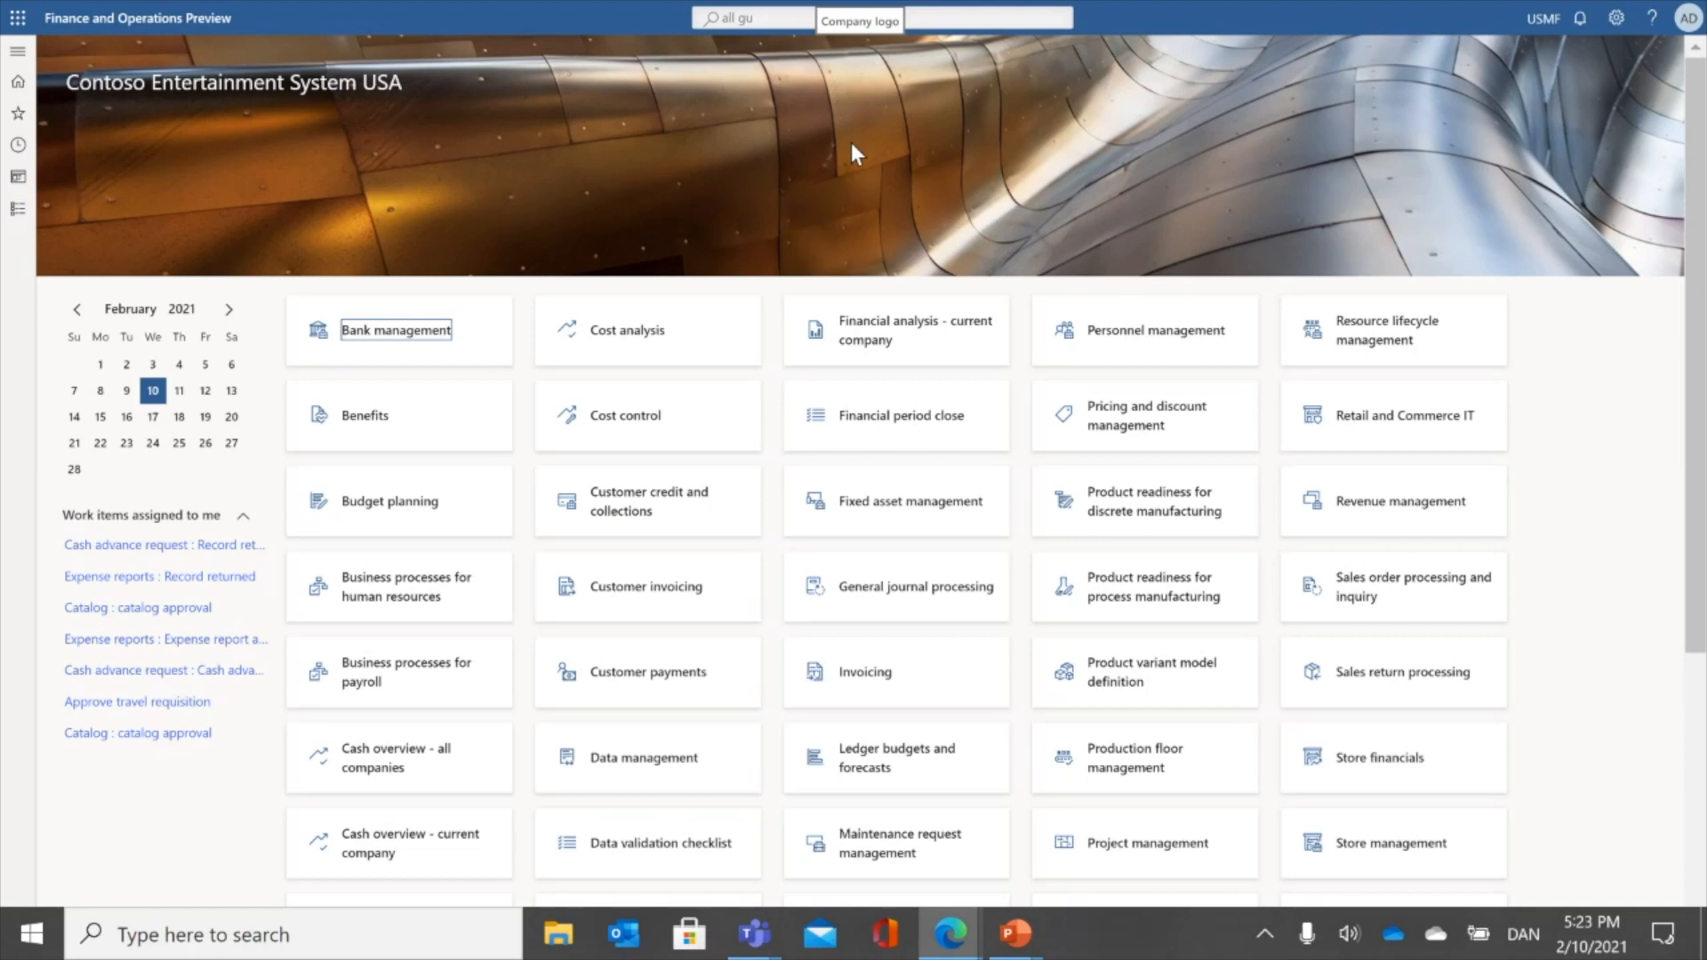
# - Switch back to the production floor execution window, register a Break from work, and stop the break
pyautogui.hotkey('alt', 'Tab')
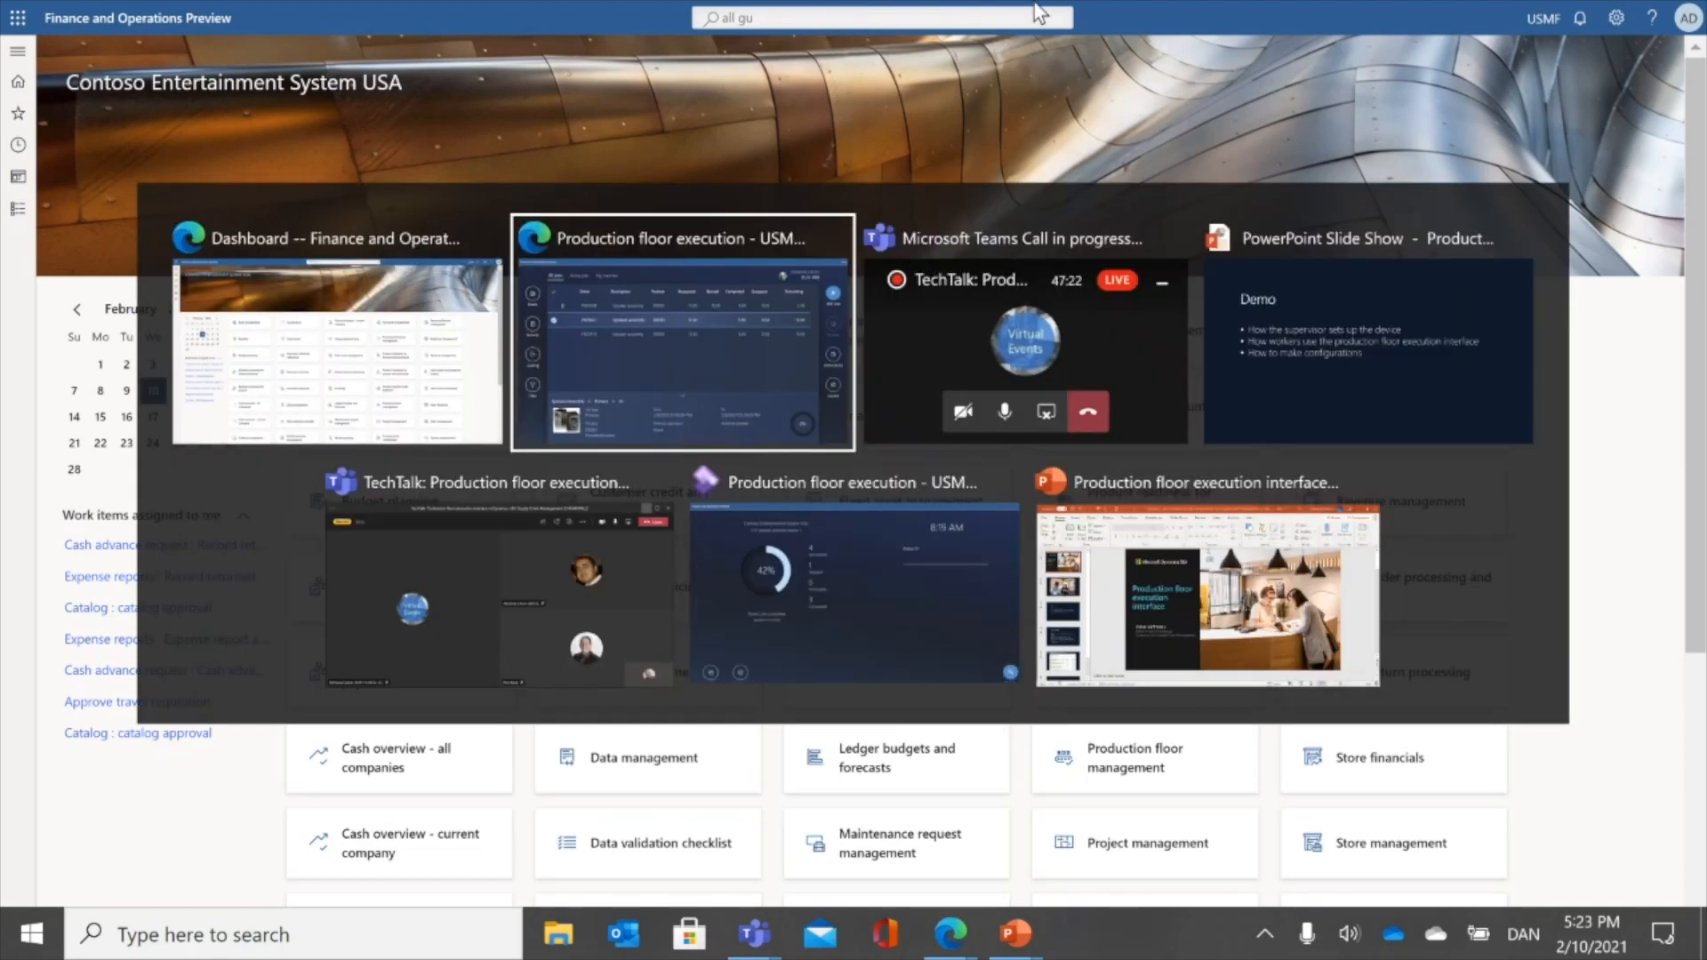
pyautogui.click(781, 311)
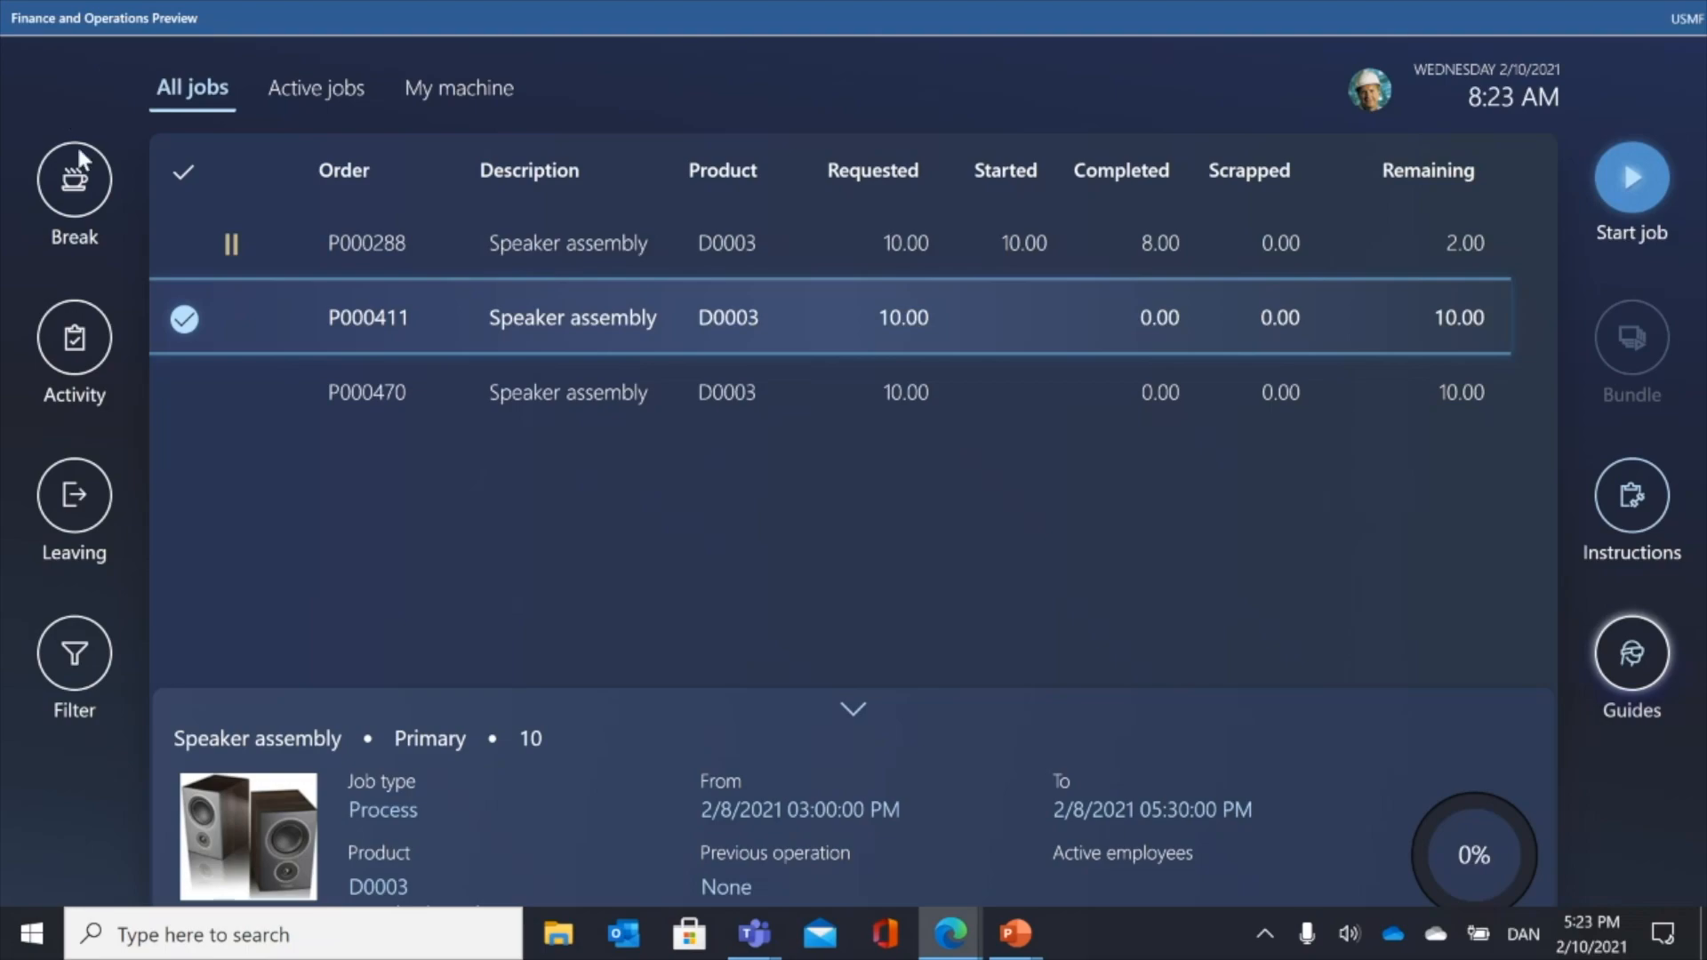
pyautogui.click(94, 183)
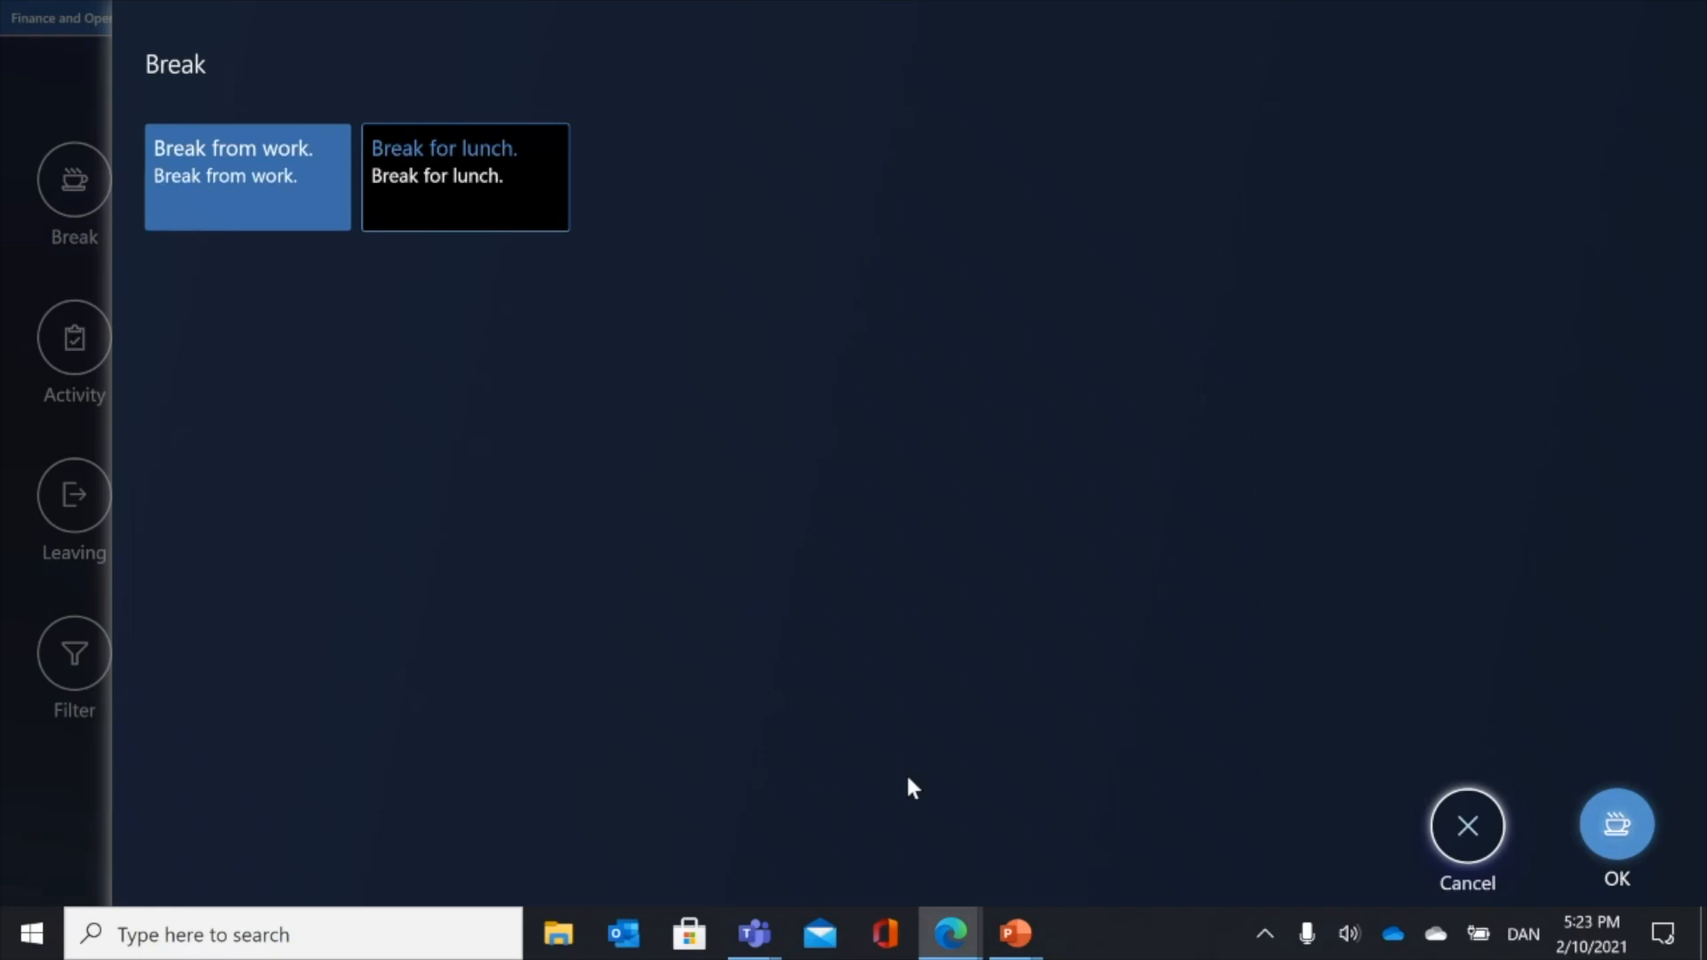
pyautogui.click(1617, 826)
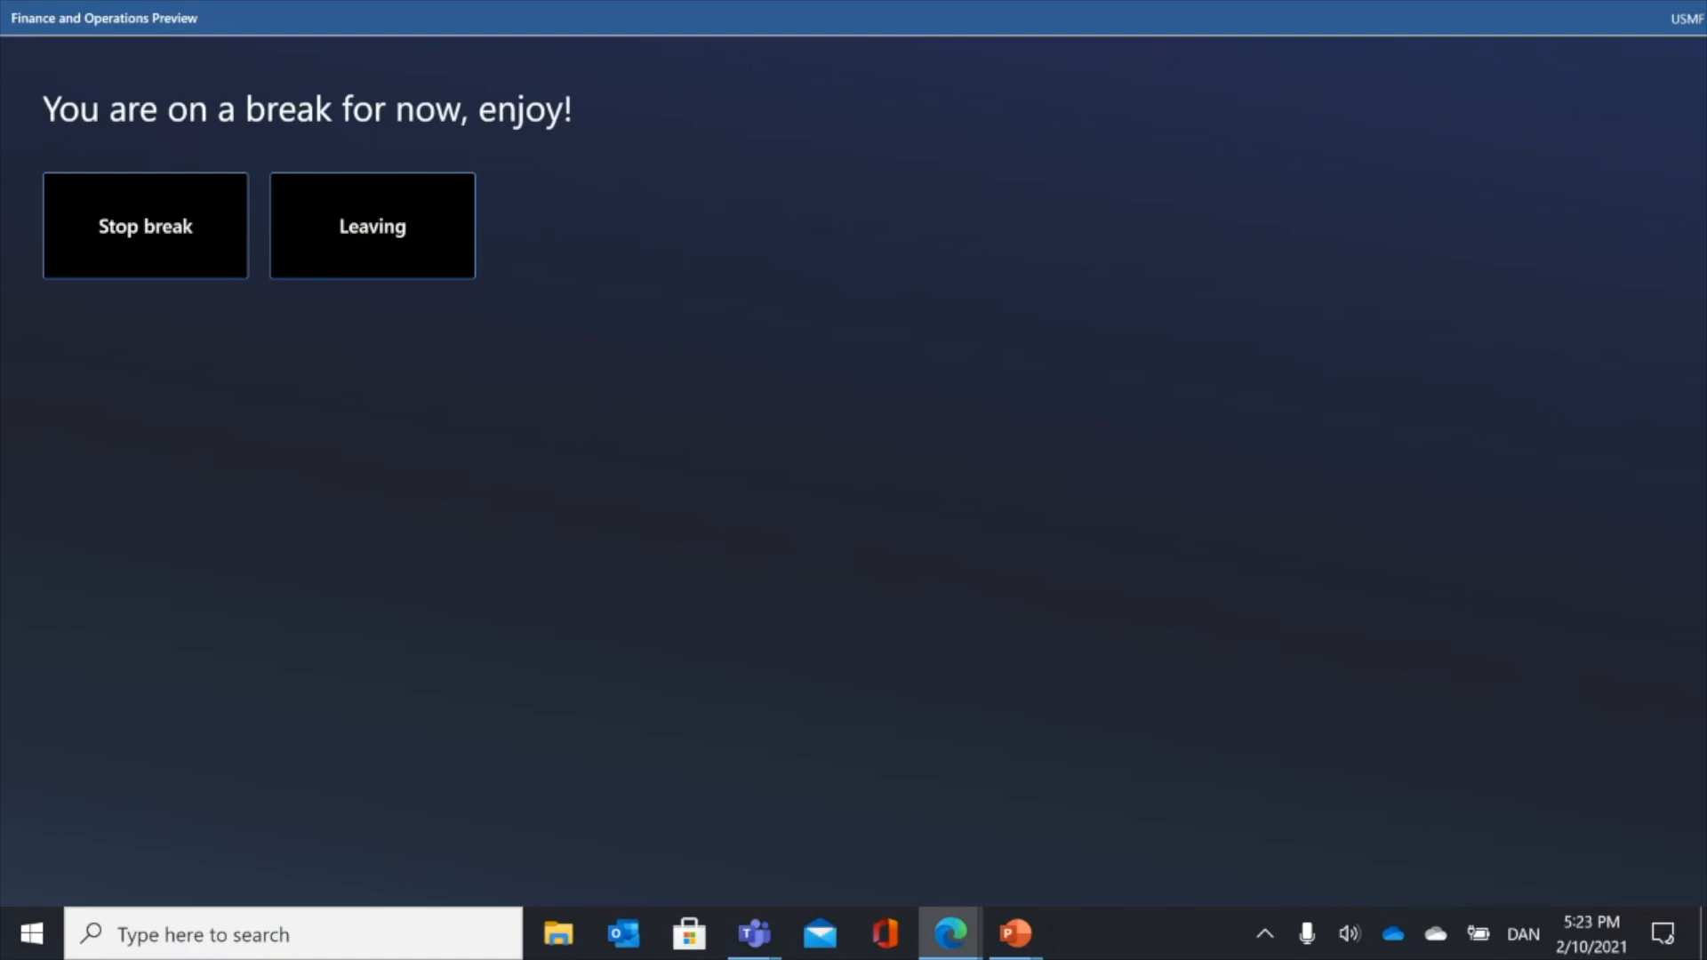
pyautogui.click(155, 229)
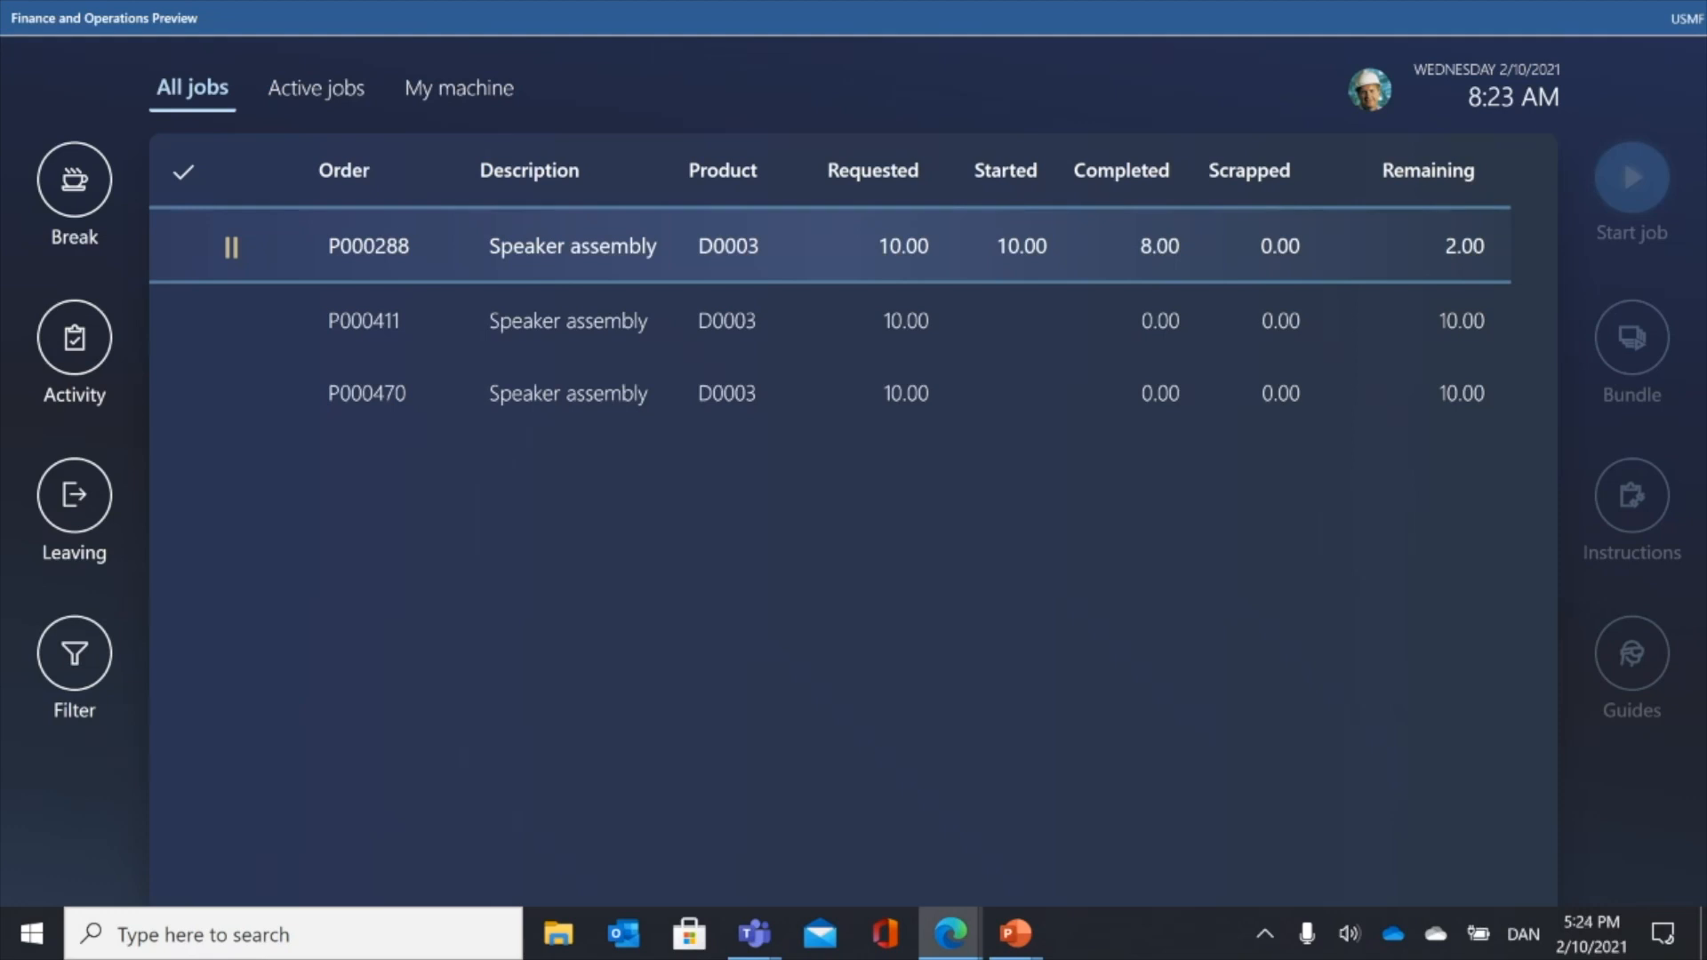
# - Examine the options for indirect activities, leaving and job filtering, cancelling each dialog without making a choice
pyautogui.click(73, 337)
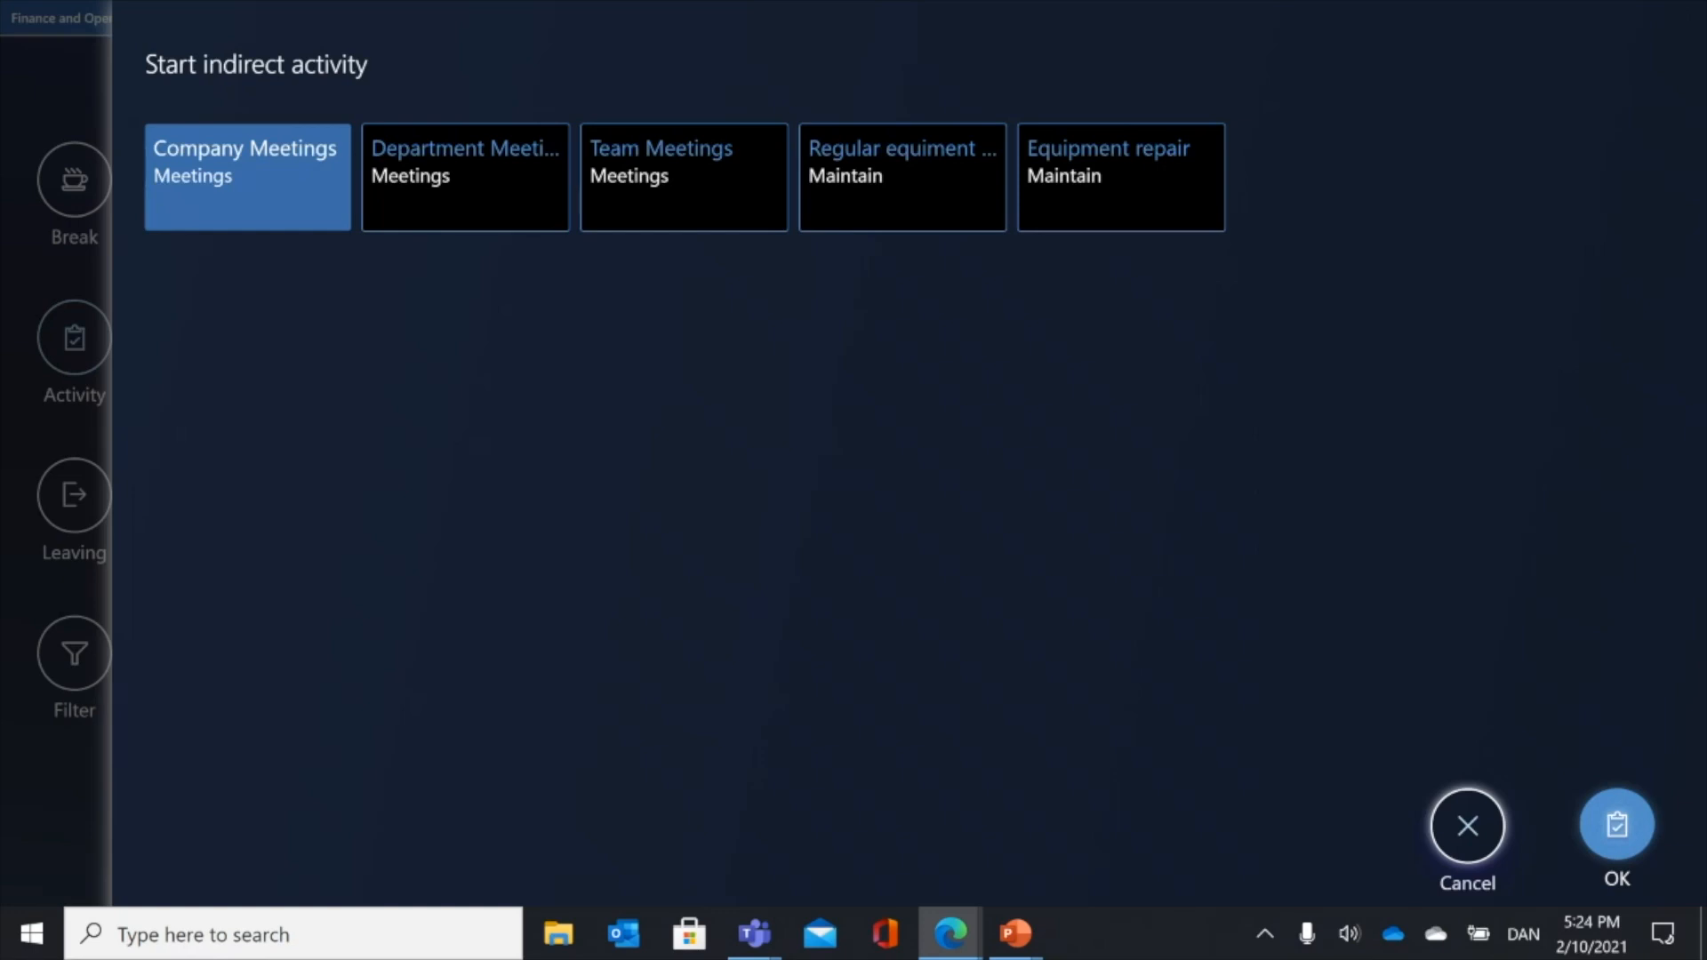
pyautogui.click(1467, 827)
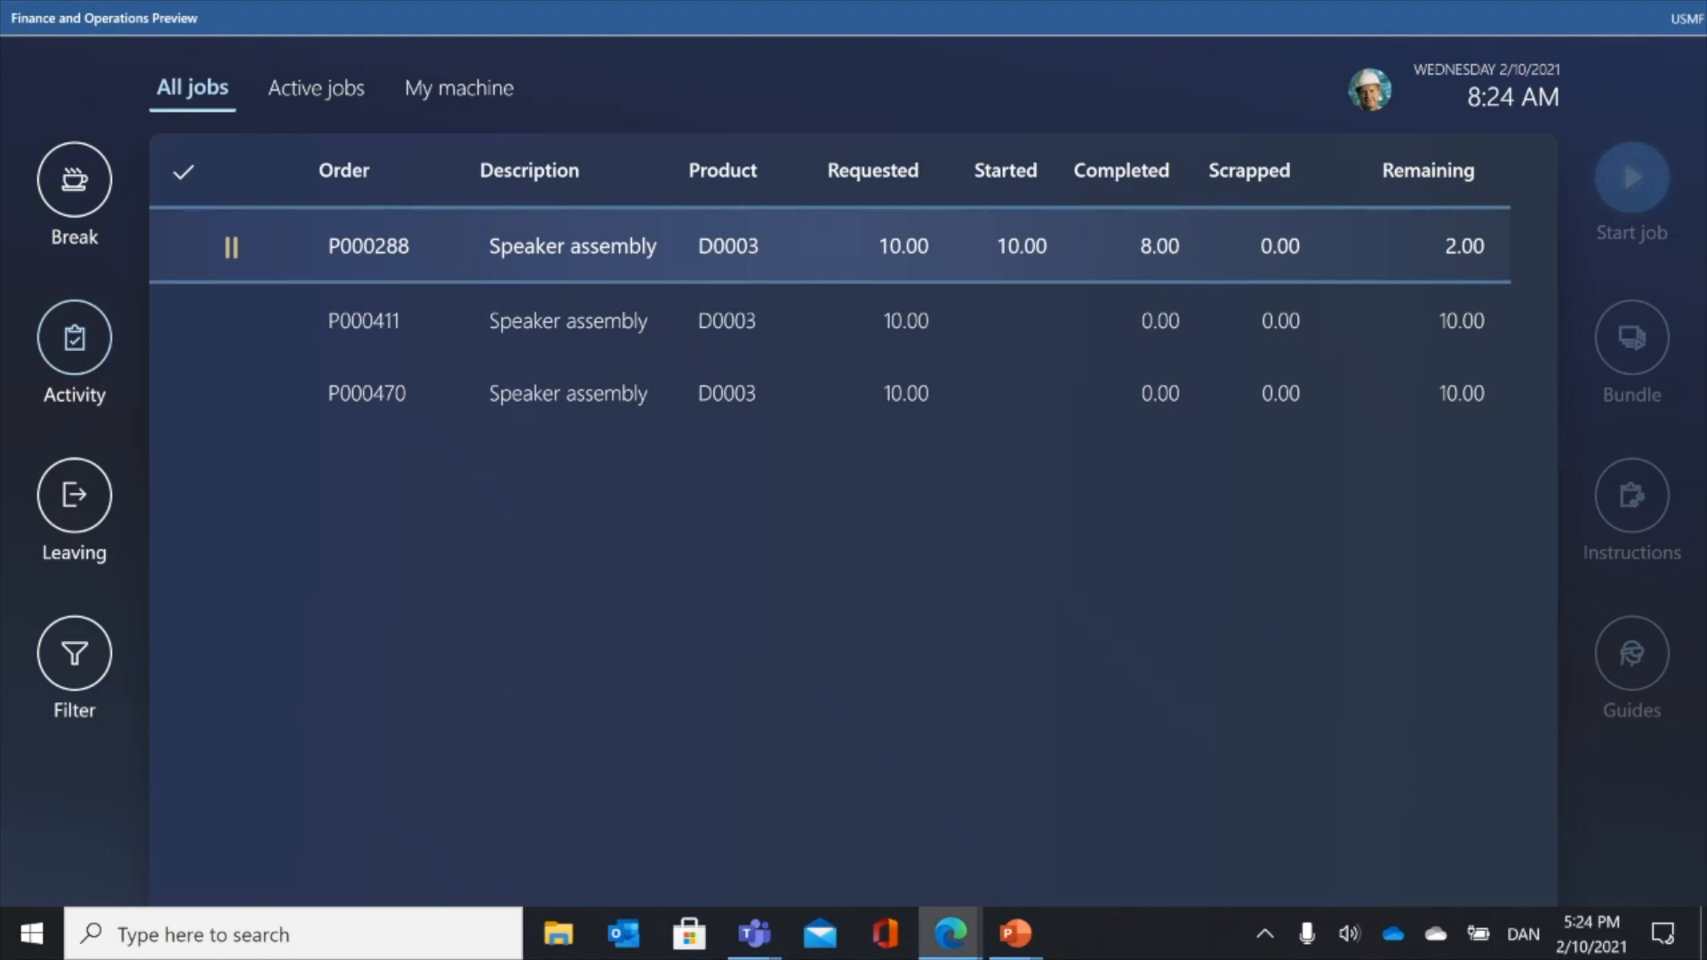
pyautogui.click(74, 495)
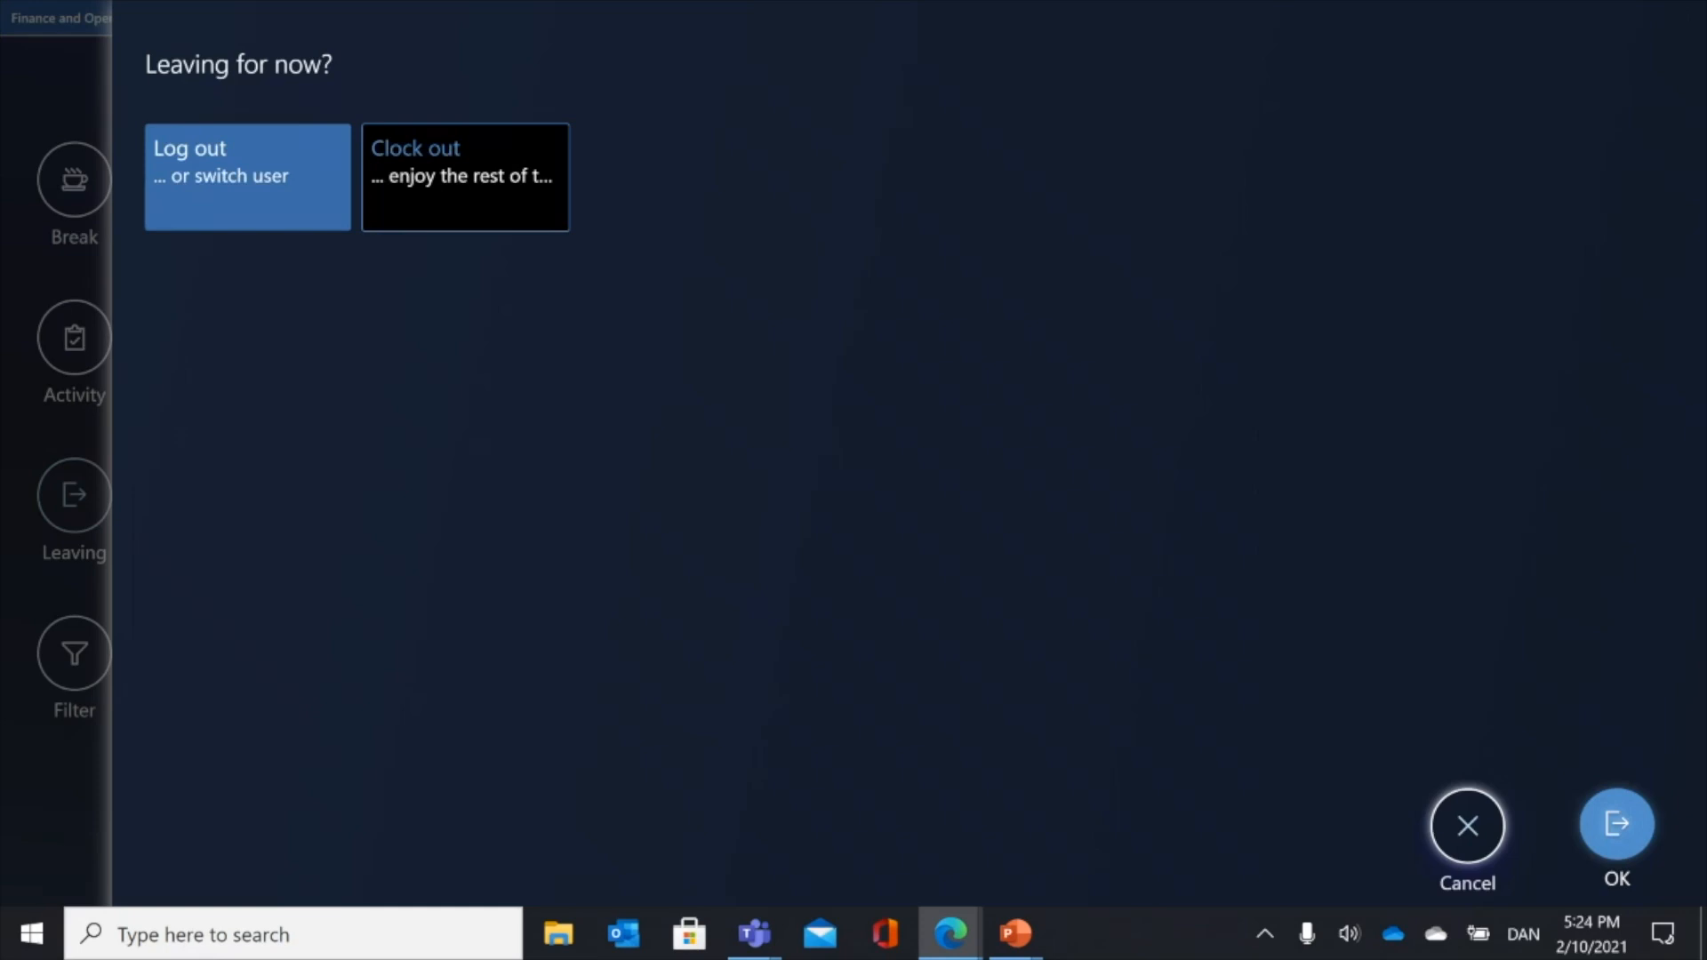
pyautogui.click(1468, 826)
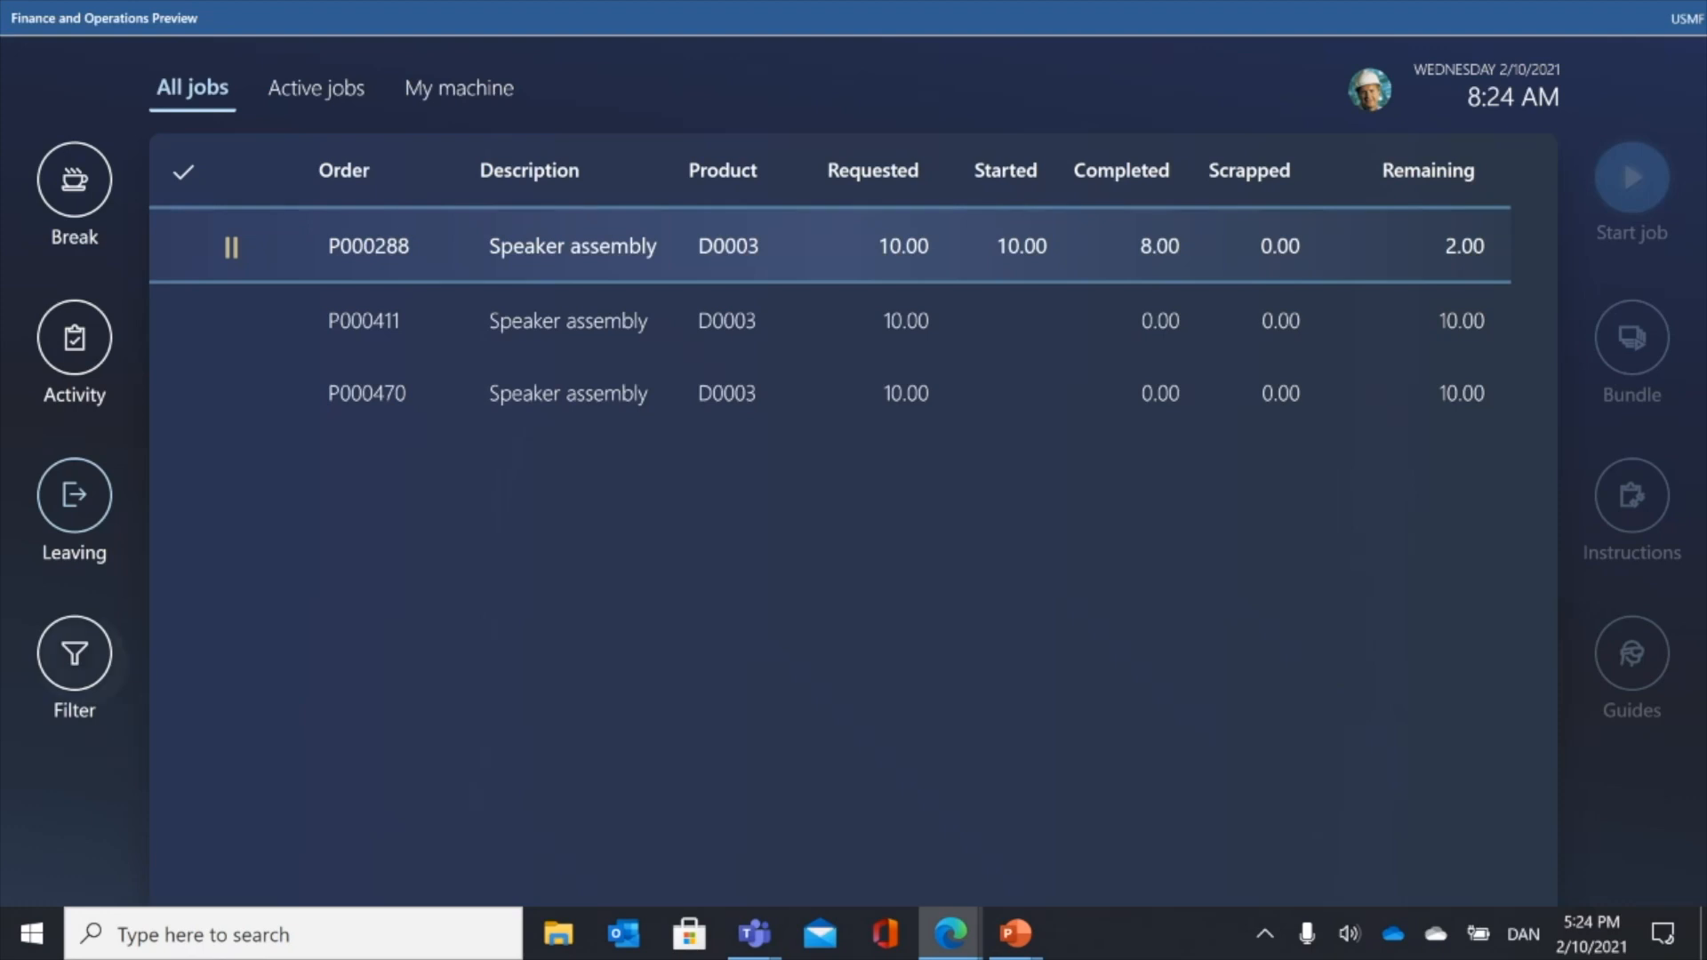
pyautogui.click(74, 653)
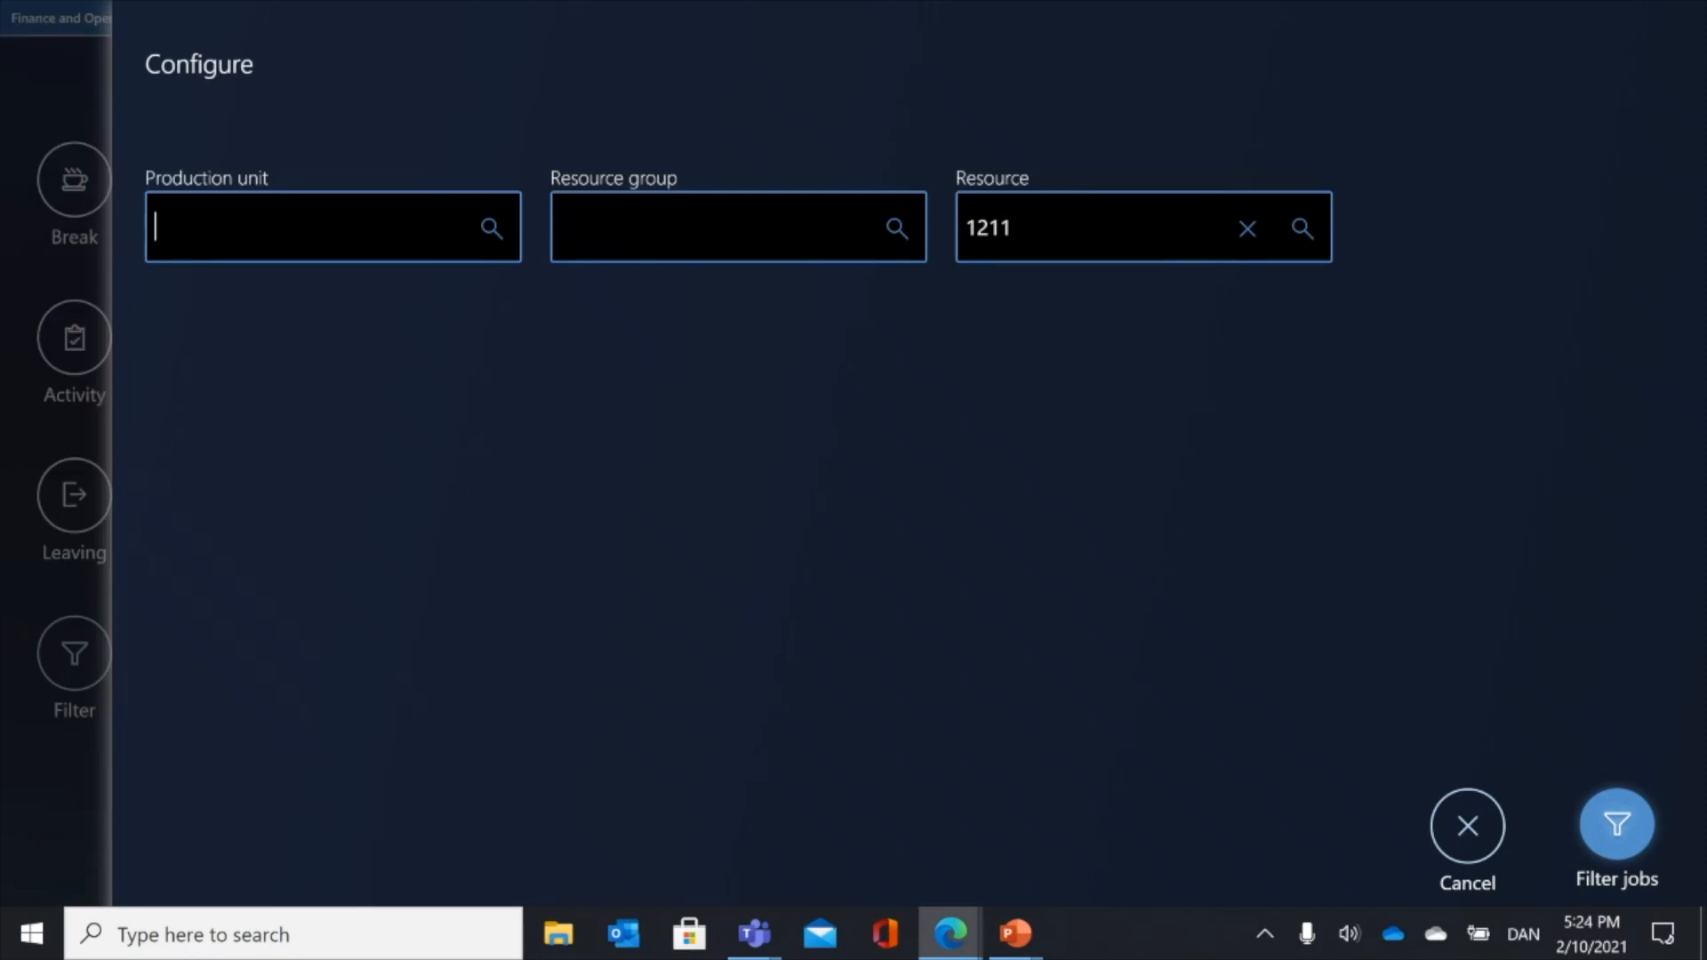
pyautogui.click(1480, 815)
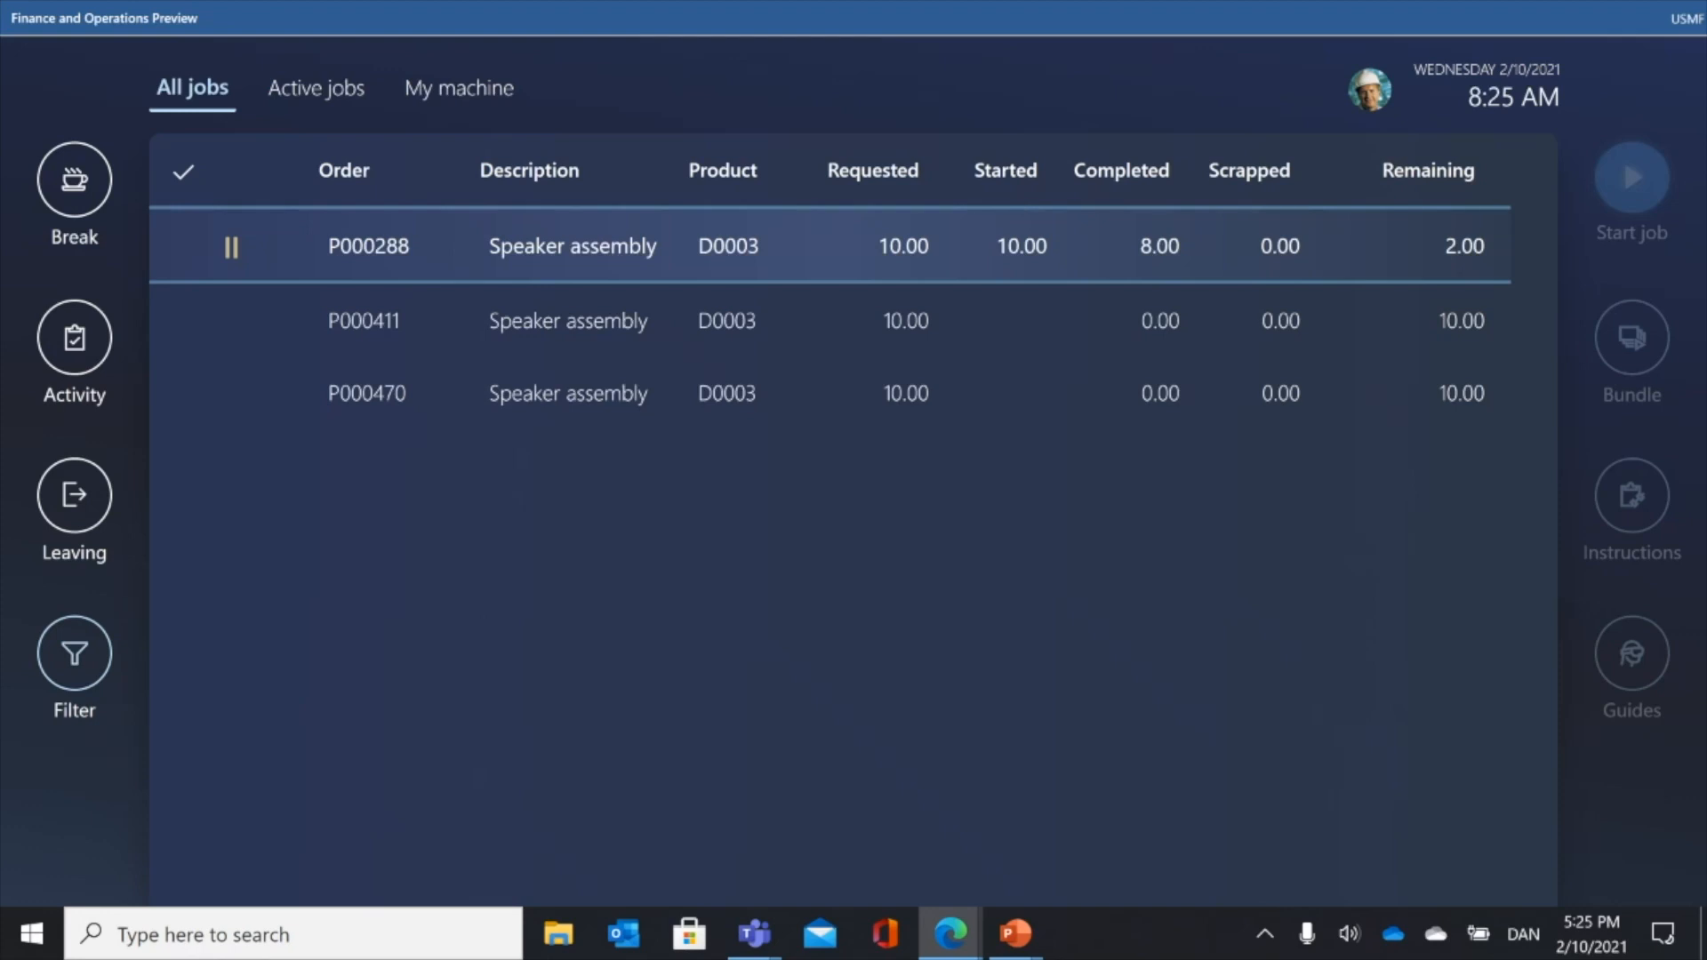
# - View the active jobs, switch to My machine, and choose AK-101 as the asset
pyautogui.click(318, 98)
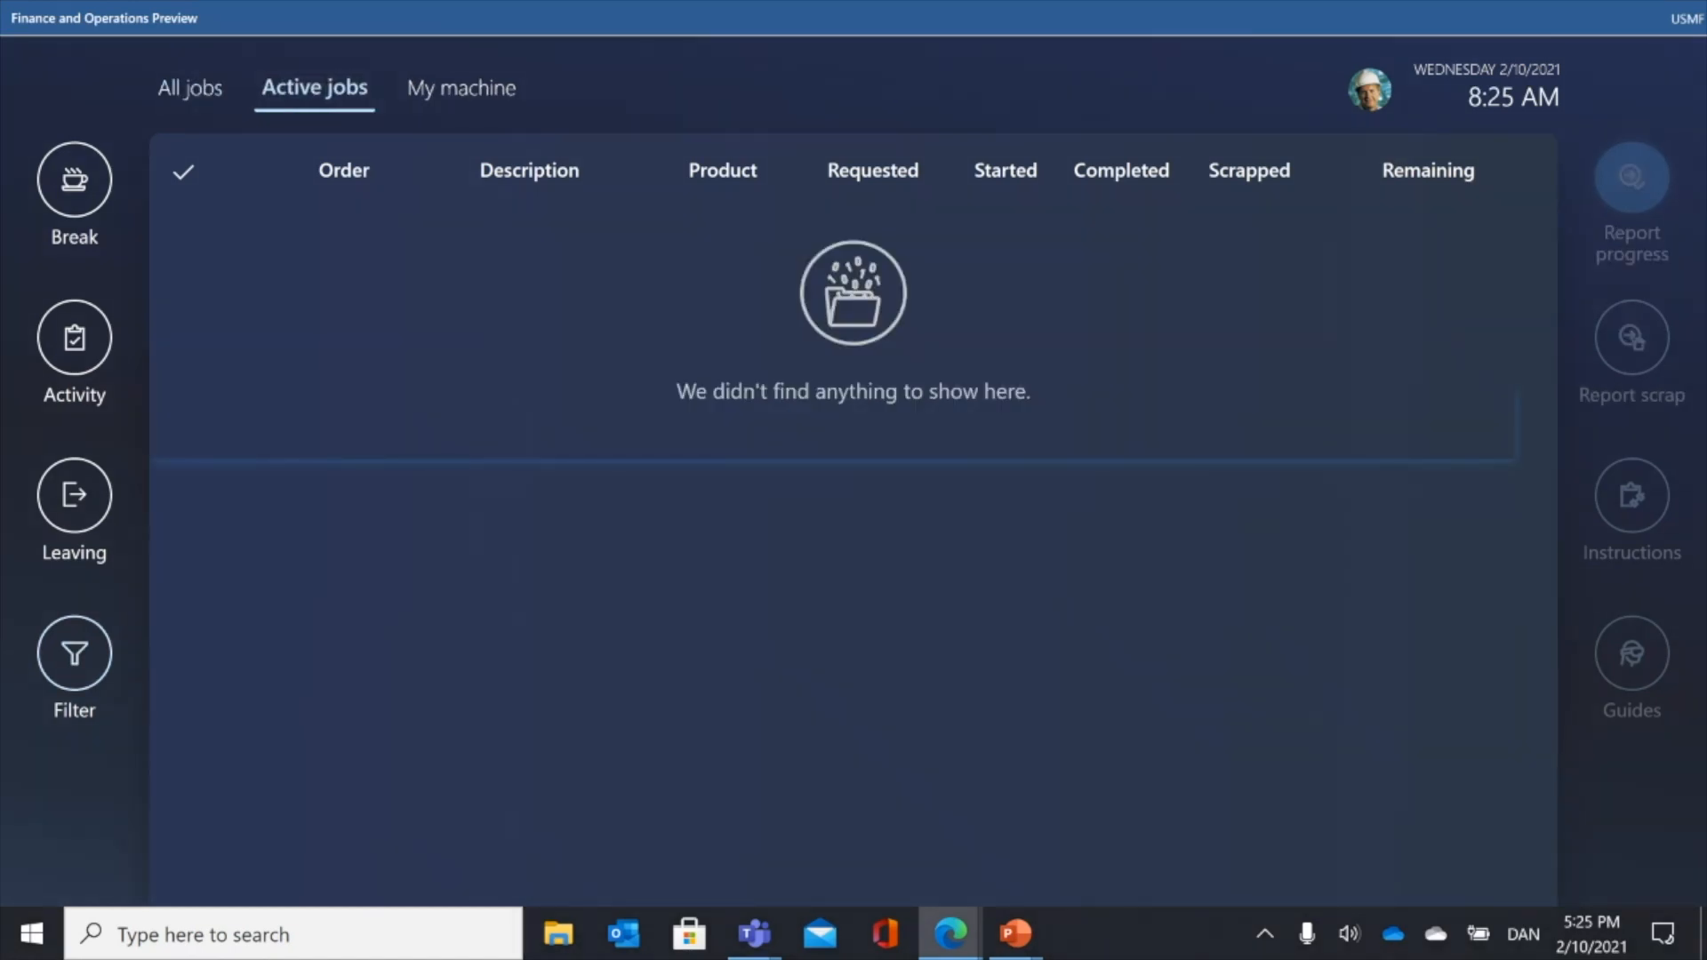
pyautogui.click(462, 89)
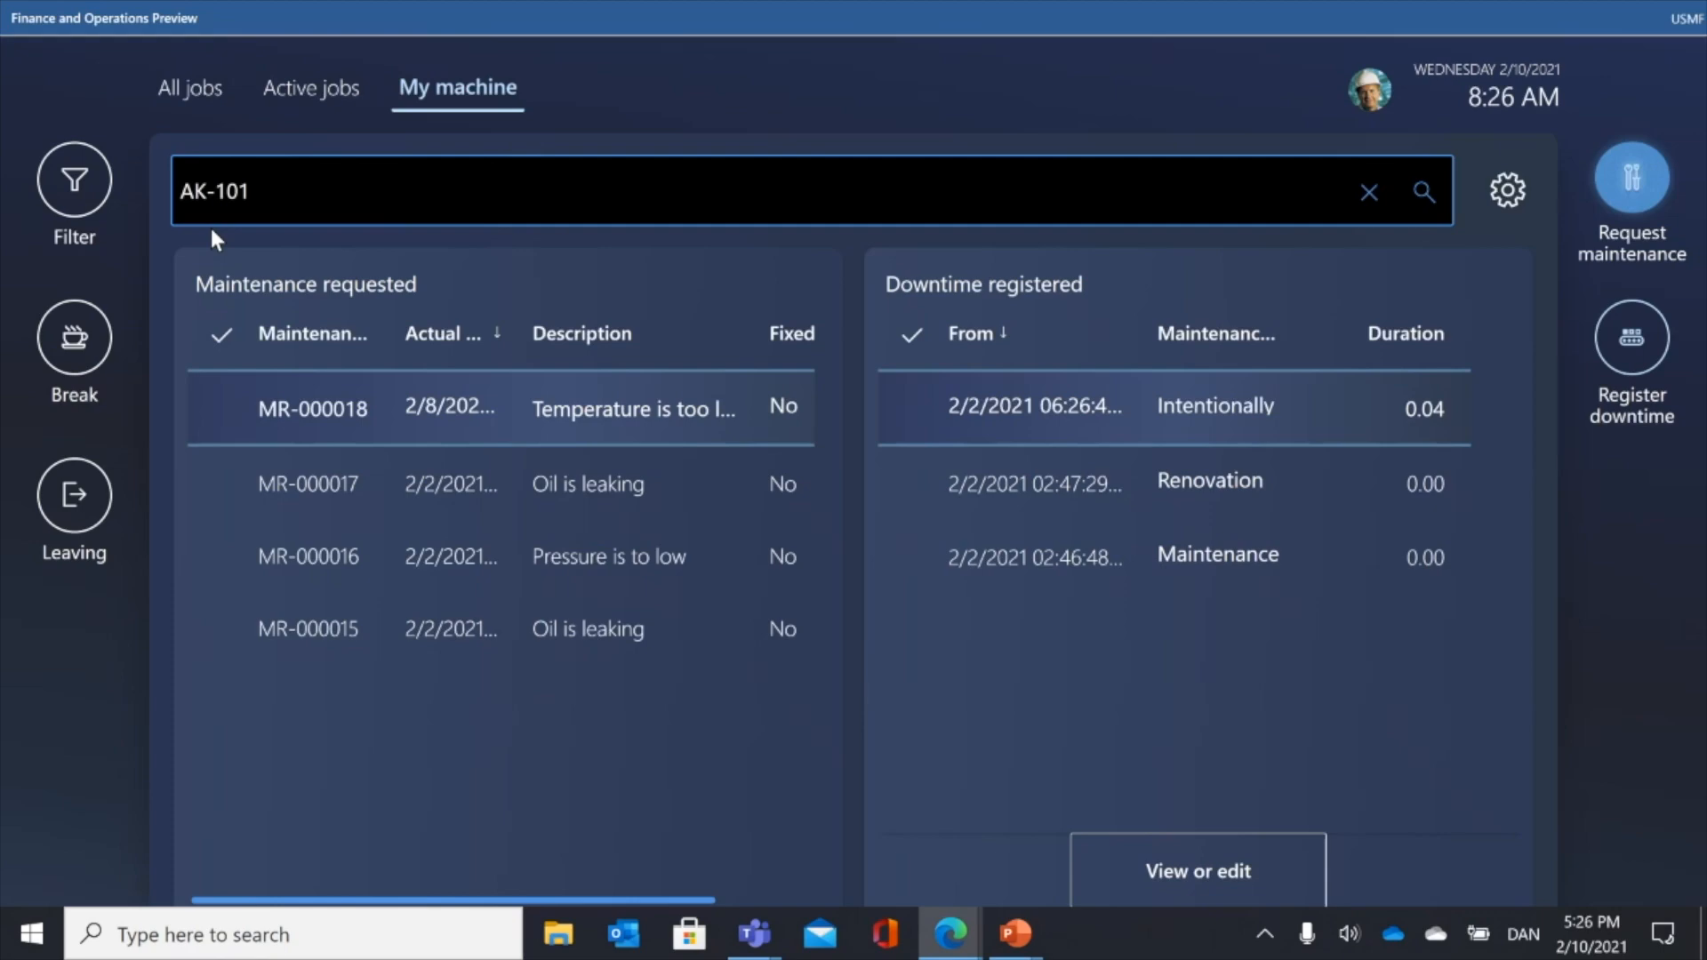
pyautogui.click(1423, 191)
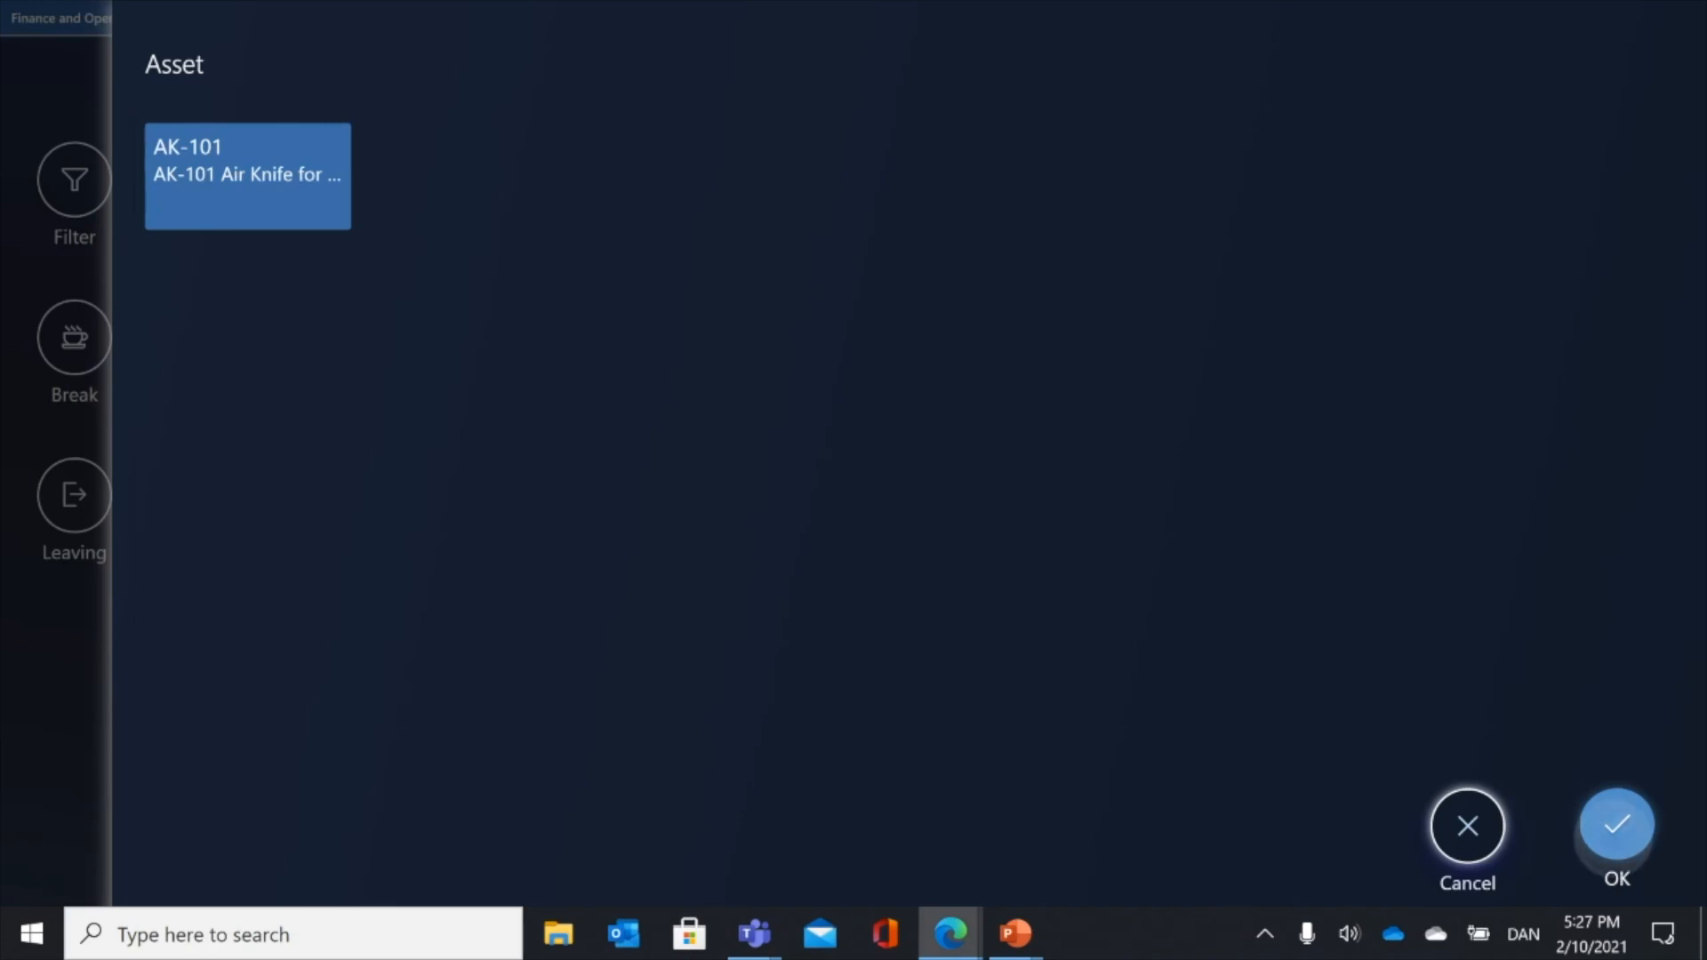
pyautogui.click(1617, 826)
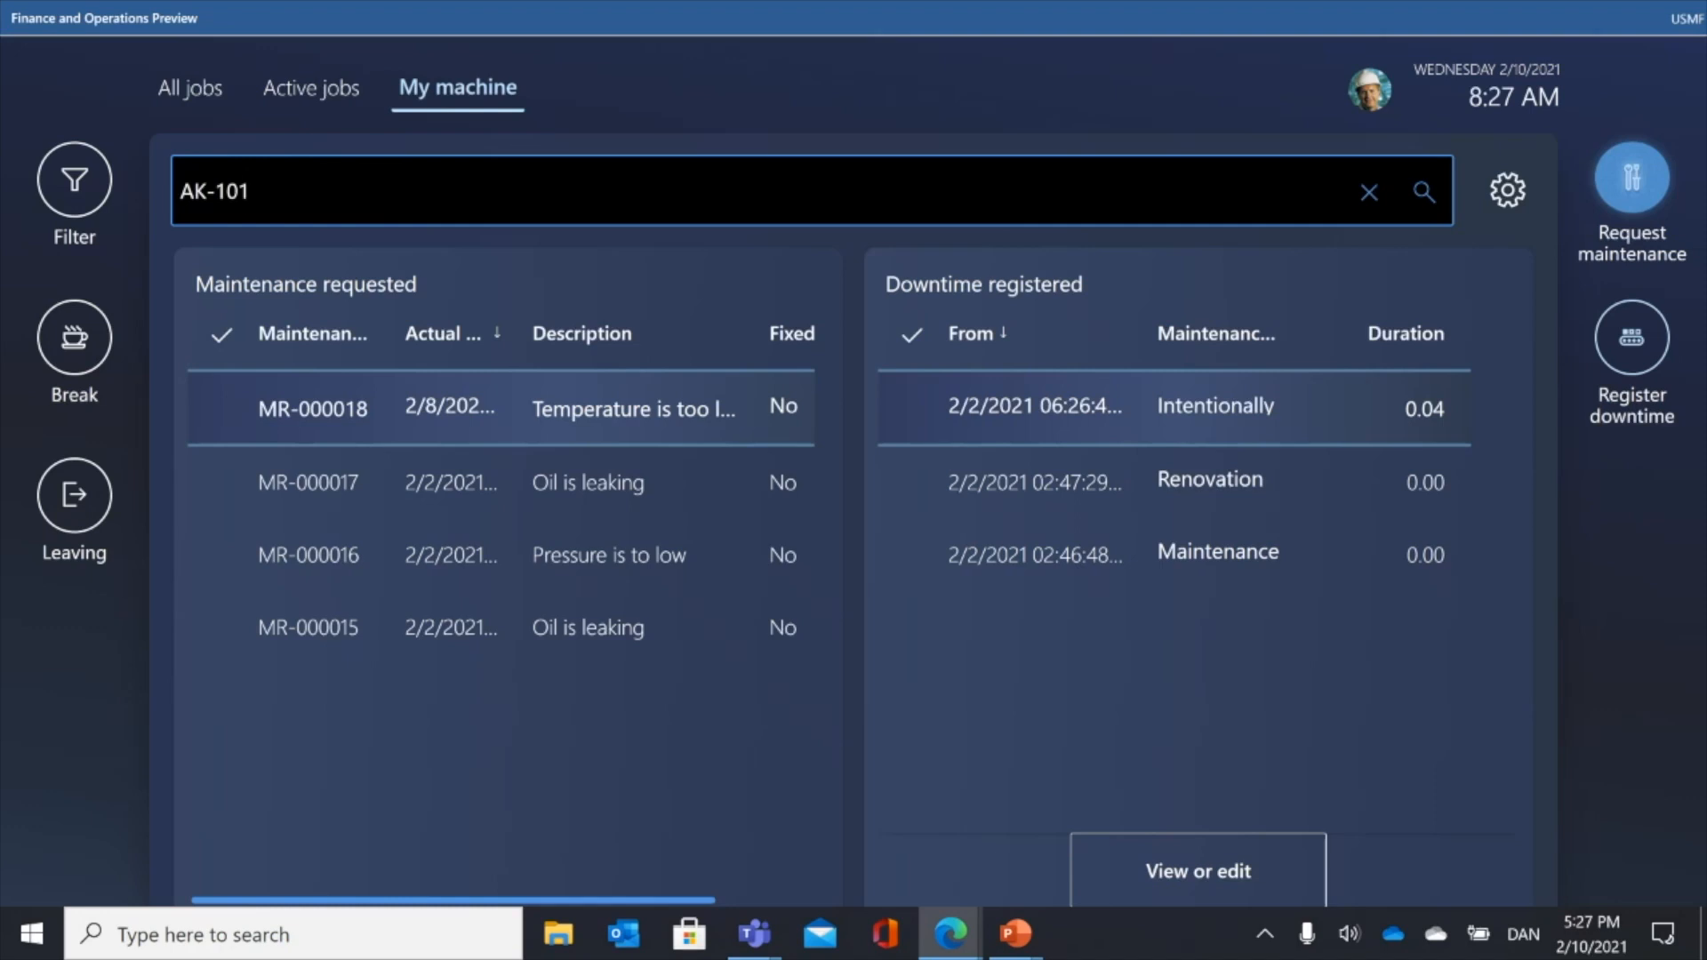
# - Configure the asset insights with Machine hours (Aggregated) as Counter 1 and Temperature (Actual) as Counter 2
pyautogui.click(1508, 190)
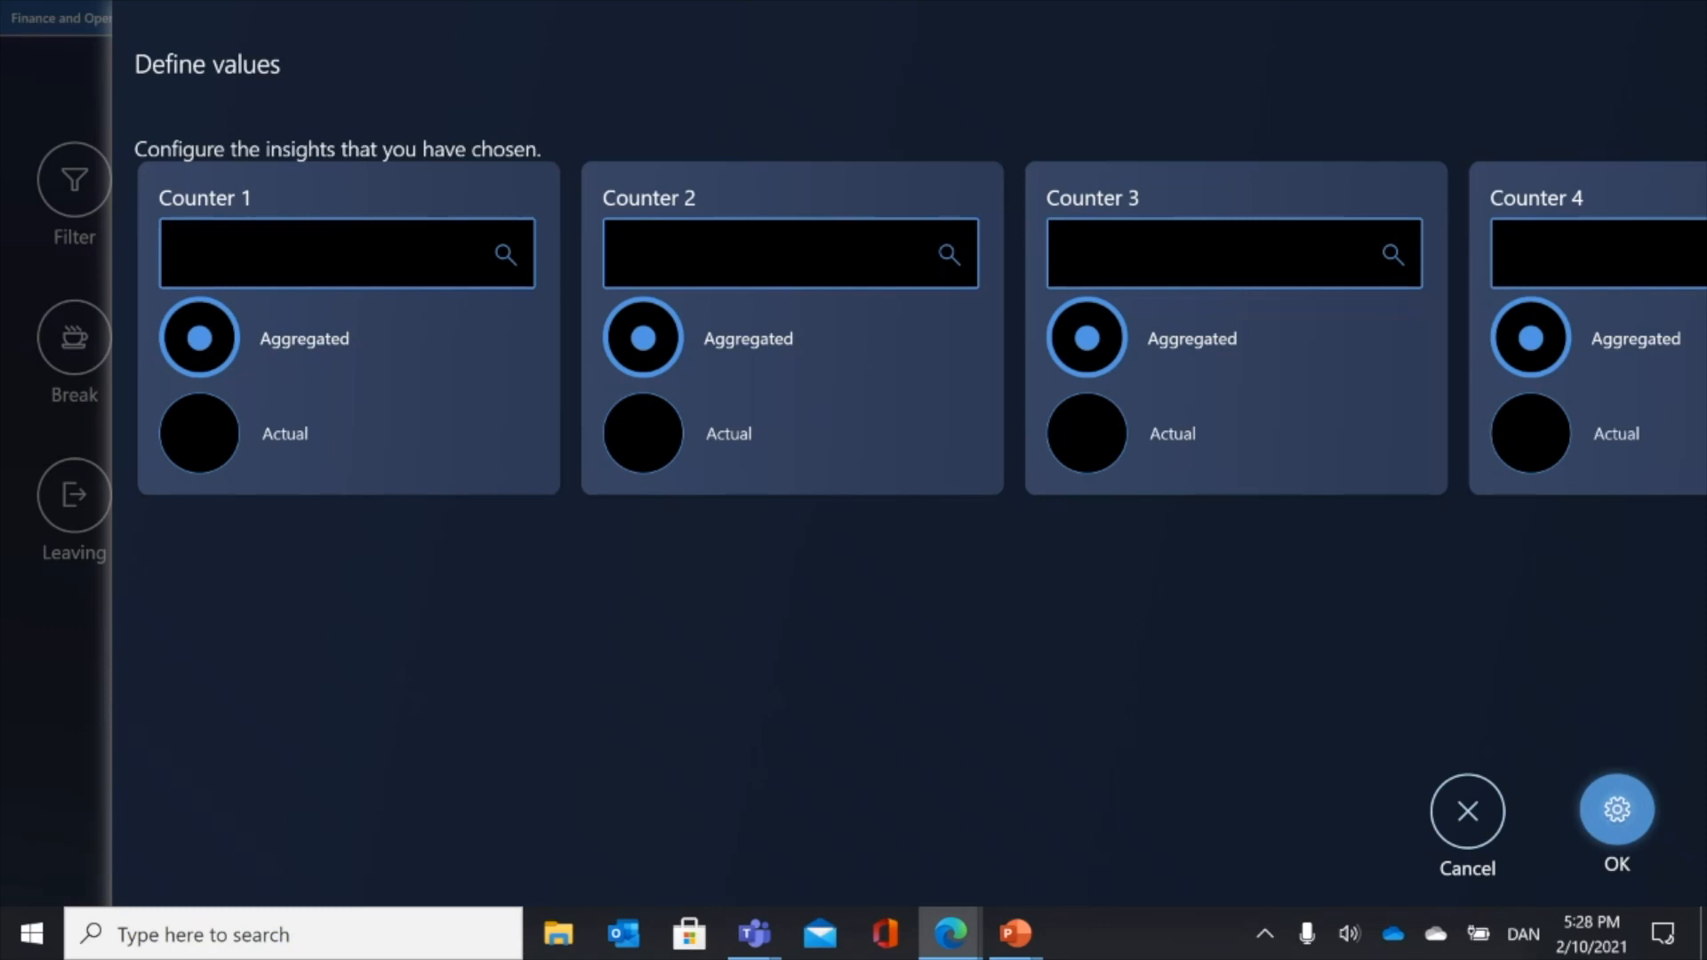
pyautogui.click(505, 256)
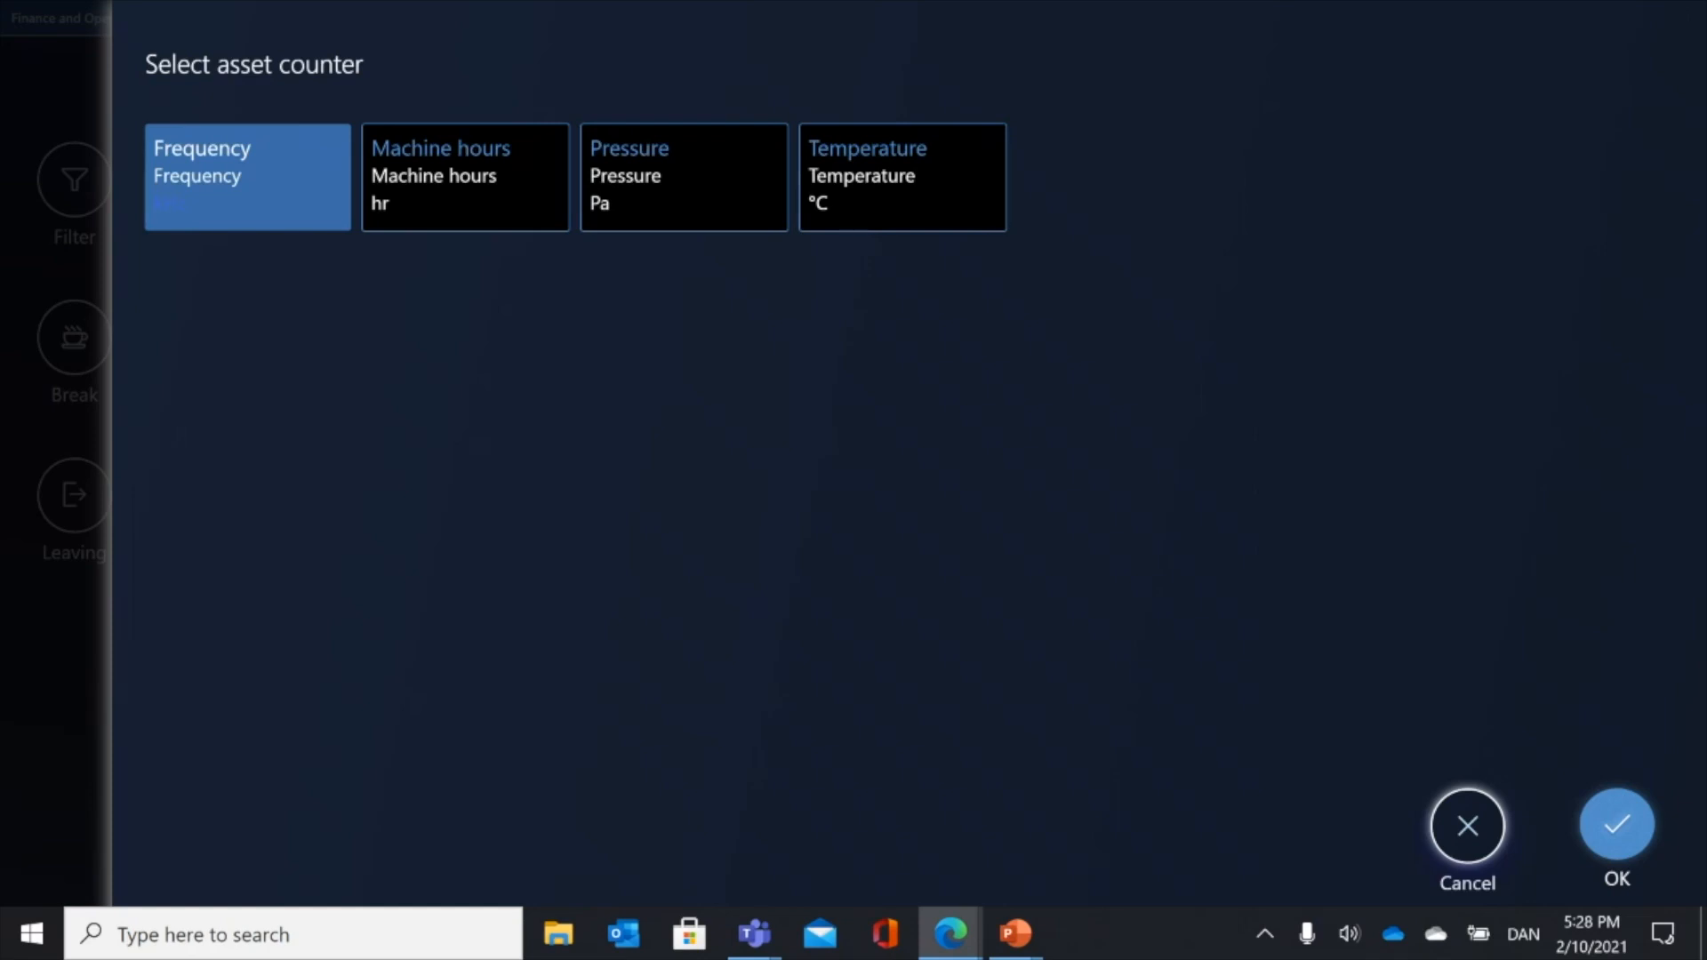
pyautogui.click(466, 177)
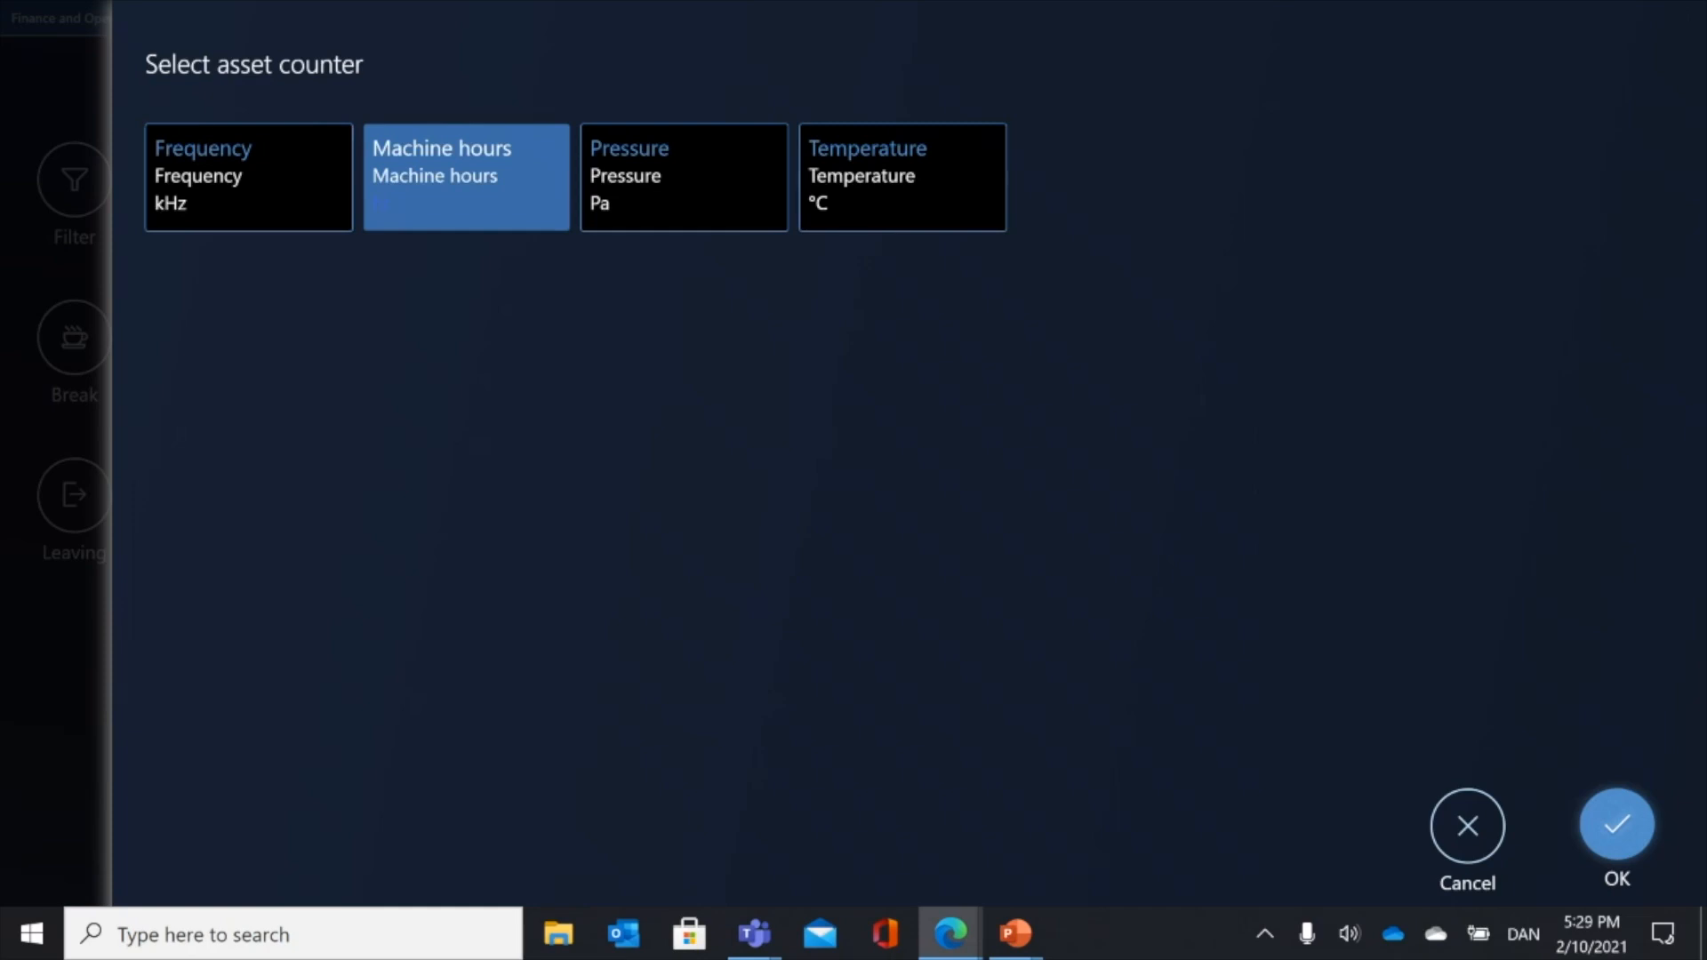
pyautogui.click(1617, 825)
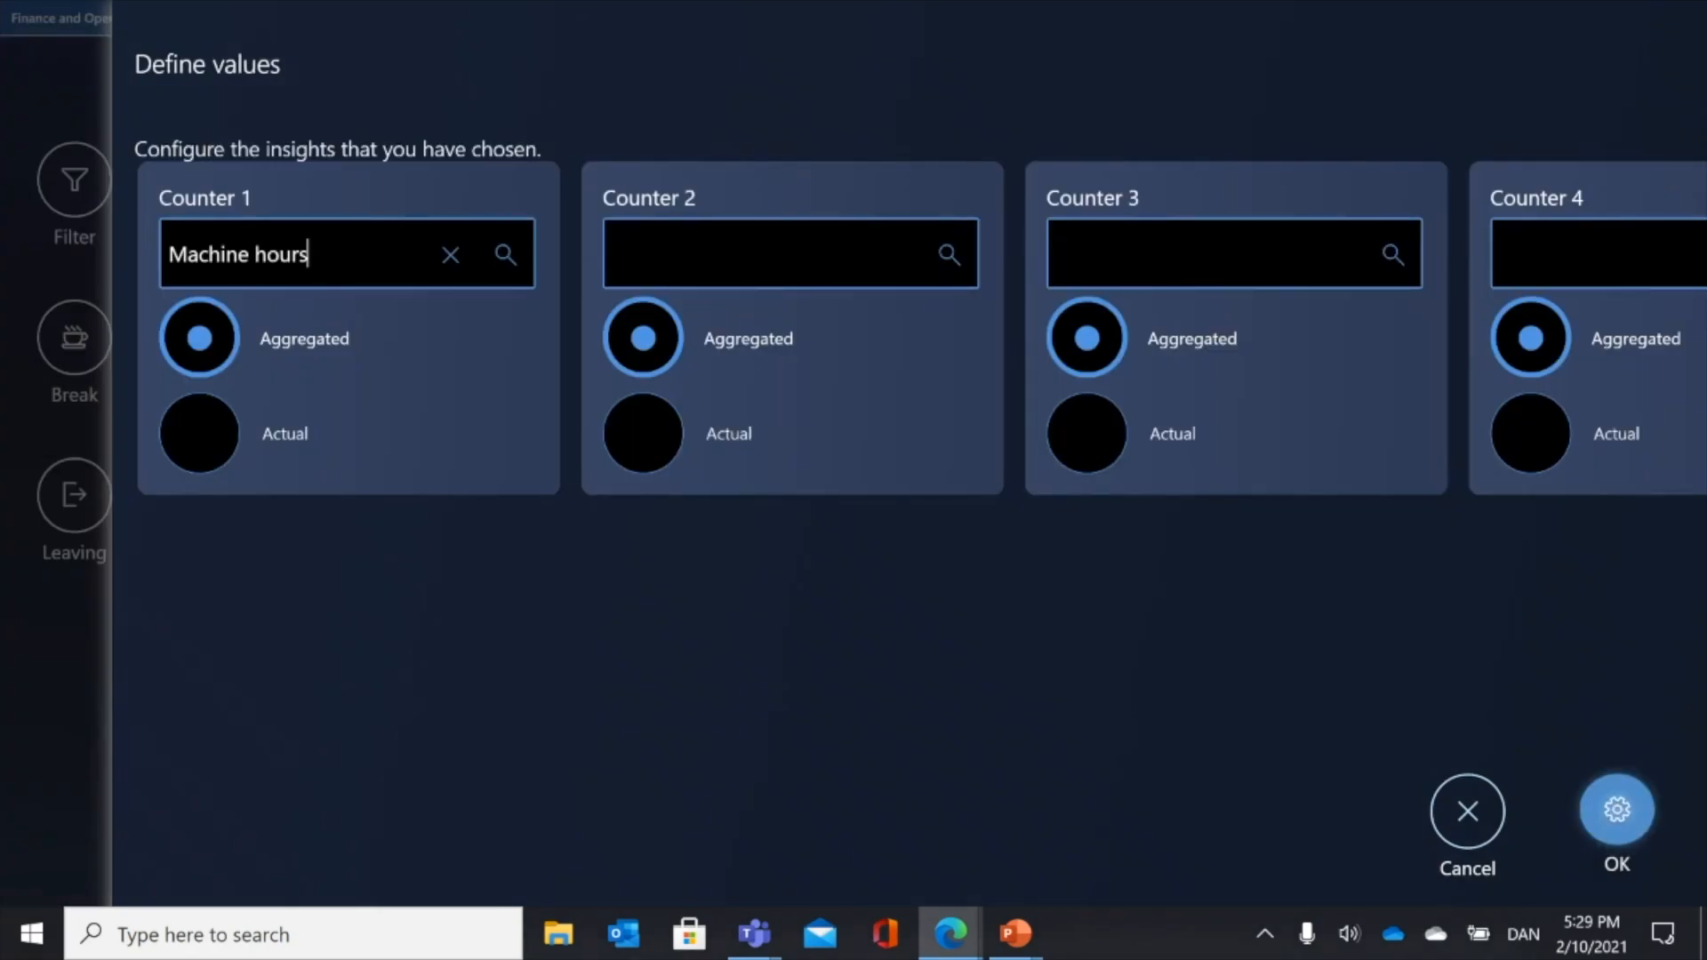
pyautogui.click(864, 240)
pyautogui.click(949, 255)
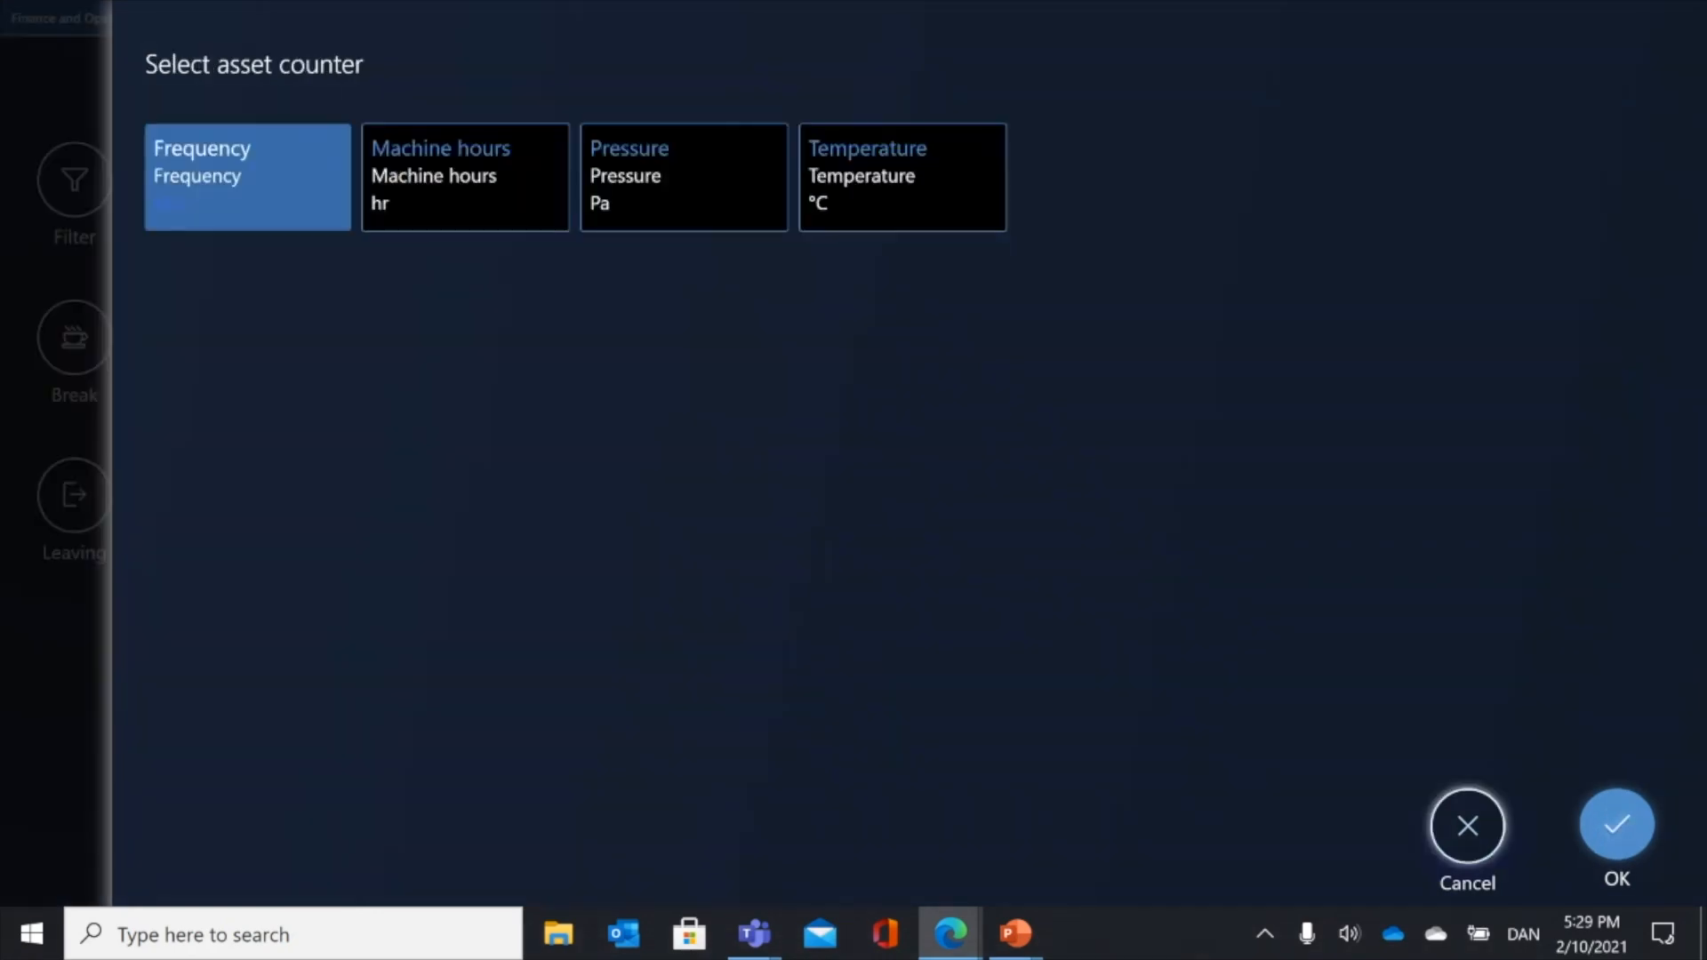
pyautogui.click(904, 178)
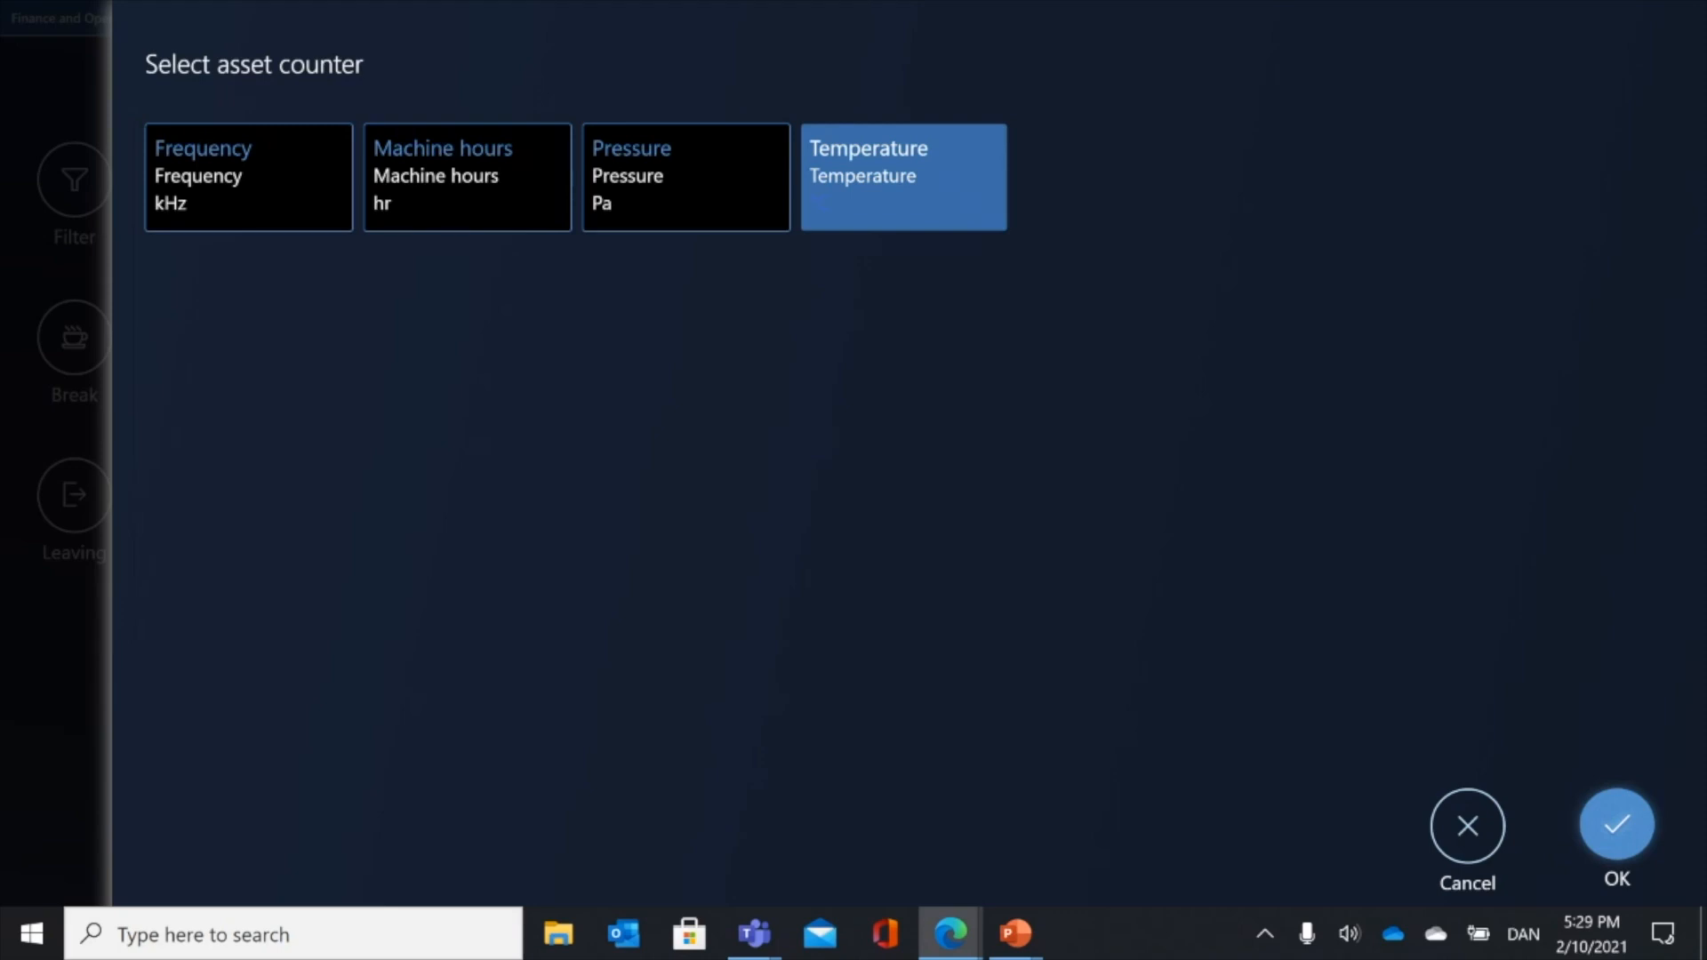
pyautogui.click(1617, 825)
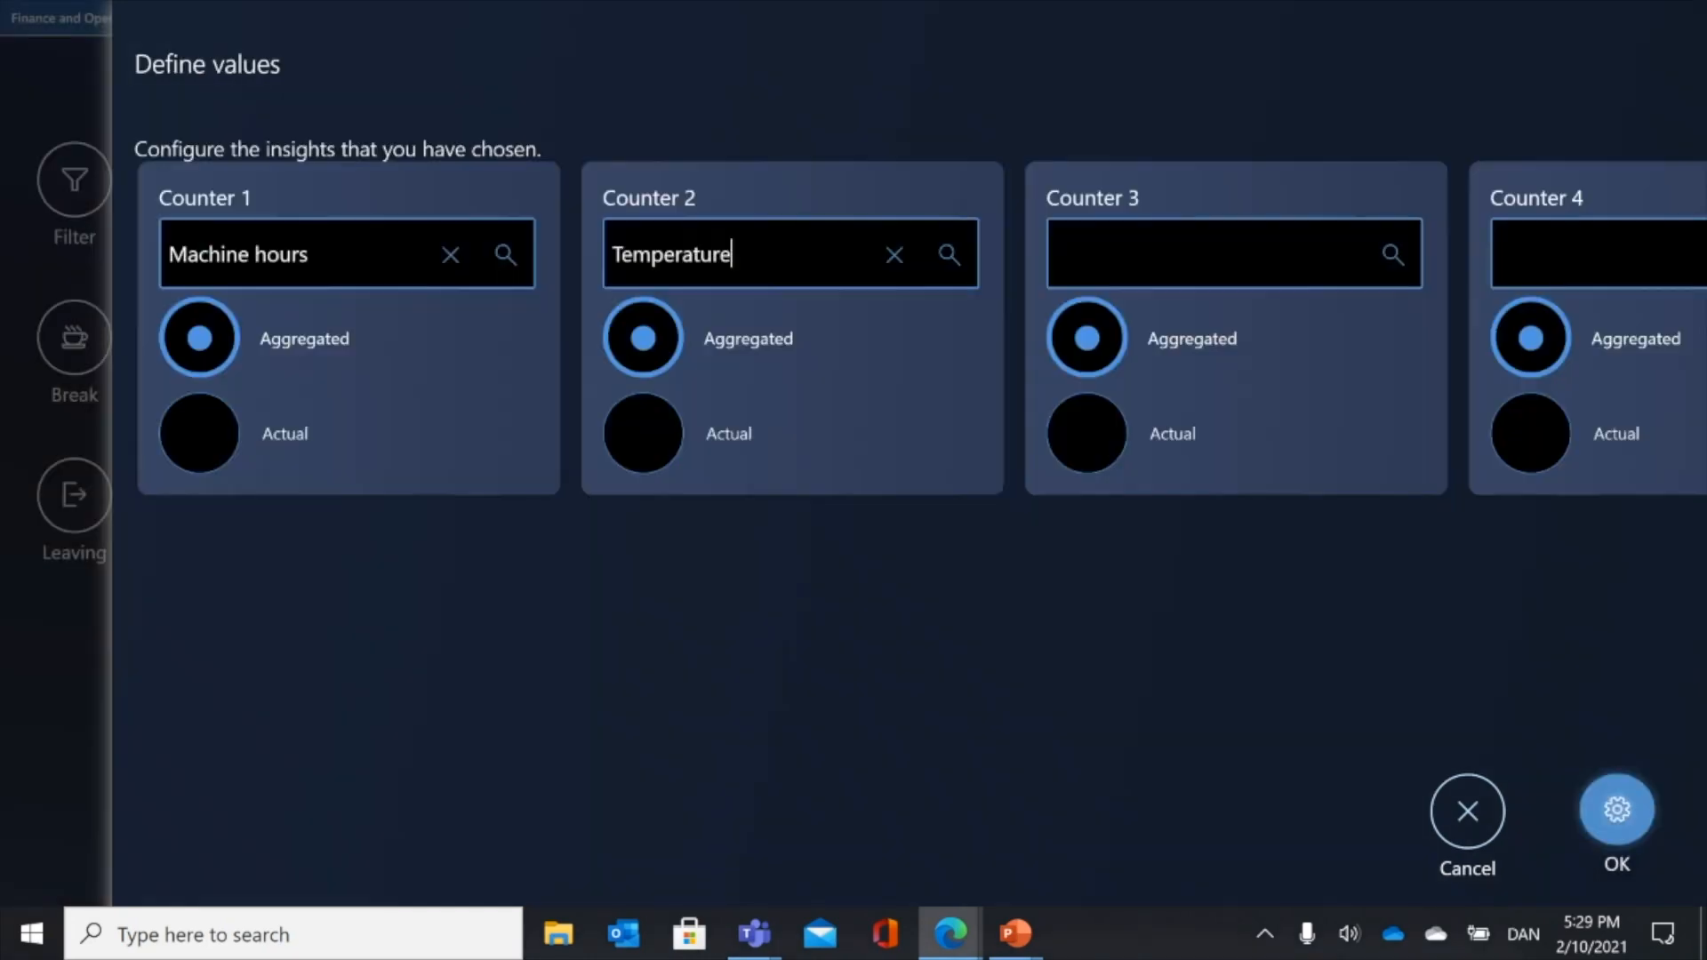
pyautogui.click(643, 434)
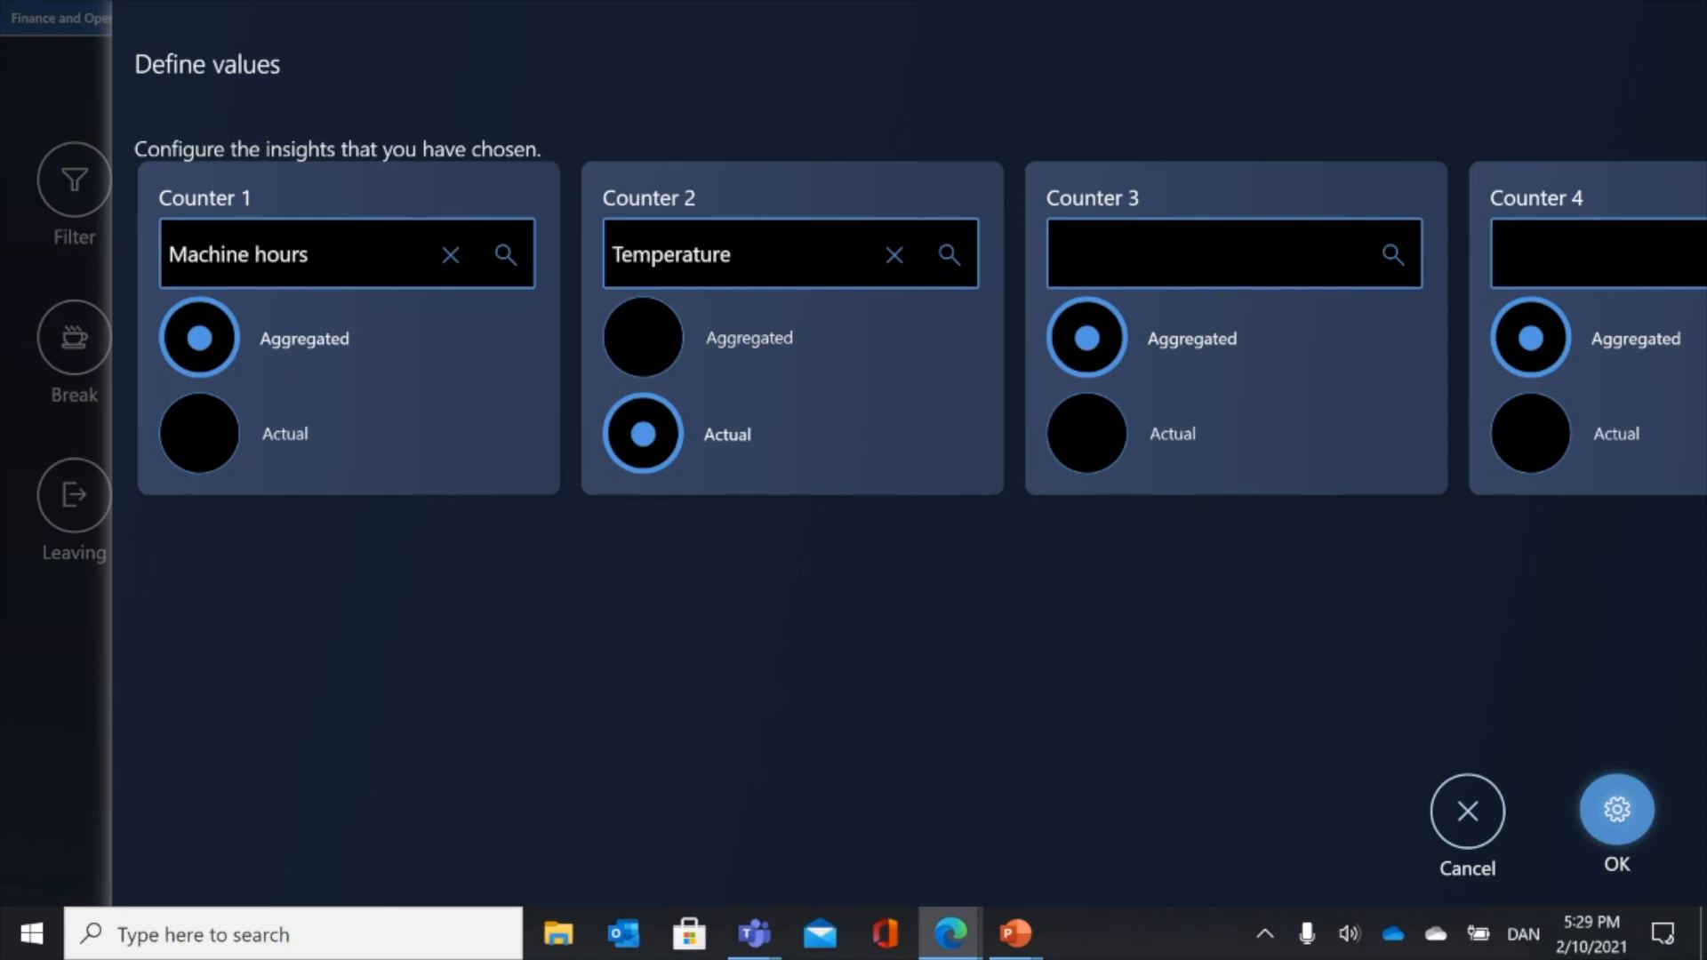
# - Define Counter 3 as Pressure and Counter 4 as Frequency, both showing Actual values, and confirm the insights configuration
pyautogui.click(1392, 255)
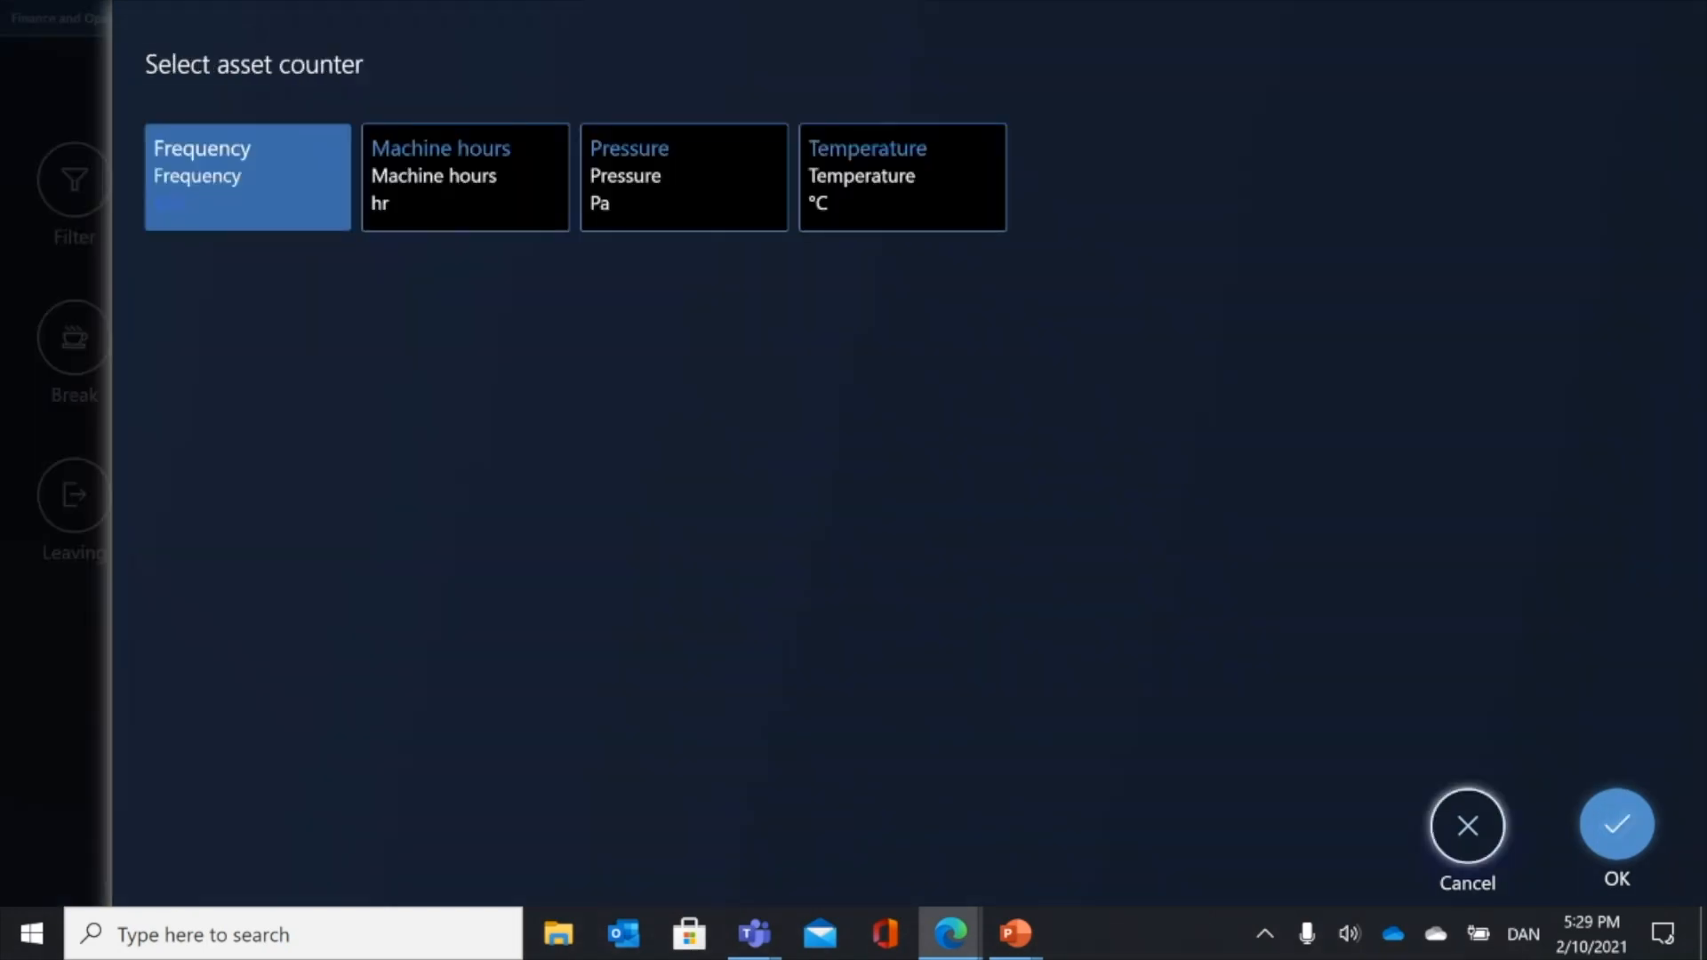
pyautogui.click(678, 189)
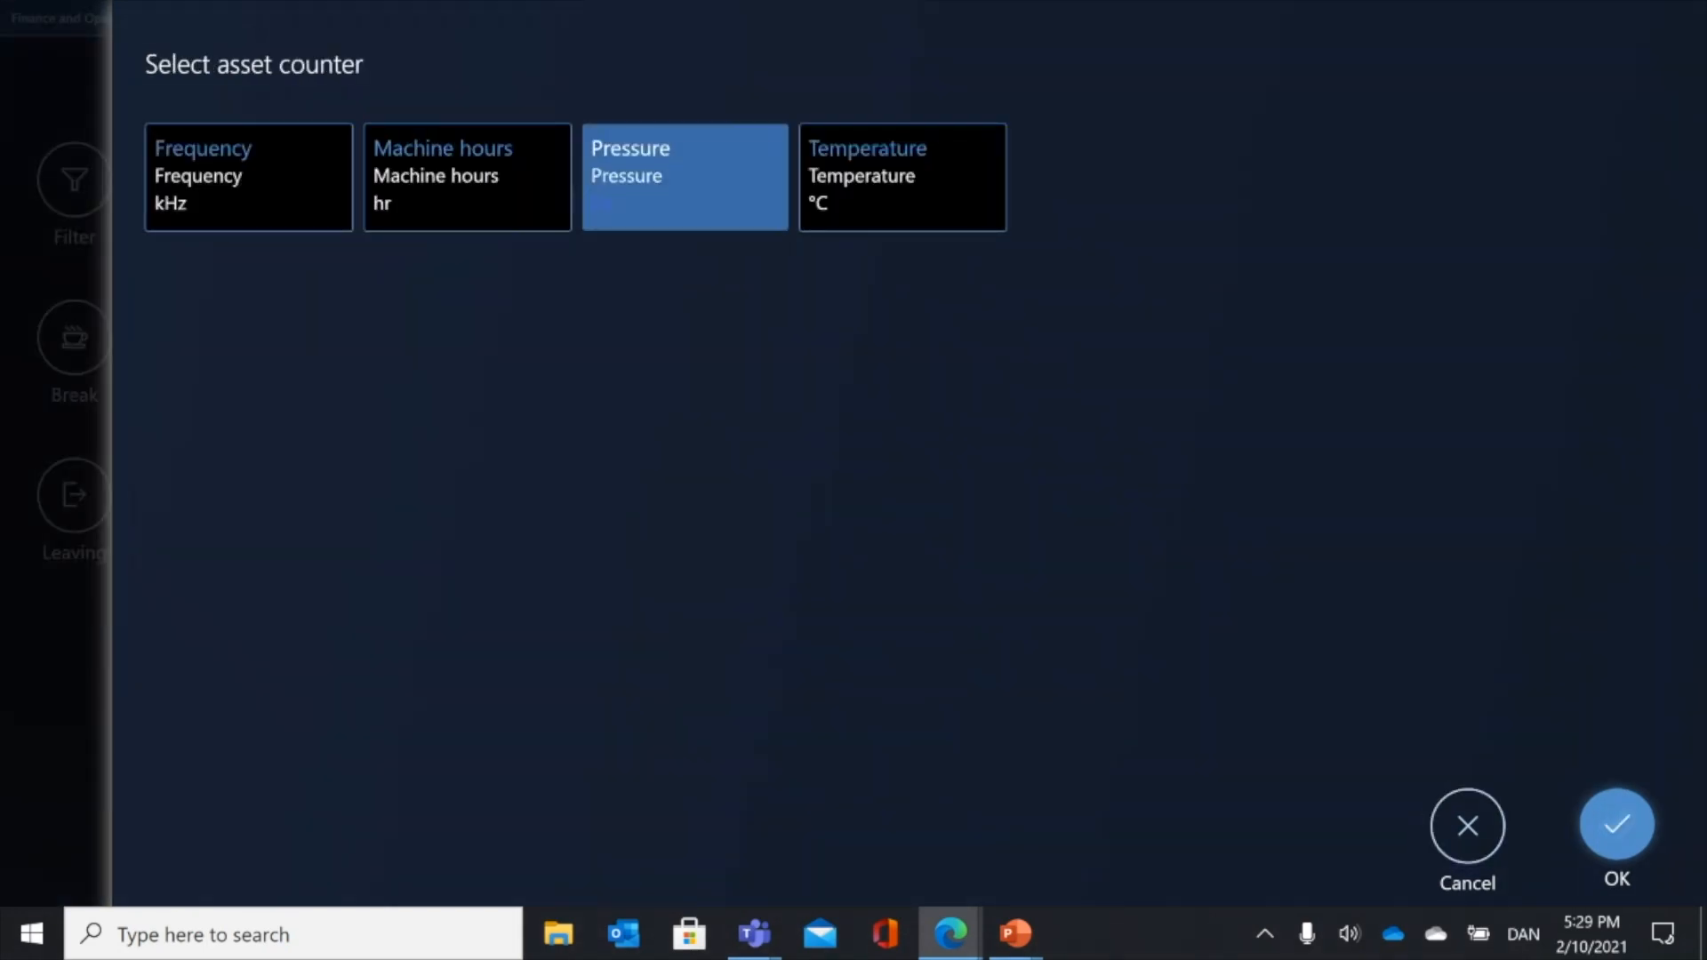
pyautogui.click(1616, 824)
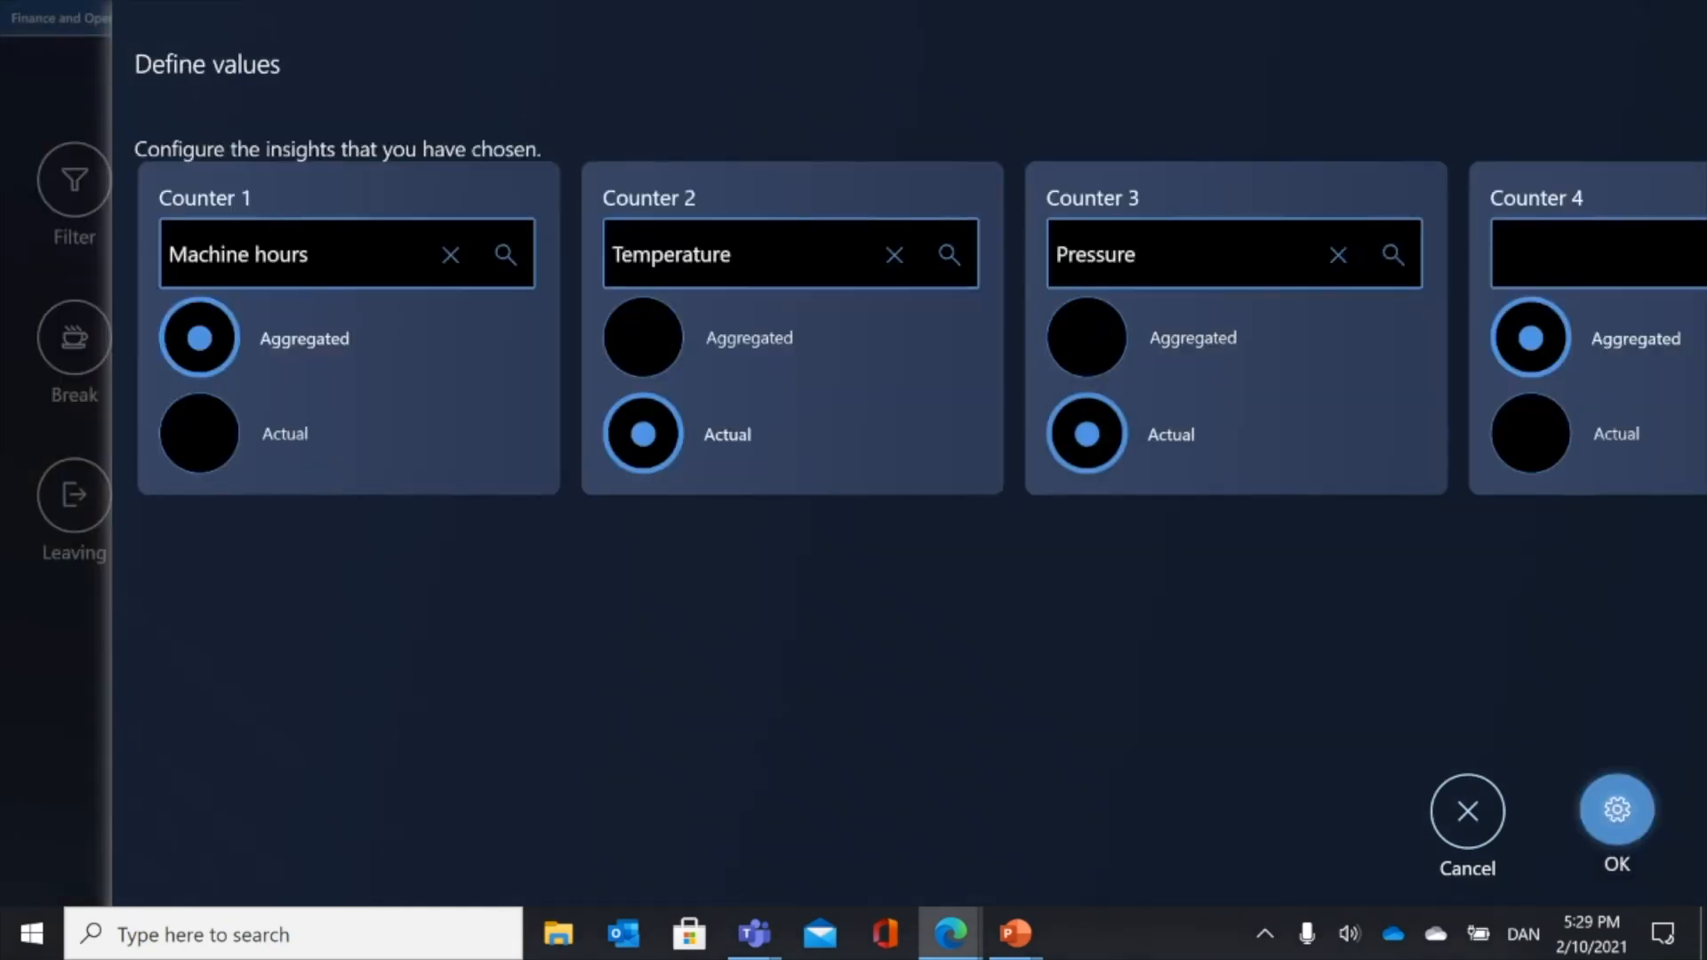
pyautogui.hscroll(2, 1011, 673)
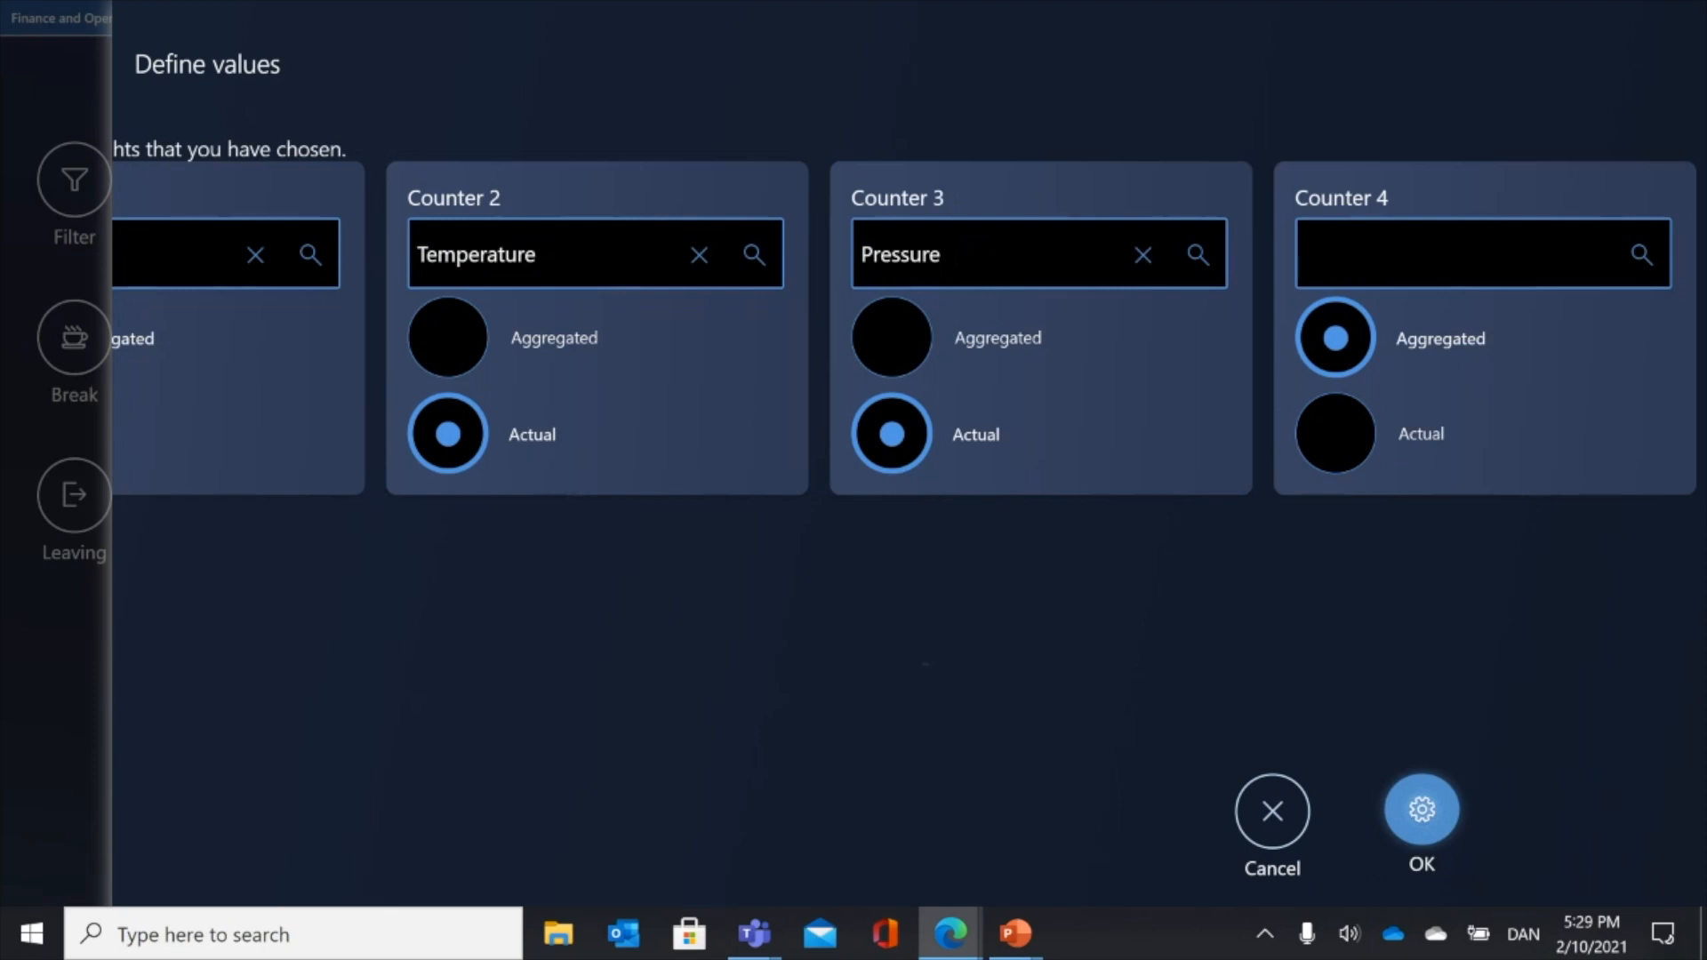
pyautogui.click(1641, 256)
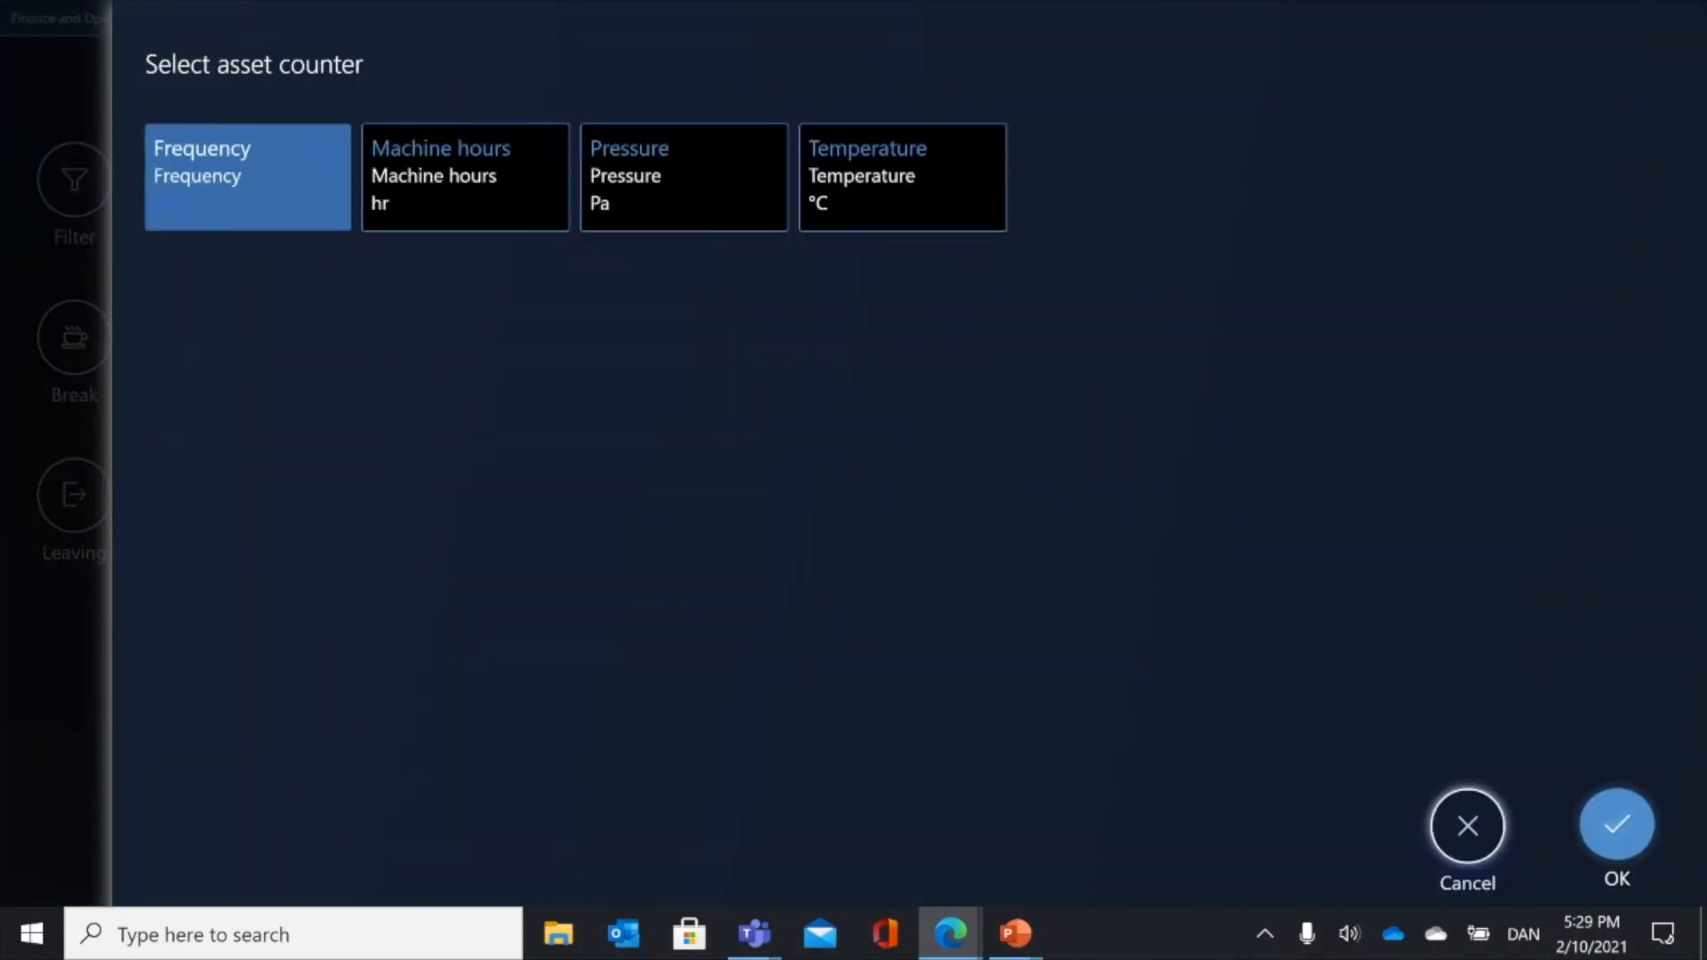
pyautogui.click(1616, 824)
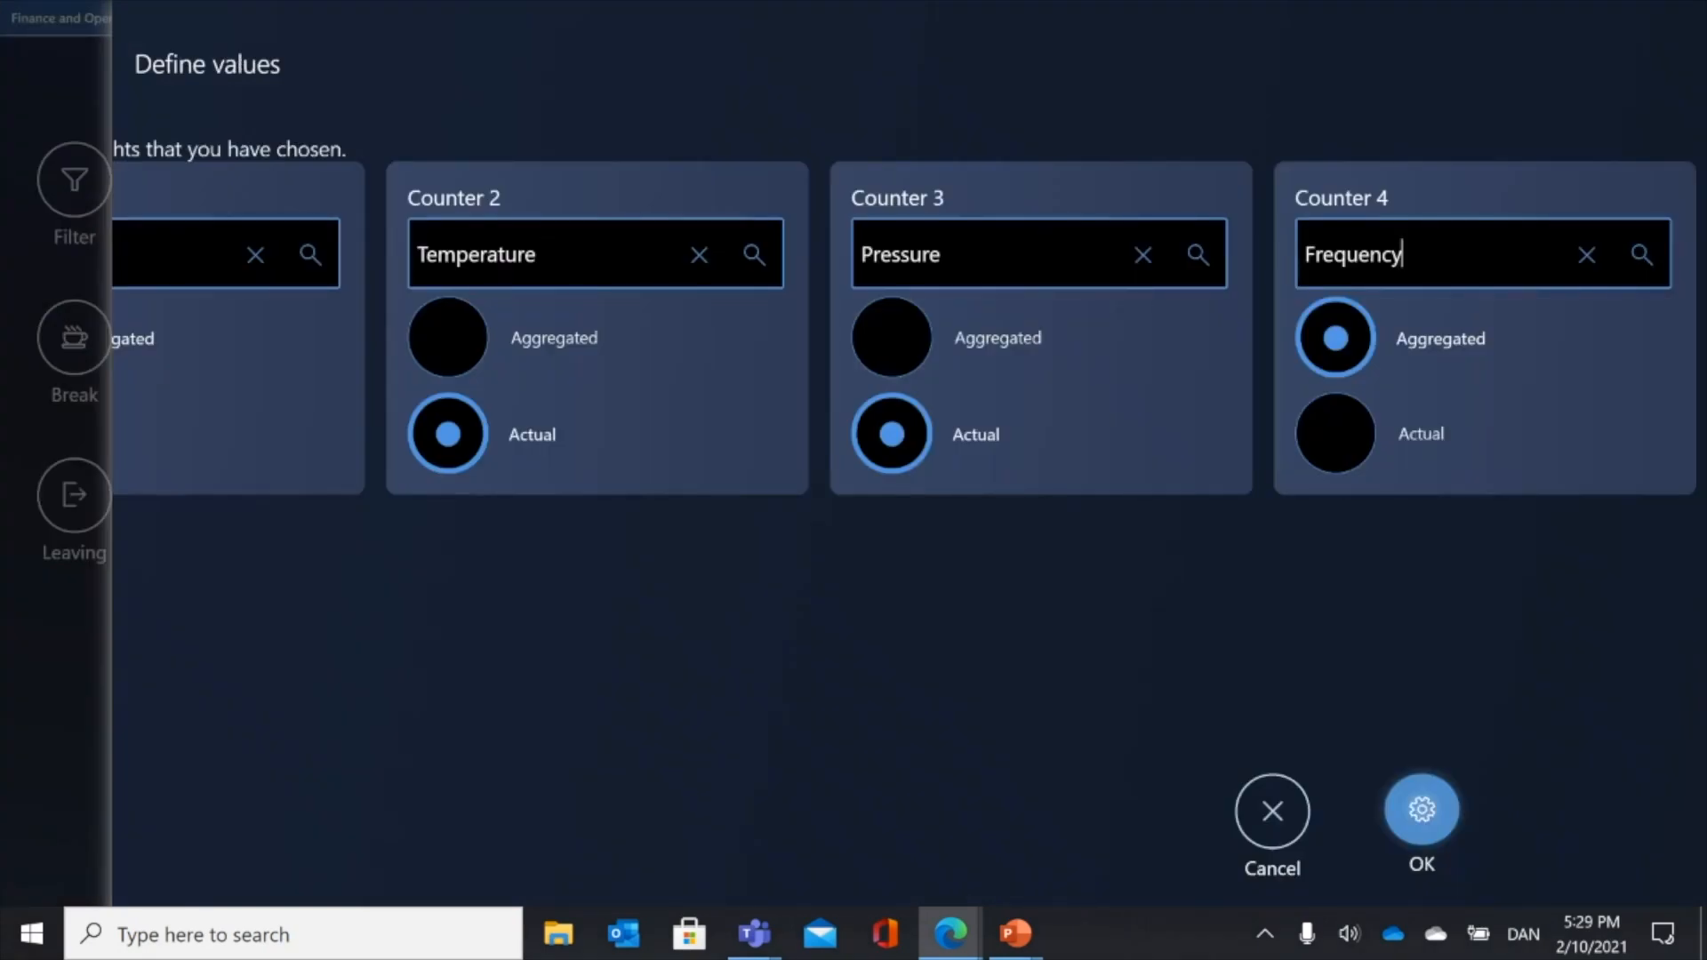
pyautogui.click(1336, 434)
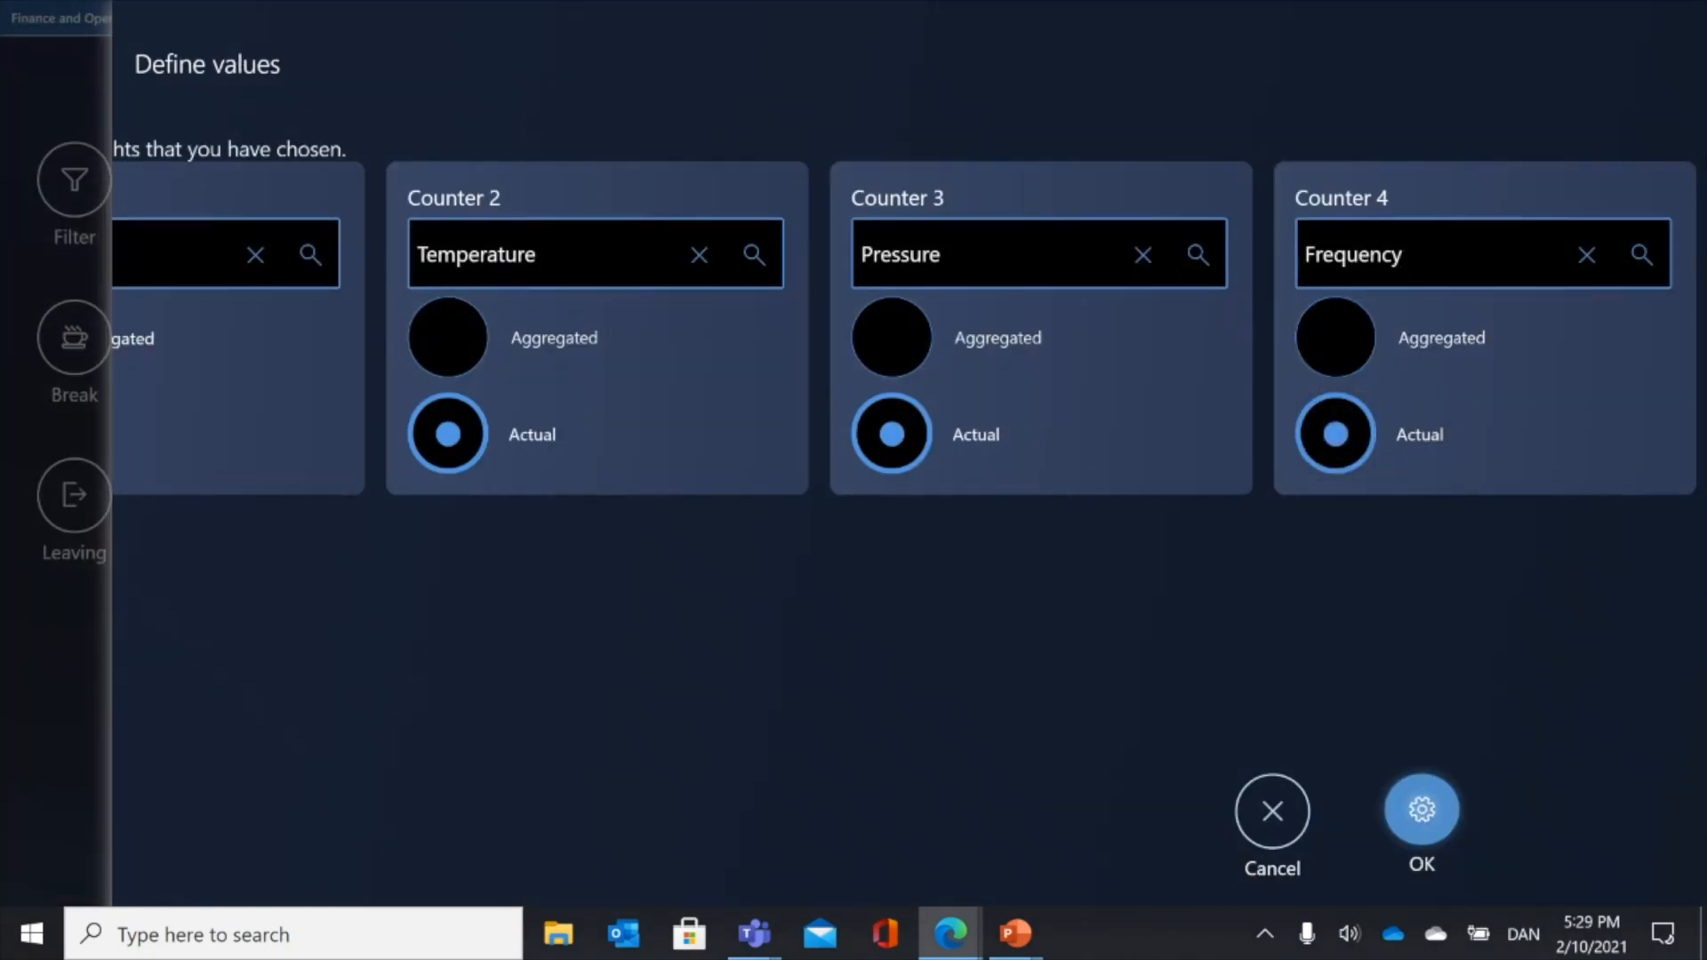
pyautogui.hscroll(-2, 907, 533)
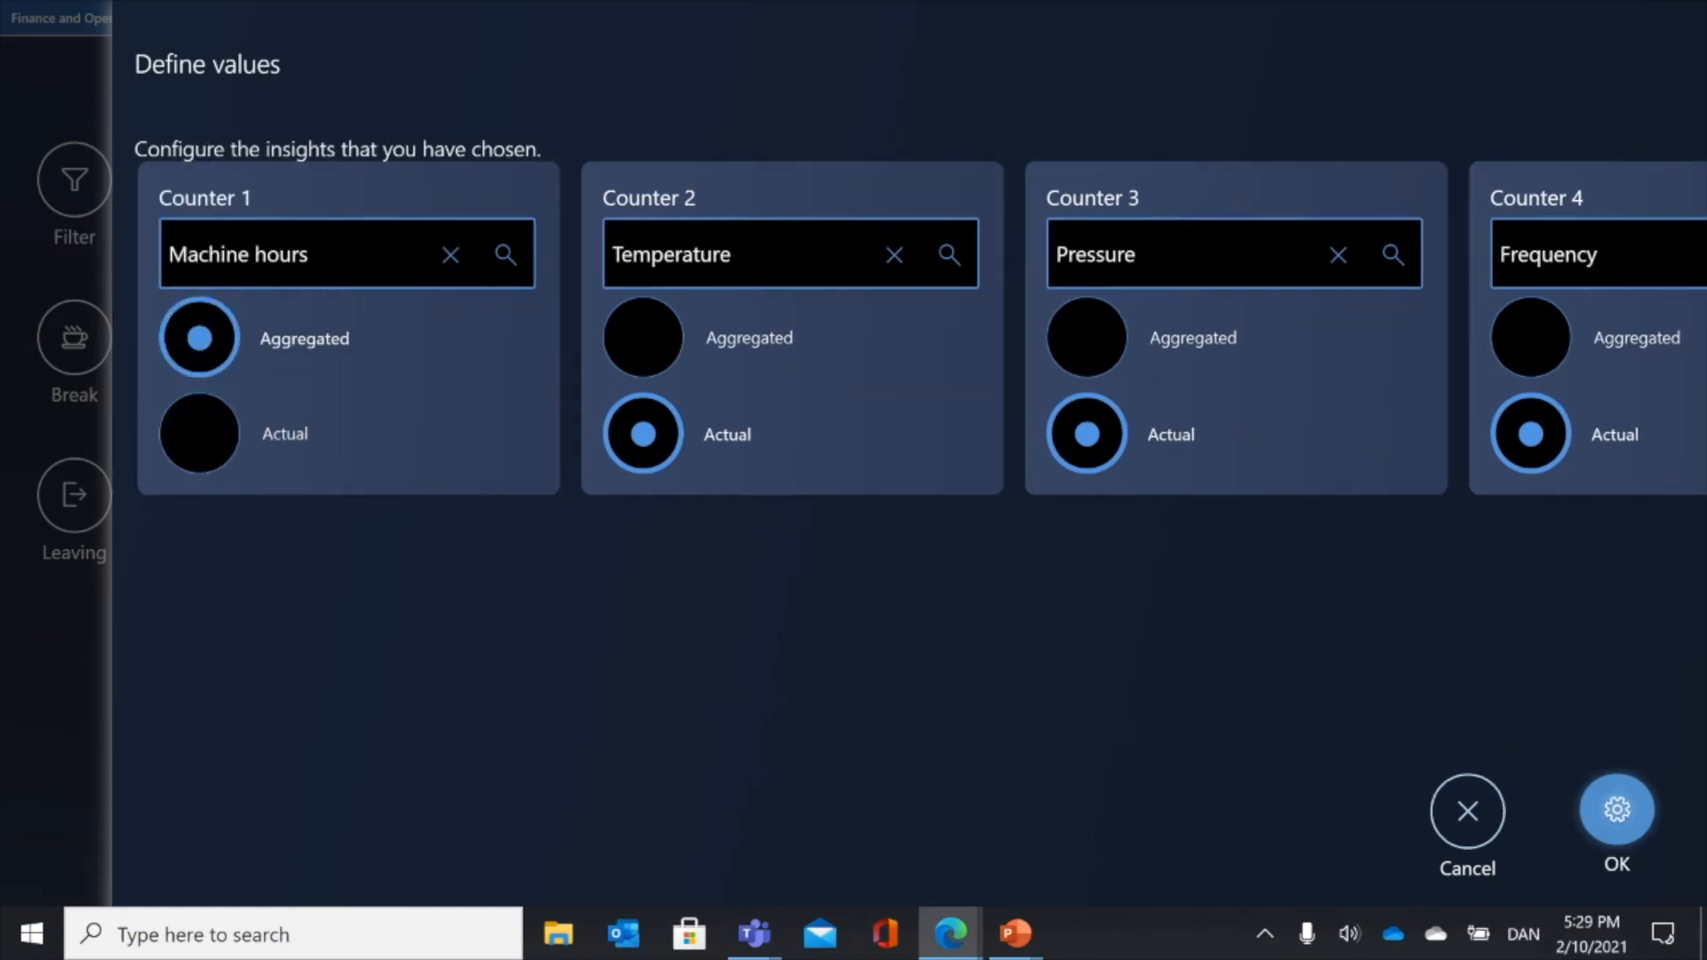
pyautogui.click(1616, 810)
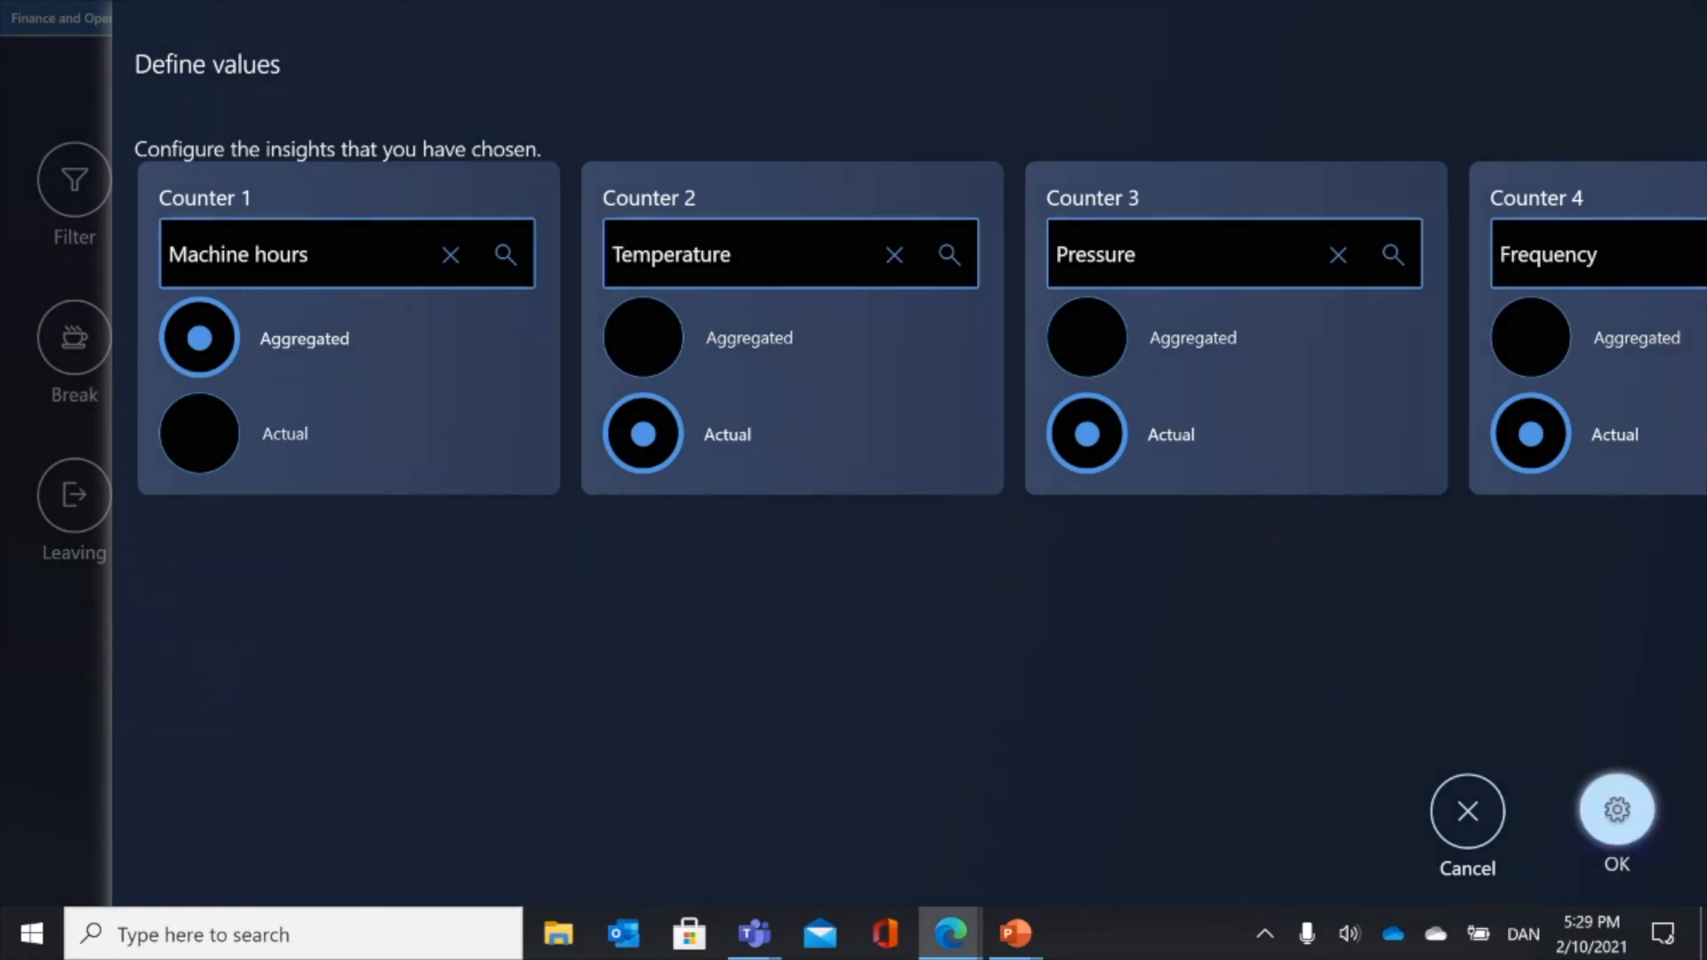
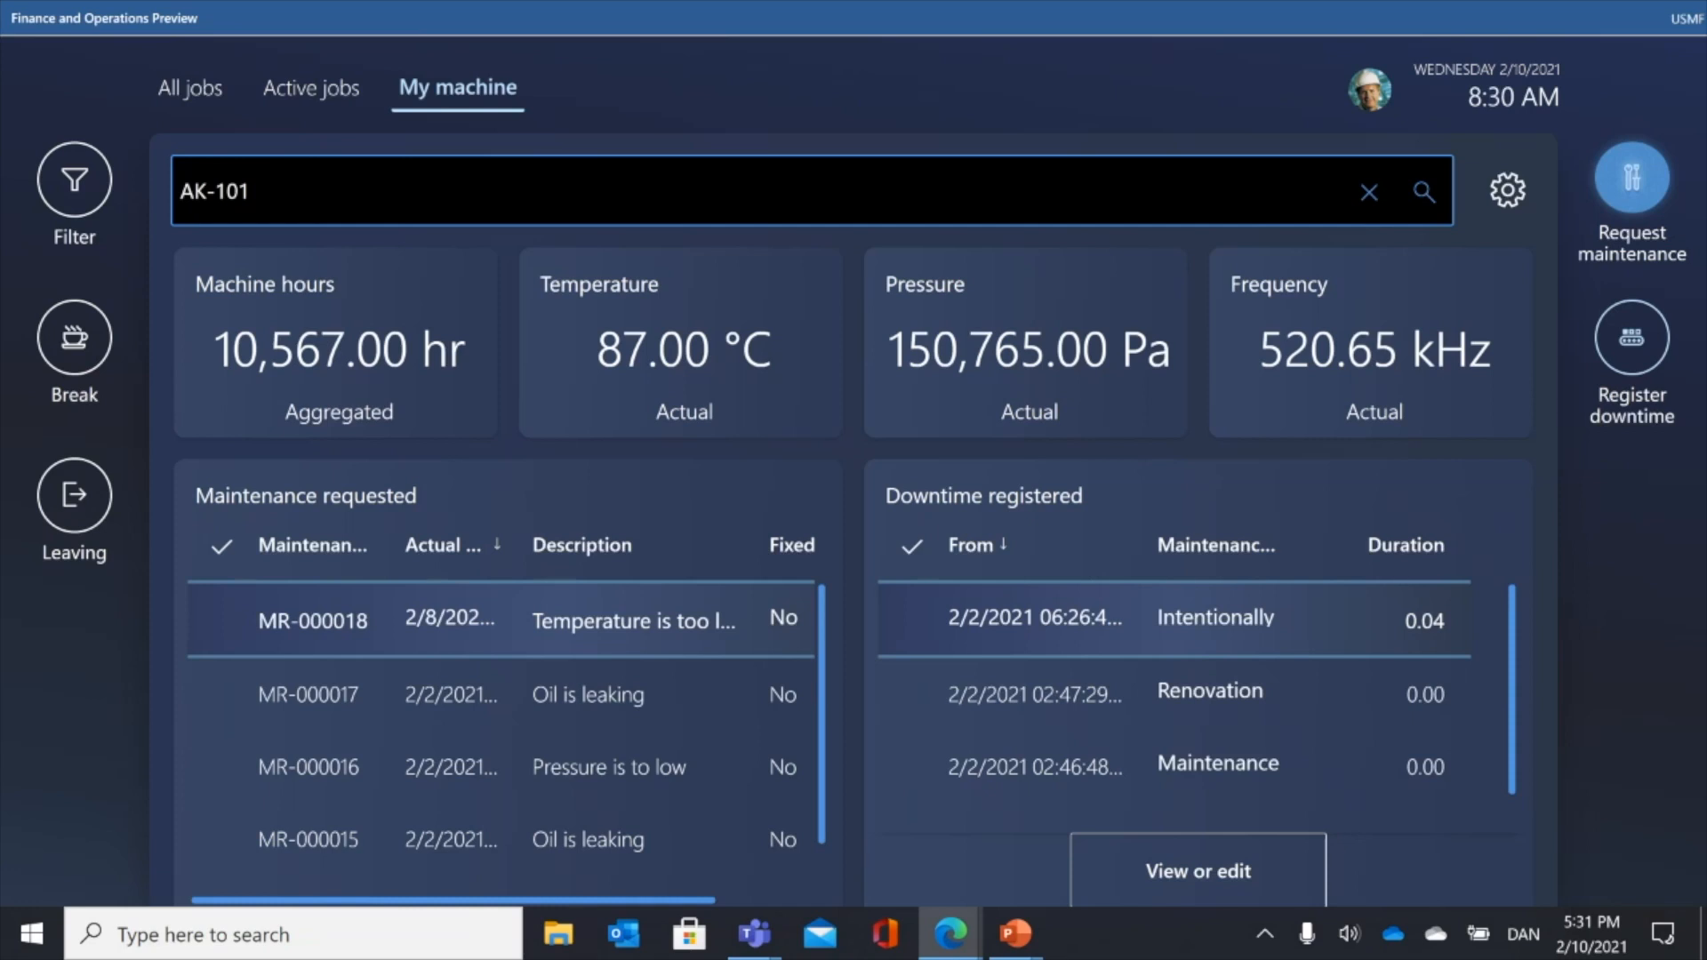
# - Submit a maintenance request for AK-101 with the description "Pressure is to high", leaving the note empty
pyautogui.click(1632, 177)
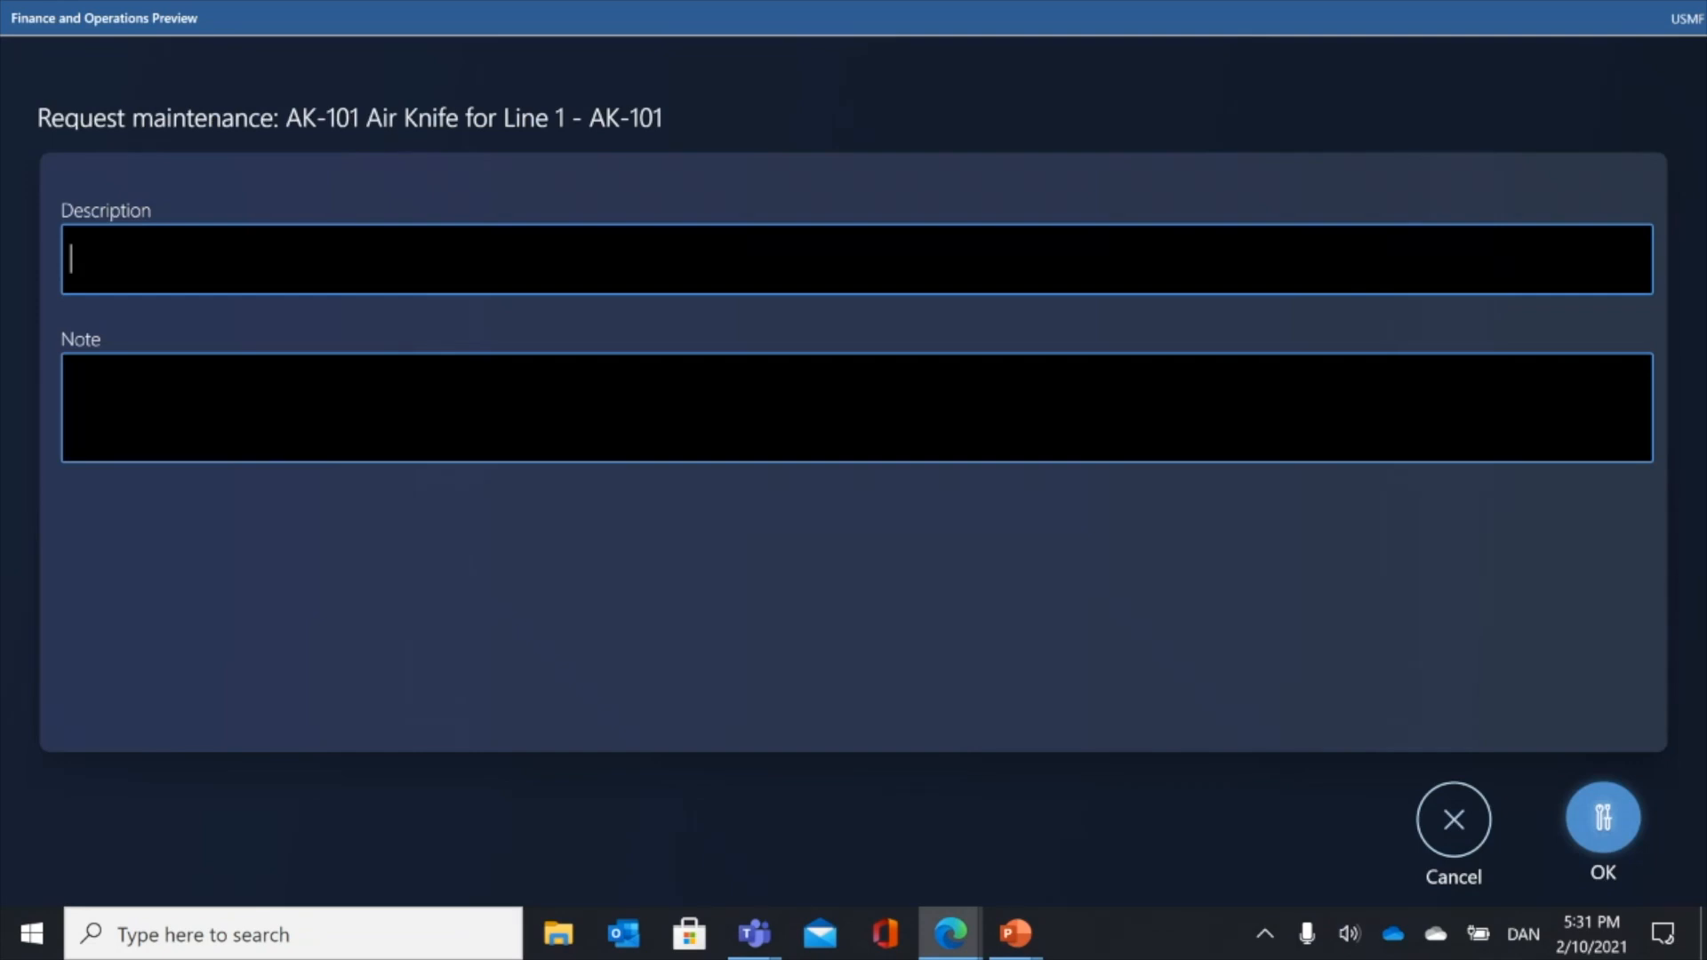
pyautogui.write('Pressure is to high')
pyautogui.click(827, 411)
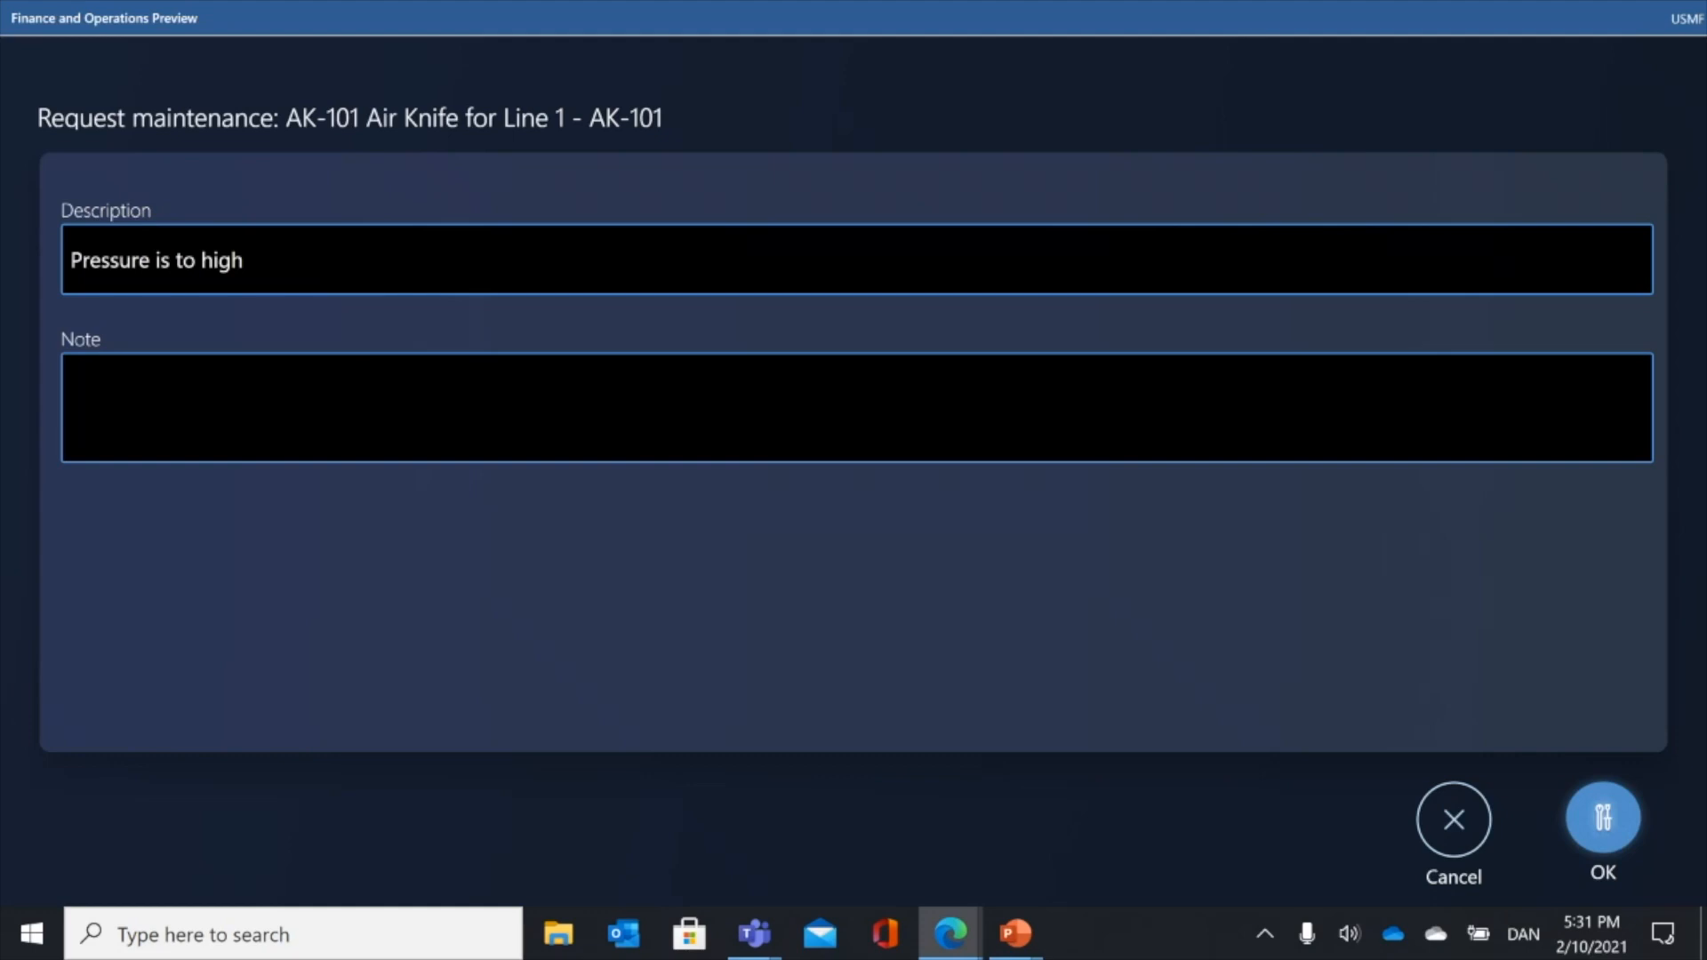
pyautogui.click(1603, 819)
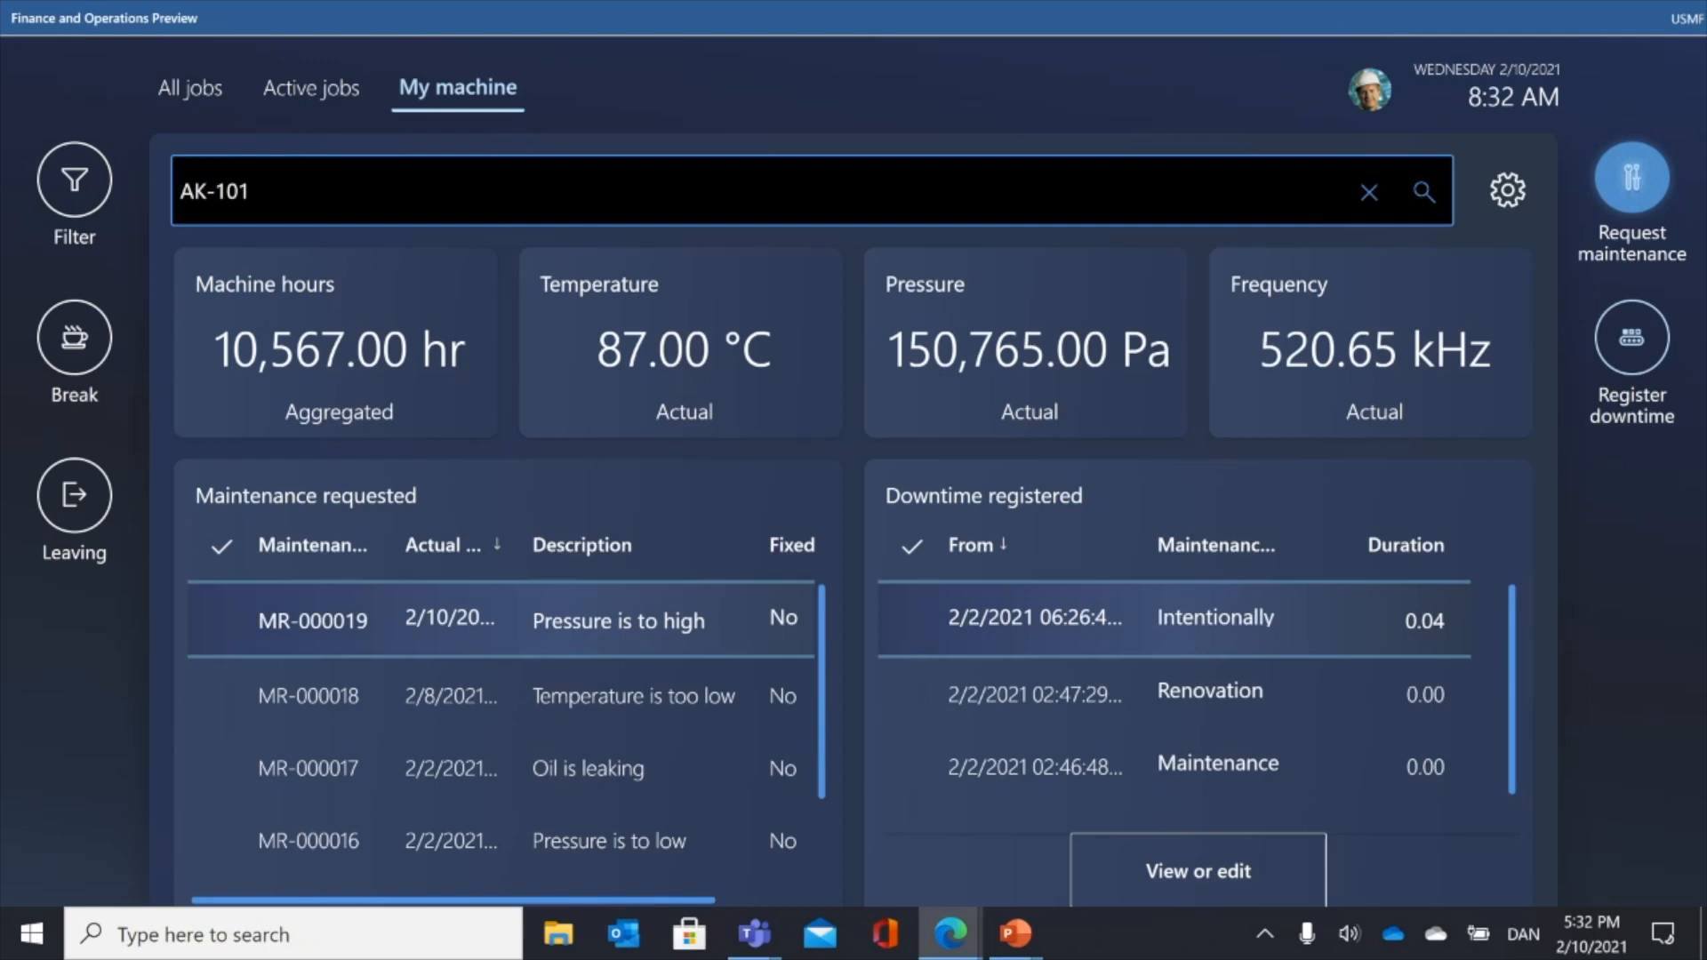
# - Register downtime for AK-101 with the reason code Breakdown, keeping the default dates and times
pyautogui.click(1632, 338)
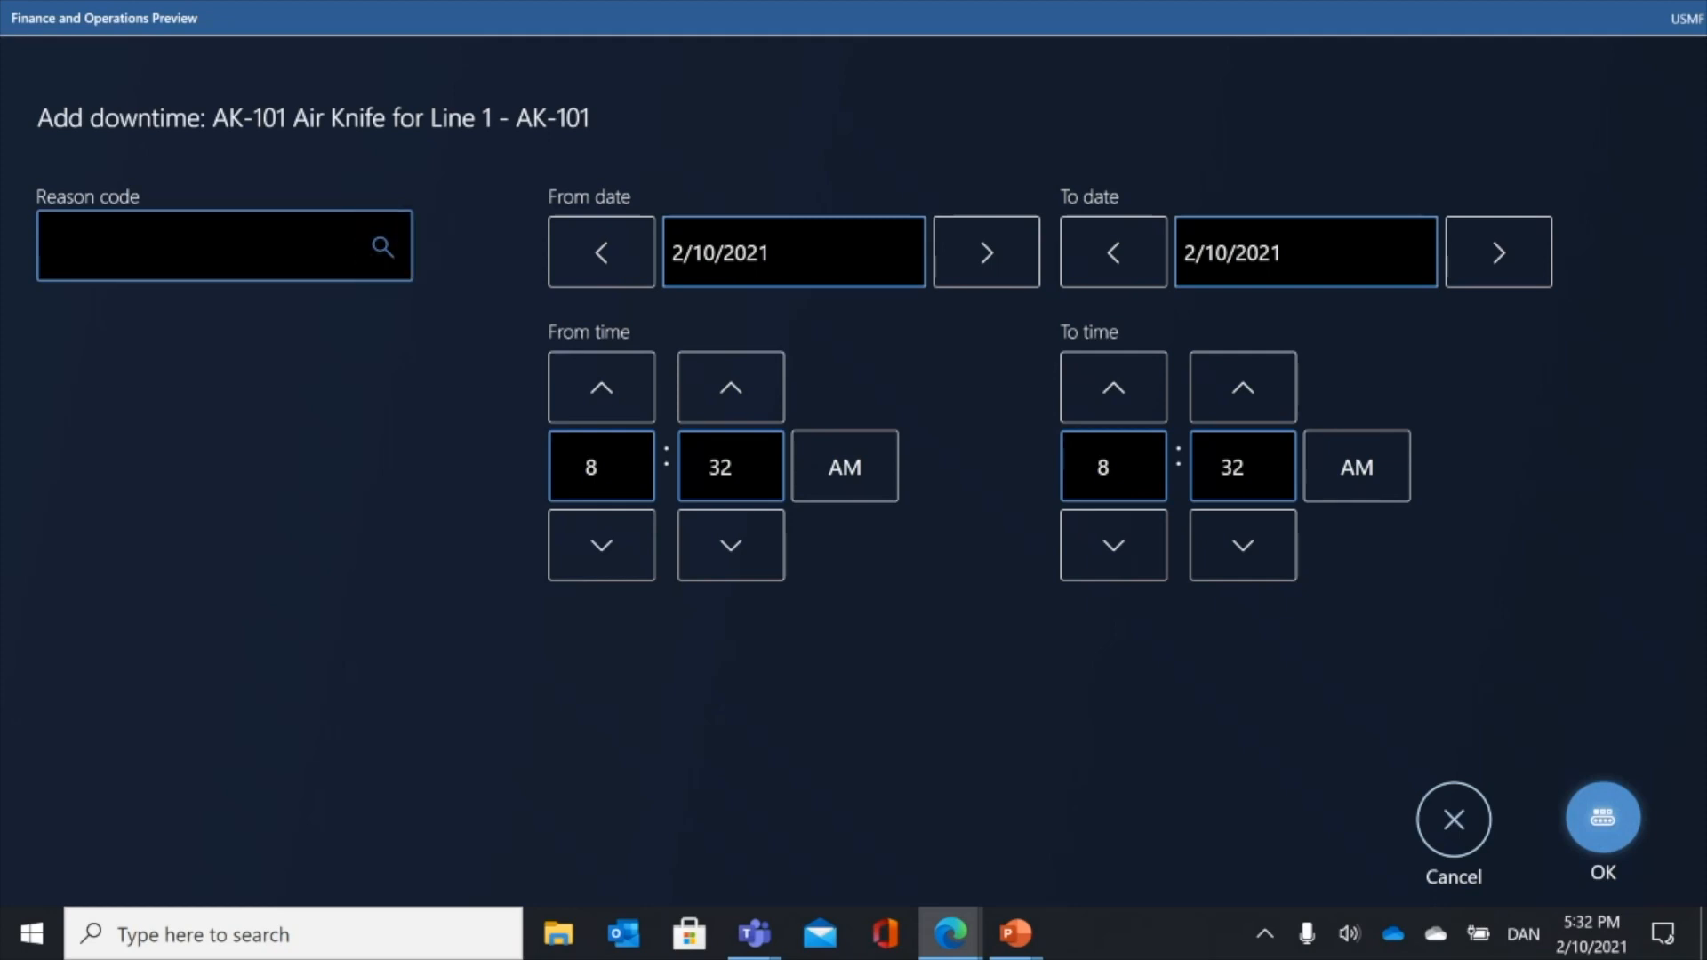
pyautogui.click(382, 246)
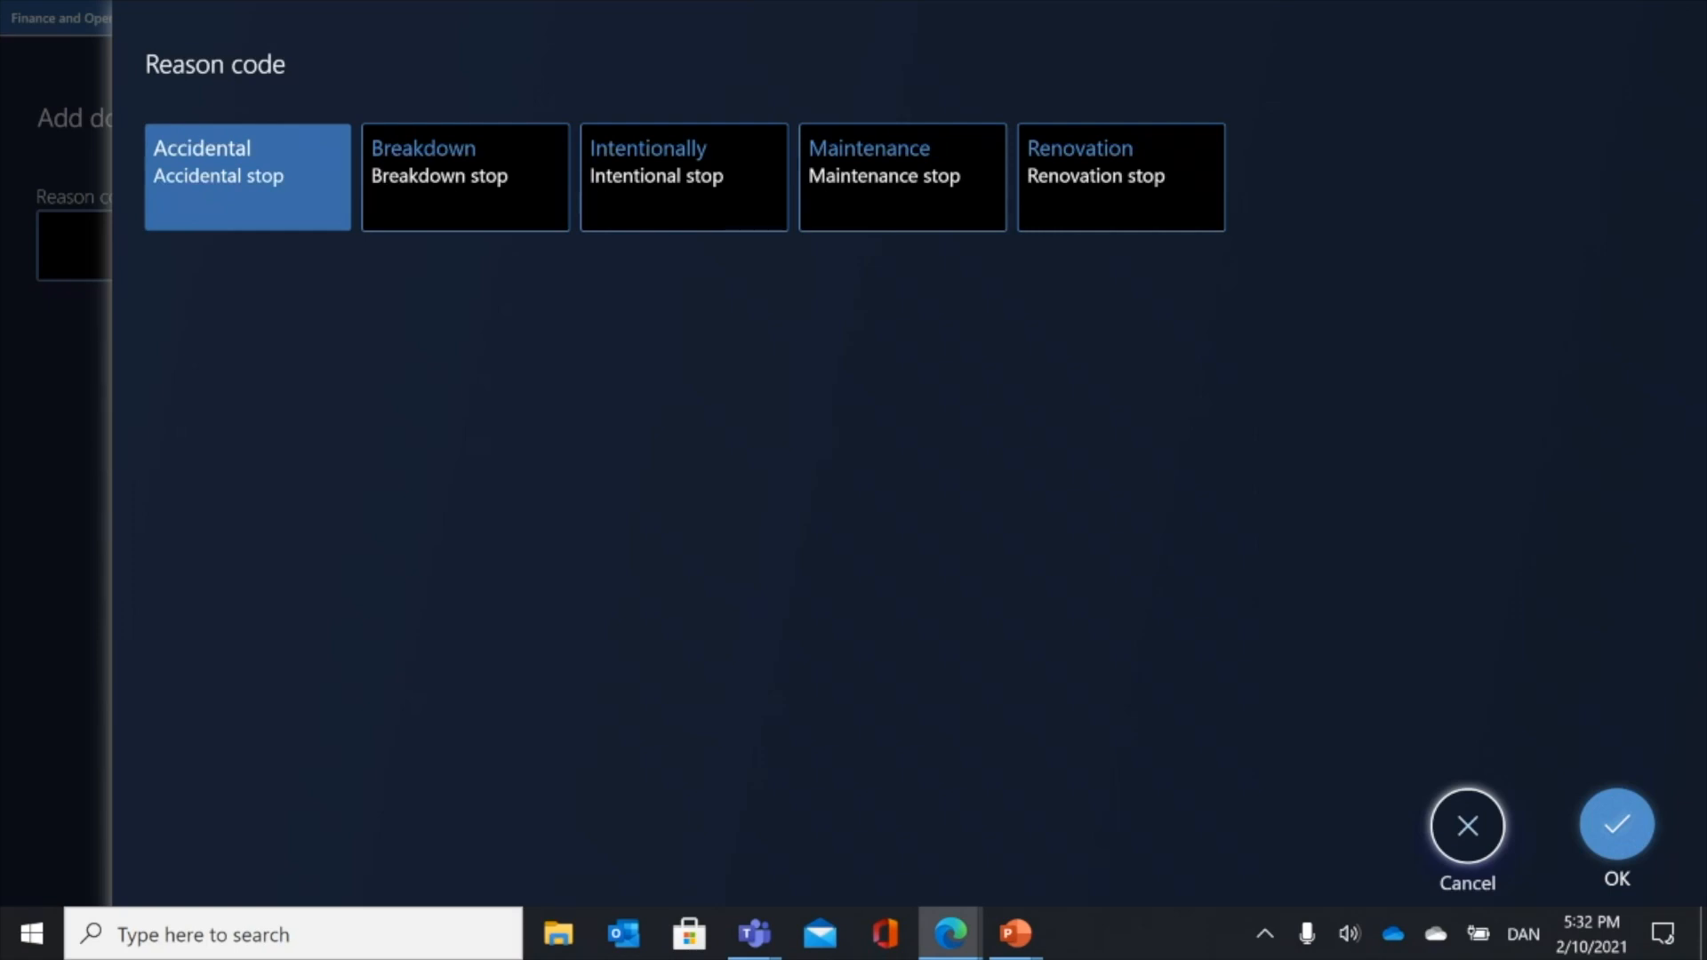
pyautogui.click(1094, 186)
pyautogui.click(466, 177)
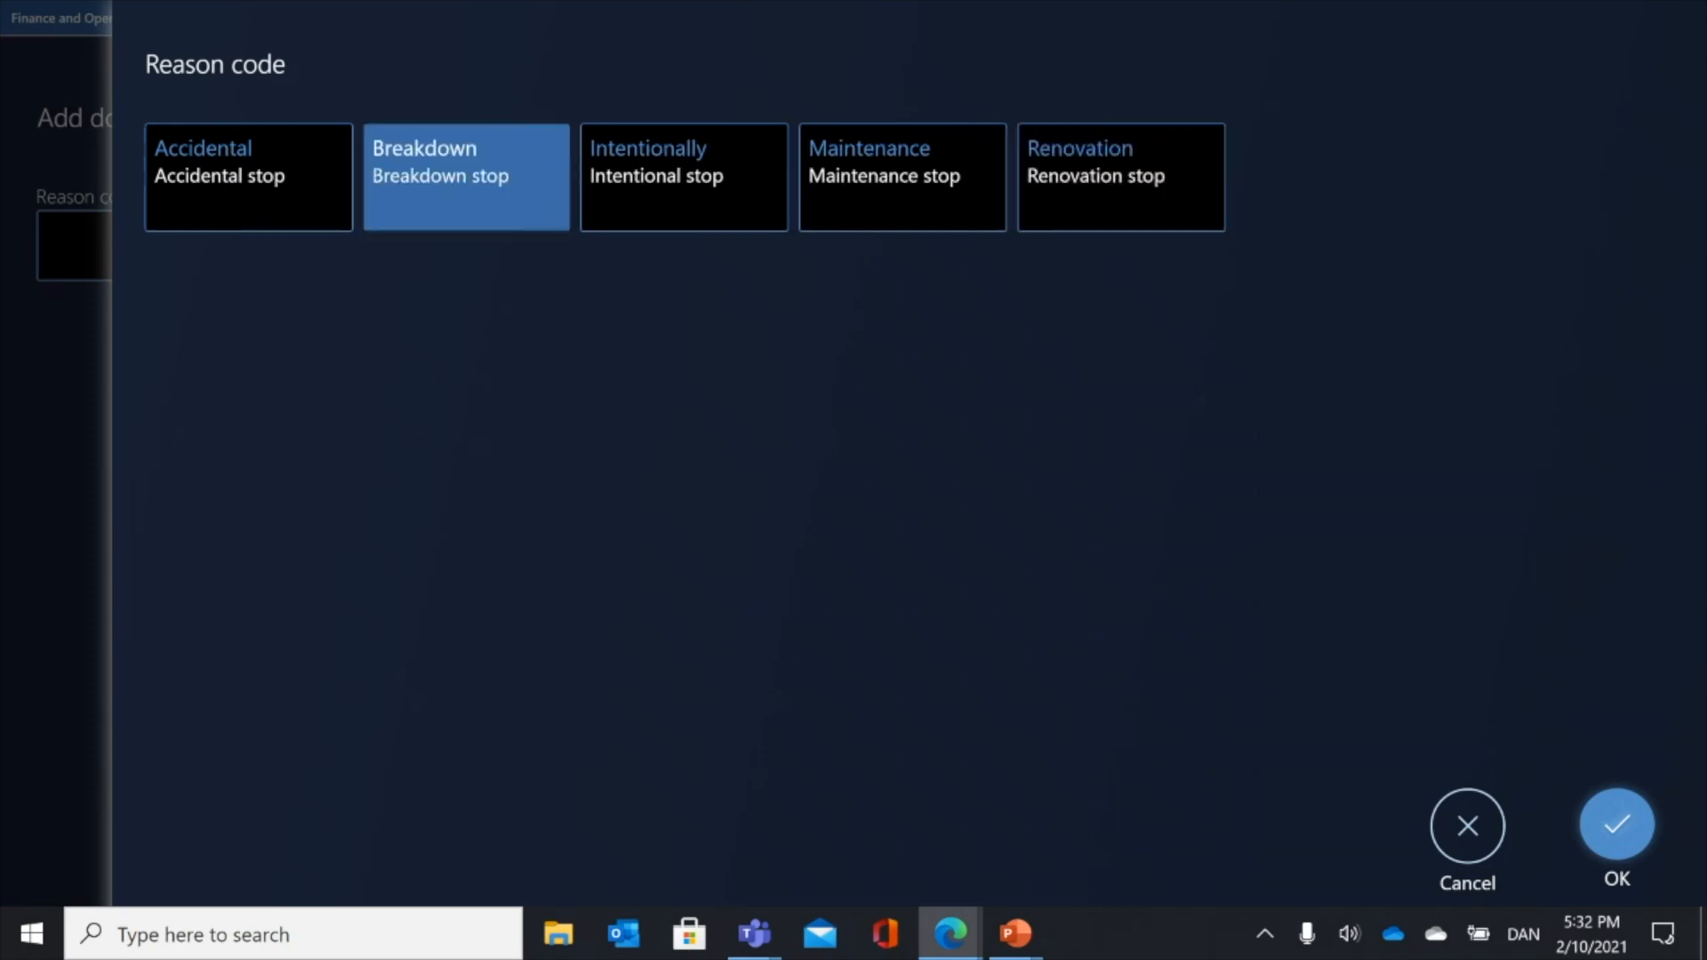
pyautogui.click(1617, 824)
pyautogui.click(1600, 822)
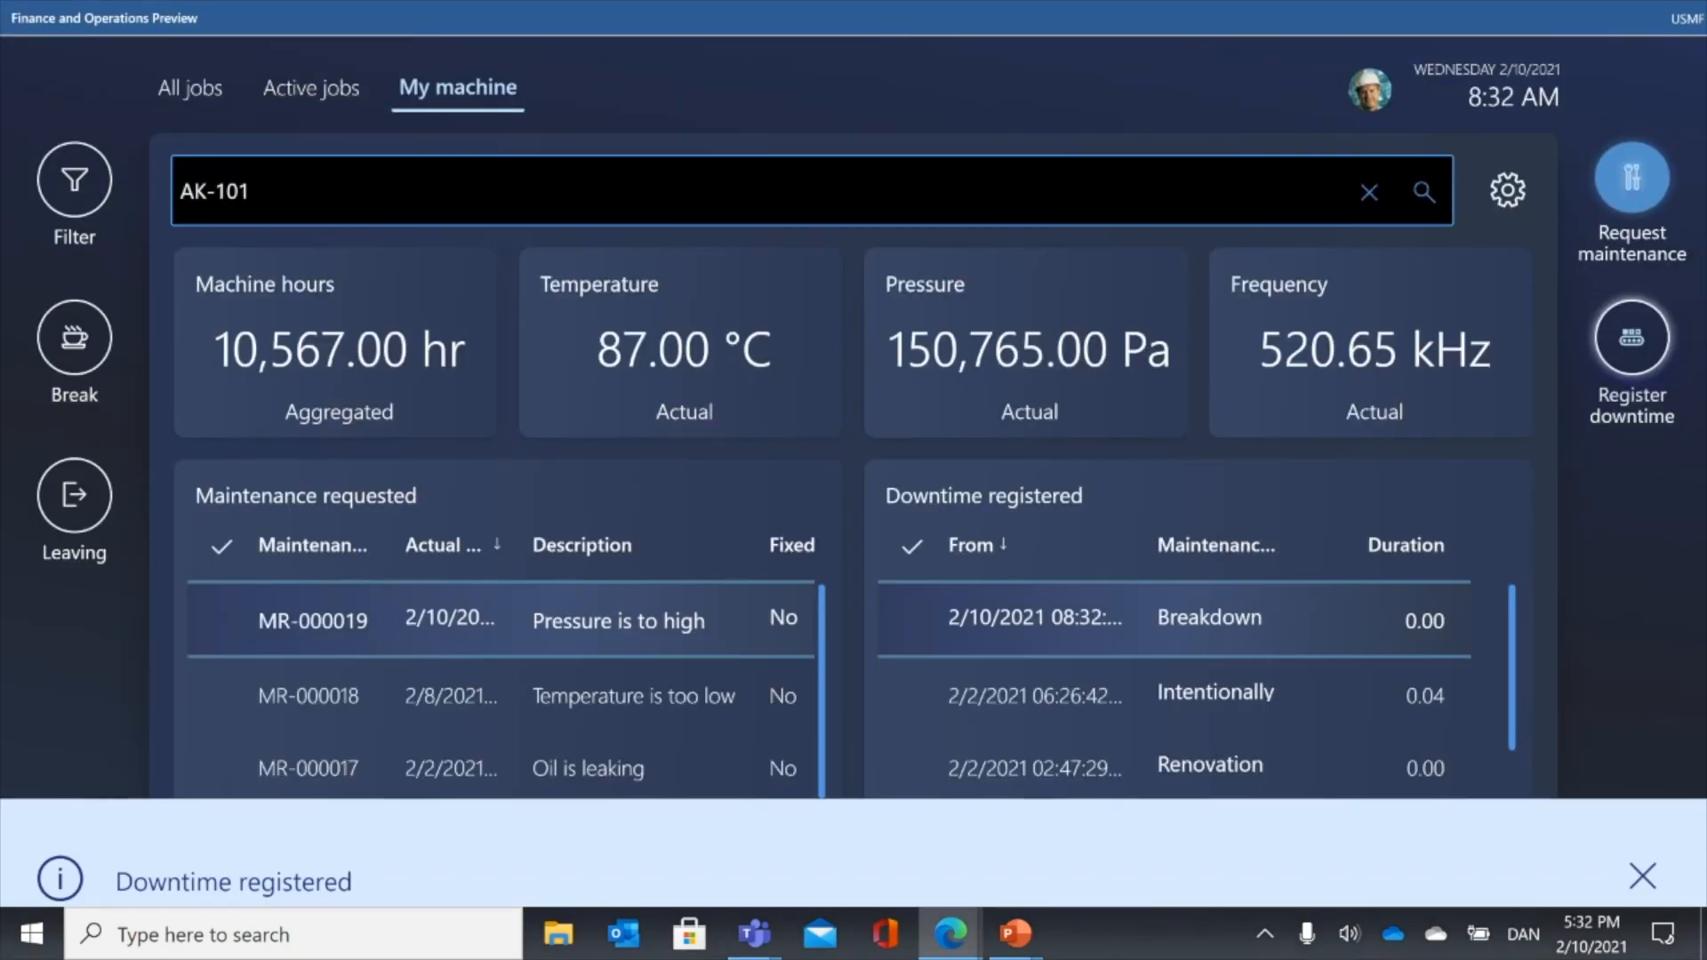
pyautogui.click(1631, 338)
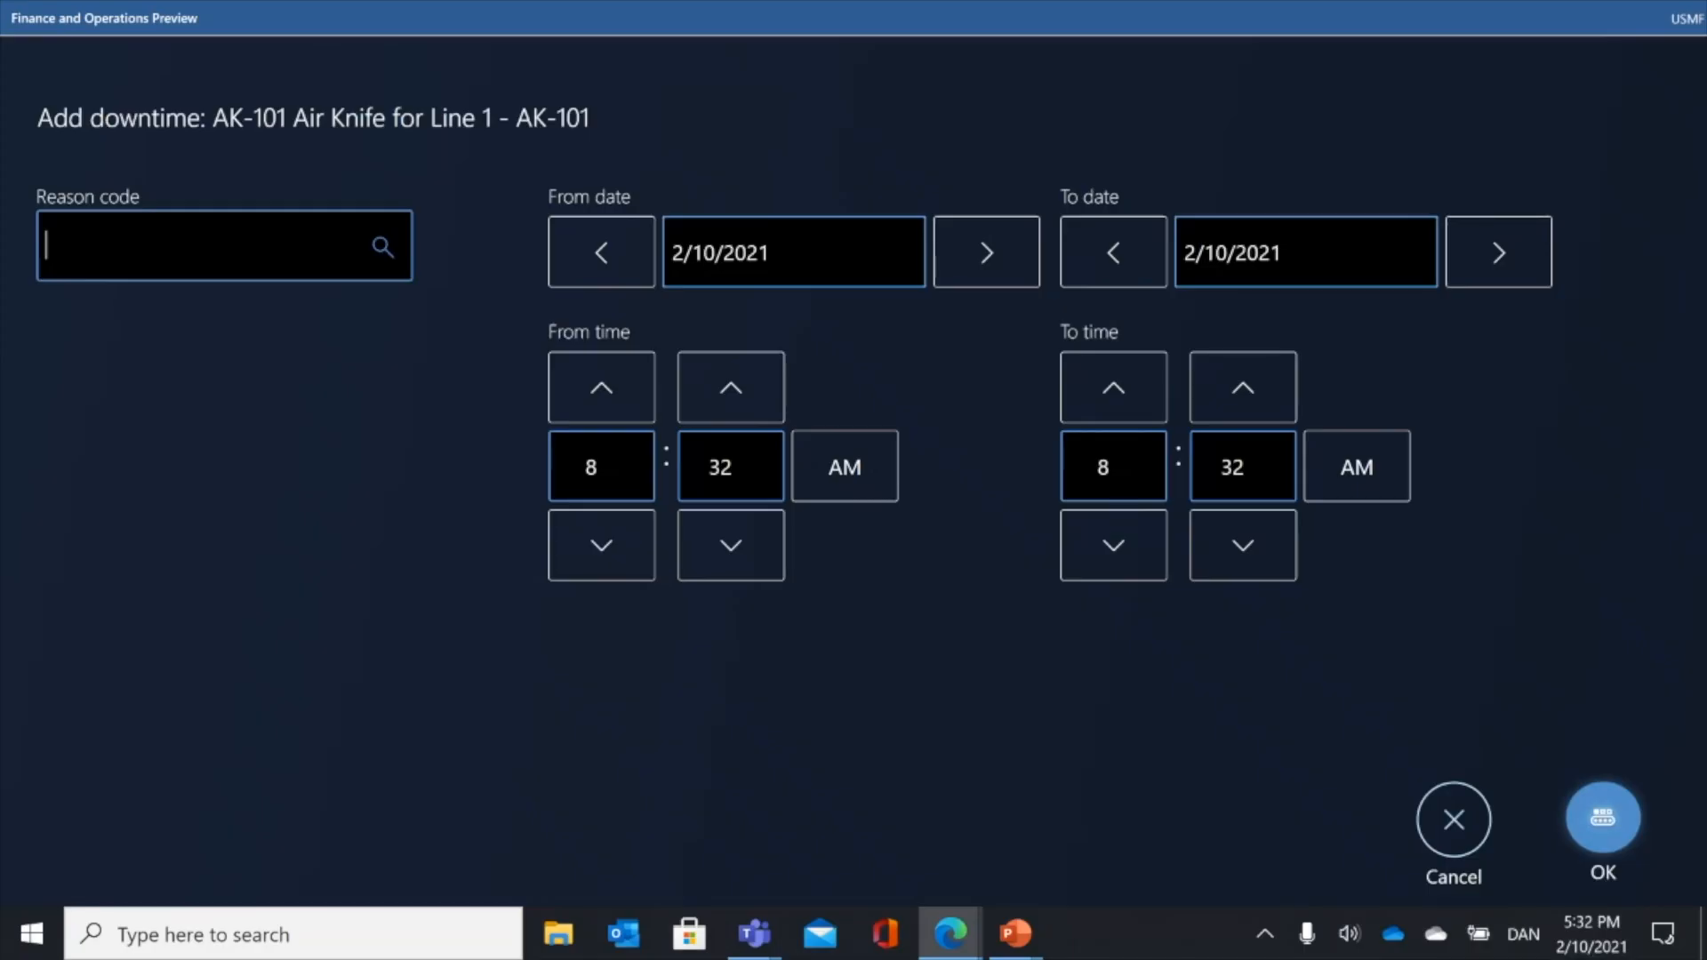
pyautogui.click(1243, 387)
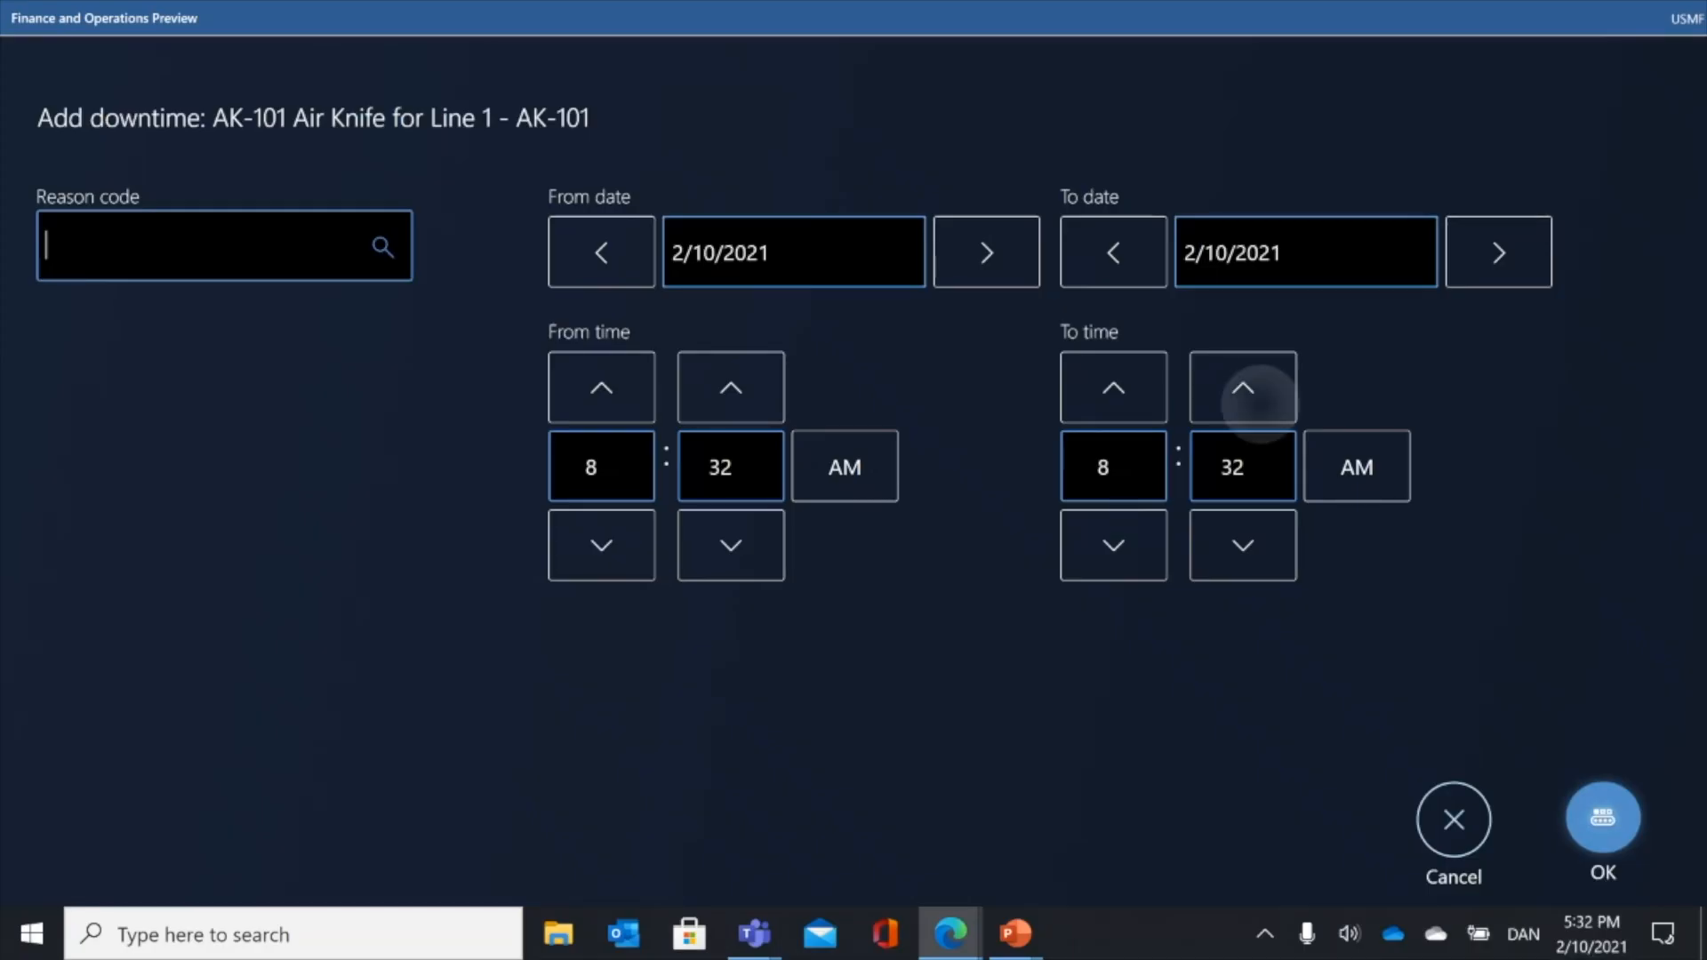
pyautogui.click(1243, 387)
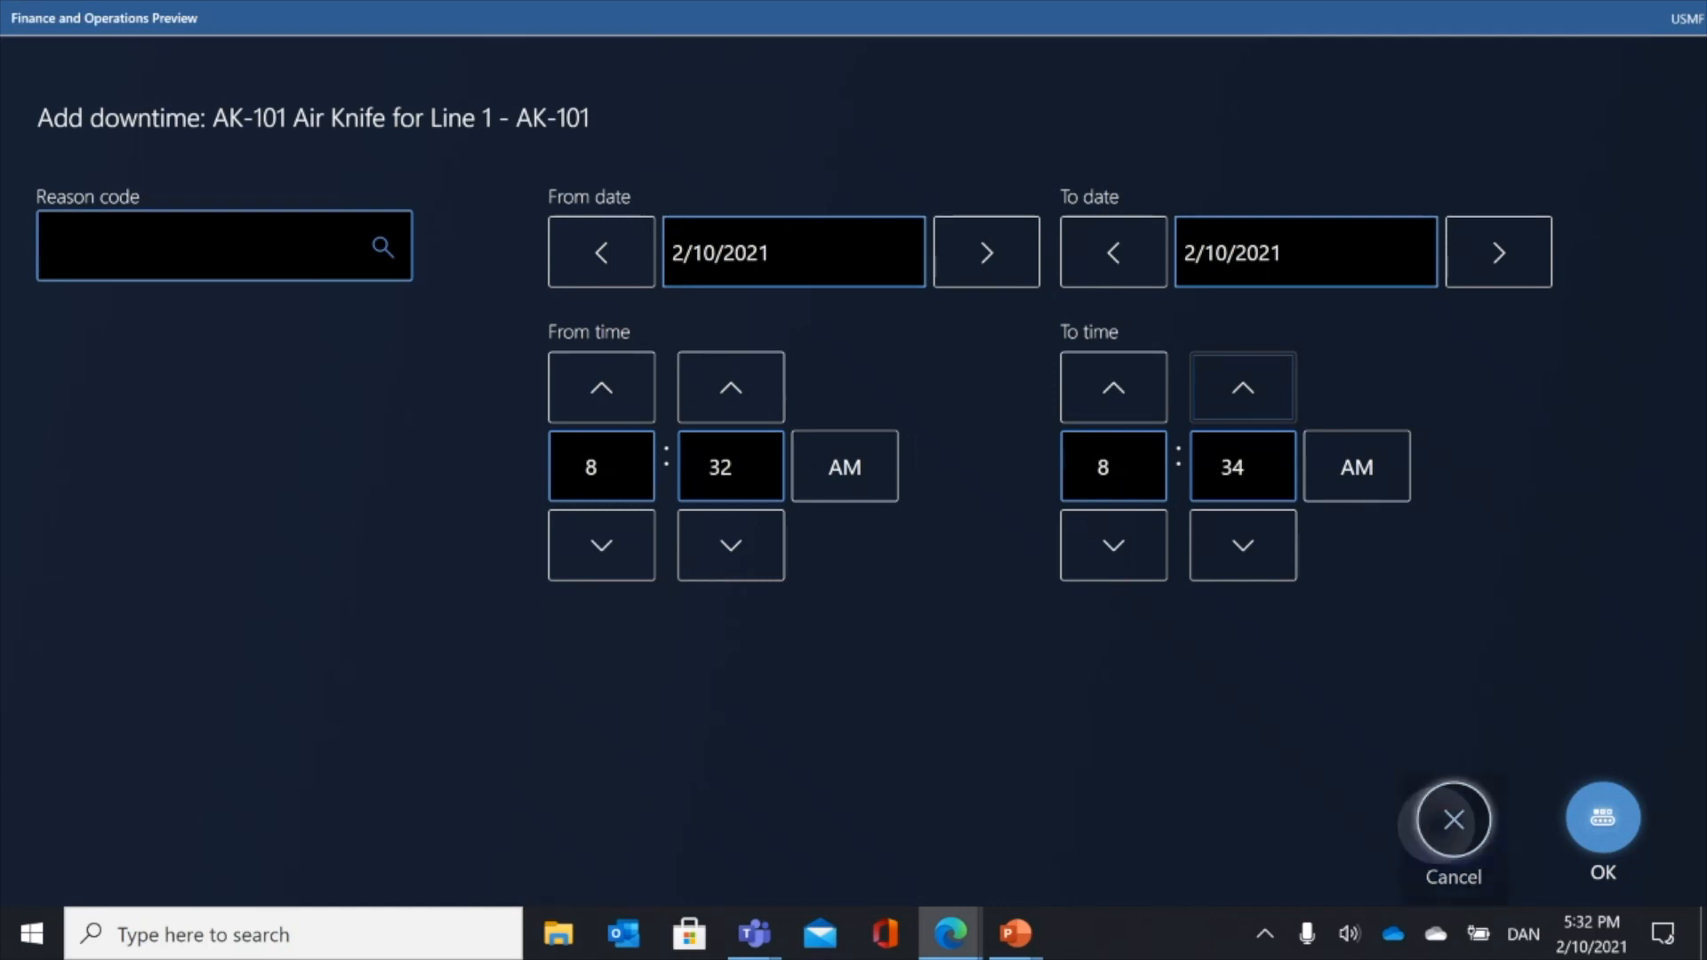
pyautogui.click(1603, 818)
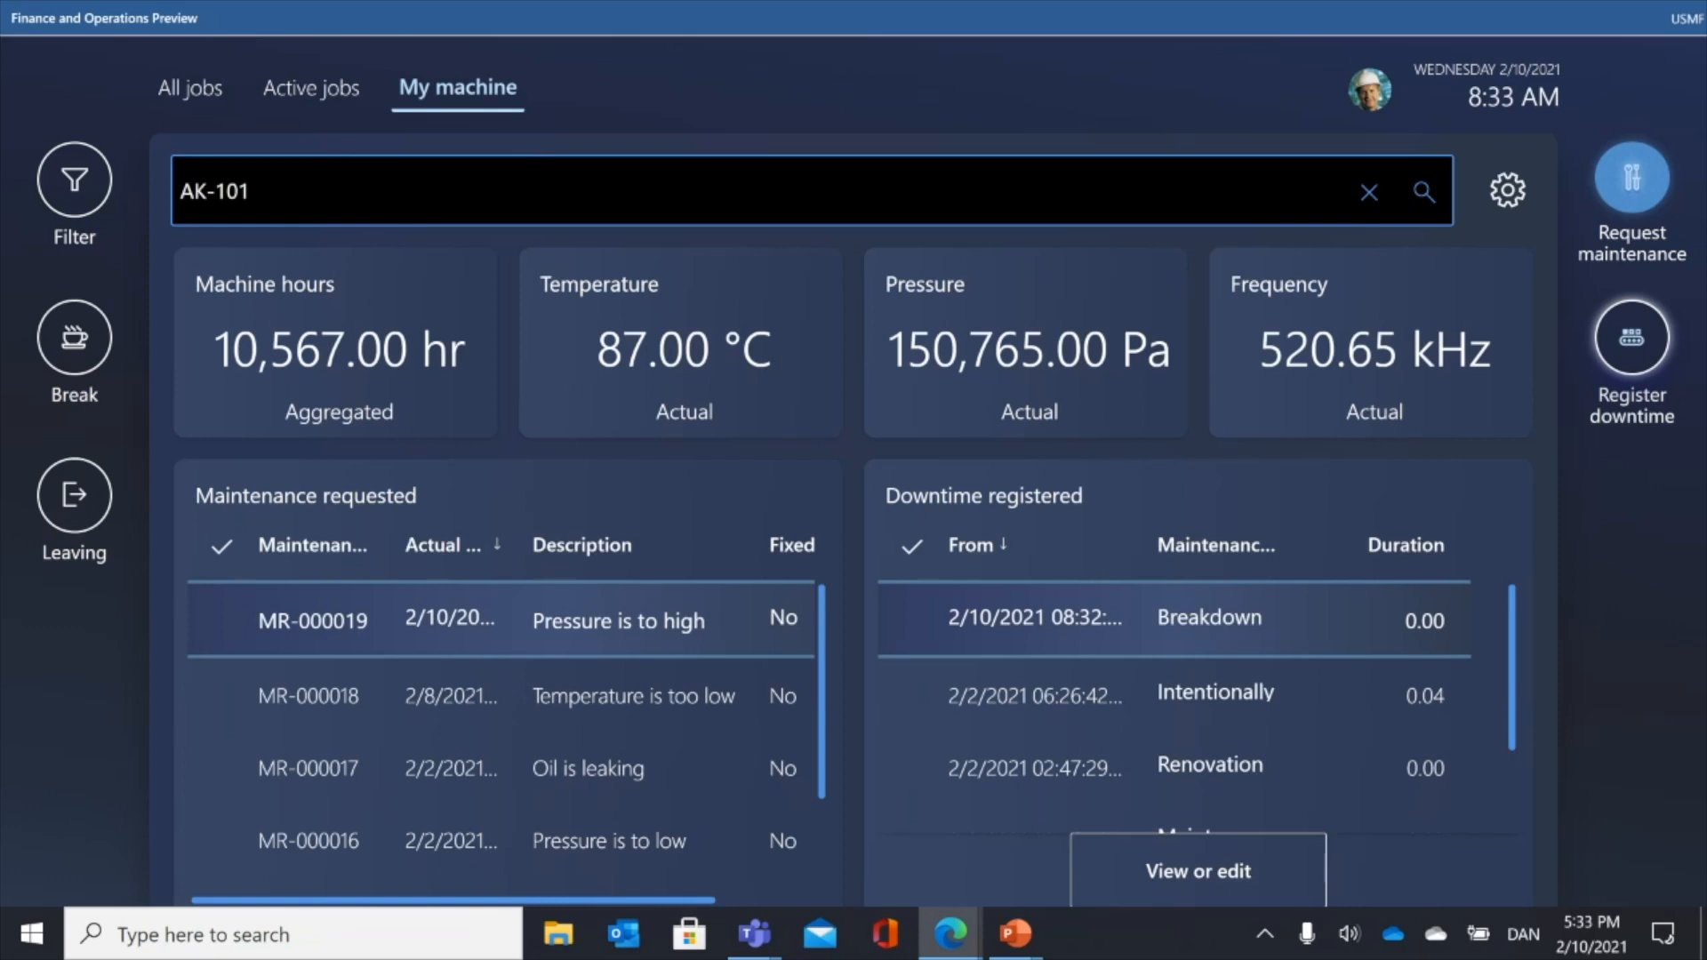
# - Review the Intentionally downtime registration of AK-101 in edit mode, accept it with its existing values and close the downtime registrations
pyautogui.click(1049, 620)
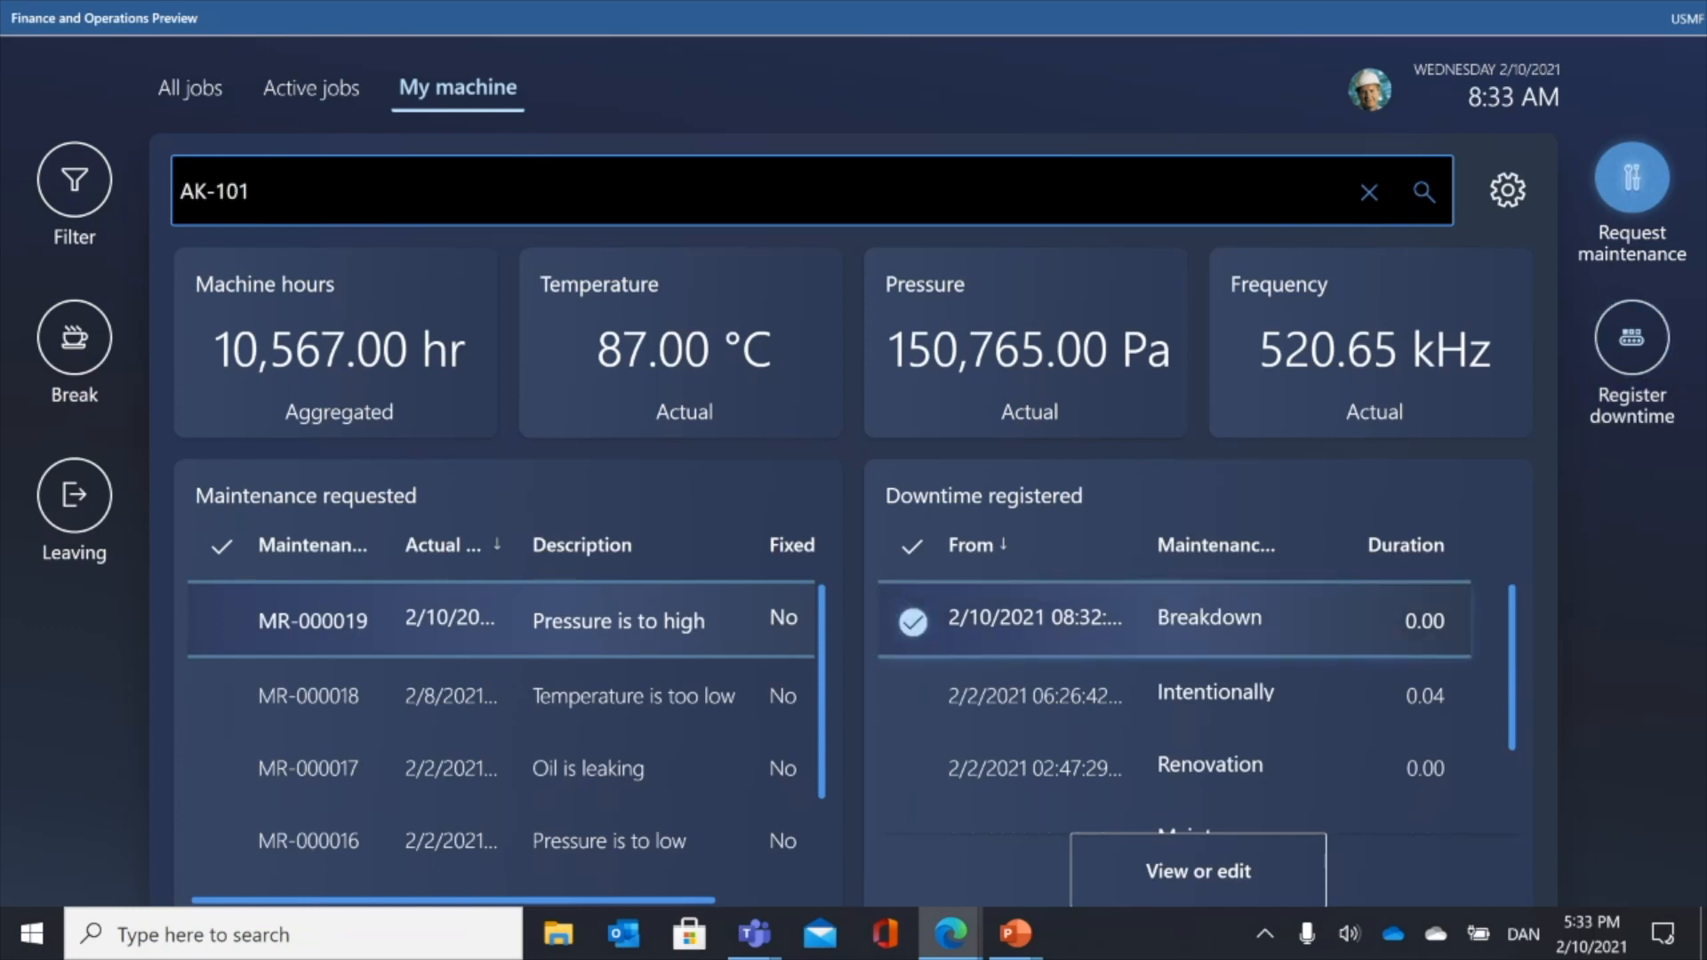
pyautogui.click(1200, 874)
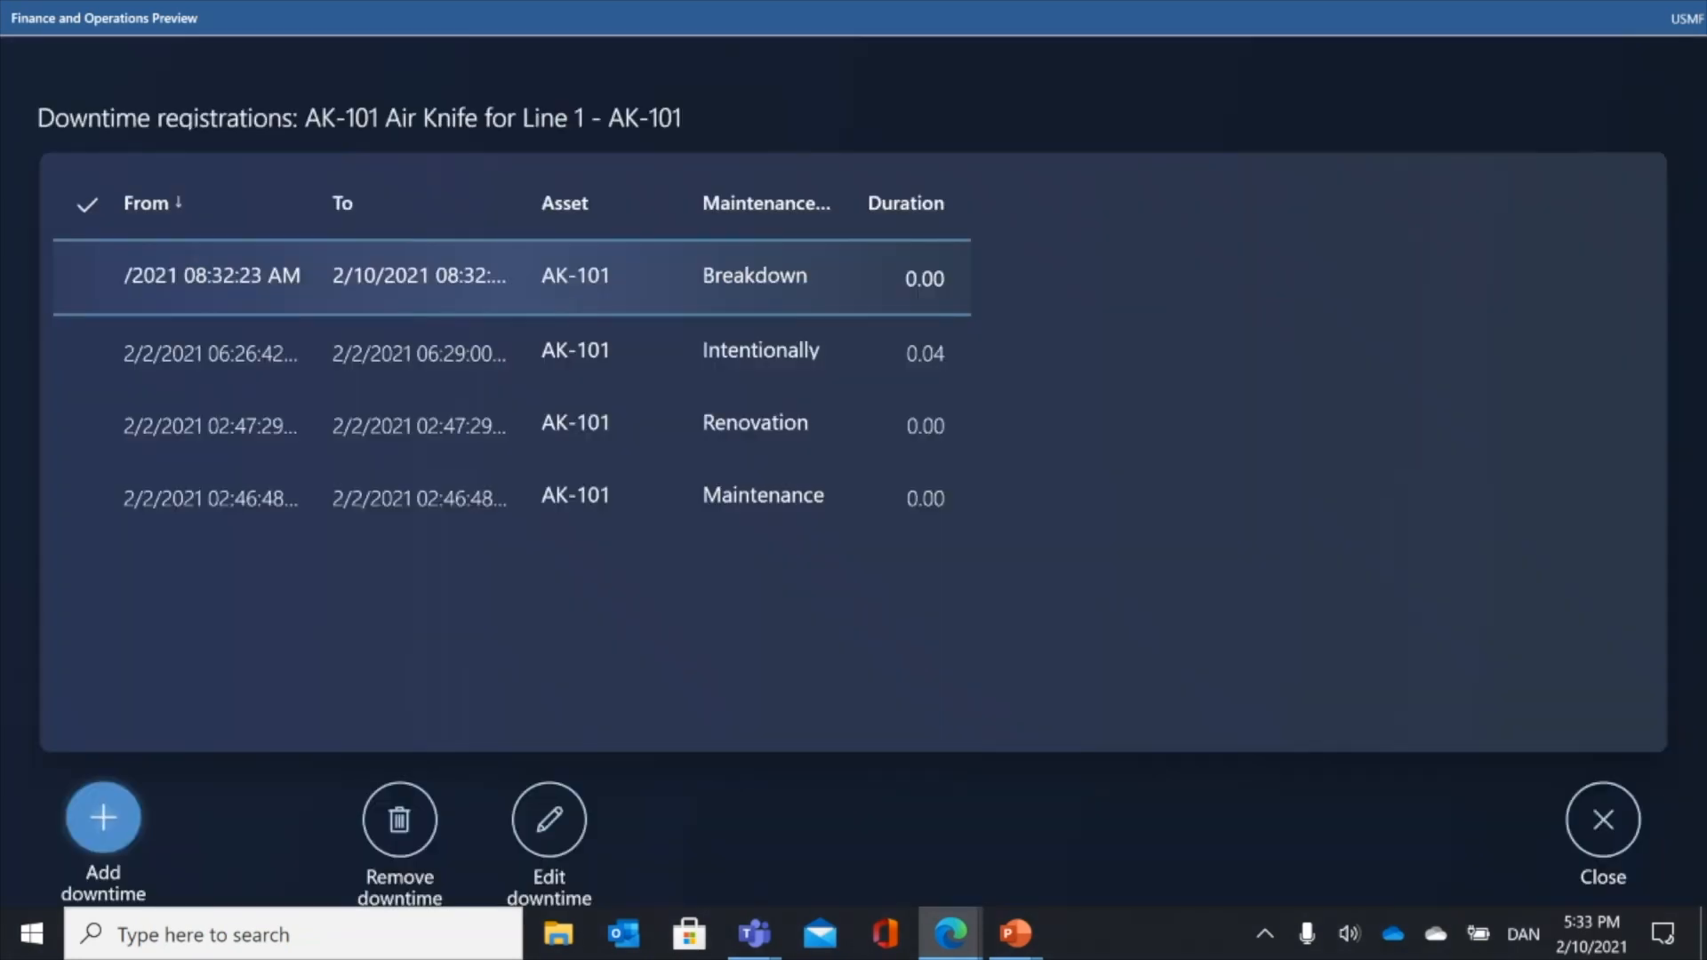
pyautogui.click(93, 346)
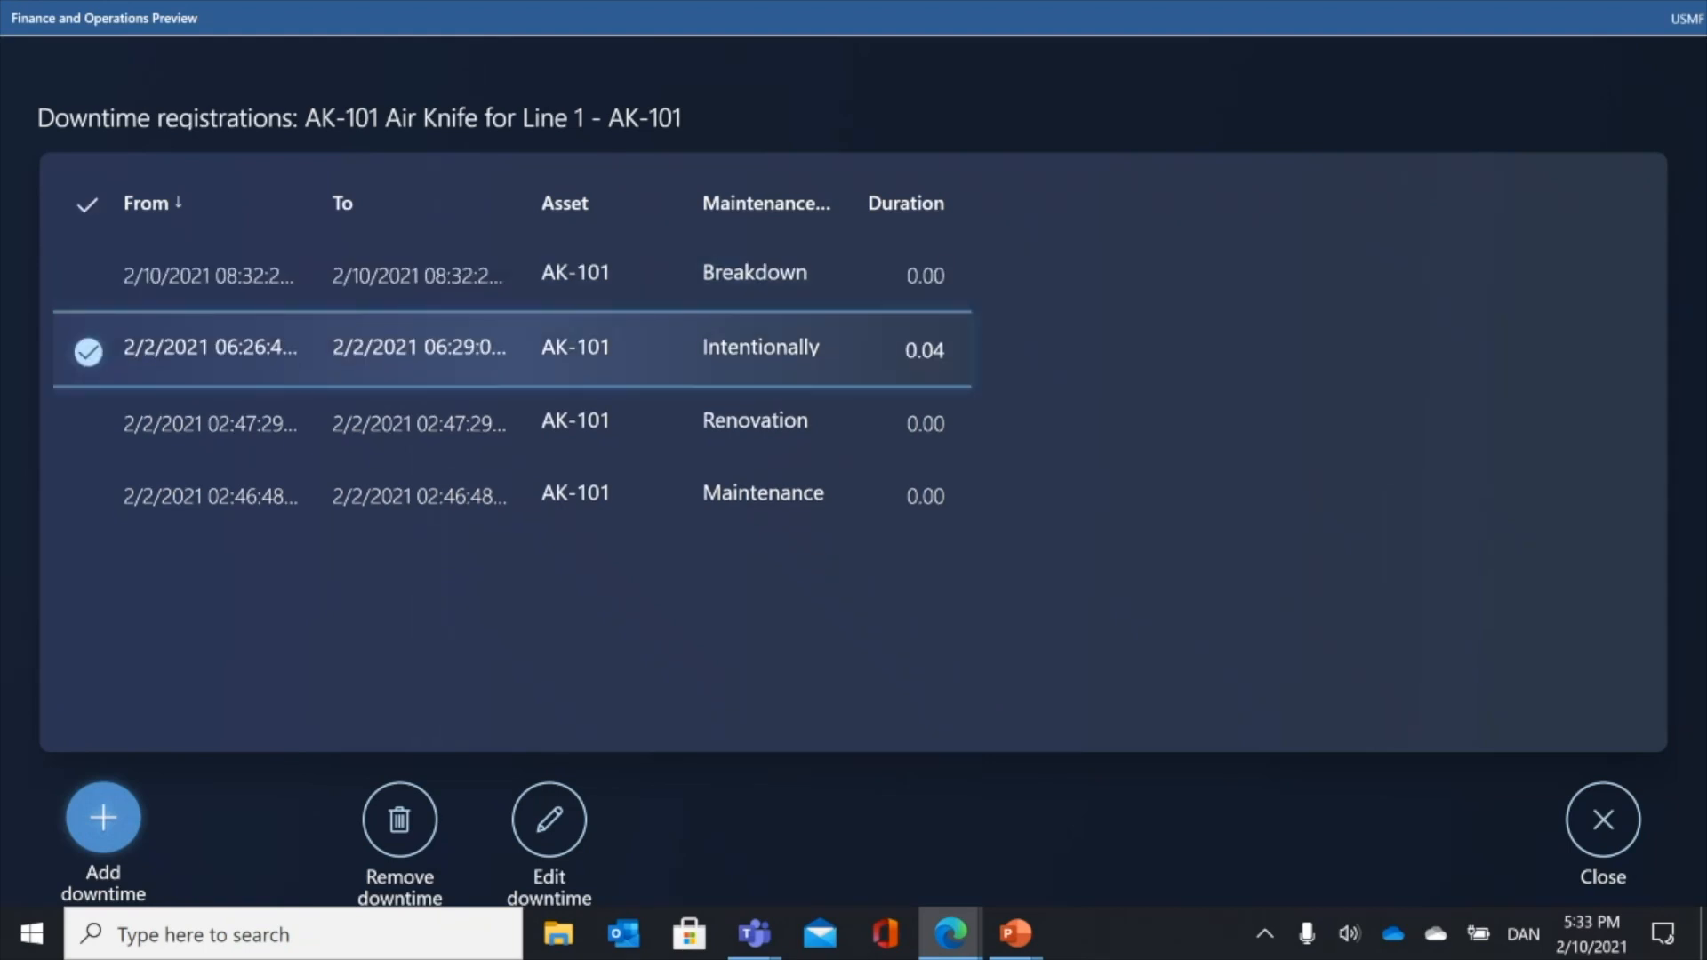
pyautogui.click(549, 819)
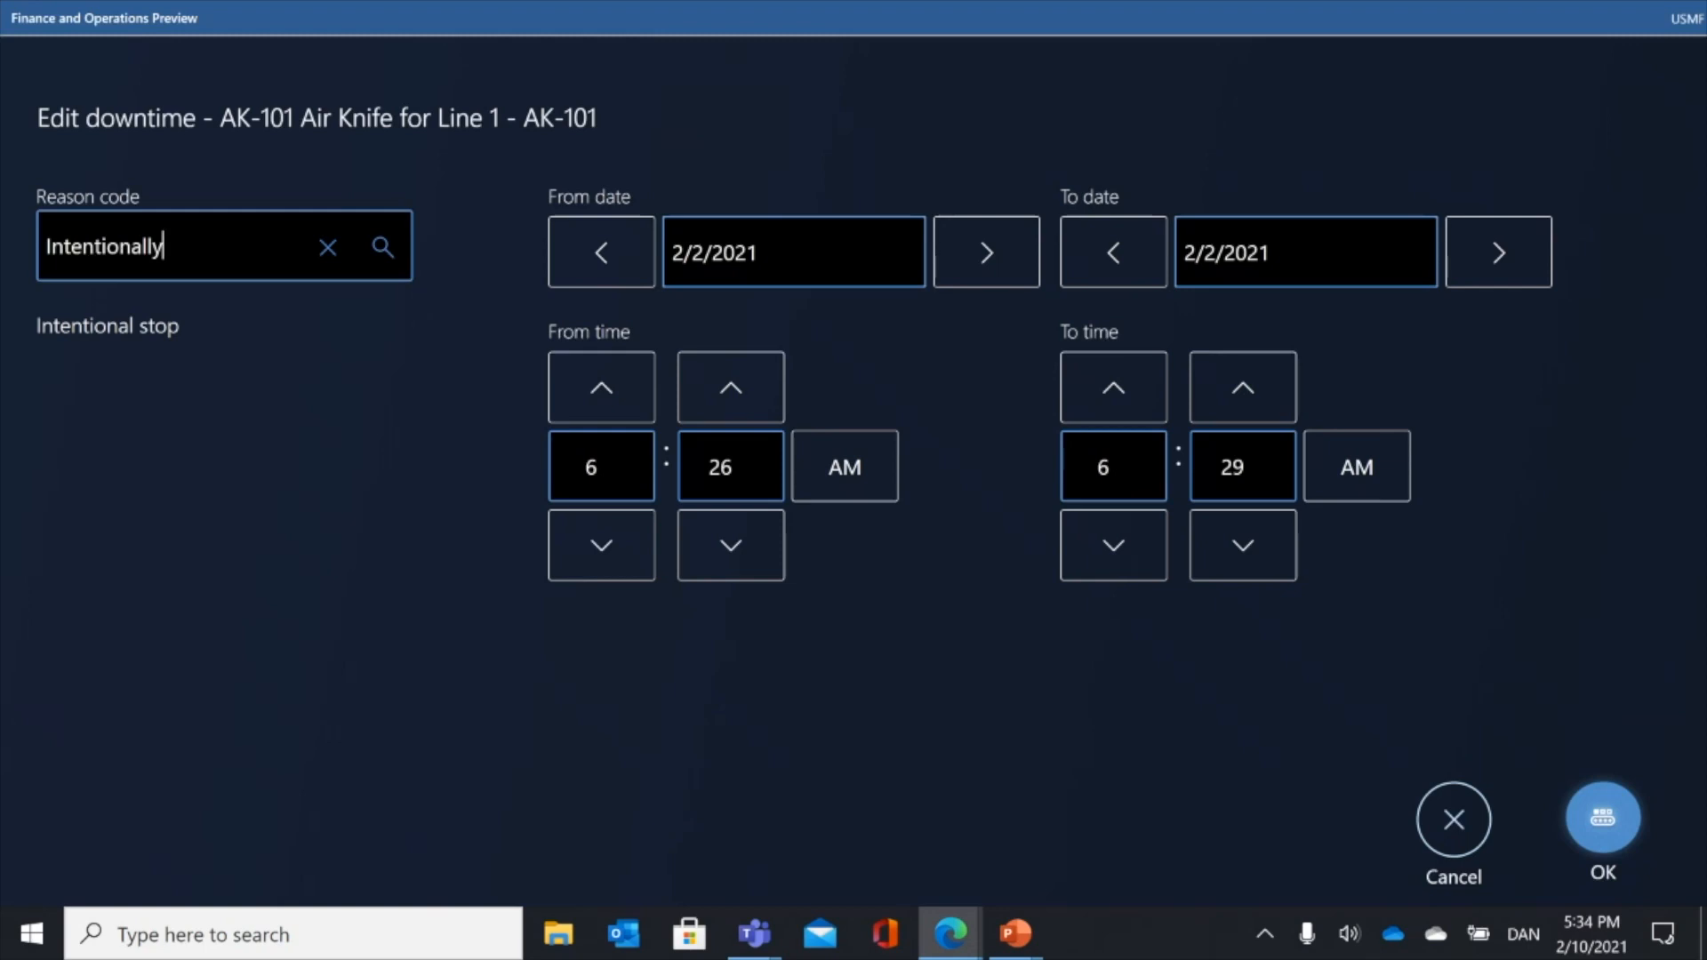
pyautogui.click(1603, 818)
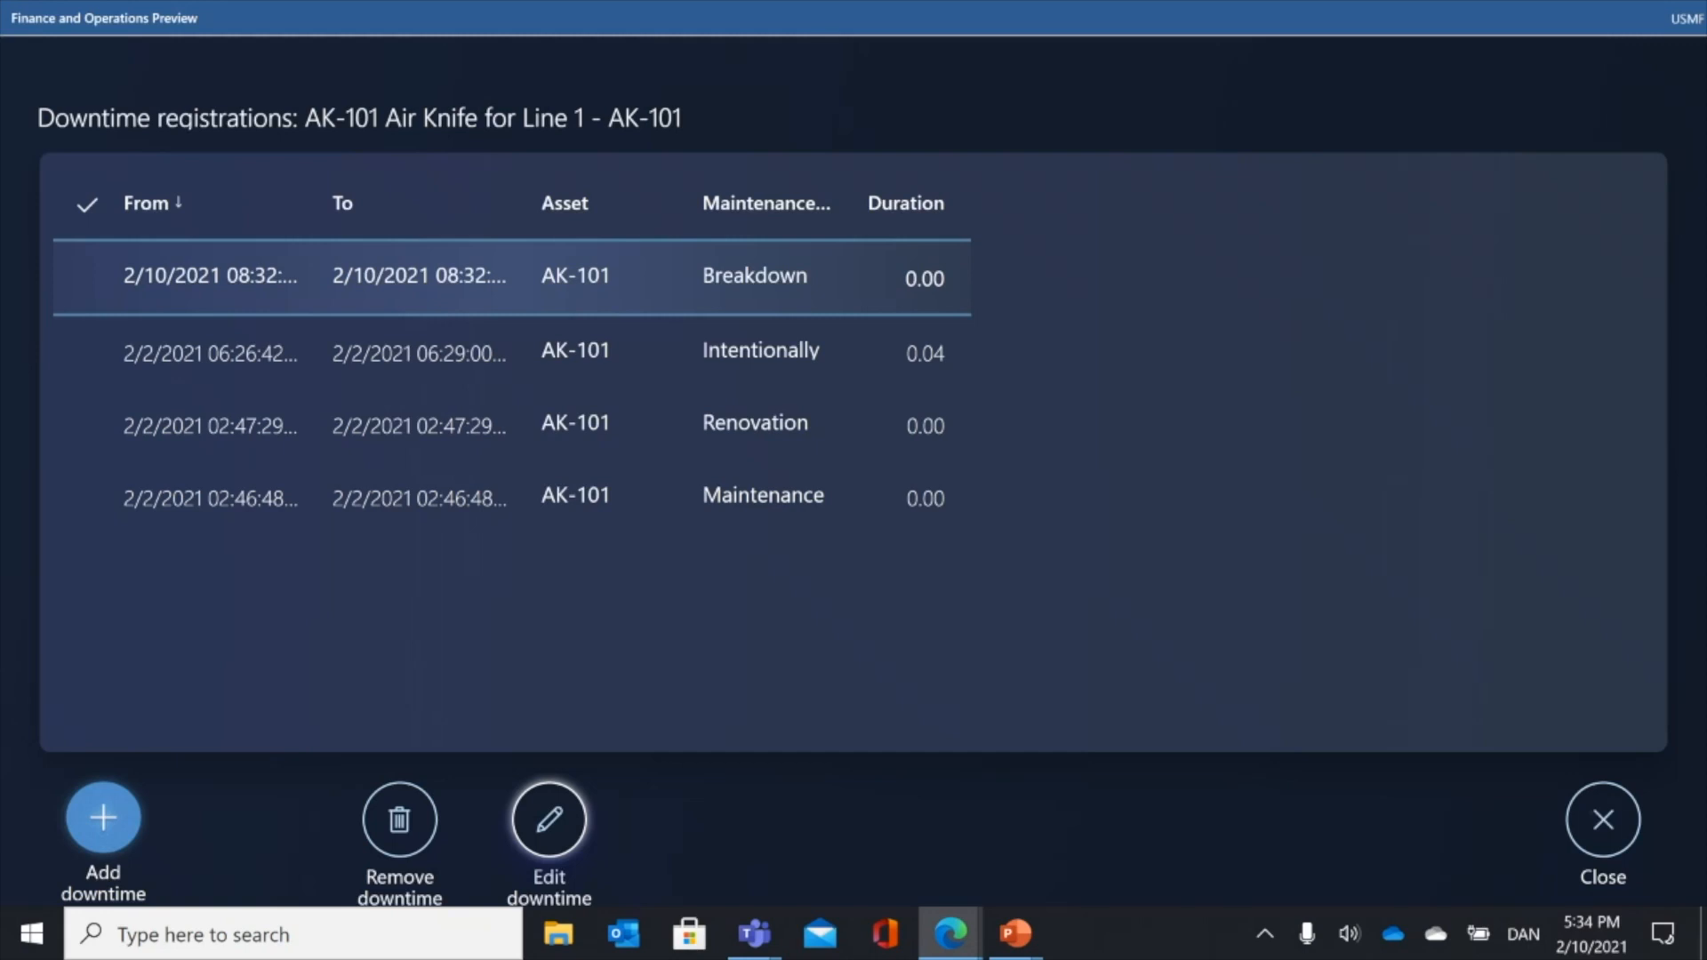
pyautogui.click(1603, 818)
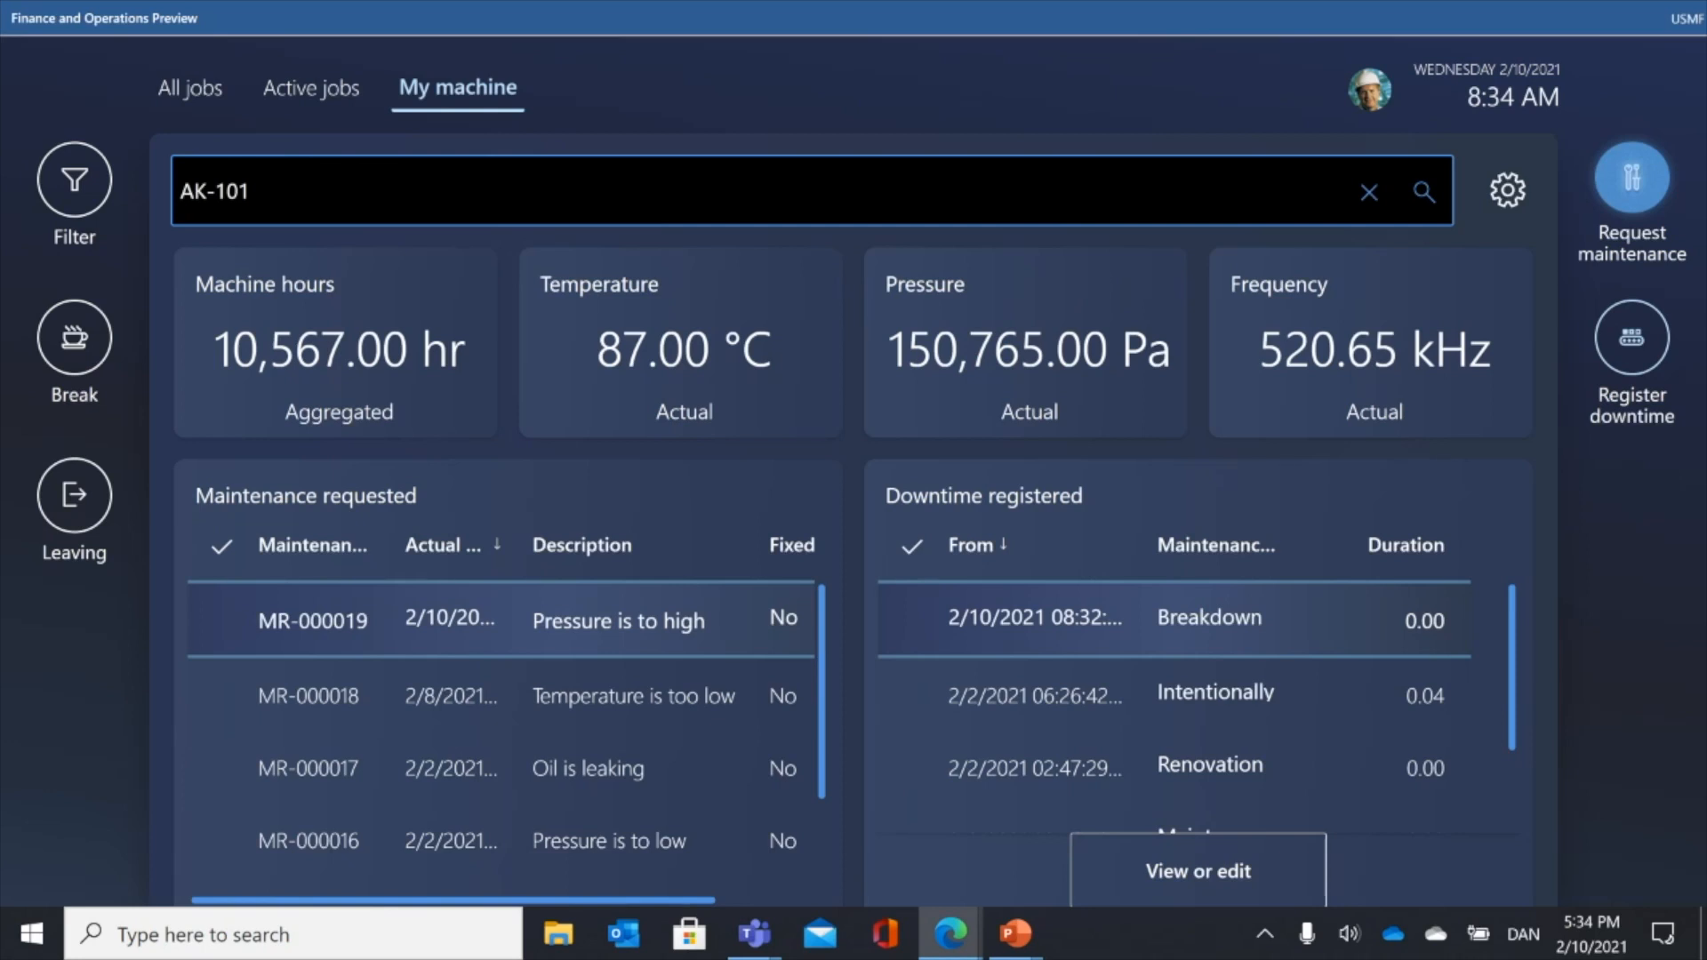
# - Filter the list of all jobs by resource 5110, leaving the production unit and resource group empty
pyautogui.click(190, 88)
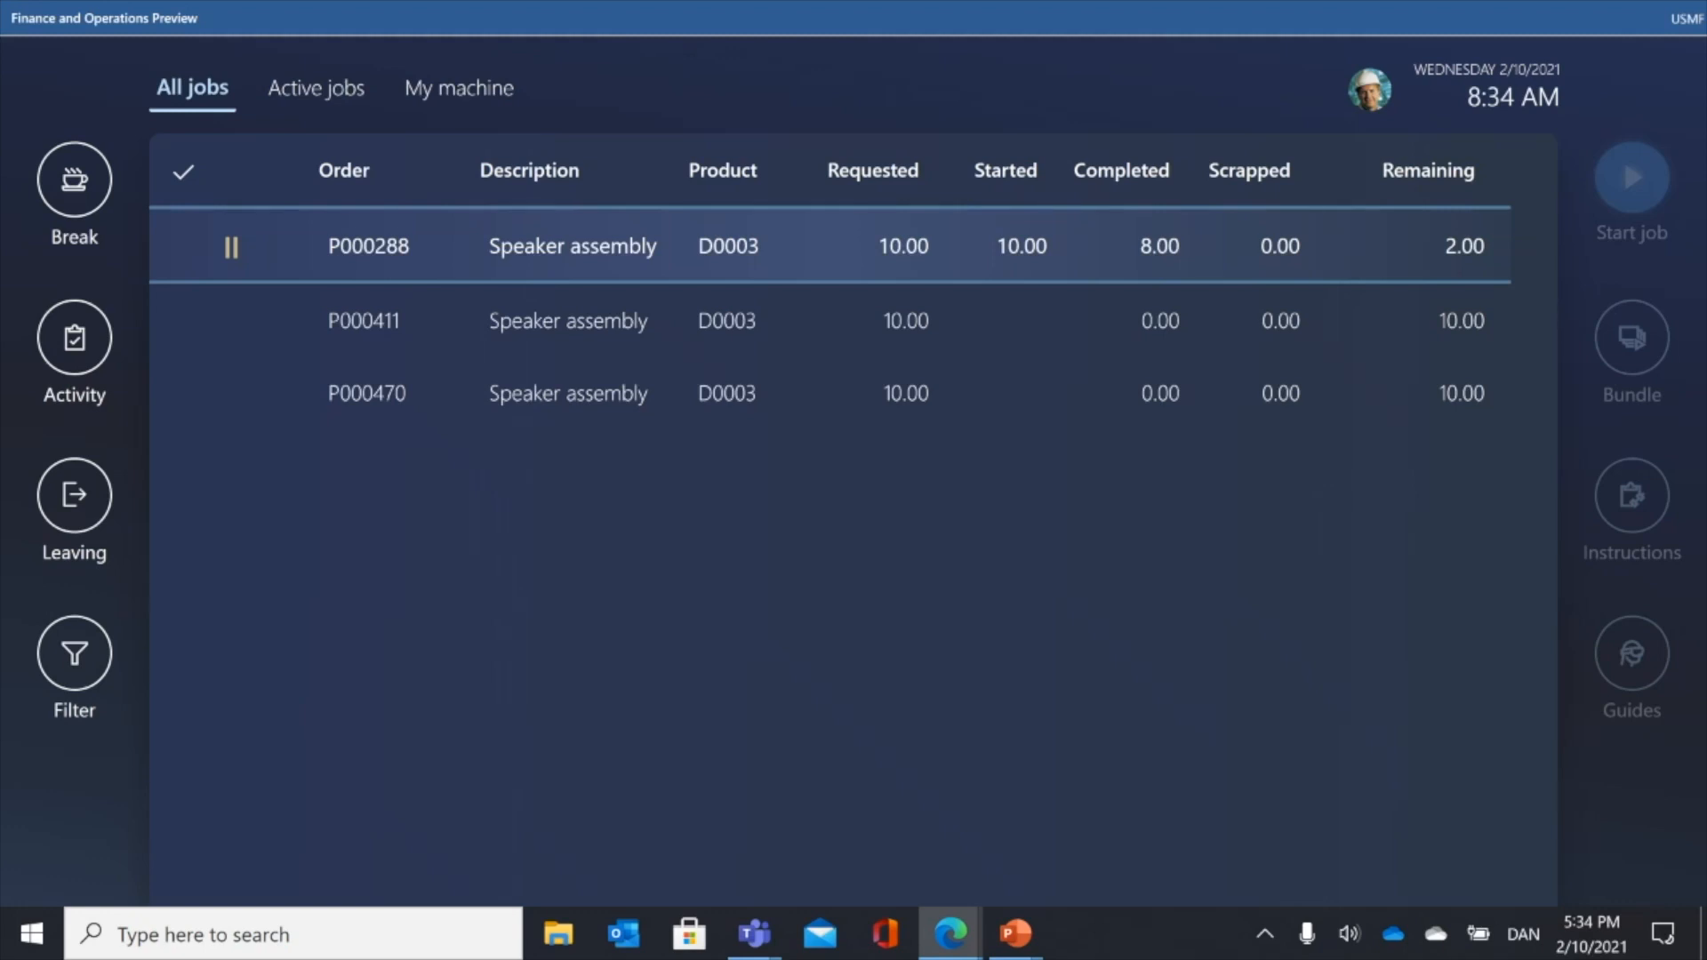
pyautogui.click(74, 654)
pyautogui.click(1247, 229)
pyautogui.write('5')
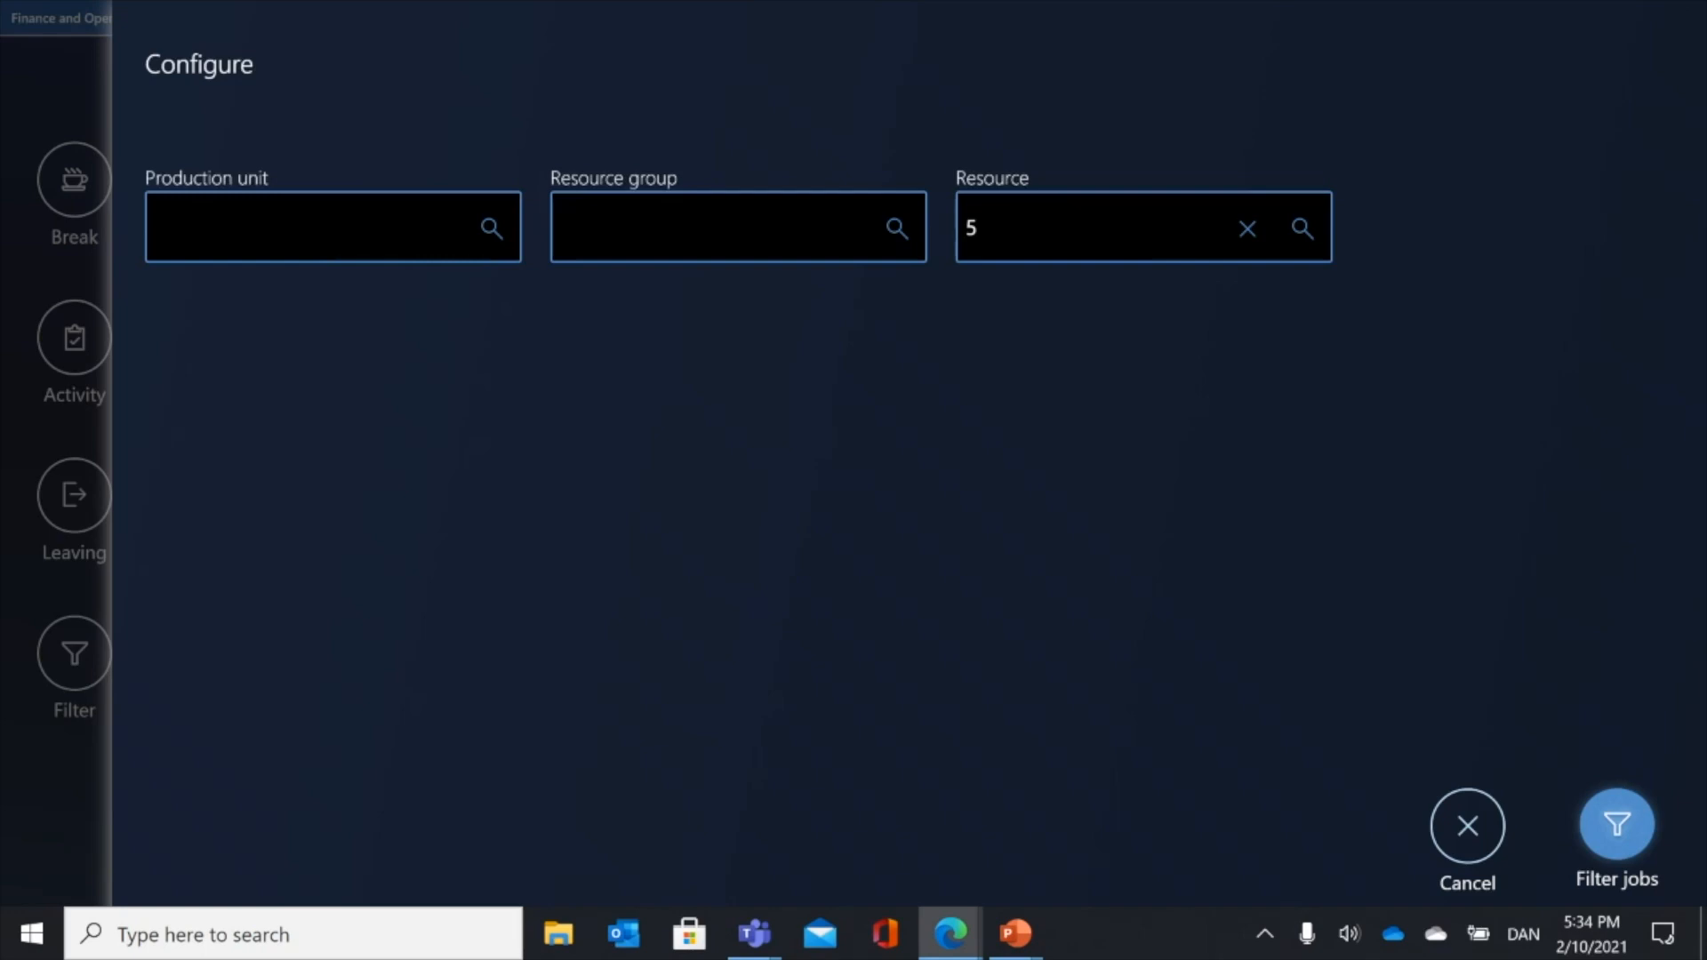
pyautogui.write('0')
pyautogui.press('BackSpace')
pyautogui.write('2')
pyautogui.press('BackSpace')
pyautogui.write('110')
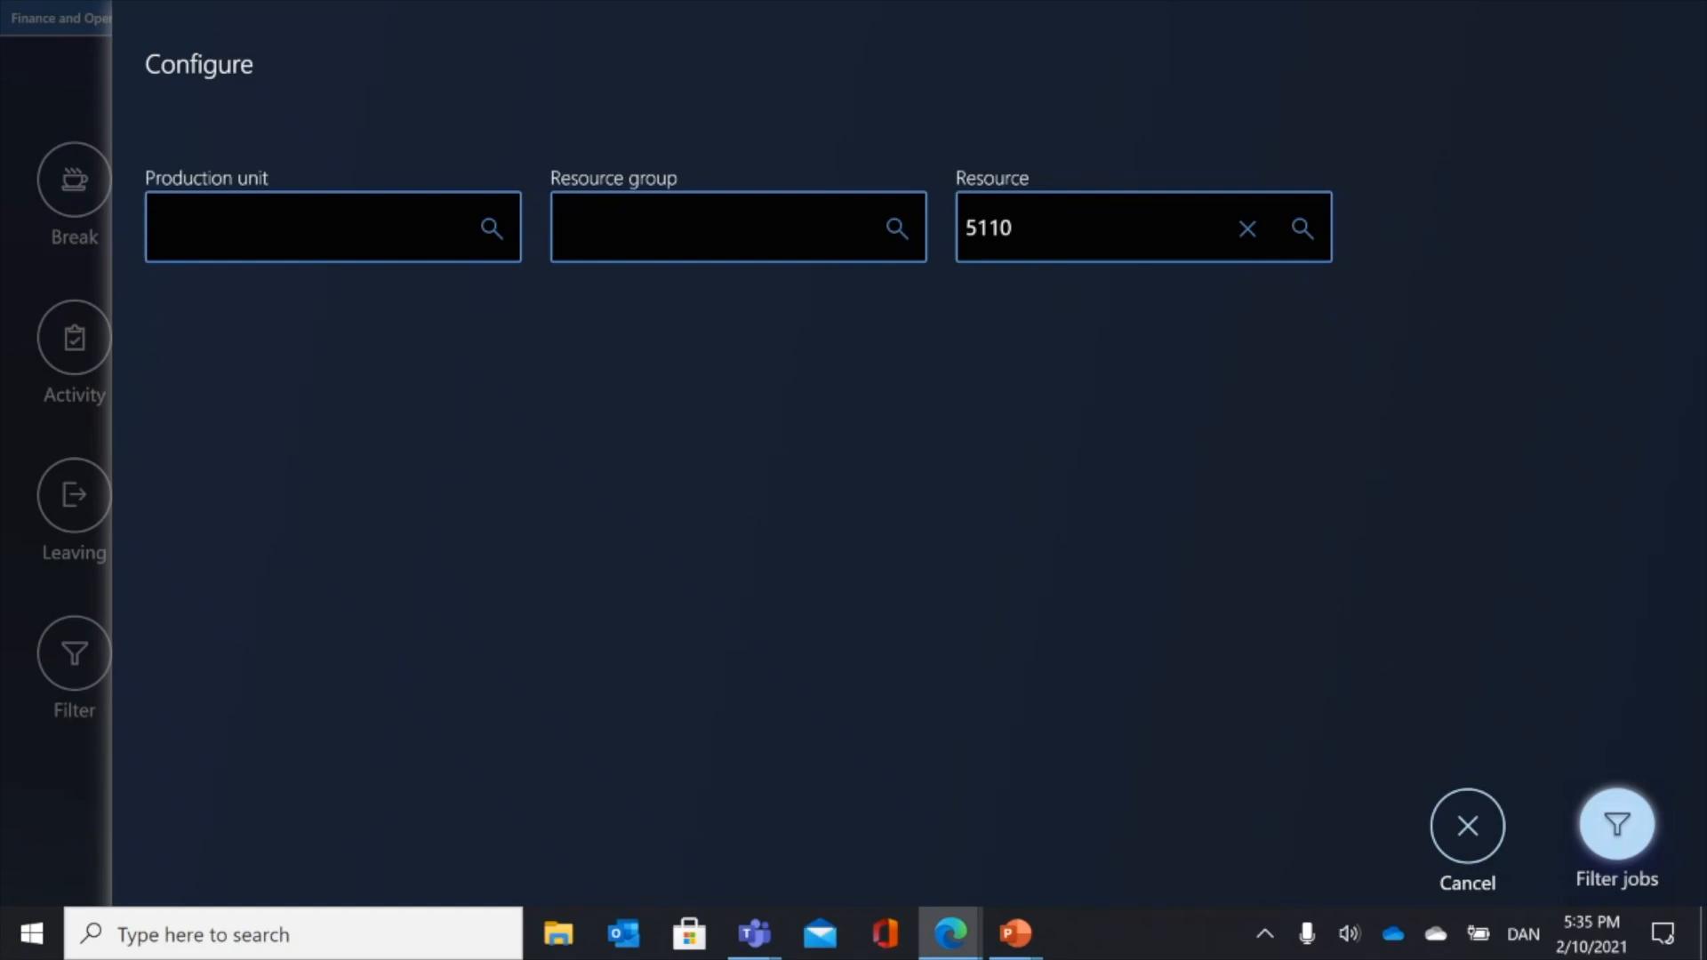
pyautogui.click(1617, 825)
# - Start the Speaker assembly job for product 10010 with the default quantity of 5.00
pyautogui.click(1021, 538)
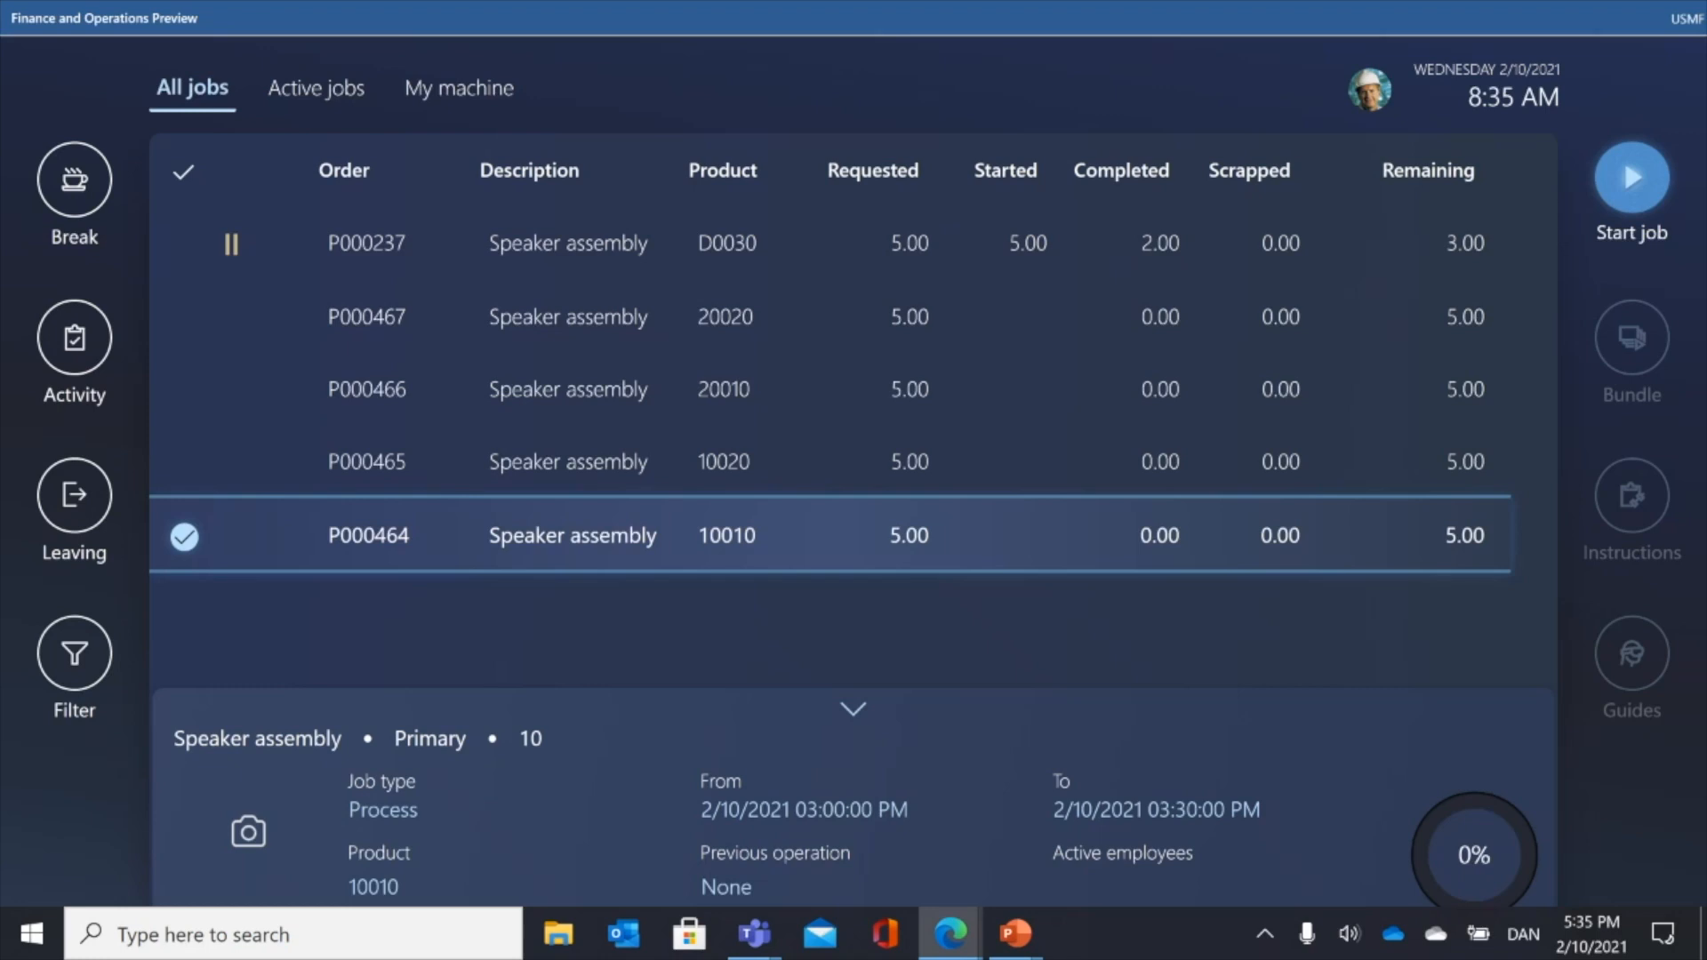
pyautogui.click(1632, 177)
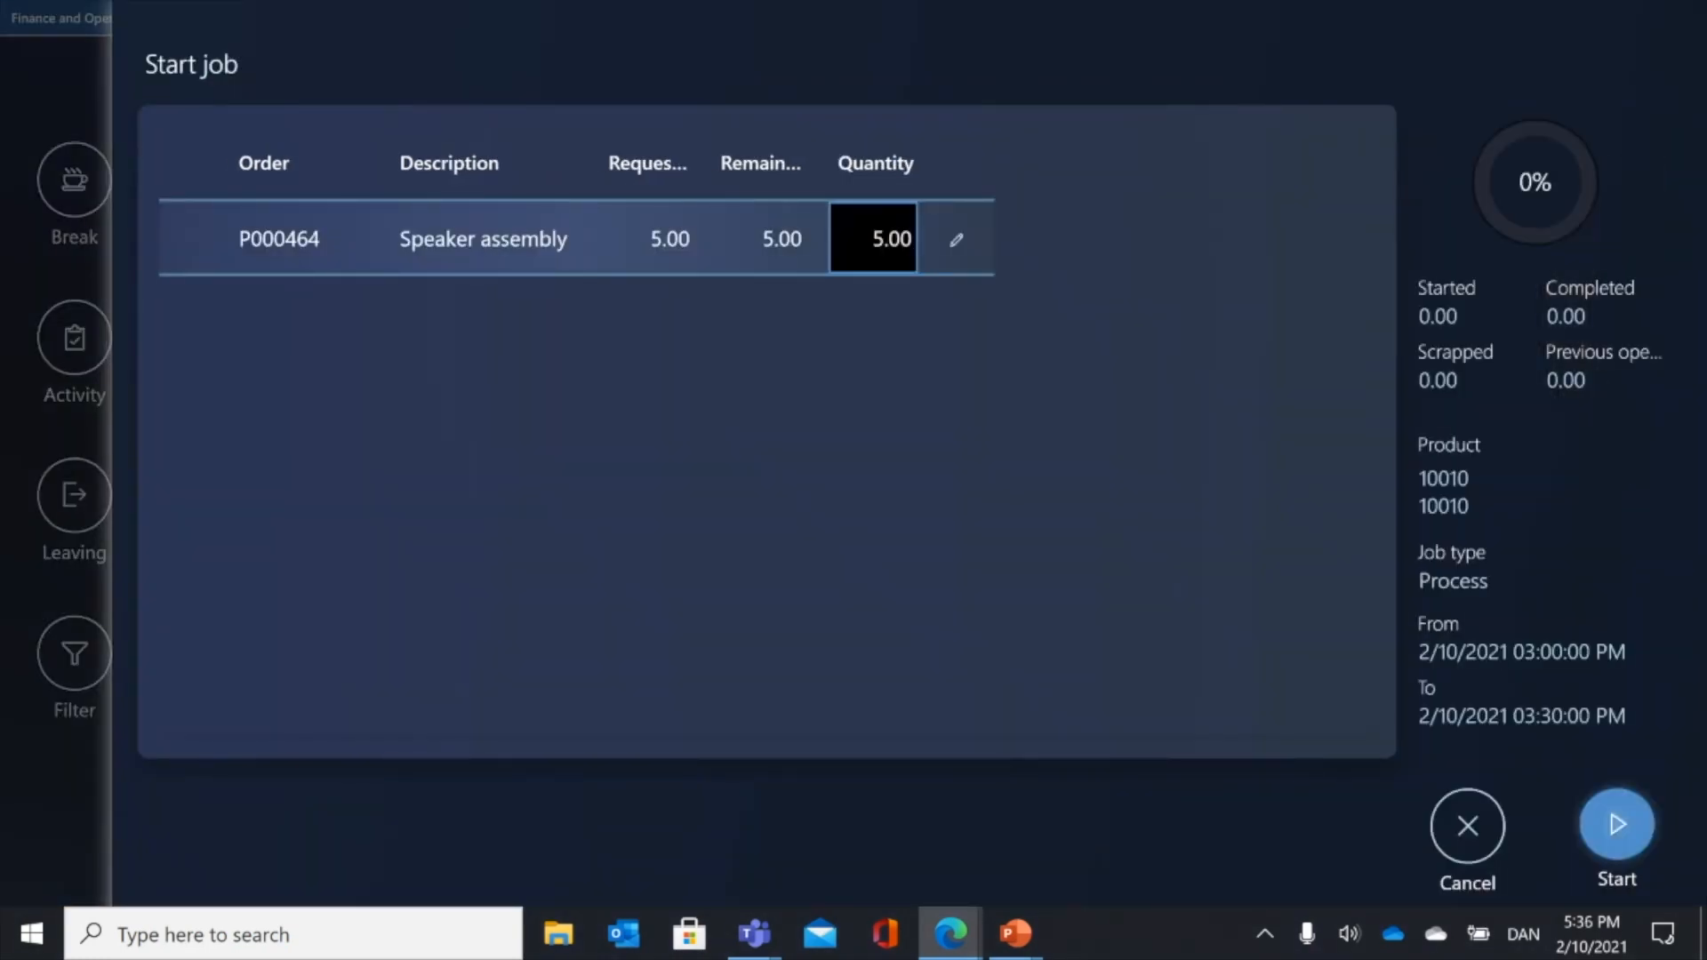
pyautogui.click(1618, 825)
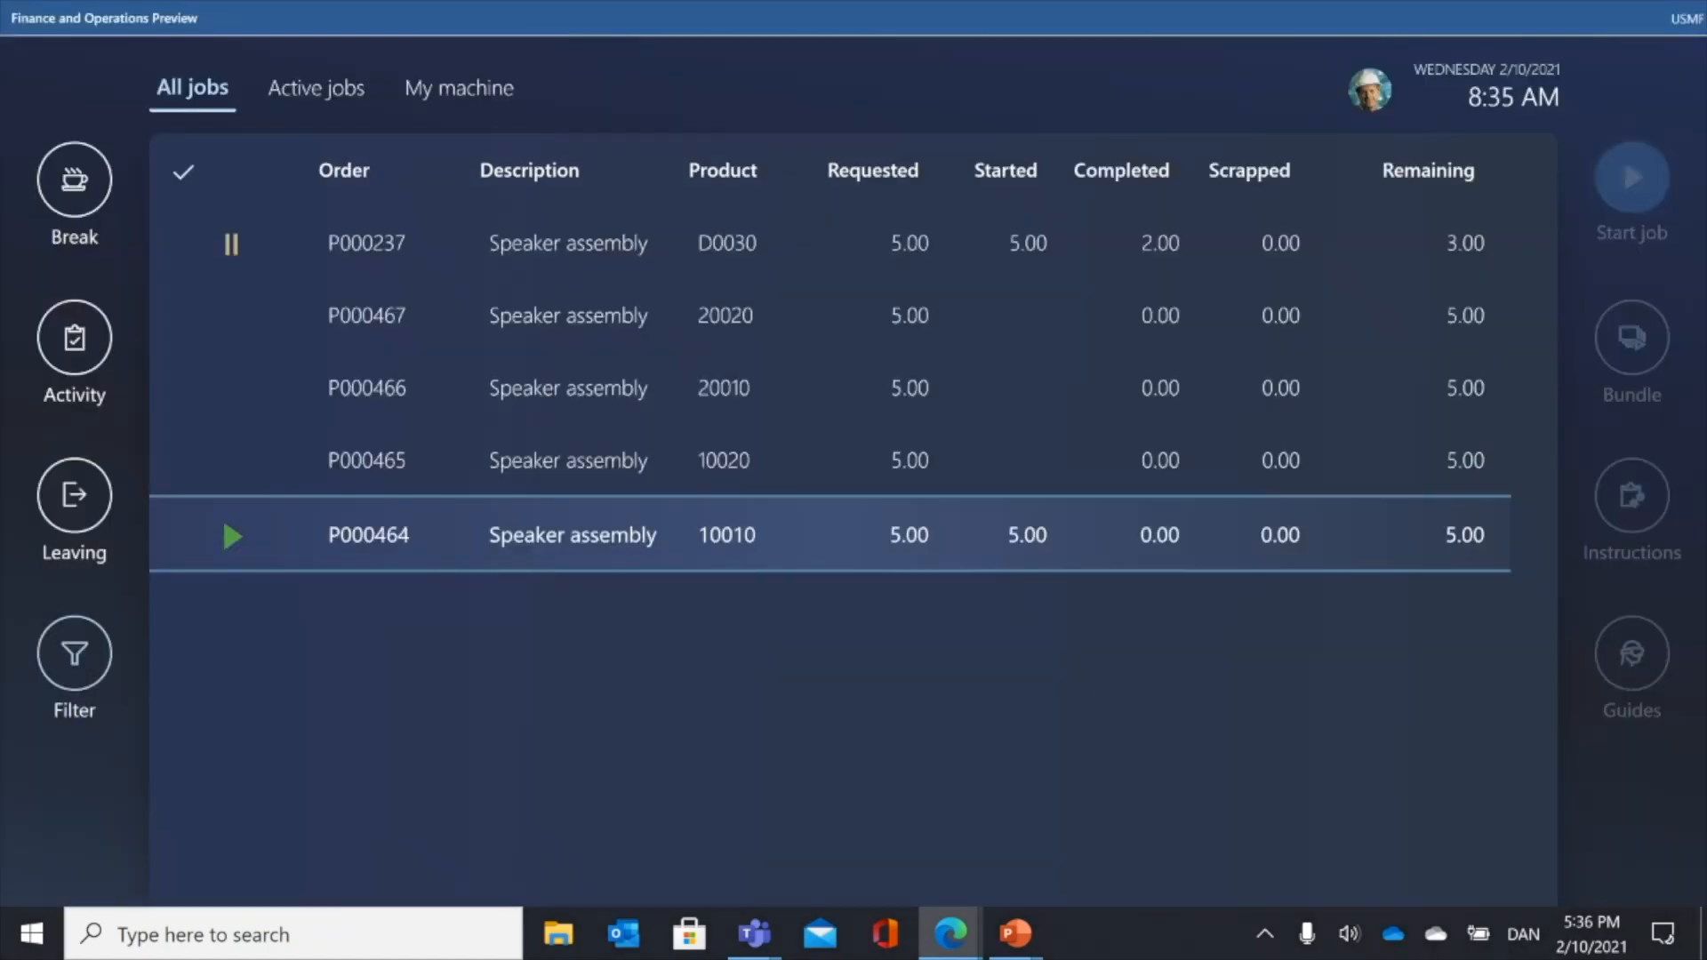
# - Report a good quantity of 5 on the active product 10010 job as Completed, accepting the proposed license plate and batch number
pyautogui.click(315, 87)
pyautogui.click(188, 254)
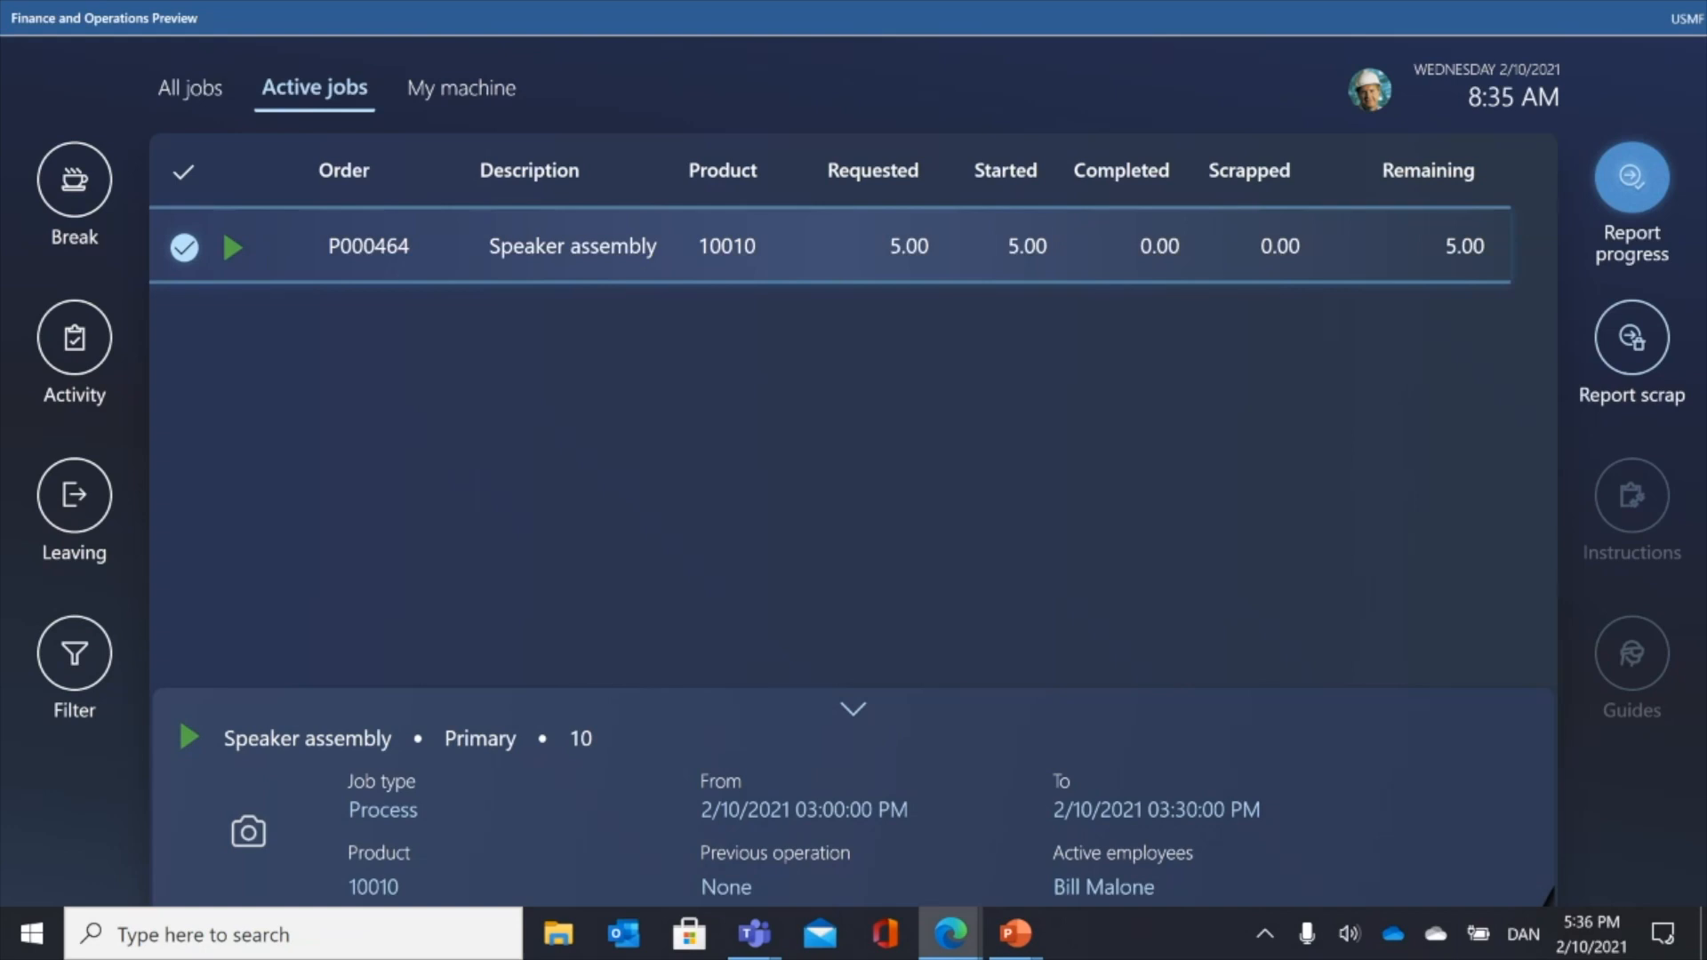
pyautogui.click(1632, 177)
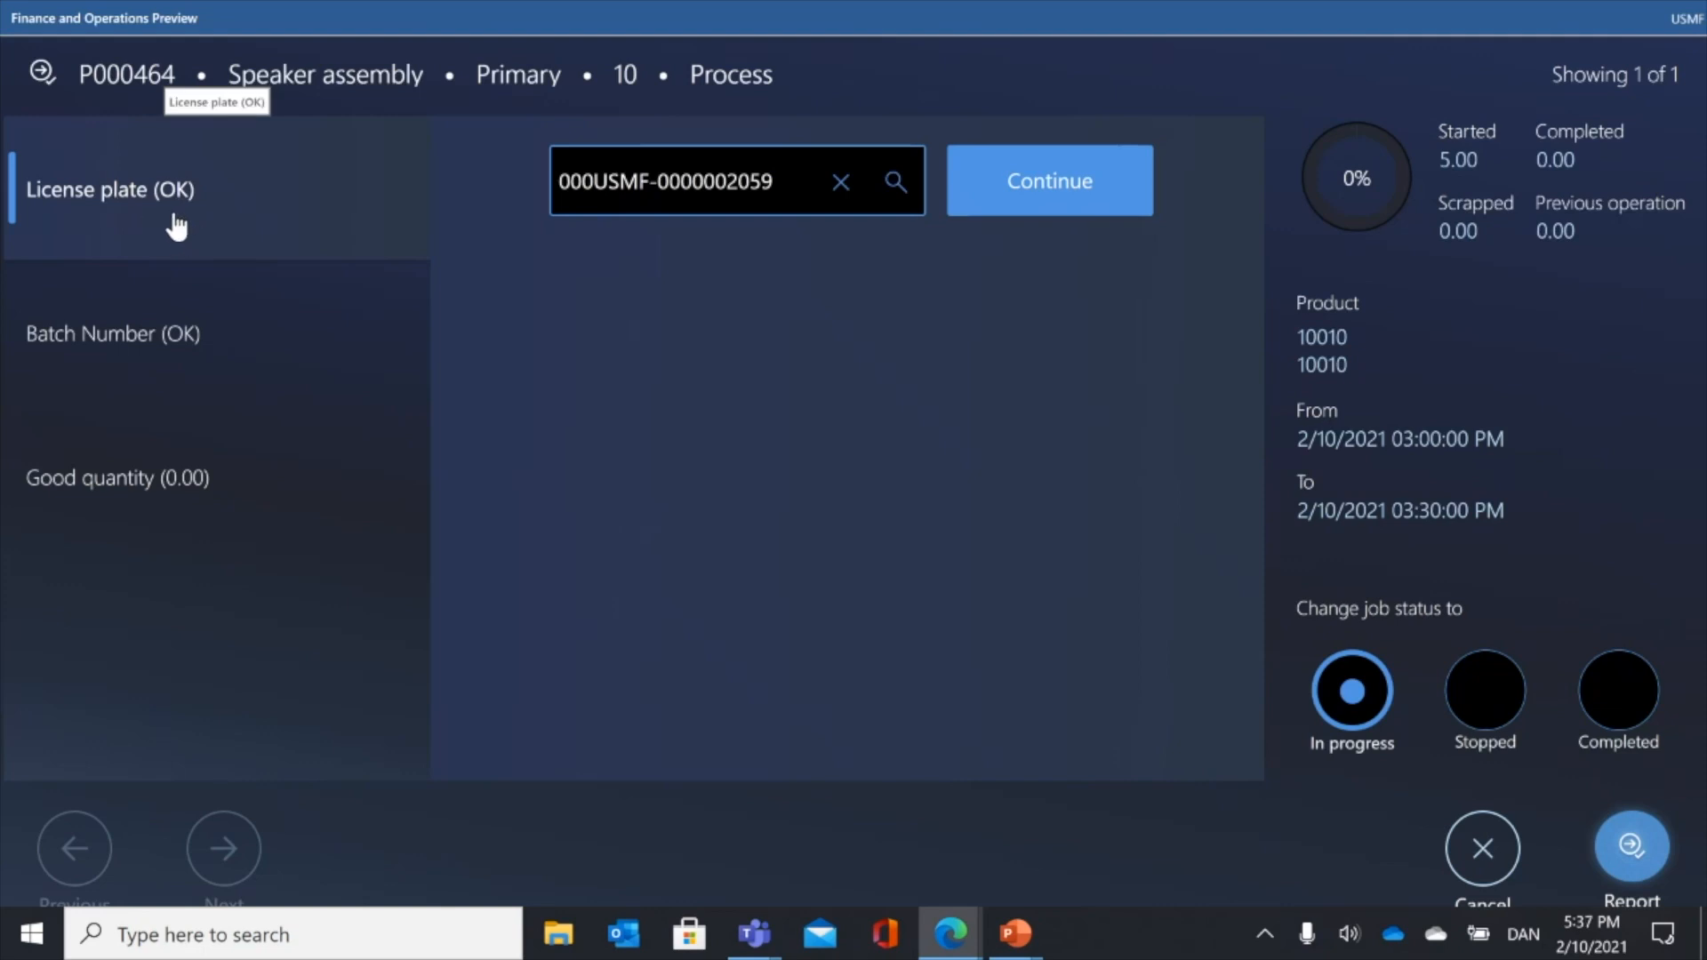
pyautogui.click(1050, 185)
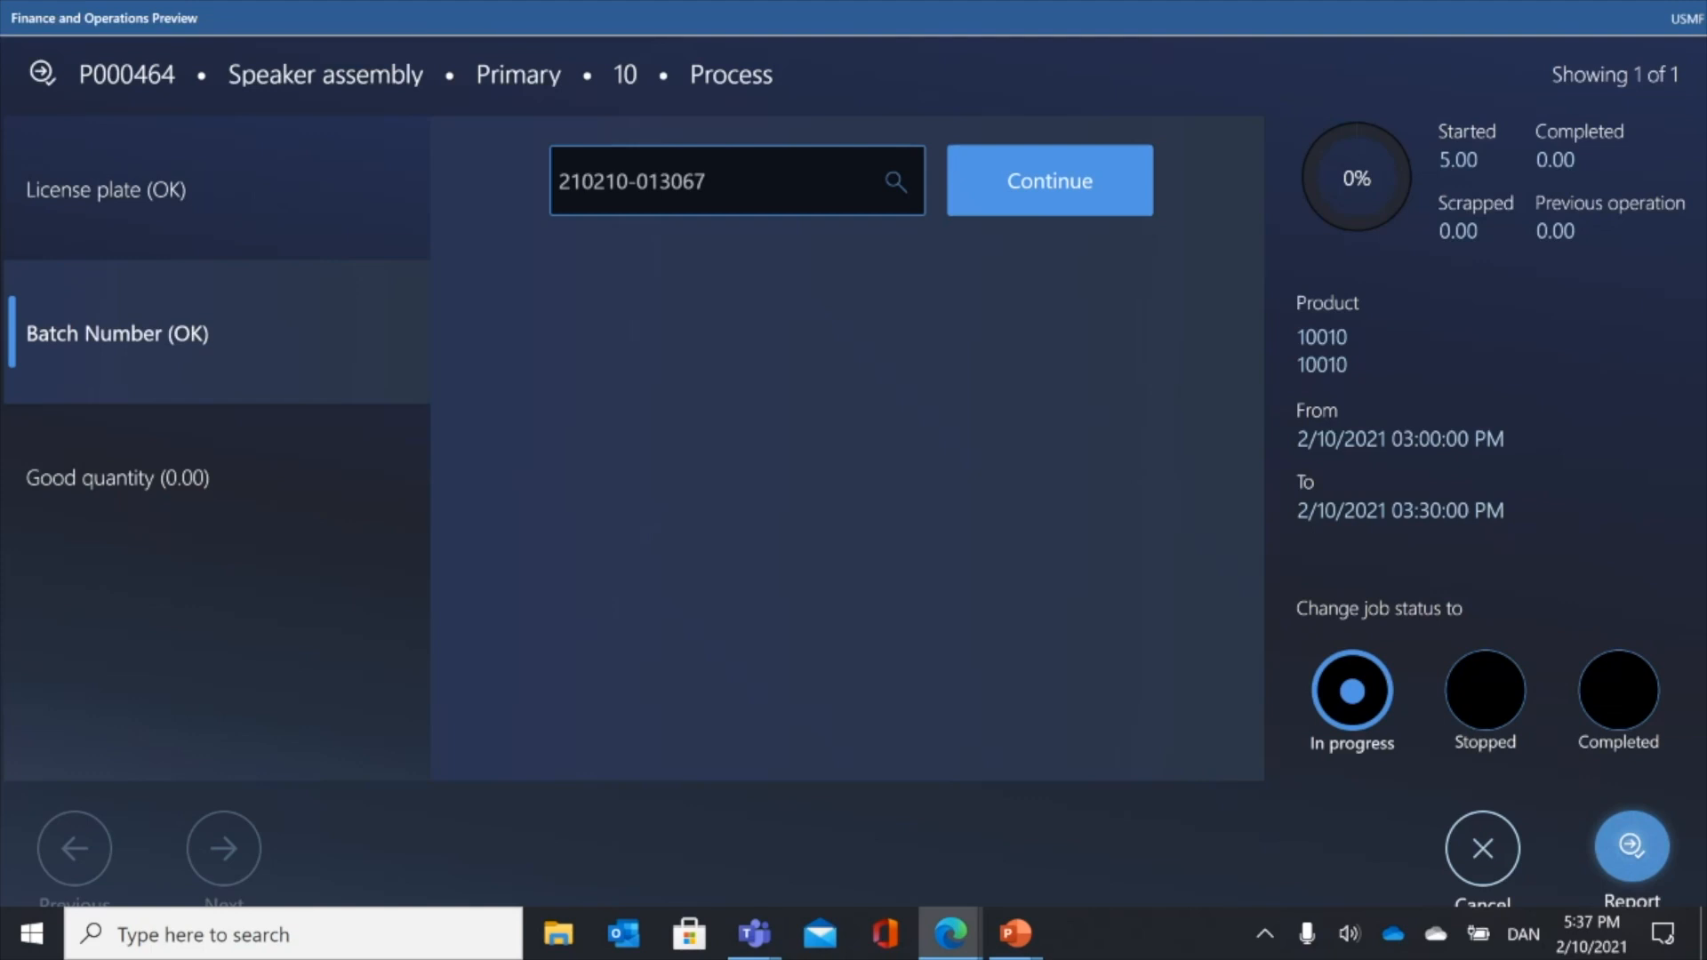
pyautogui.click(1050, 181)
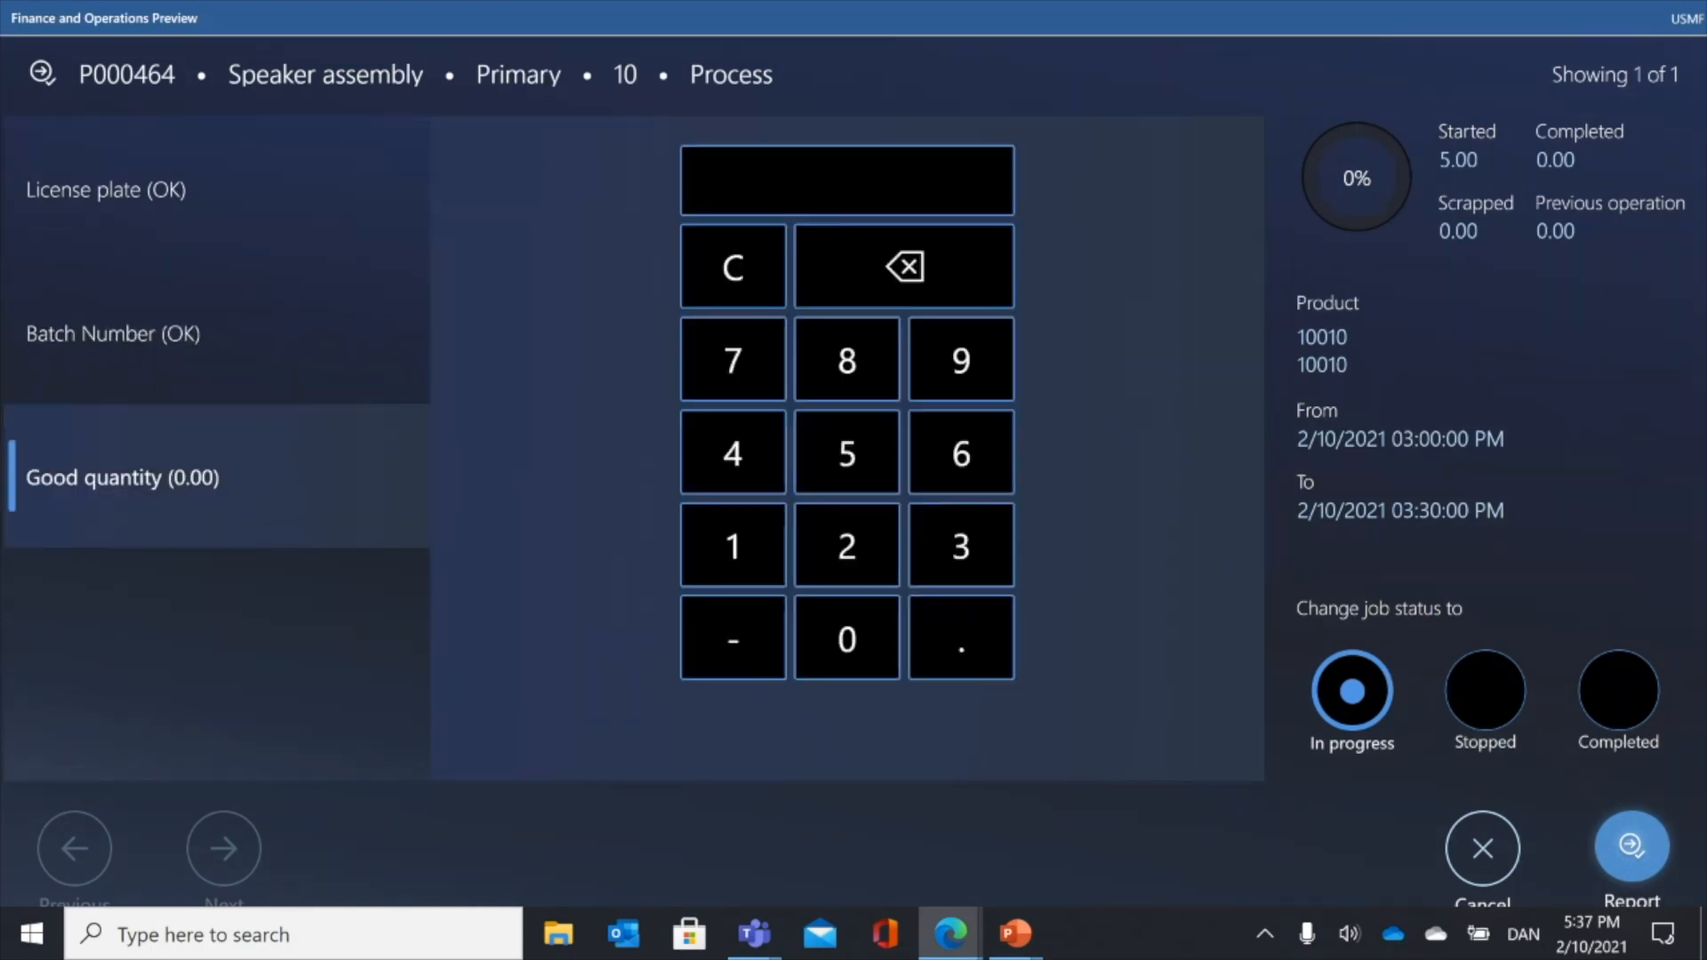
pyautogui.click(846, 451)
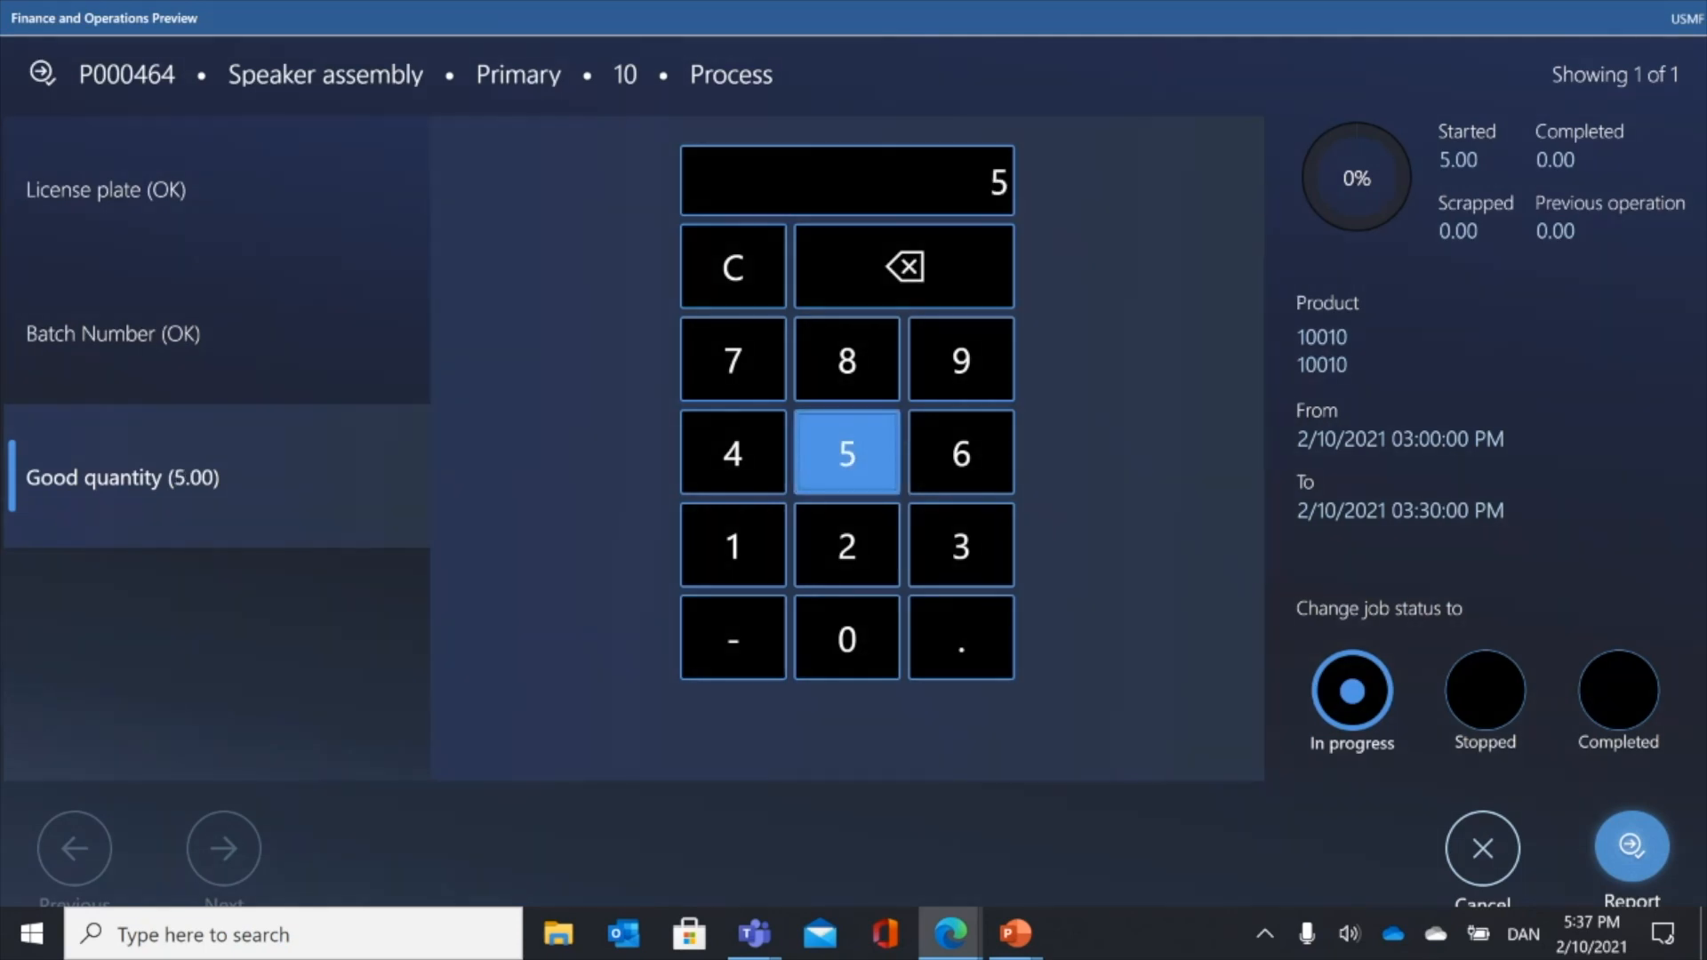
pyautogui.click(1619, 691)
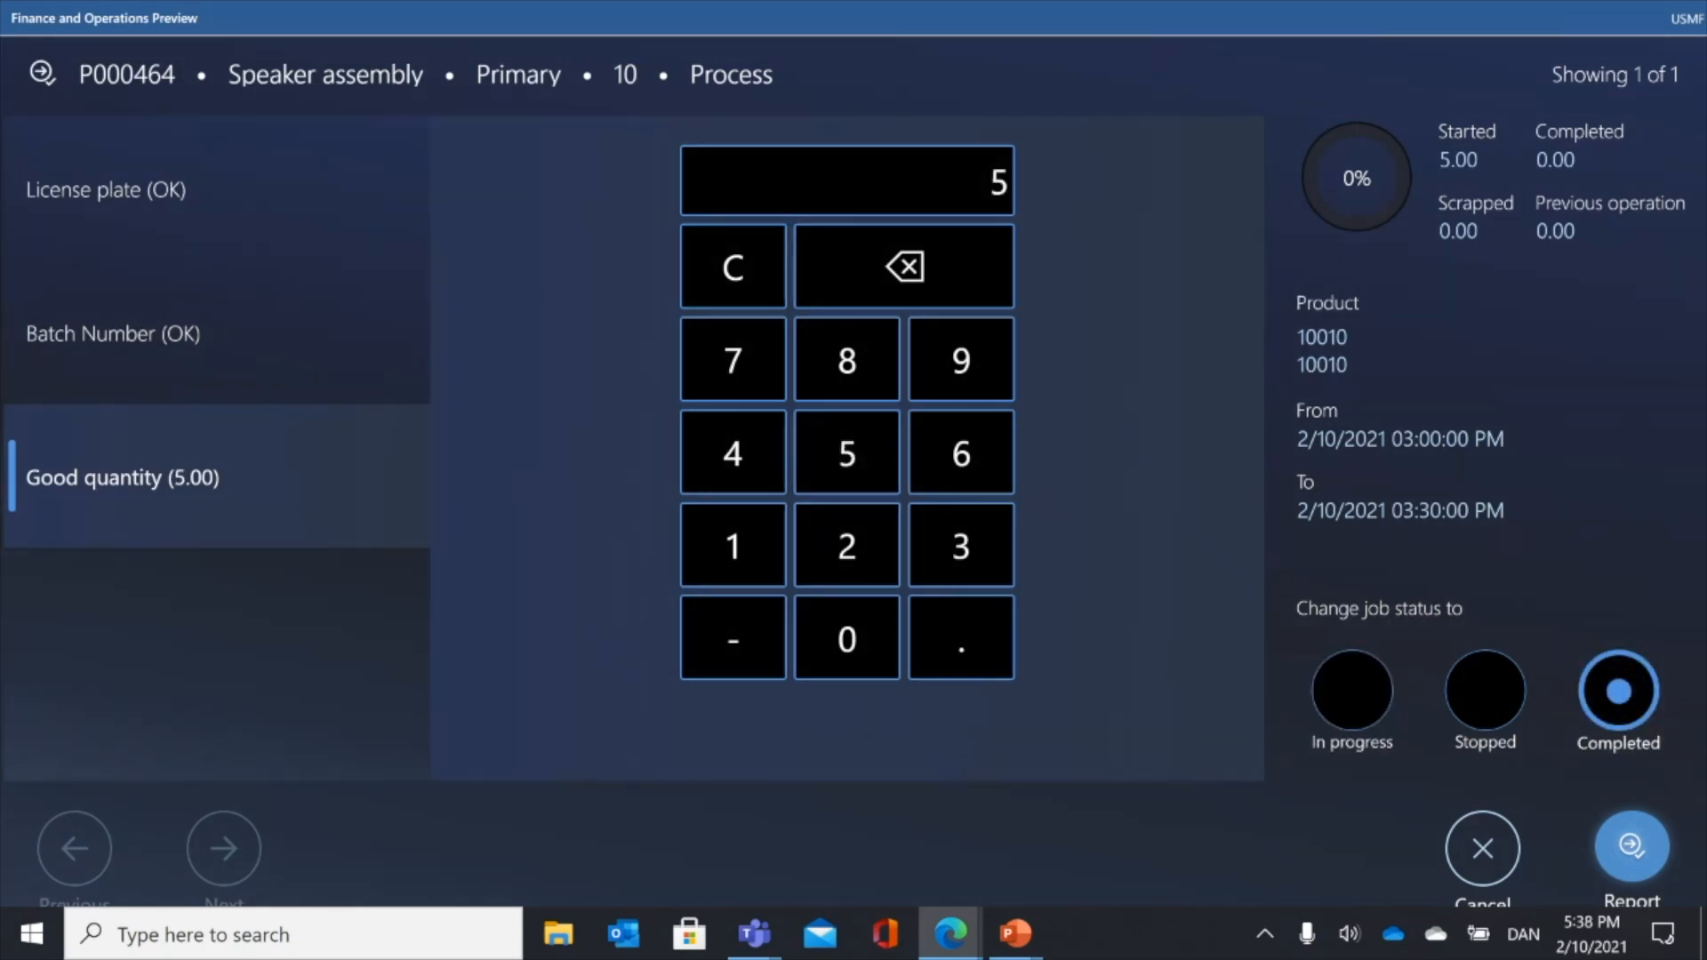
pyautogui.click(1632, 846)
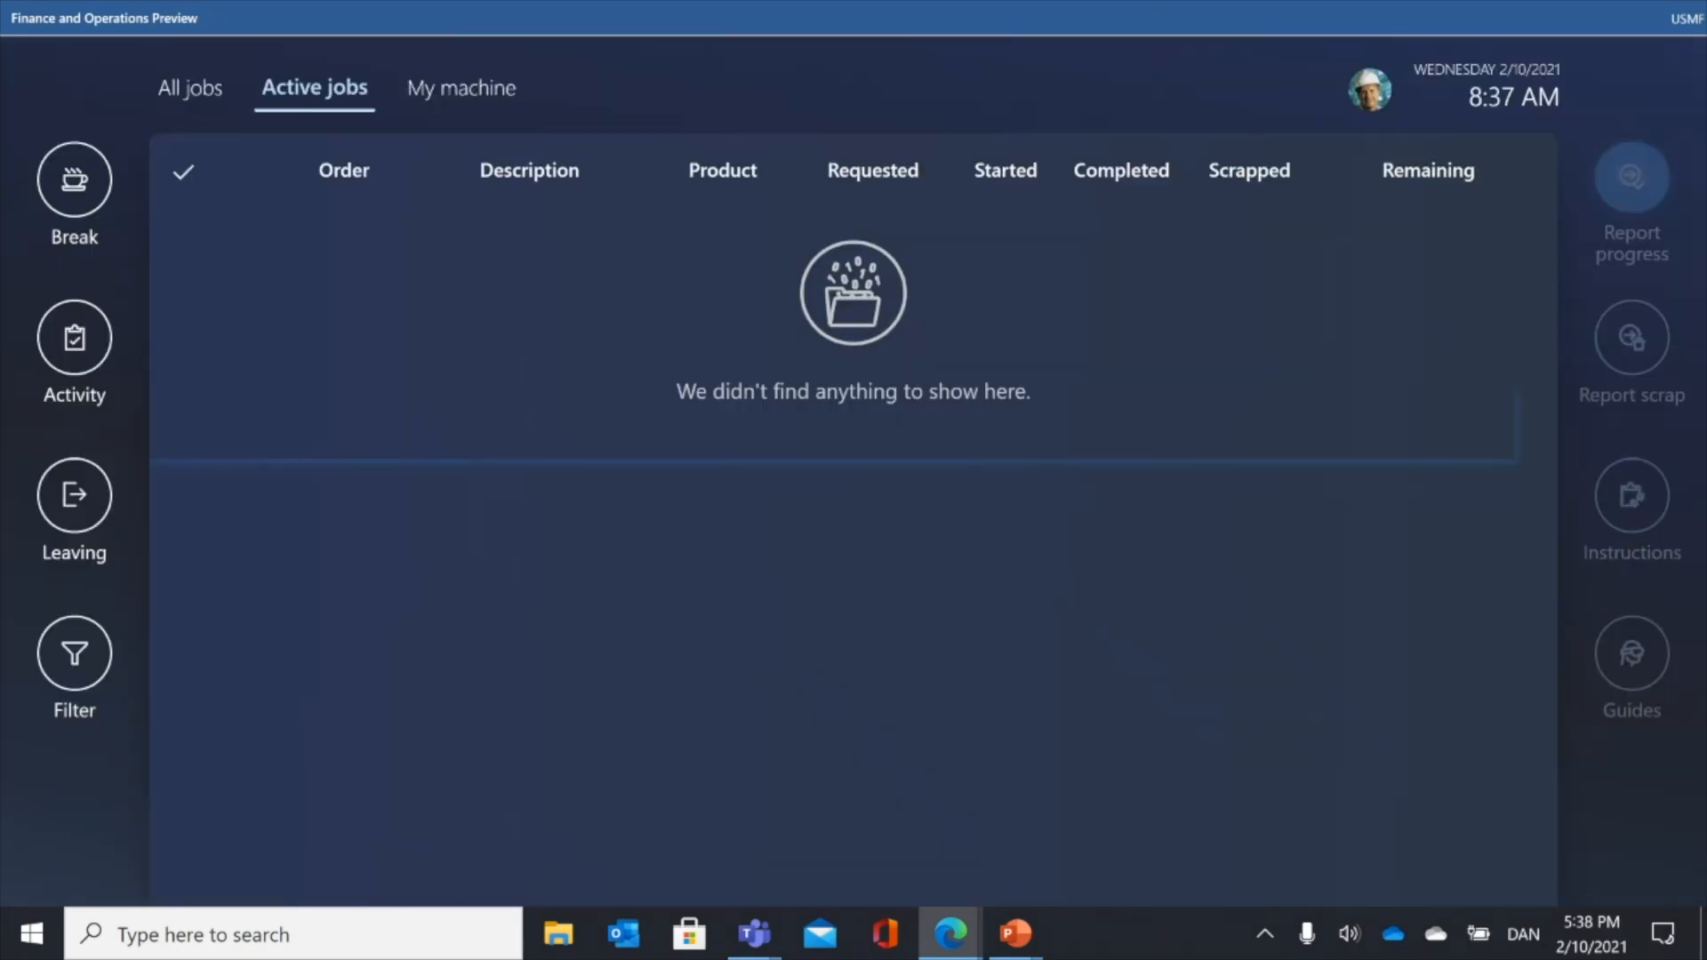
# - Start the Speaker assembly job for product 10020 from all jobs with the default quantity of 5.00
pyautogui.click(190, 88)
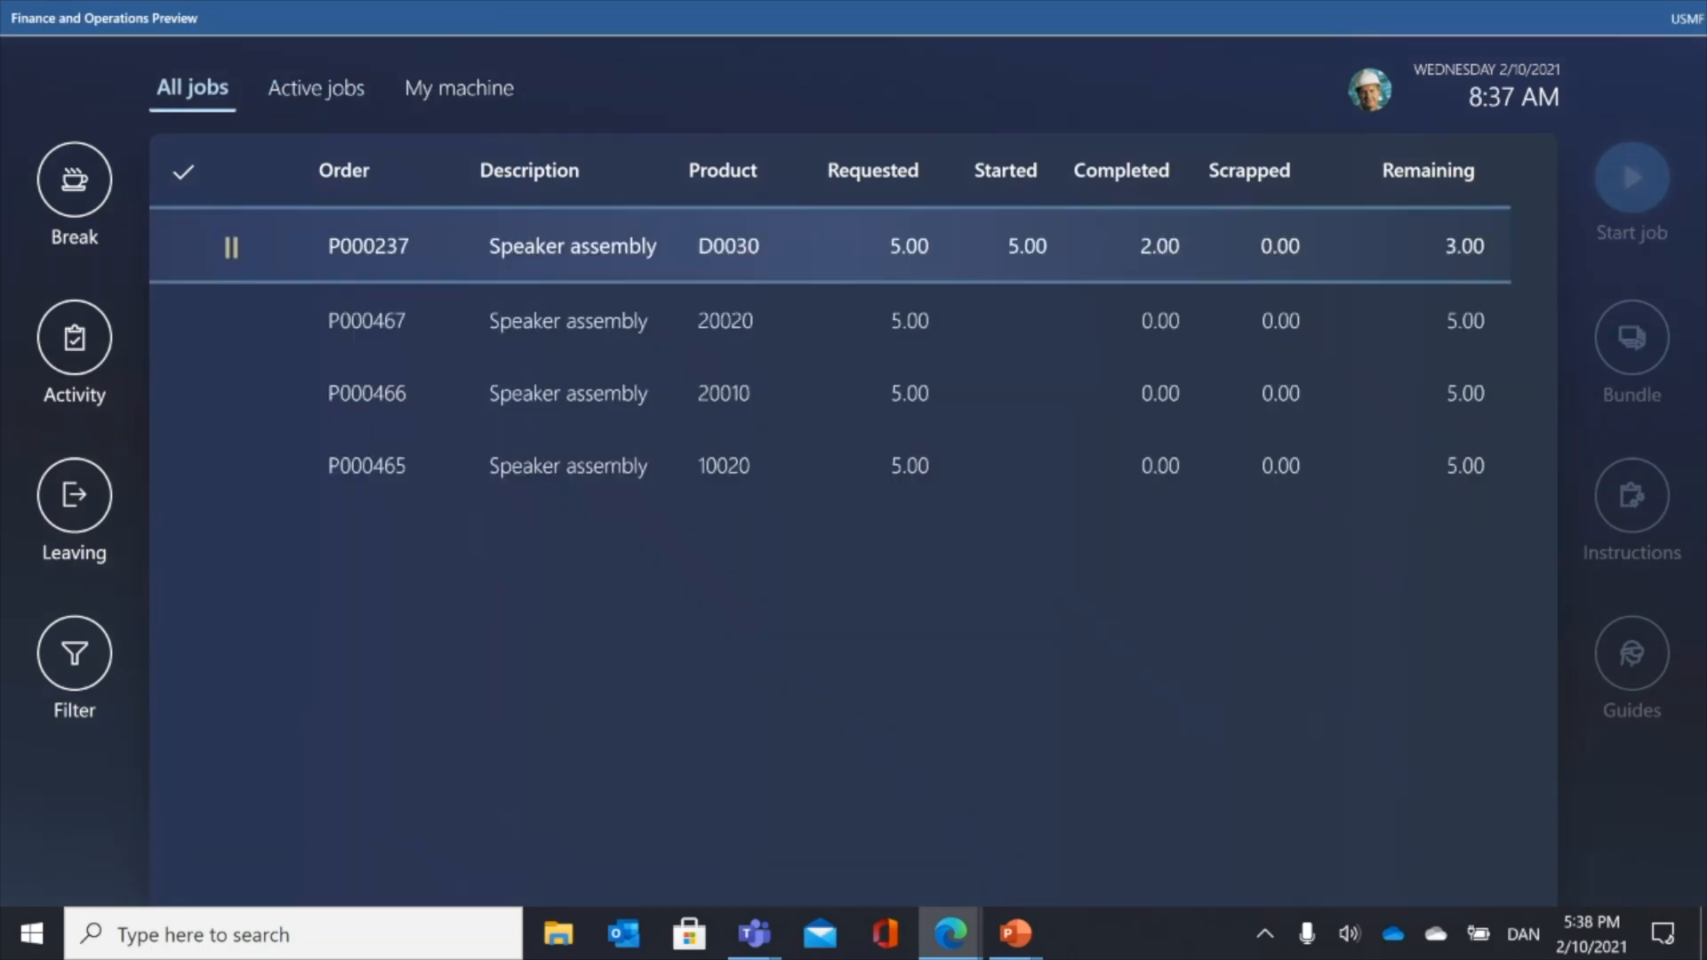
pyautogui.click(768, 486)
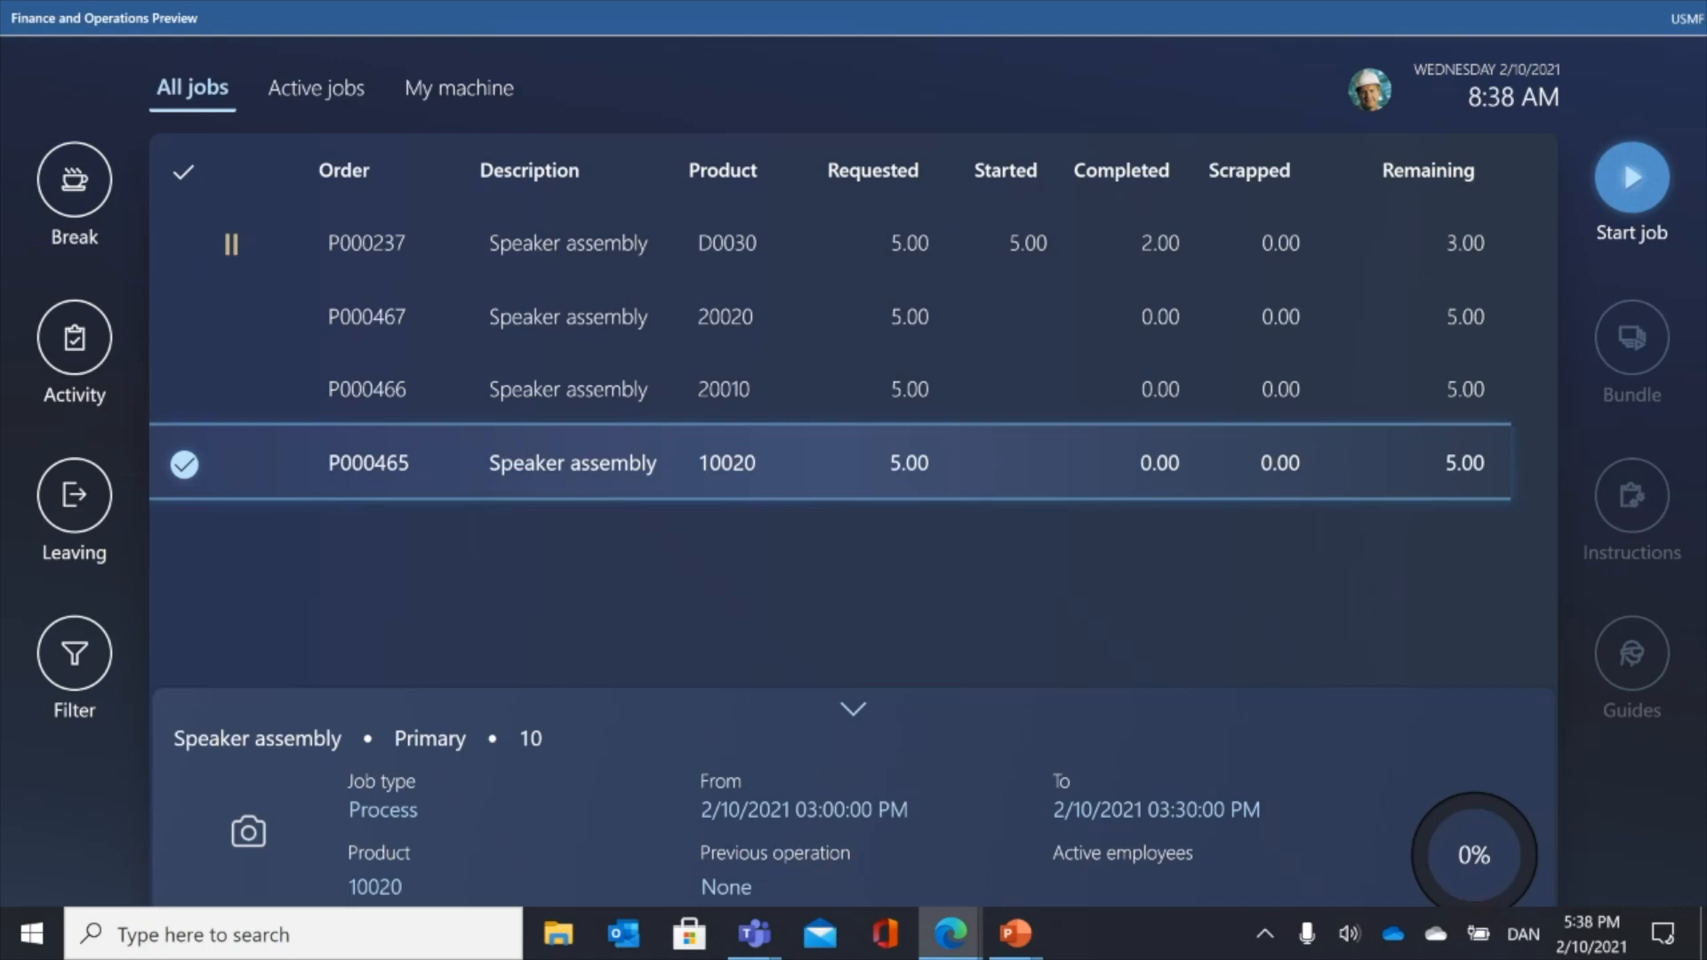
pyautogui.click(1632, 178)
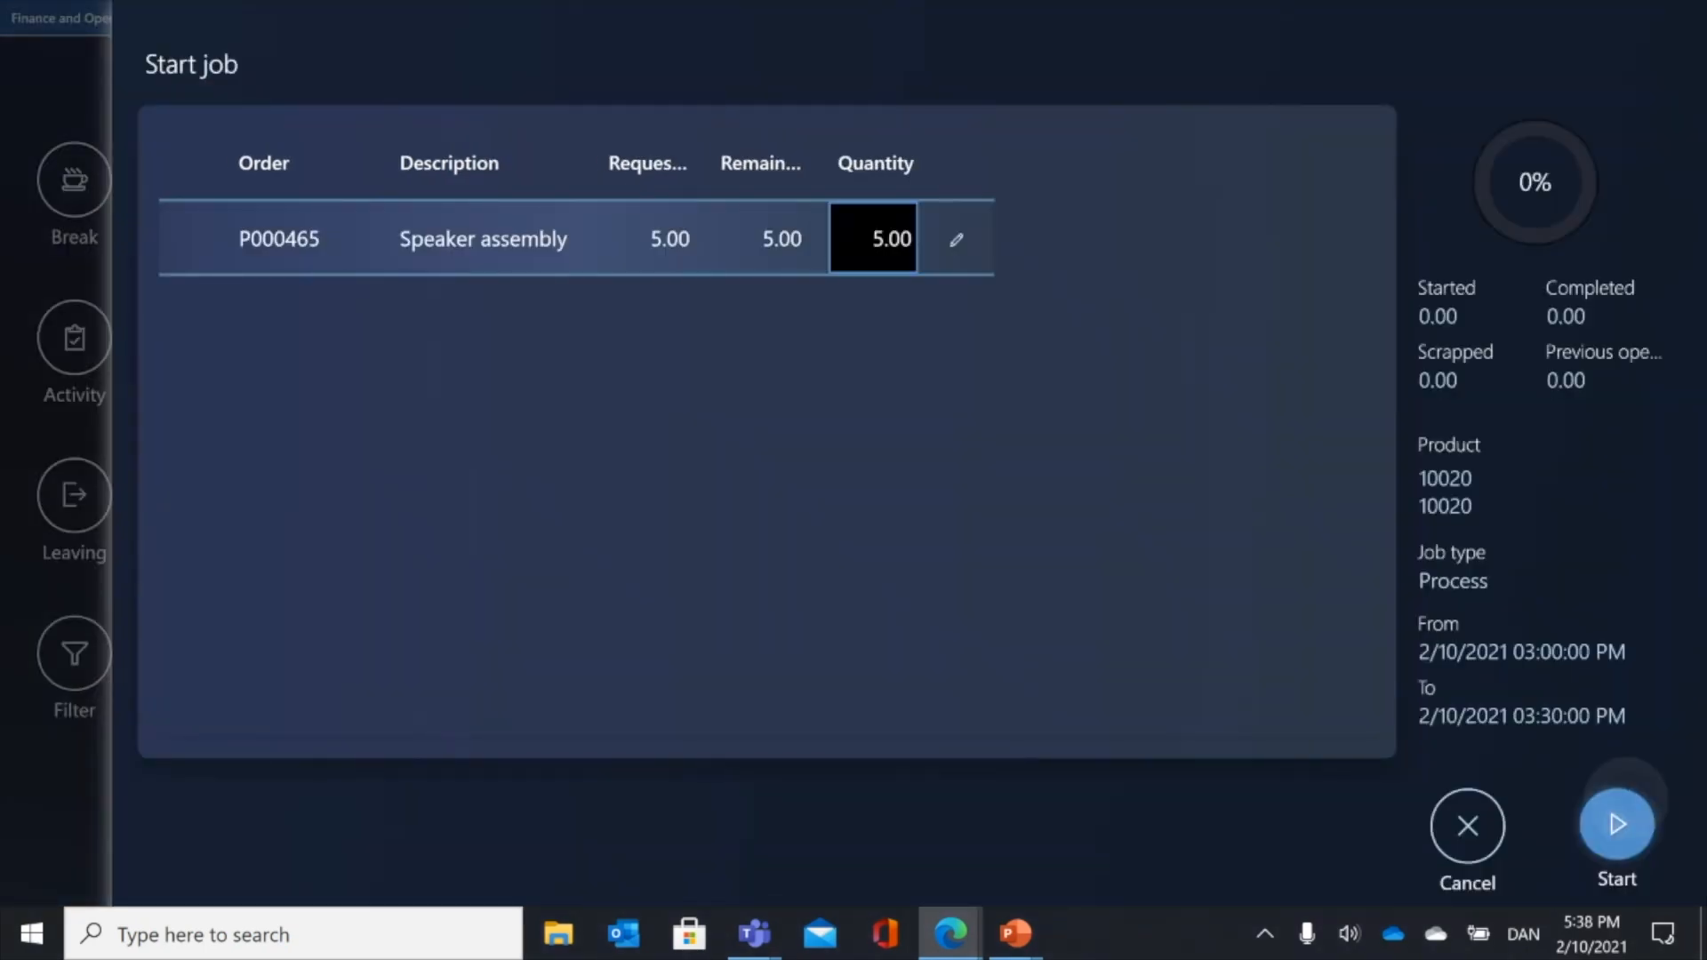
pyautogui.click(1618, 824)
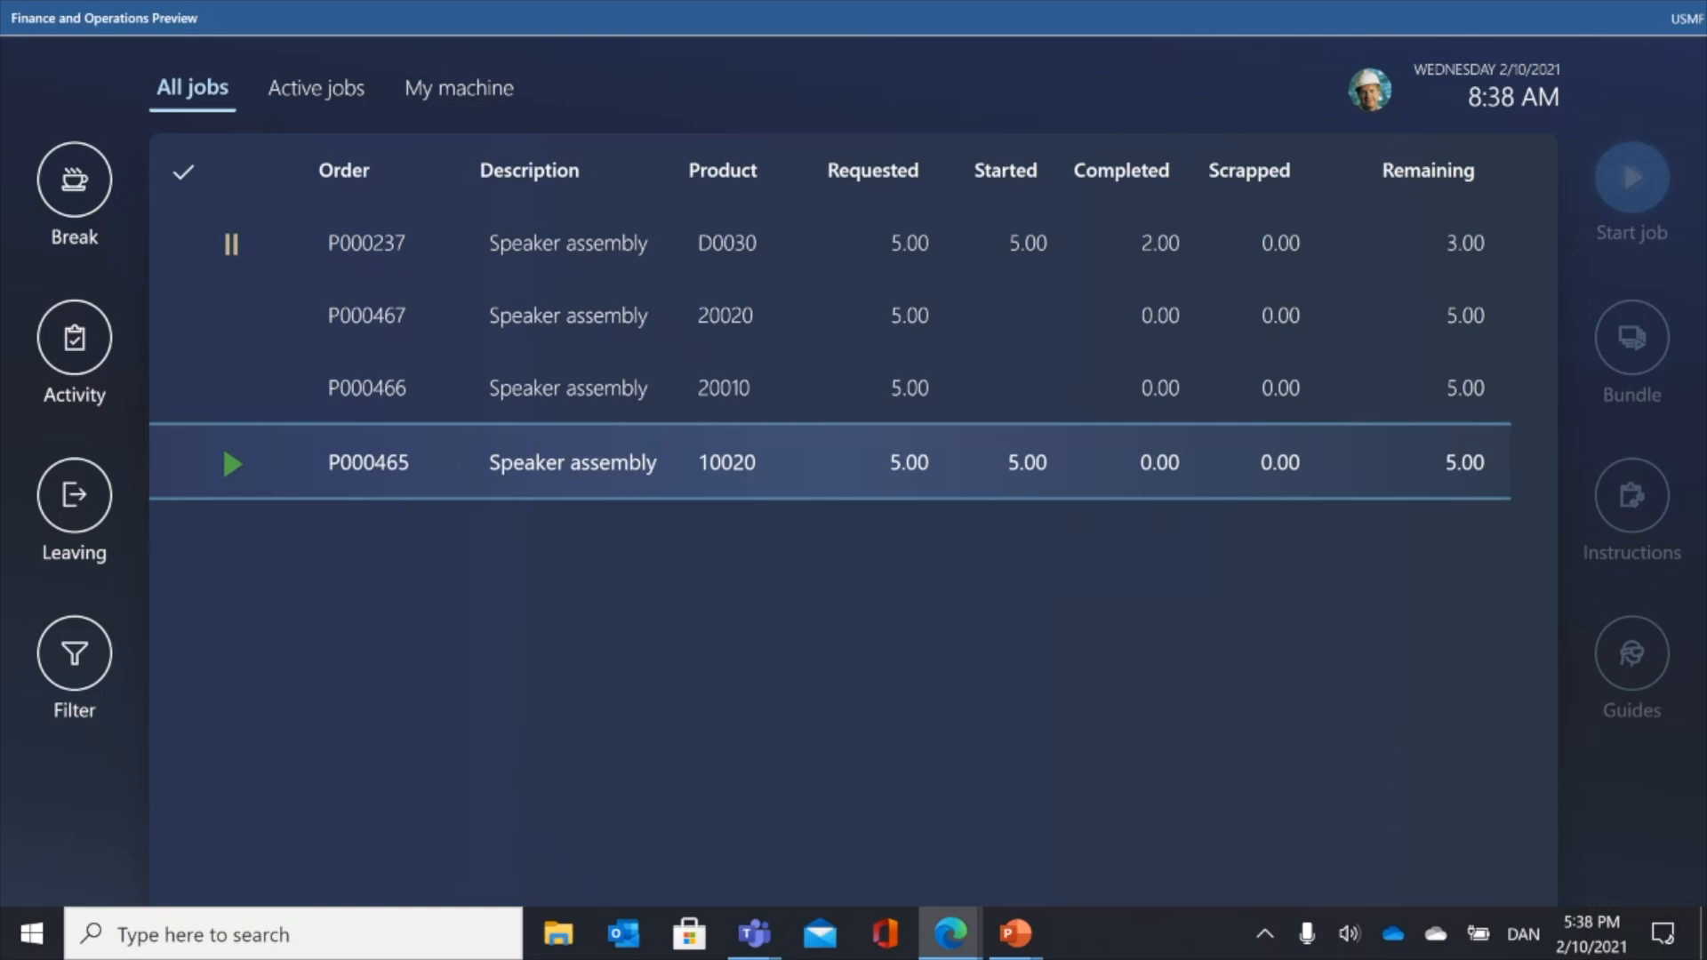
# - Report the active product 10020 job as Completed with the proposed license plate, batch number 47110-87 and a good quantity of 5
pyautogui.click(315, 87)
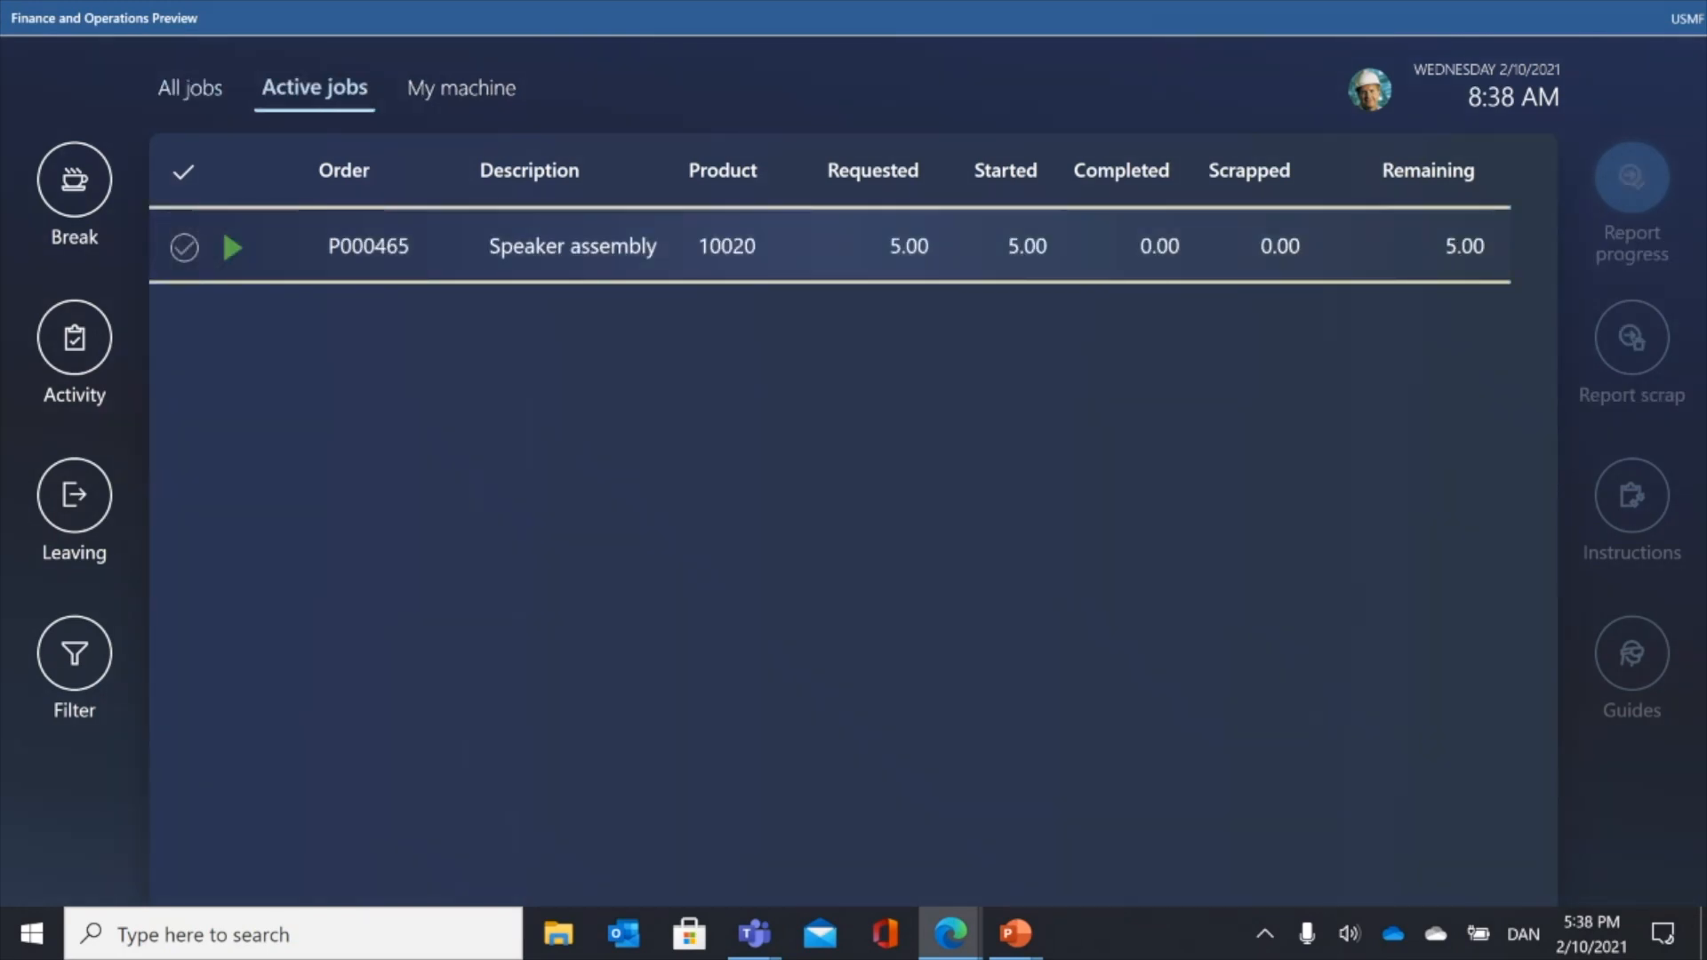
pyautogui.click(184, 247)
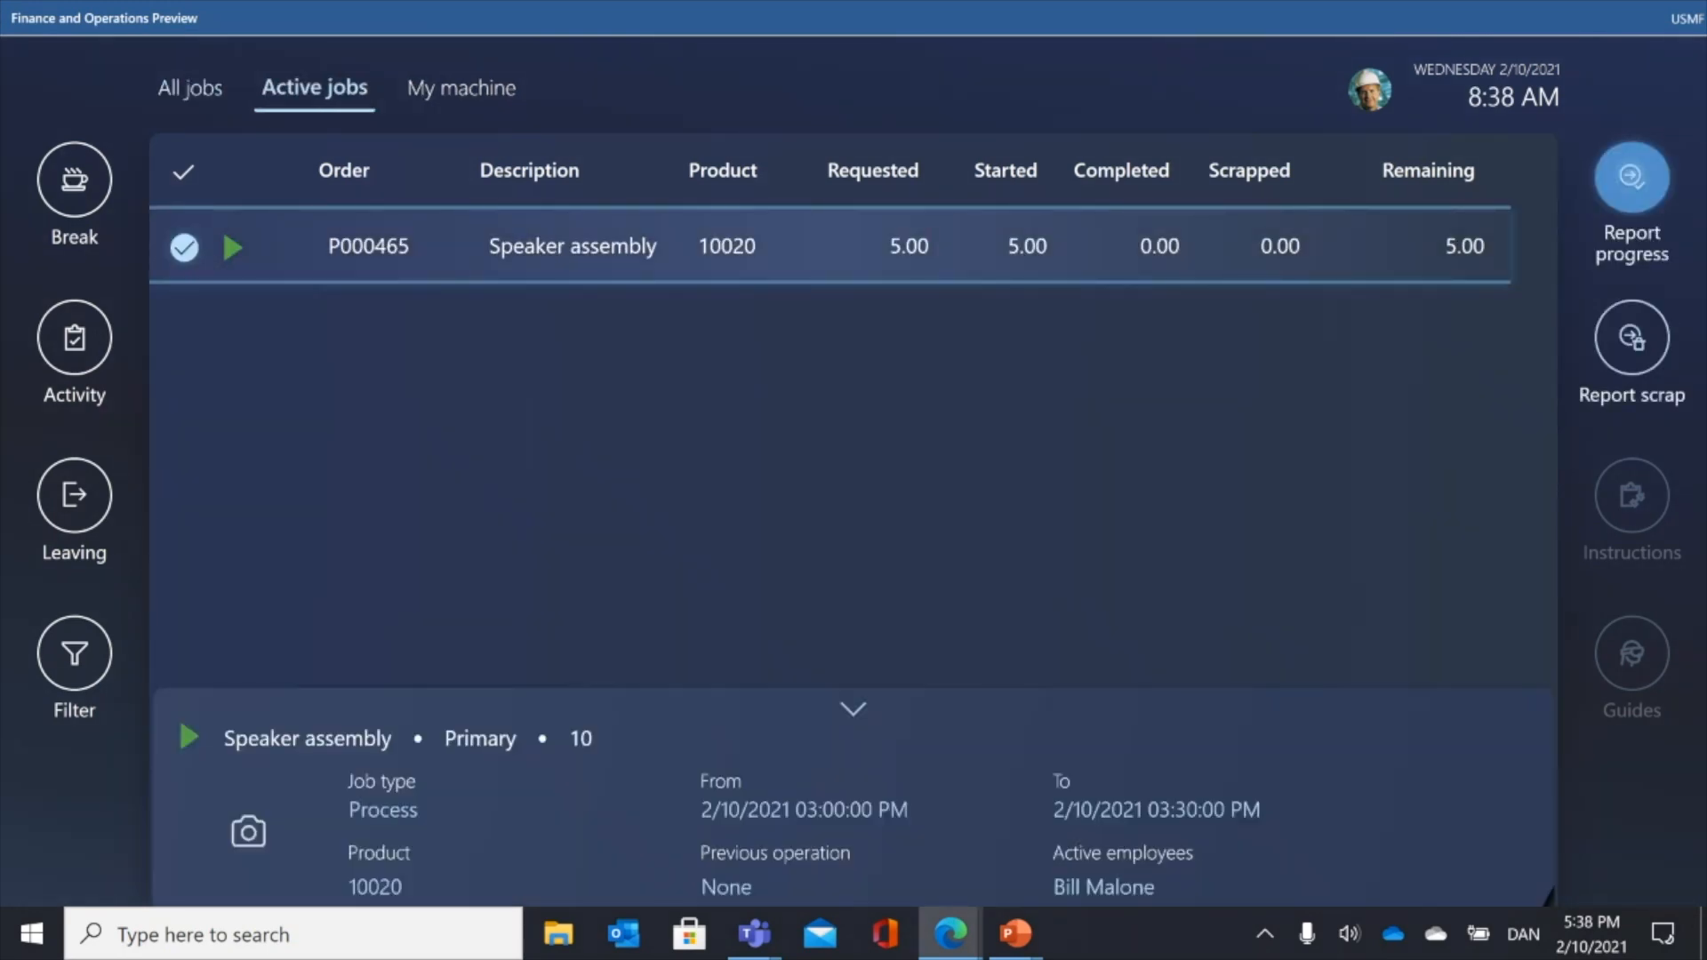
pyautogui.click(1632, 178)
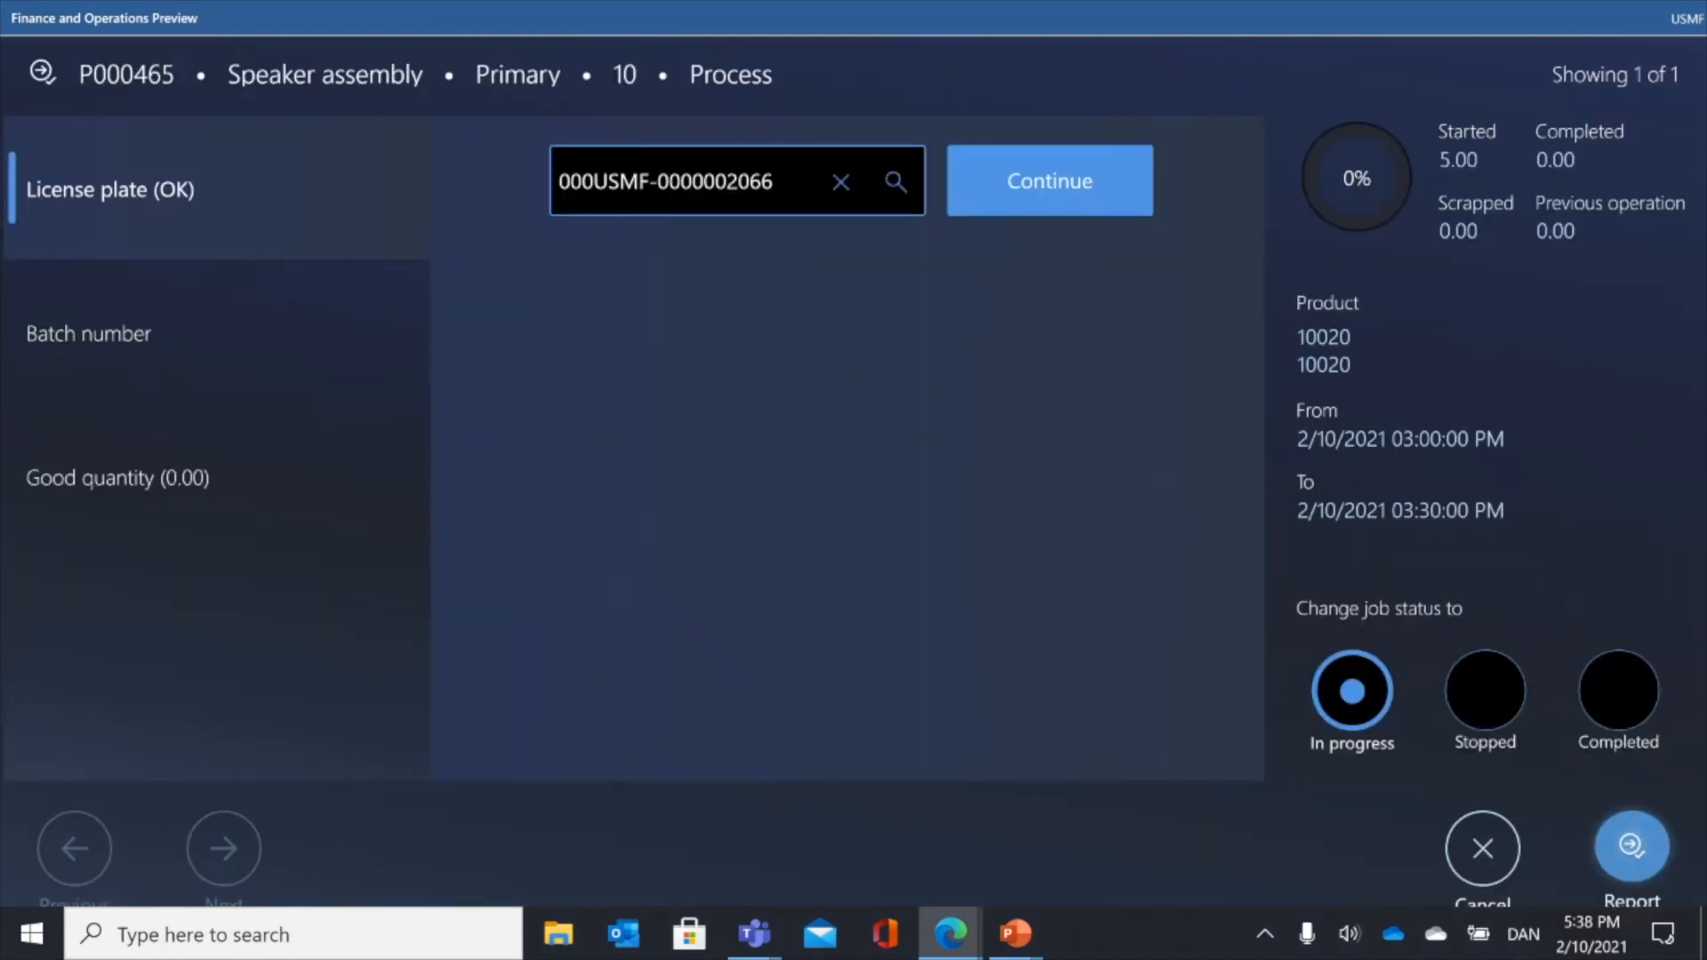
pyautogui.click(1050, 182)
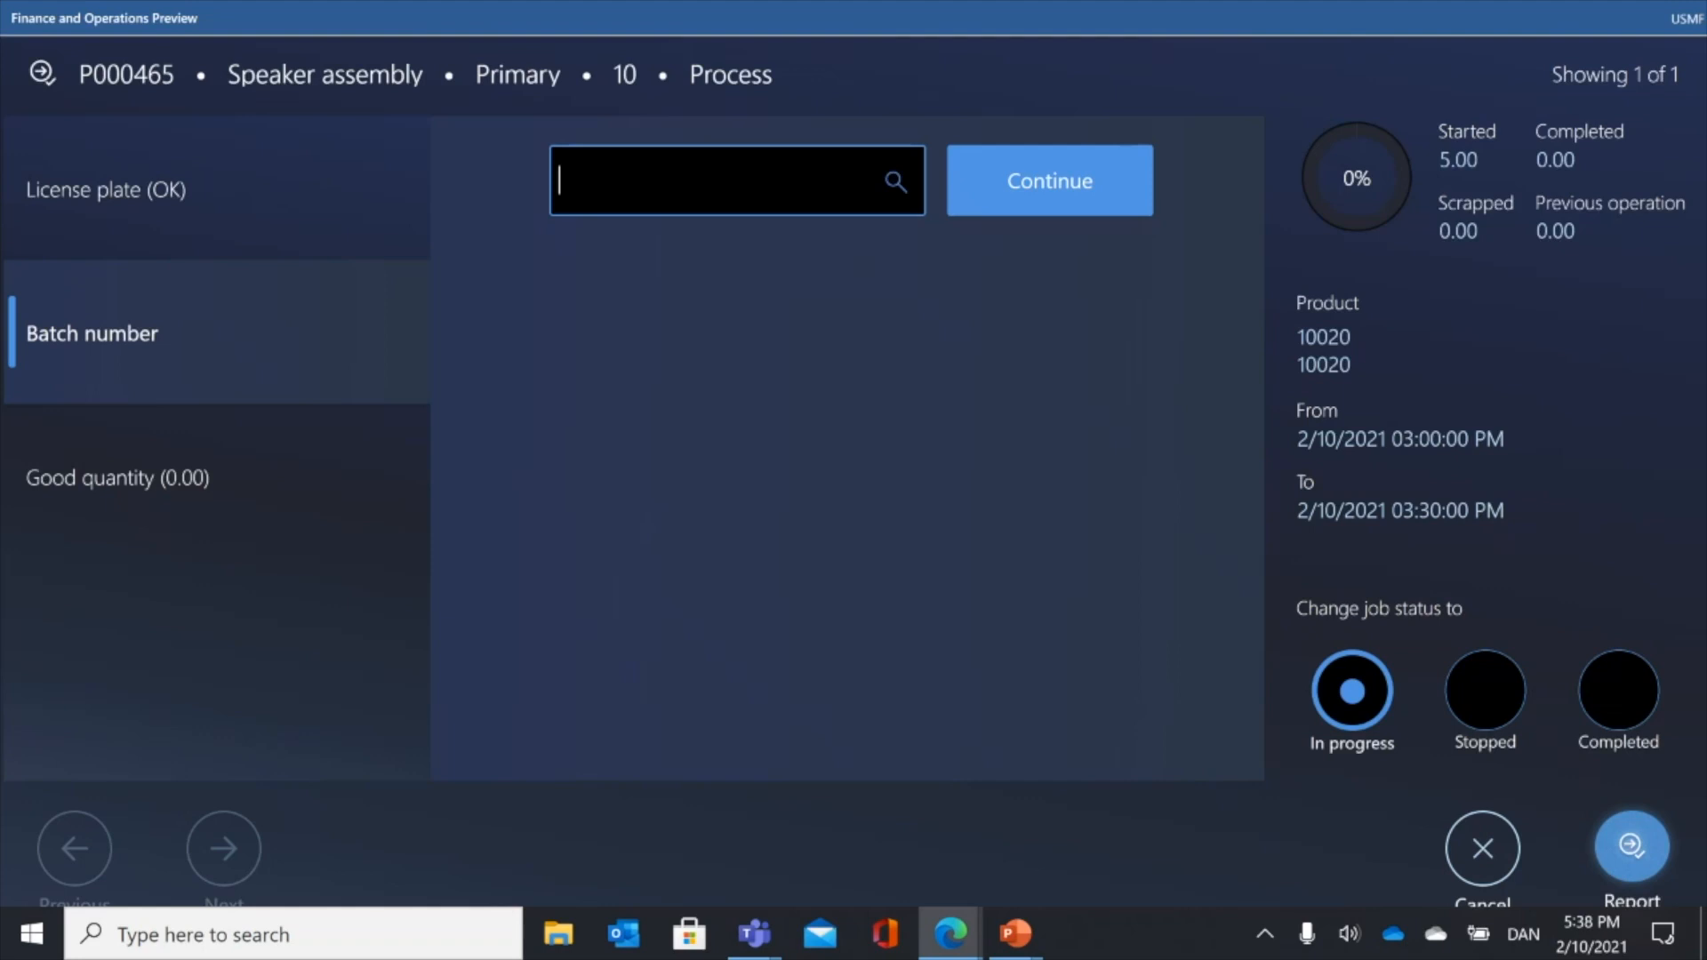
pyautogui.write('47110-87')
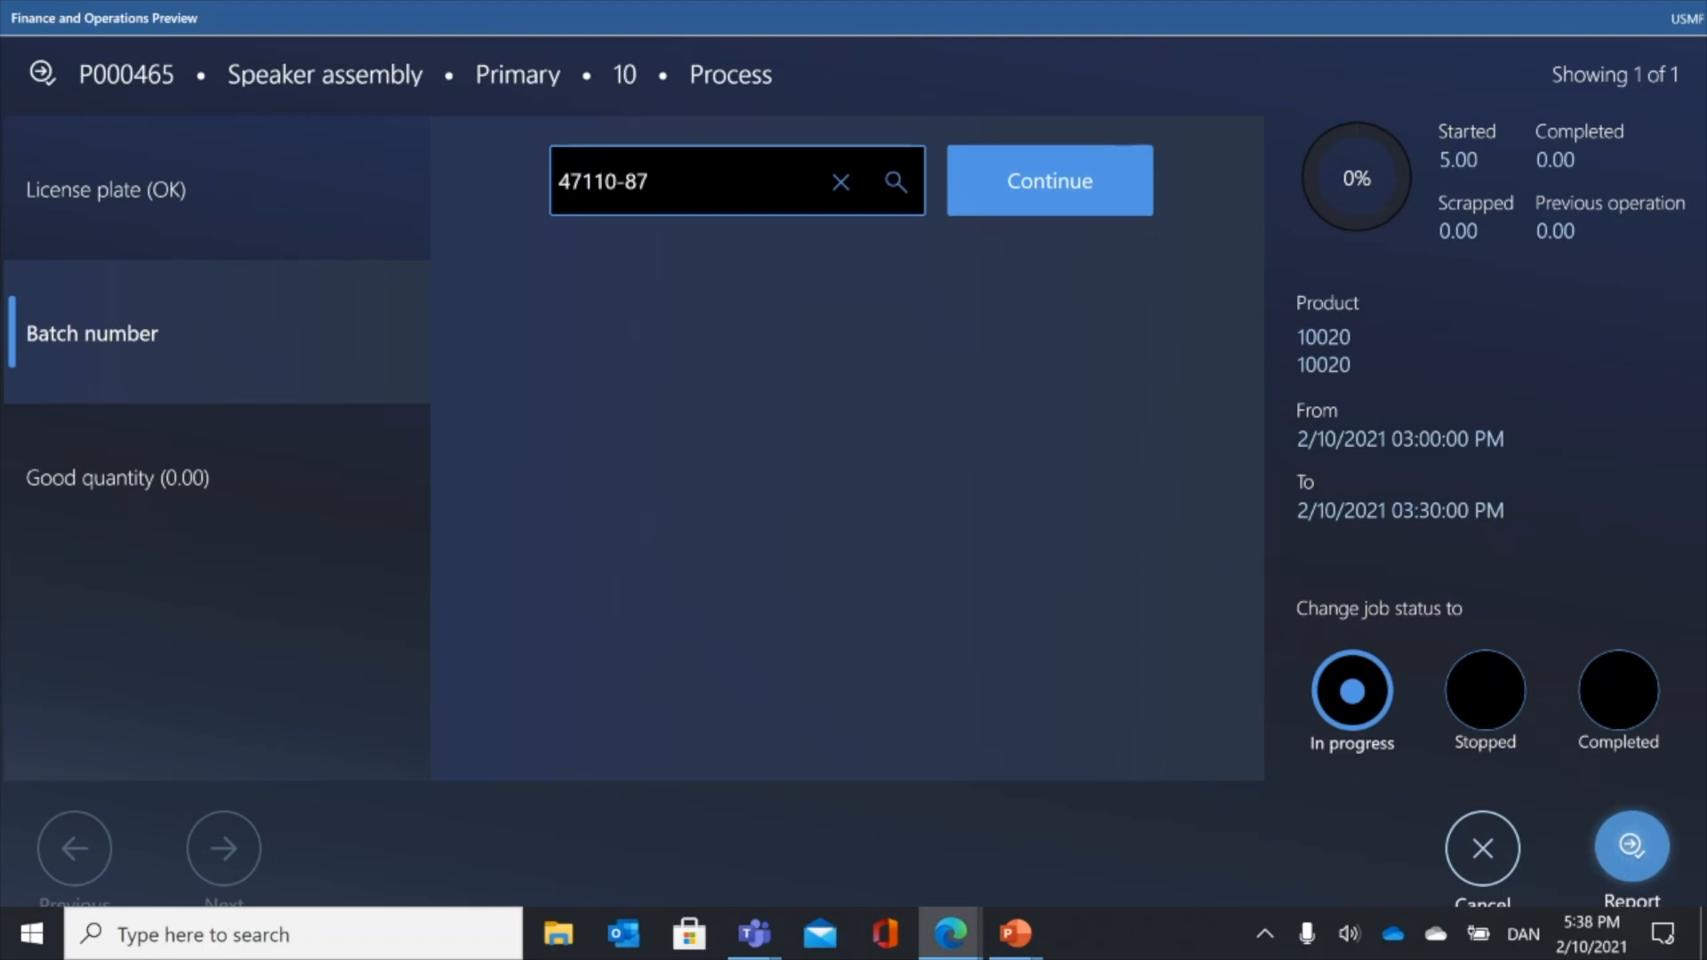
pyautogui.press('Return')
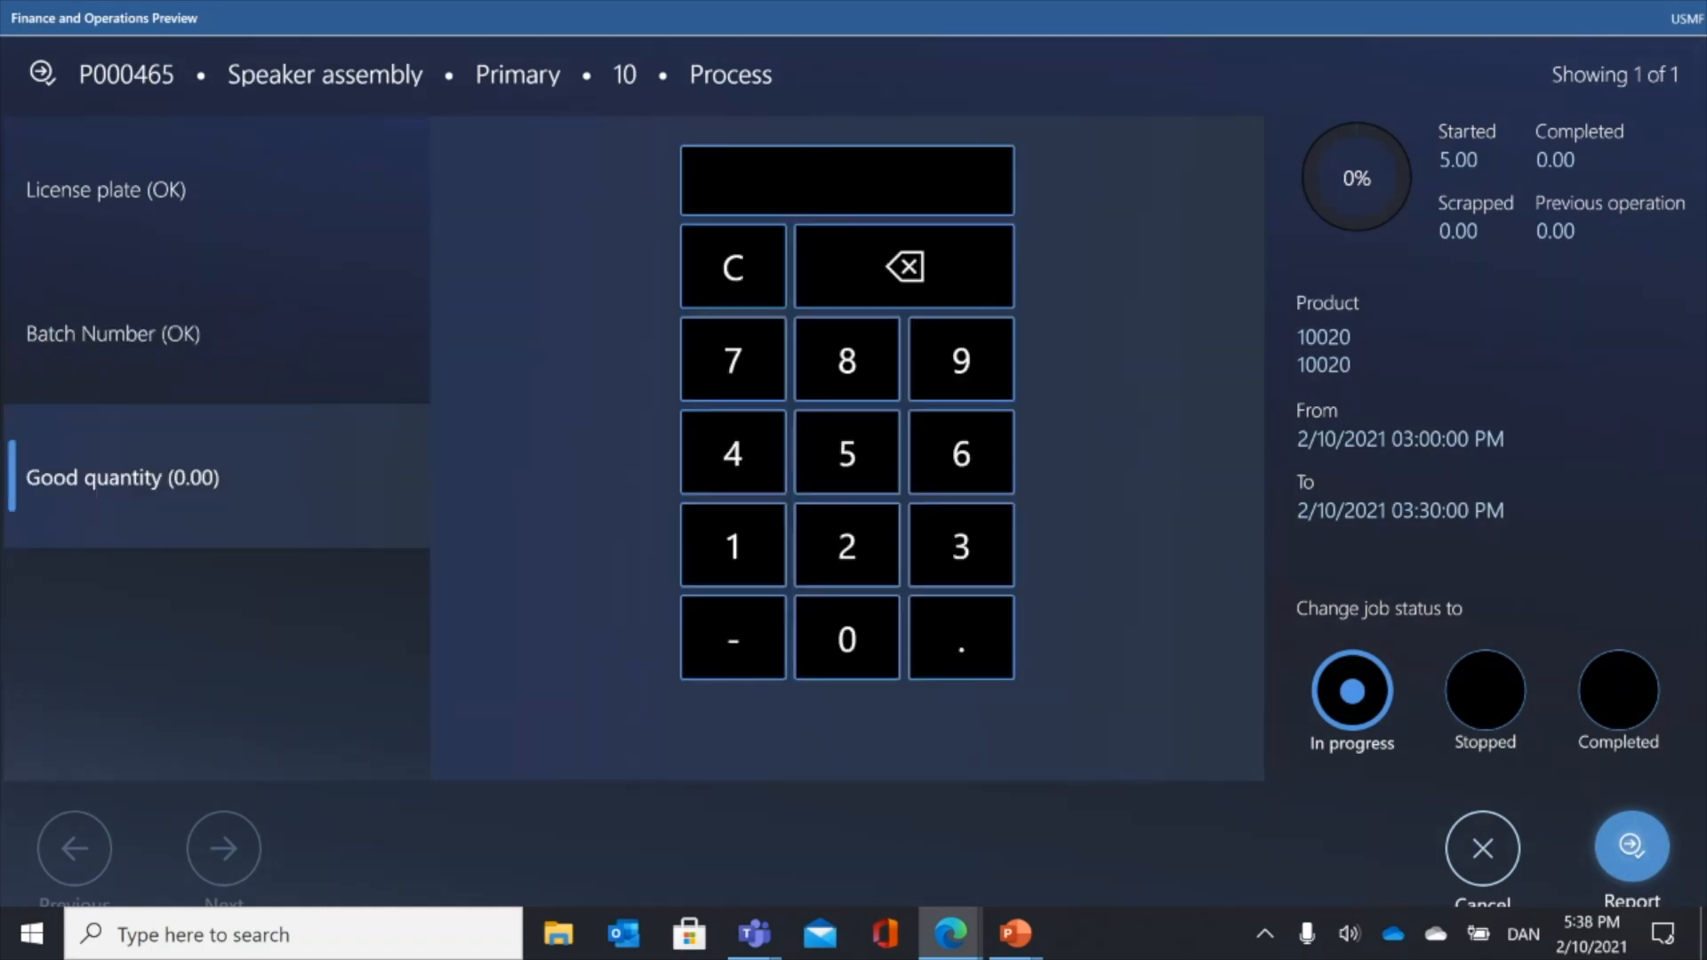
pyautogui.click(856, 454)
pyautogui.click(854, 449)
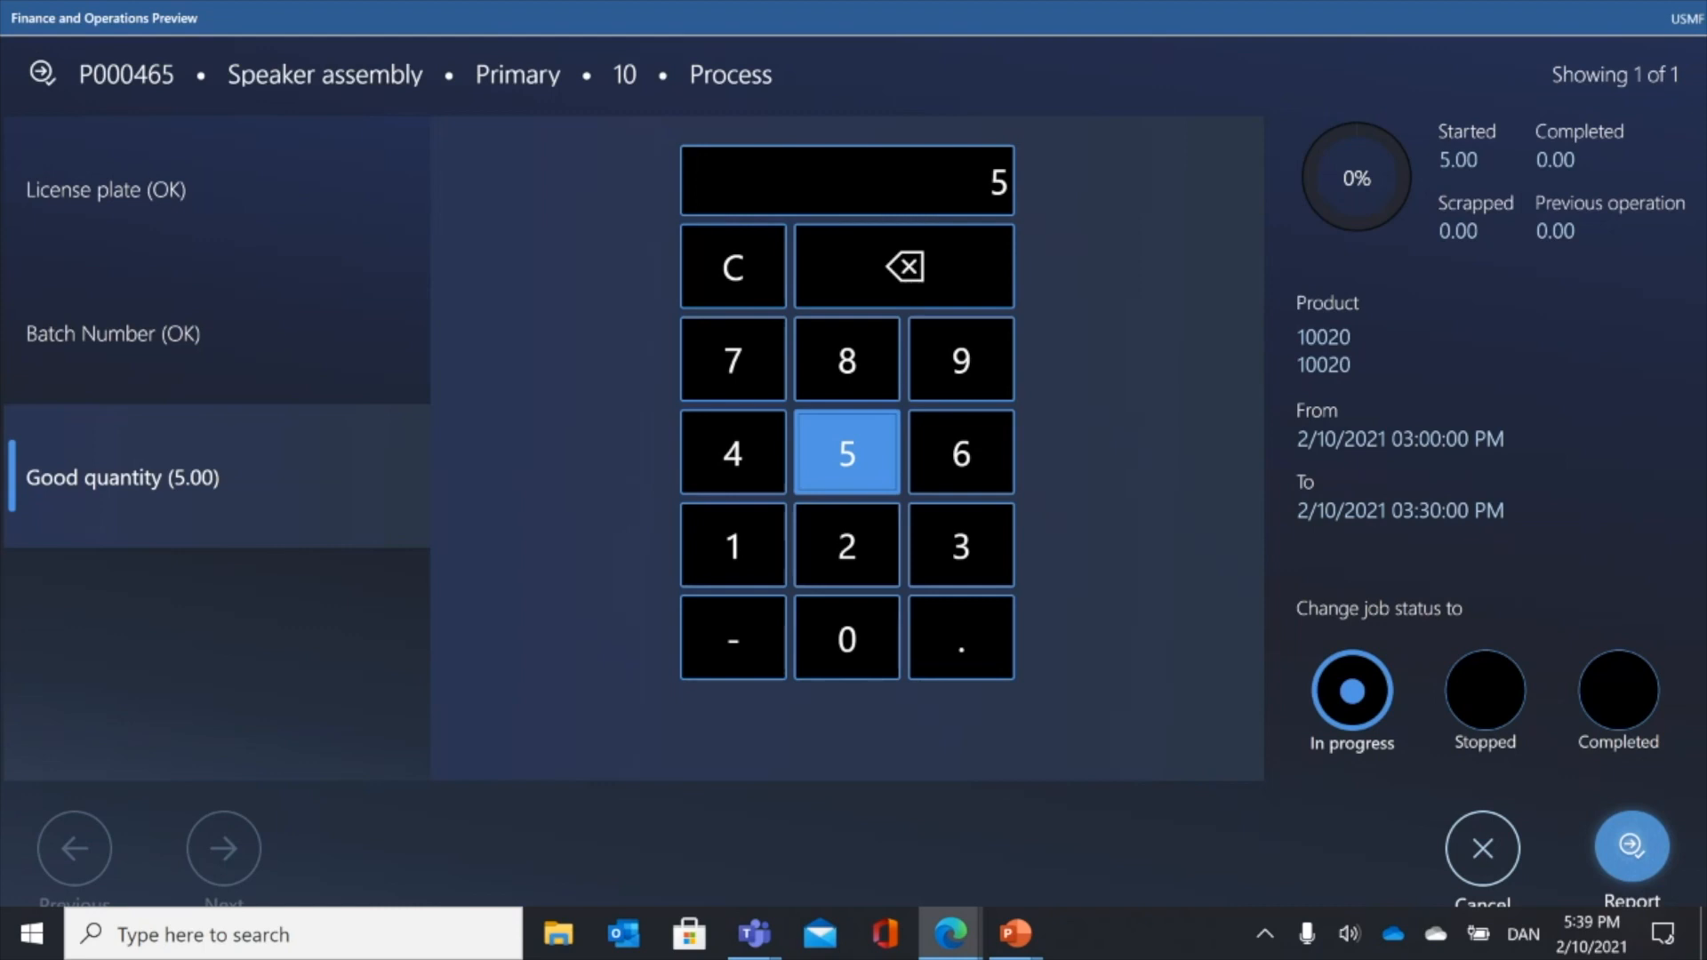
pyautogui.click(1618, 691)
pyautogui.click(1632, 845)
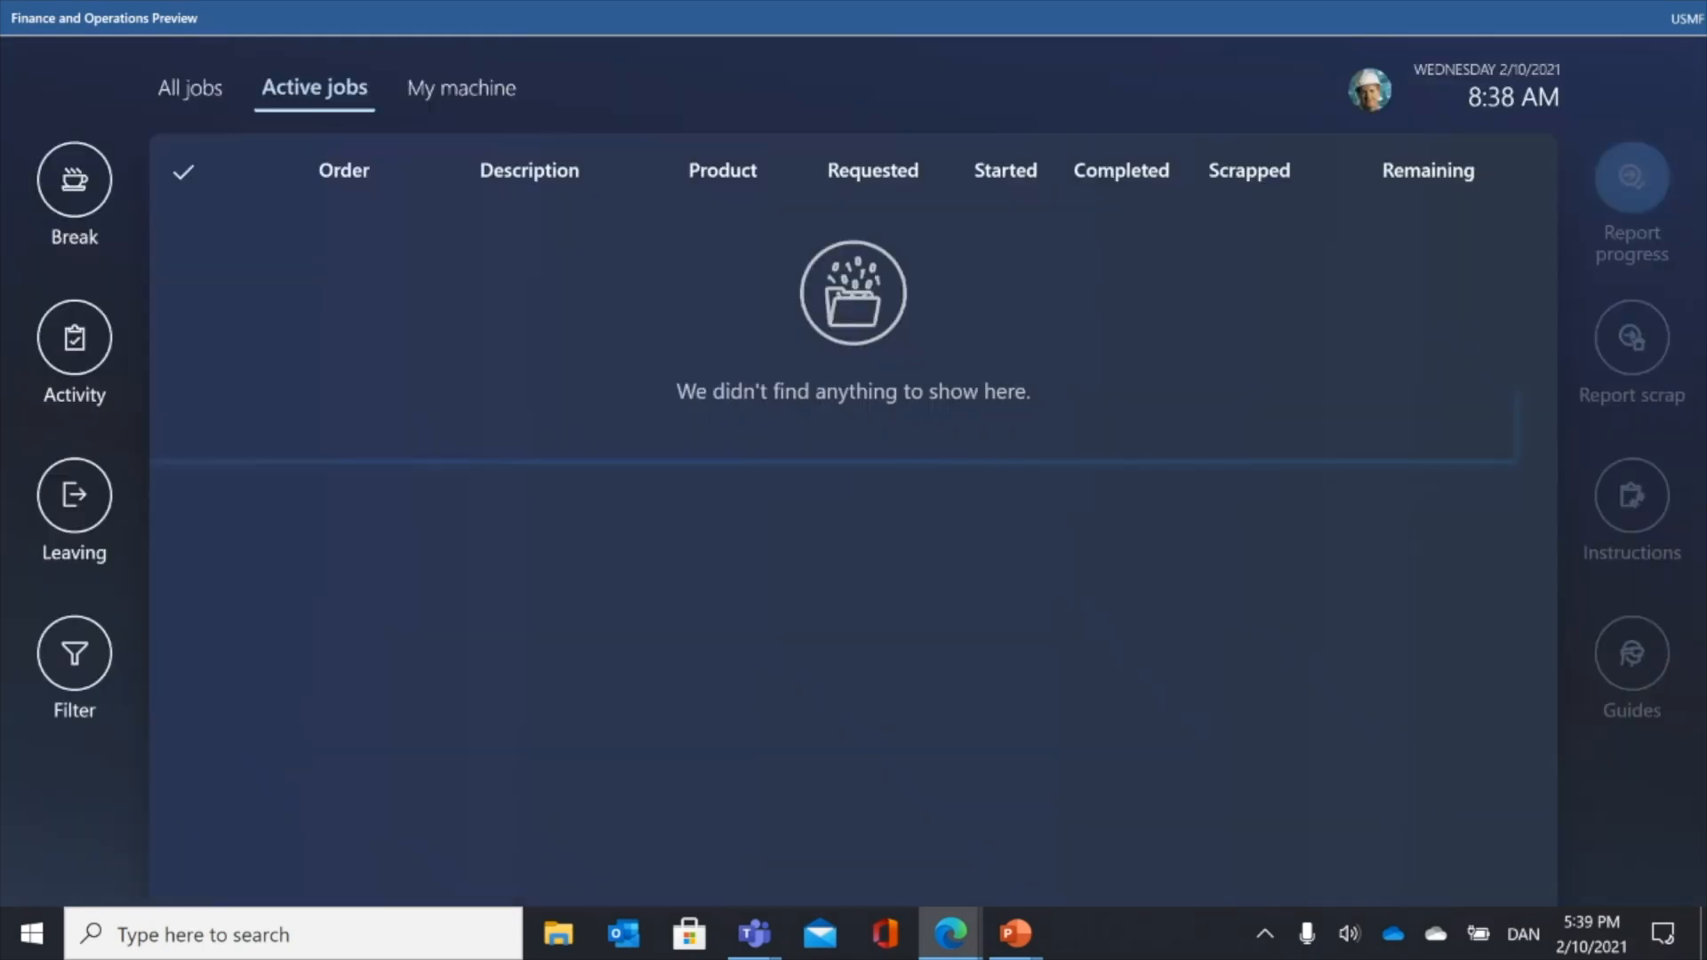
# - Start the Speaker assembly job for product 20010 from all jobs with the default quantity of 5.00
pyautogui.click(190, 87)
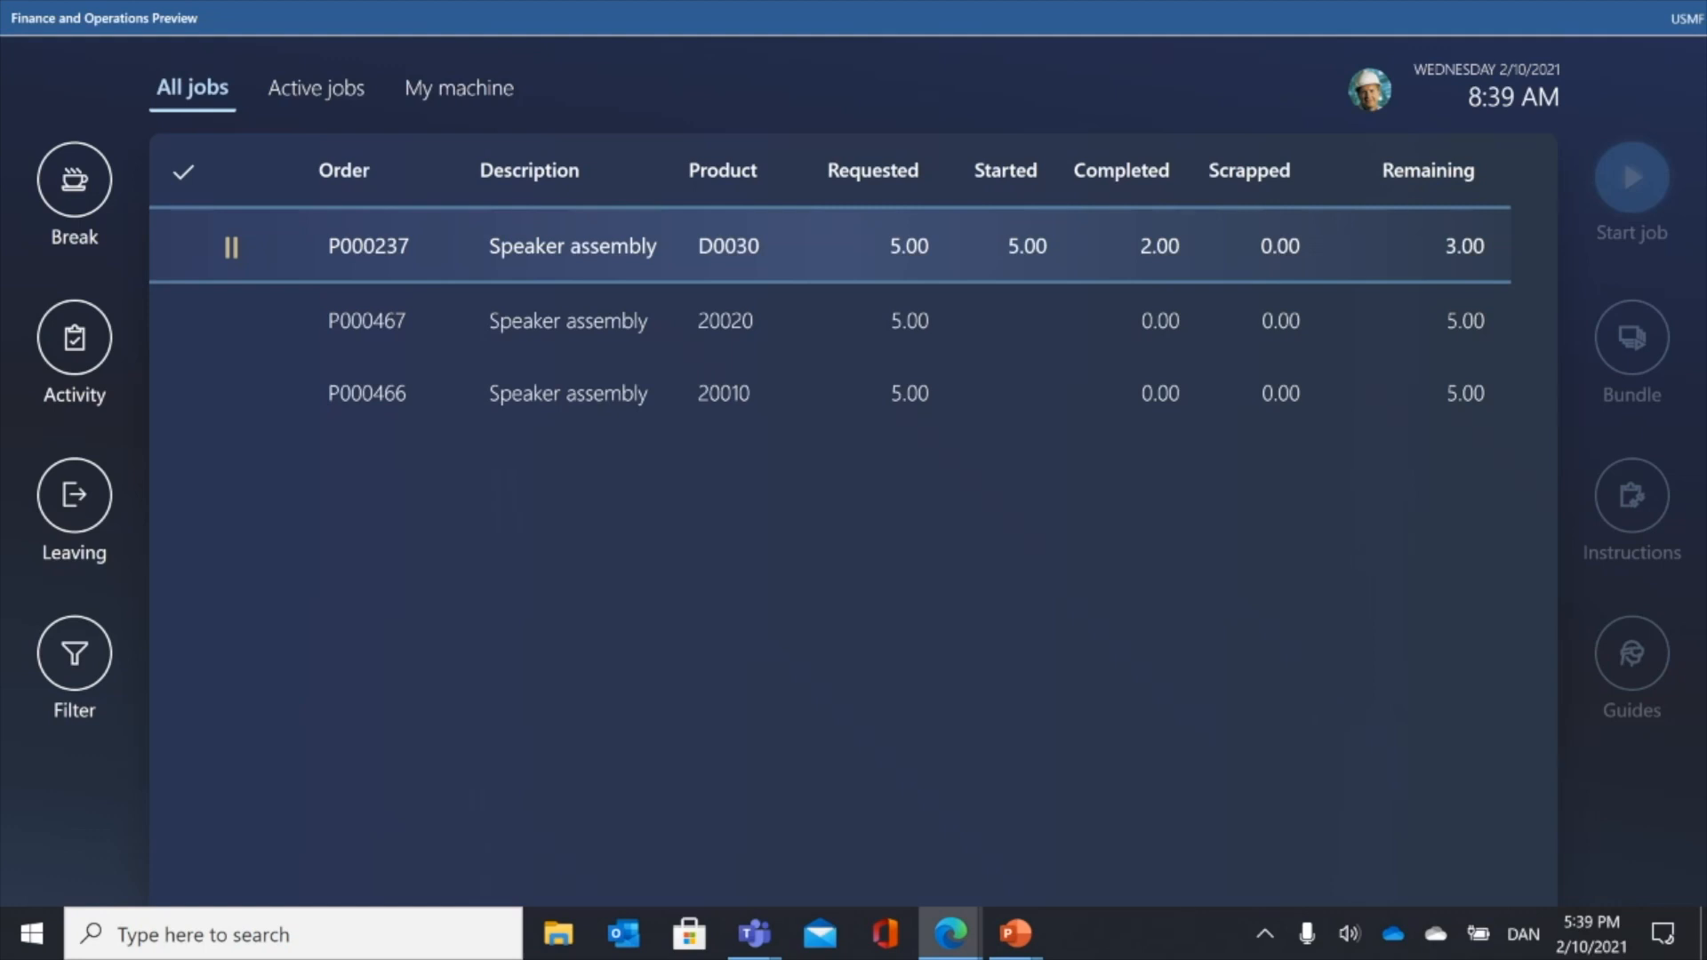
pyautogui.click(191, 398)
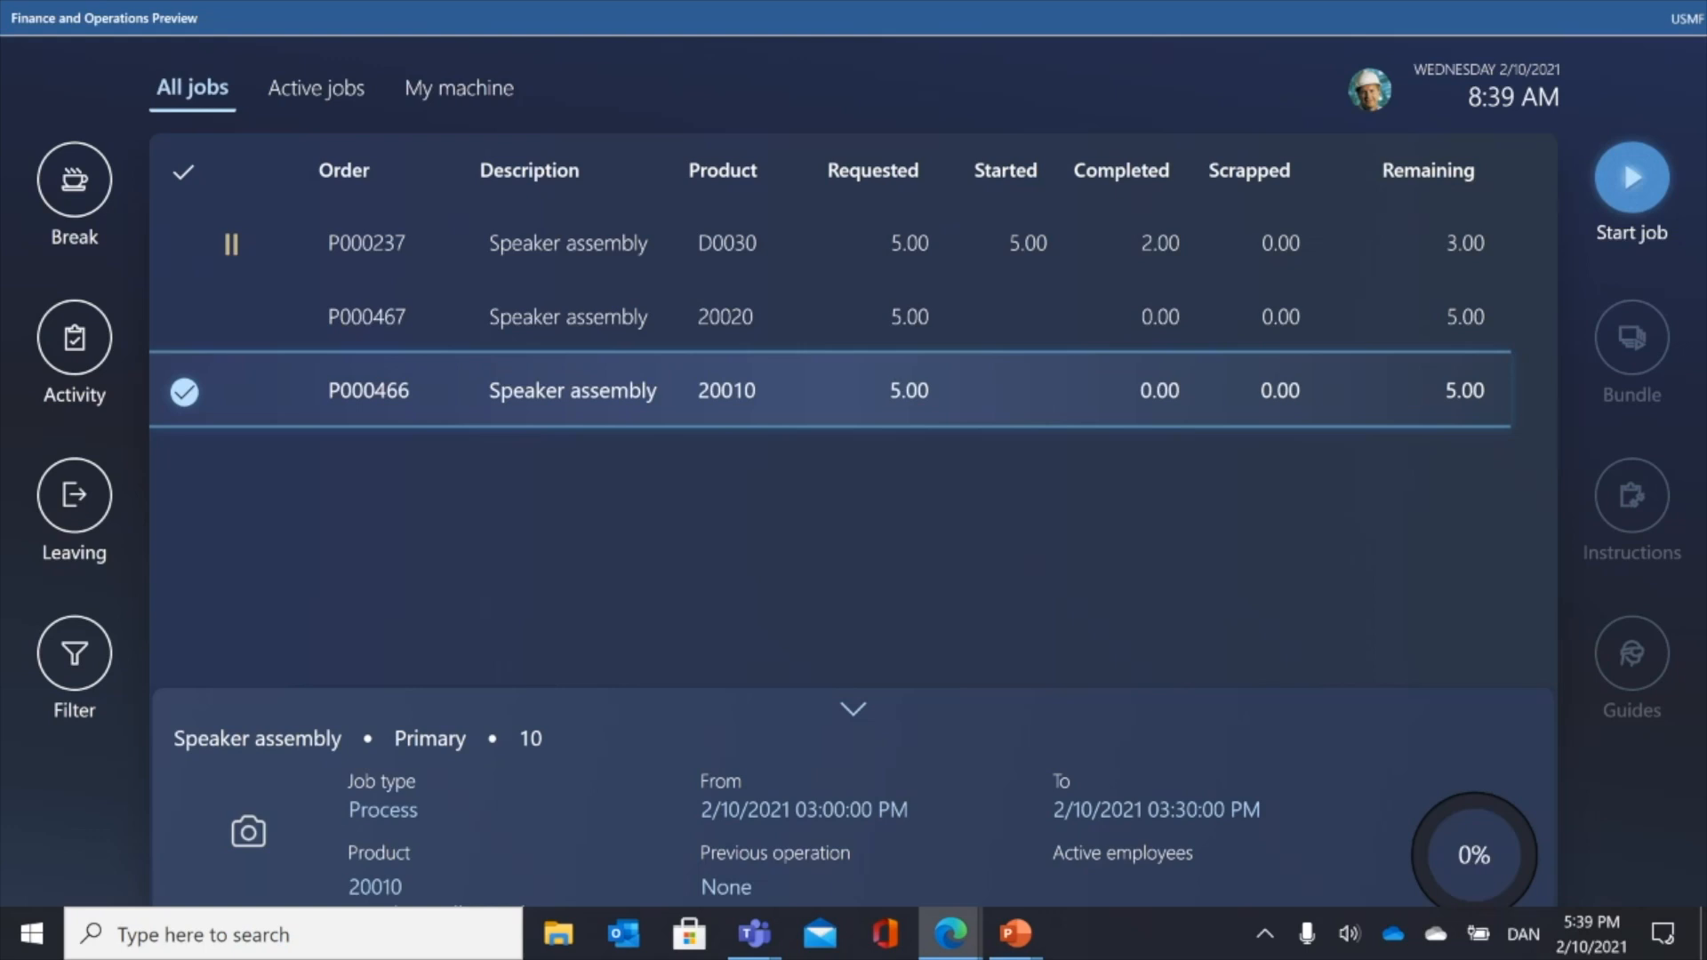
pyautogui.click(1631, 177)
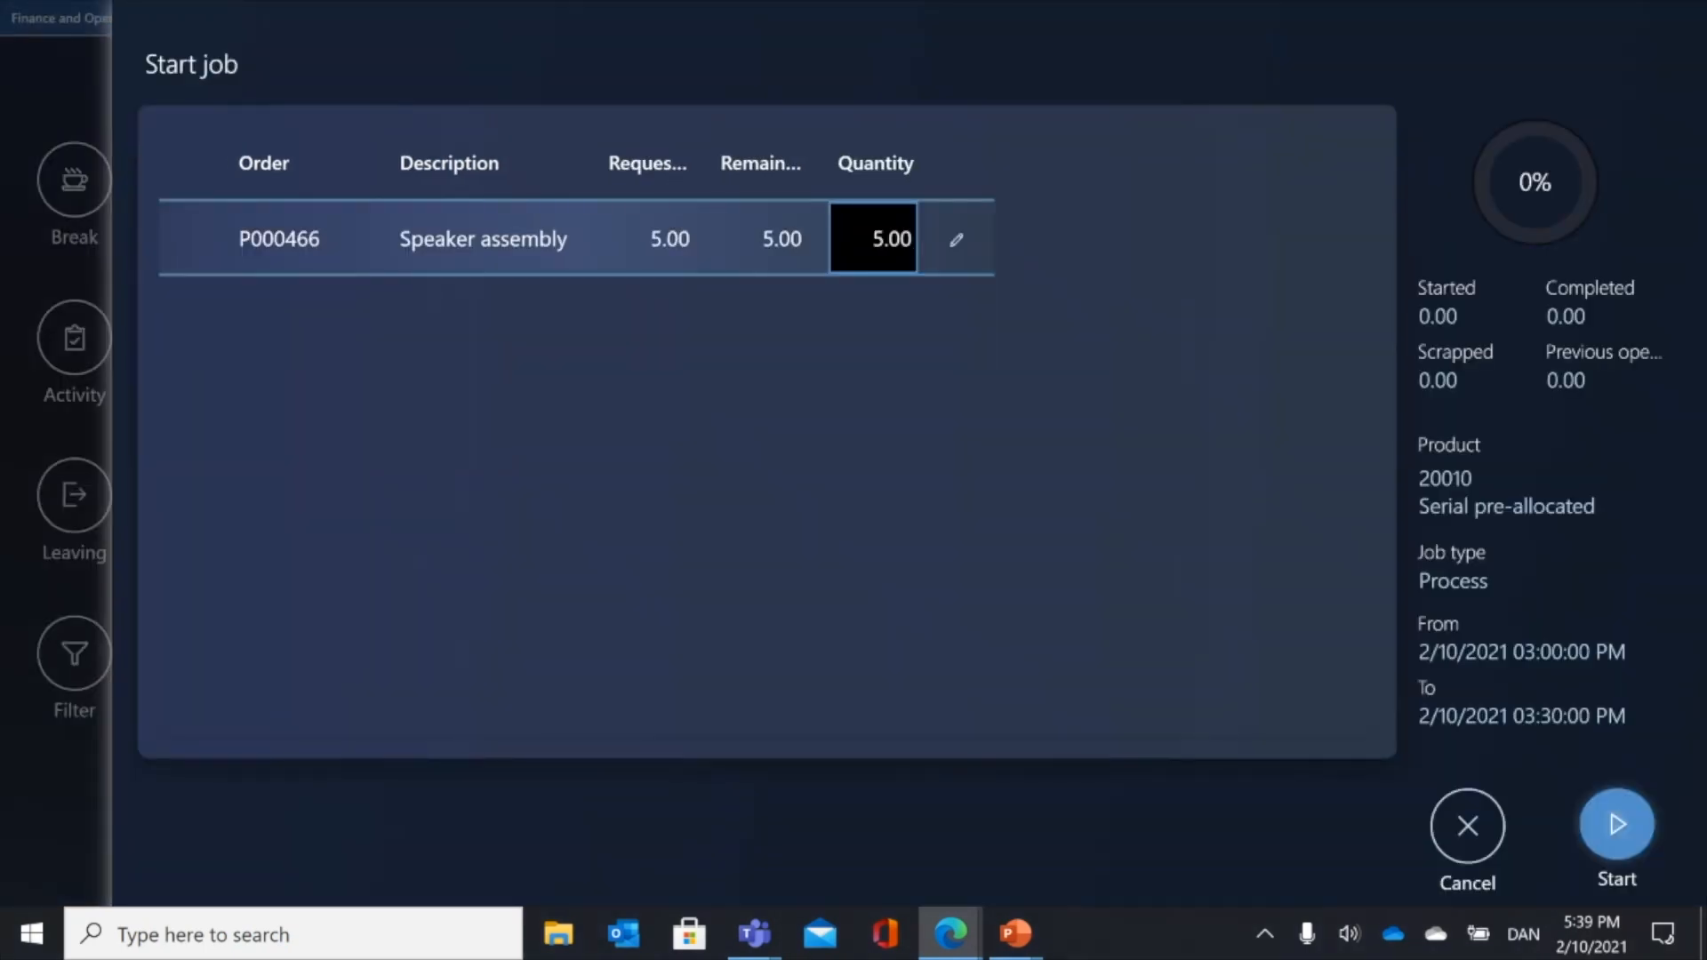
pyautogui.click(1617, 825)
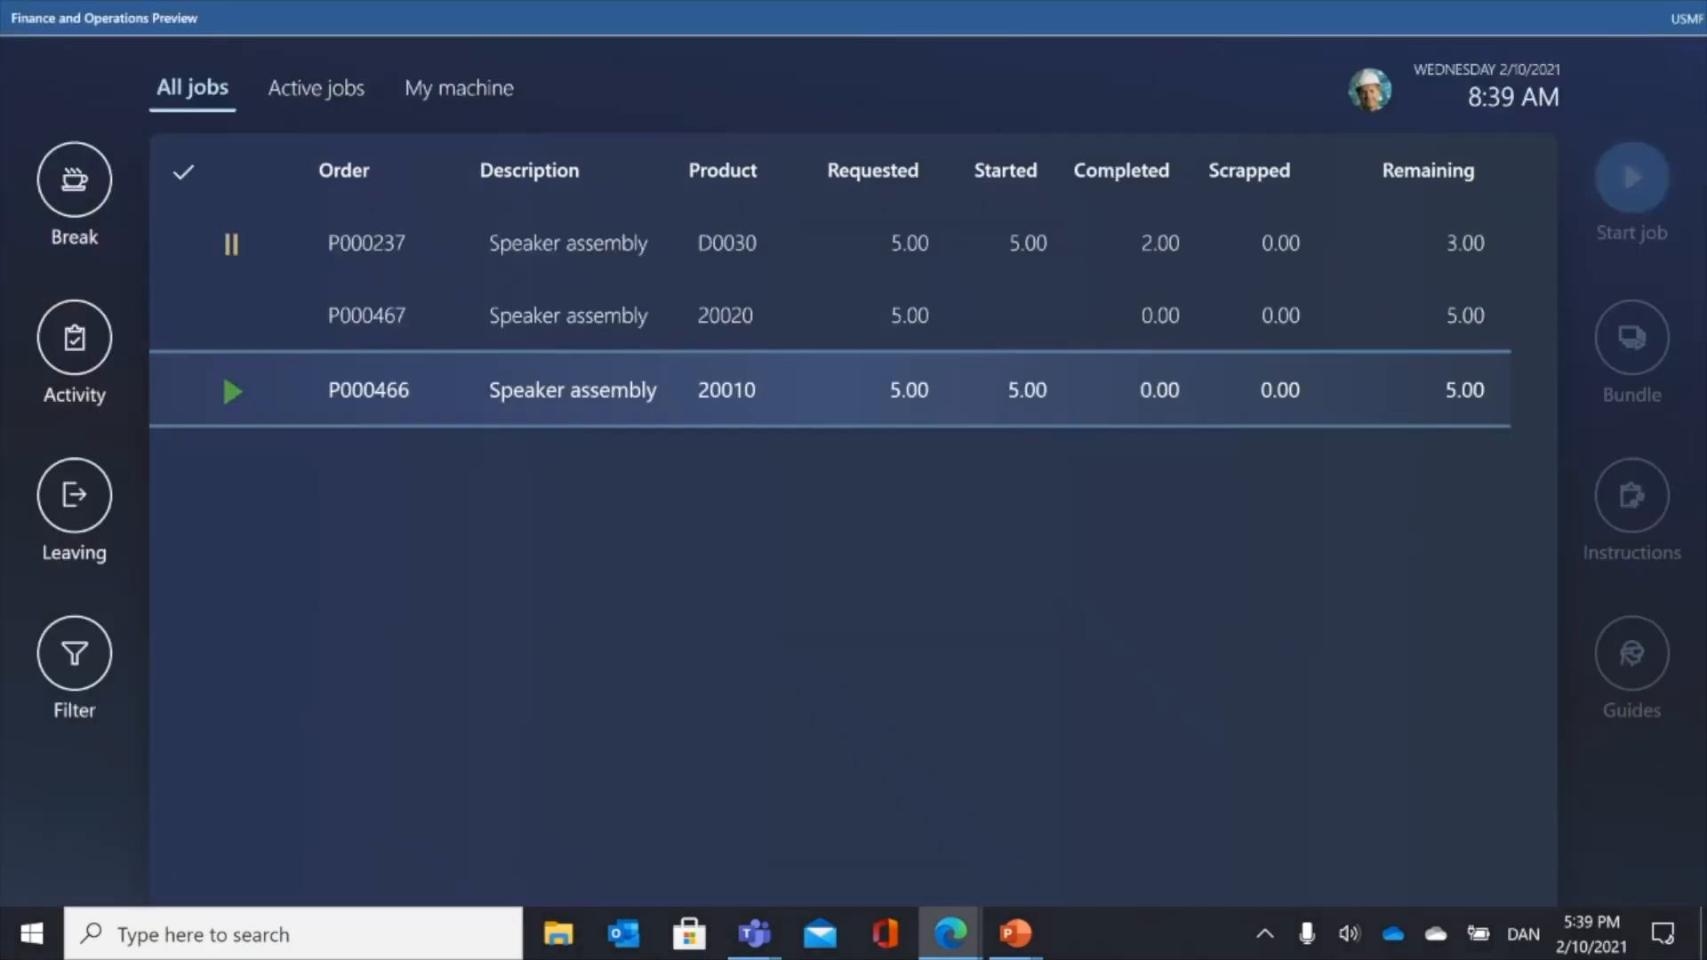
# - Open progress reporting for the active product 20010 job and accept the proposed license plate
pyautogui.click(315, 88)
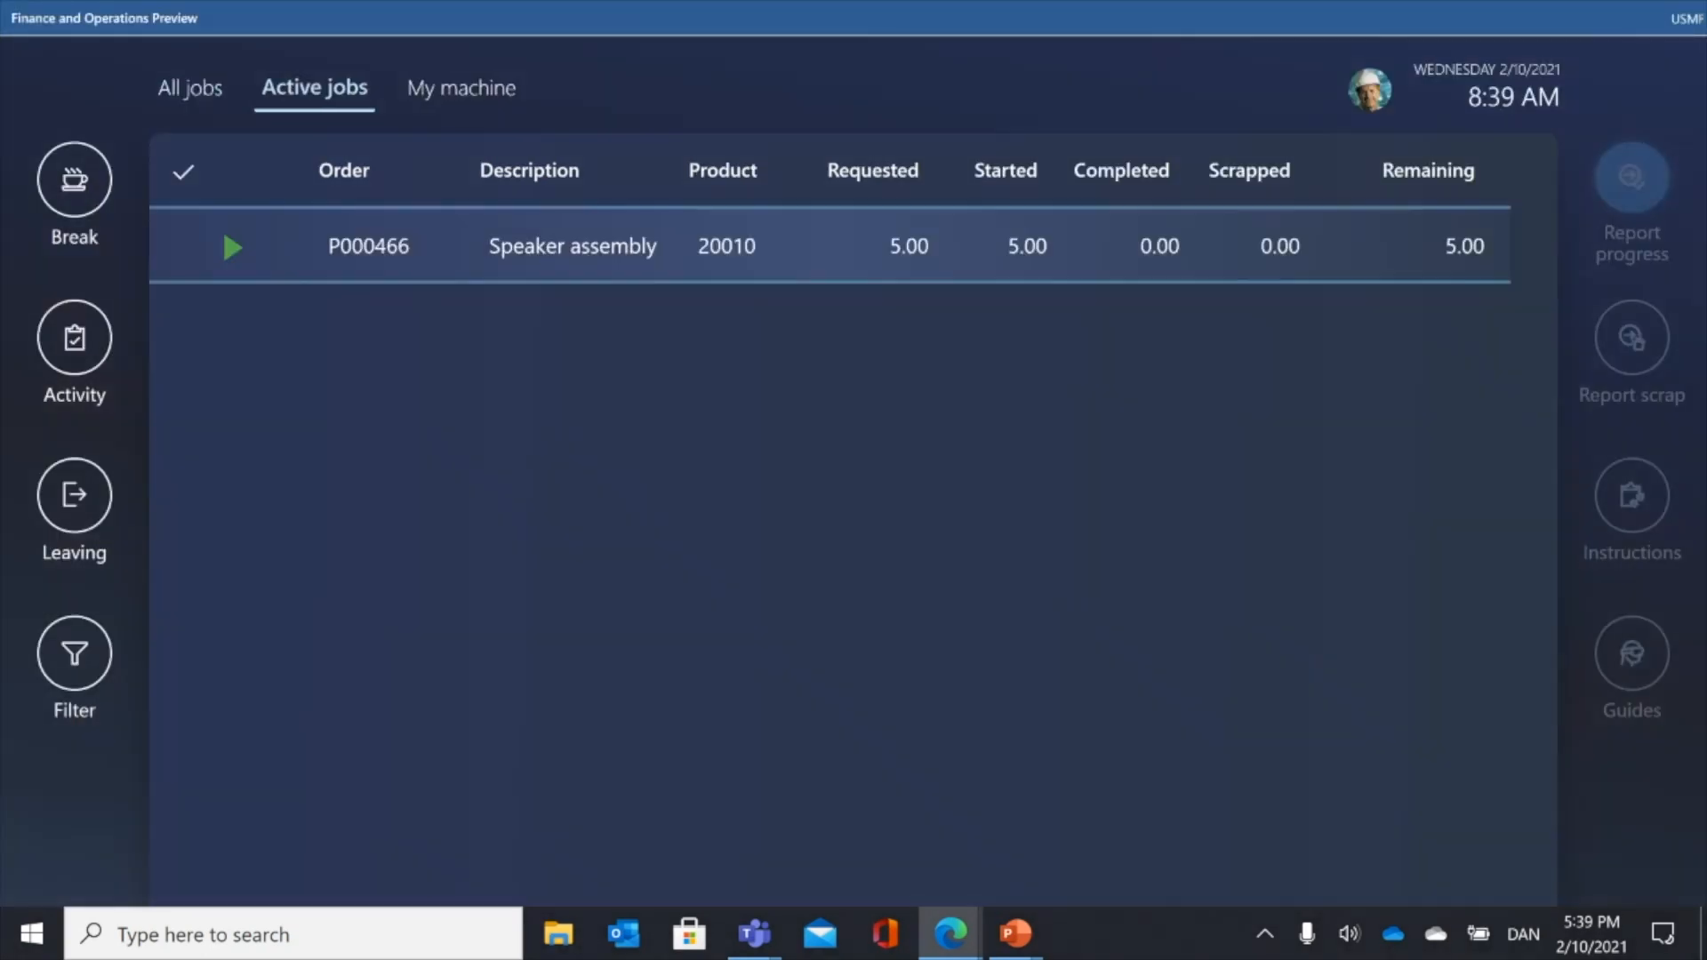
pyautogui.click(184, 246)
pyautogui.click(1632, 176)
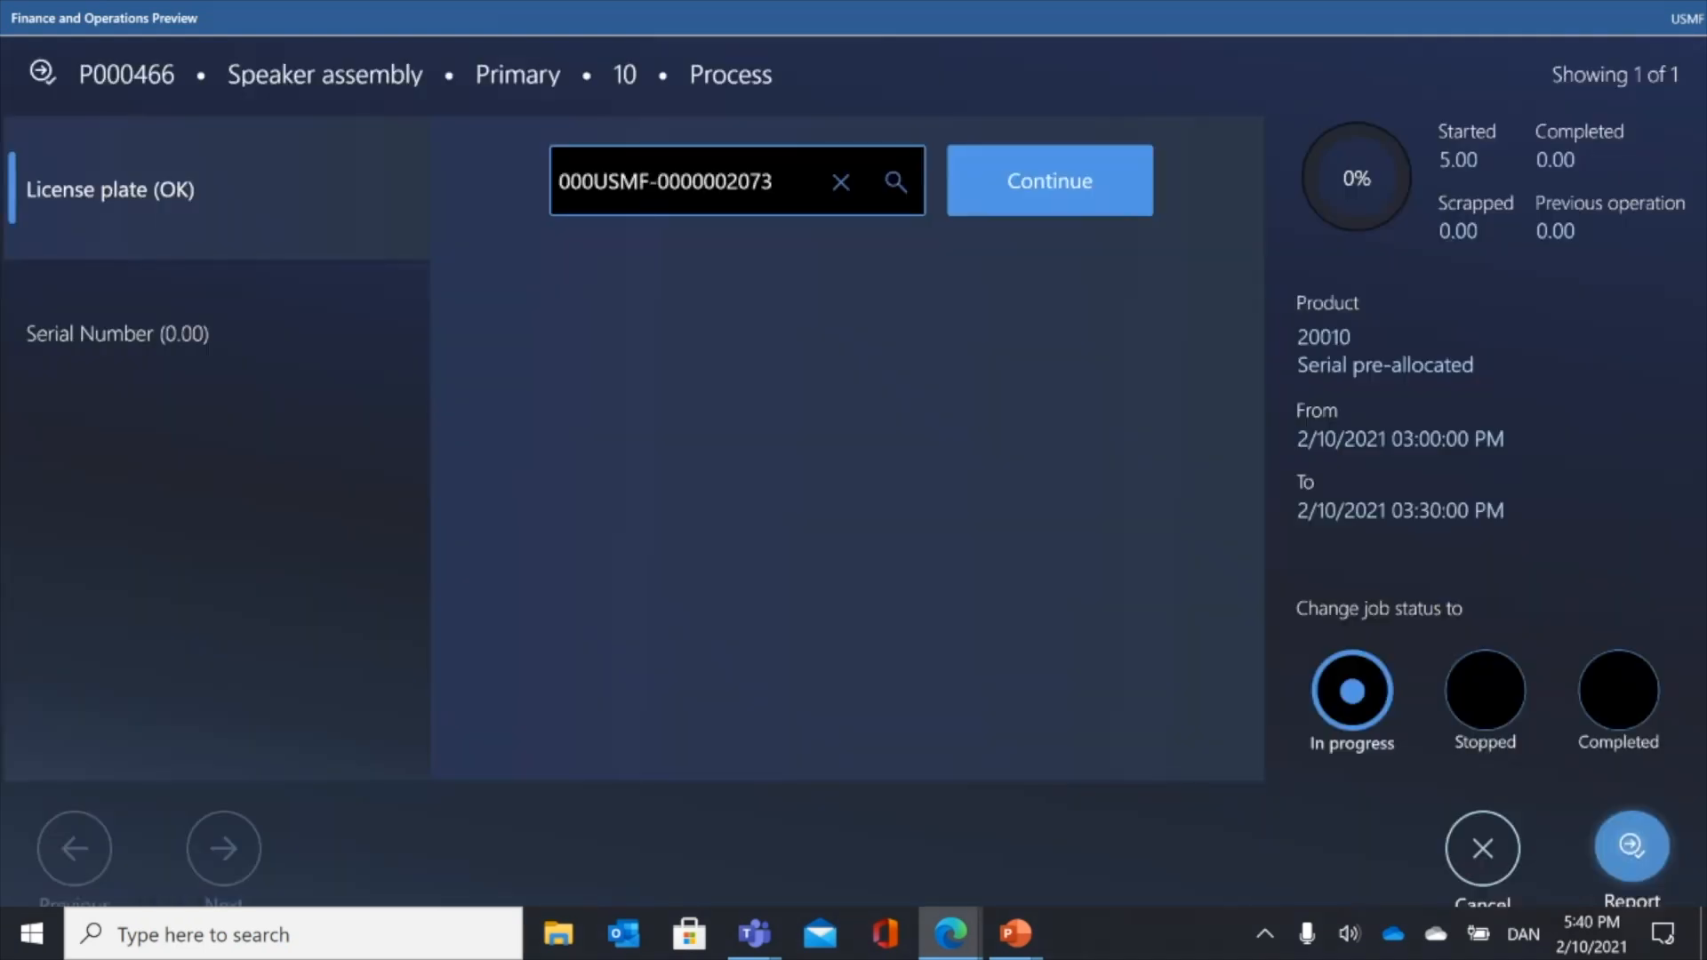
pyautogui.click(1023, 191)
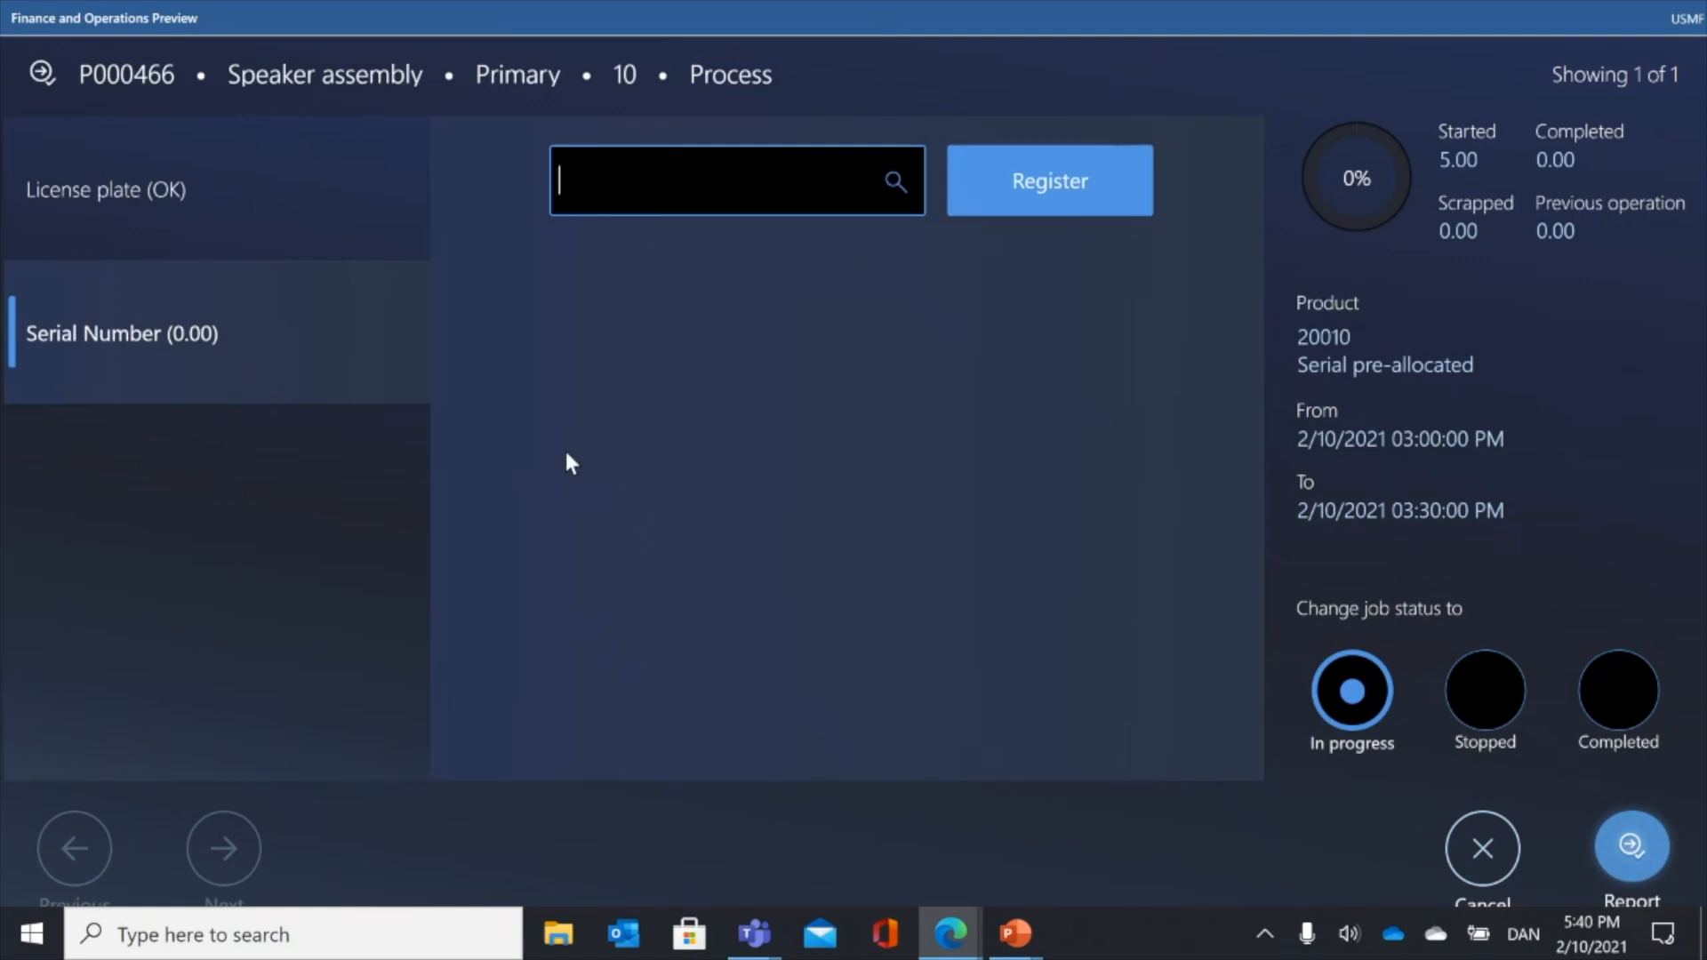
pyautogui.click(895, 181)
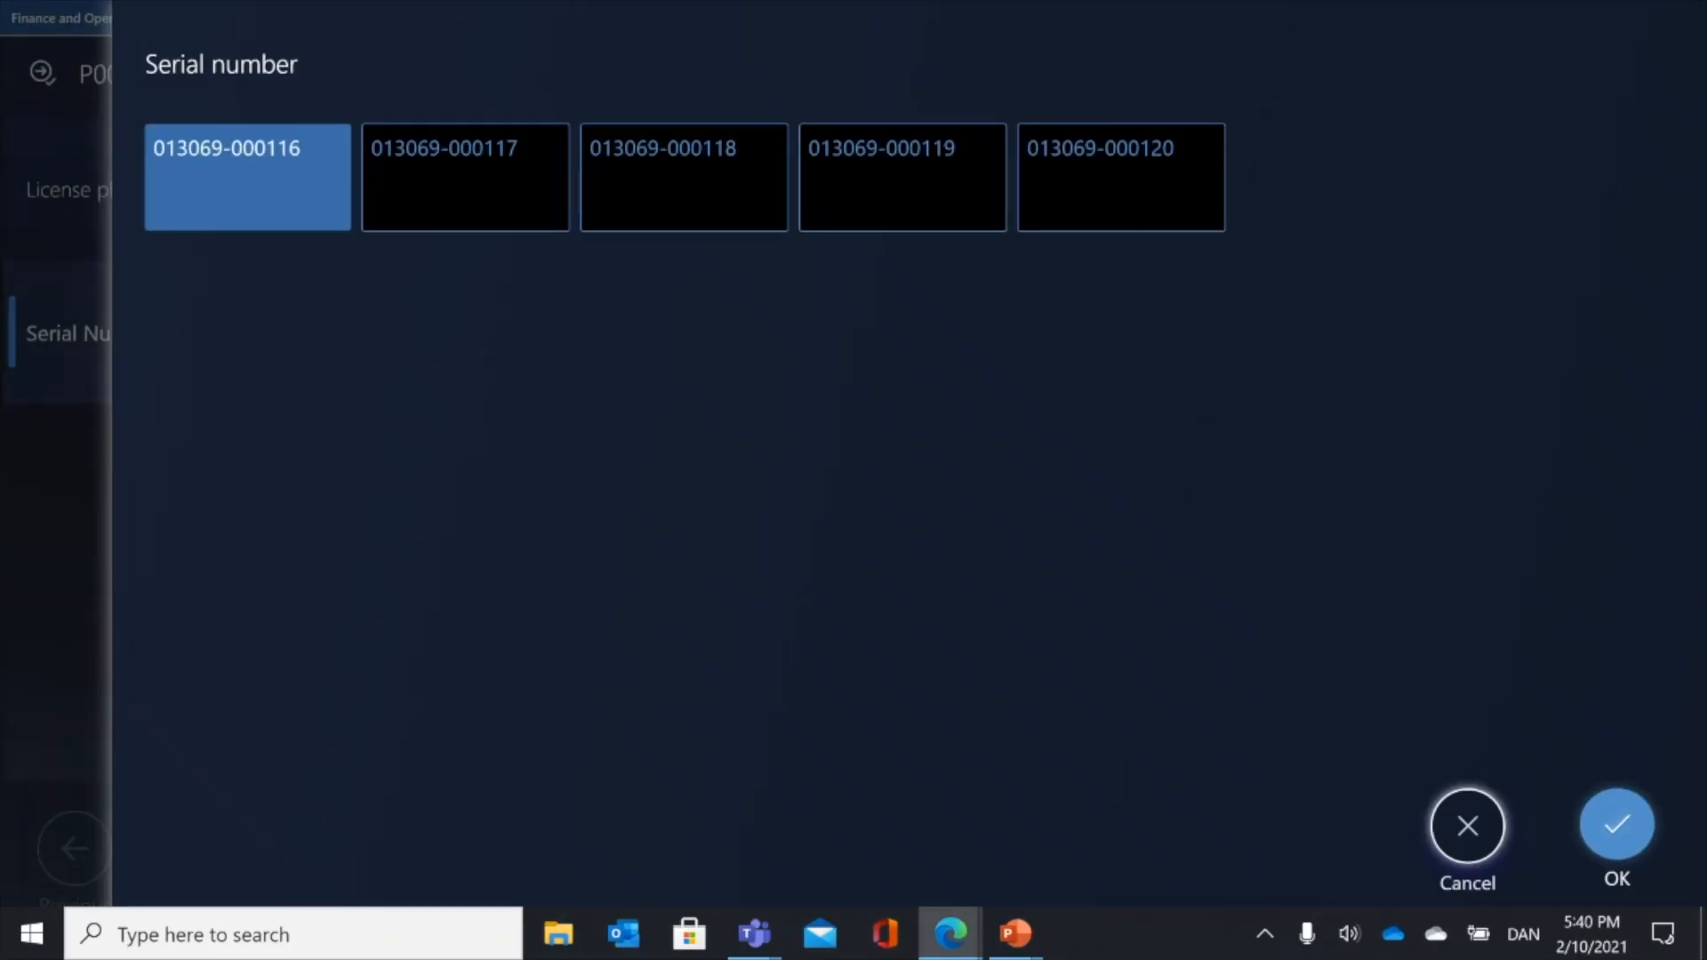
pyautogui.click(1617, 825)
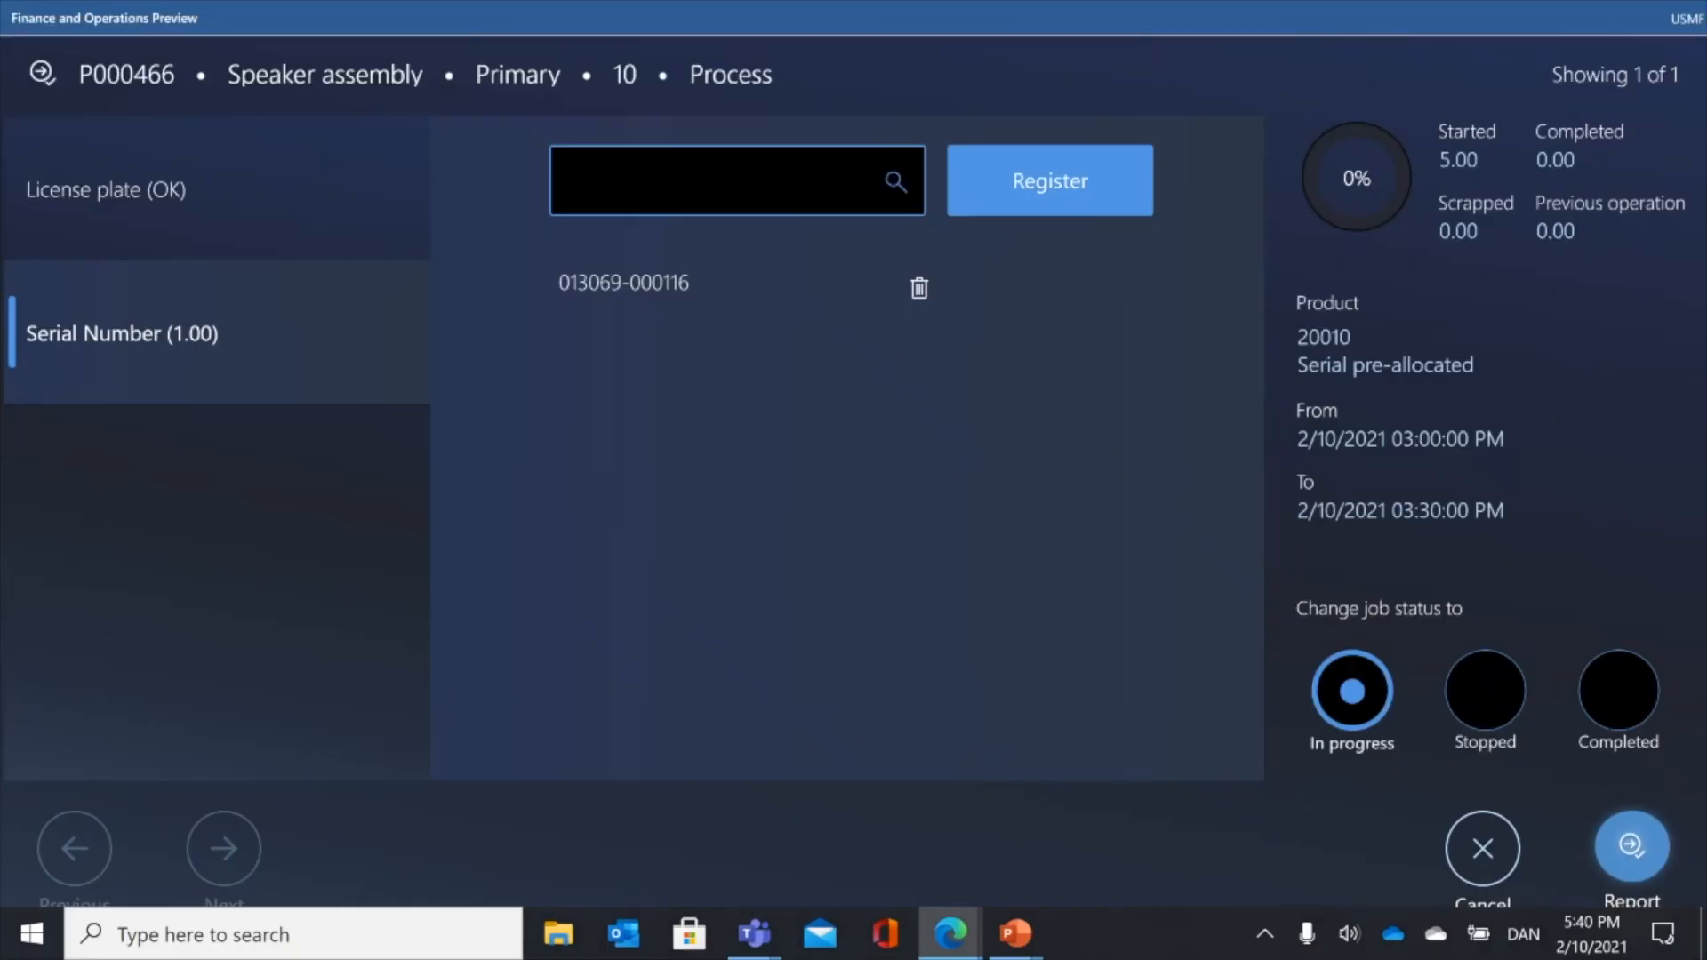
pyautogui.click(889, 180)
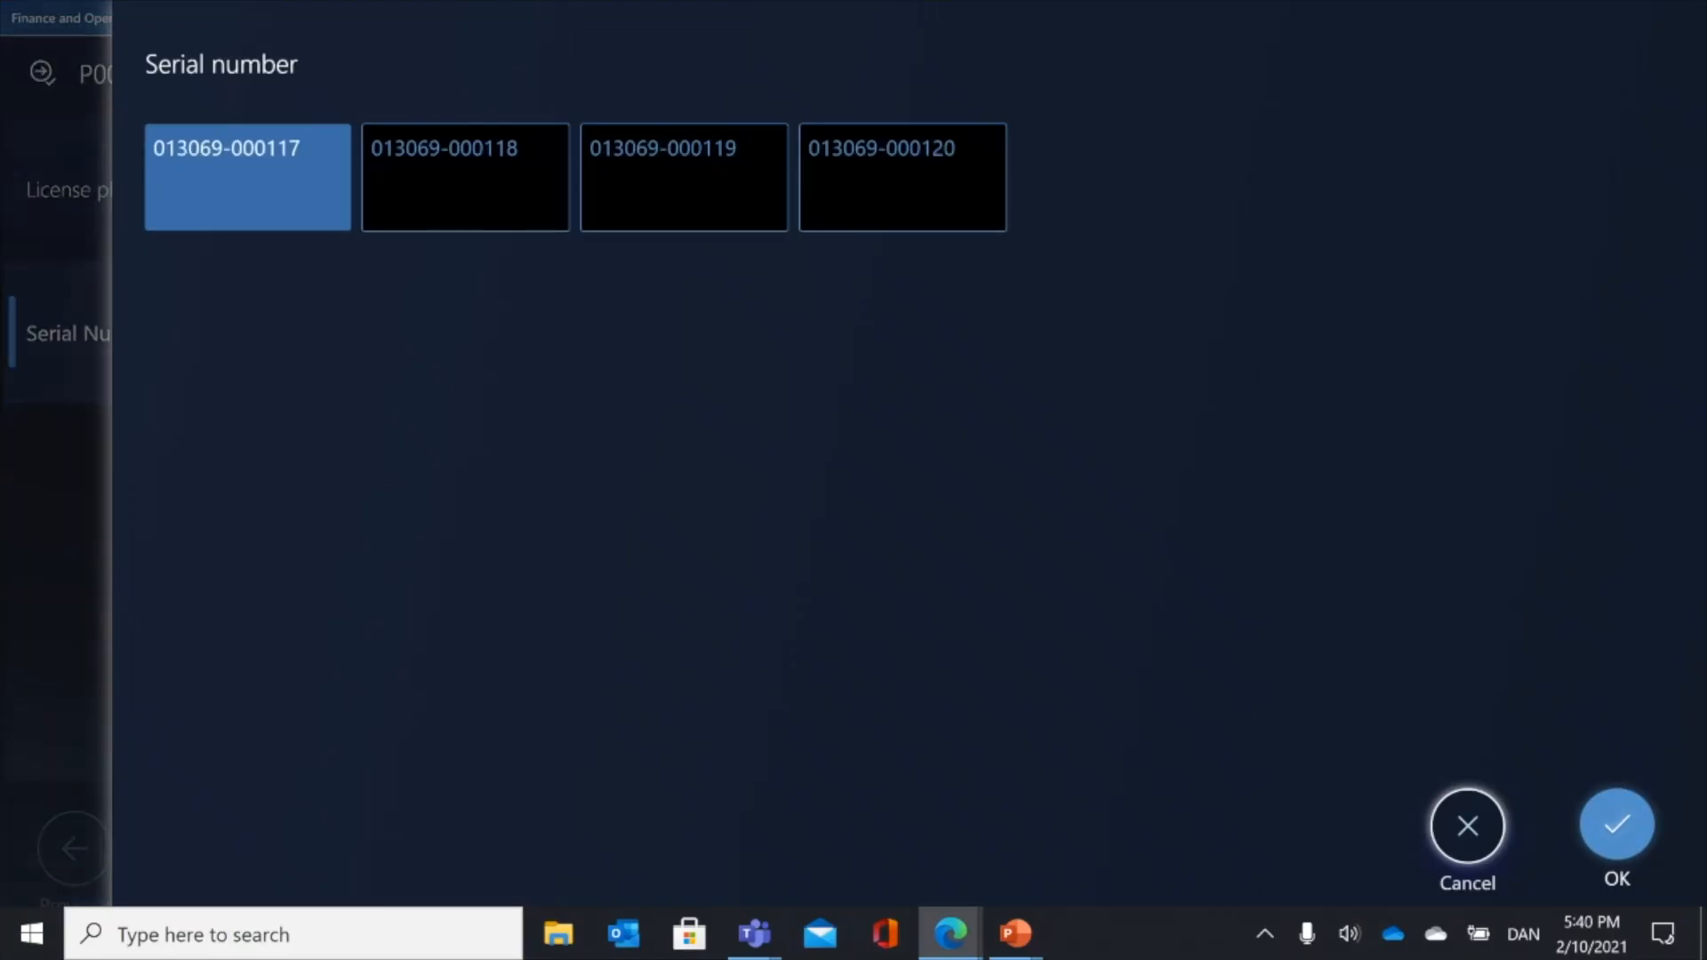
pyautogui.click(1617, 825)
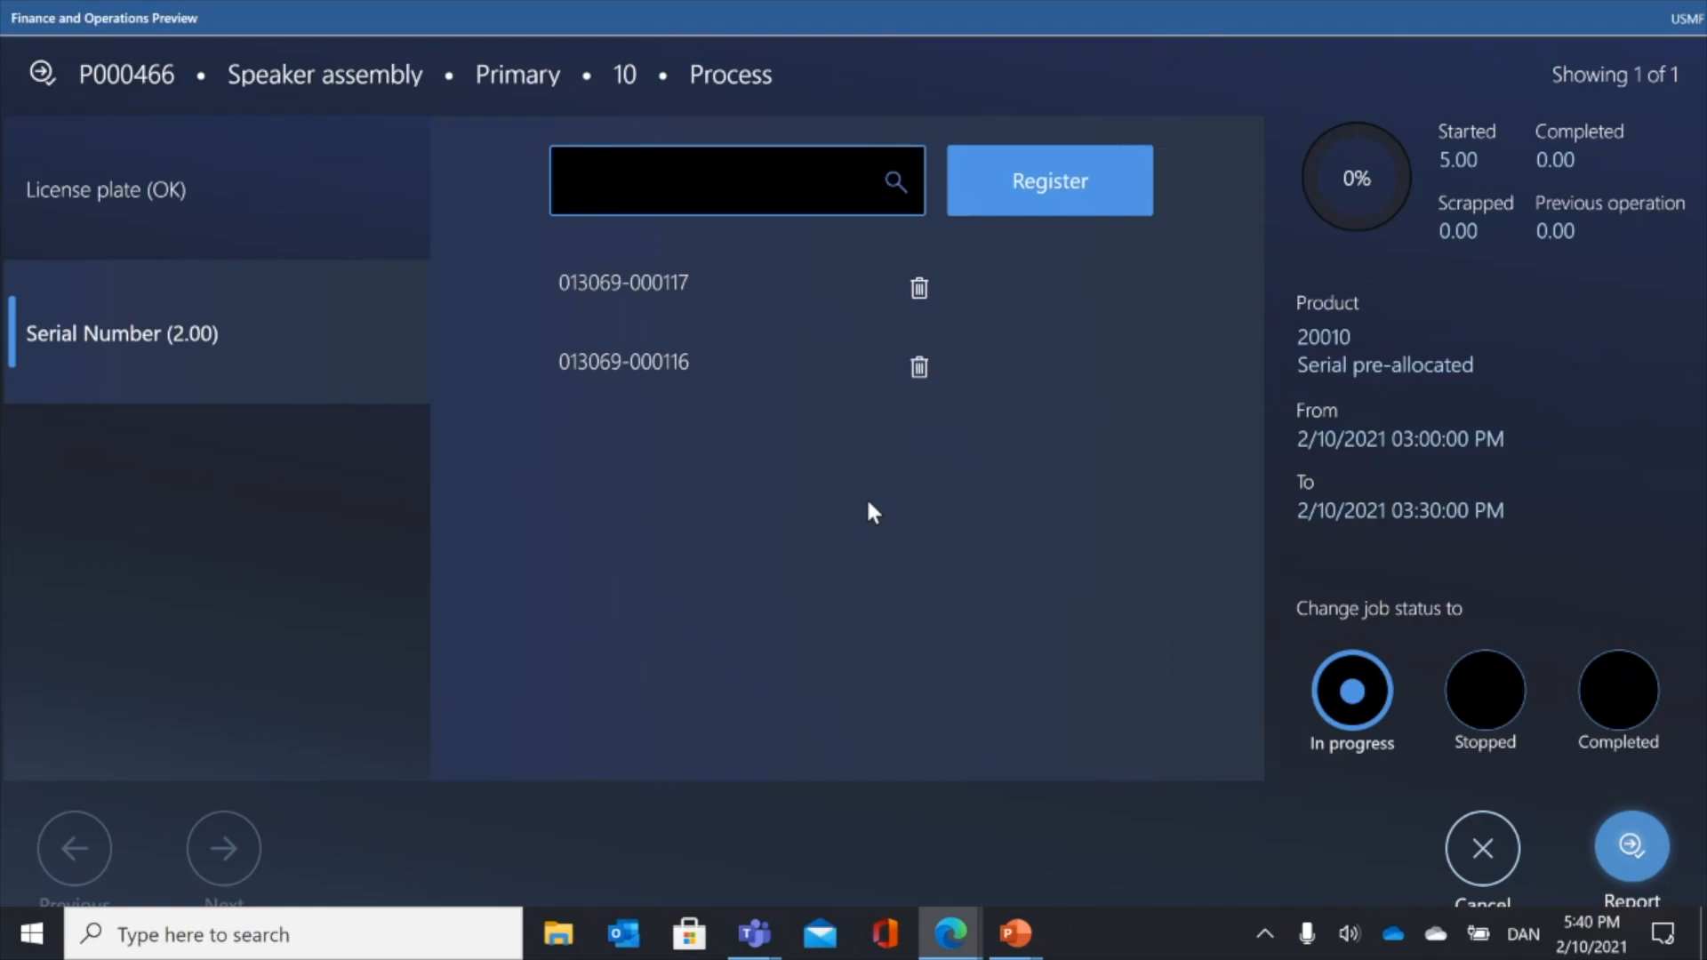
pyautogui.click(896, 181)
pyautogui.click(1616, 825)
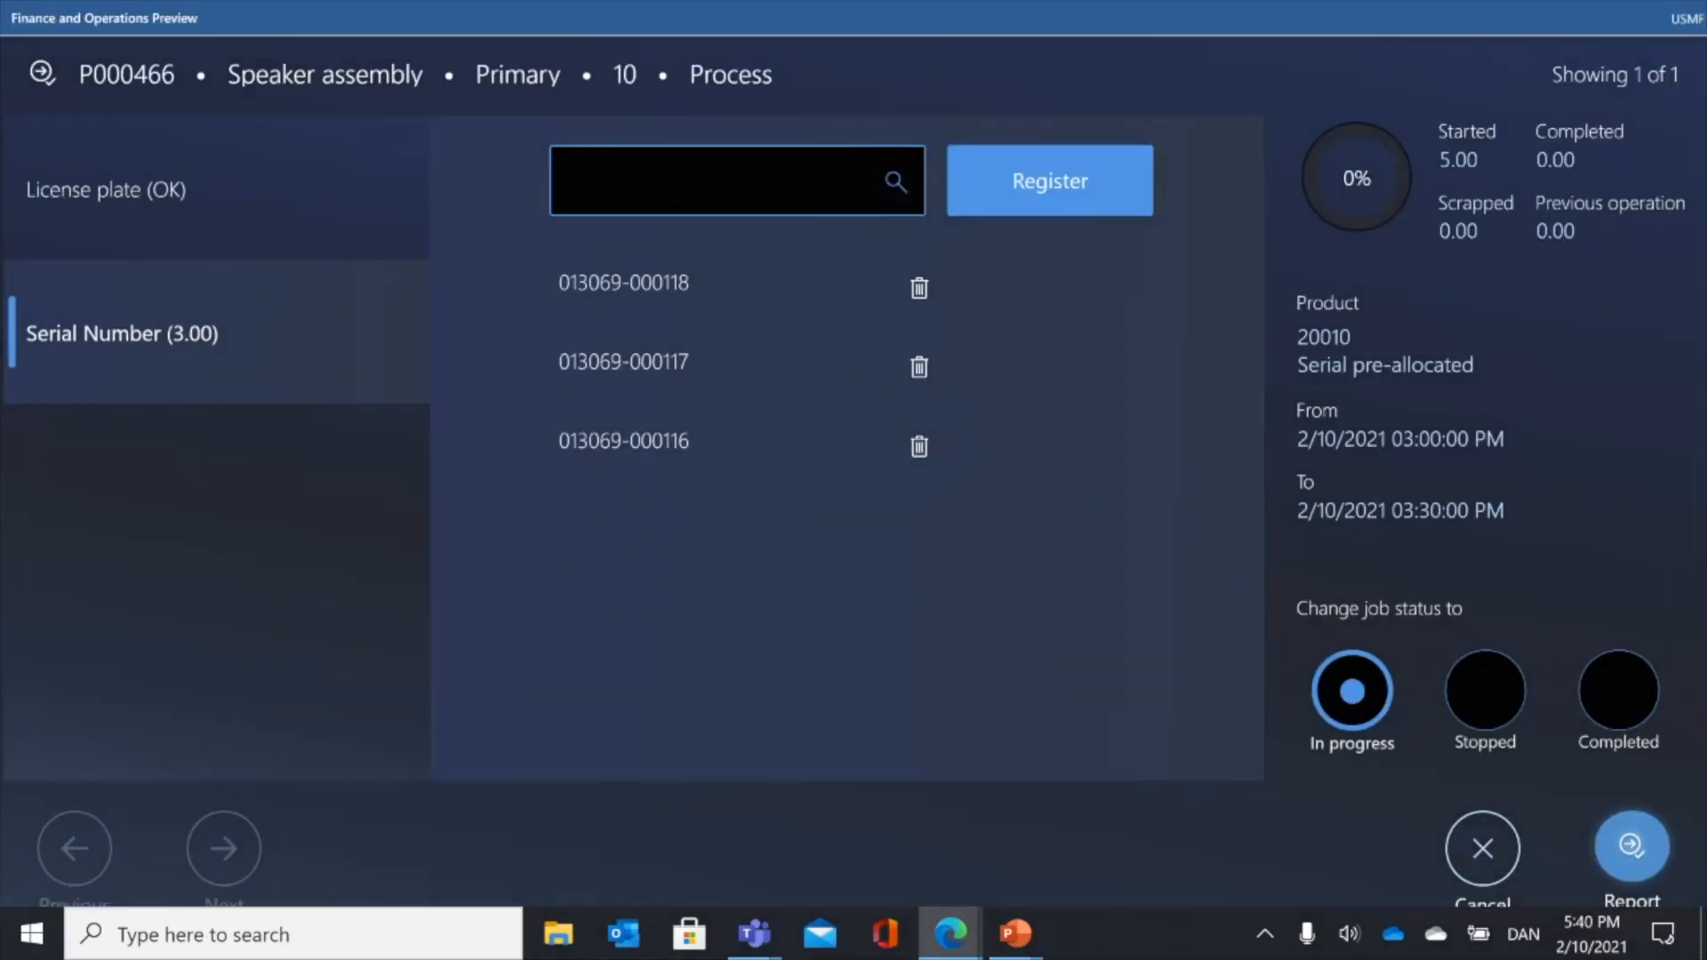
pyautogui.click(895, 182)
pyautogui.click(1617, 824)
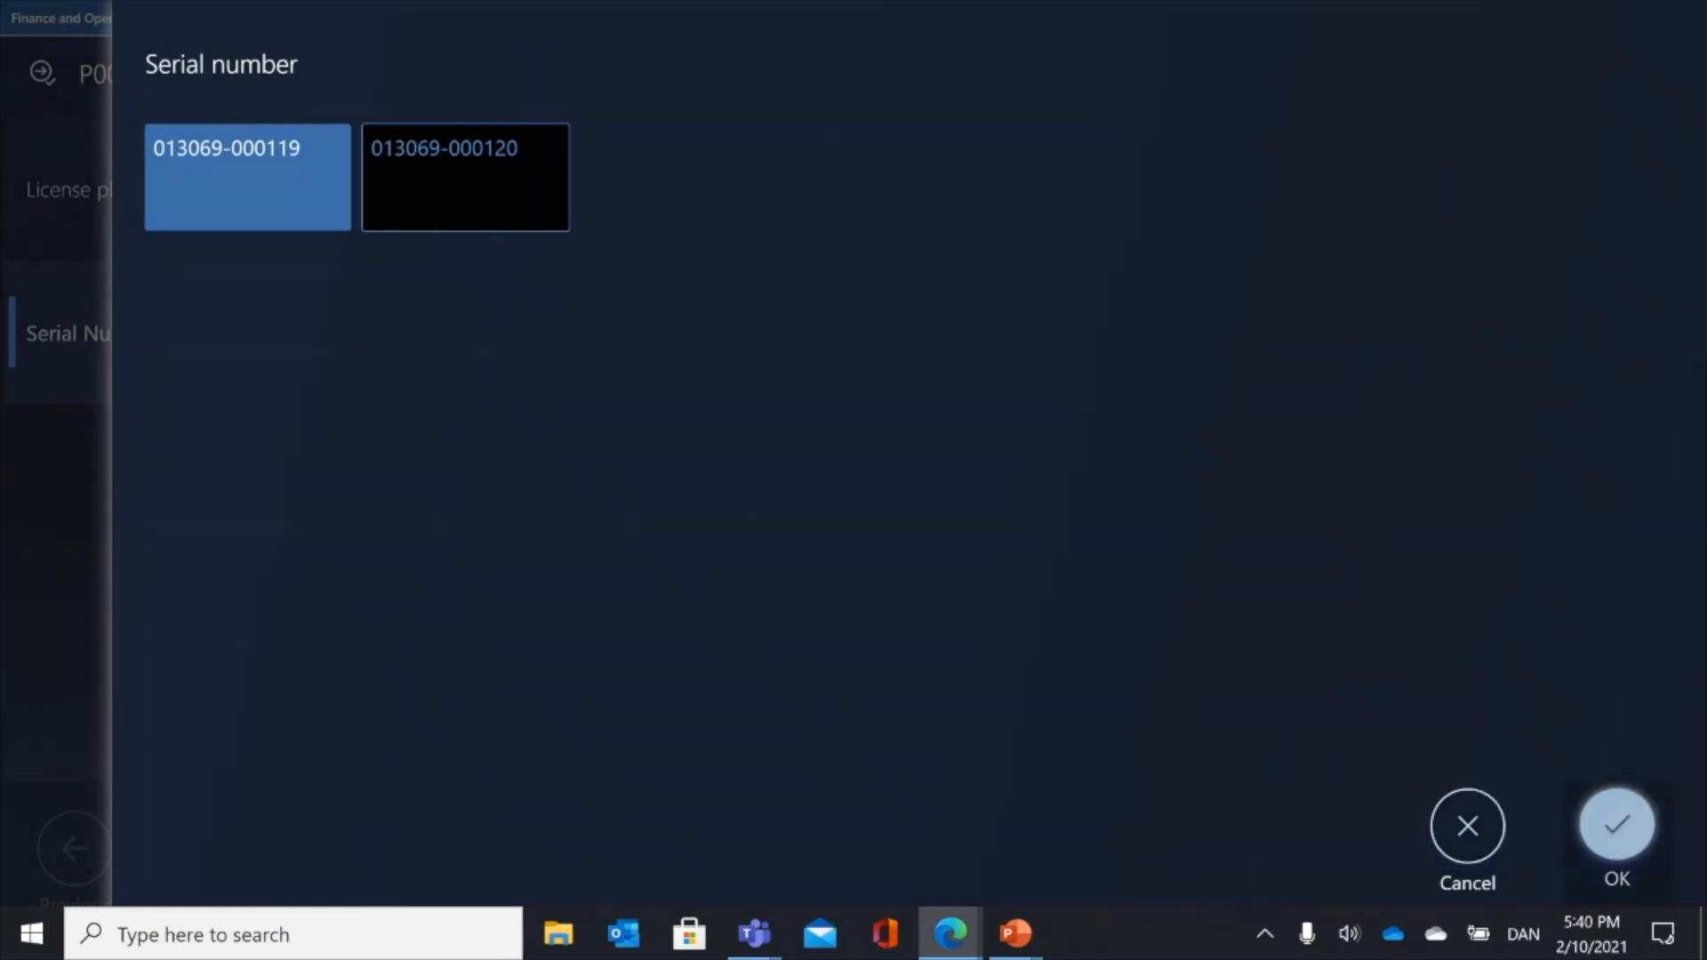
pyautogui.click(896, 181)
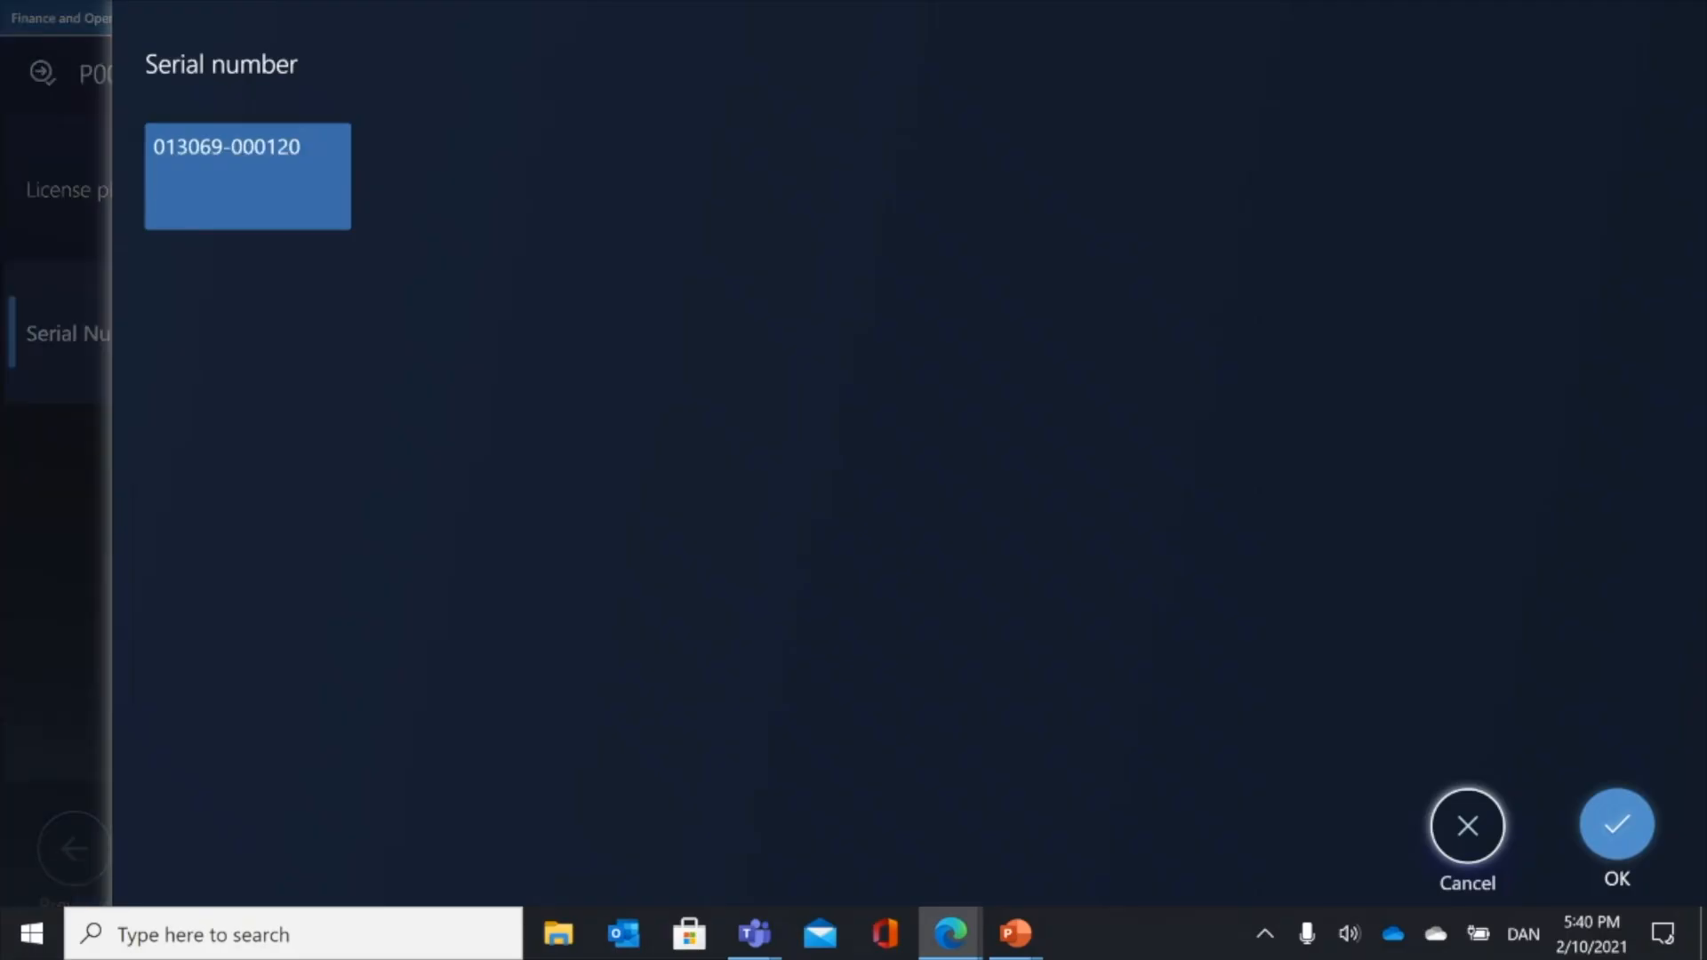
pyautogui.click(1616, 824)
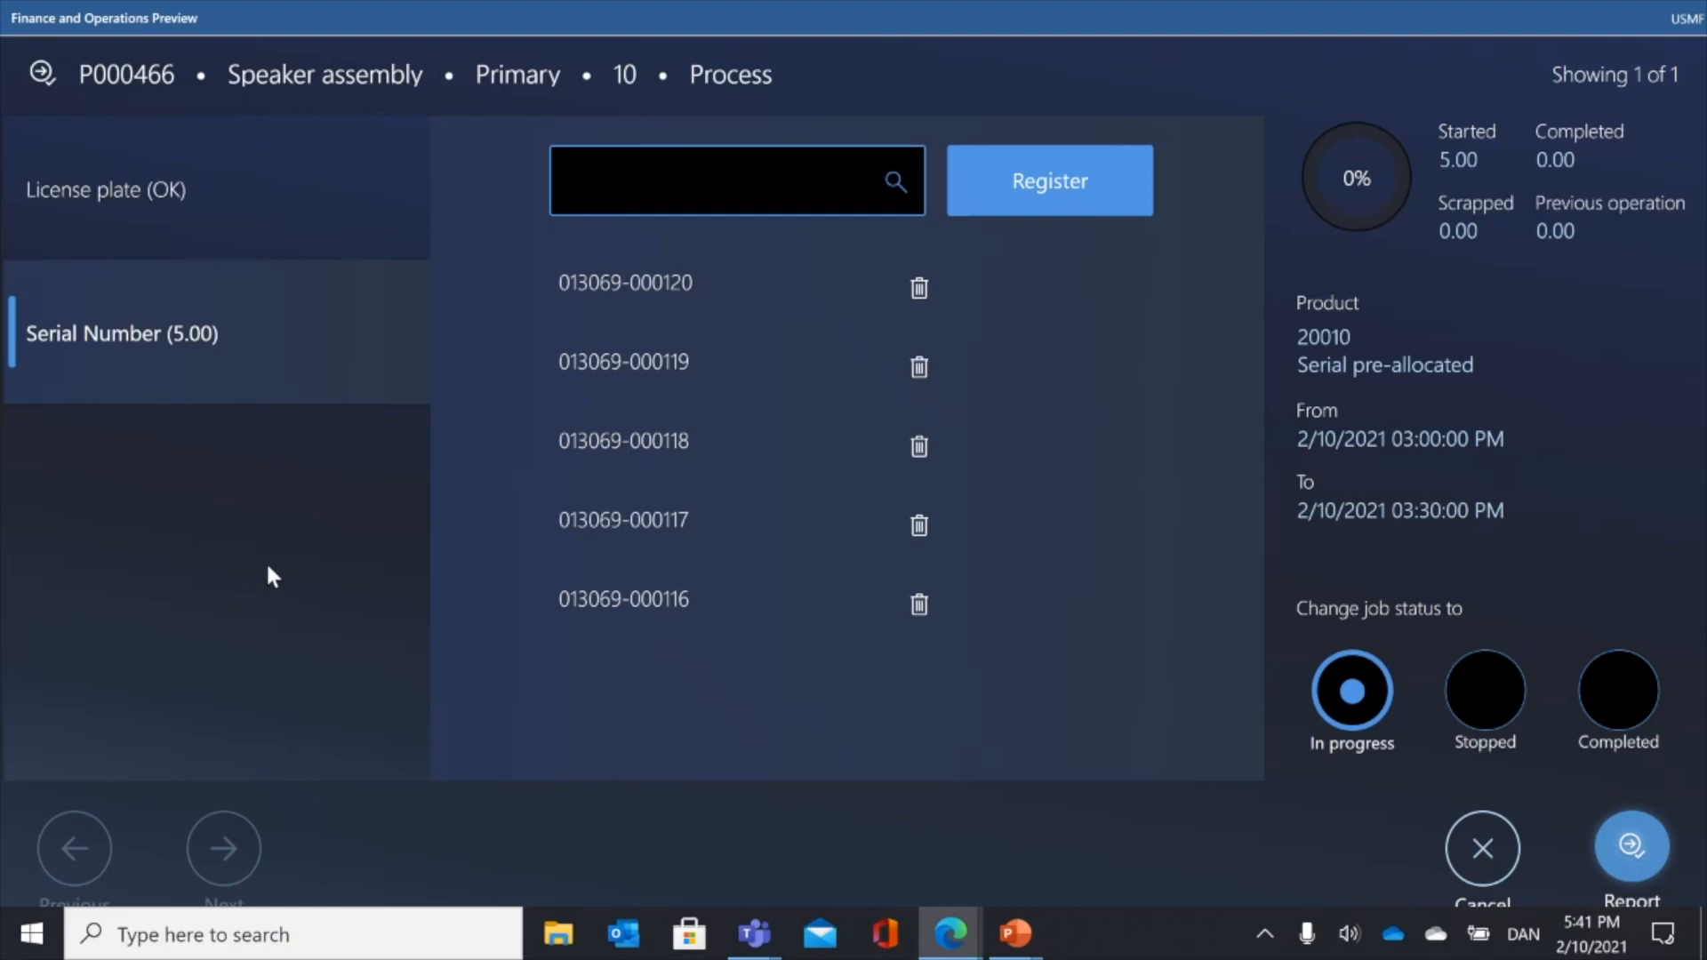
pyautogui.click(1618, 691)
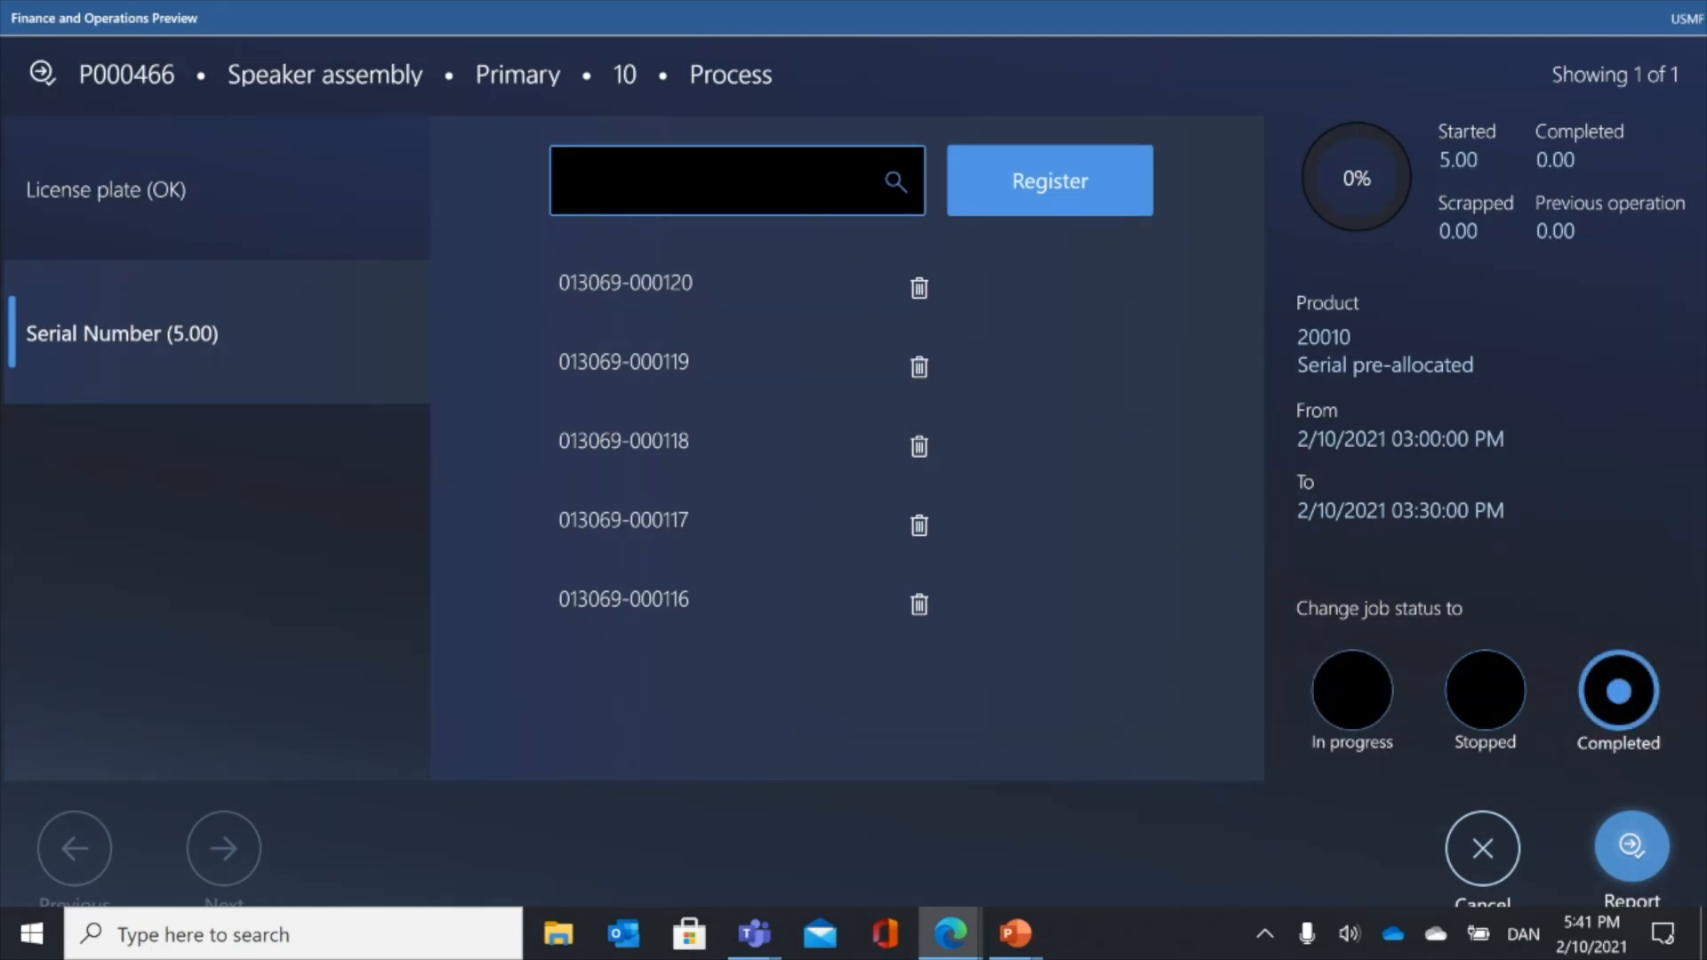
pyautogui.click(1632, 846)
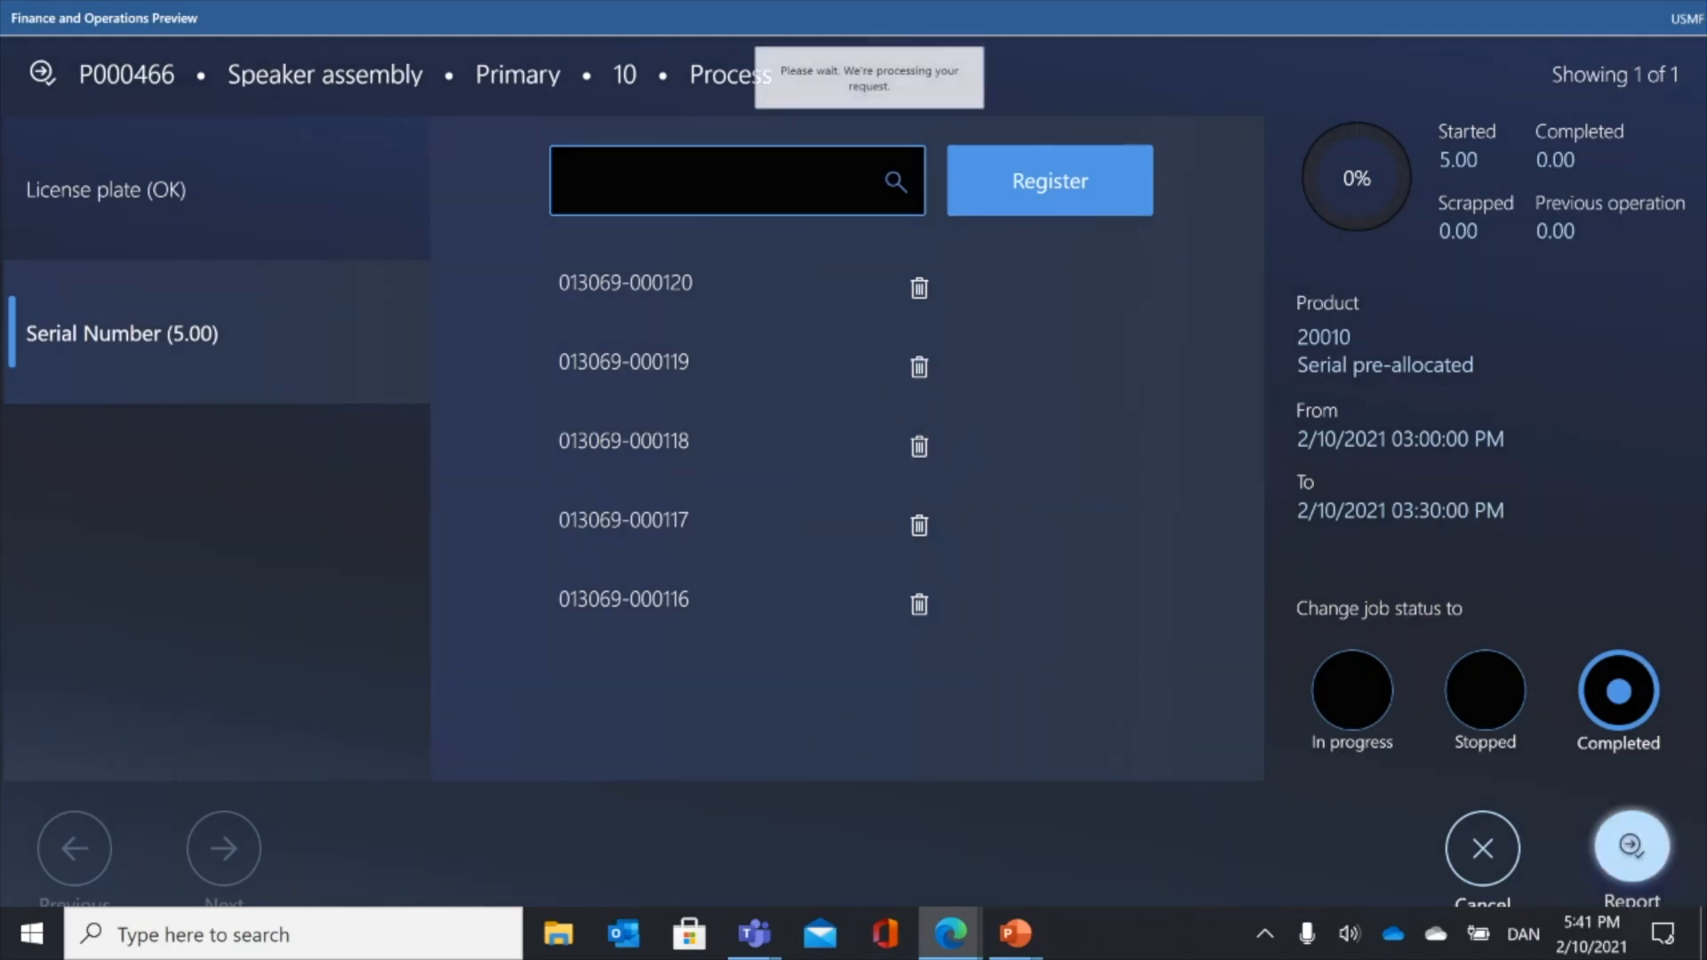
# - Start the Speaker assembly job for product 20020 from all jobs with the default quantity of 5.00
pyautogui.click(191, 88)
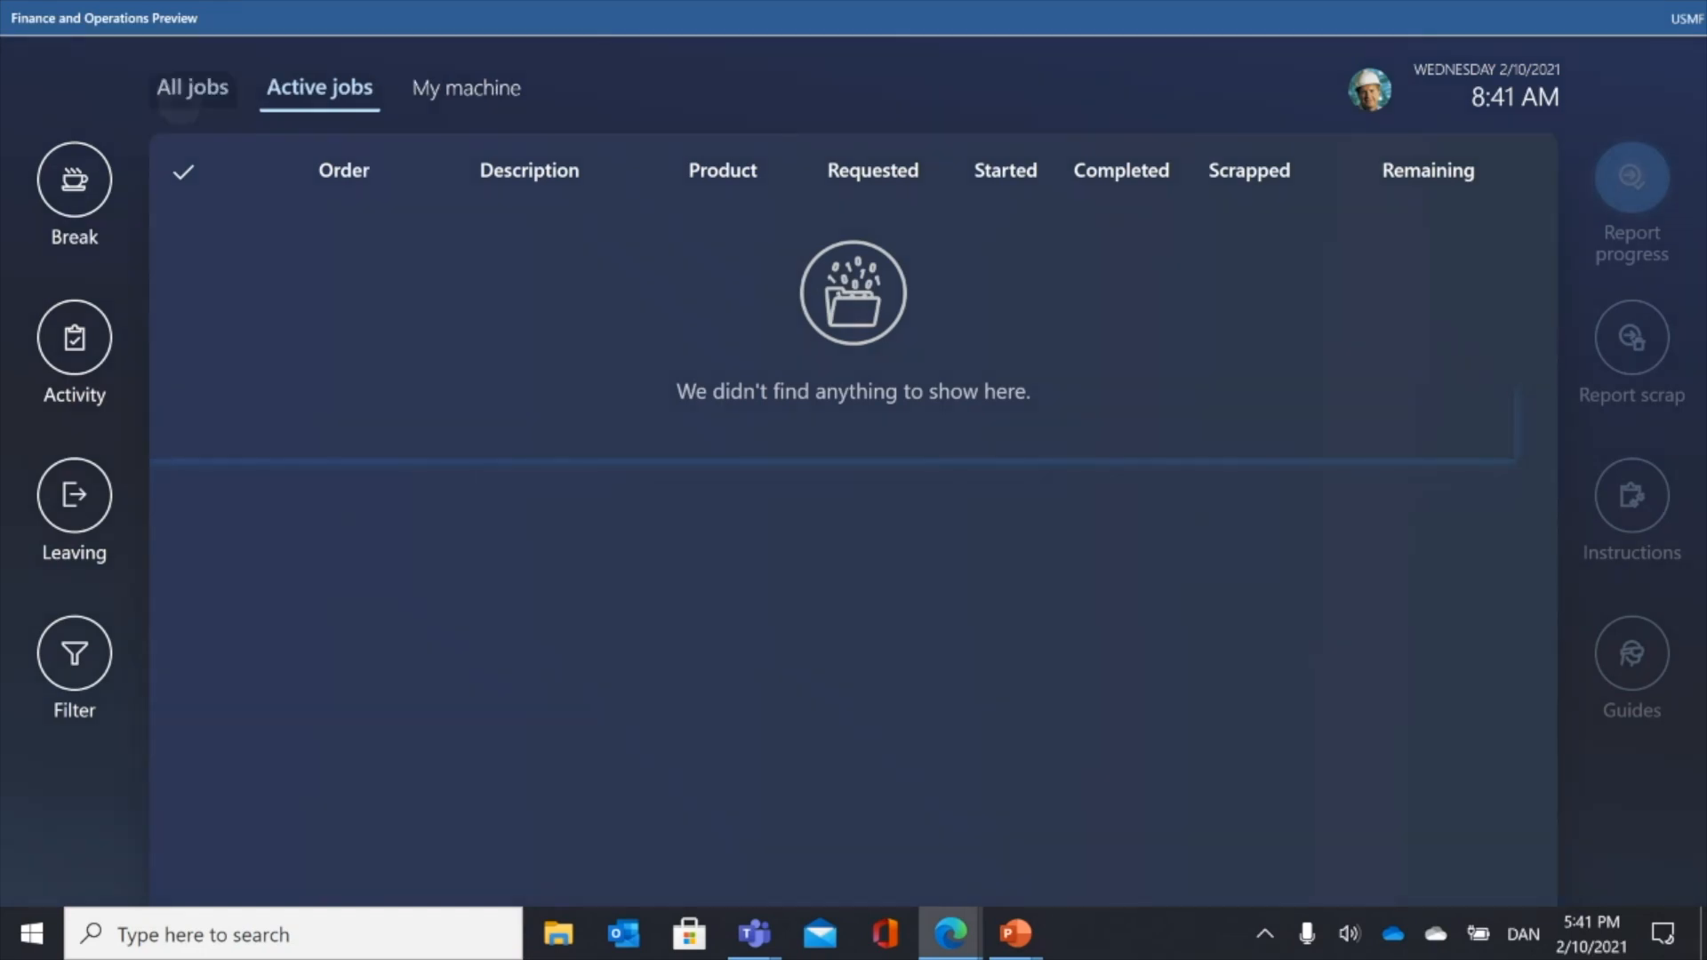
pyautogui.click(185, 320)
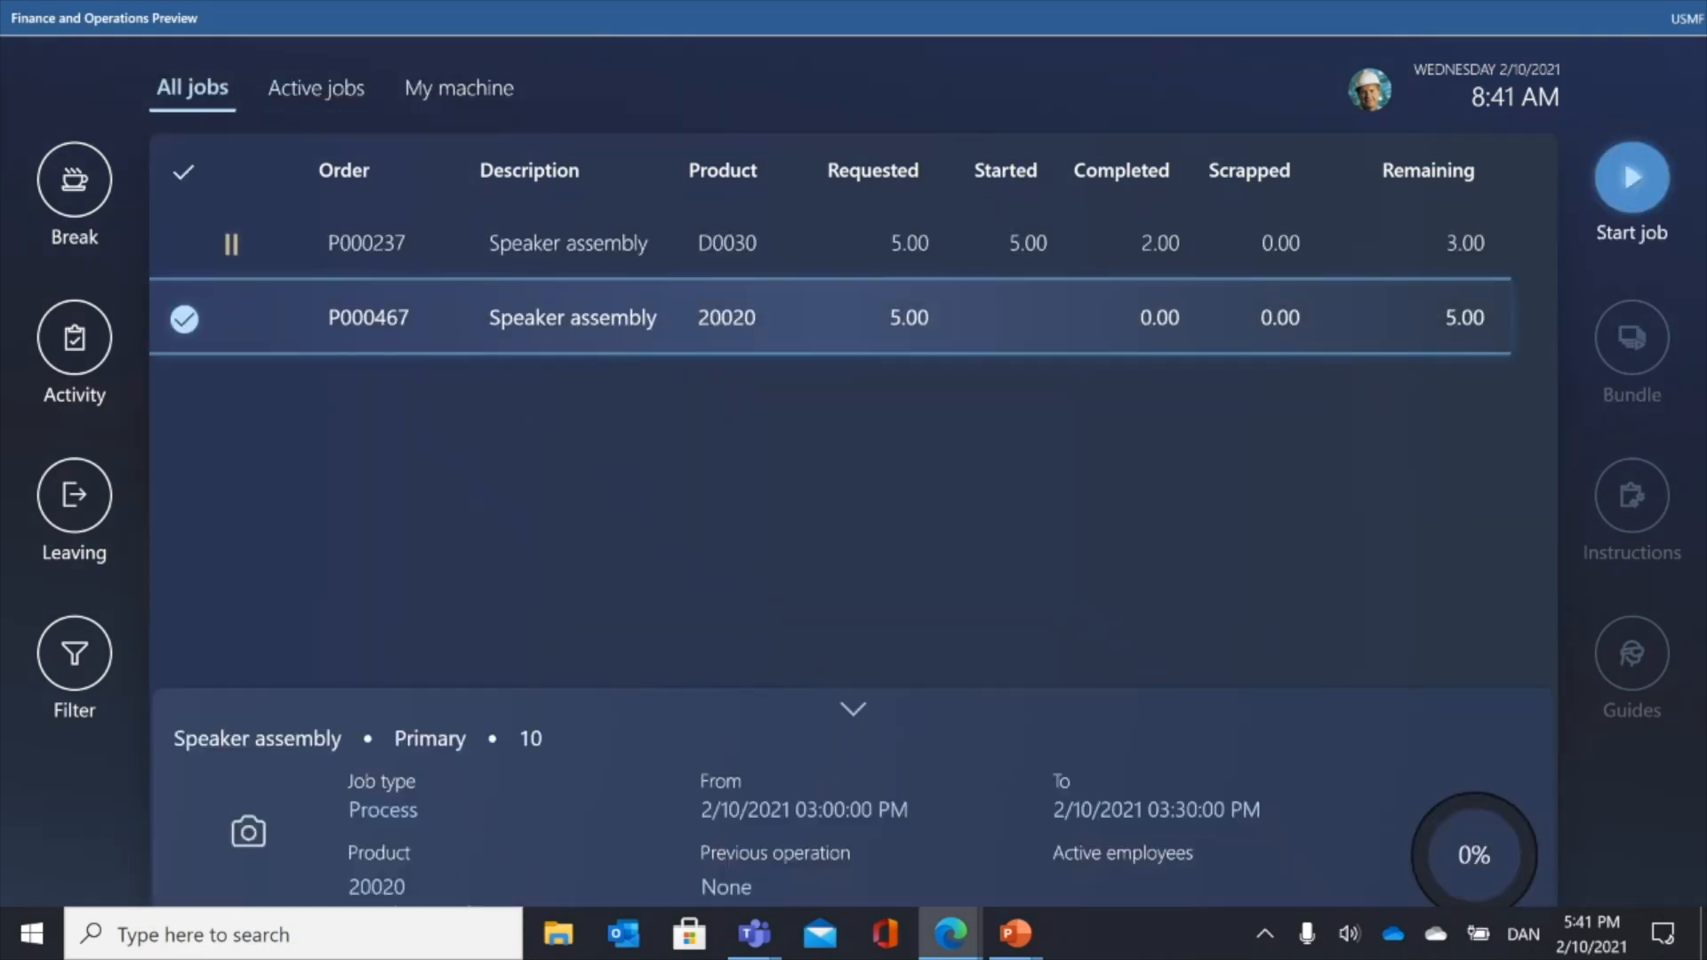
pyautogui.click(1632, 178)
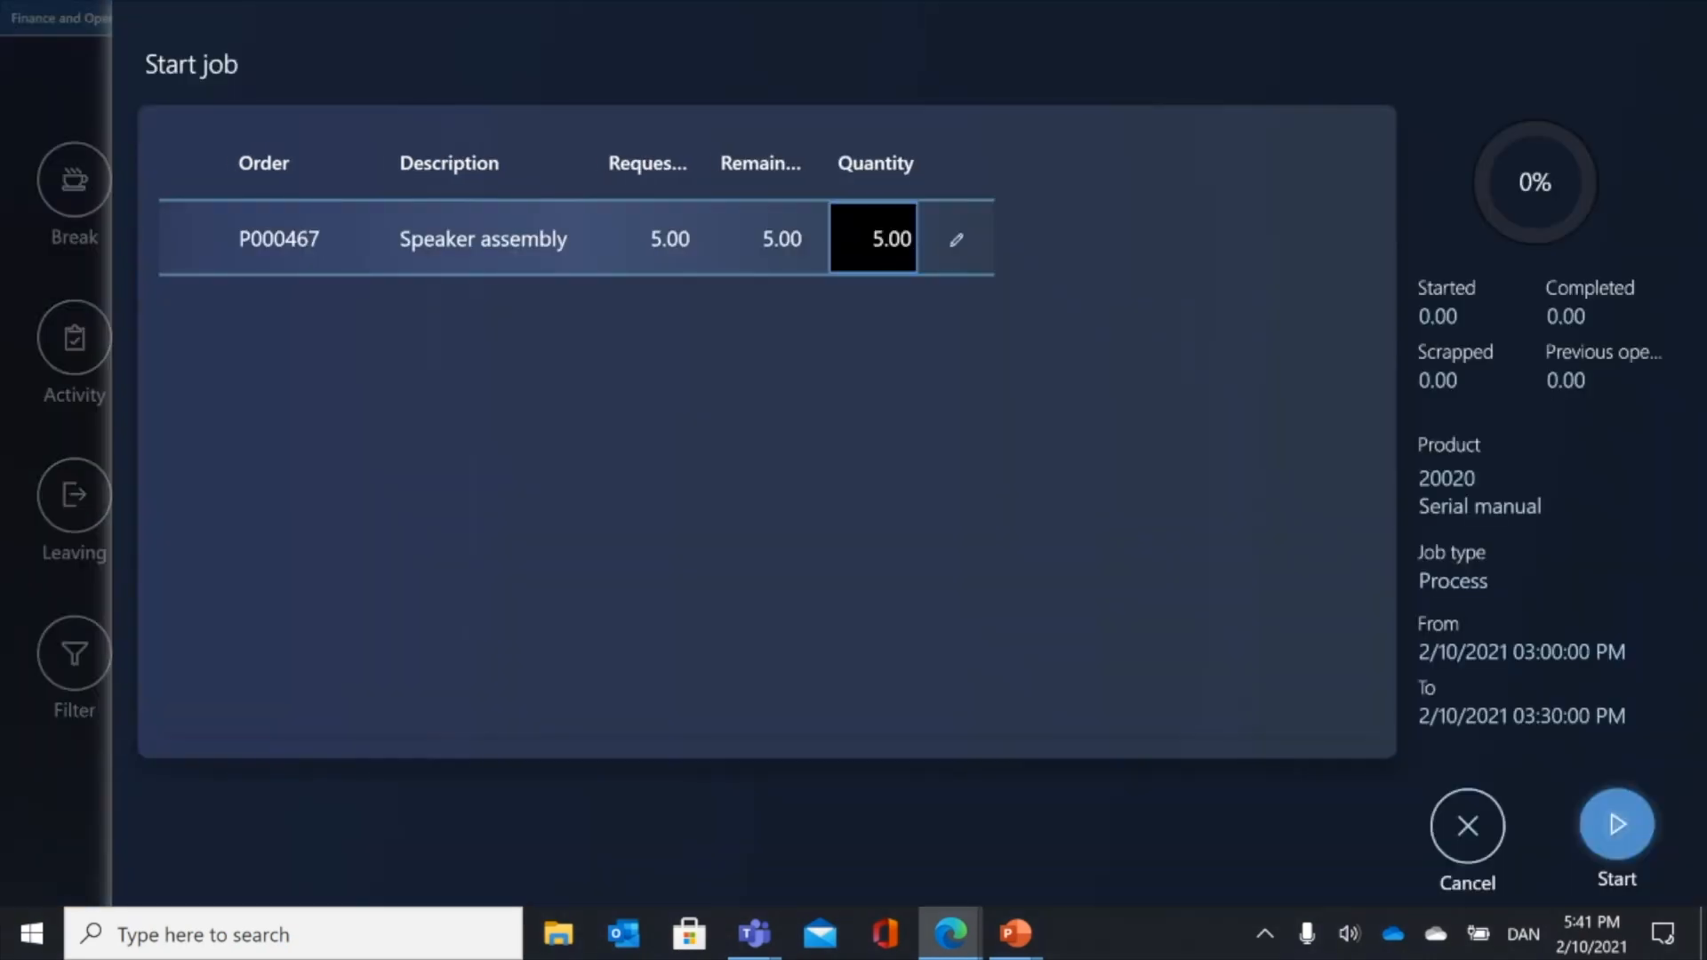
pyautogui.click(1617, 824)
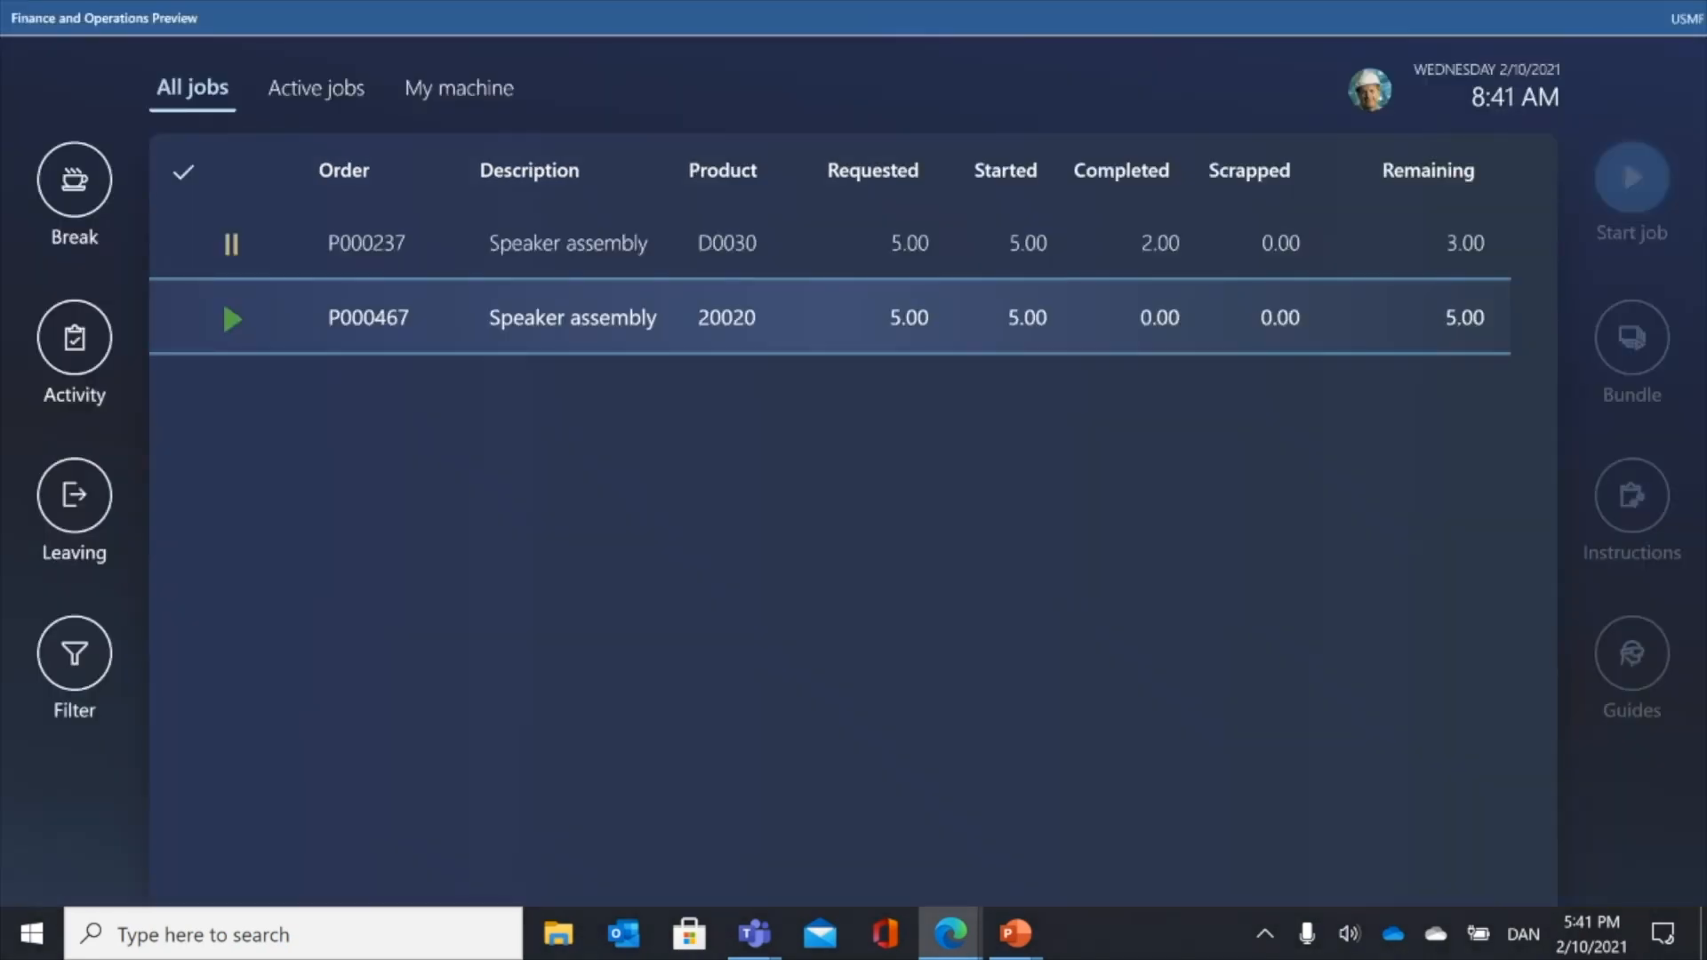
# - Open progress reporting for the active product 20020 job, accept the license plate, and check the serial number lookup without selecting anything
pyautogui.click(318, 89)
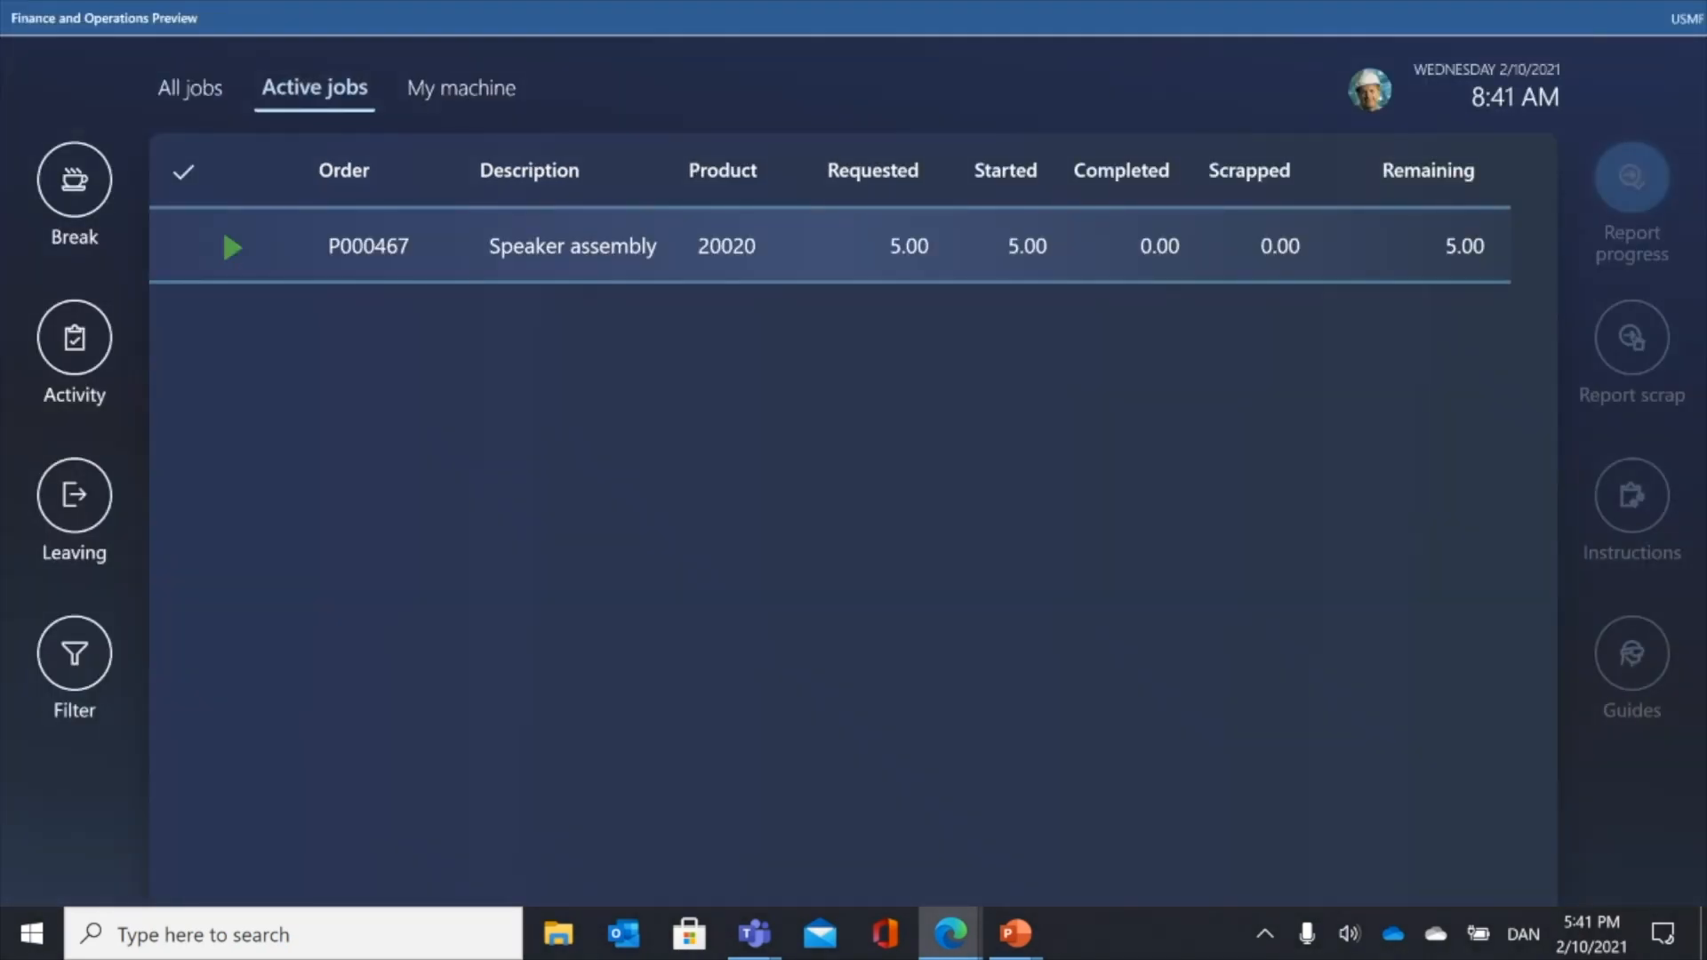
pyautogui.click(1105, 245)
pyautogui.click(1631, 178)
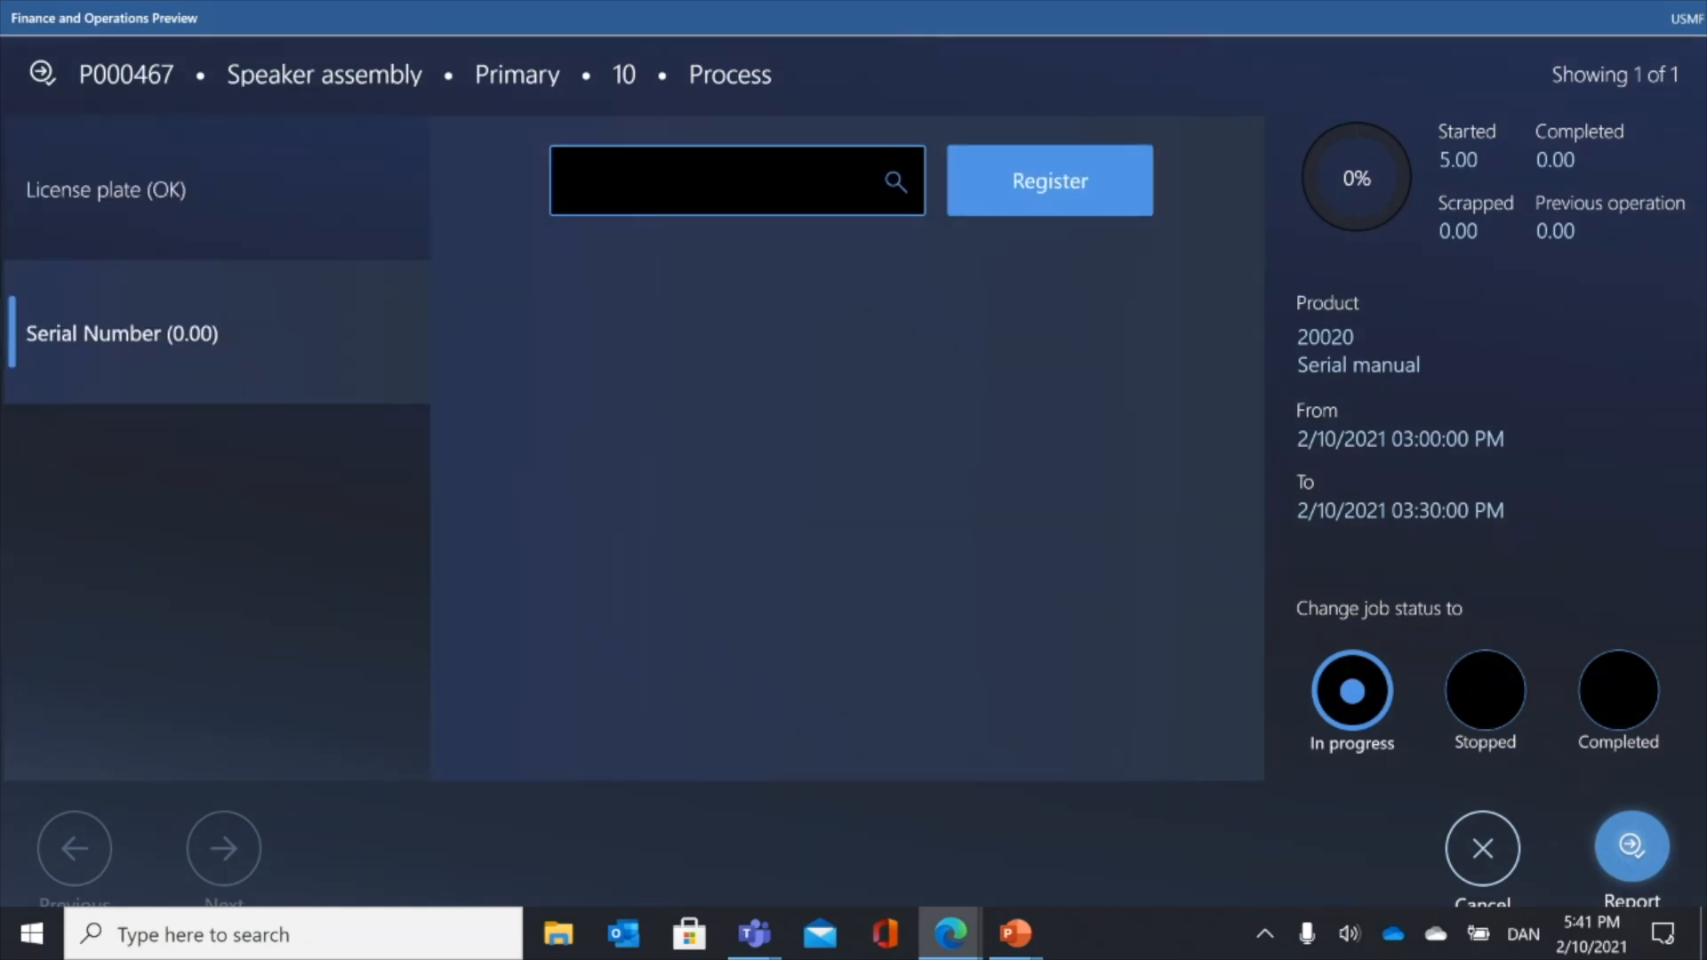
pyautogui.click(896, 182)
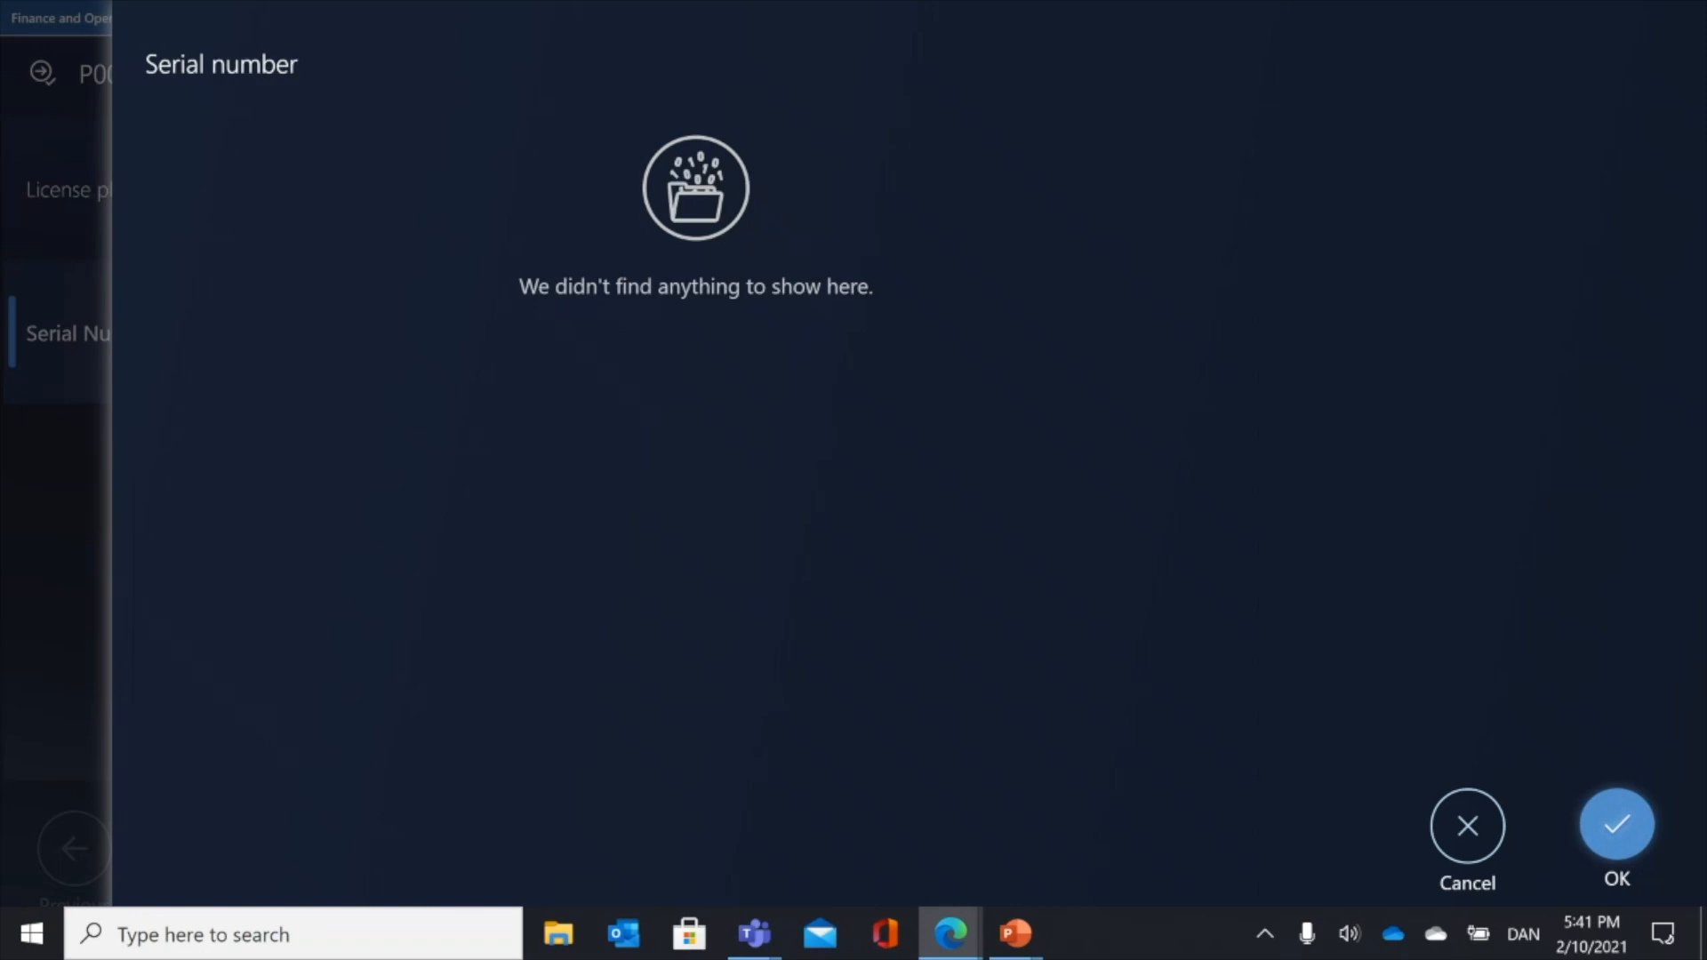
pyautogui.click(1468, 826)
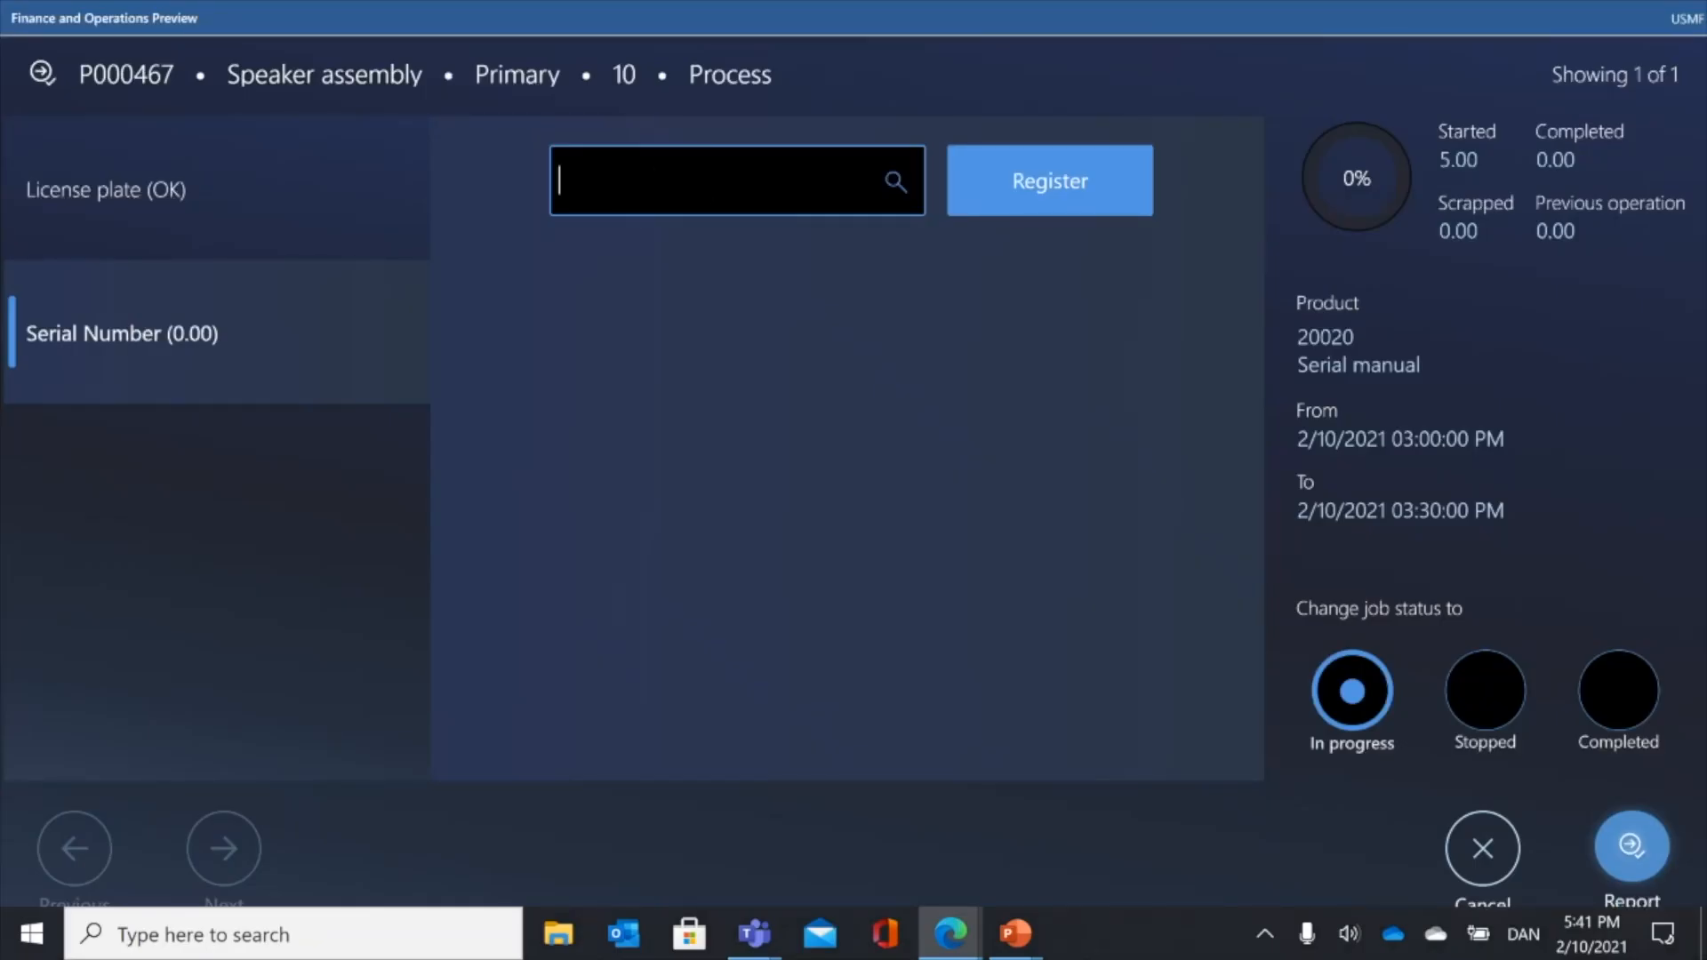
# - Register serial numbers se1, se2, s3, s4 and s5 manually and report the product 20020 job as Completed
pyautogui.write('se1')
pyautogui.press('Return')
pyautogui.write('se2')
pyautogui.press('Return')
pyautogui.write('s3')
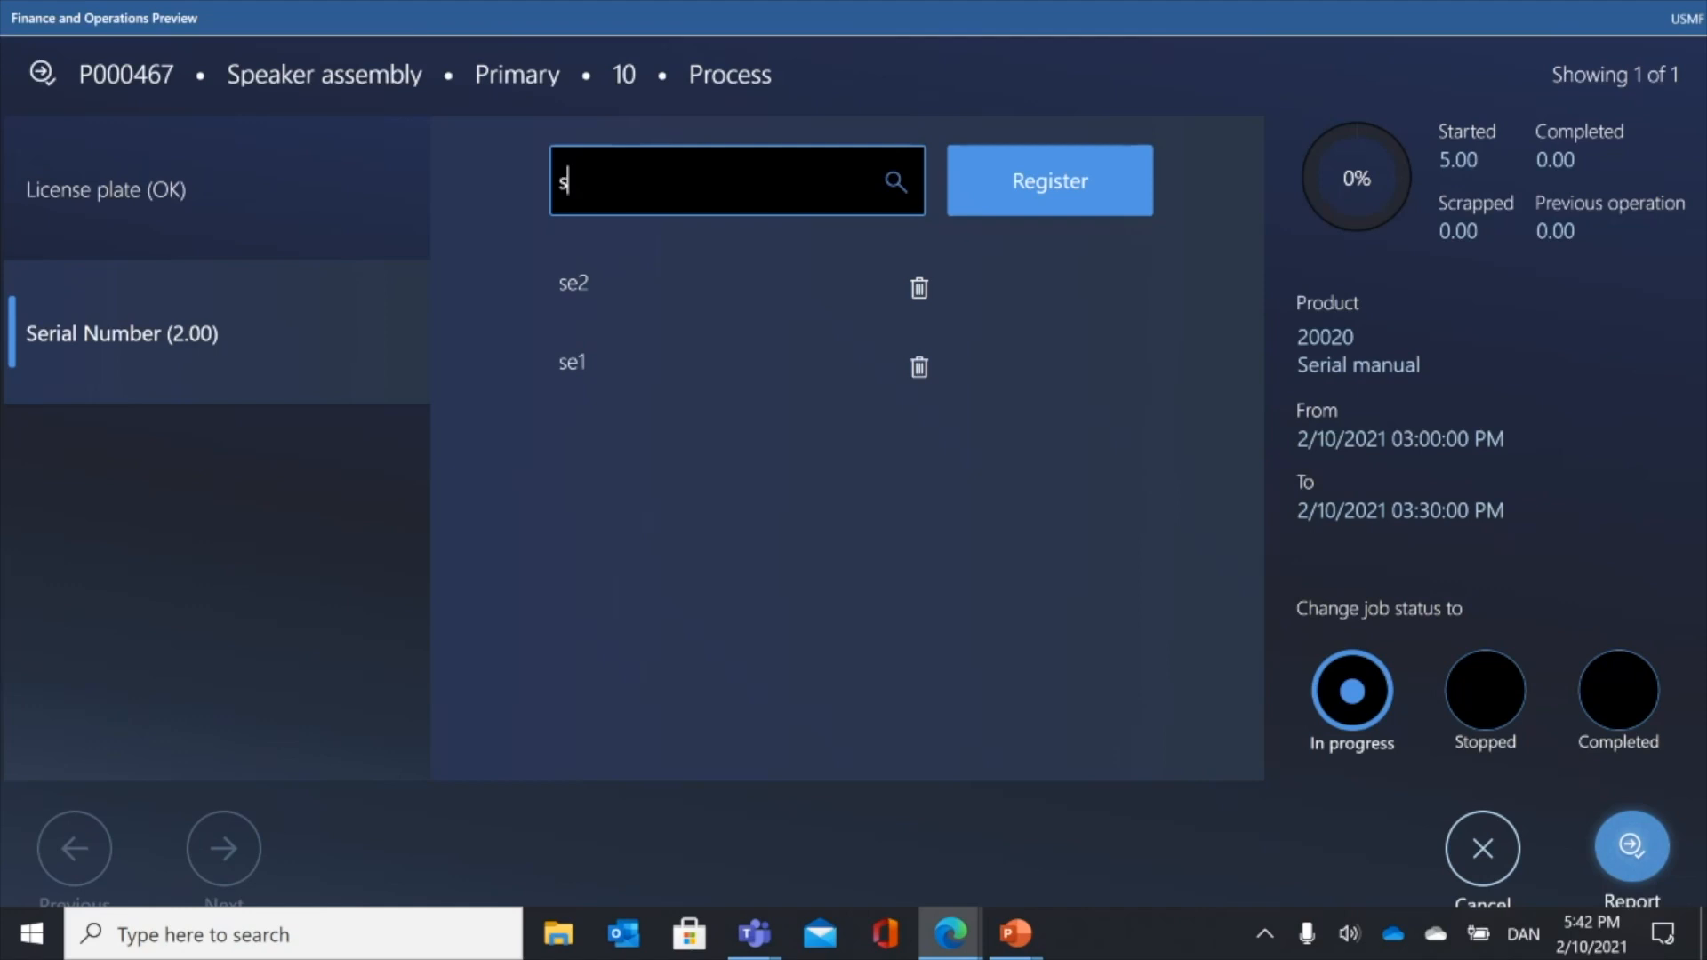
pyautogui.click(1022, 182)
pyautogui.write('s4')
pyautogui.press('Return')
pyautogui.write('s5')
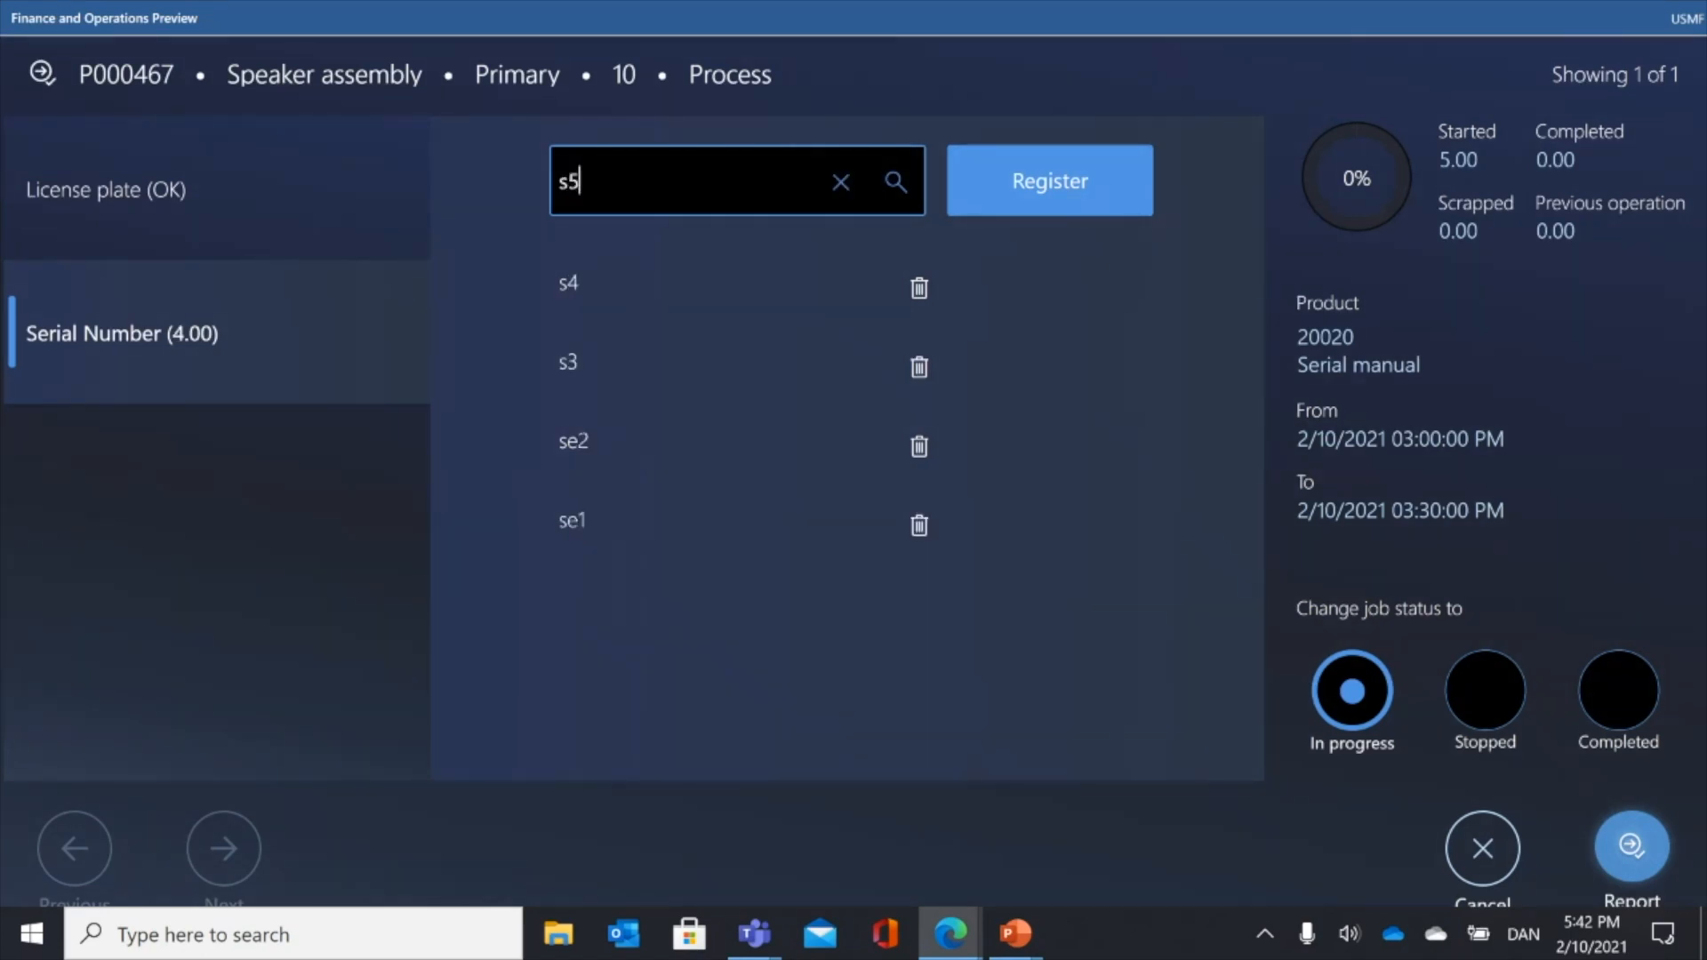
pyautogui.click(1049, 180)
pyautogui.click(1618, 691)
pyautogui.click(1632, 845)
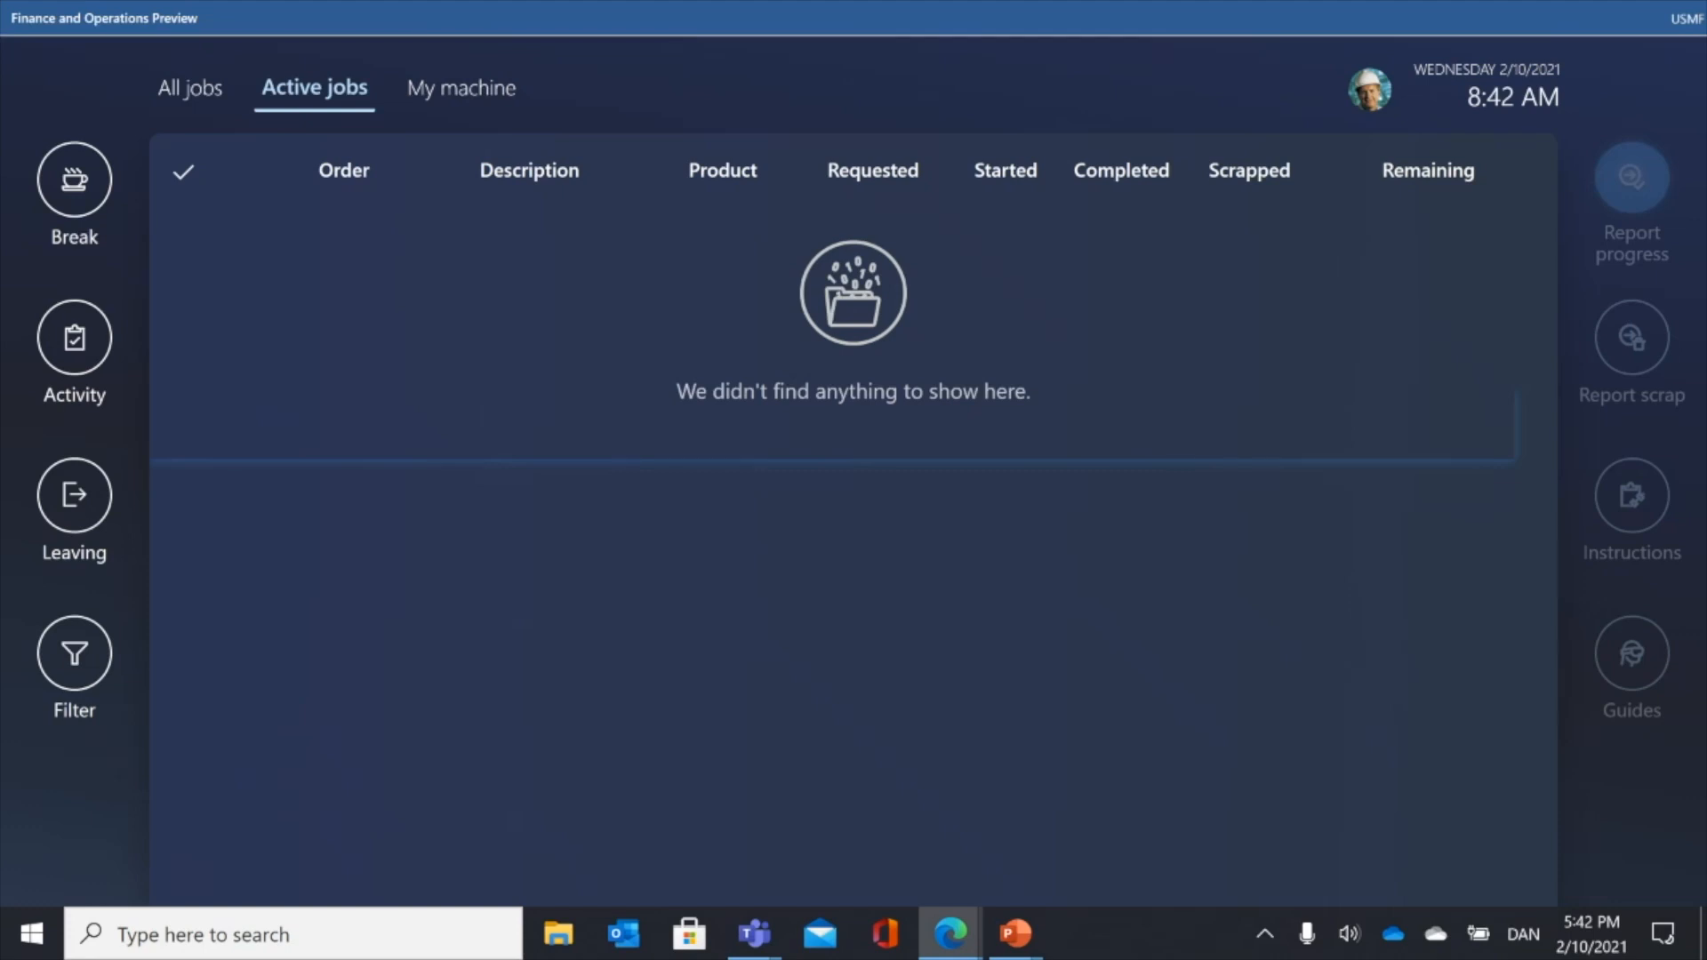
# - Switch to the Finance and Operations dashboard window and open the All assets list of the Asset management module
pyautogui.hotkey('alt', 'Tab')
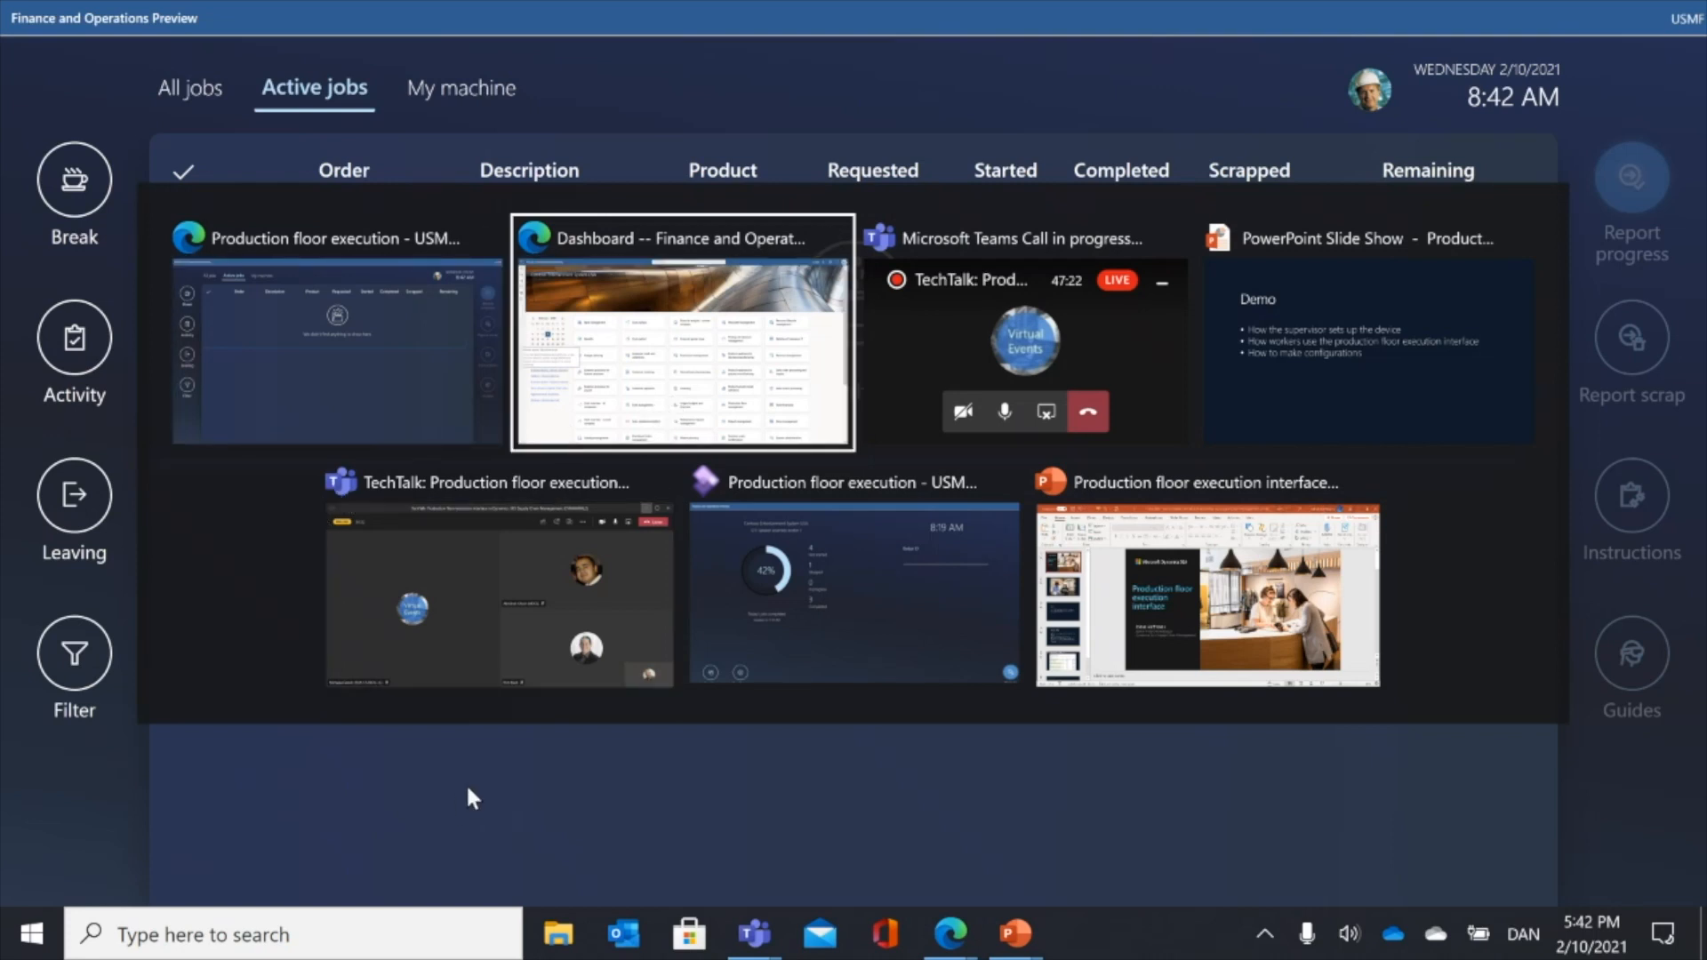
pyautogui.click(638, 407)
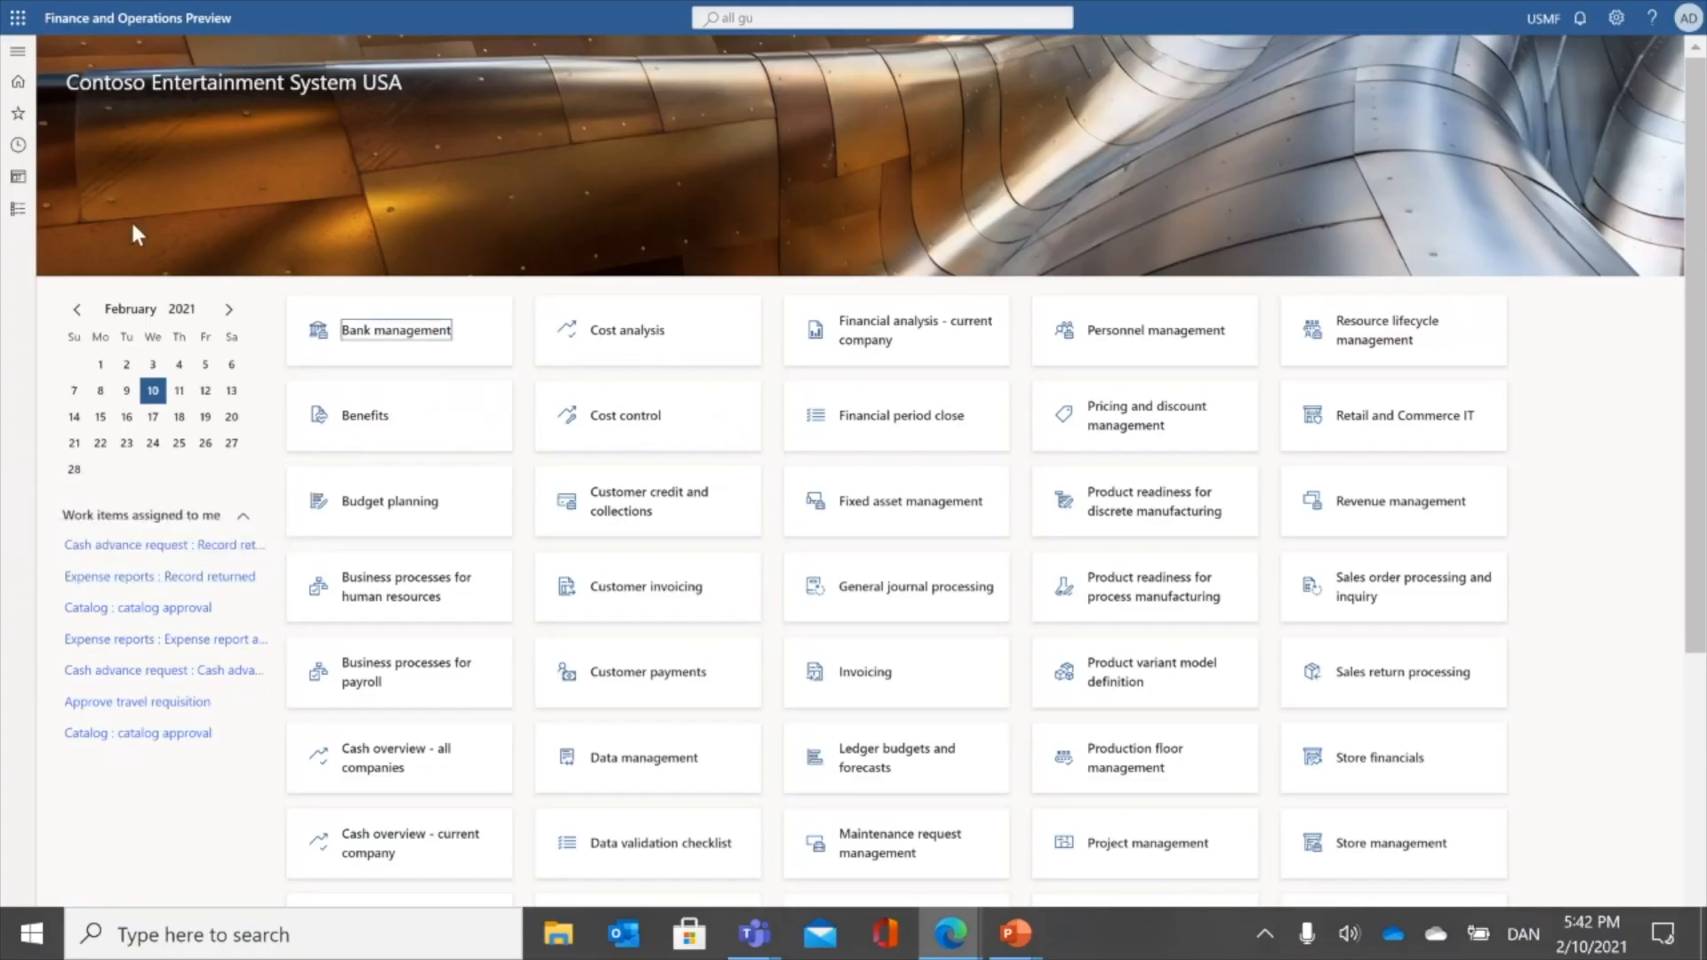
pyautogui.click(17, 52)
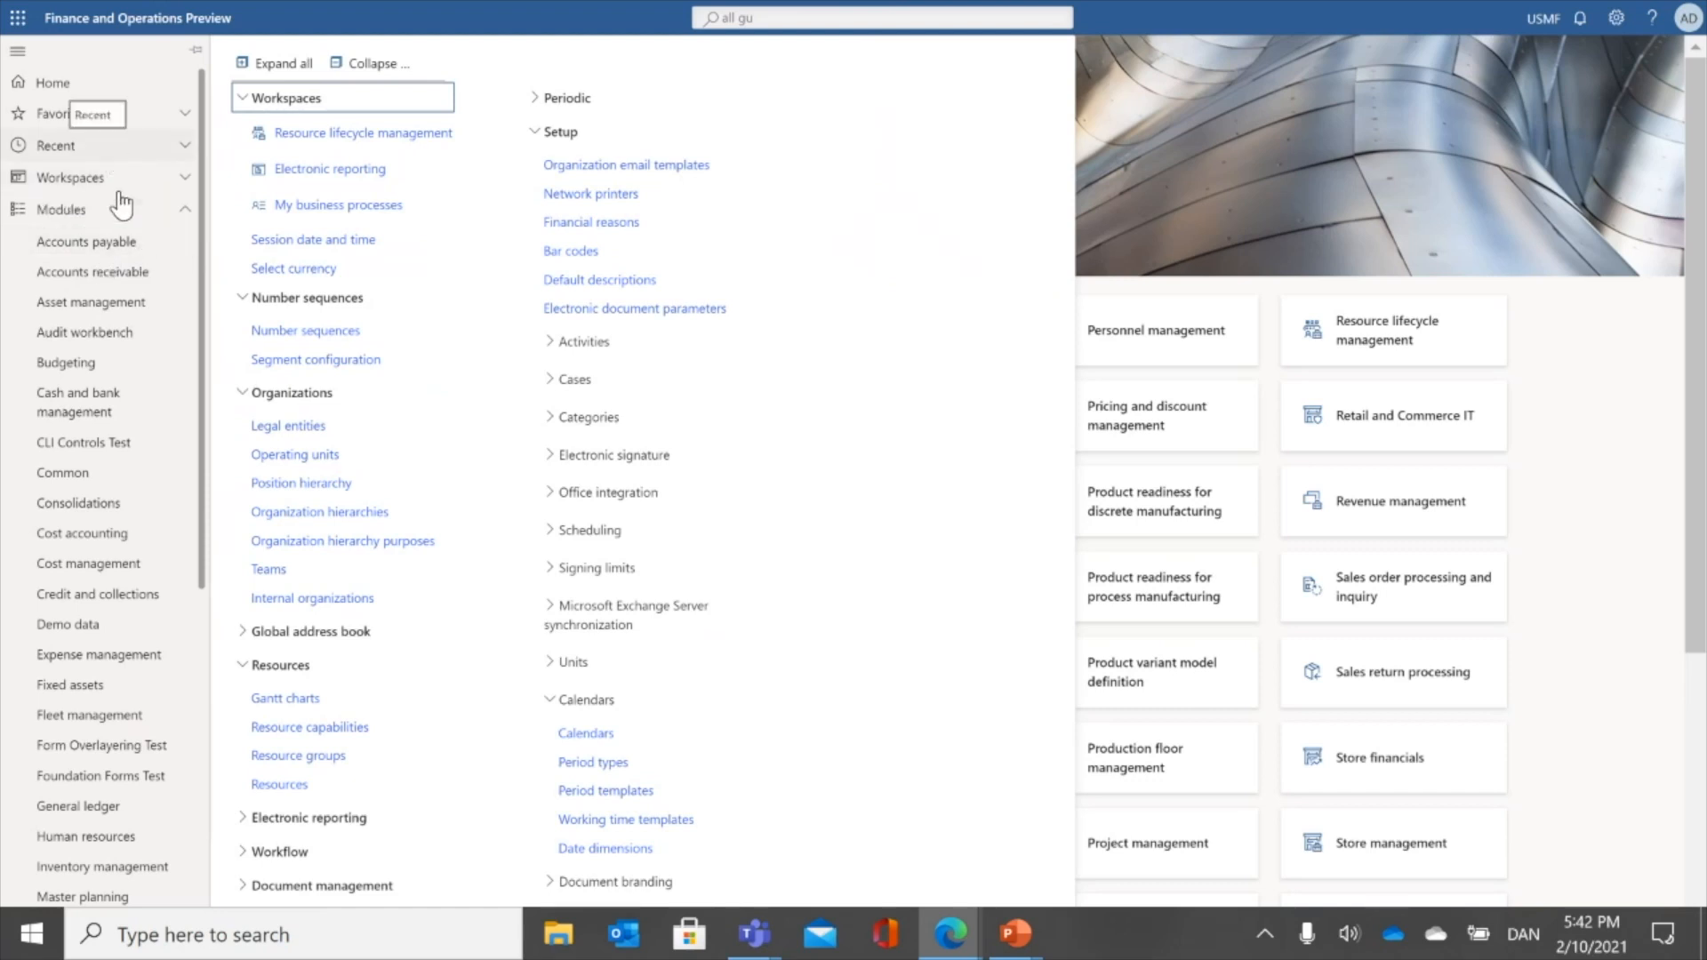
pyautogui.click(116, 307)
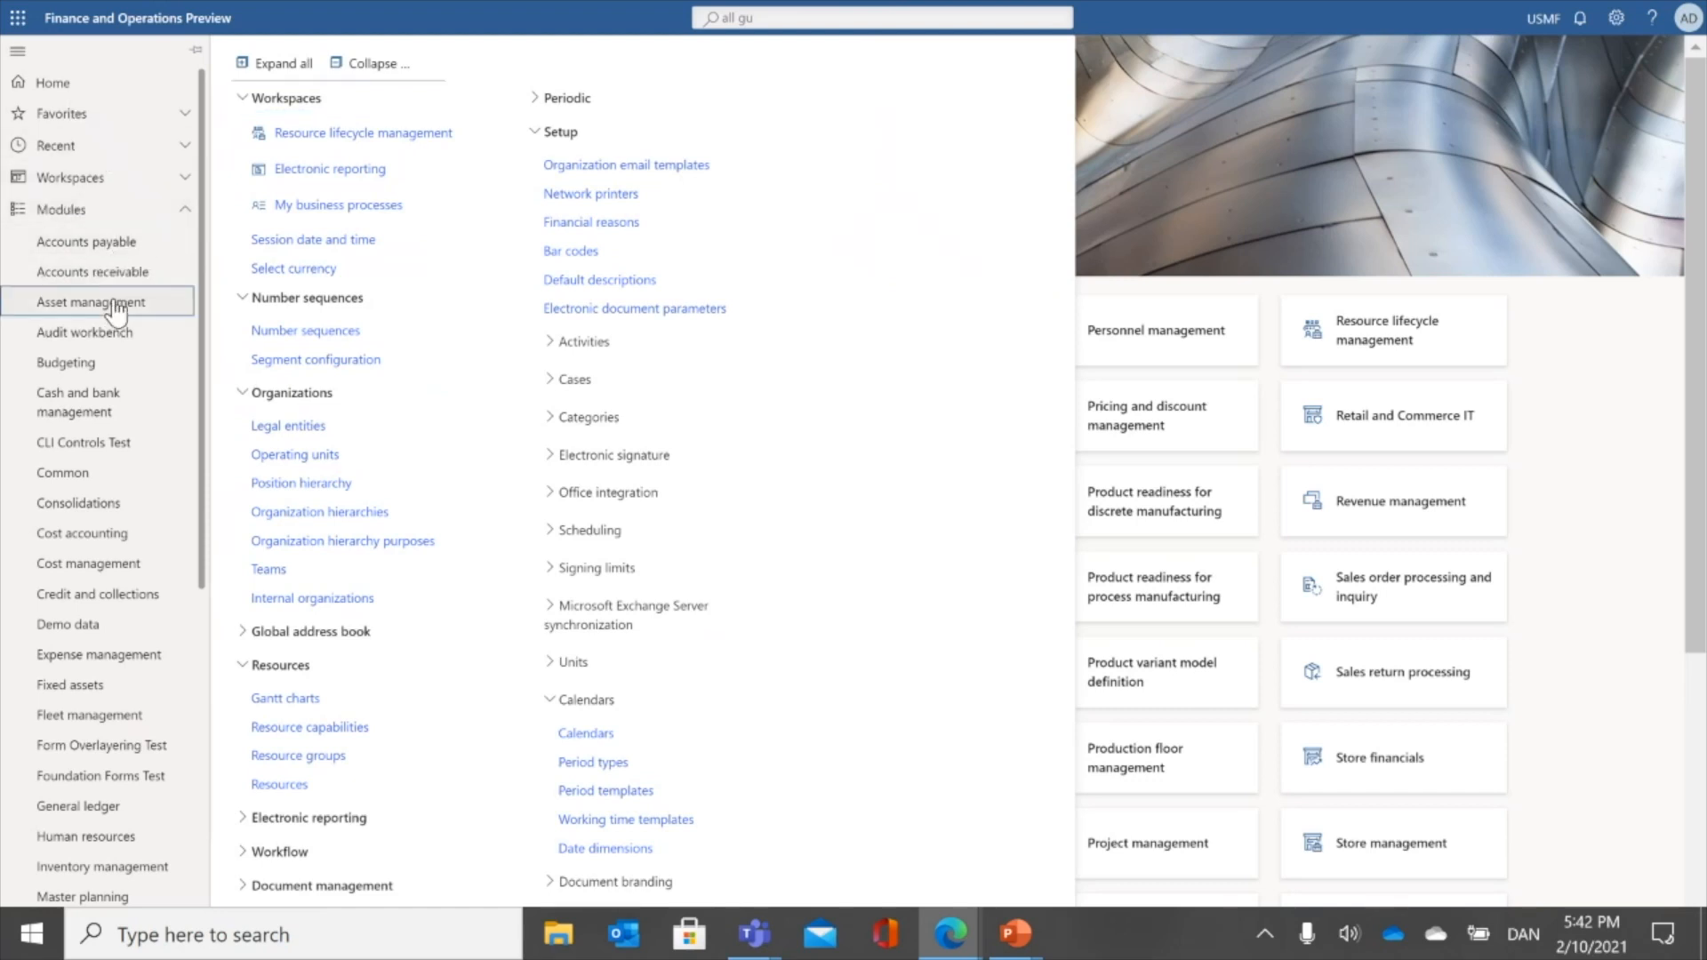
pyautogui.click(372, 63)
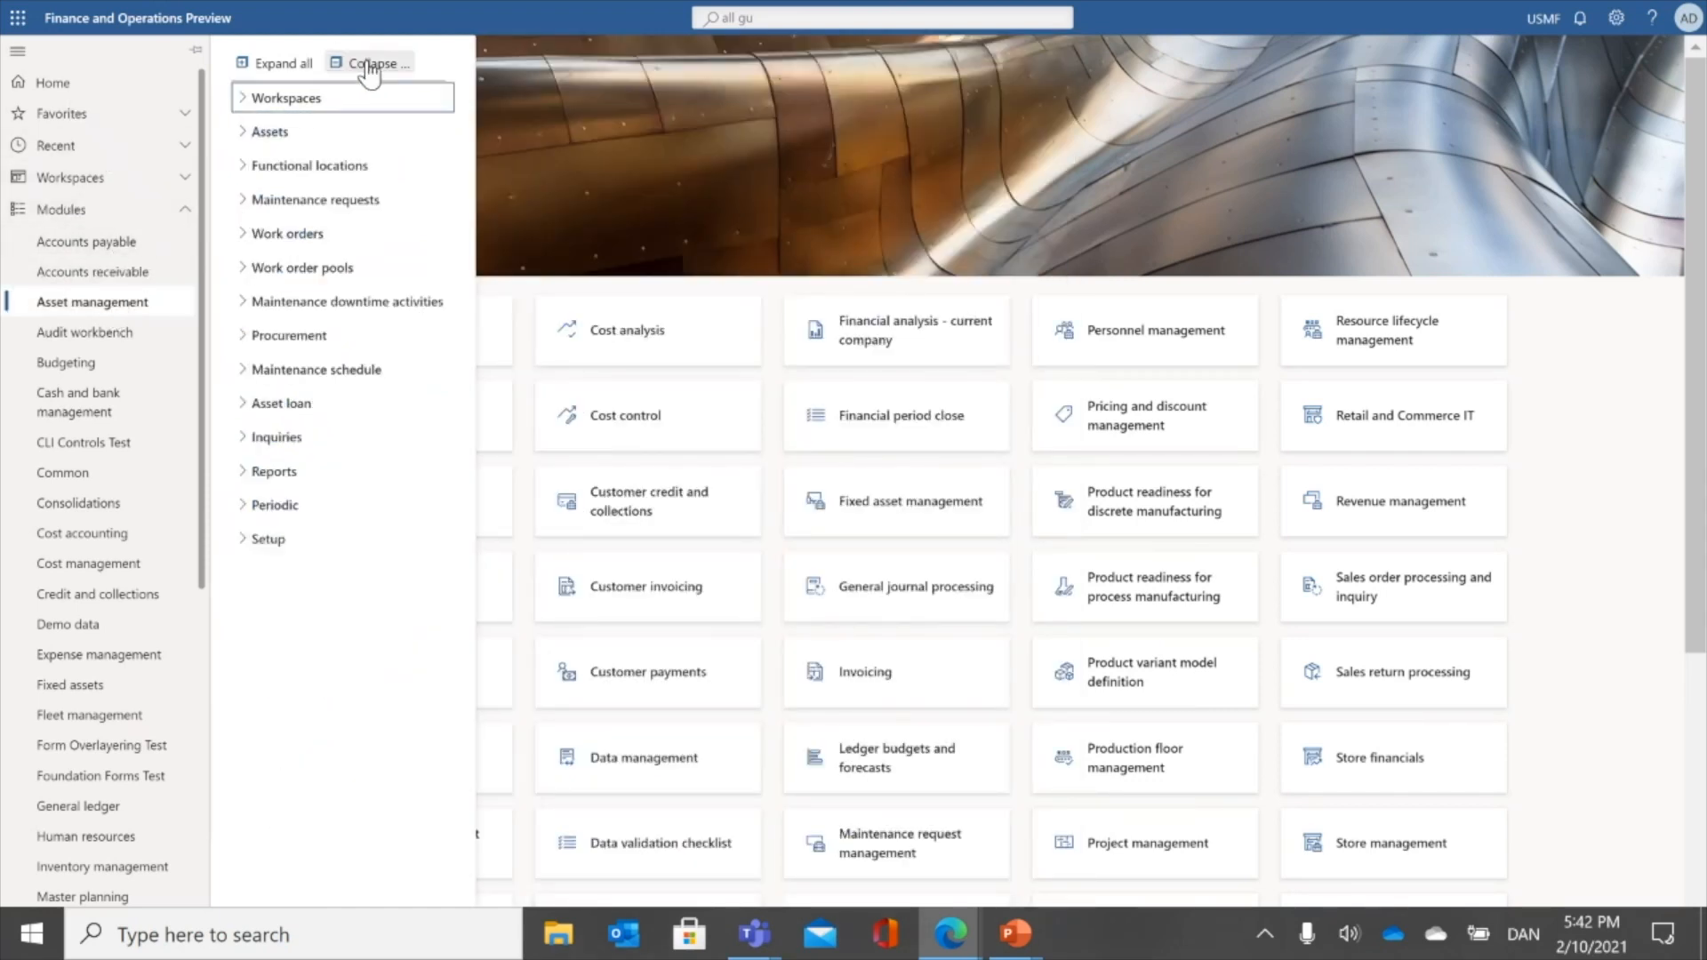
pyautogui.click(300, 127)
pyautogui.click(277, 165)
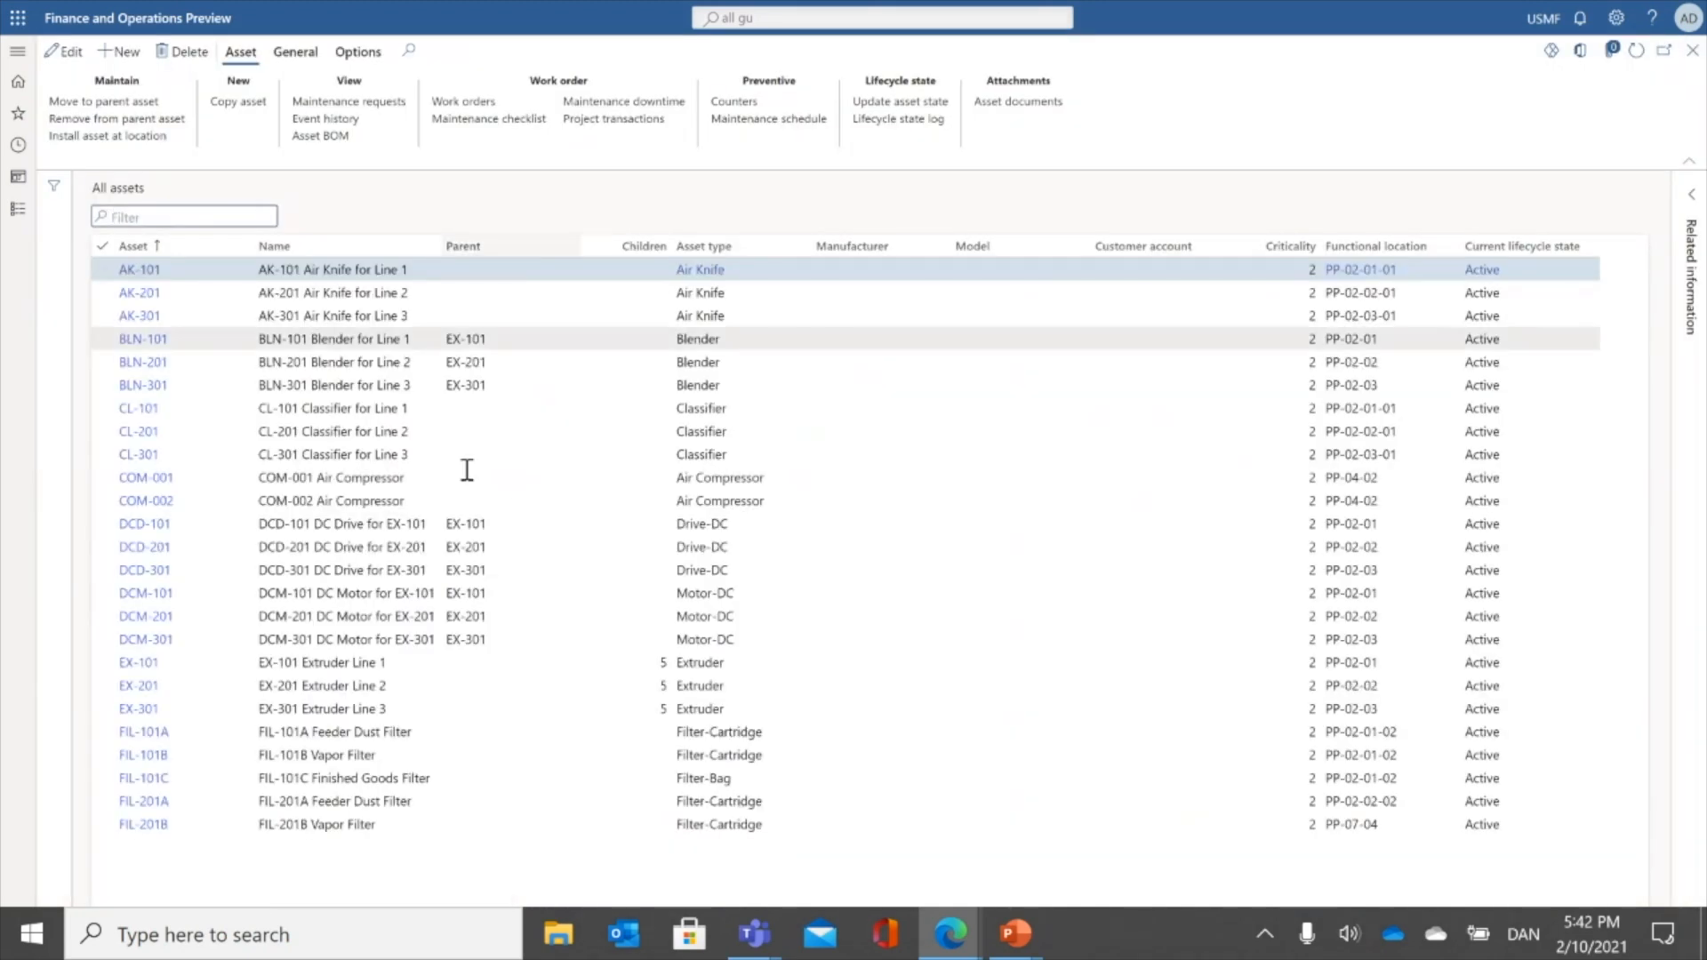
# - Open asset AK-101 and review the counters selected for its Air Knife asset type and the asset's own counter registrations
pyautogui.click(142, 270)
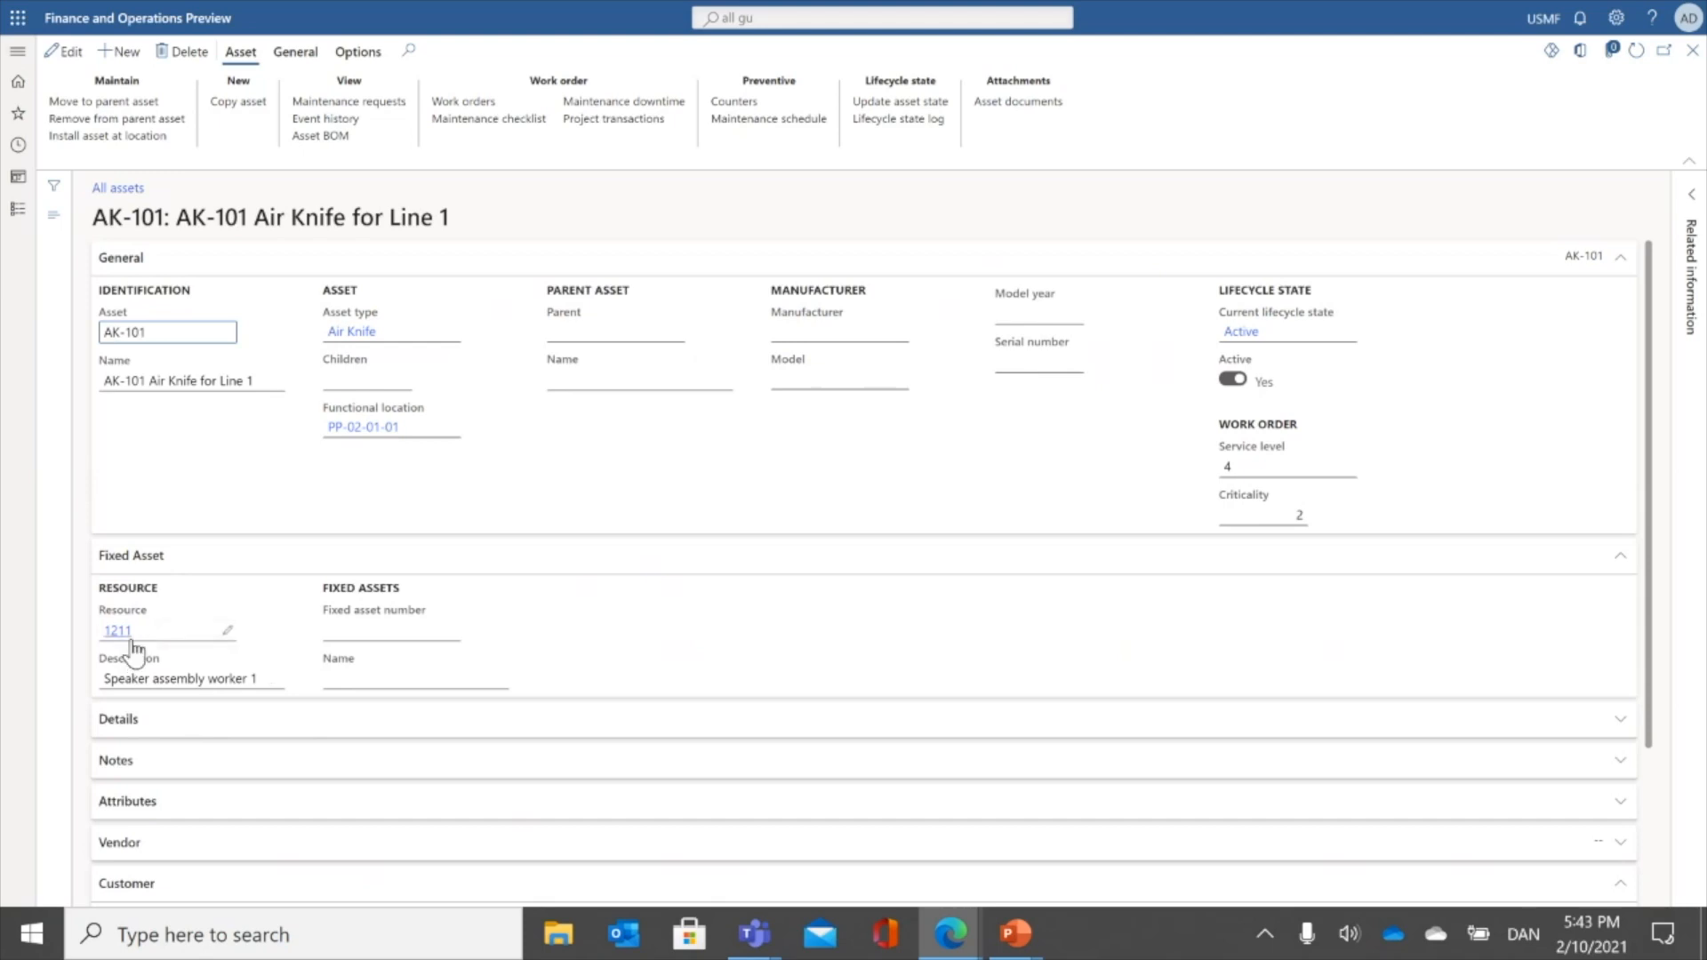
pyautogui.moveTo(133, 642)
pyautogui.moveTo(353, 338)
pyautogui.click(345, 333)
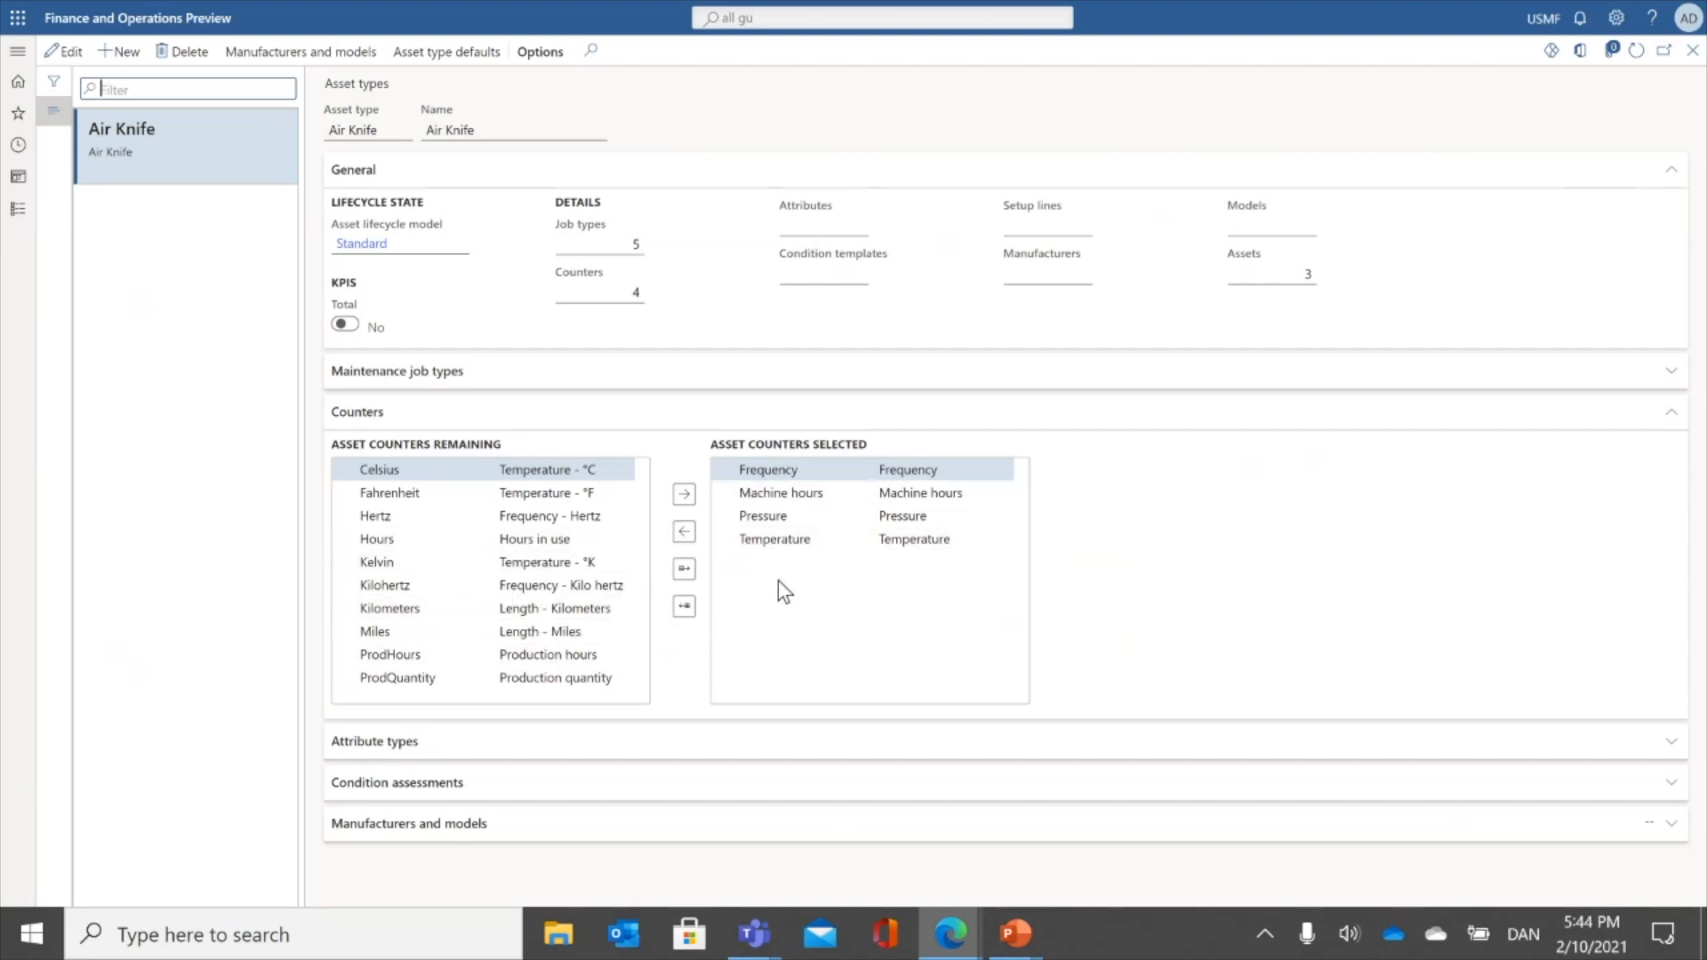
pyautogui.click(1693, 50)
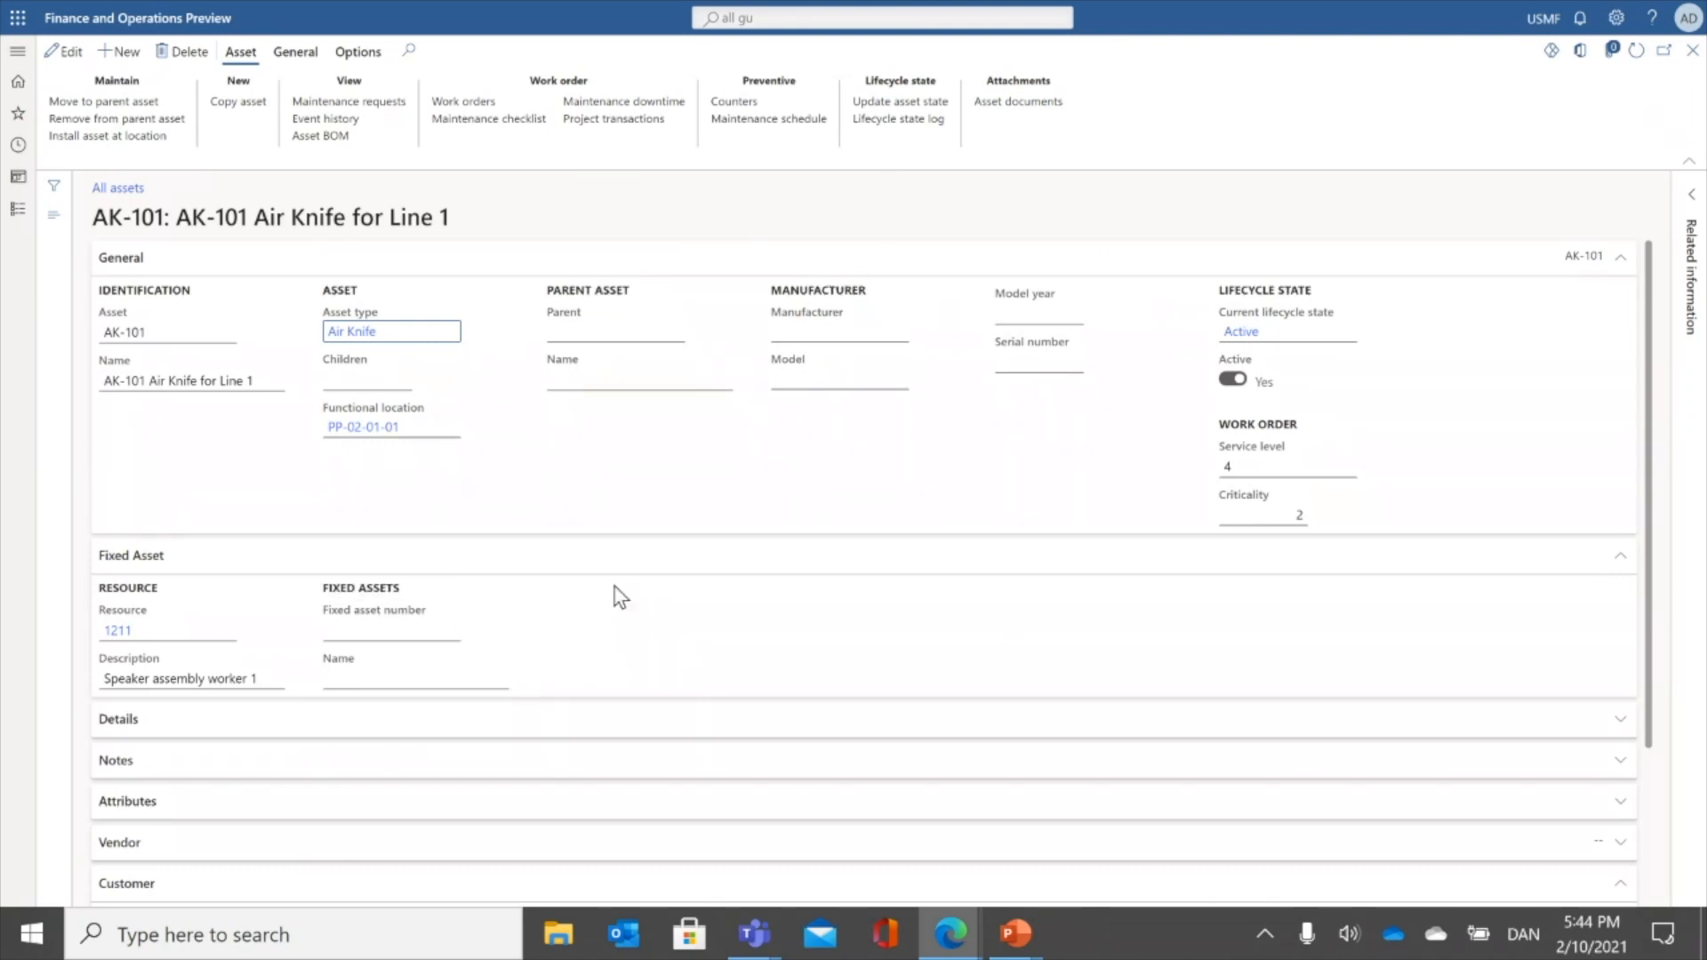
pyautogui.click(742, 104)
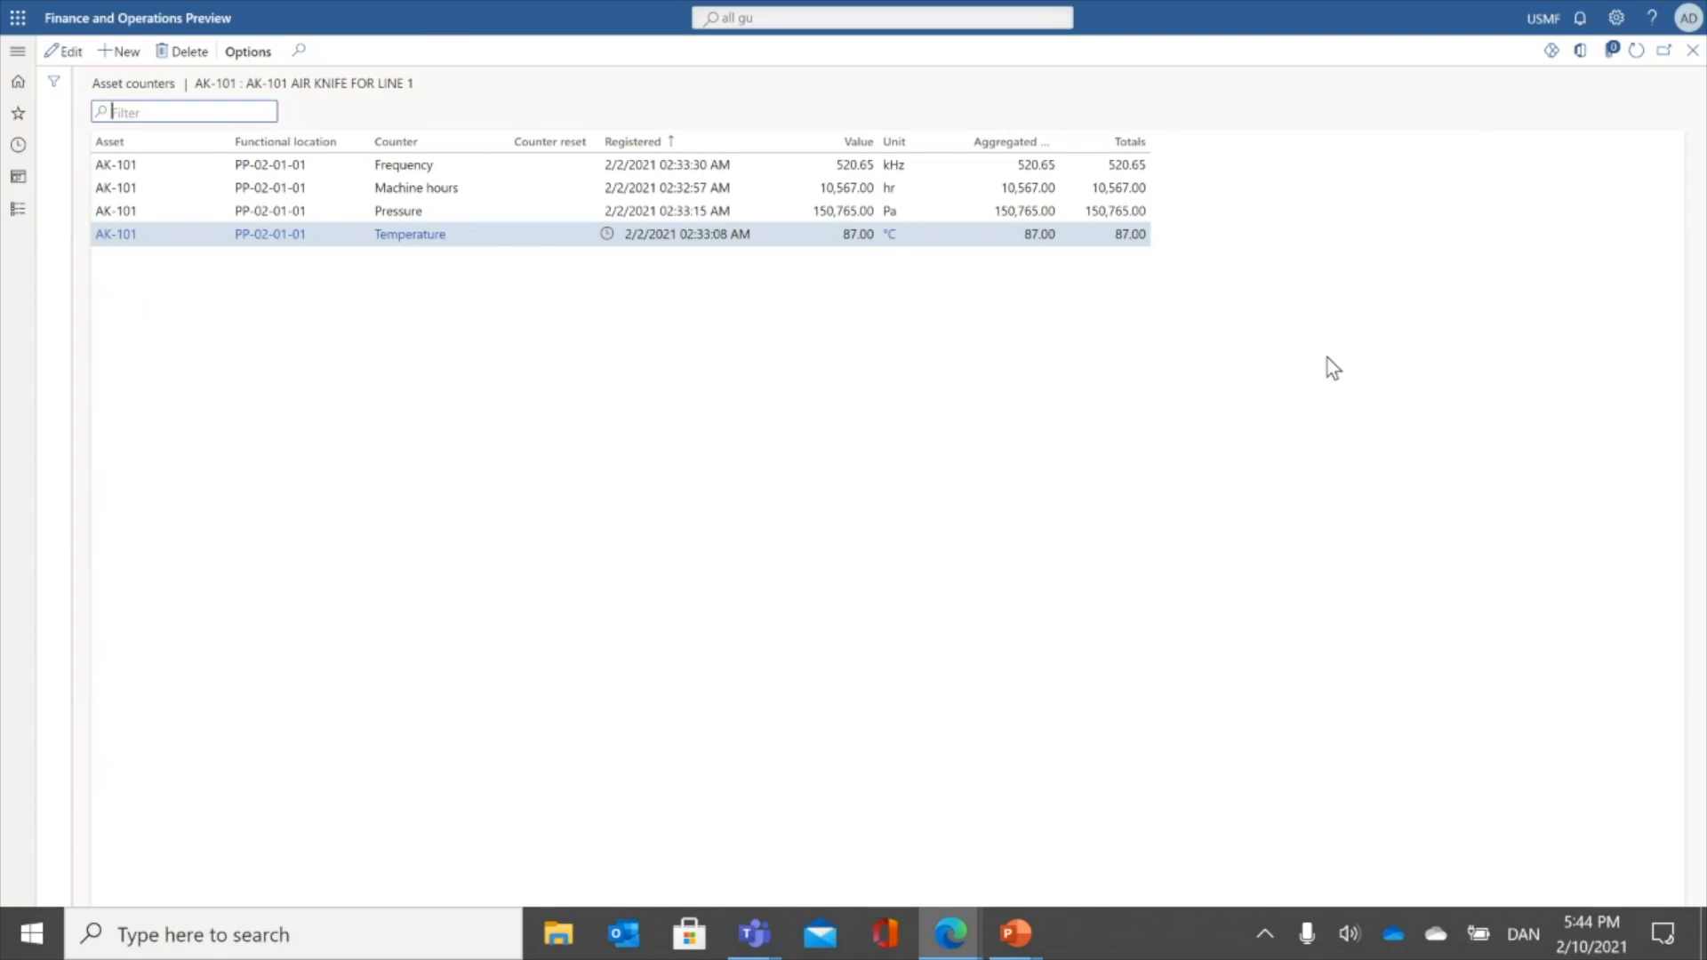
pyautogui.press('Escape')
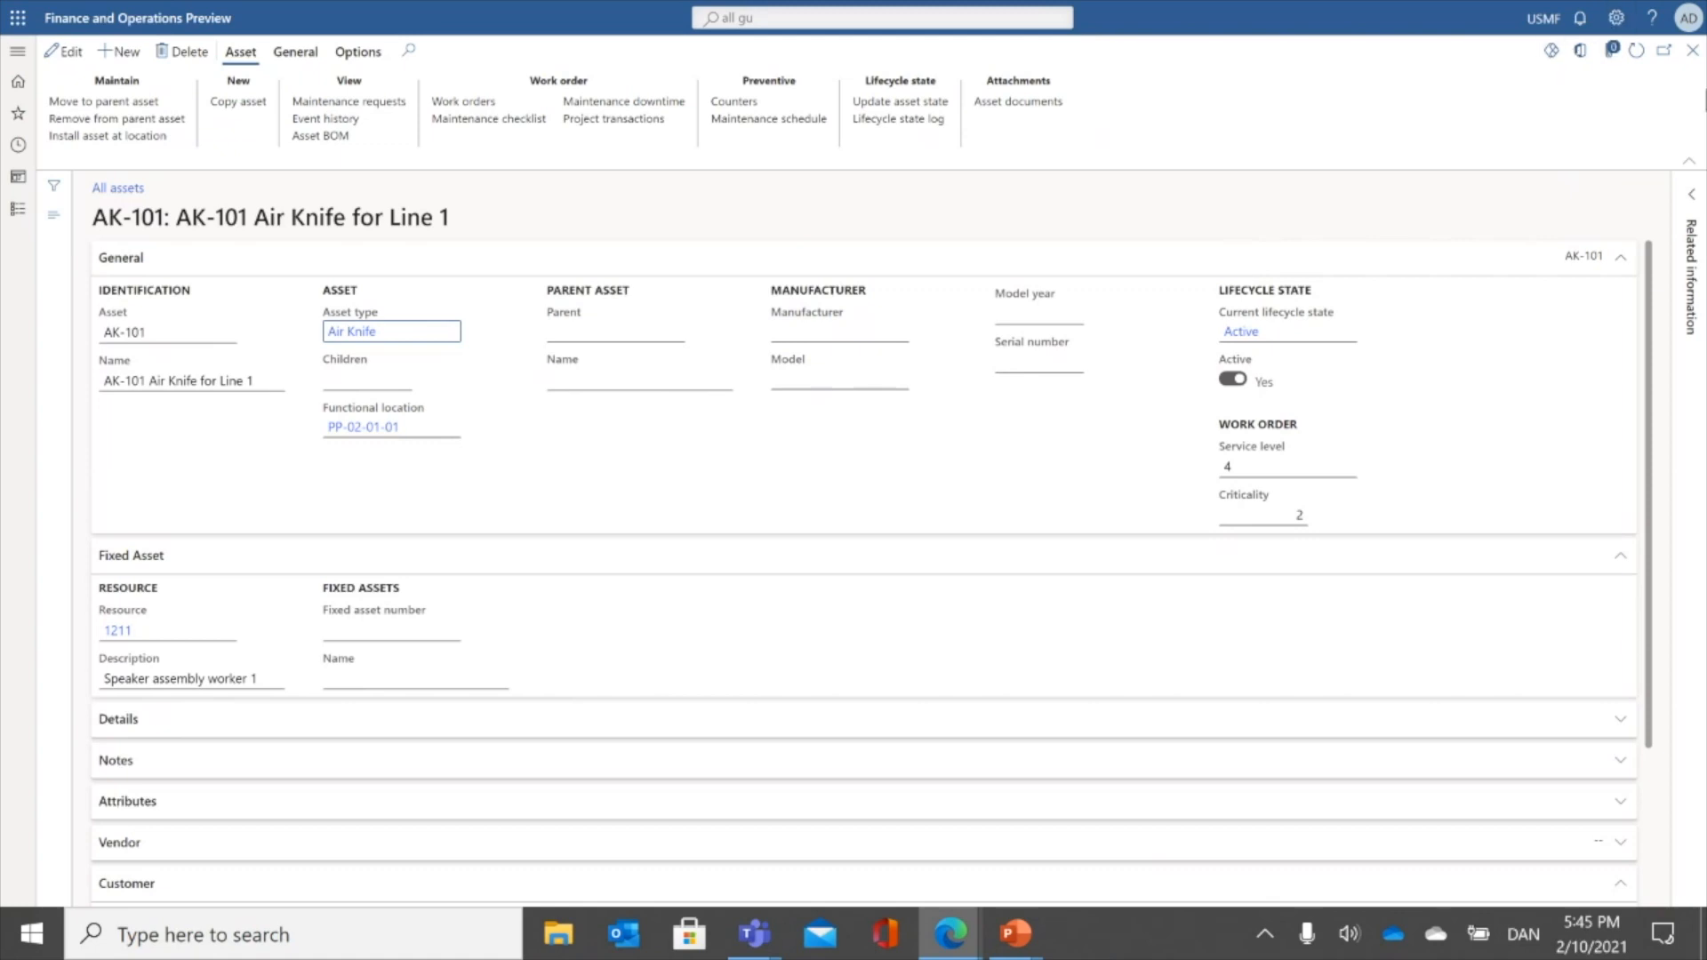
# - Close the AK-101 asset details and switch to the Production floor execution window
pyautogui.click(1693, 53)
pyautogui.press('Escape')
pyautogui.click(849, 18)
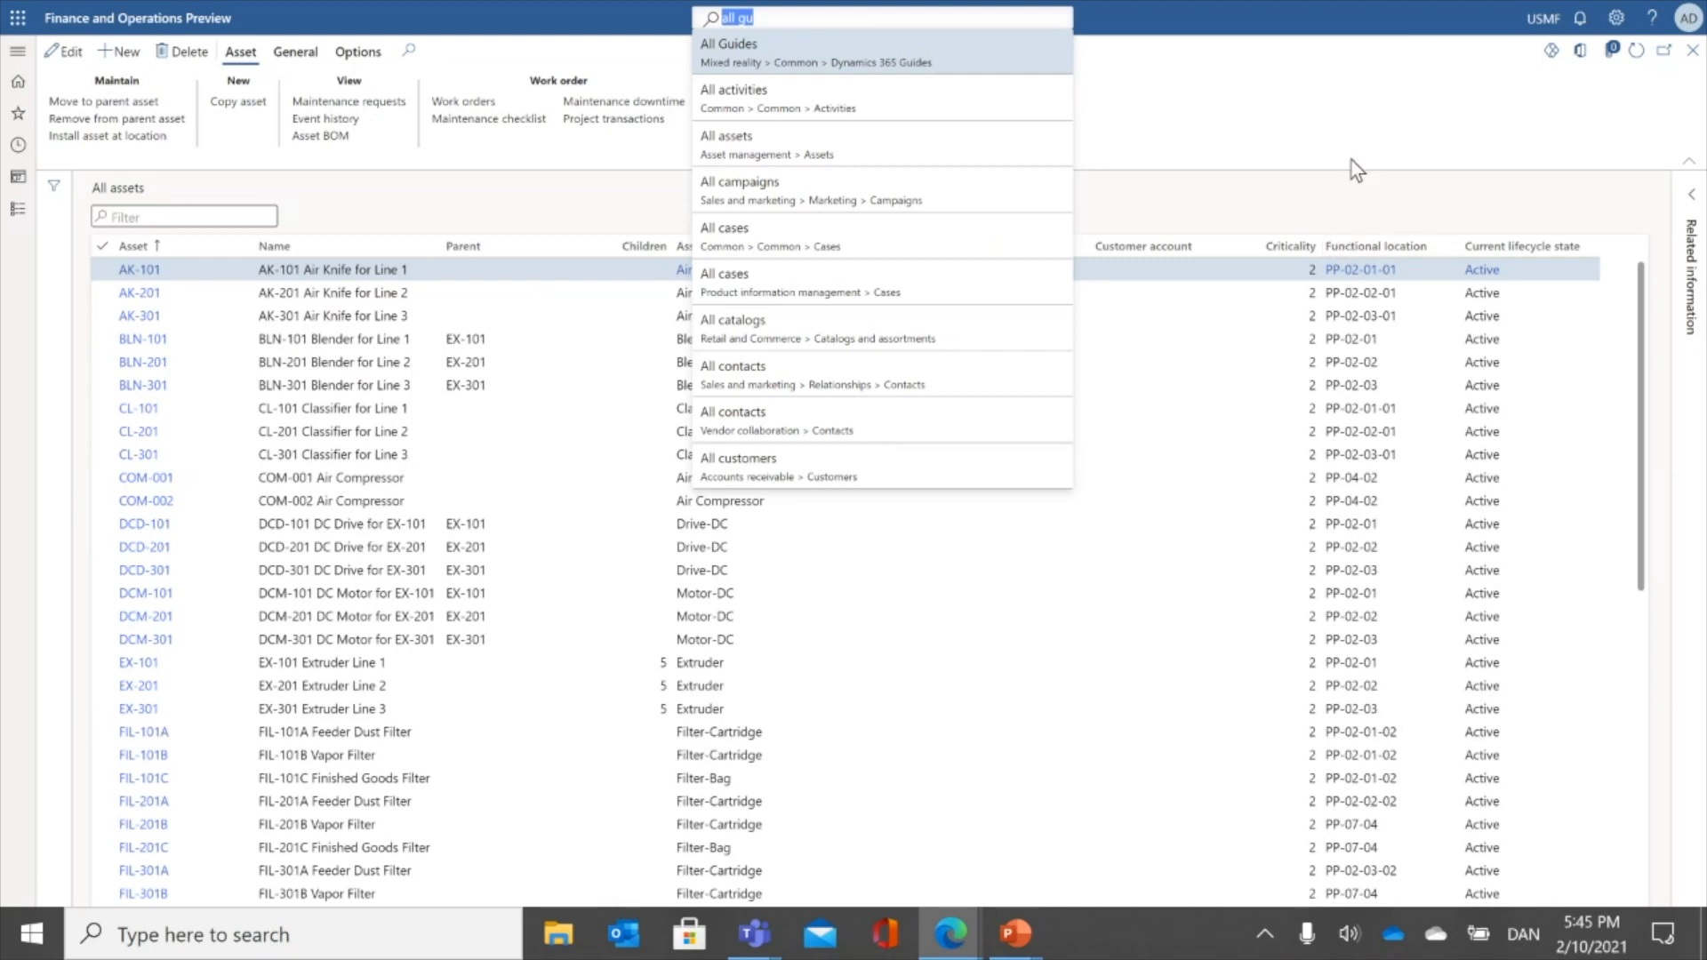
pyautogui.hotkey('alt', 'Tab')
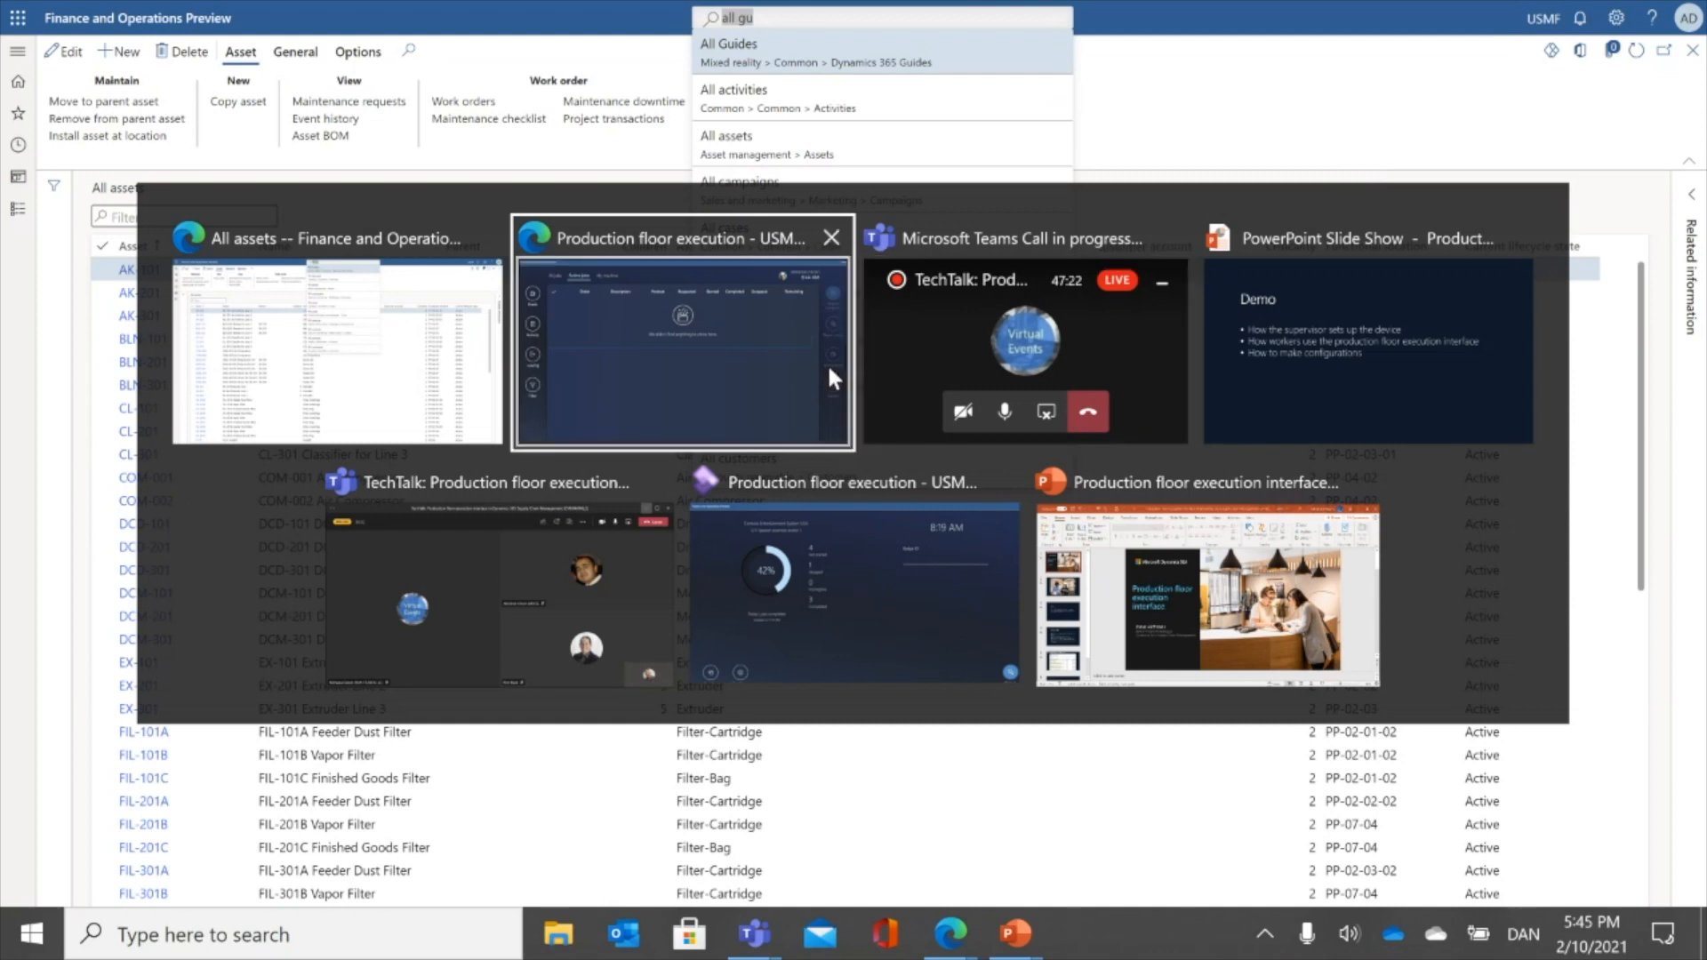
pyautogui.click(807, 360)
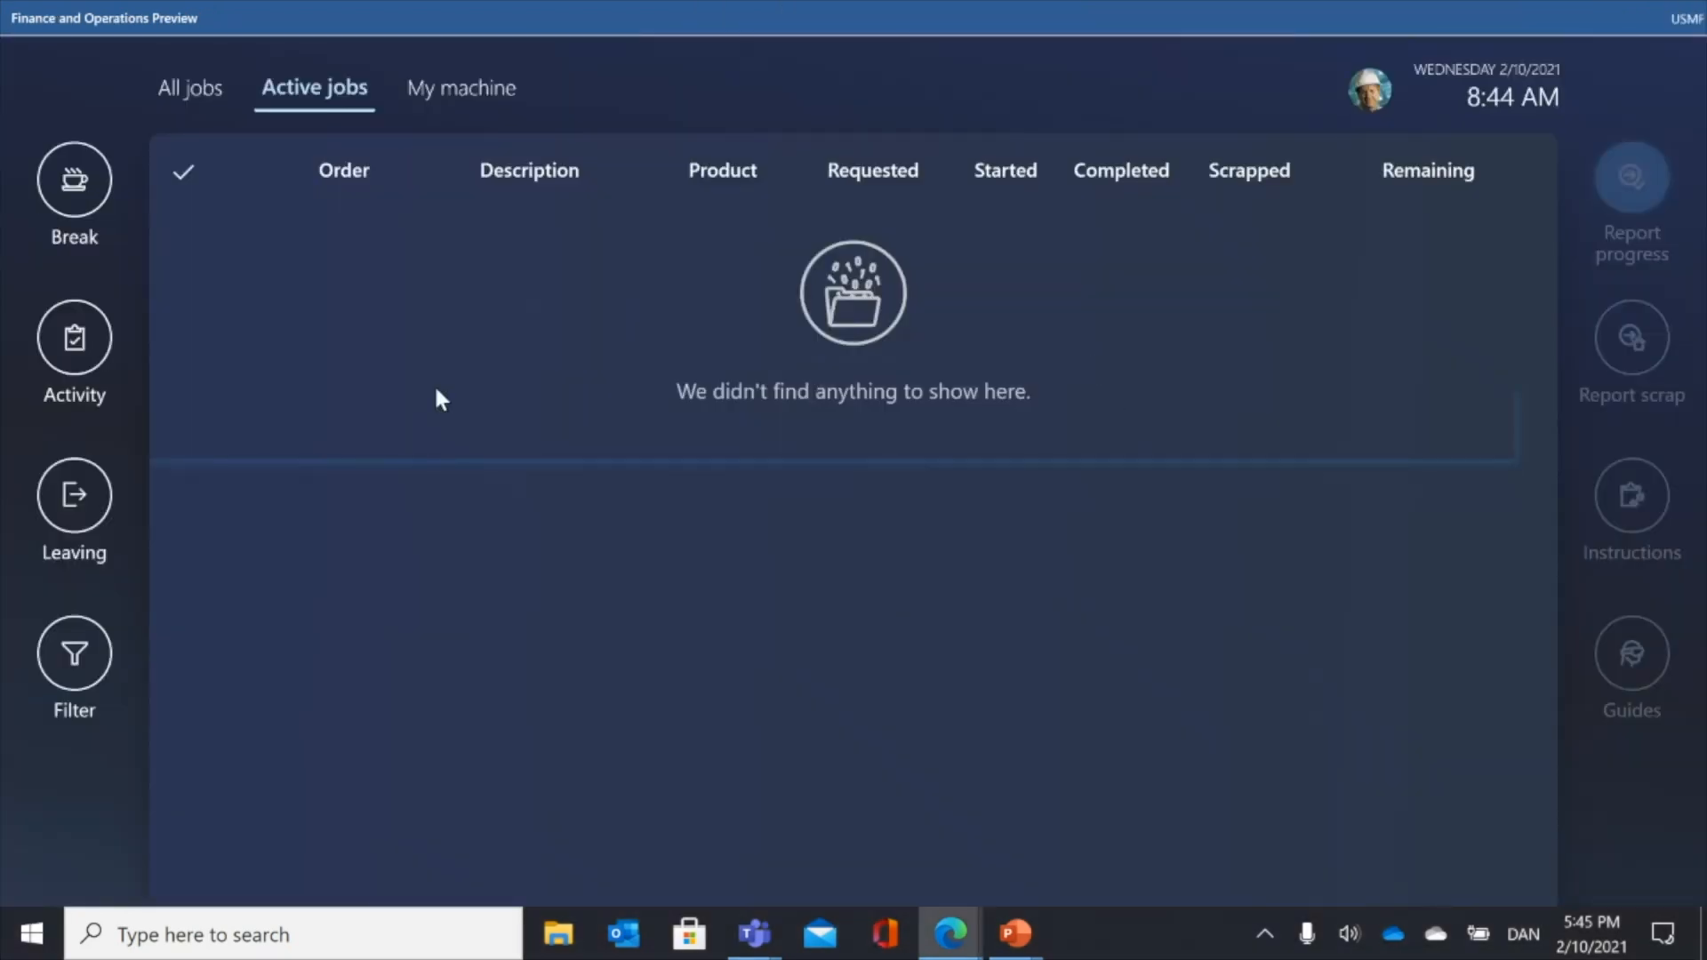
# - Show all jobs for the machine and log the current worker out without clocking out
pyautogui.click(200, 101)
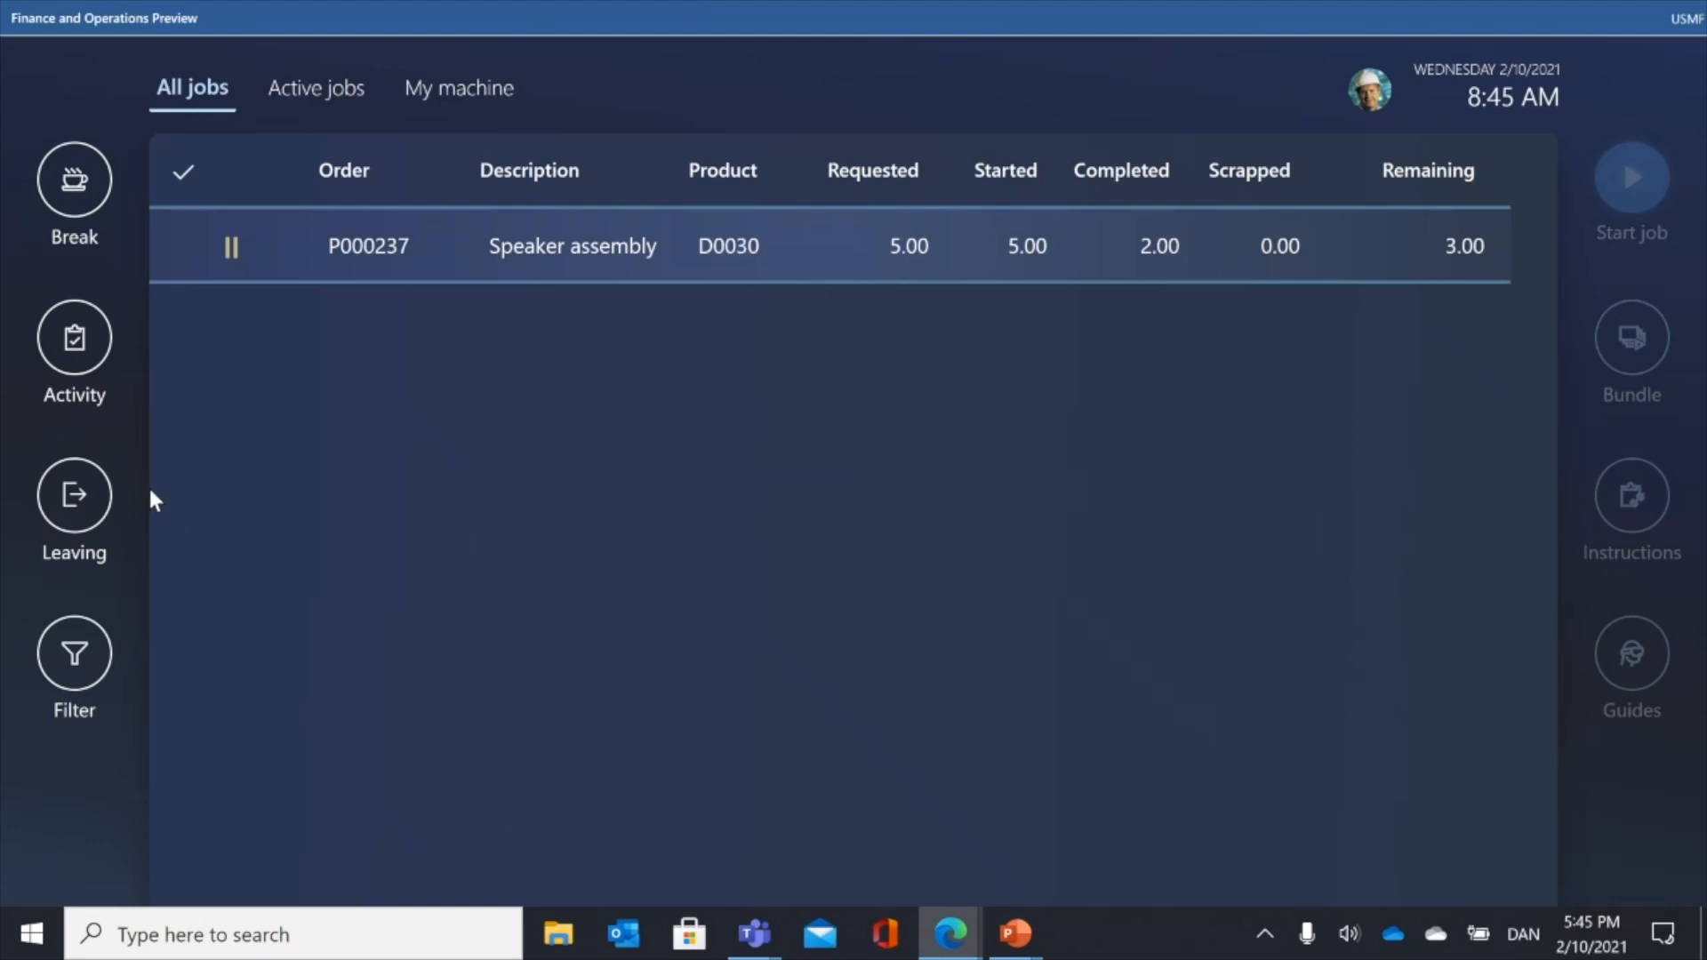
pyautogui.click(96, 499)
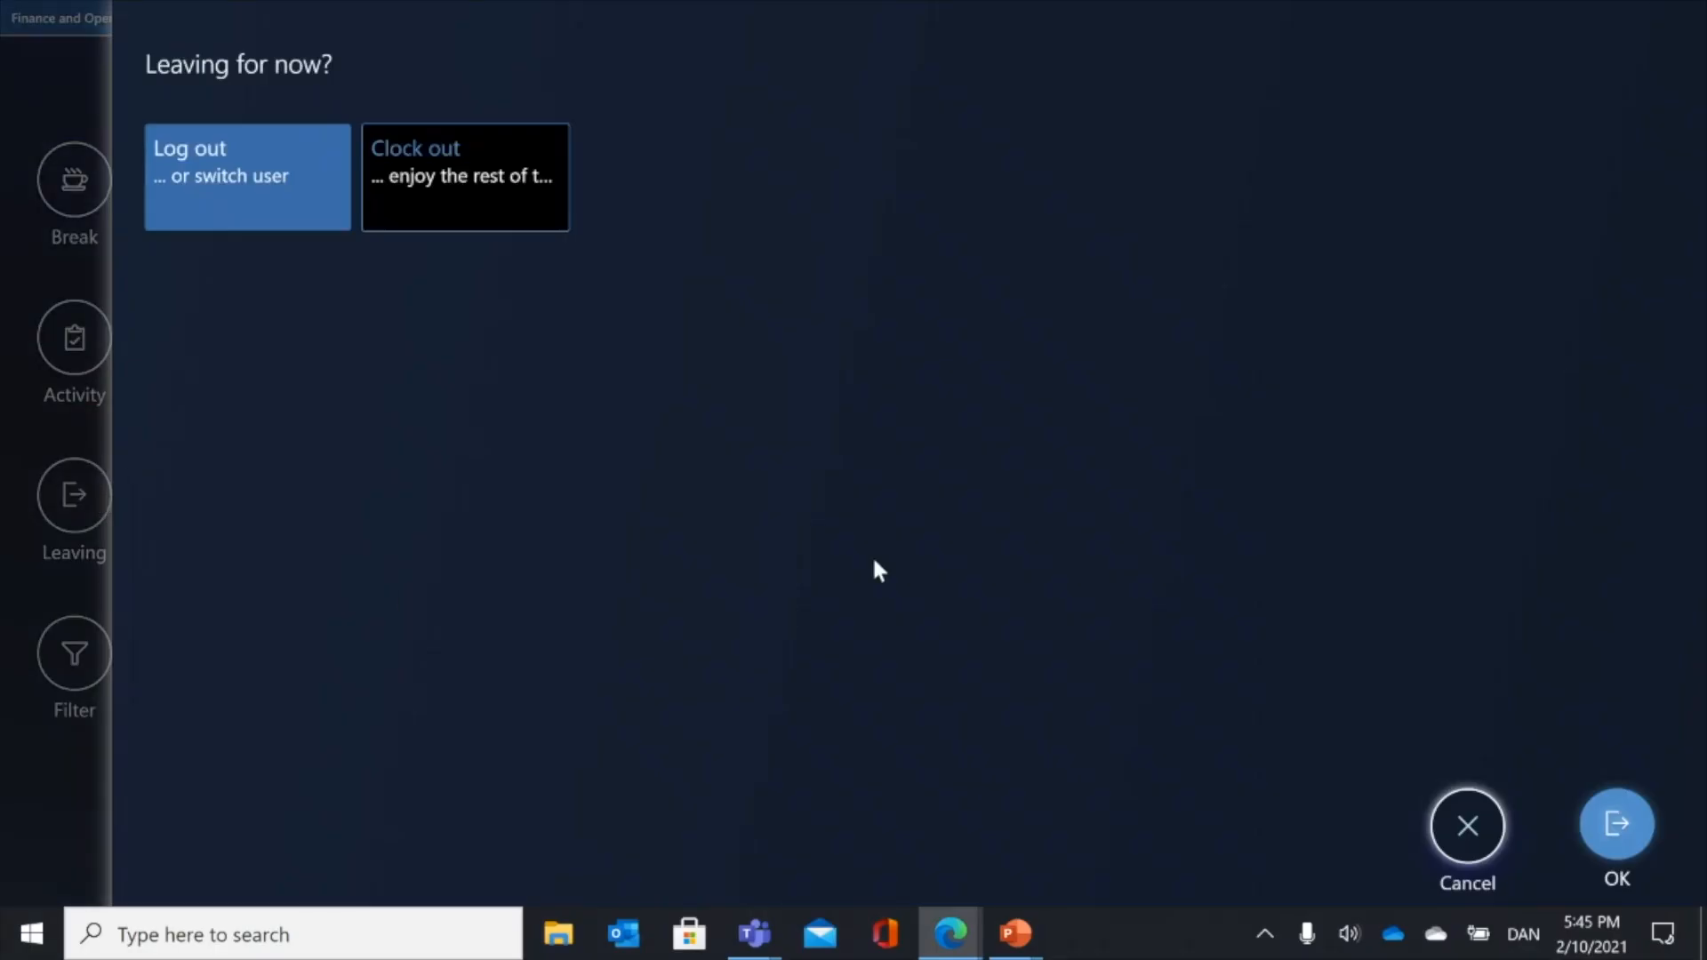
pyautogui.click(1619, 819)
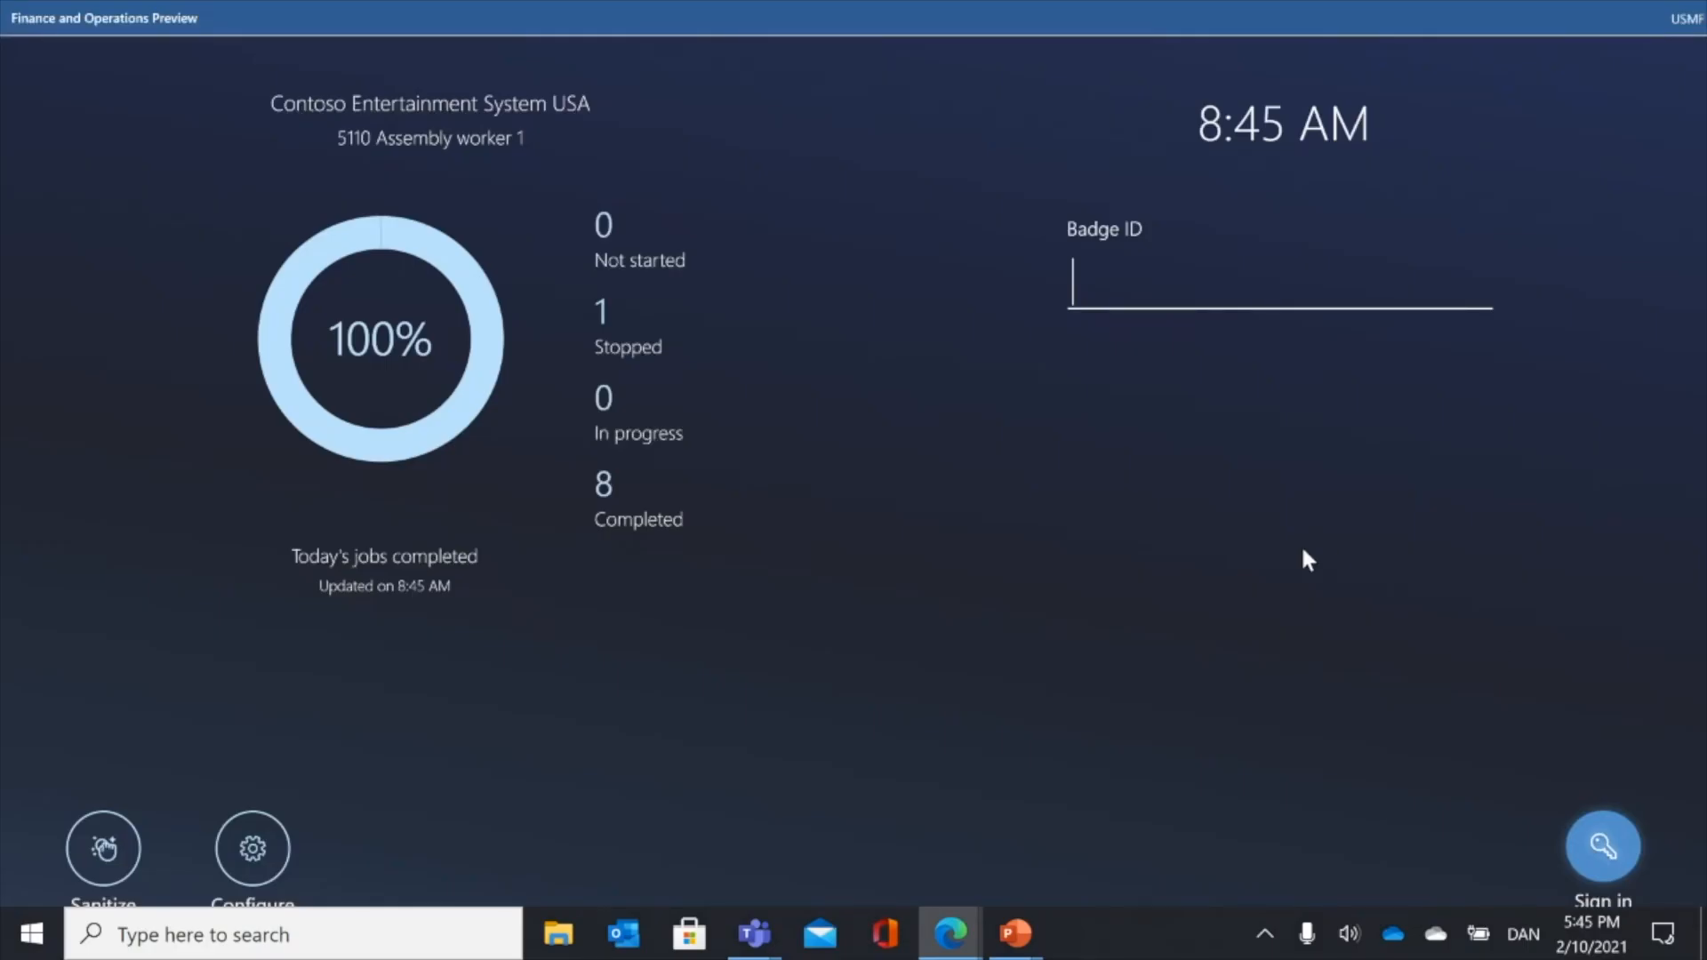
# - Configure the device with the Simple configuration and resource 1211 as its production floor area
pyautogui.click(274, 845)
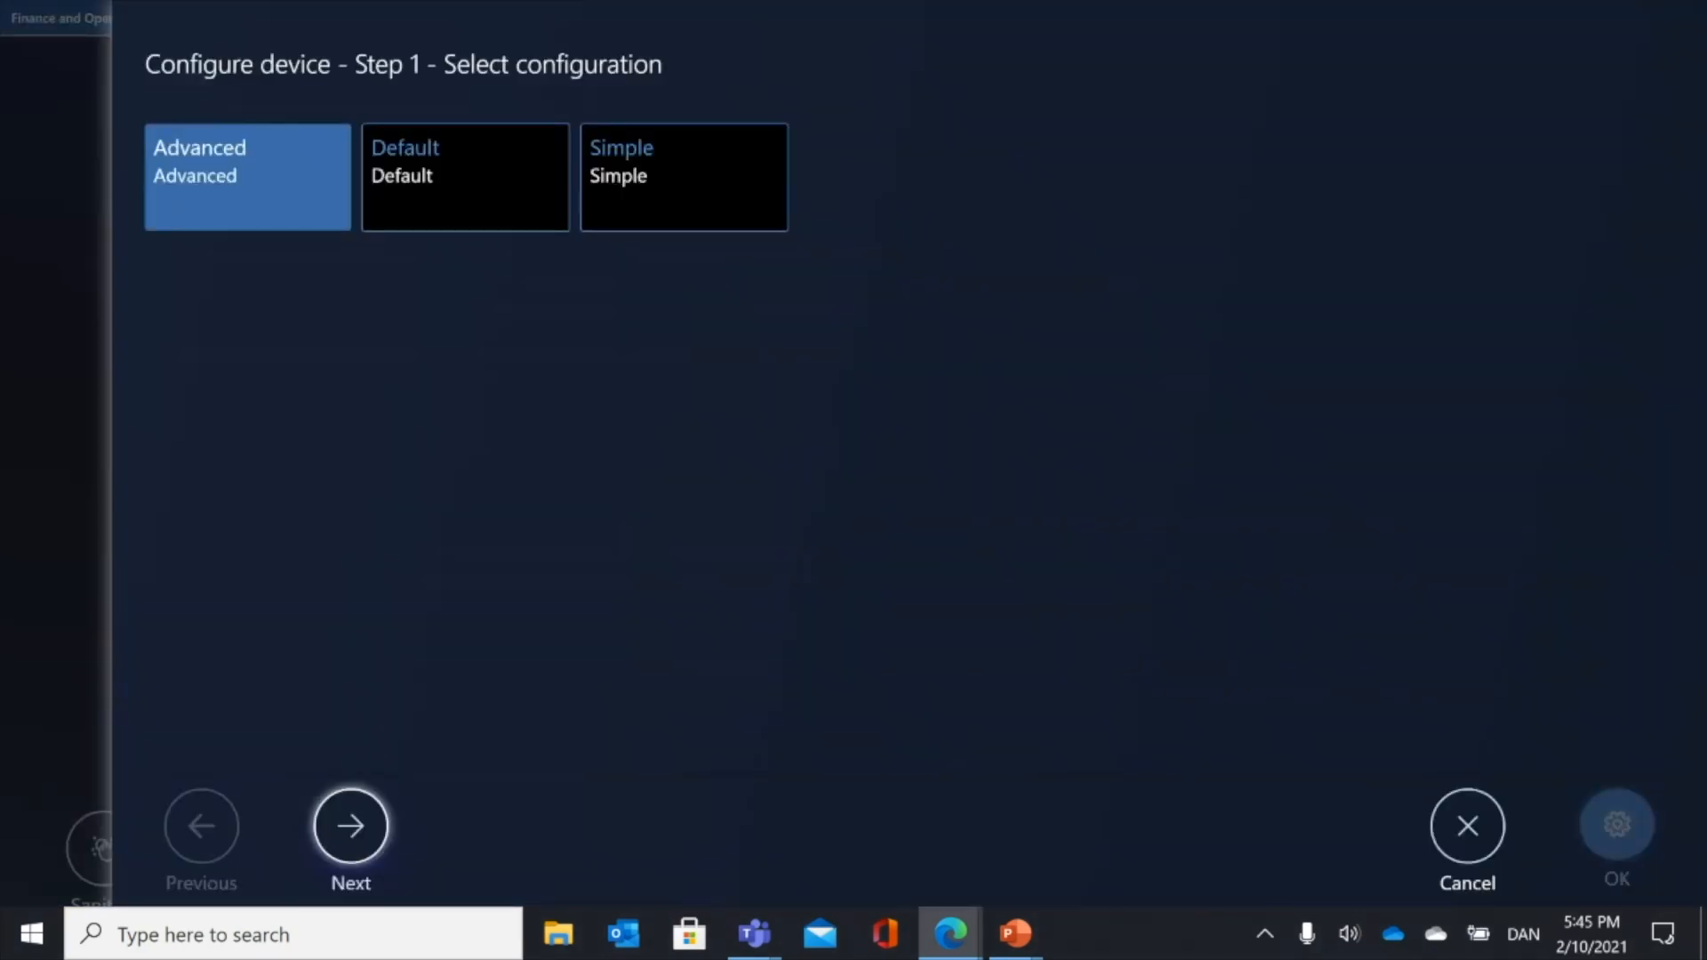
pyautogui.click(678, 179)
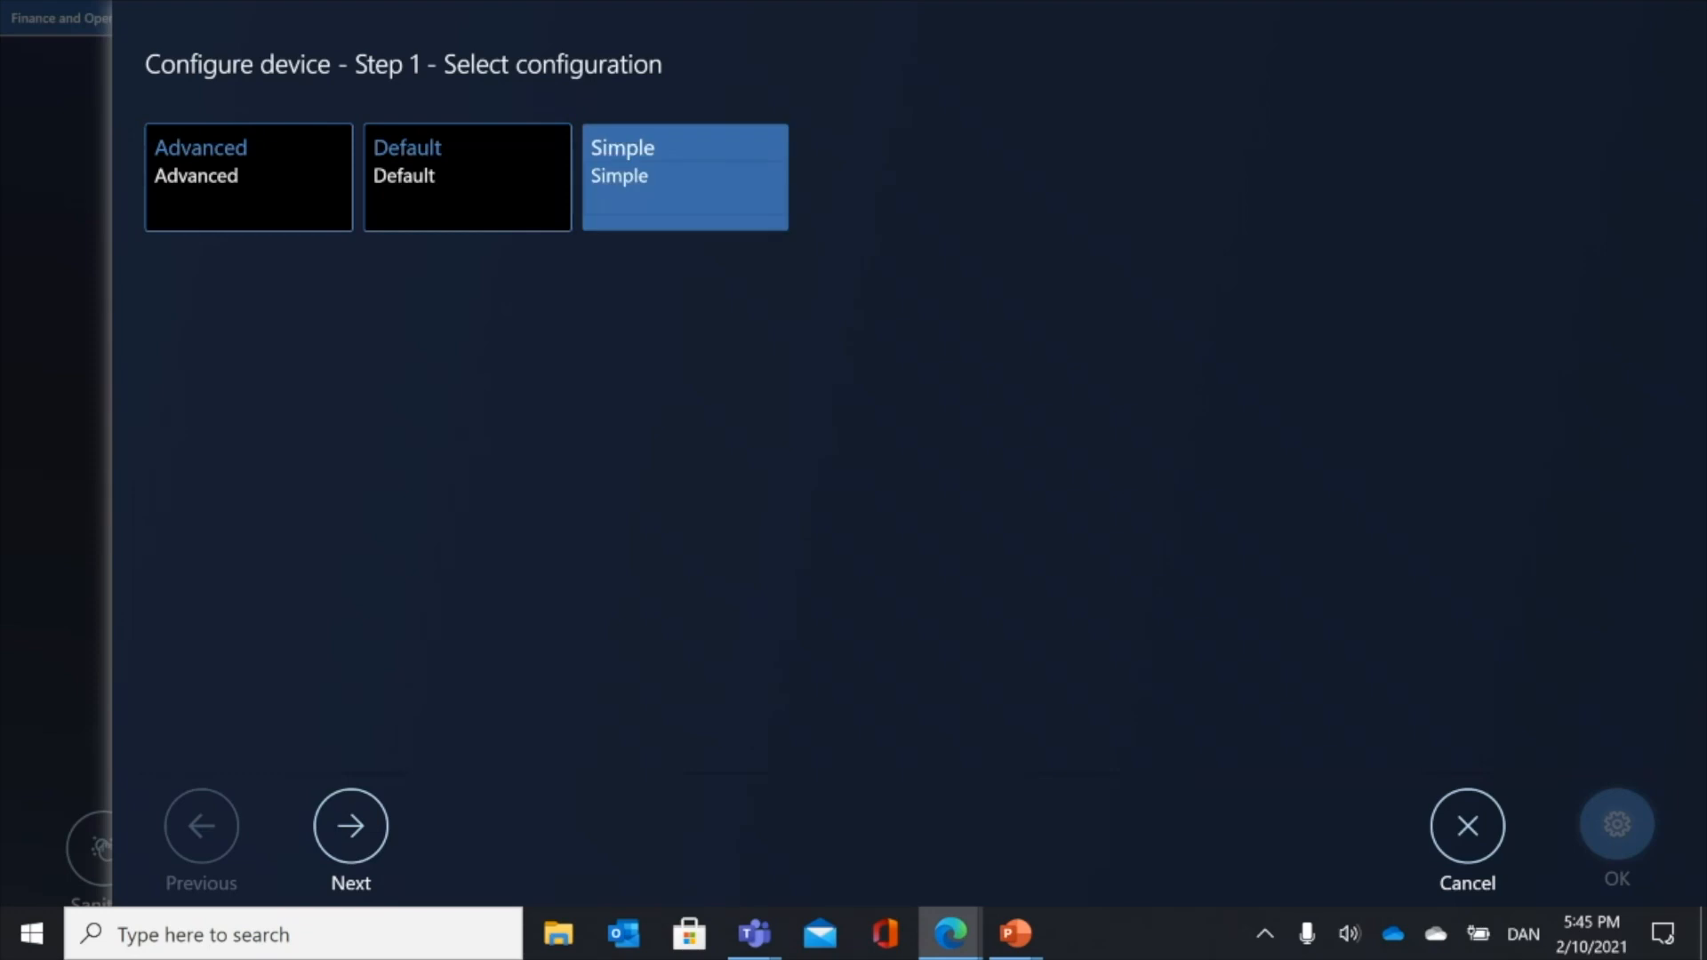
pyautogui.click(350, 826)
pyautogui.click(1248, 229)
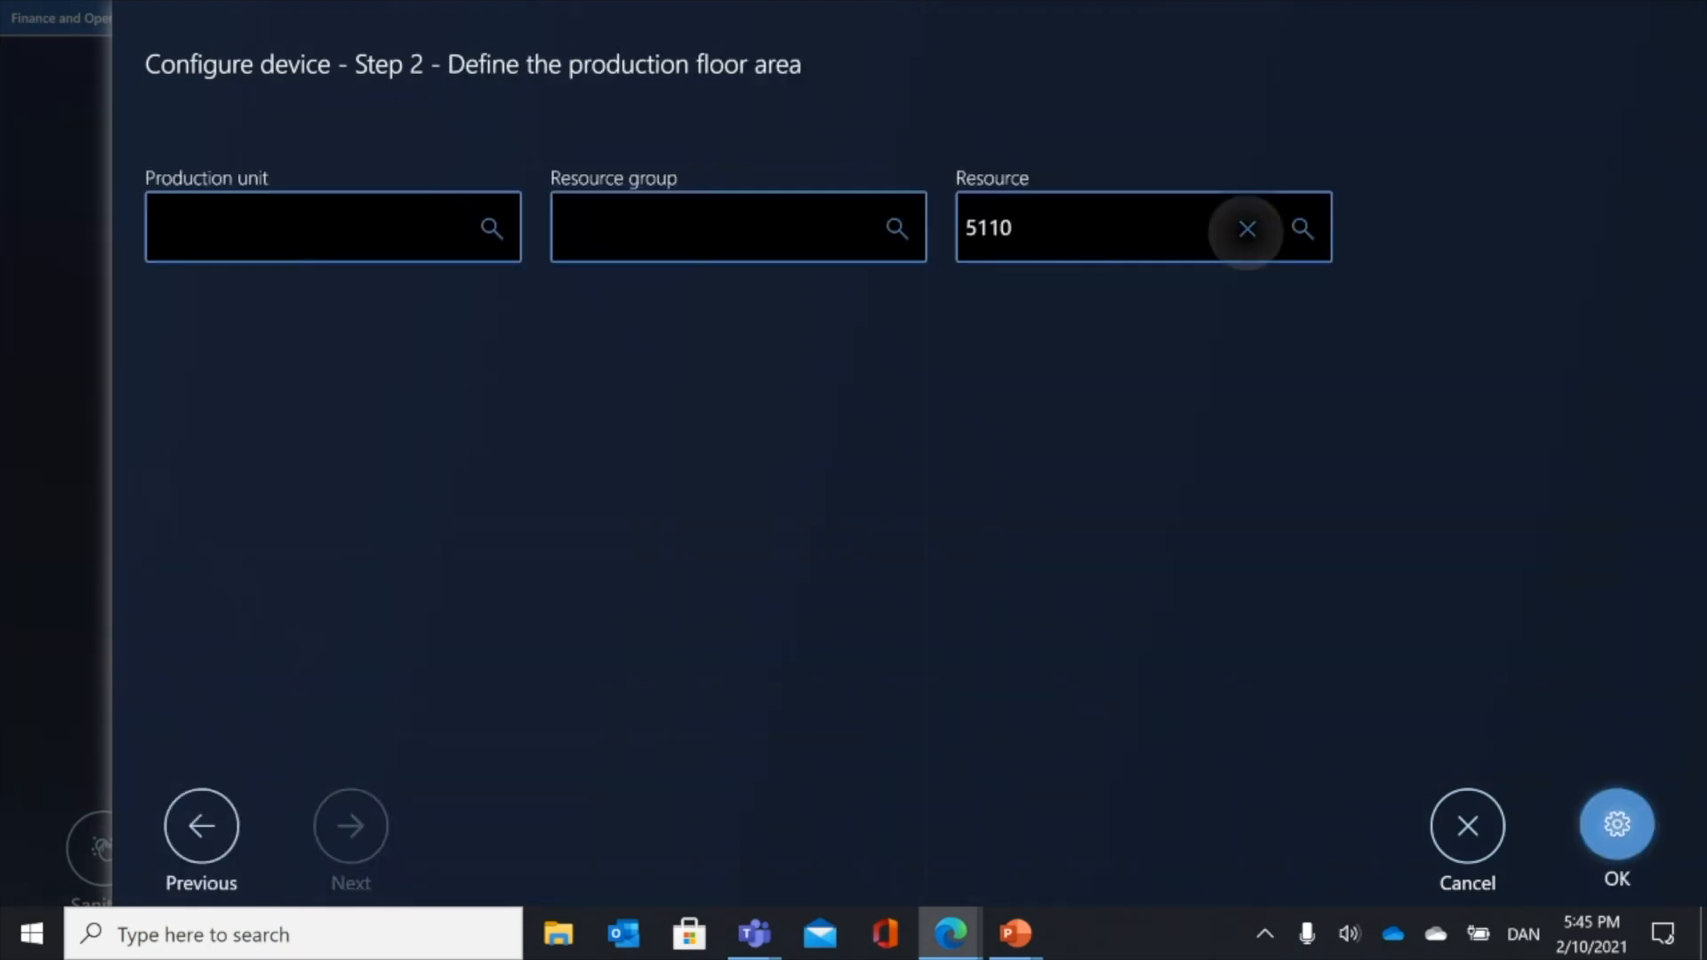
pyautogui.write('1211')
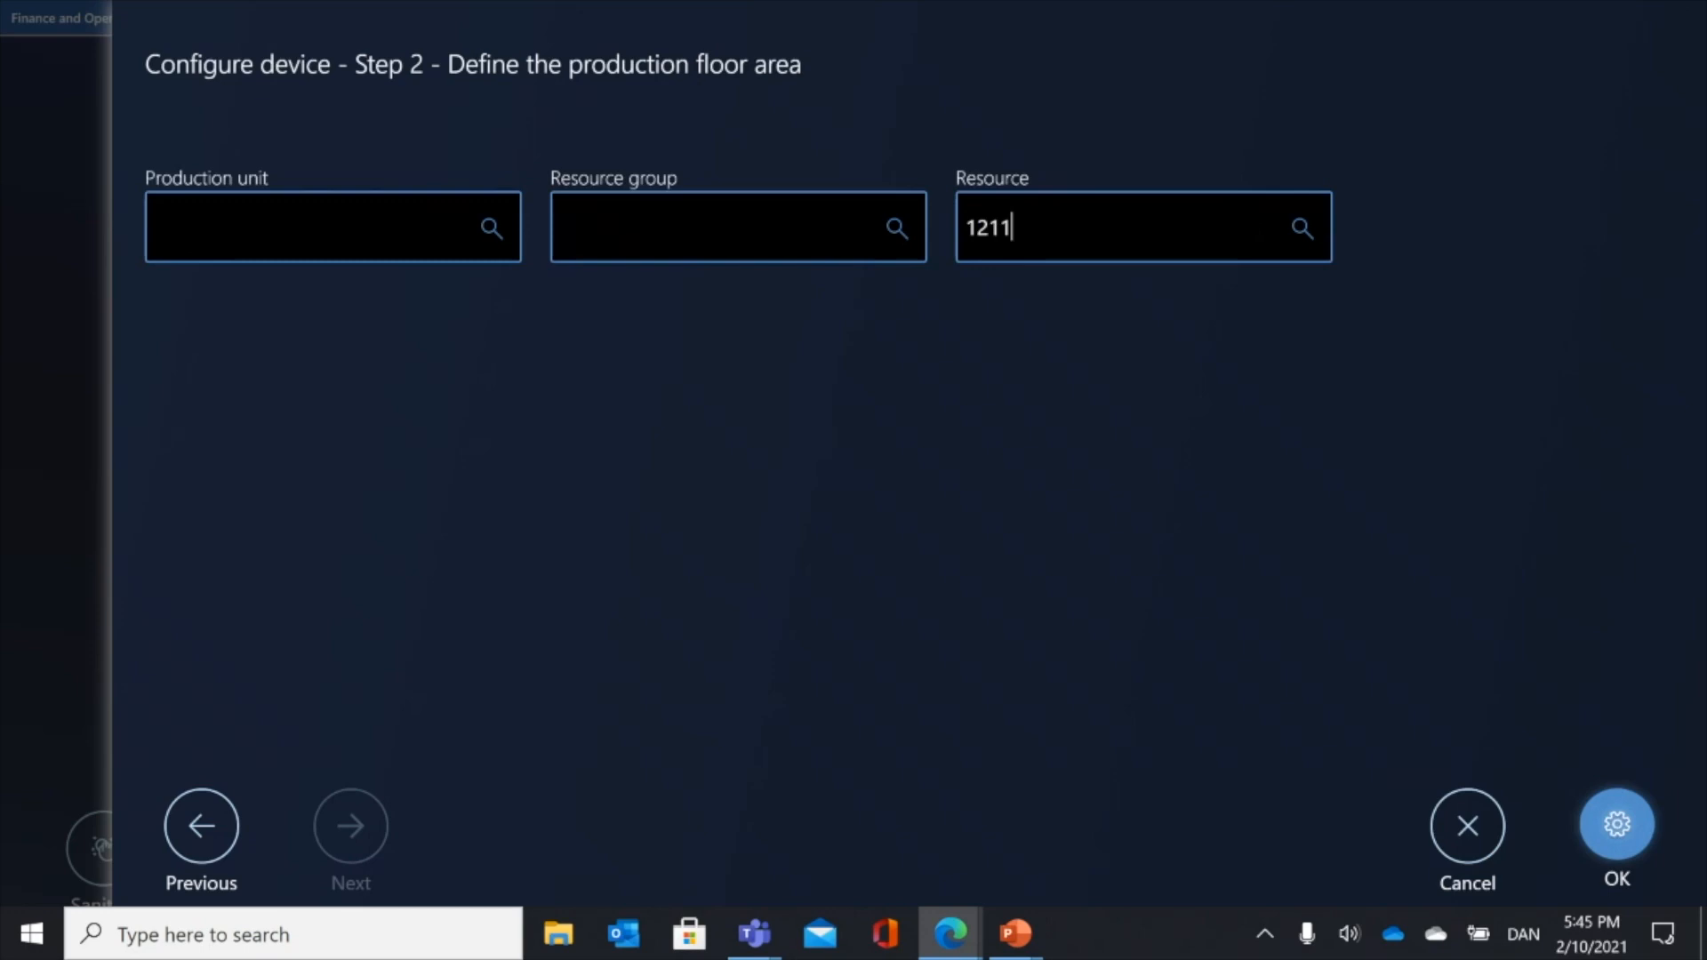
pyautogui.click(1617, 825)
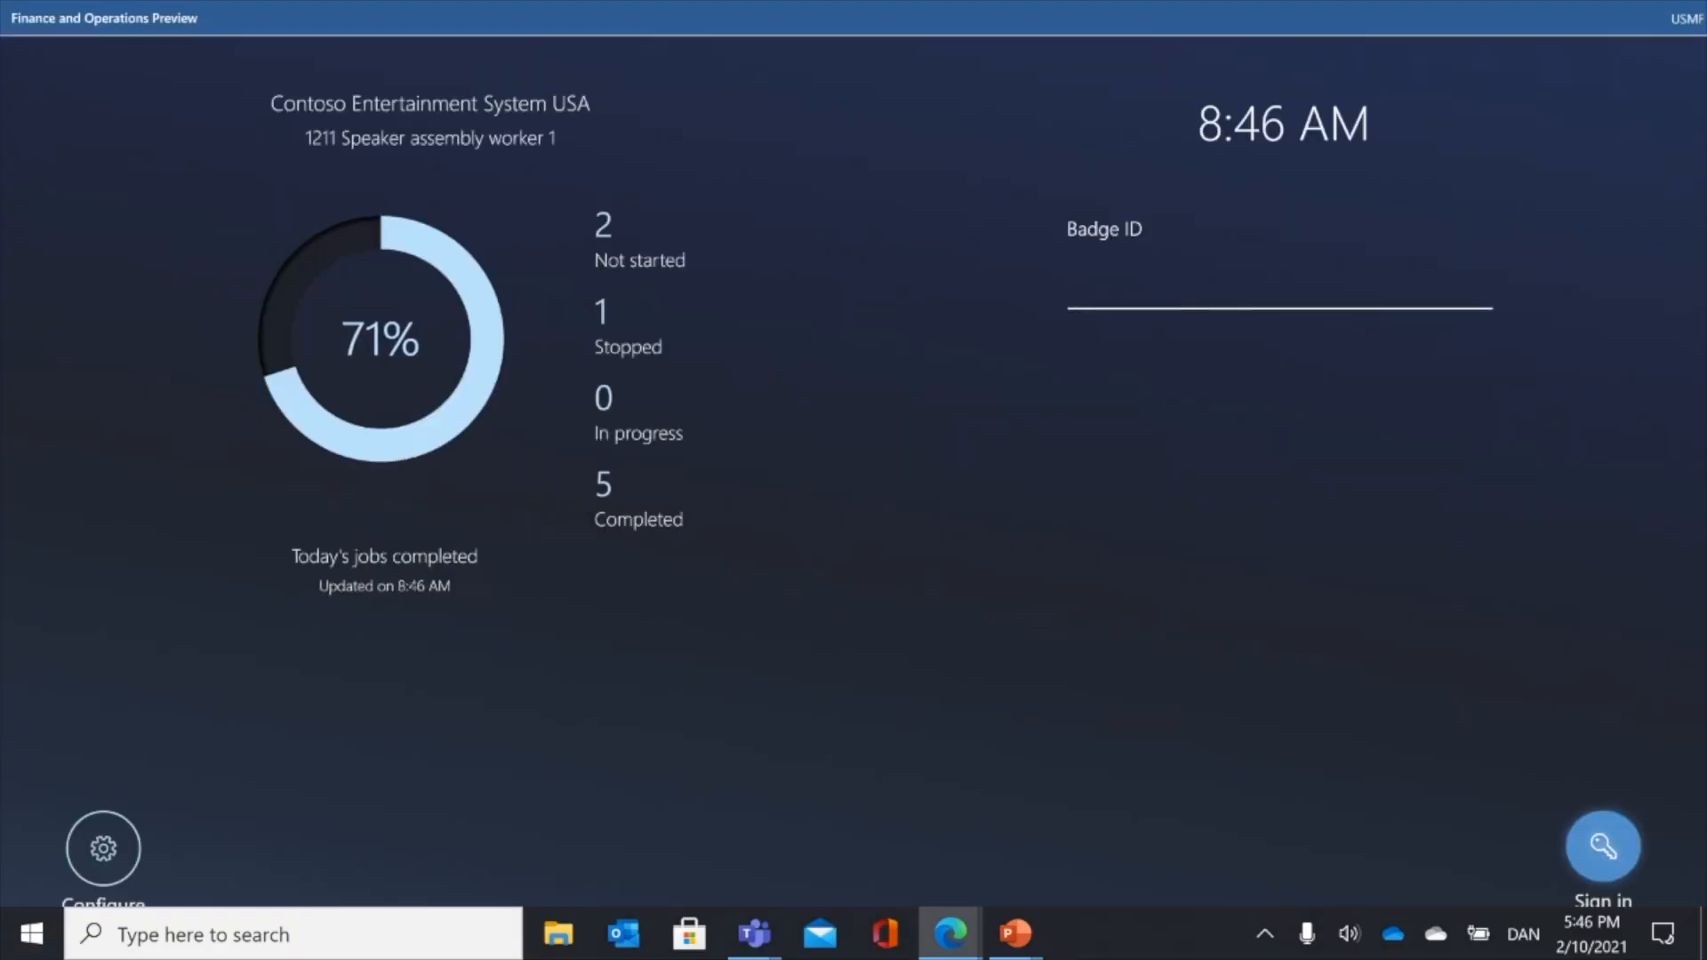
# - Sign in to the production floor execution interface with the worker's badge ID
pyautogui.click(1122, 290)
pyautogui.write('136')
pyautogui.press('Return')
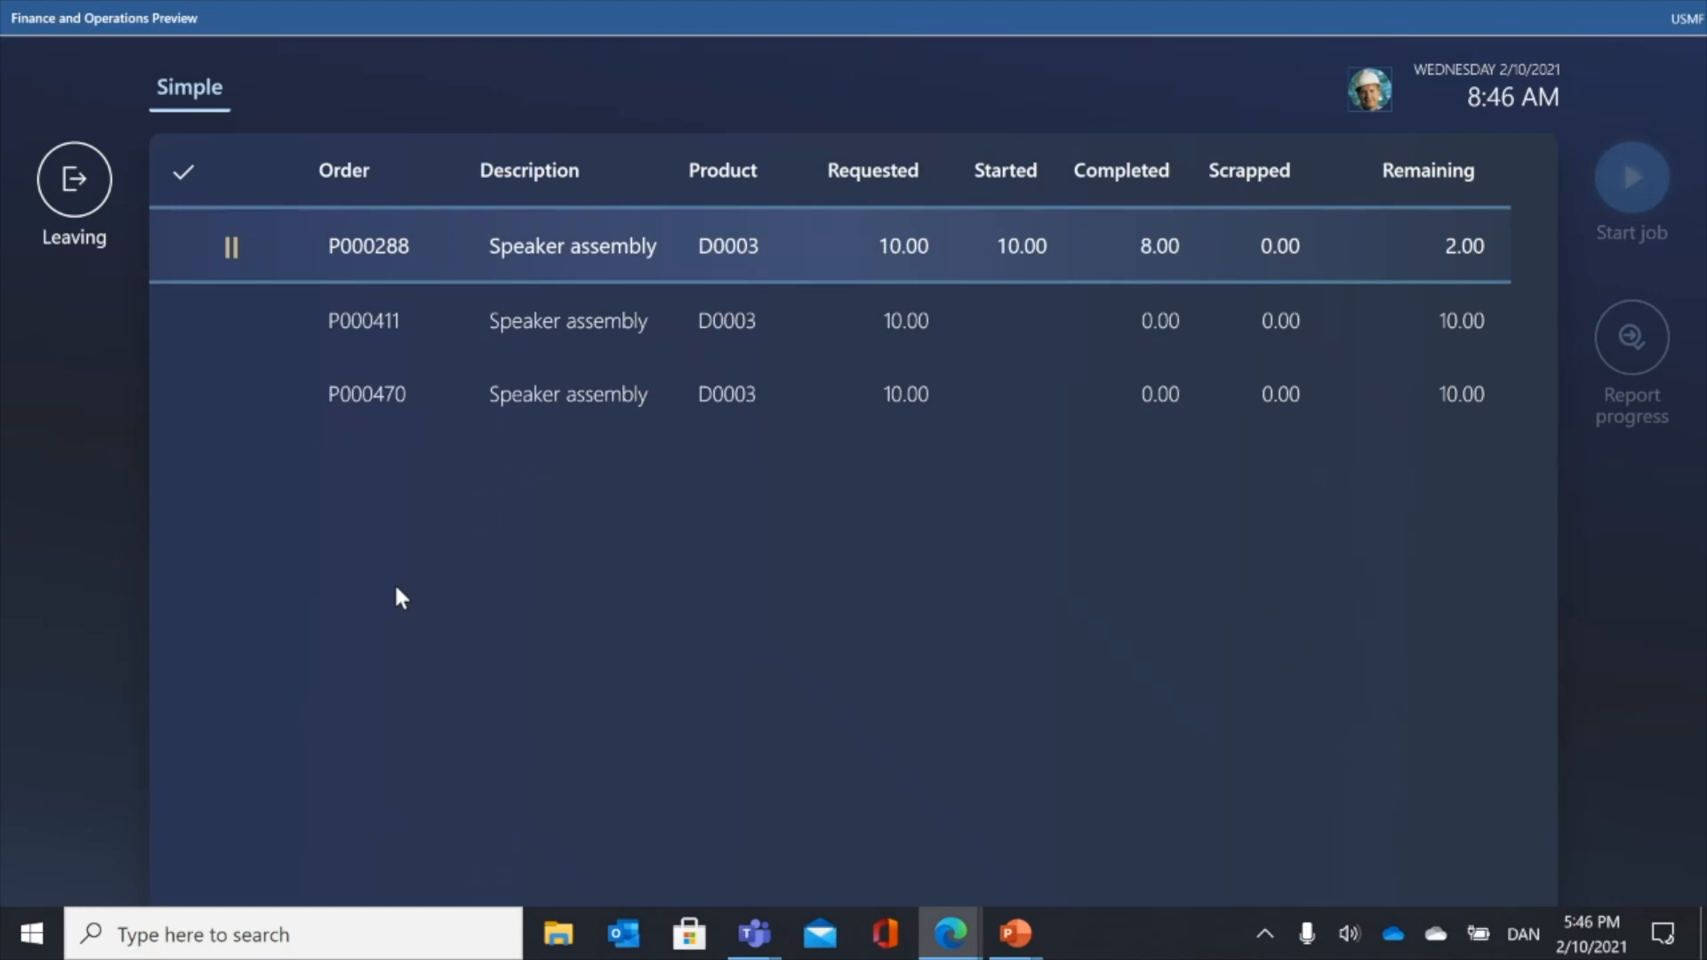
# - Select the P000411 speaker assembly job and check the leaving options without logging out
pyautogui.click(569, 321)
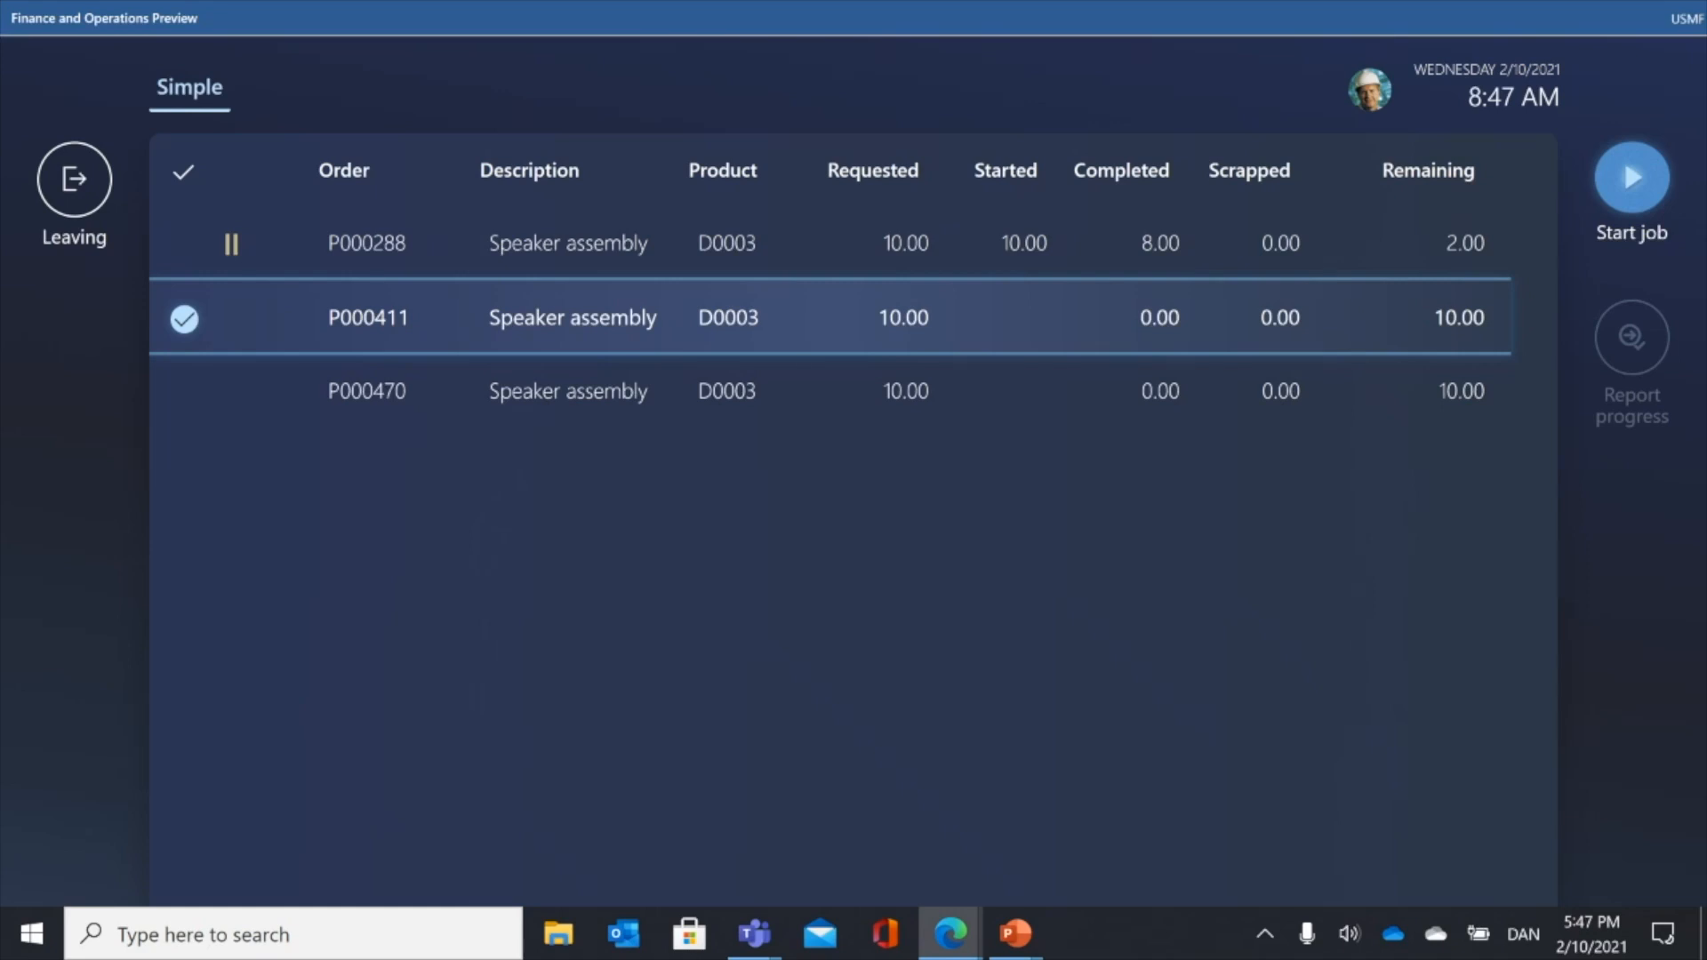
pyautogui.click(74, 178)
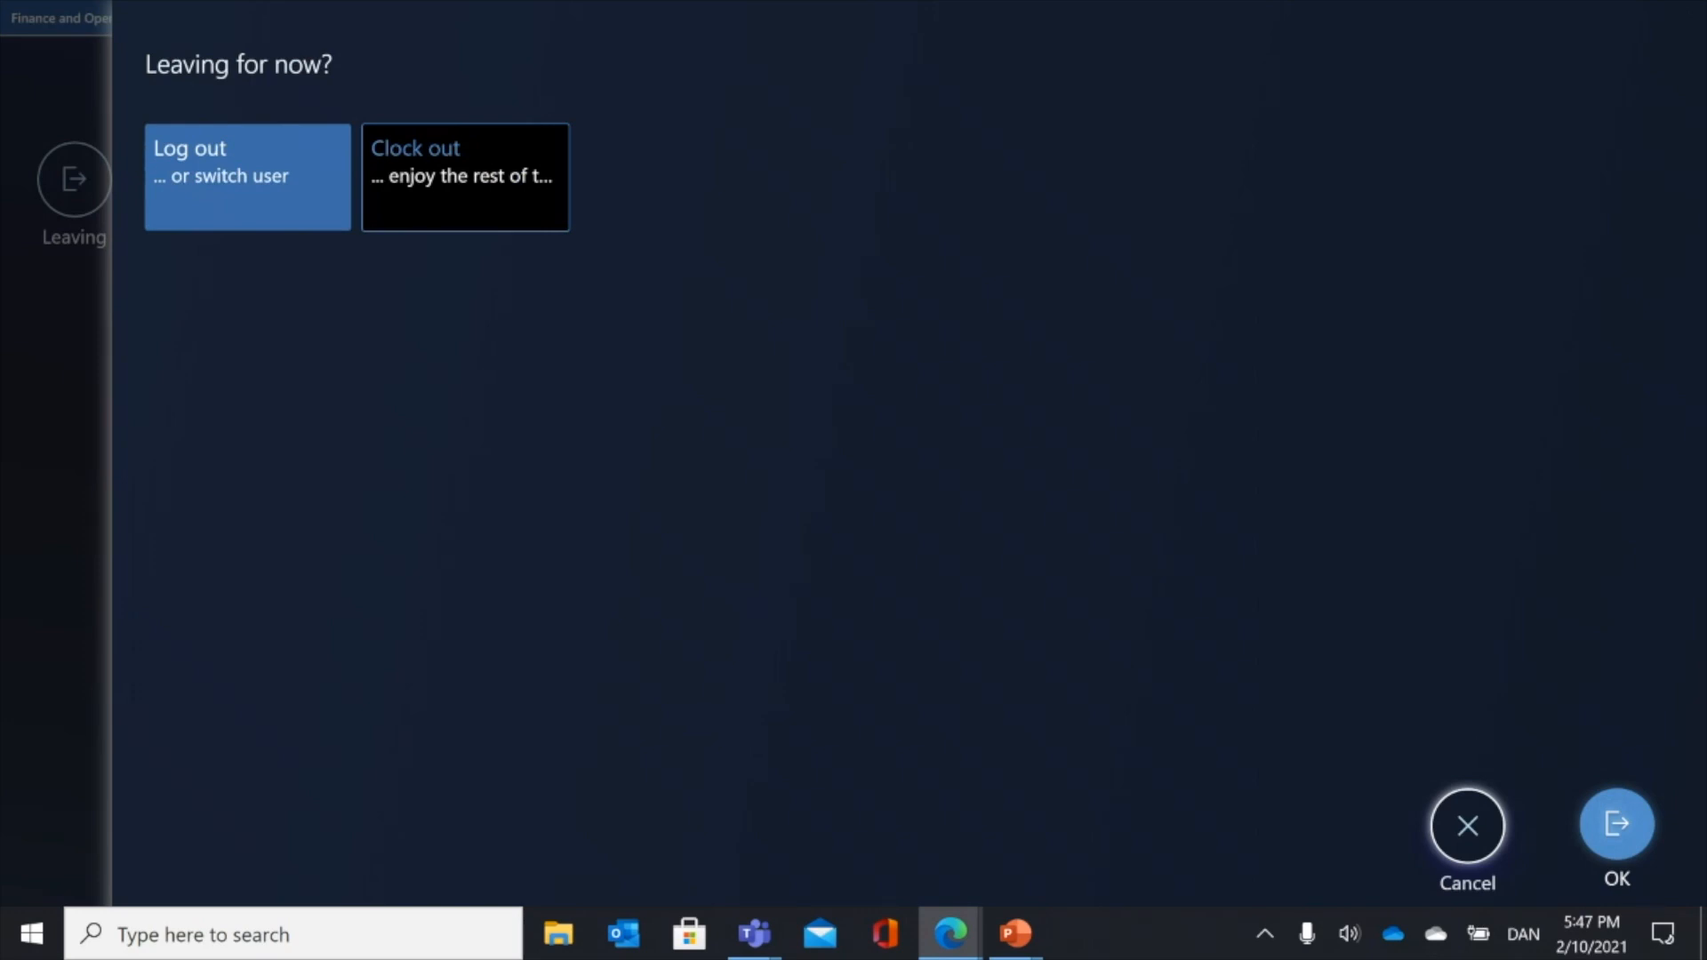
pyautogui.click(1468, 826)
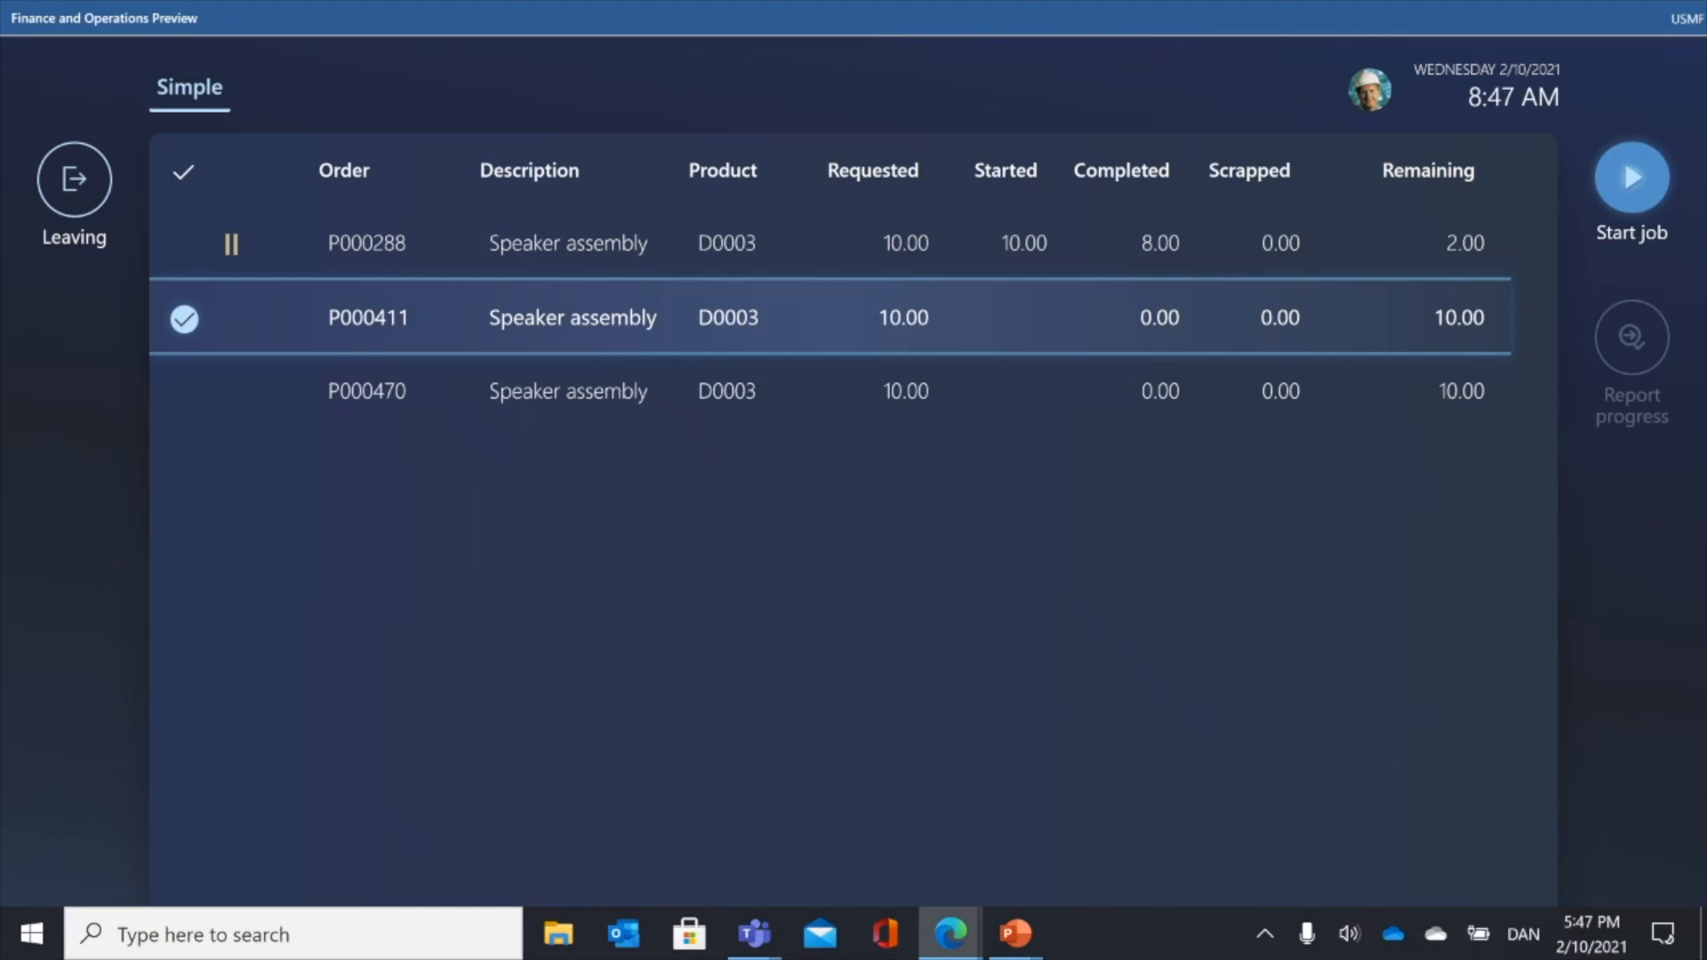
# - Switch to the All assets window, search for "cpe" and open the Configure production floor execution page
pyautogui.hotkey('alt', 'Tab')
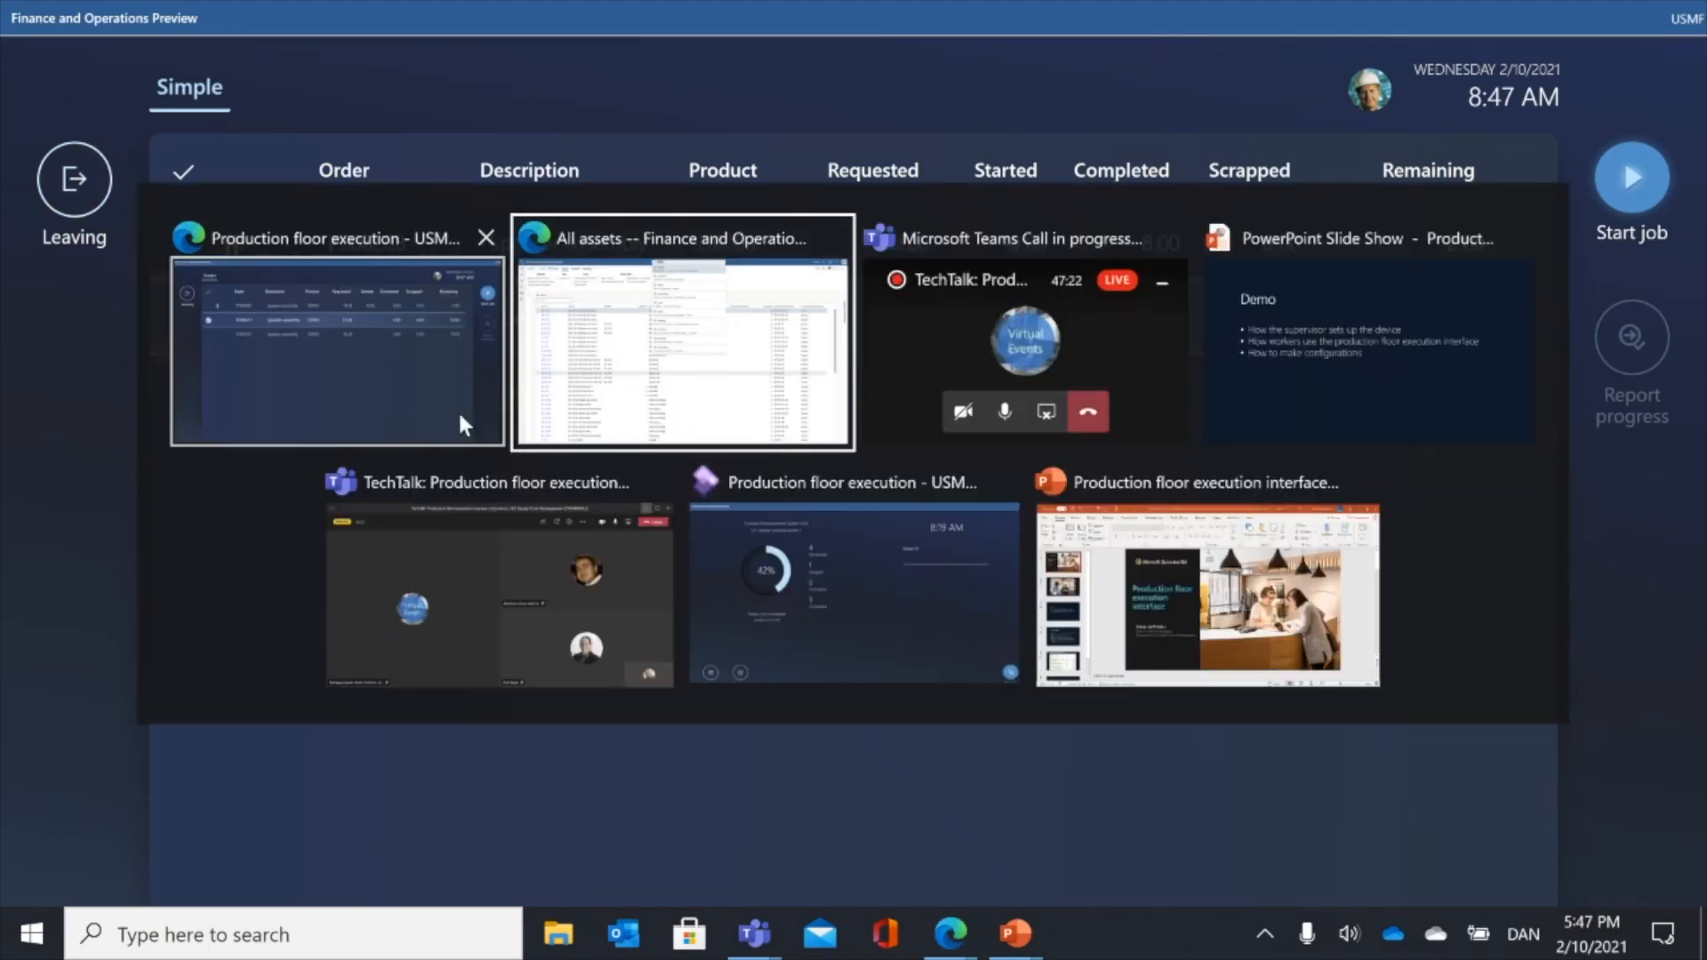
pyautogui.click(642, 328)
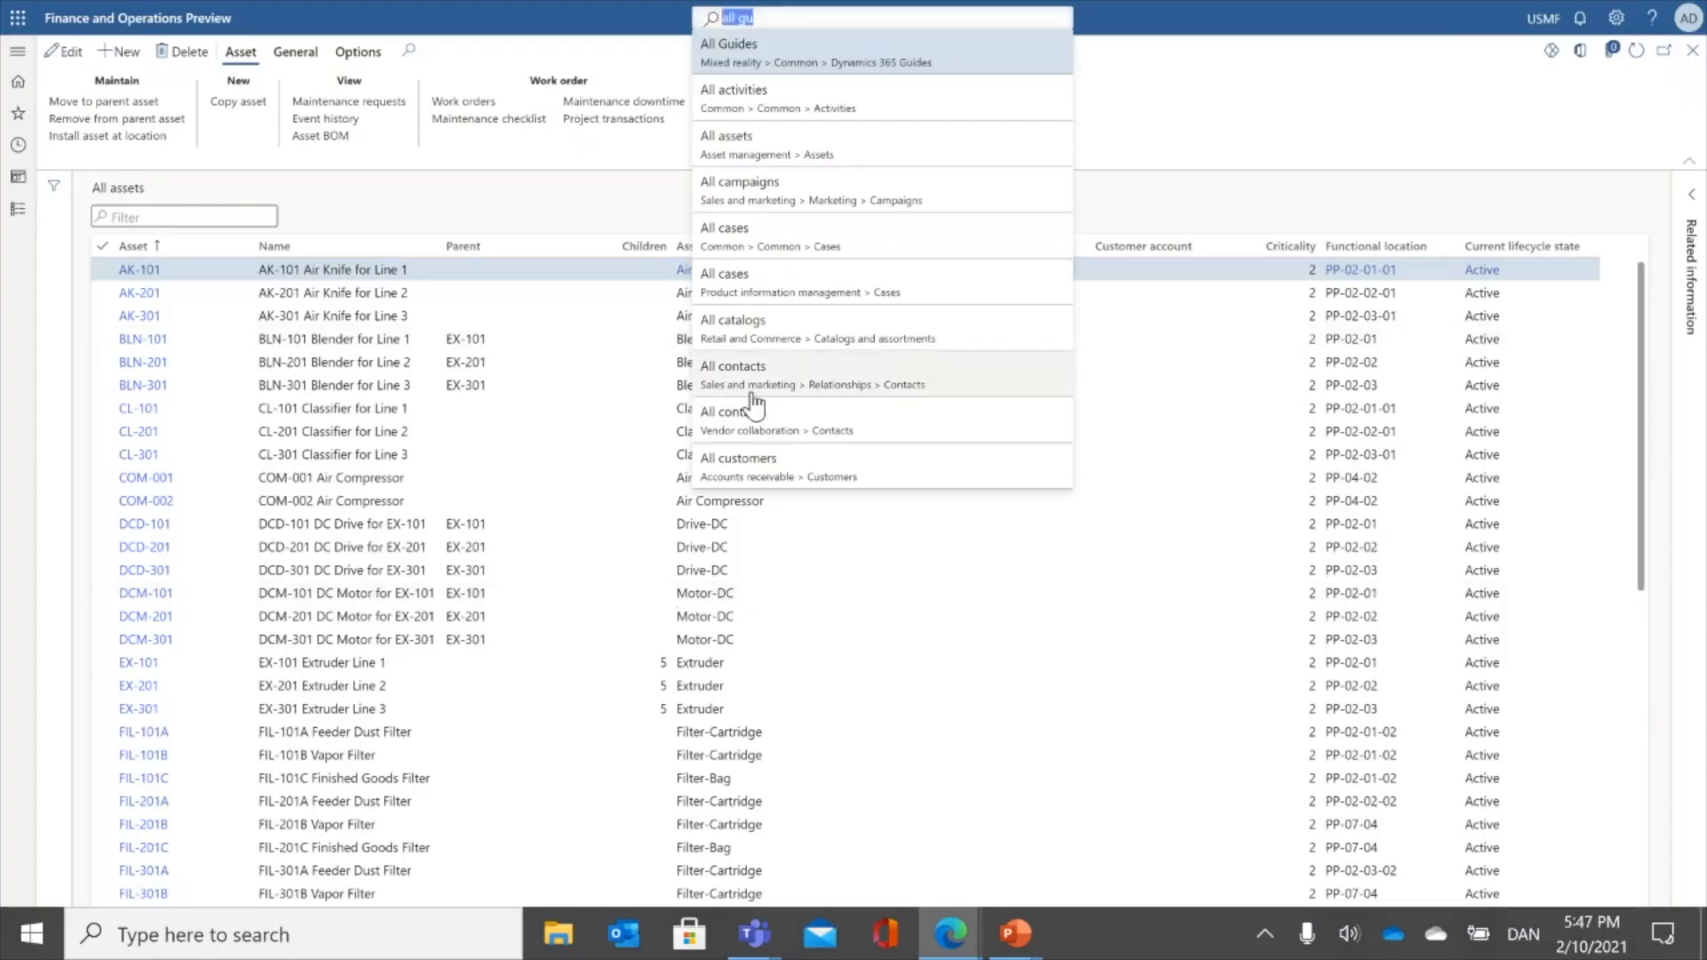
pyautogui.click(788, 17)
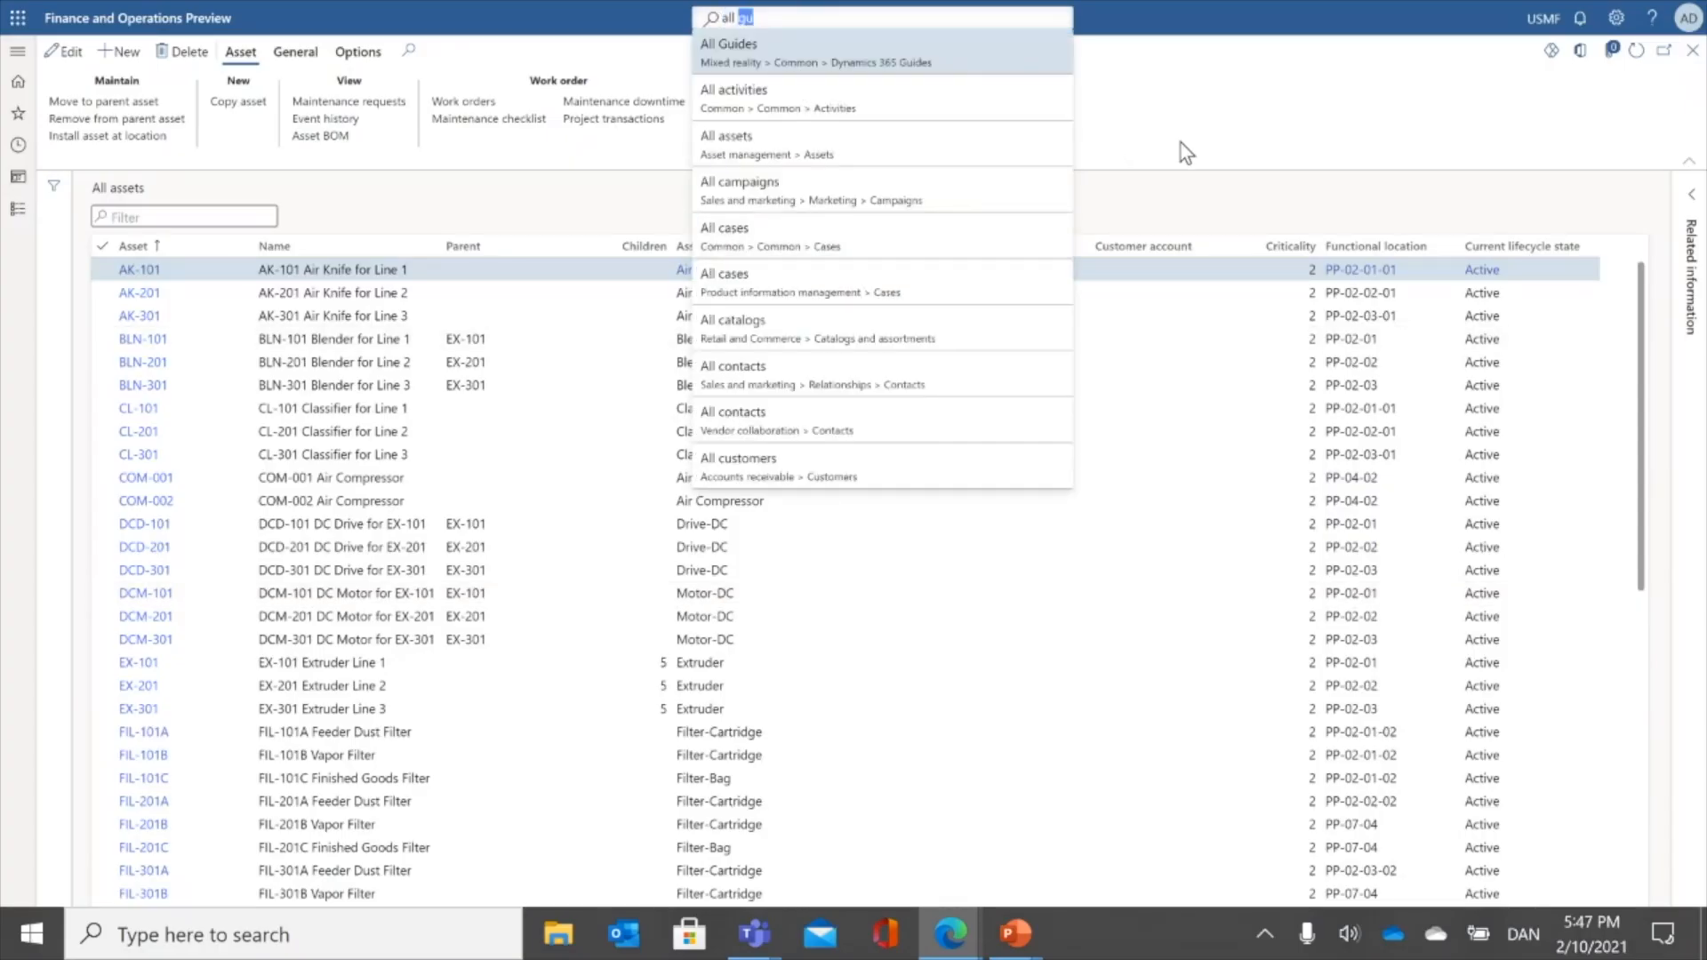
pyautogui.press('BackSpace')
pyautogui.press('BackSpace')
pyautogui.press('BackSpace')
pyautogui.write('cpe')
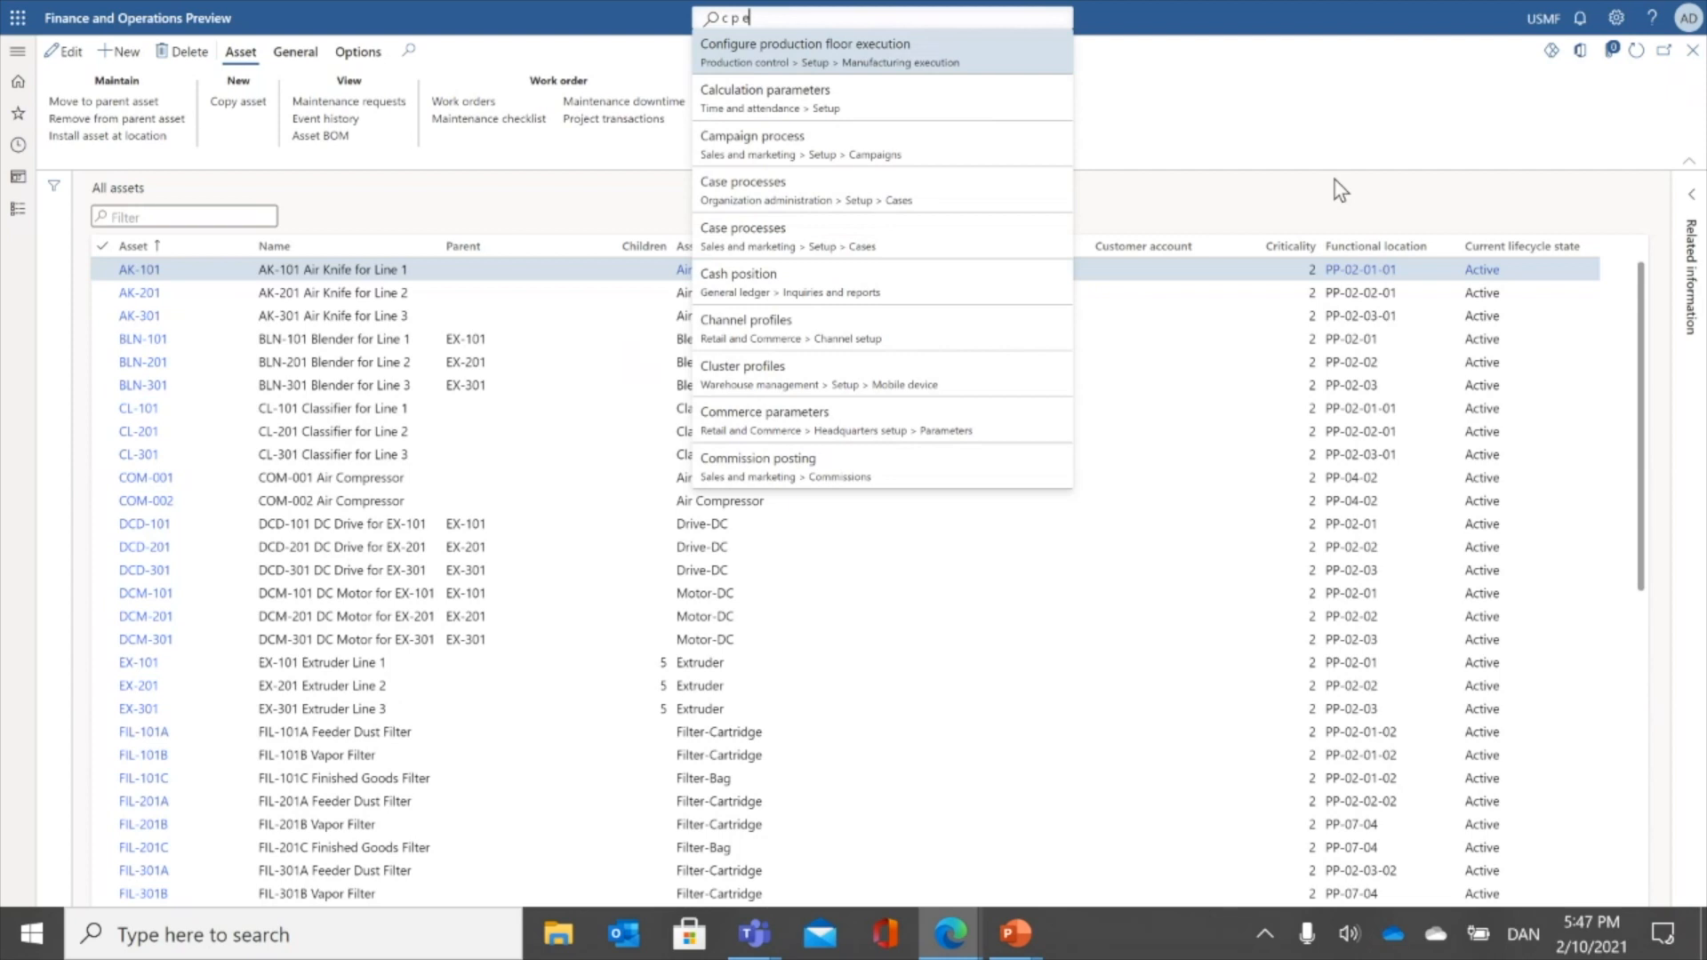
pyautogui.click(923, 66)
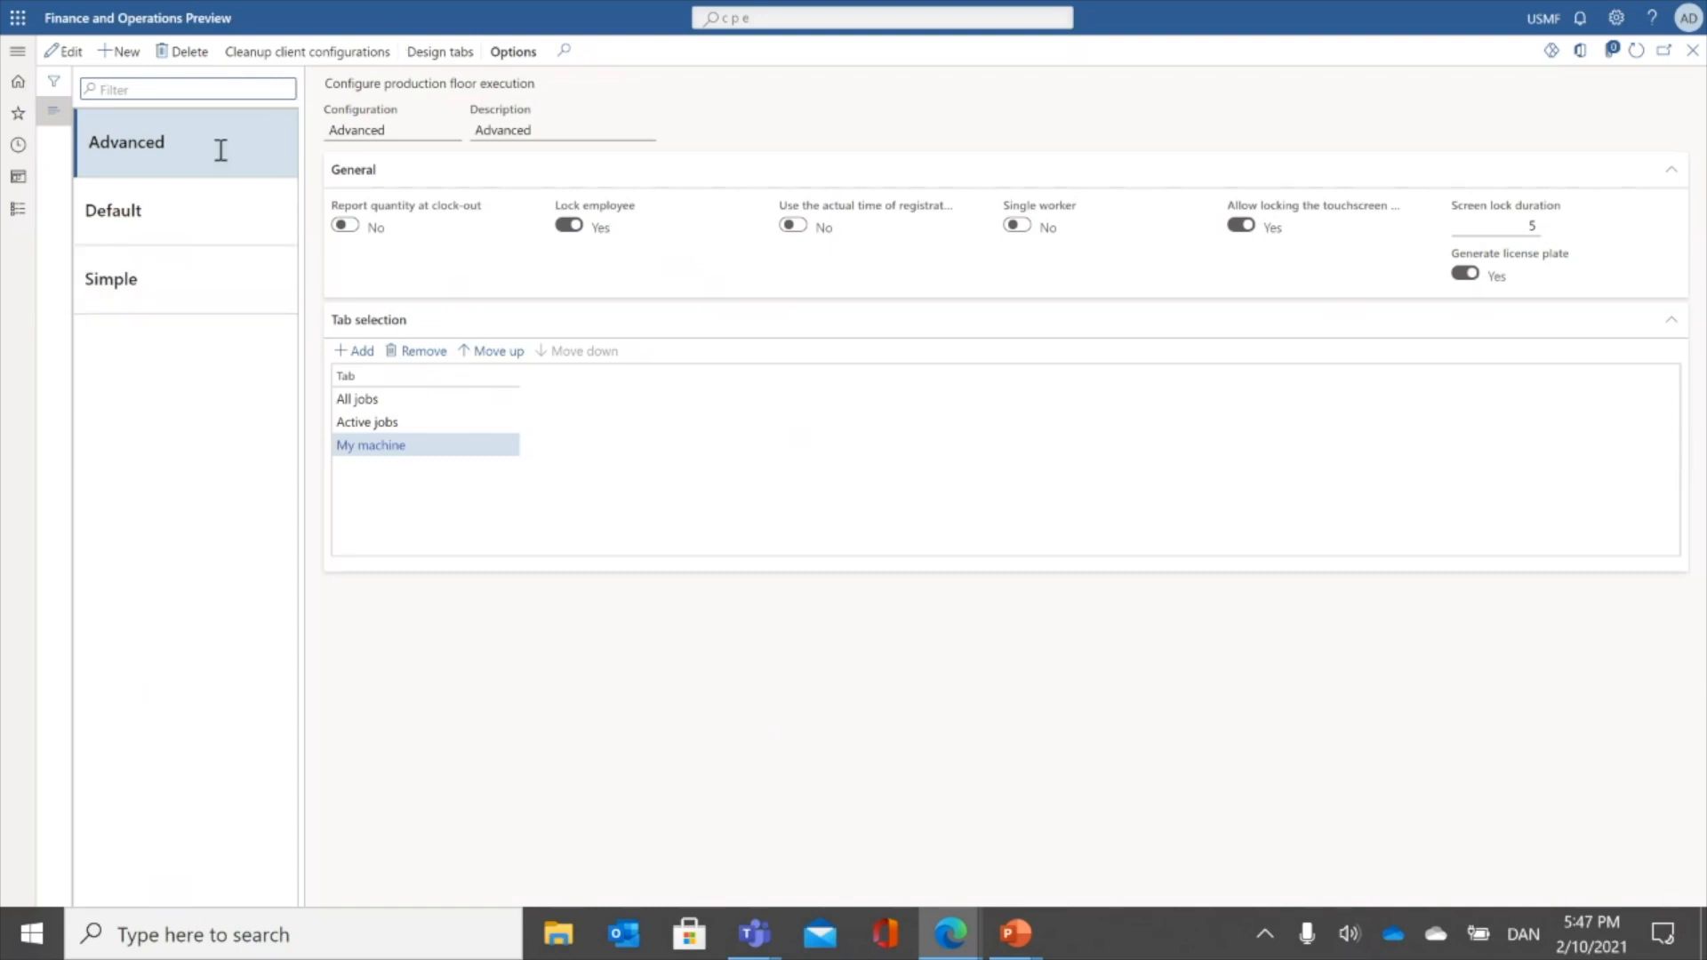
# - Review the general settings and tab selections of the Default, Simple and Advanced configurations
pyautogui.click(229, 206)
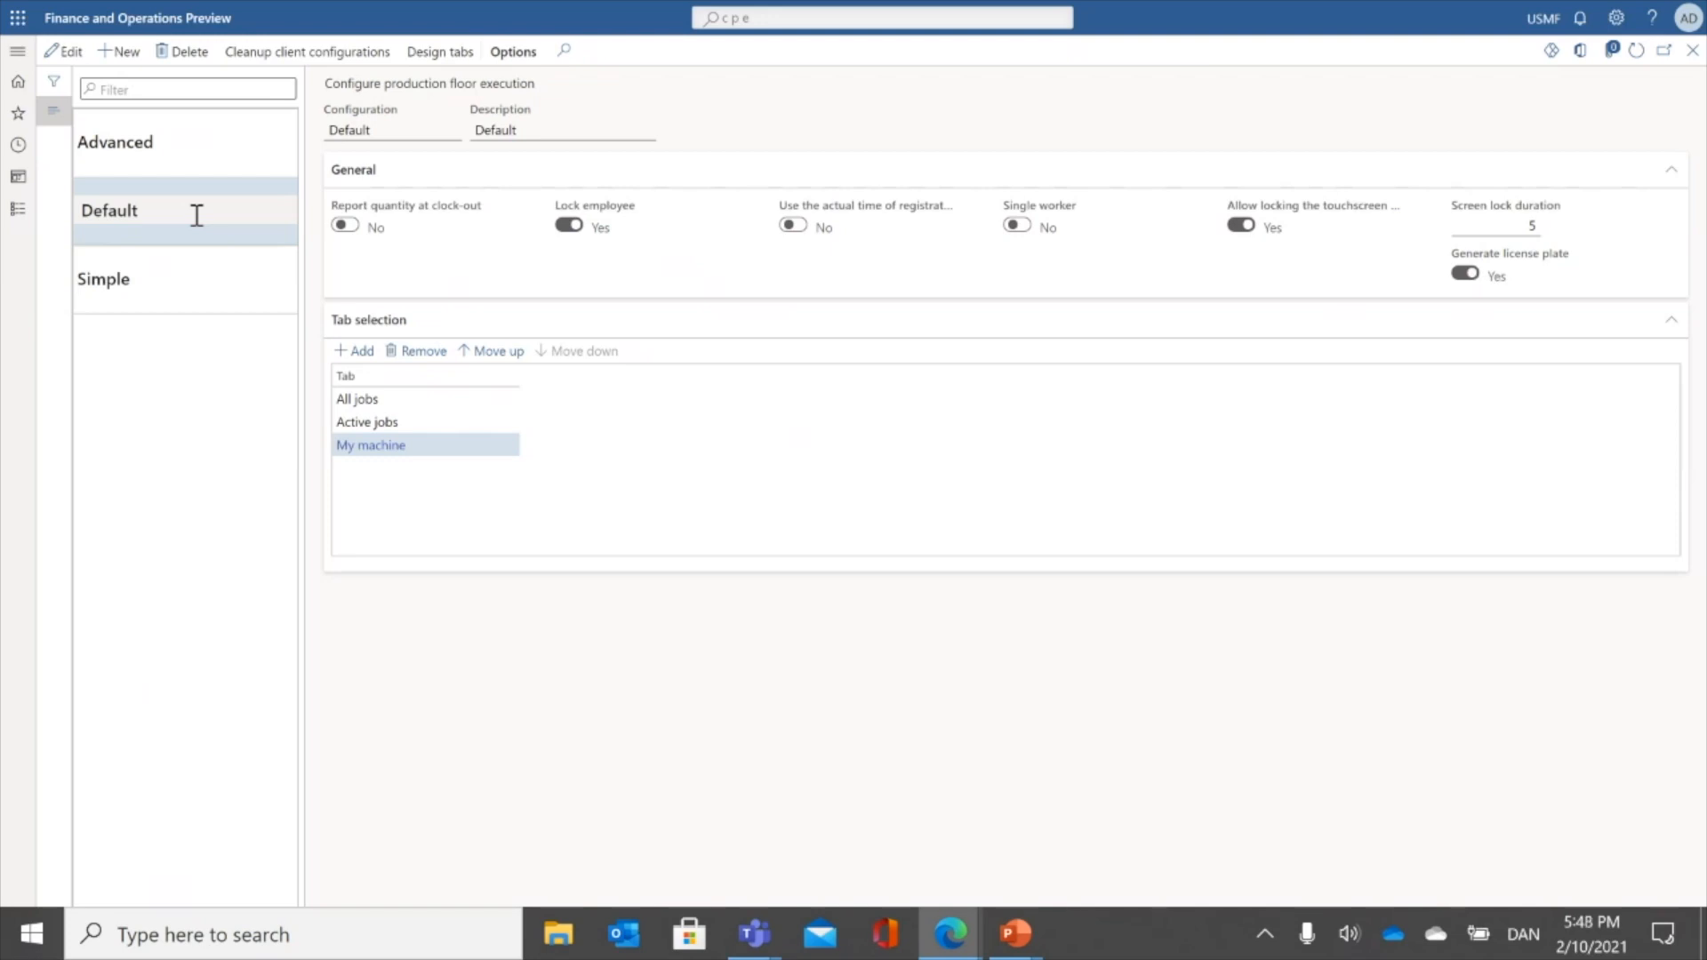
pyautogui.click(190, 271)
pyautogui.click(201, 172)
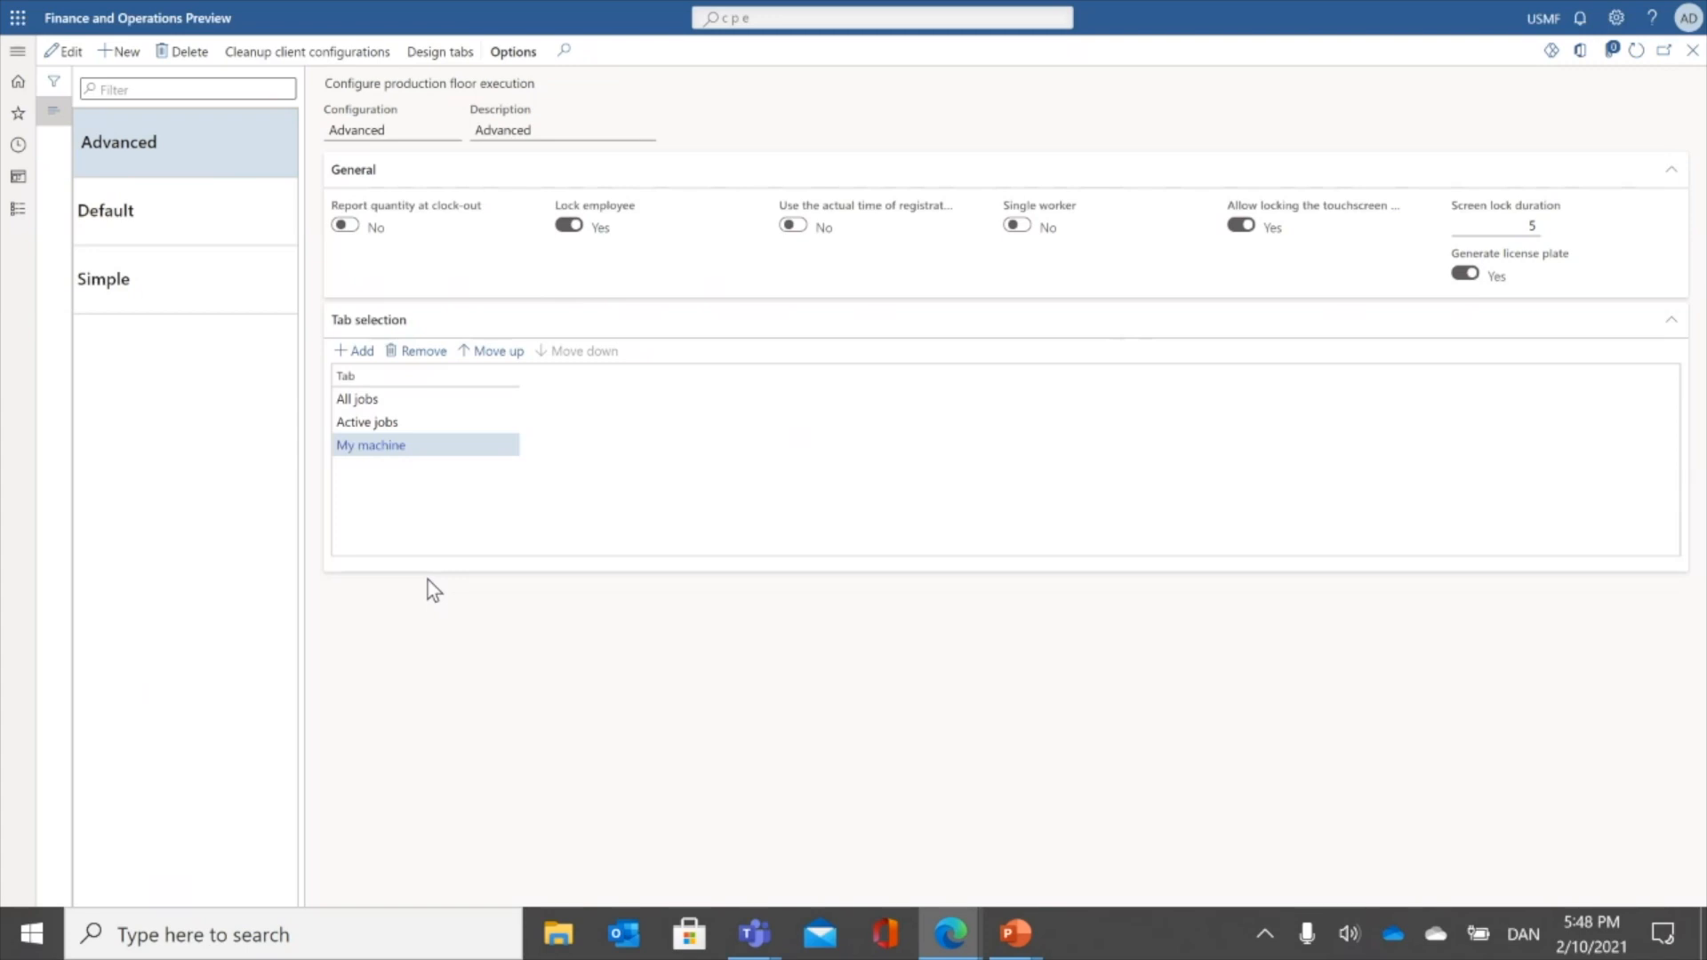
pyautogui.click(487, 397)
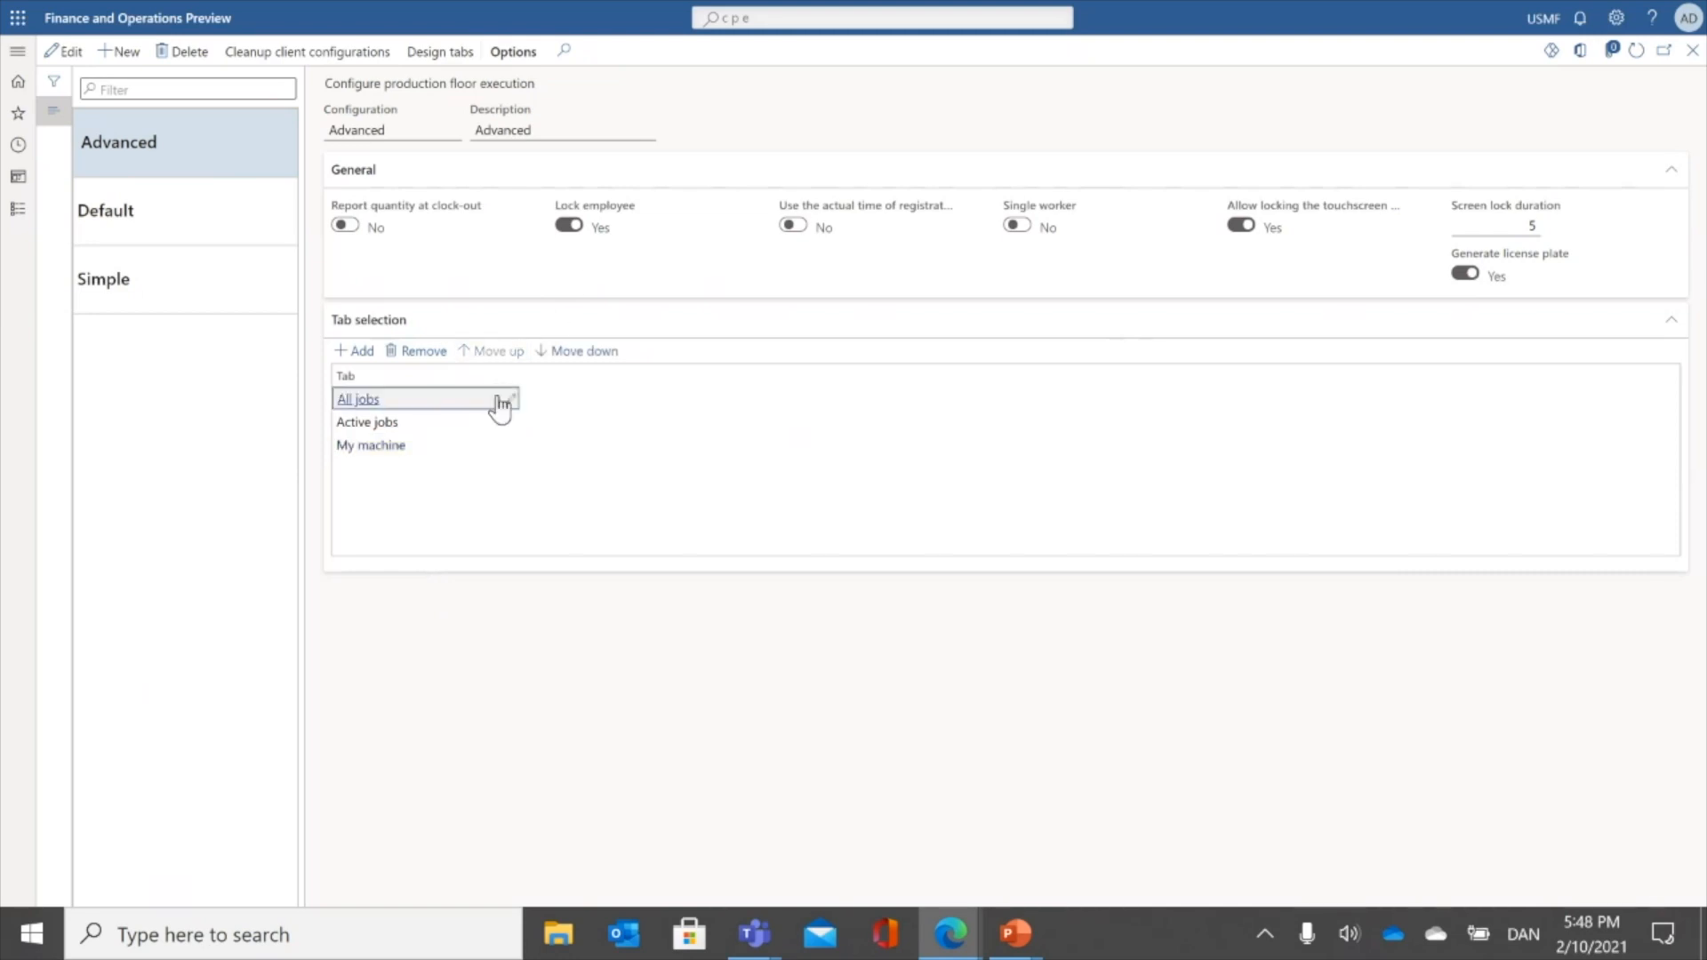
pyautogui.click(489, 420)
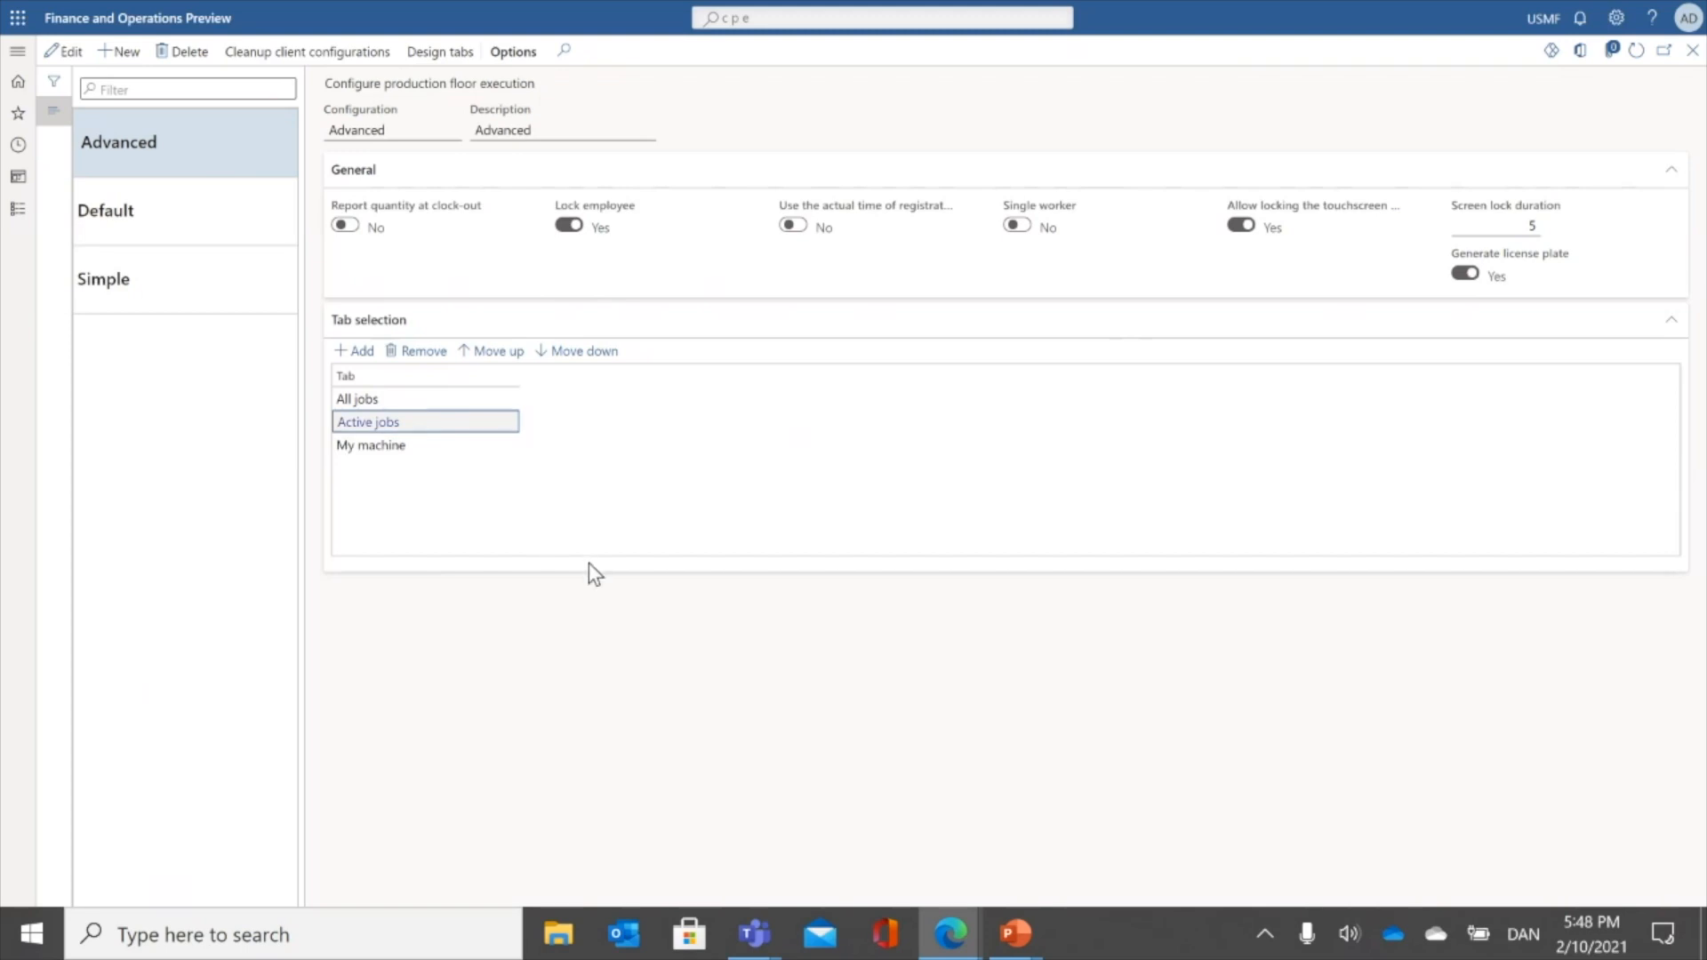
pyautogui.click(461, 445)
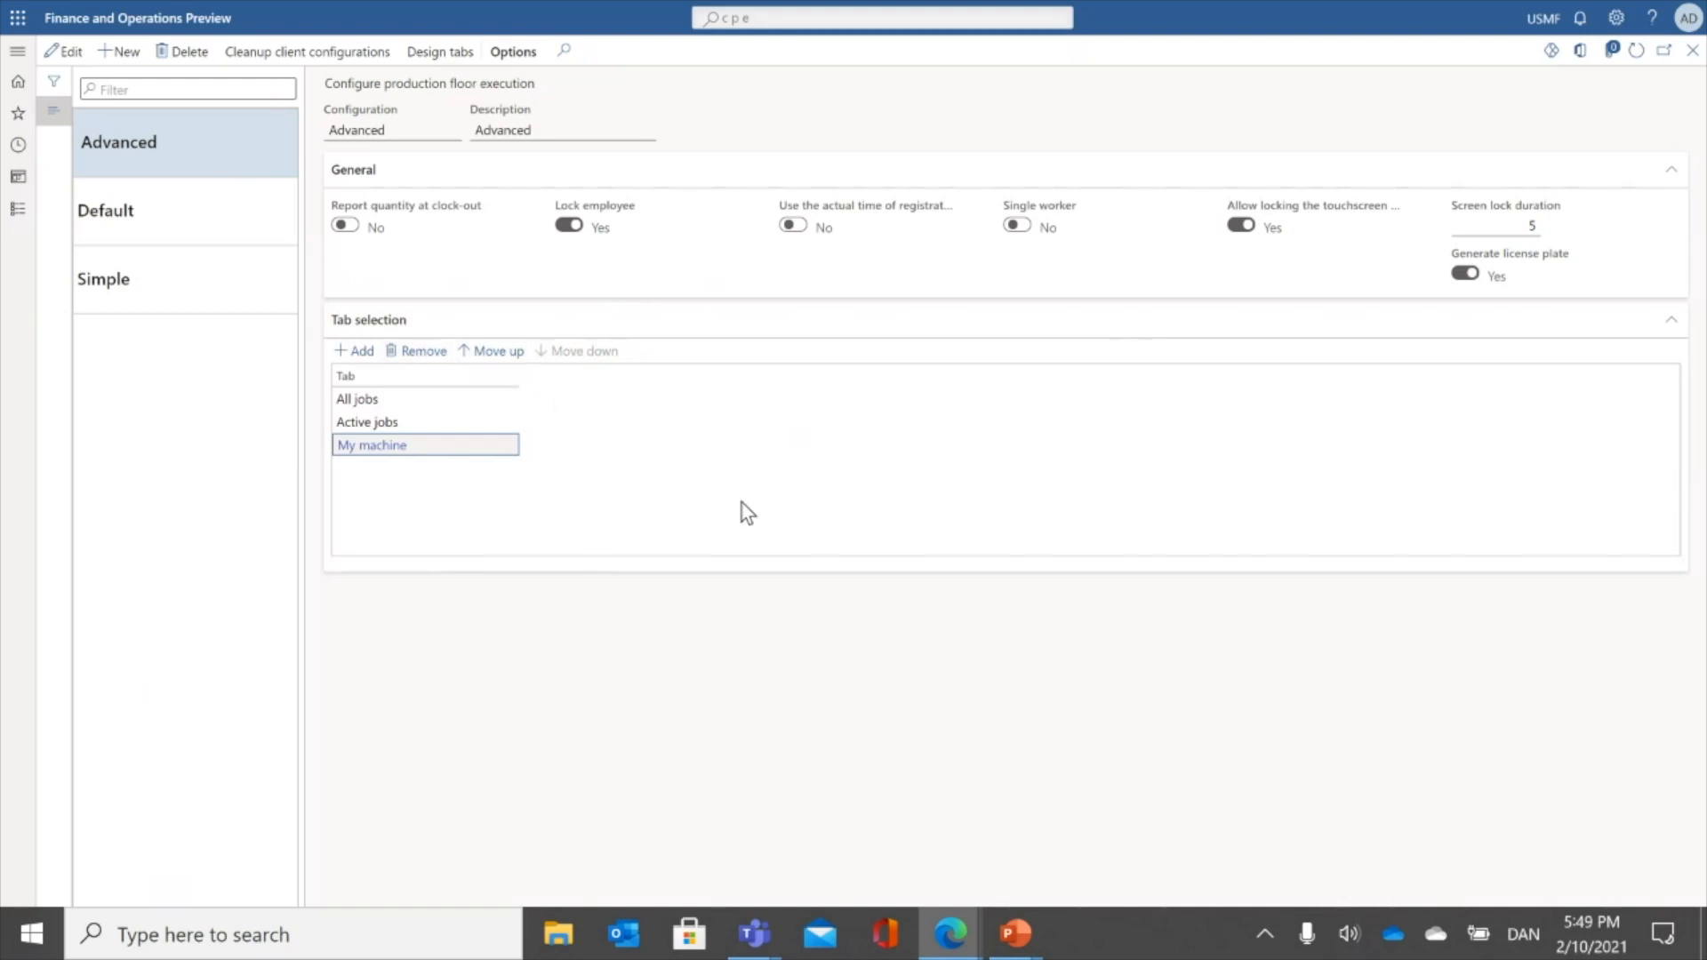
pyautogui.click(406, 398)
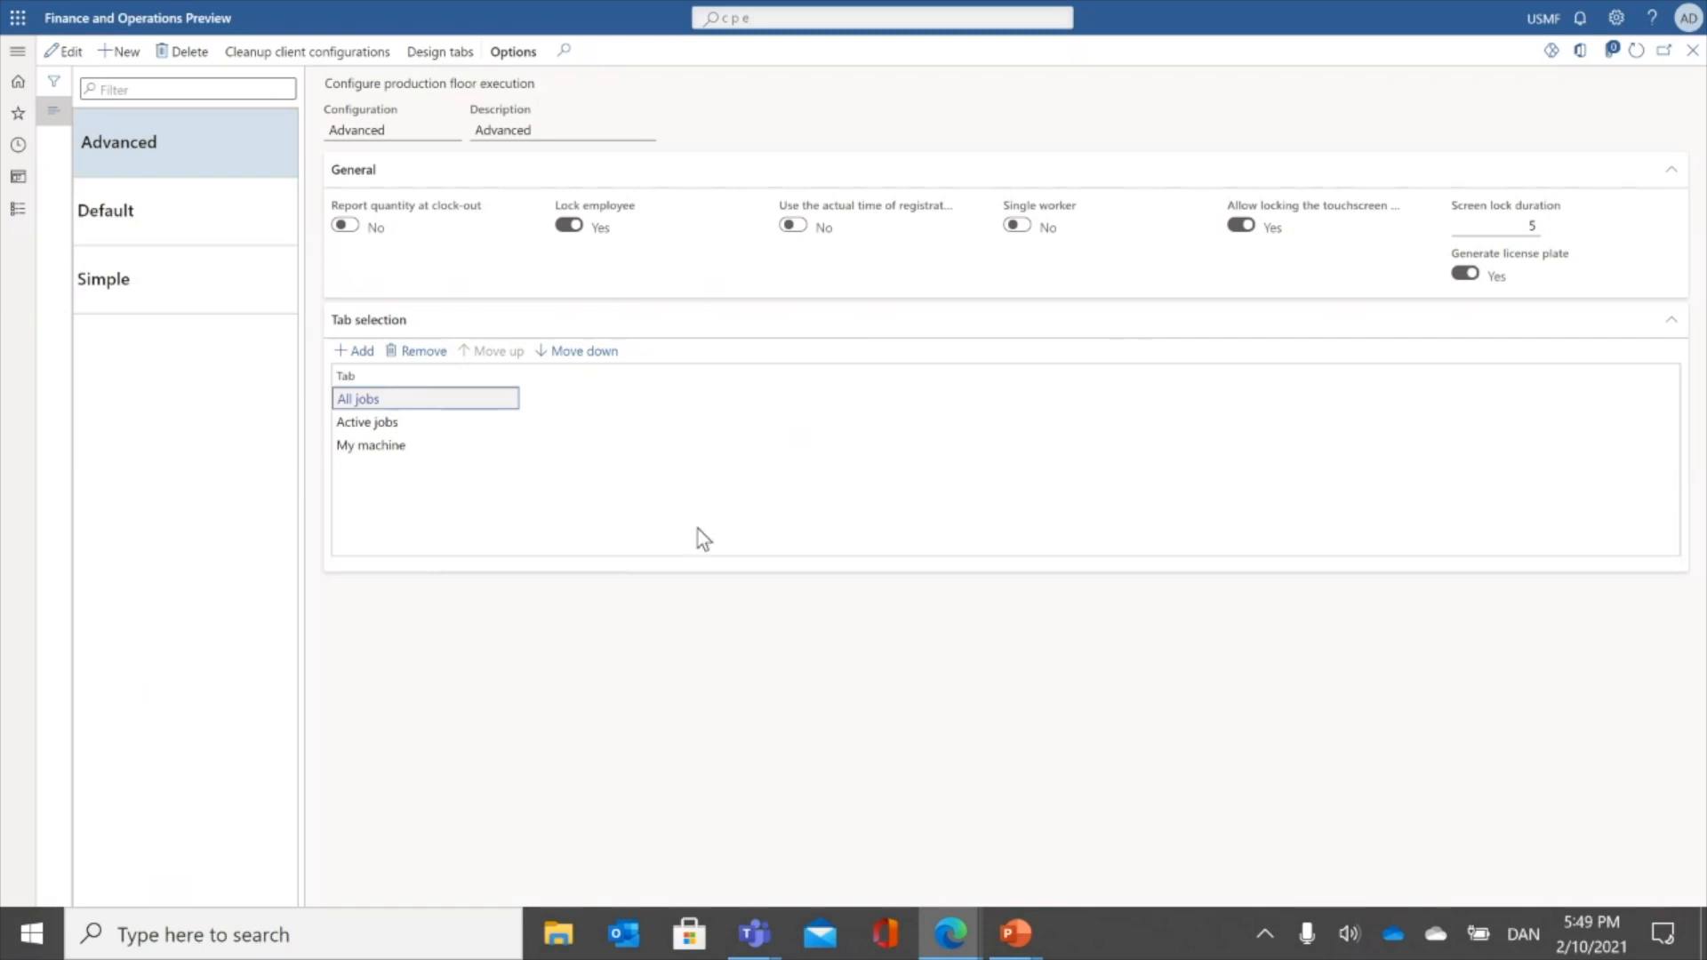
pyautogui.click(277, 308)
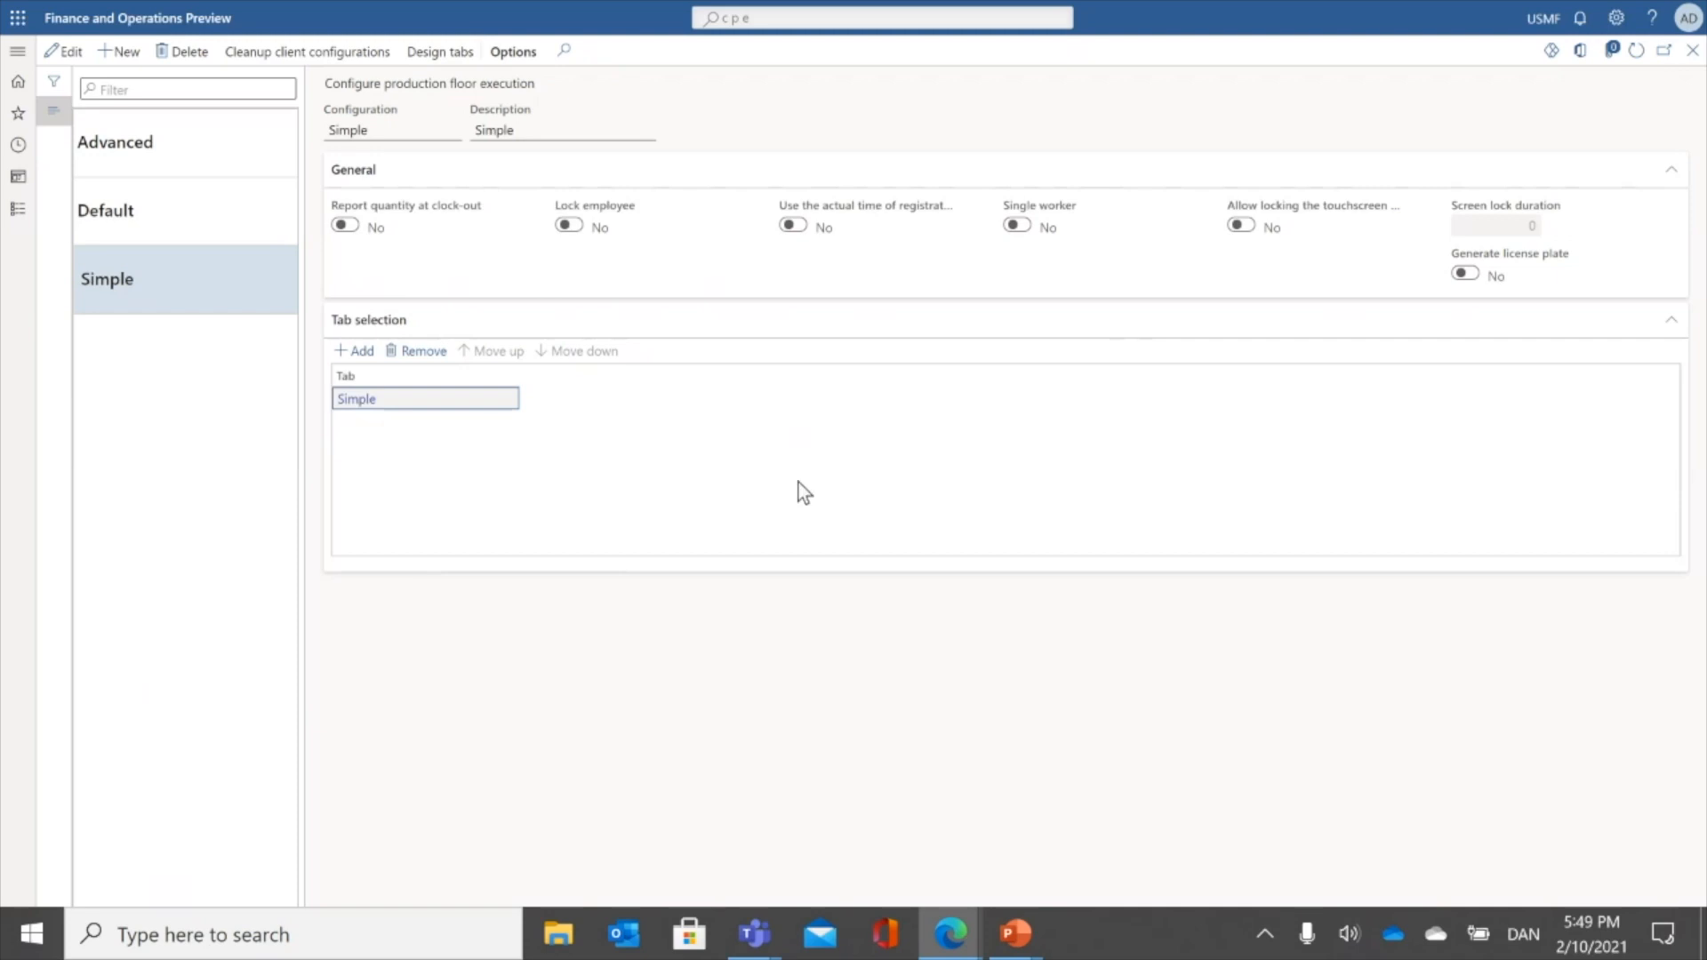
# - Open Design tabs in edit mode and examine the All jobs tab's main view and details view choices, plus the Simple tab's design
pyautogui.click(448, 51)
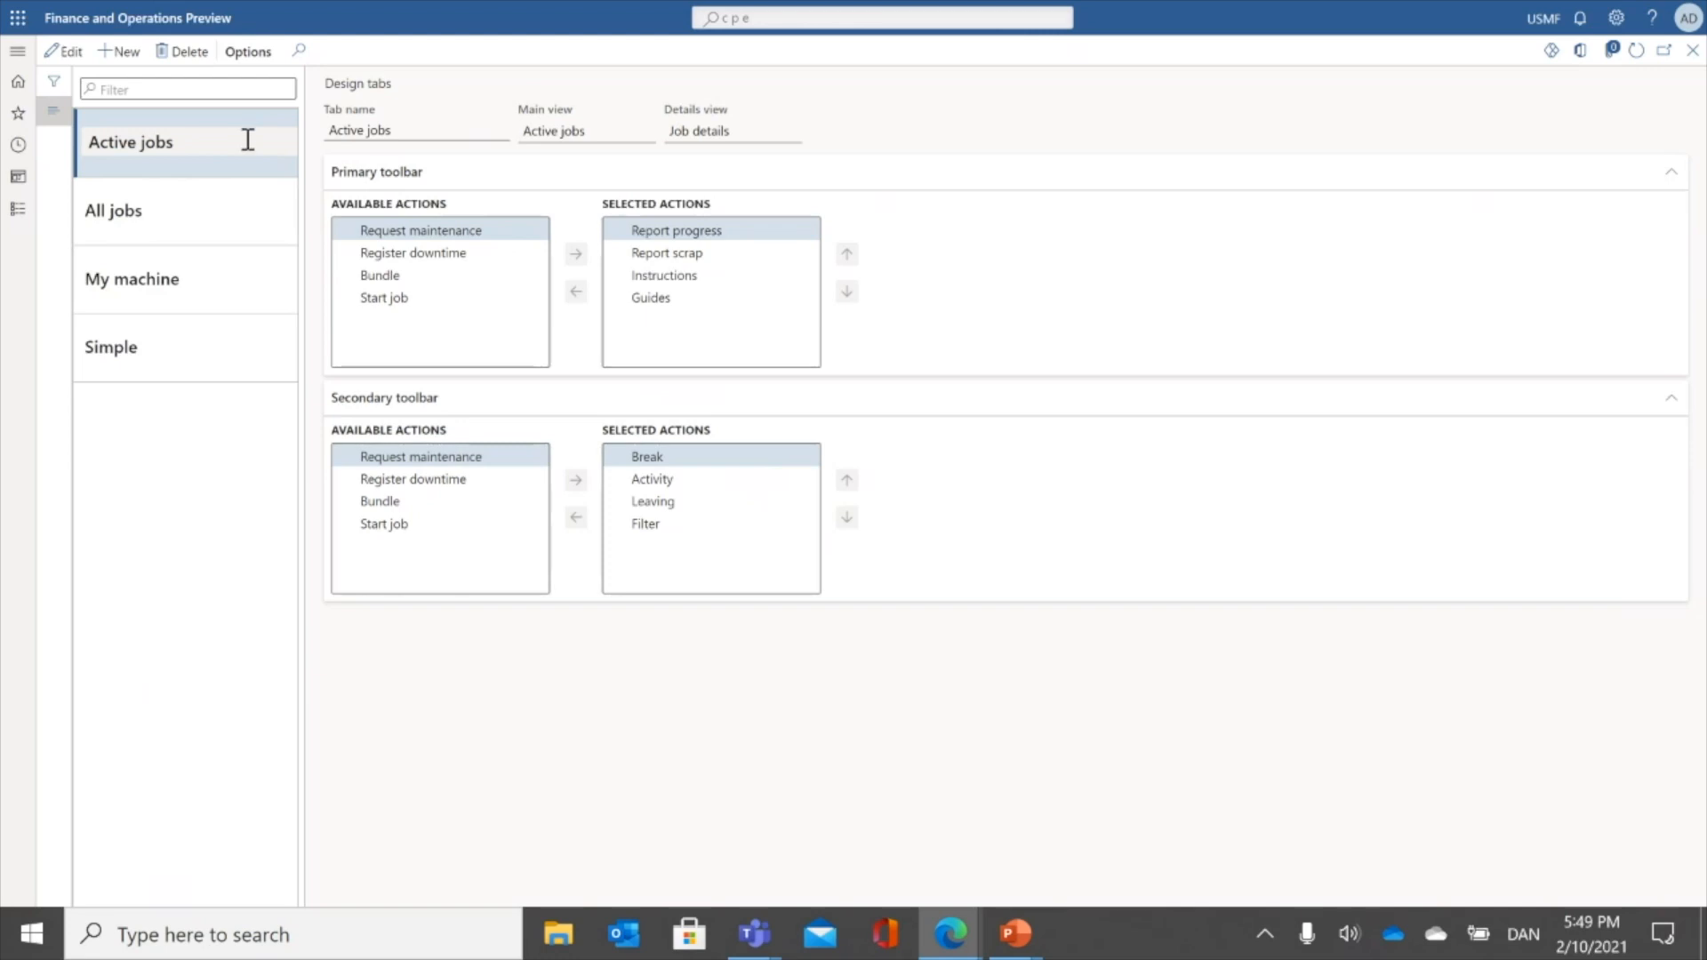
pyautogui.click(244, 197)
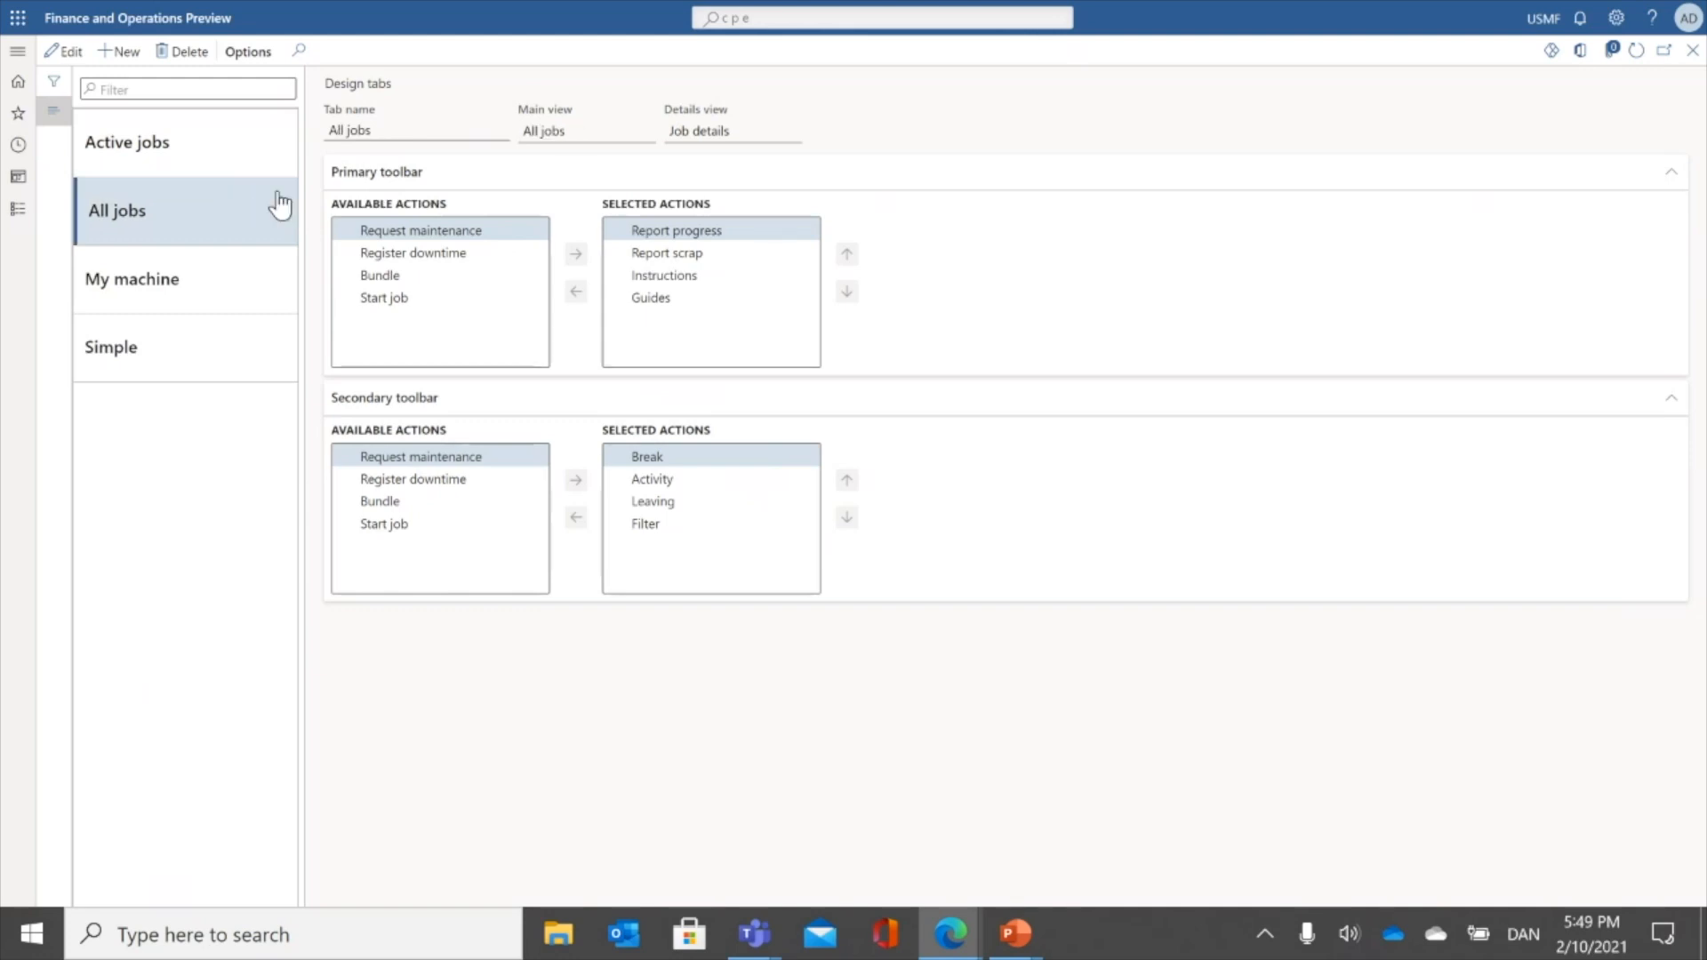
pyautogui.click(73, 52)
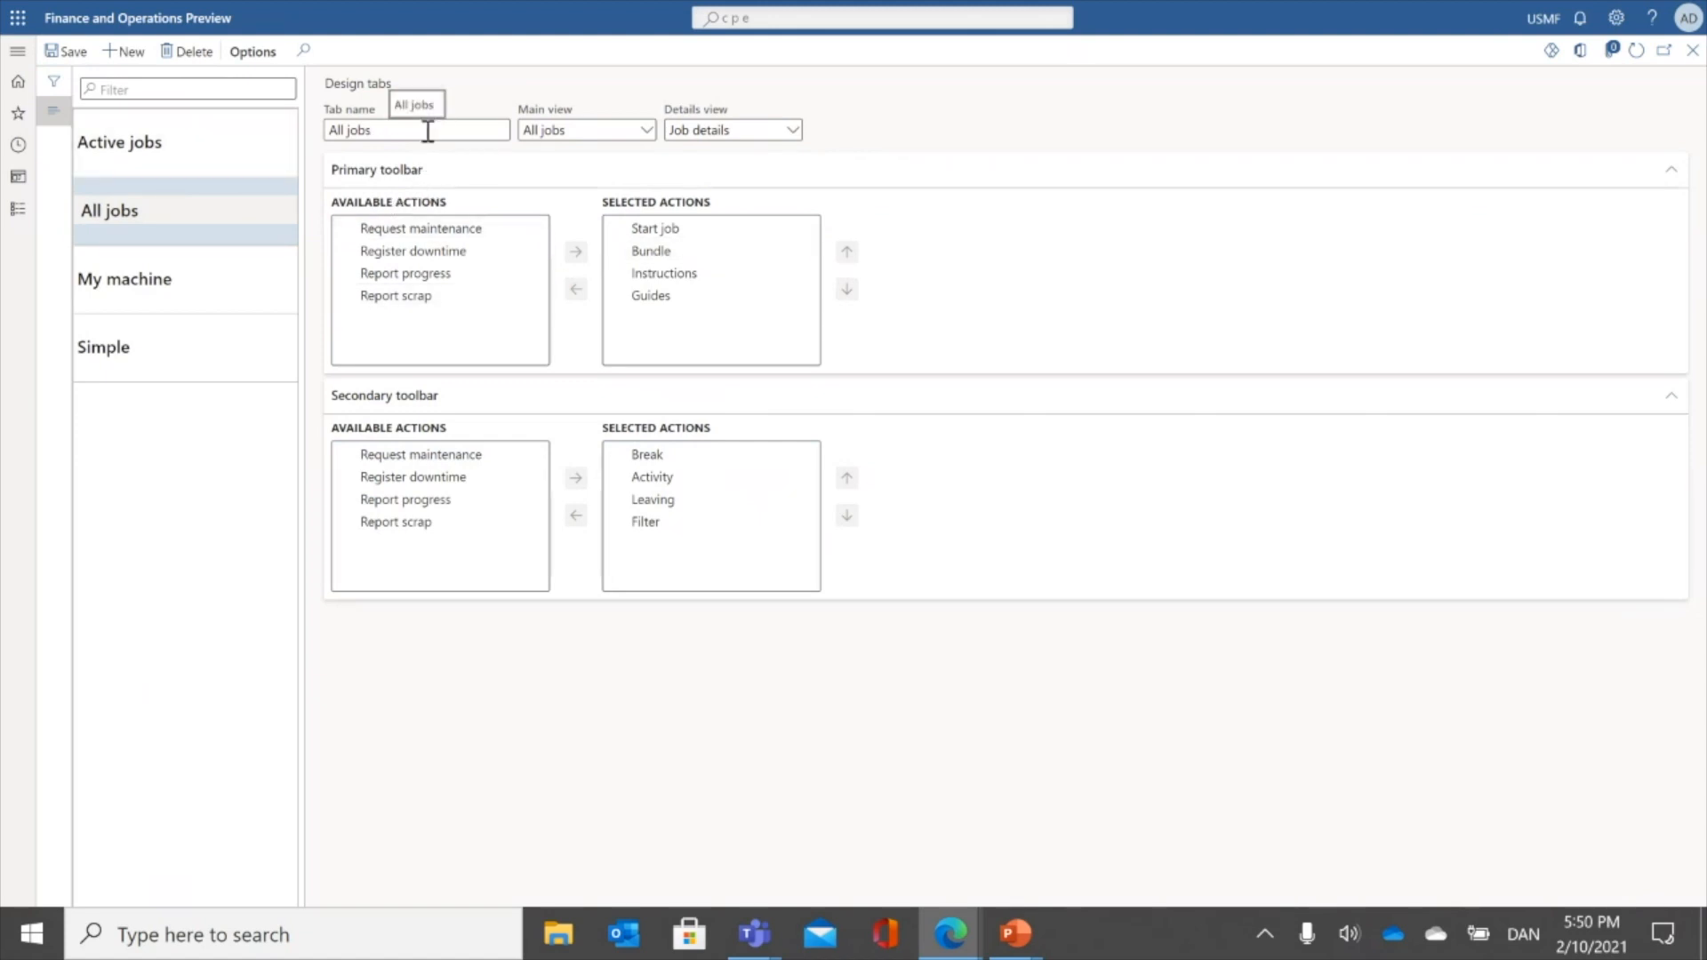
pyautogui.click(644, 133)
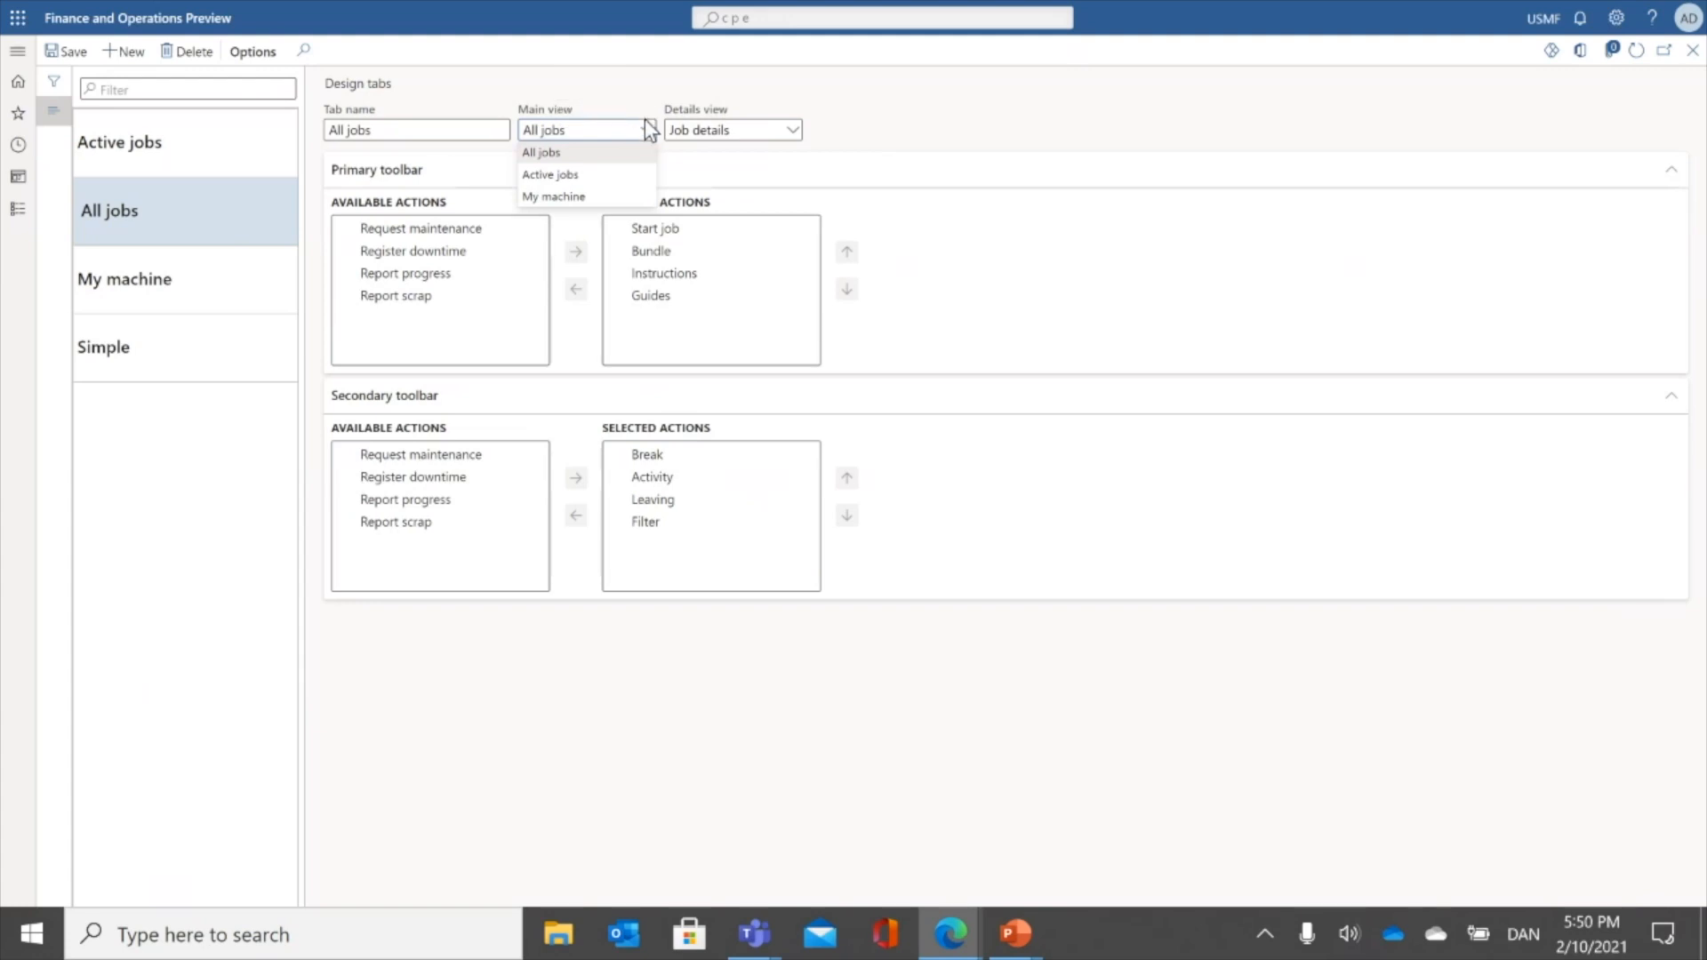
pyautogui.click(649, 131)
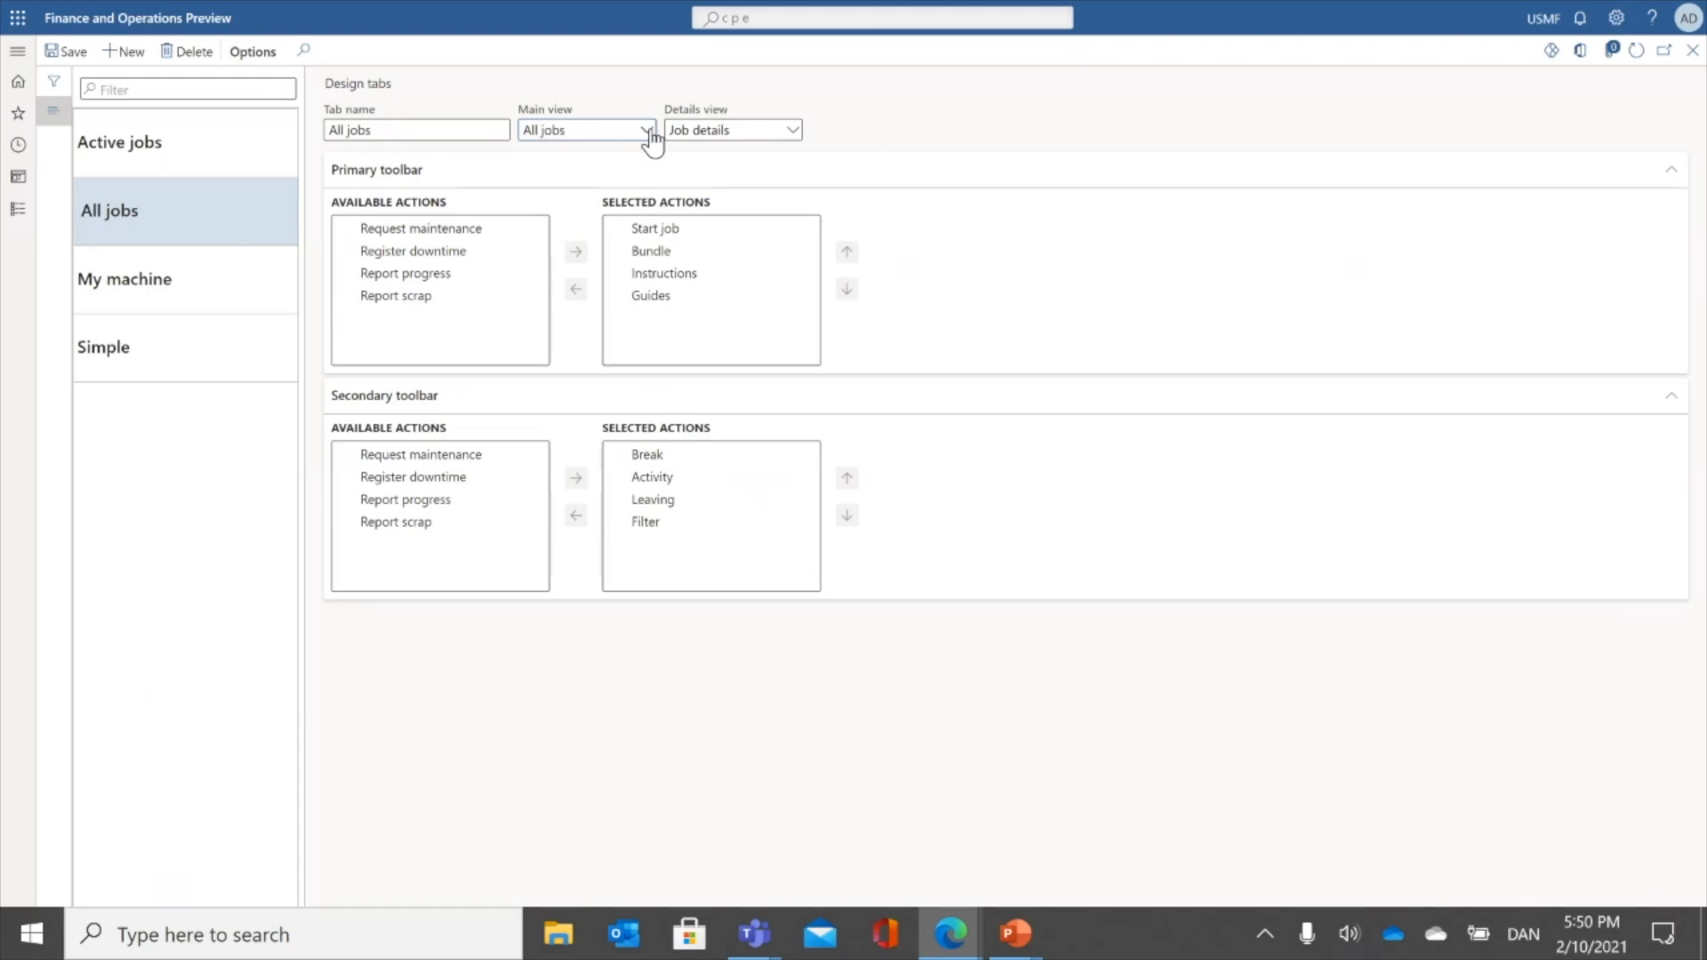
pyautogui.click(793, 138)
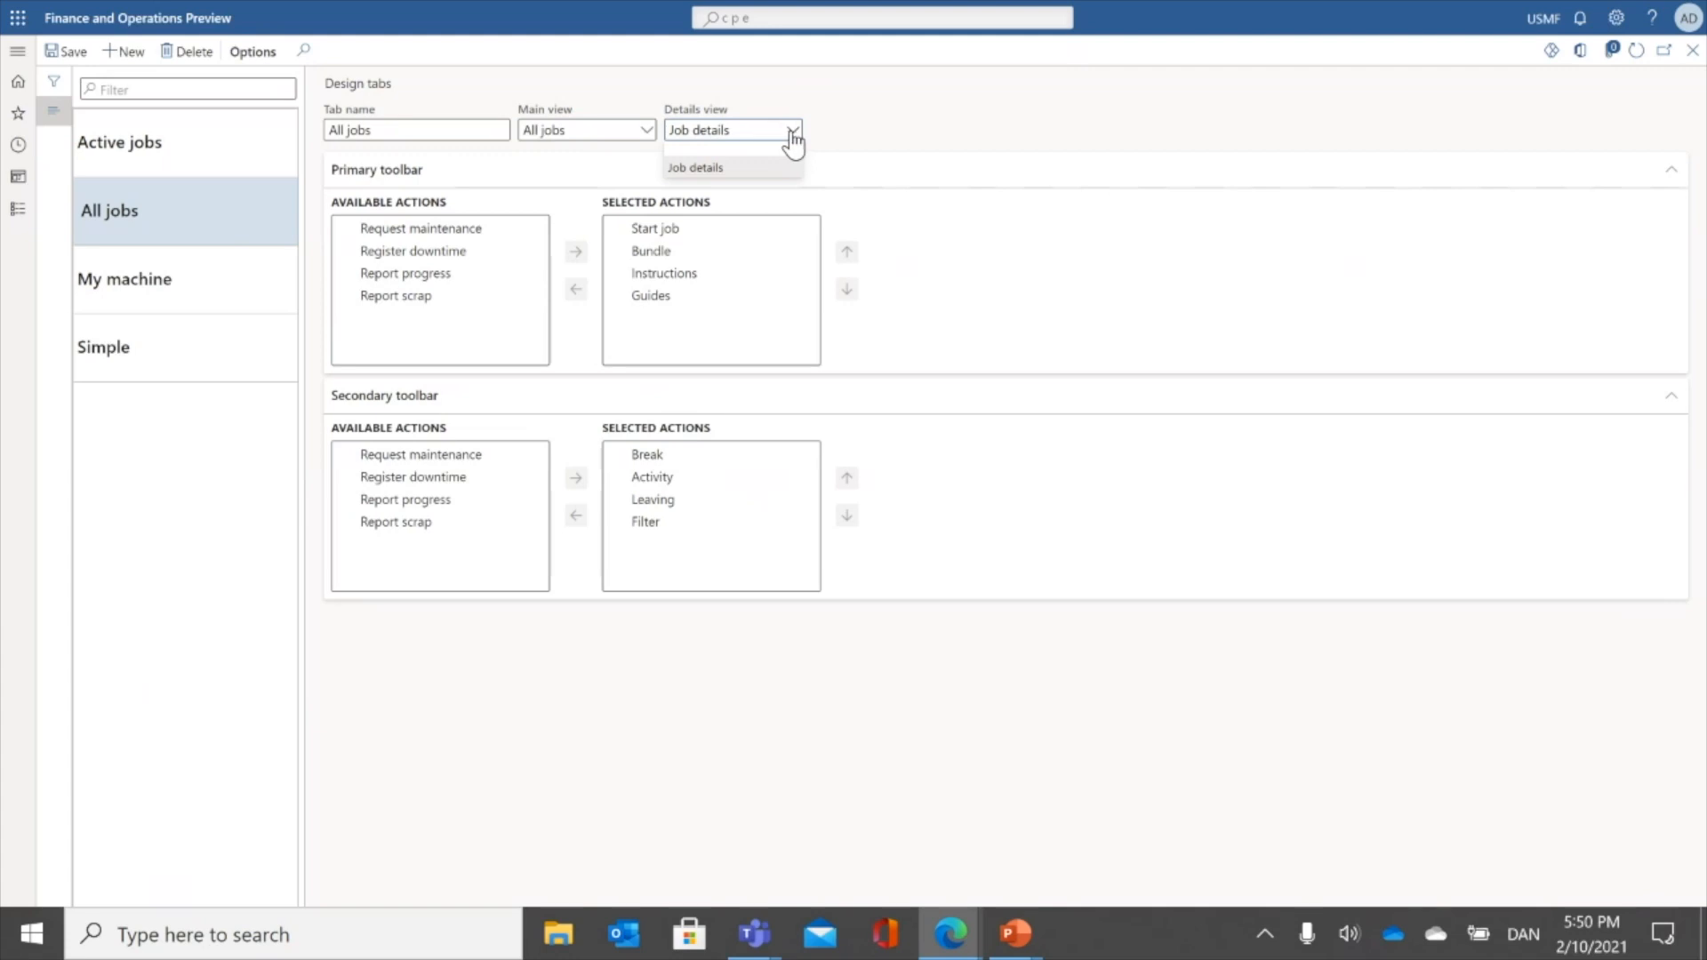
pyautogui.click(791, 138)
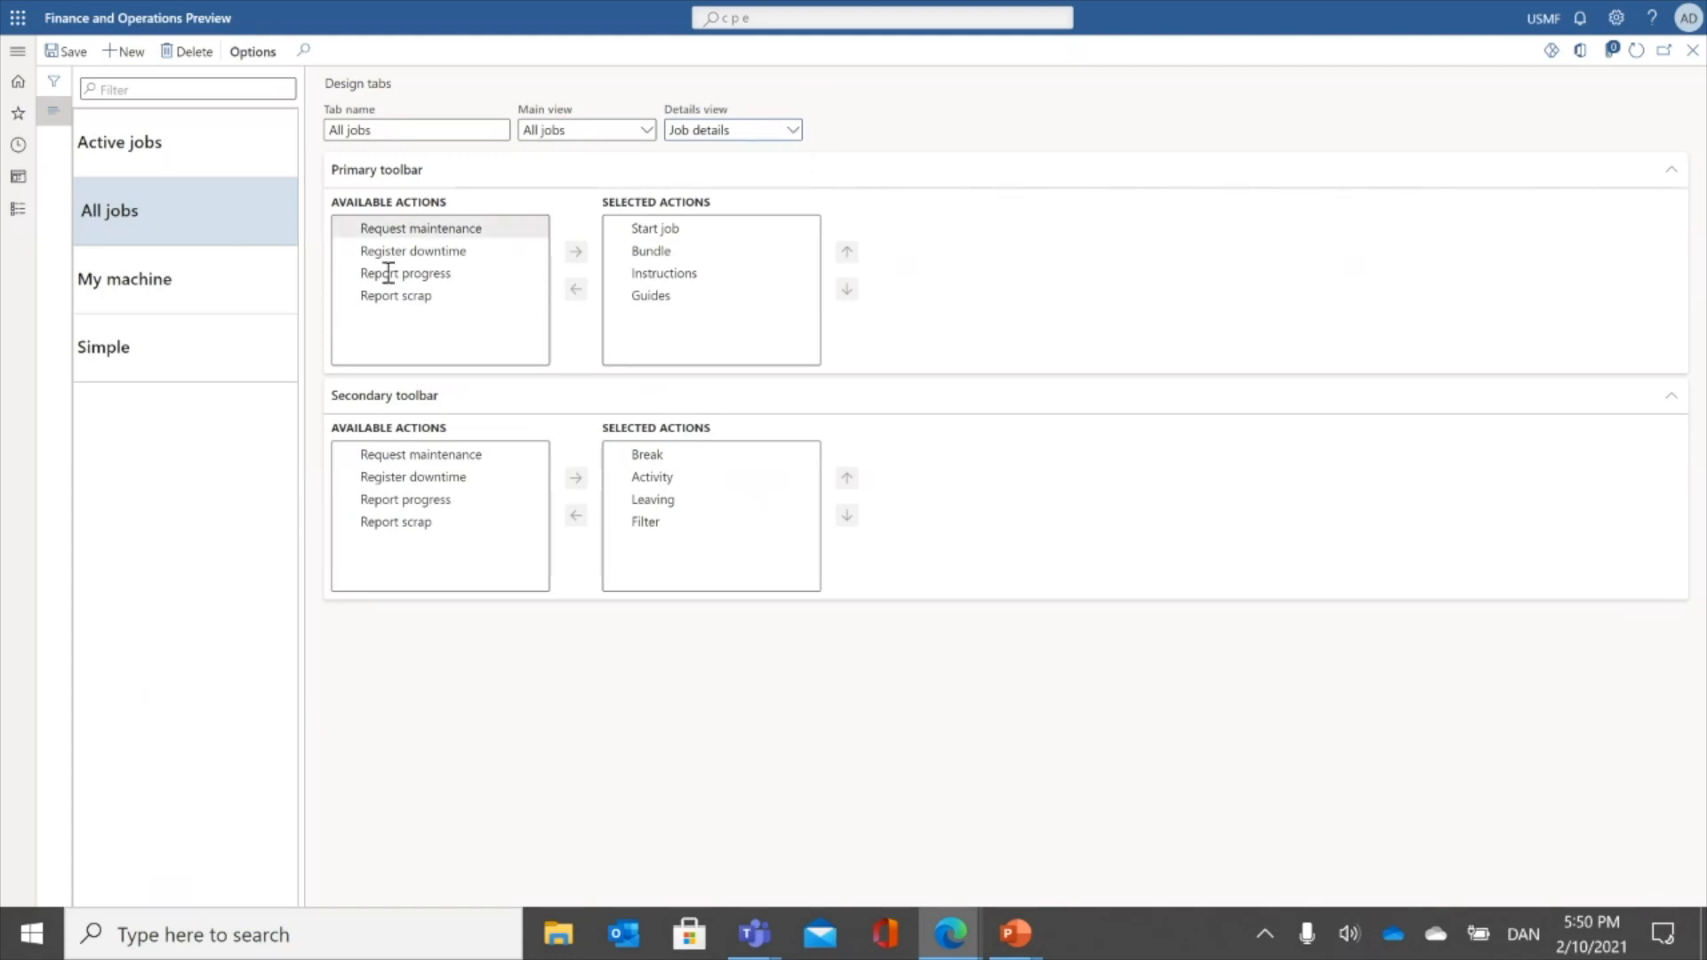
pyautogui.click(229, 377)
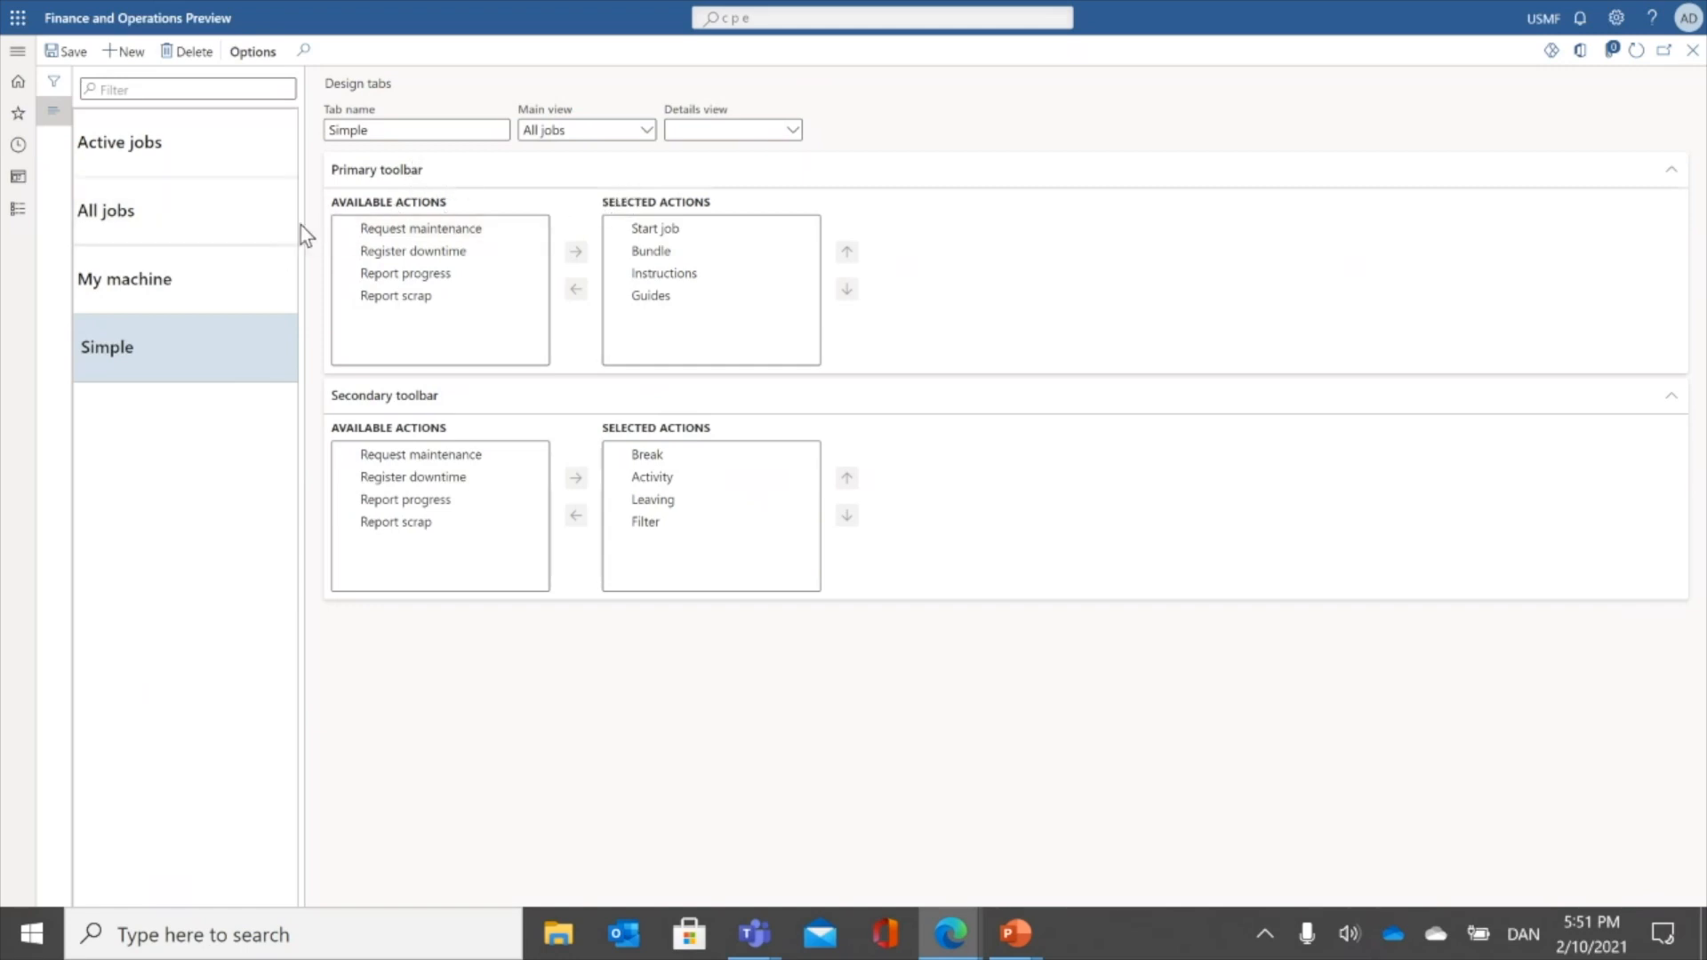
# - Compare the primary and secondary toolbar actions selected for the All jobs and My machine tabs
pyautogui.click(252, 218)
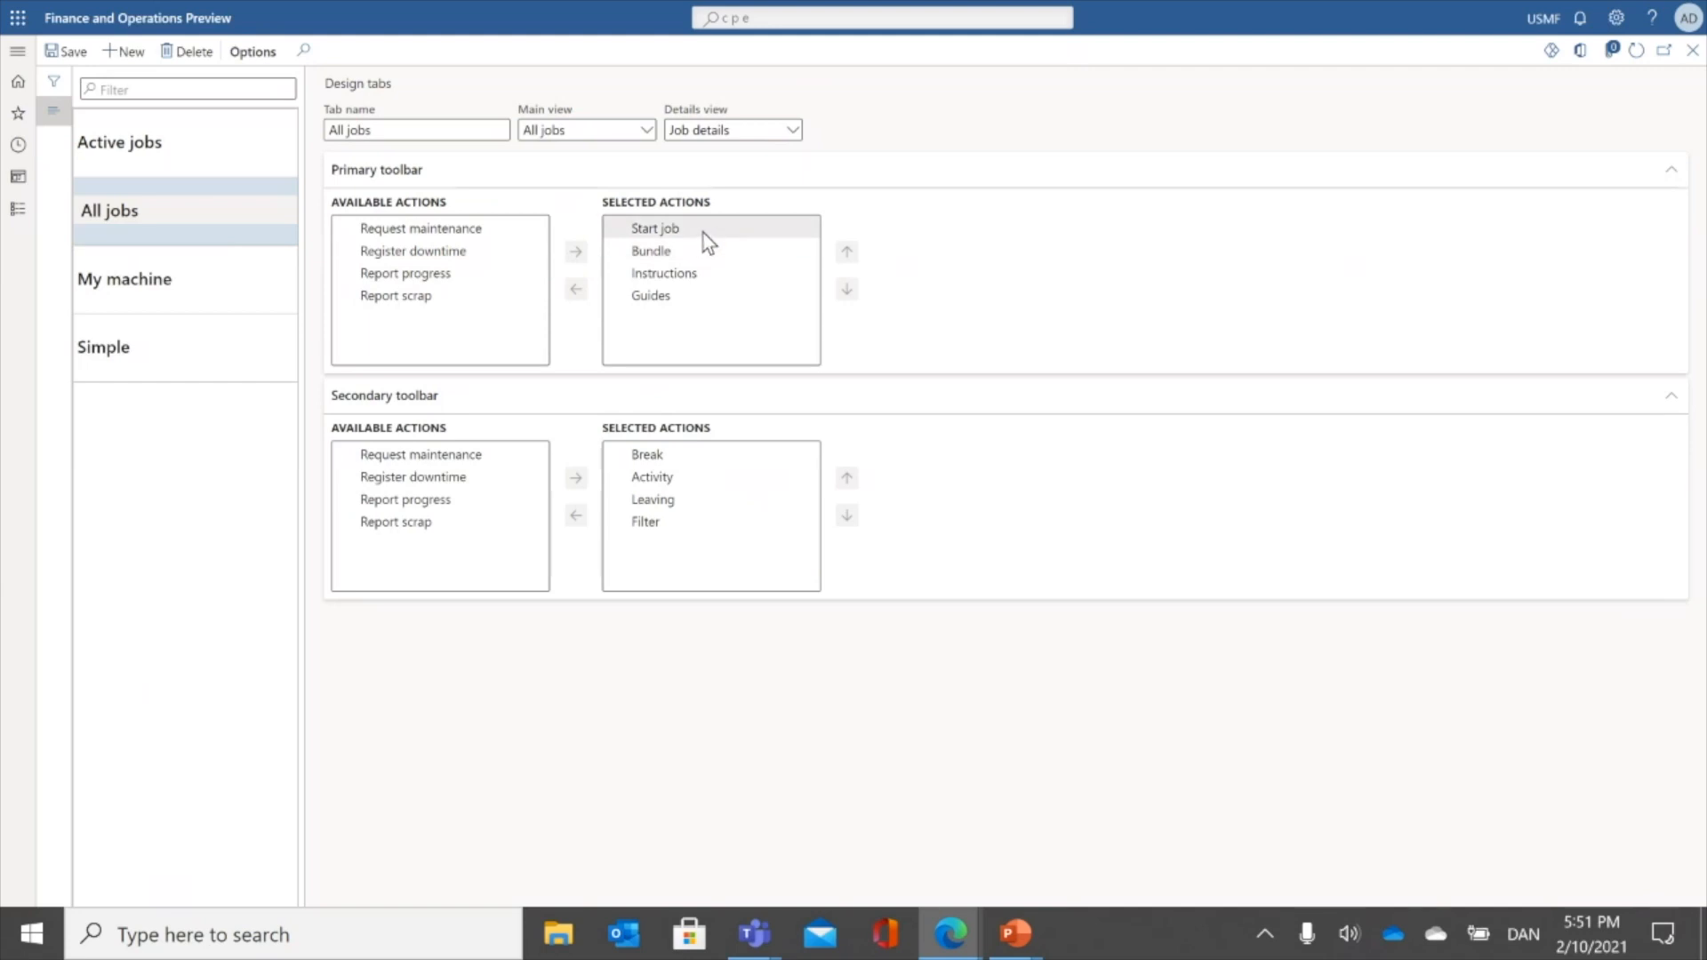
pyautogui.click(718, 285)
pyautogui.click(712, 297)
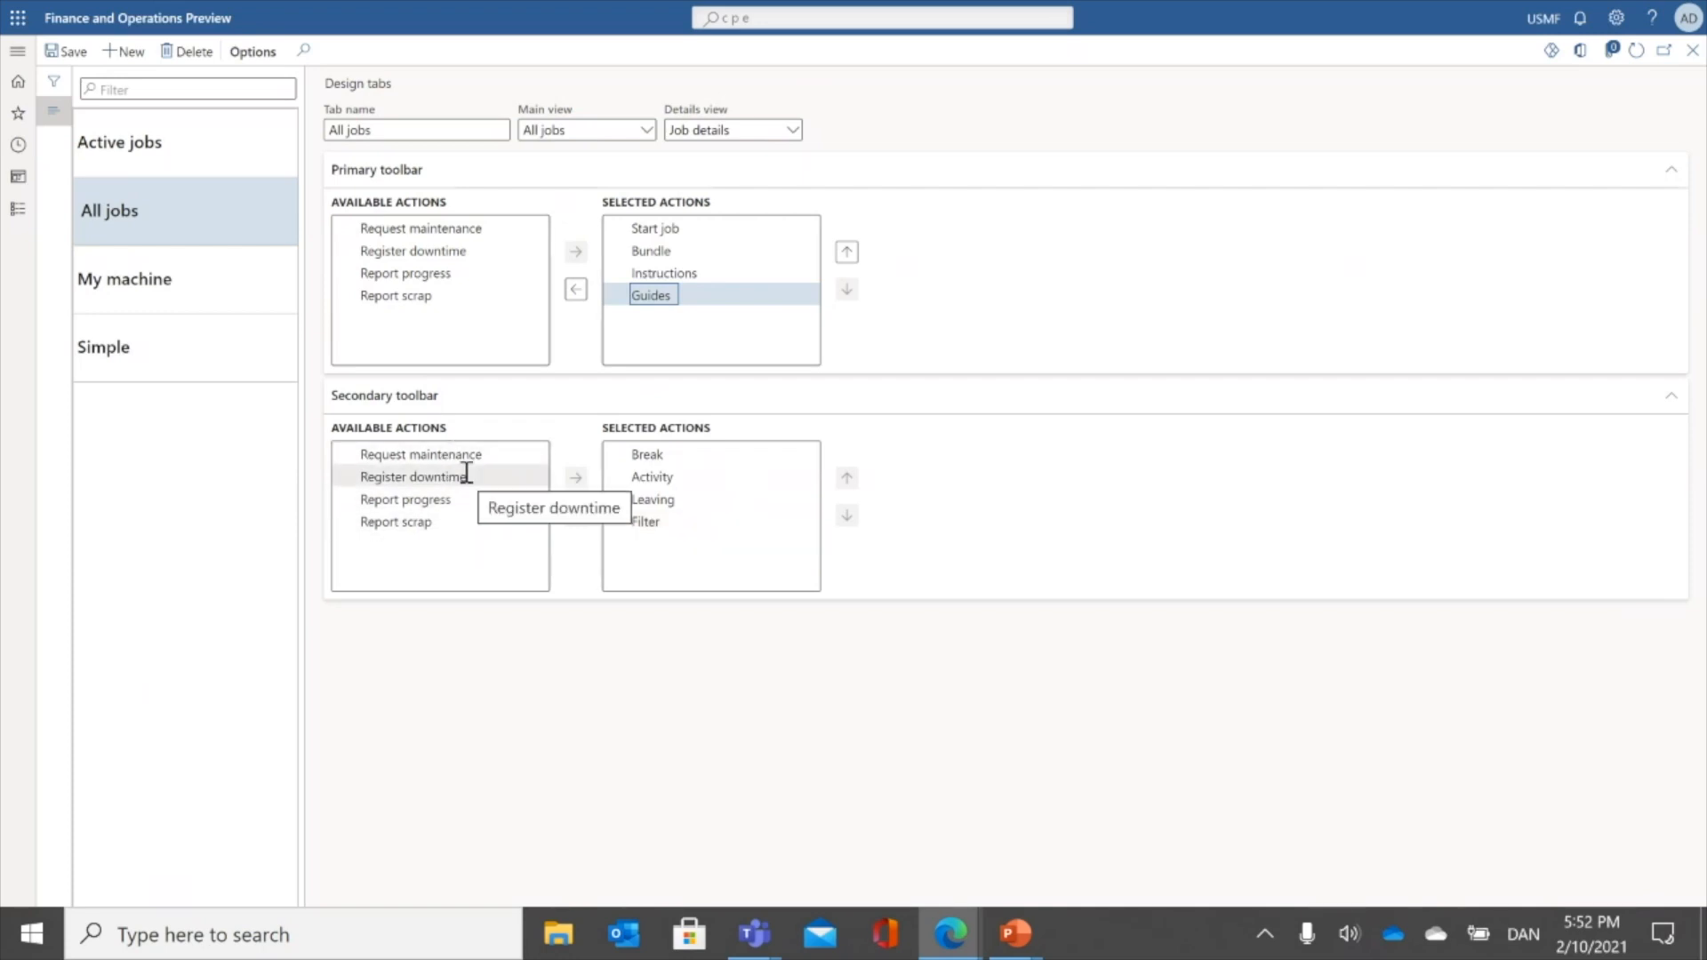
pyautogui.click(229, 306)
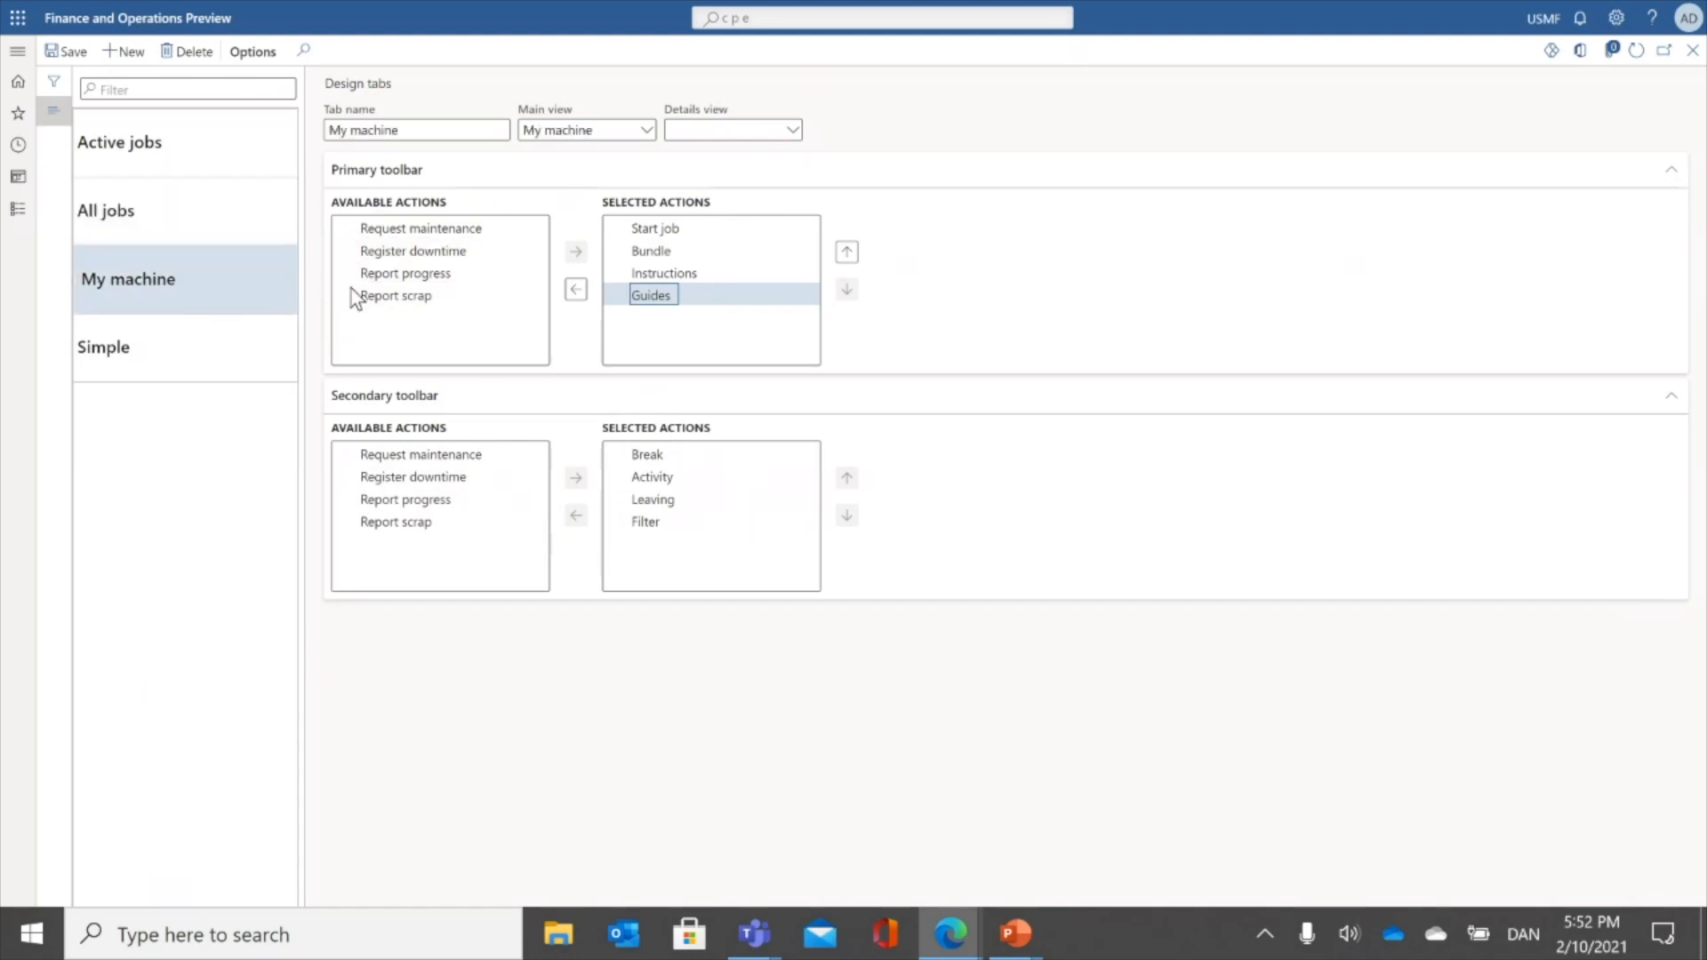
pyautogui.click(255, 238)
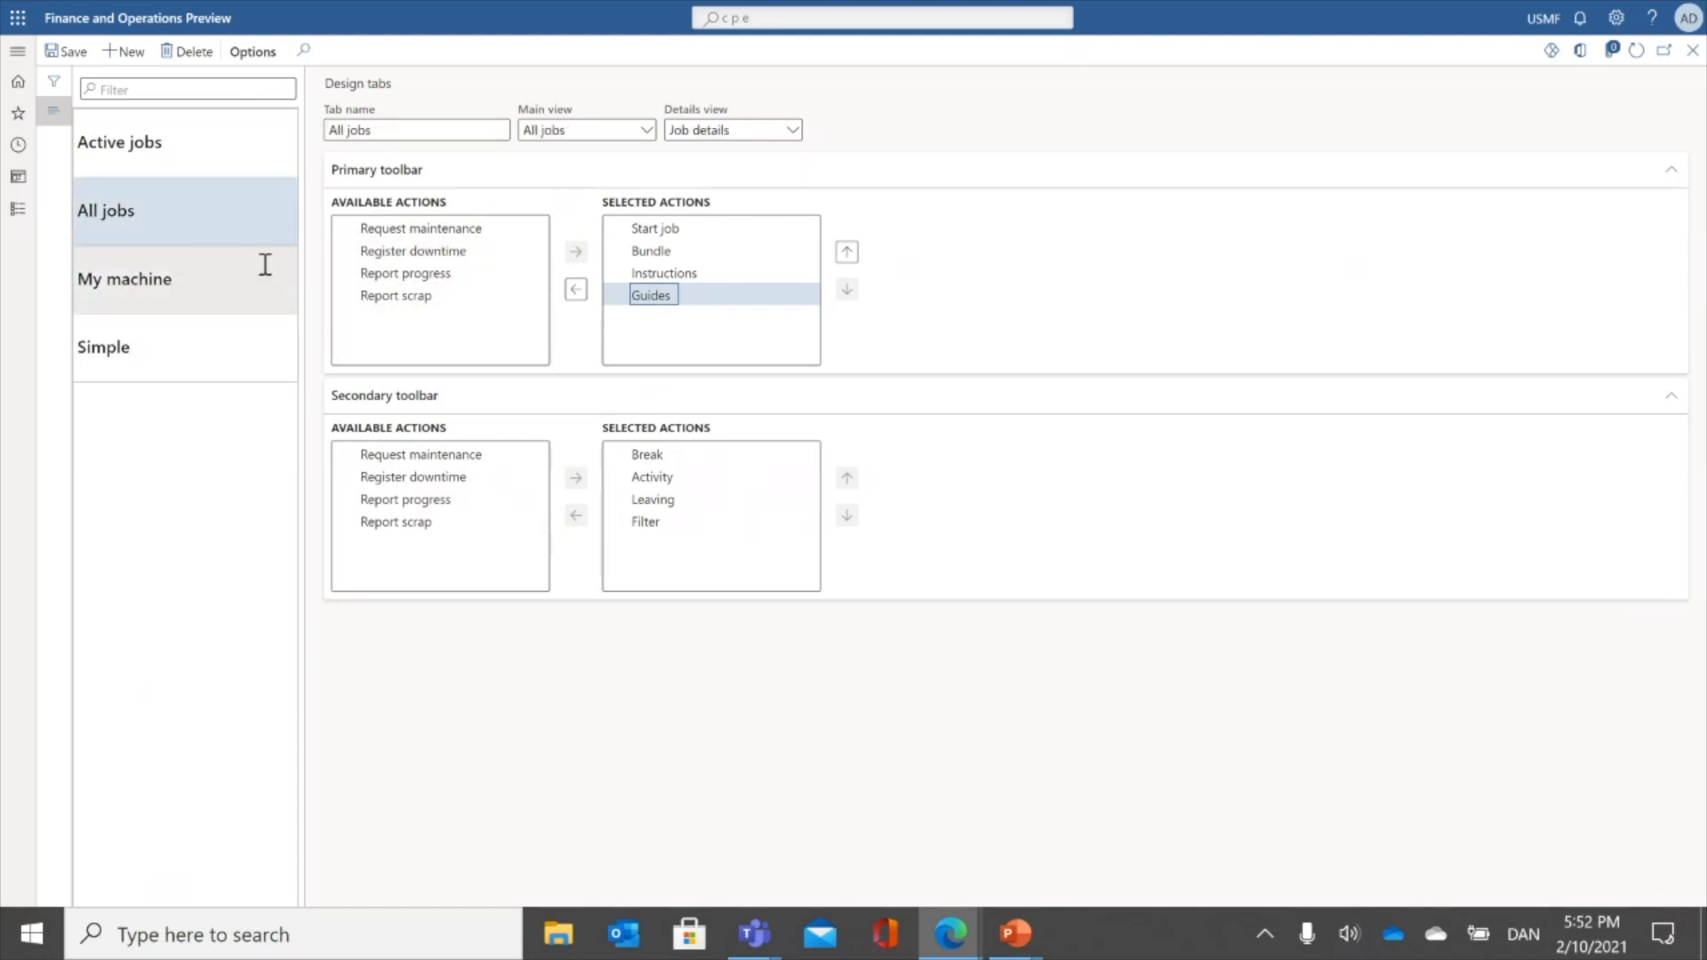
pyautogui.click(265, 267)
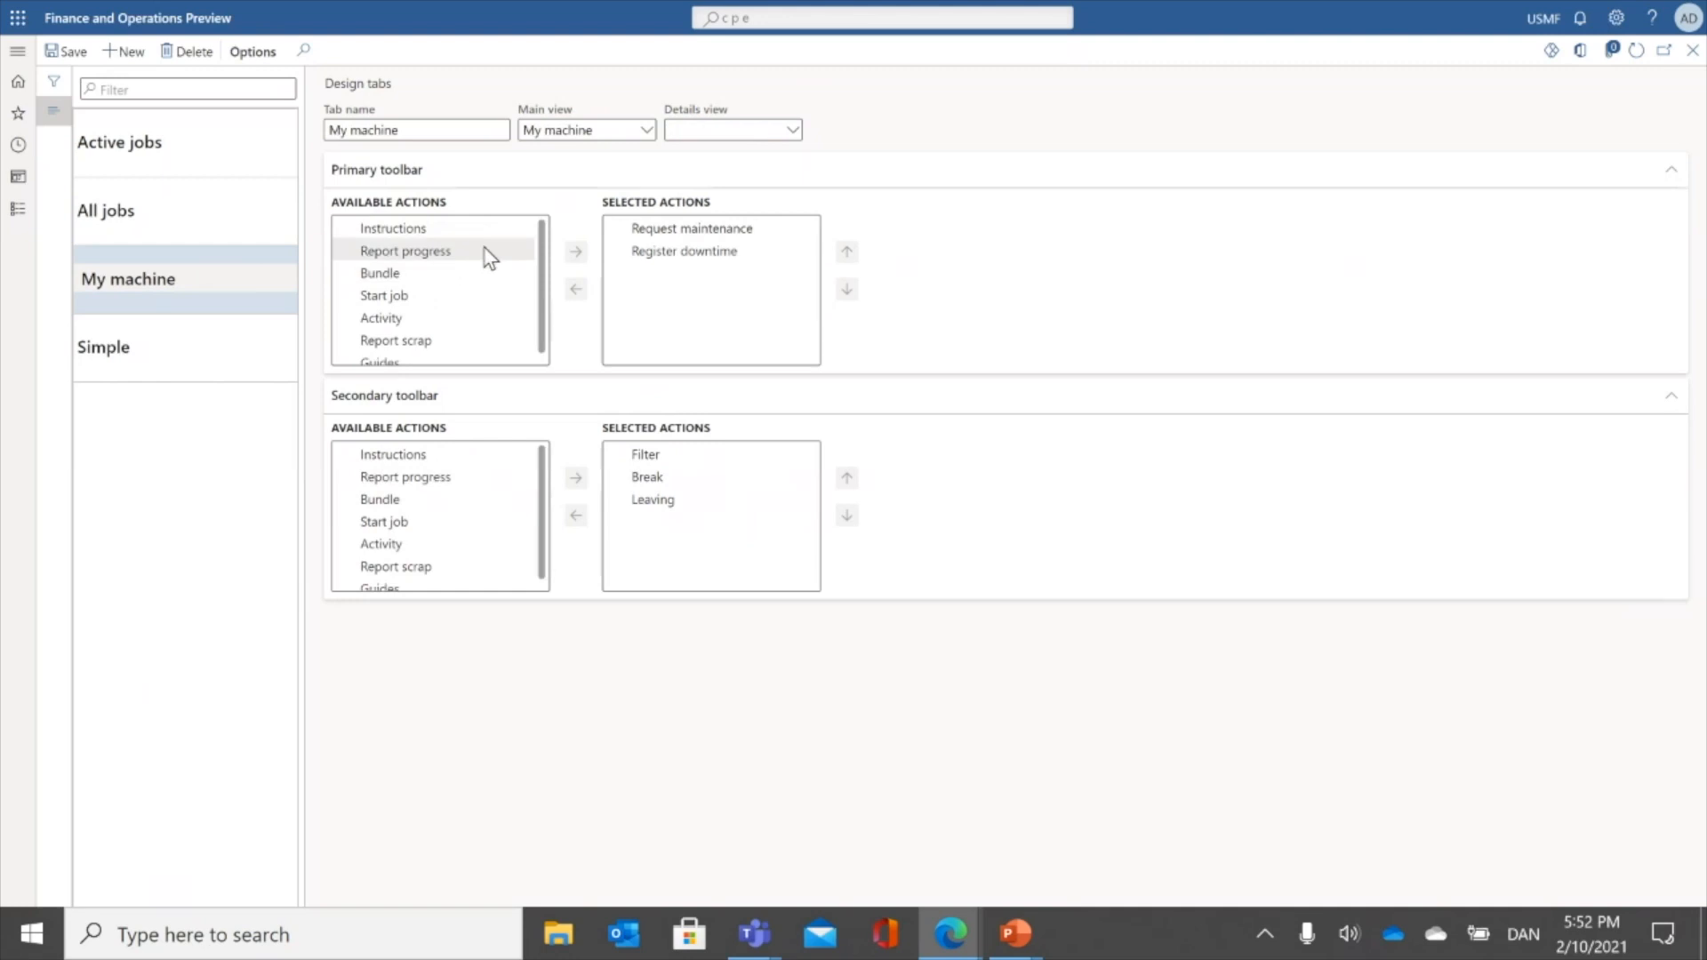
pyautogui.click(705, 252)
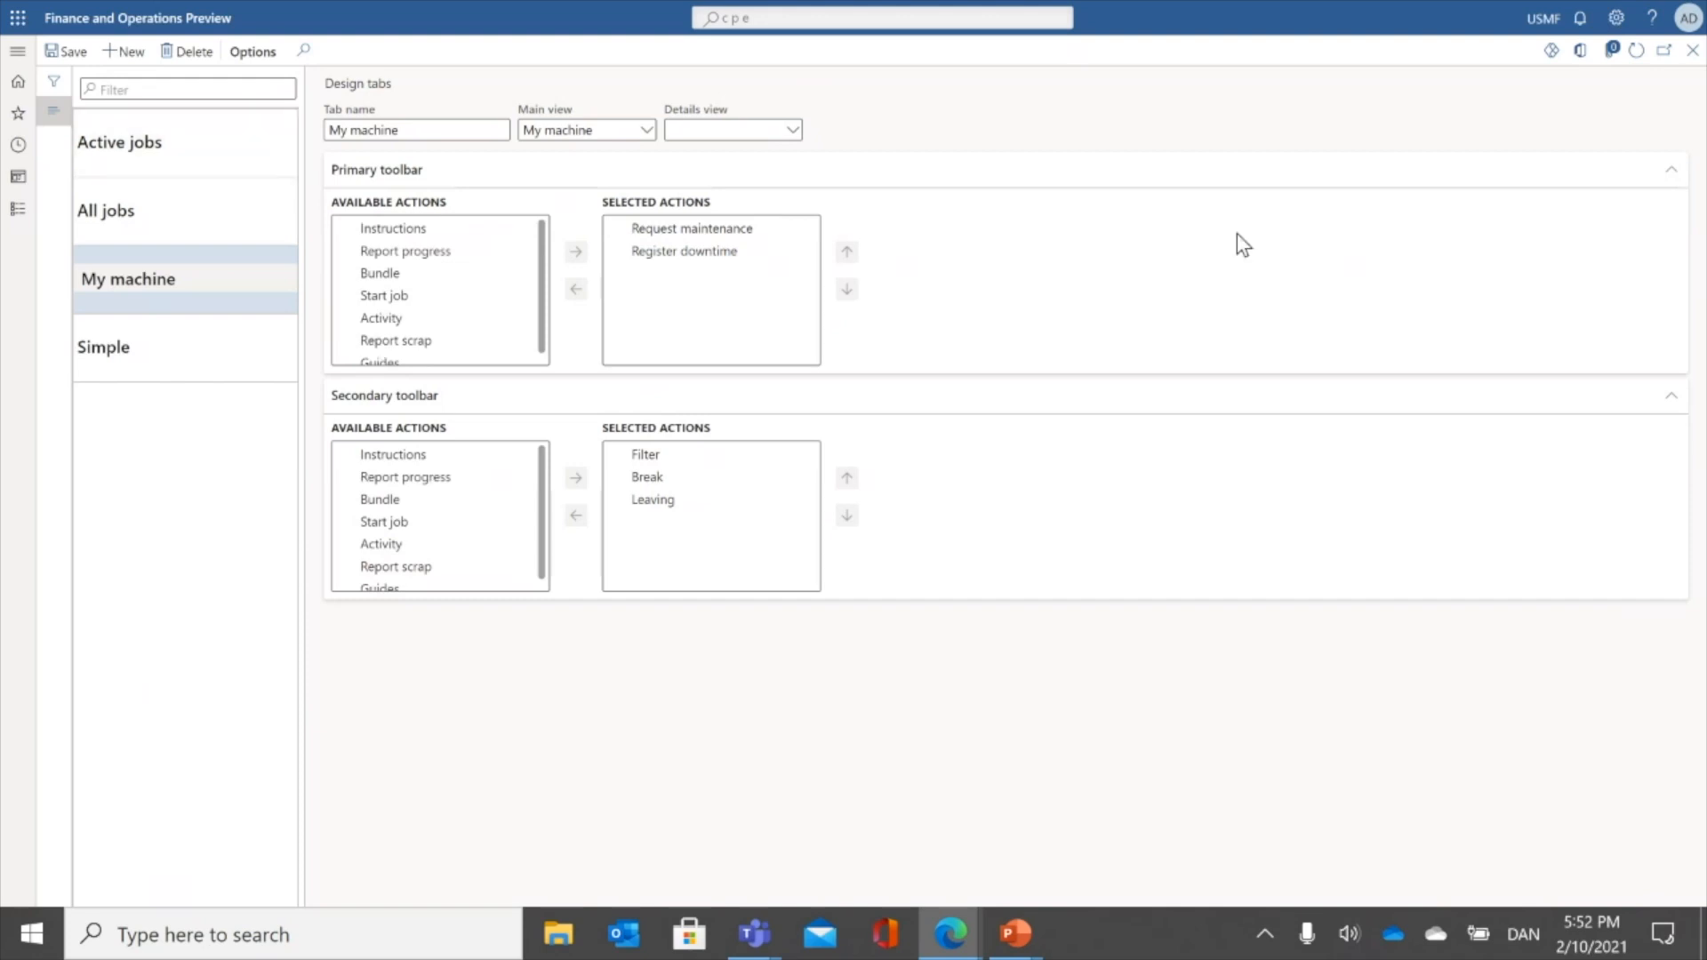
# - Close the Design tabs page and review the Advanced configuration's general settings and tab selection
pyautogui.click(1692, 51)
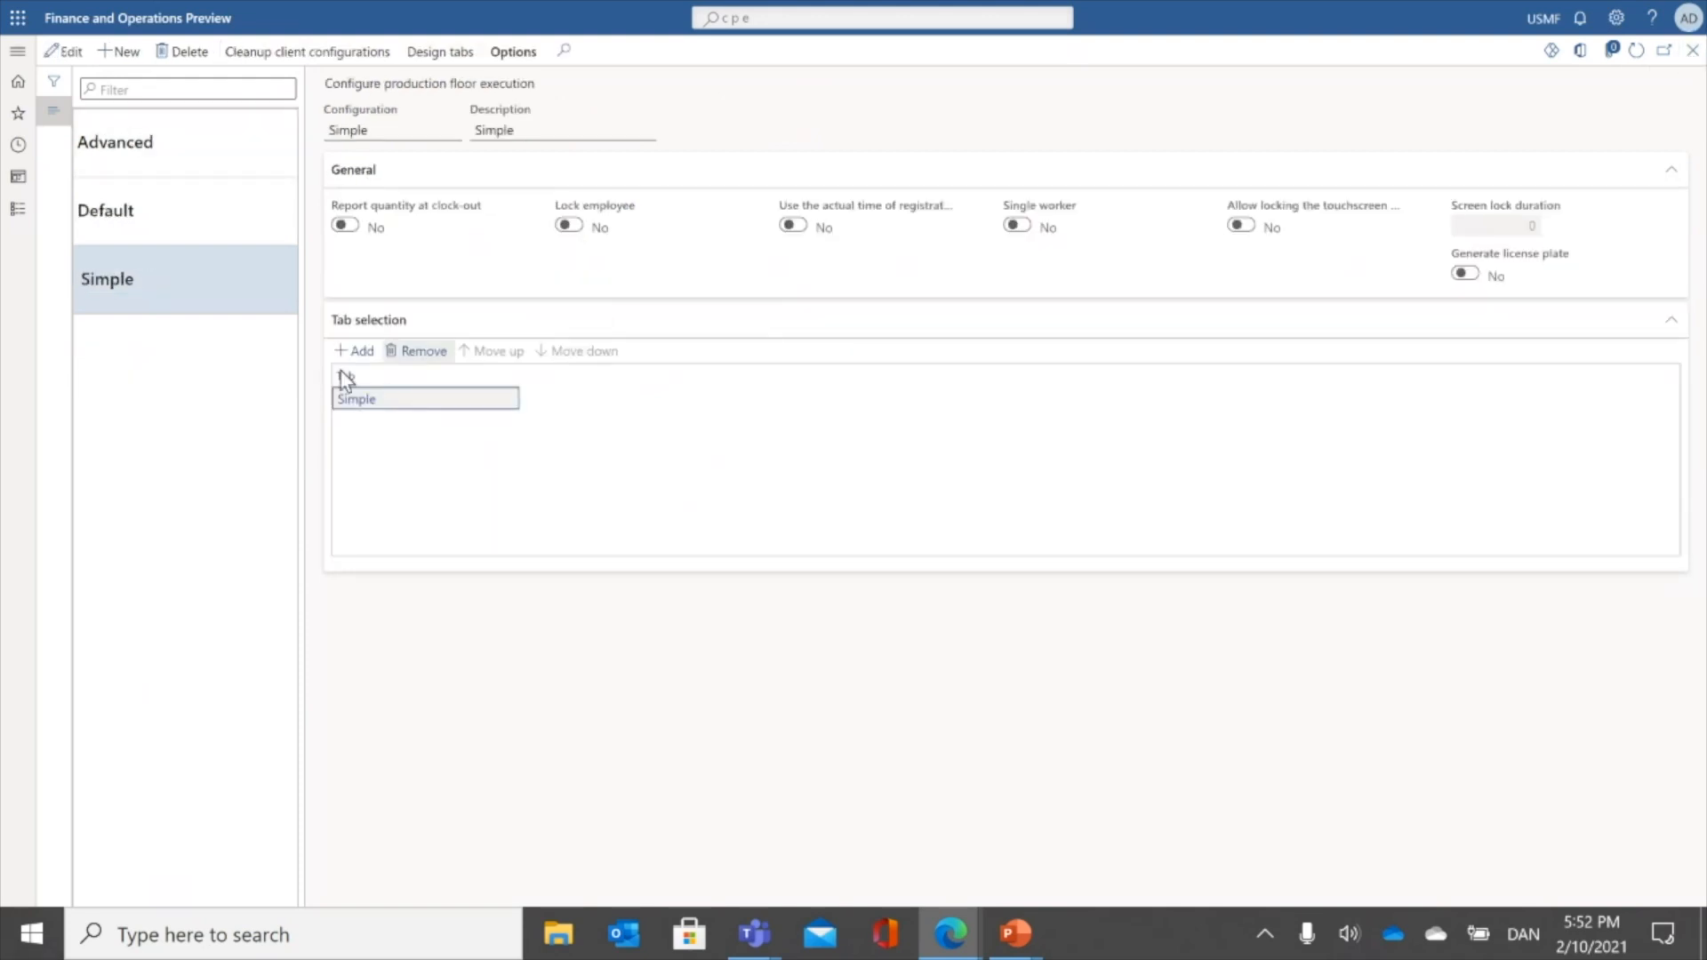
pyautogui.click(221, 164)
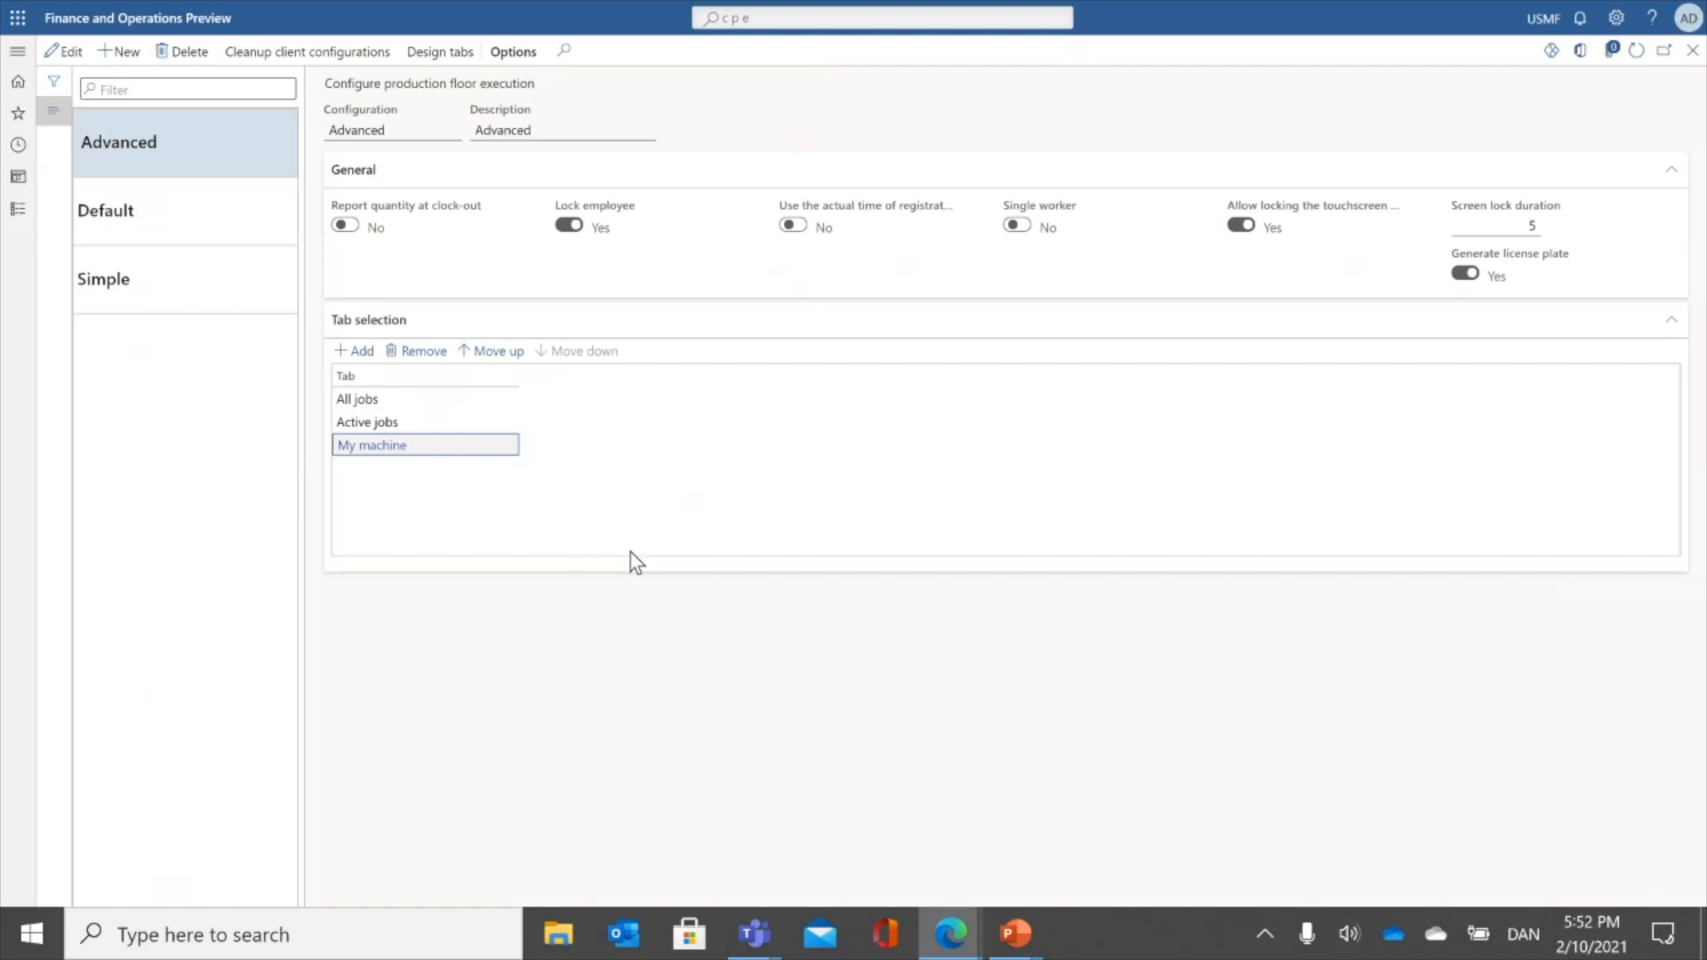
# - Switch to the production floor execution sign-in window and try the Sanitize function
pyautogui.hotkey('alt', 'Tab')
pyautogui.click(859, 674)
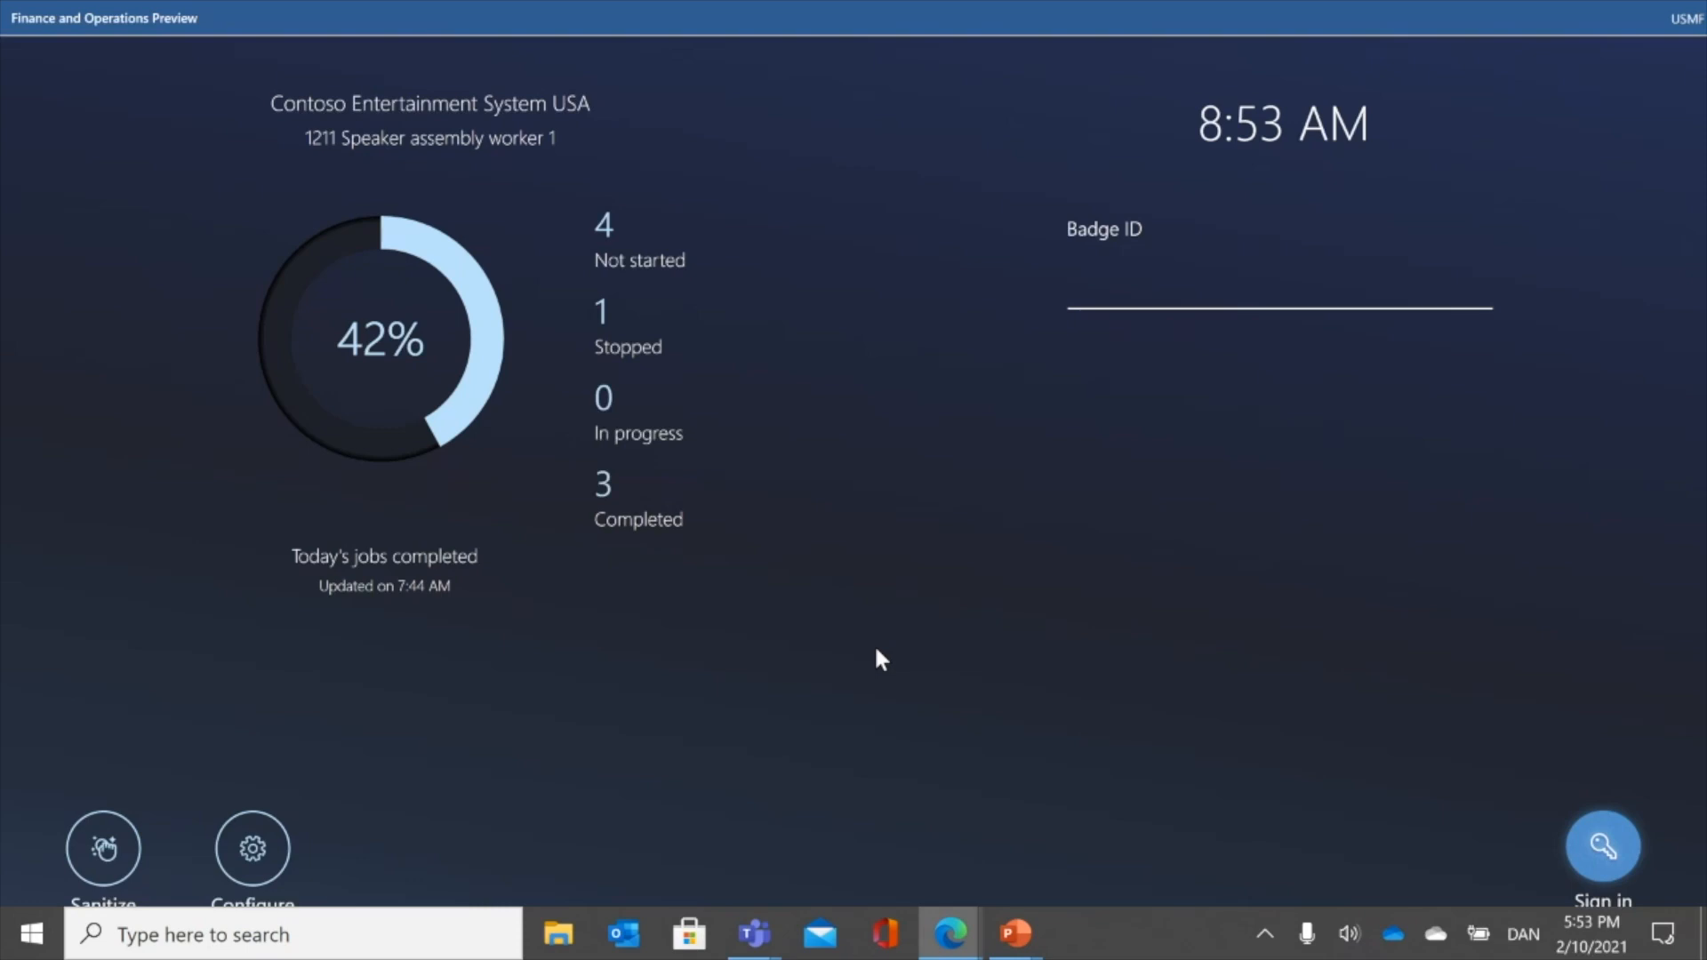
pyautogui.click(103, 847)
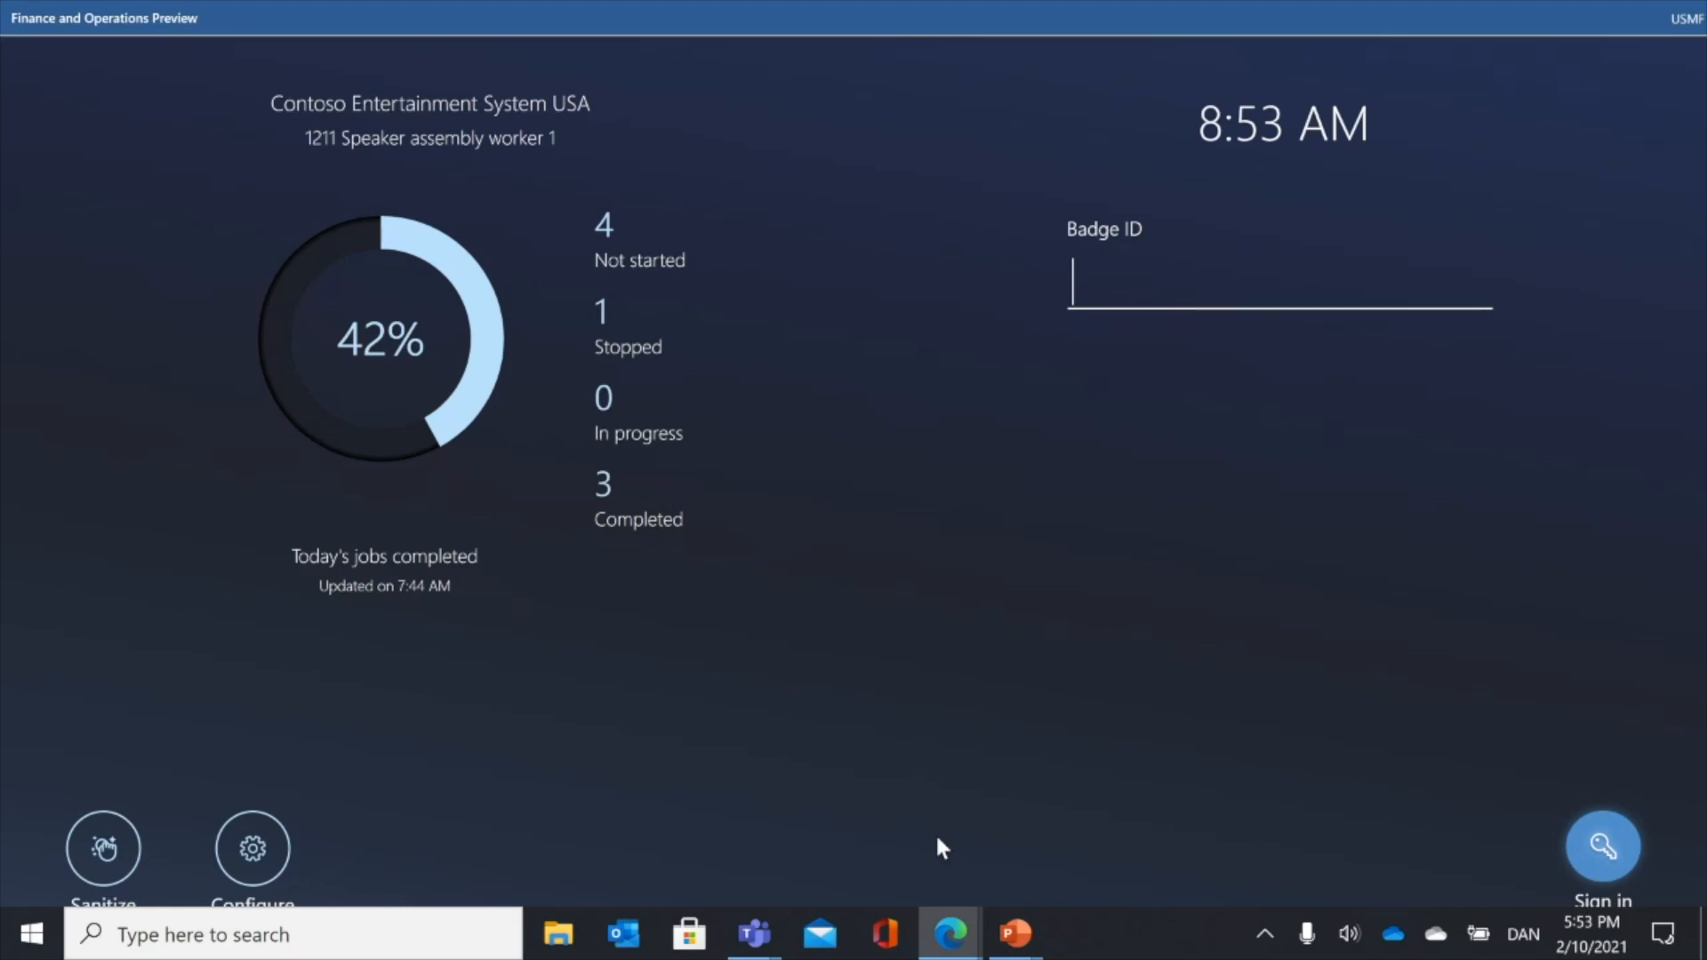
# - Switch to the PowerPoint slide show, advance to the Key take-aways slide and reveal its first two points
pyautogui.moveTo(1053, 903)
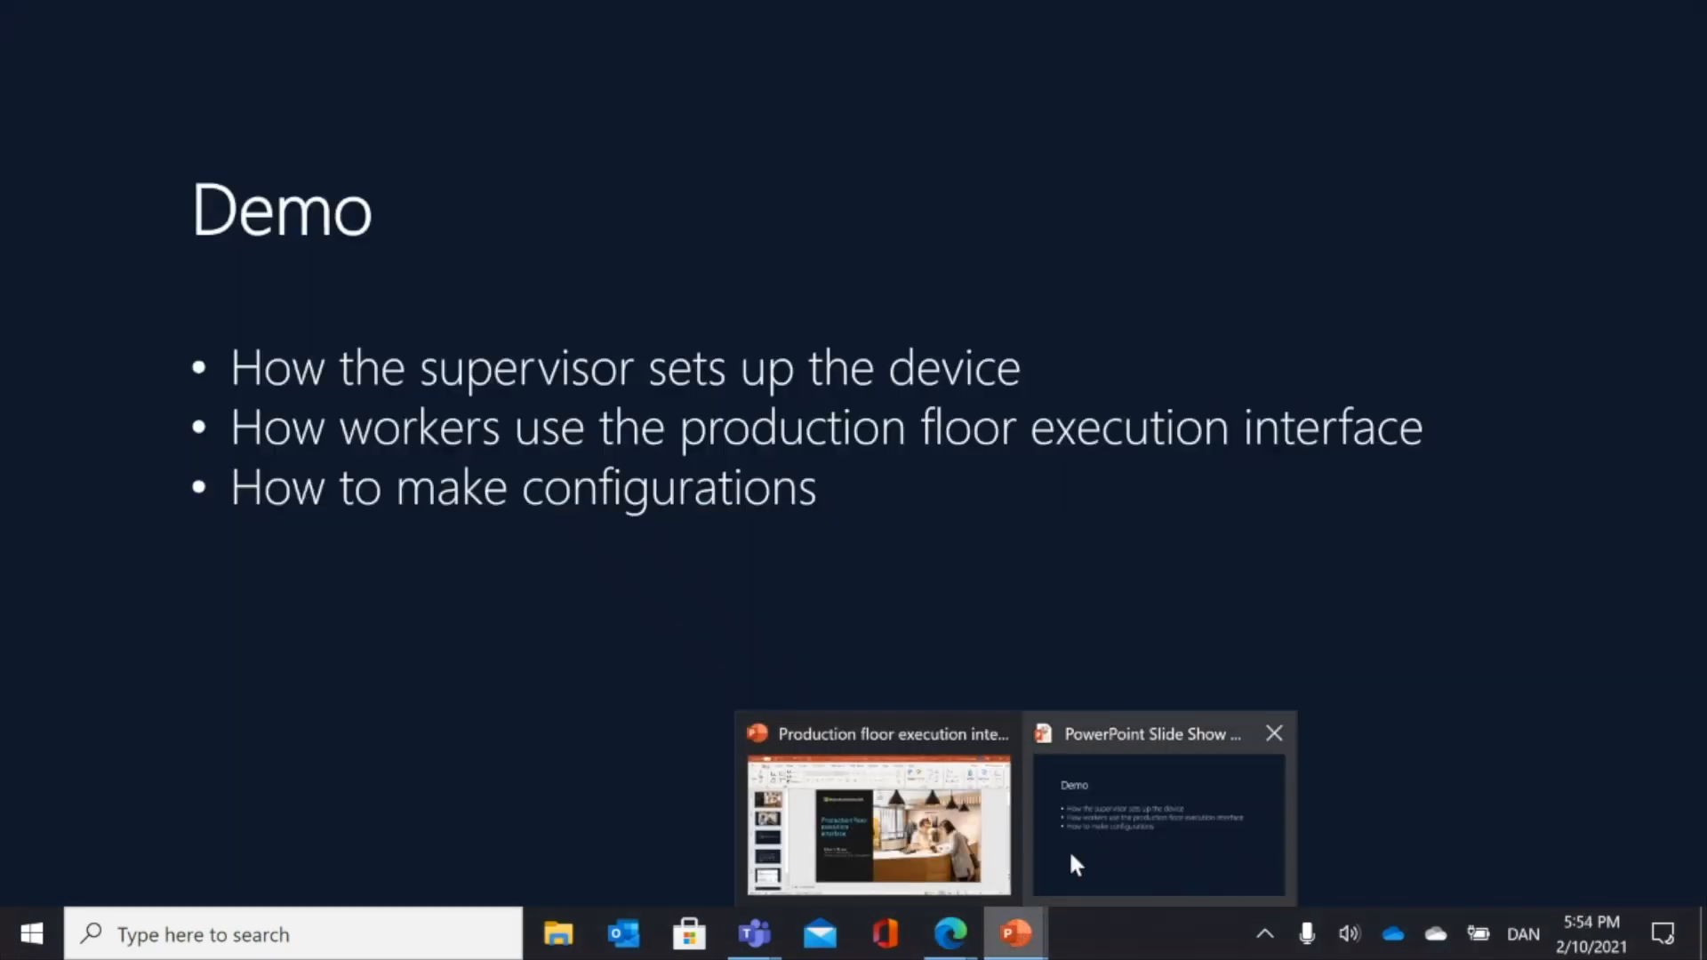
pyautogui.click(1068, 850)
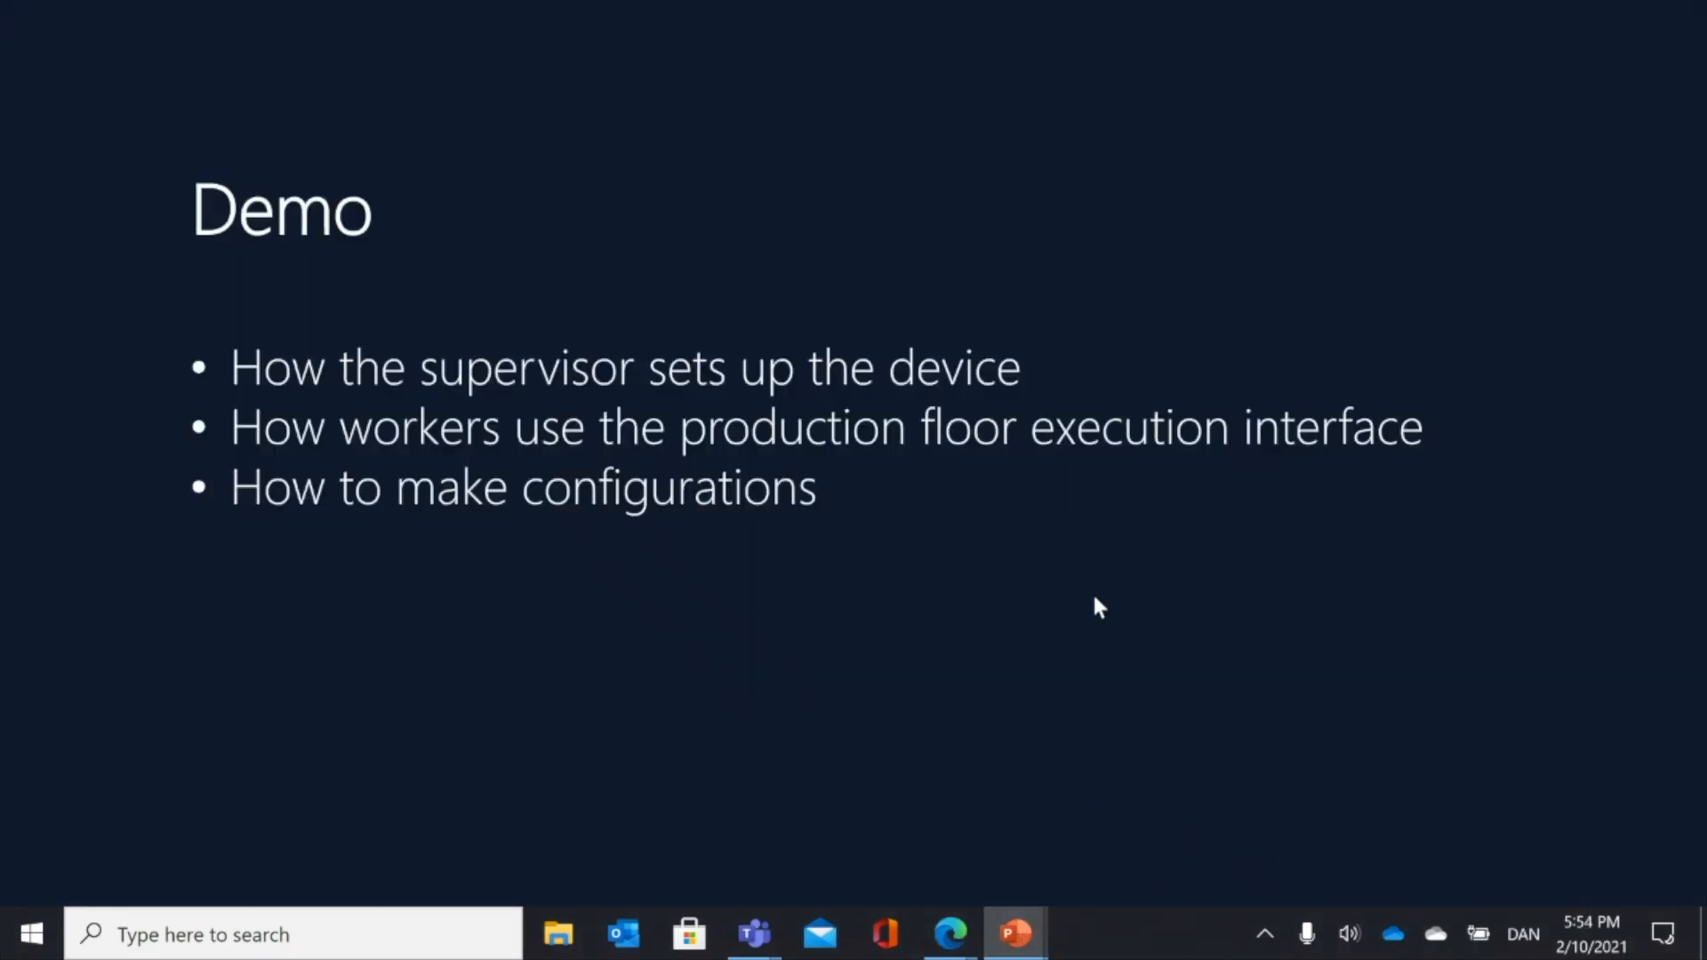
pyautogui.click(1094, 597)
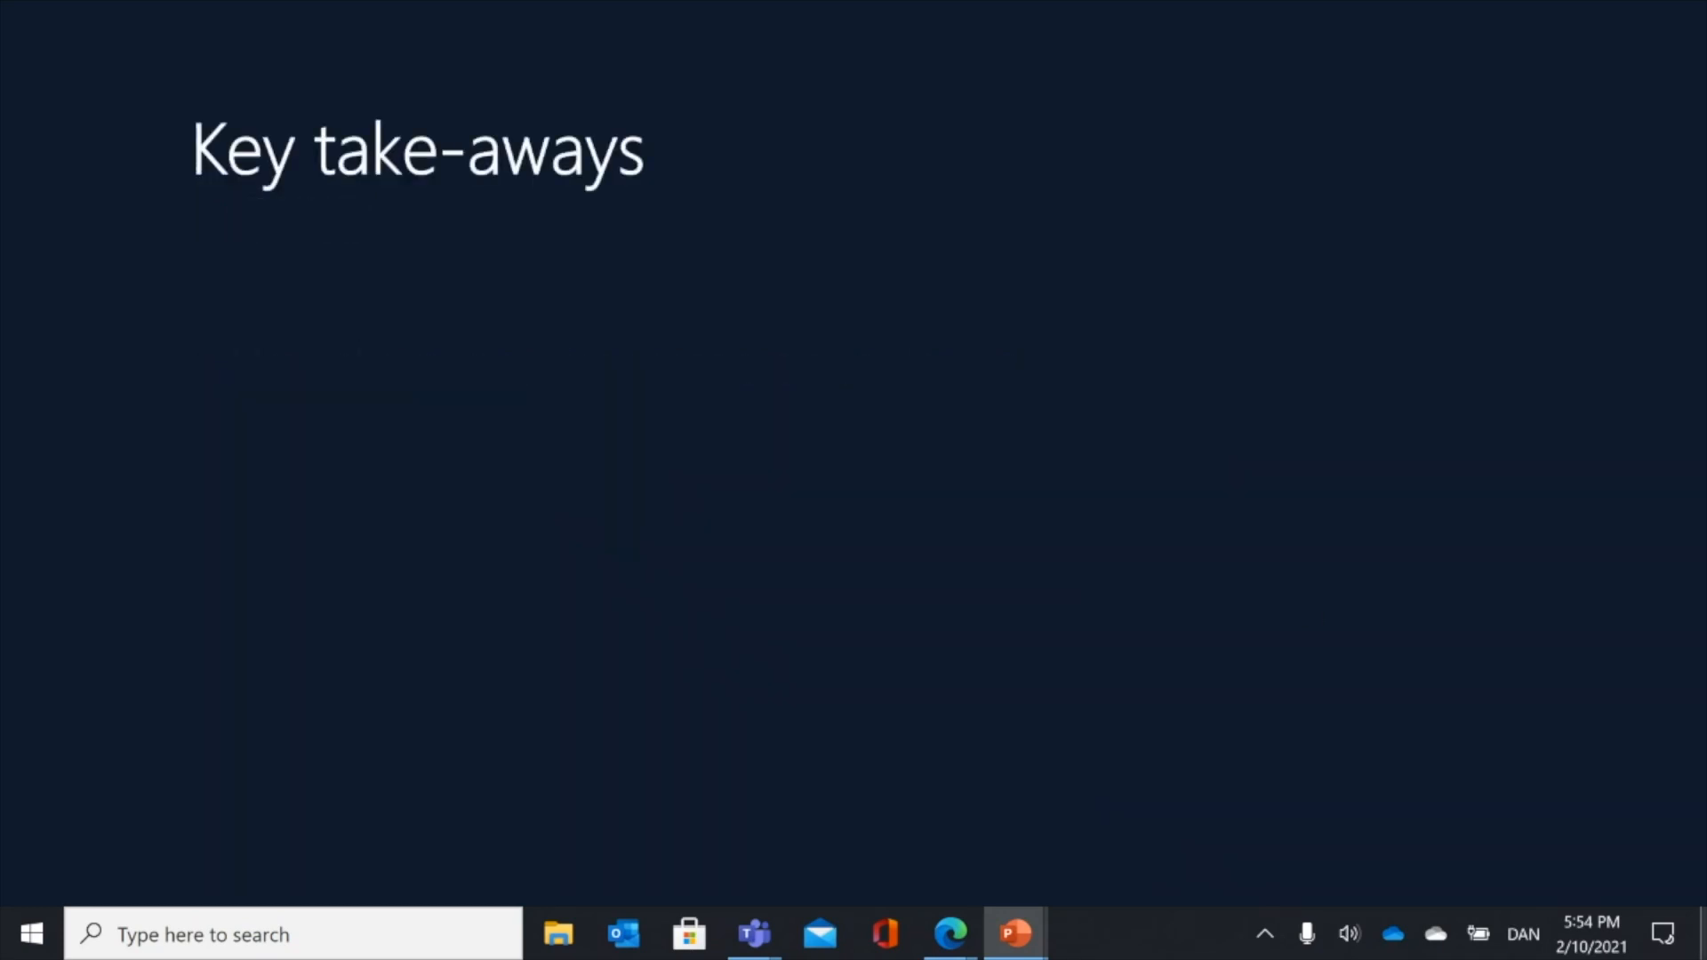
pyautogui.press('Right')
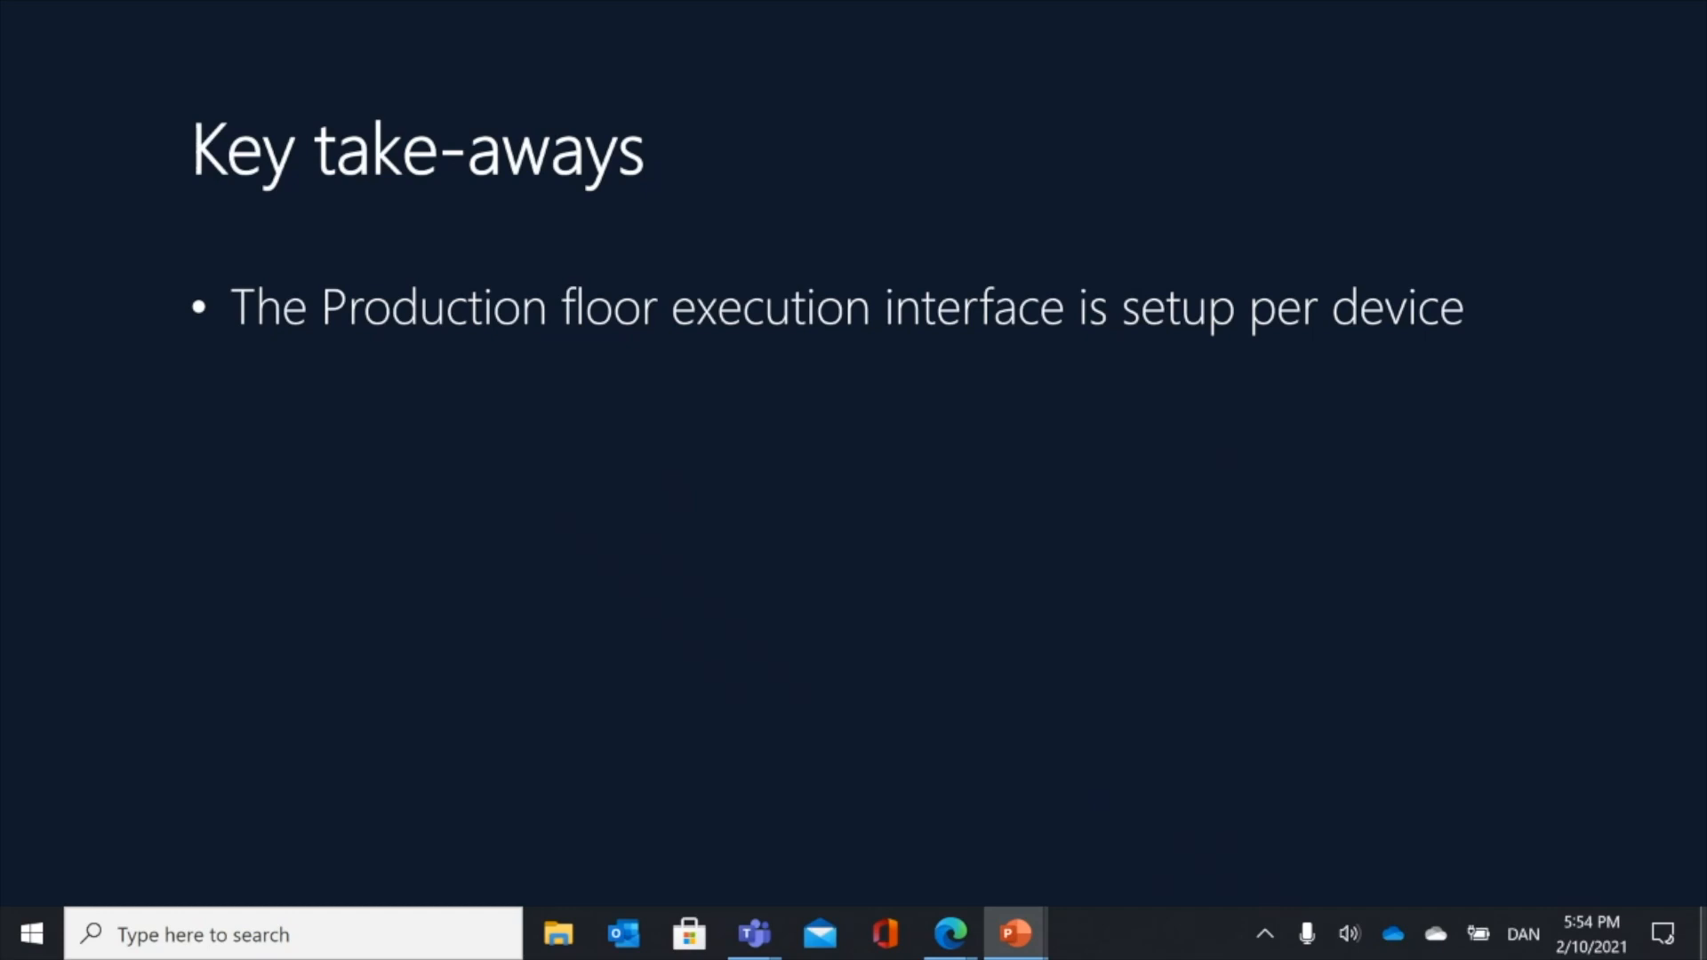
pyautogui.press('Right')
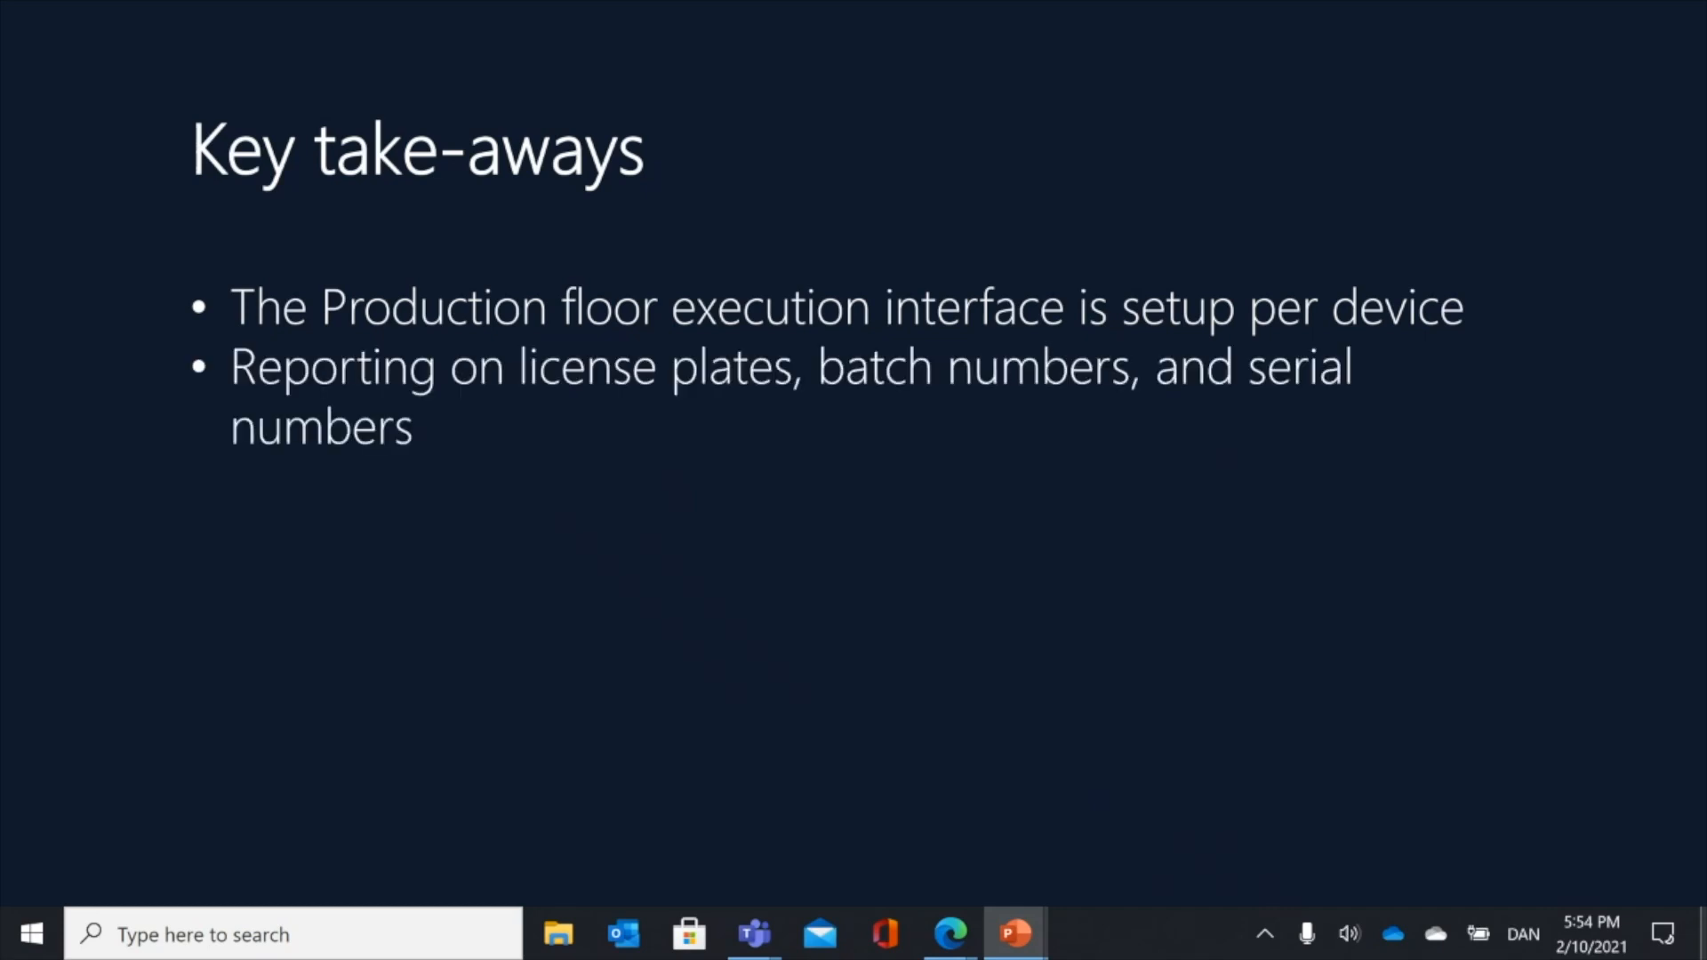